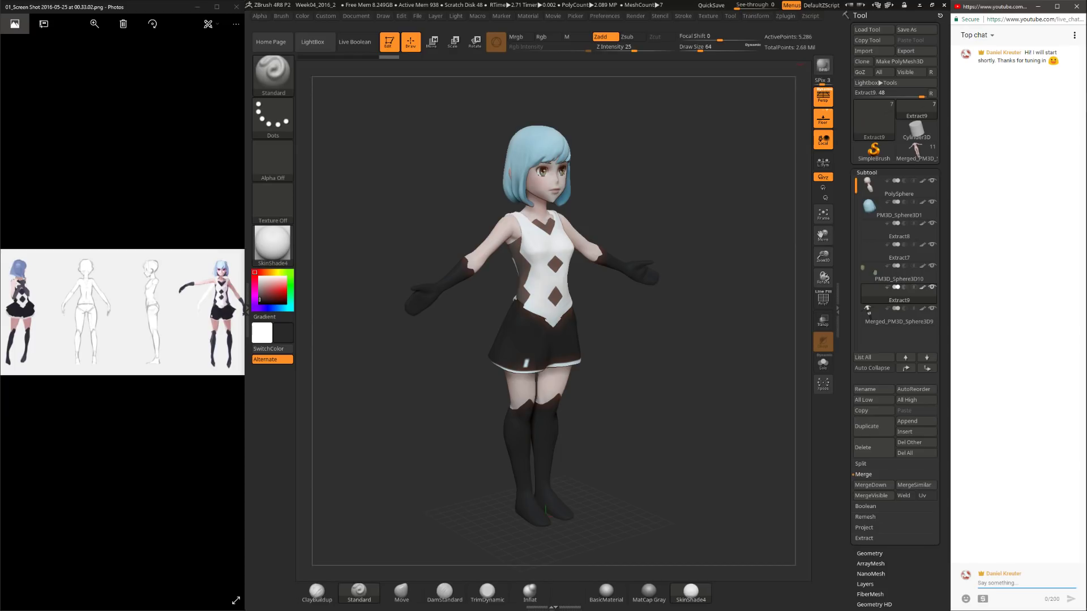
Step: Examine the blue-haired character model from front and three-quarter angles
mouse_move(679, 362)
left_mouse_down()
mouse_move(629, 364)
mouse_move(690, 364)
left_mouse_up()
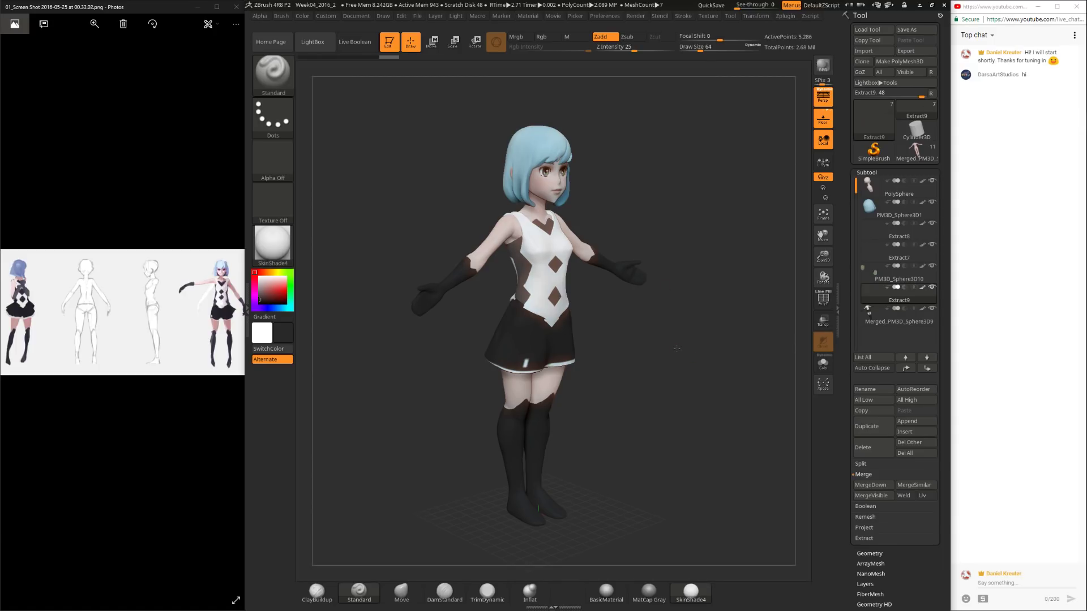
left_click_drag(672, 346, 668, 342)
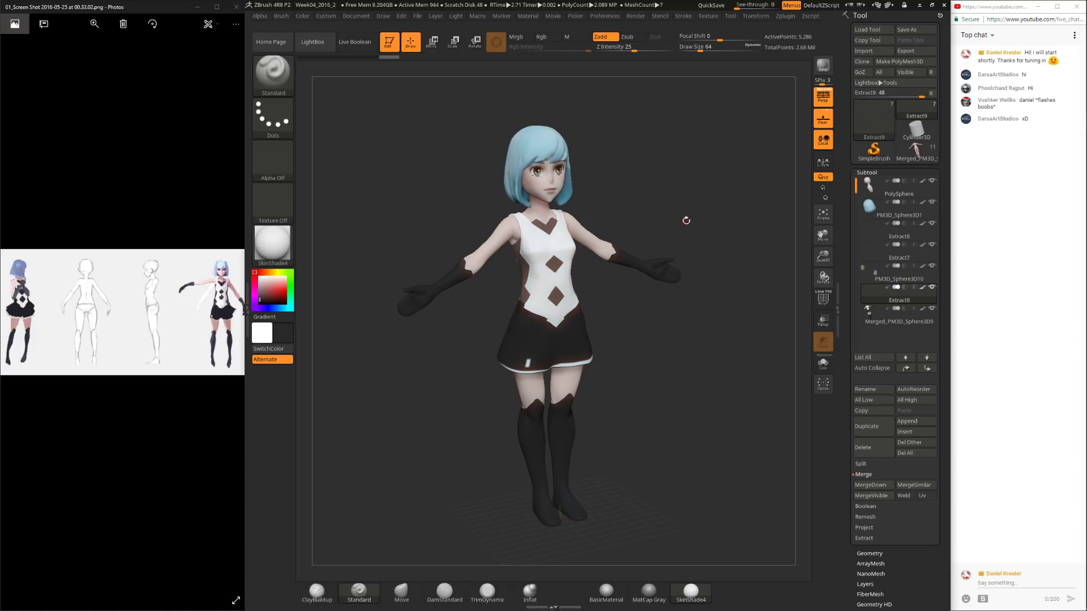
left_click_drag(686, 215, 687, 271)
left_click_drag(651, 430, 693, 335)
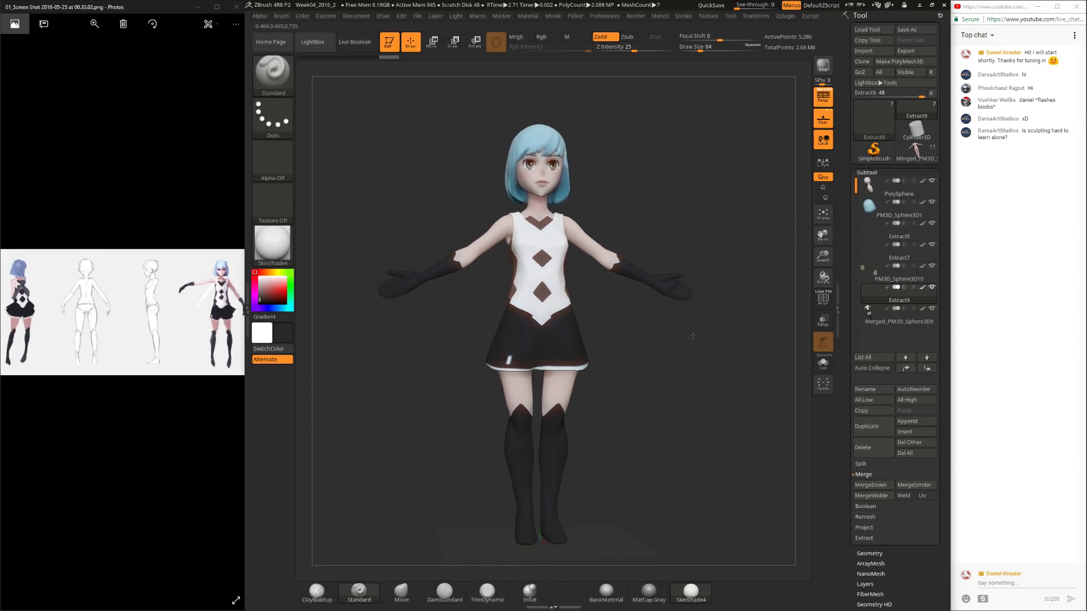
left_click_drag(668, 371, 674, 331)
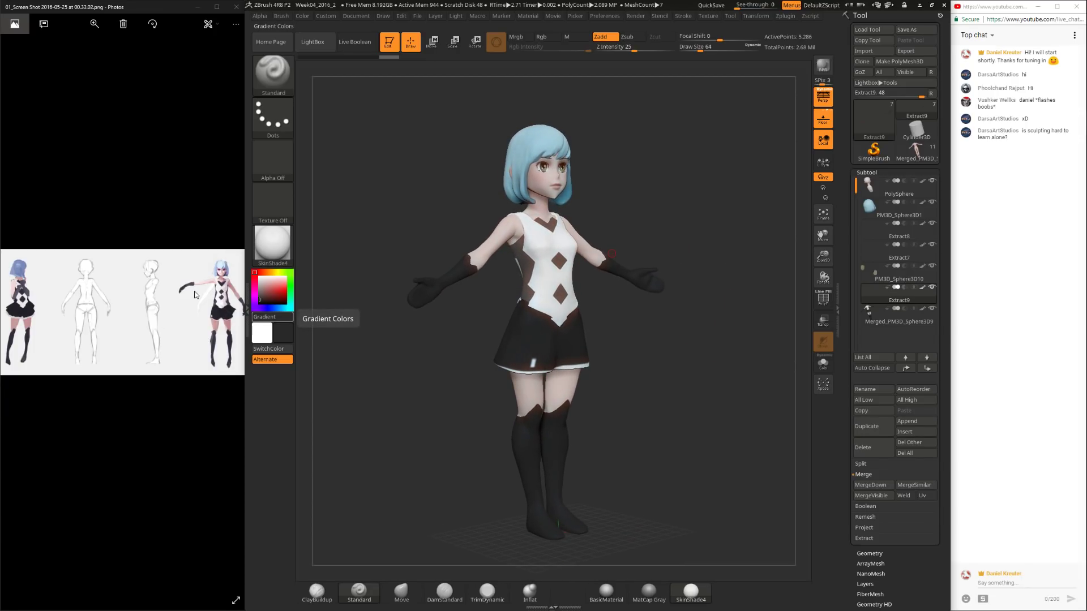
Step: Enlarge the reference image around the coloured front-view character and turn the model to the front for comparison
left_click(86, 28)
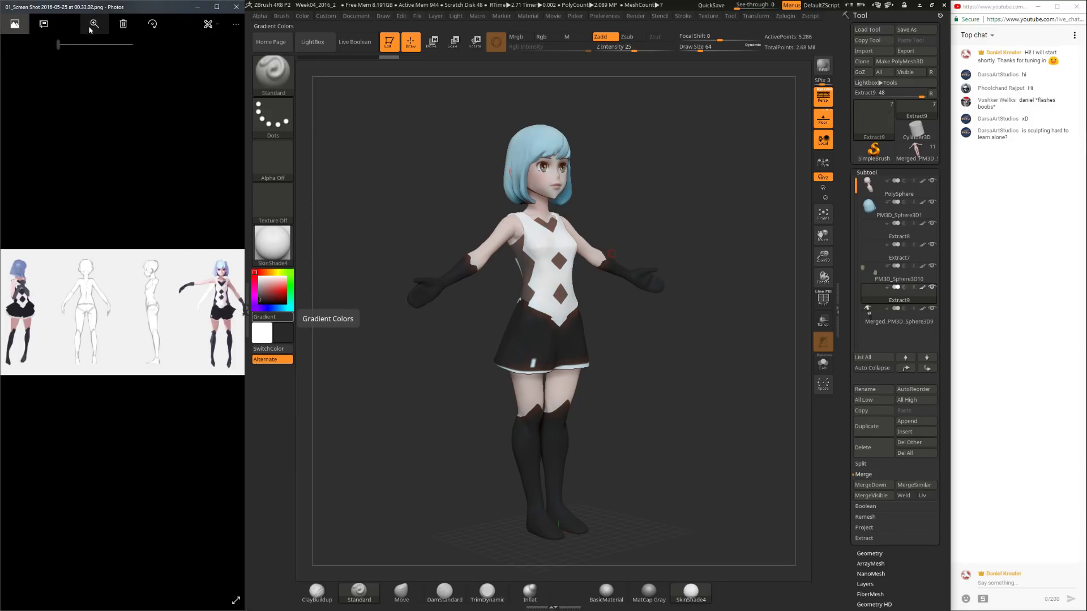
scroll(88, 225, "up", 4)
scroll(103, 215, "right", 4)
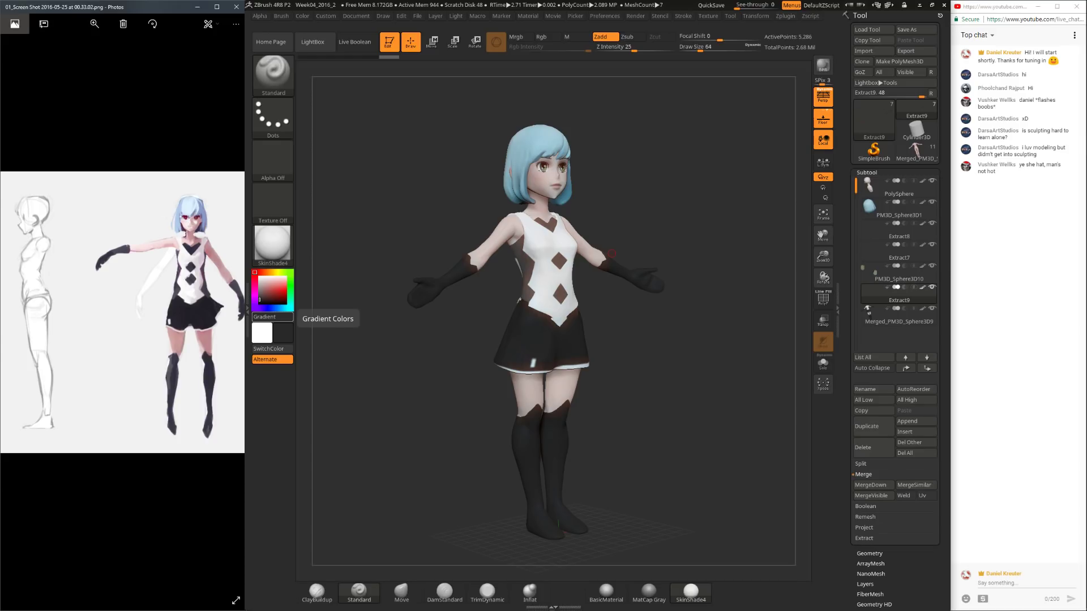
left_click_drag(611, 254, 701, 187)
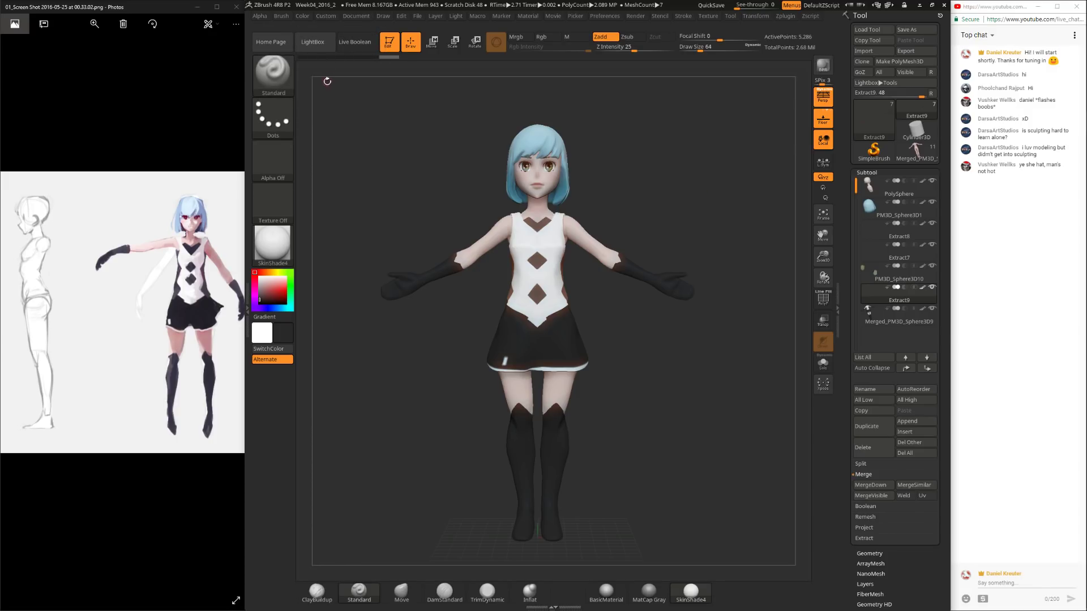
Step: Load the James4.ZPR project from the recent projects in LightBox
left_click(323, 46)
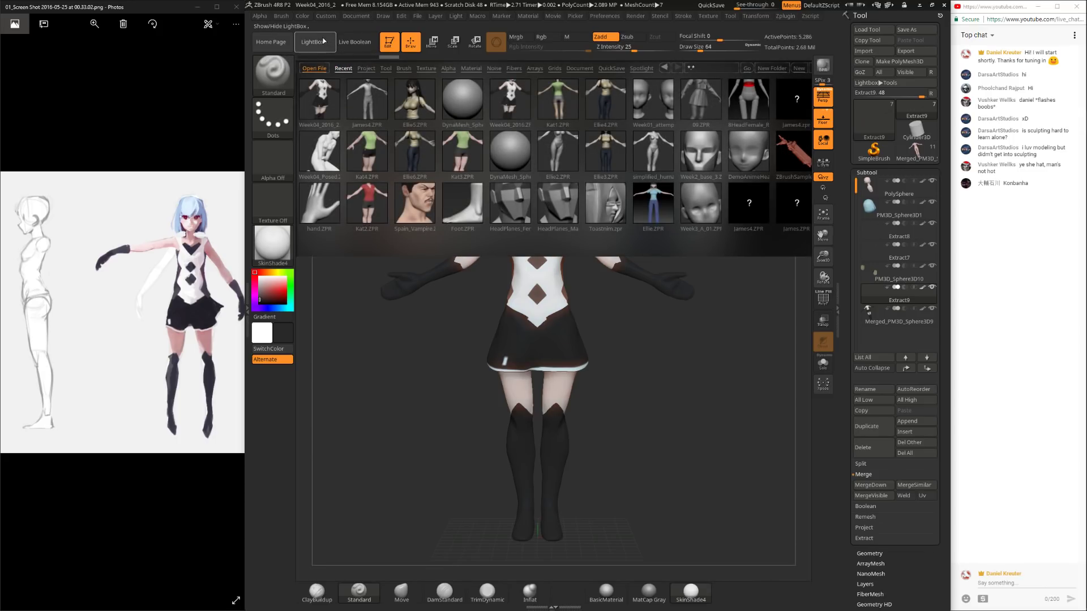
left_click(325, 43)
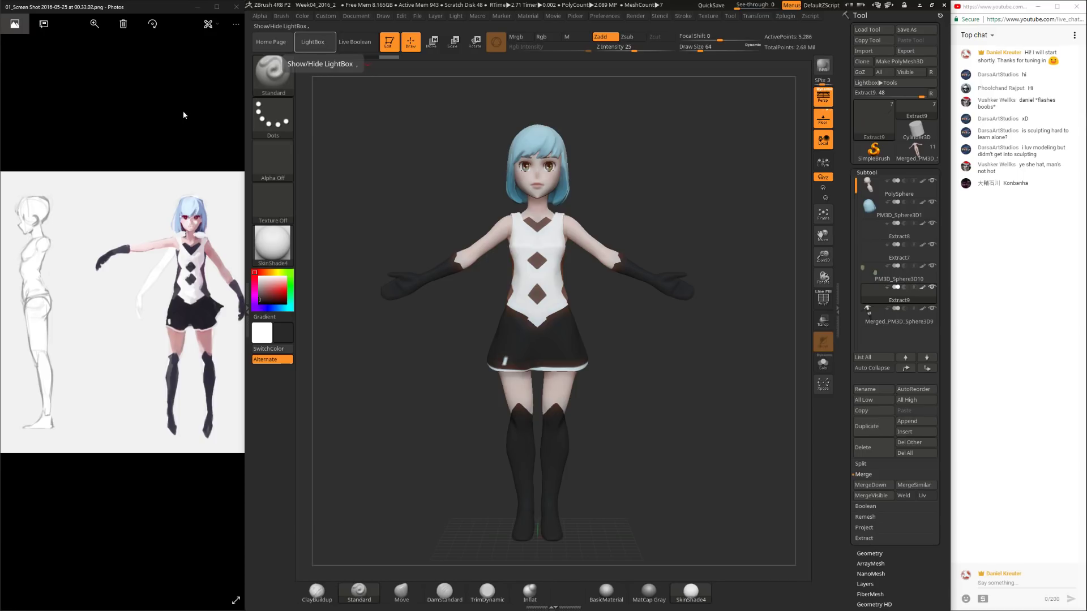
left_click(318, 44)
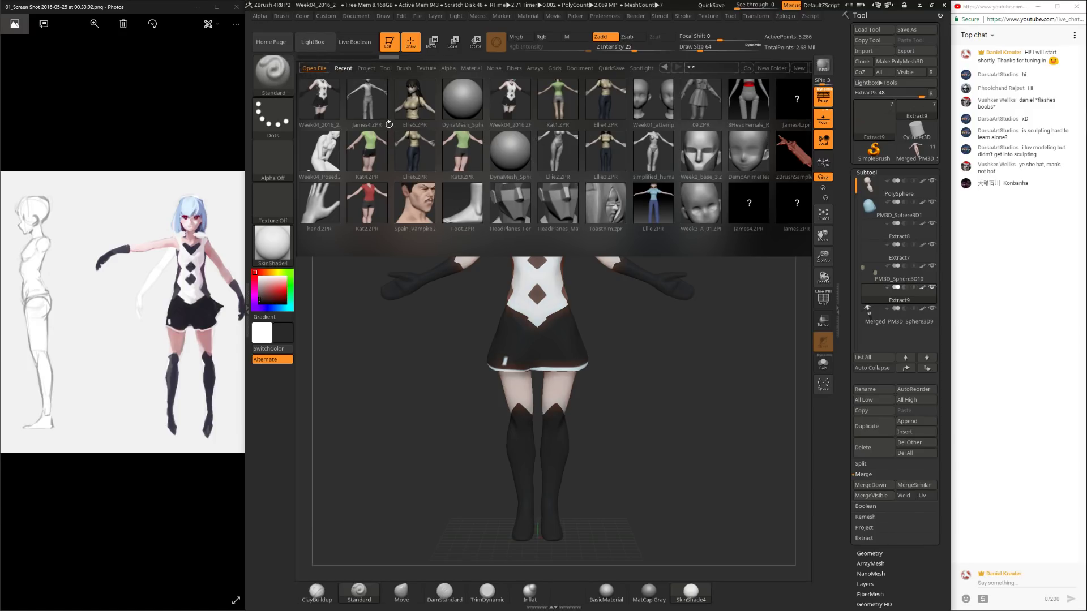
double_click(368, 102)
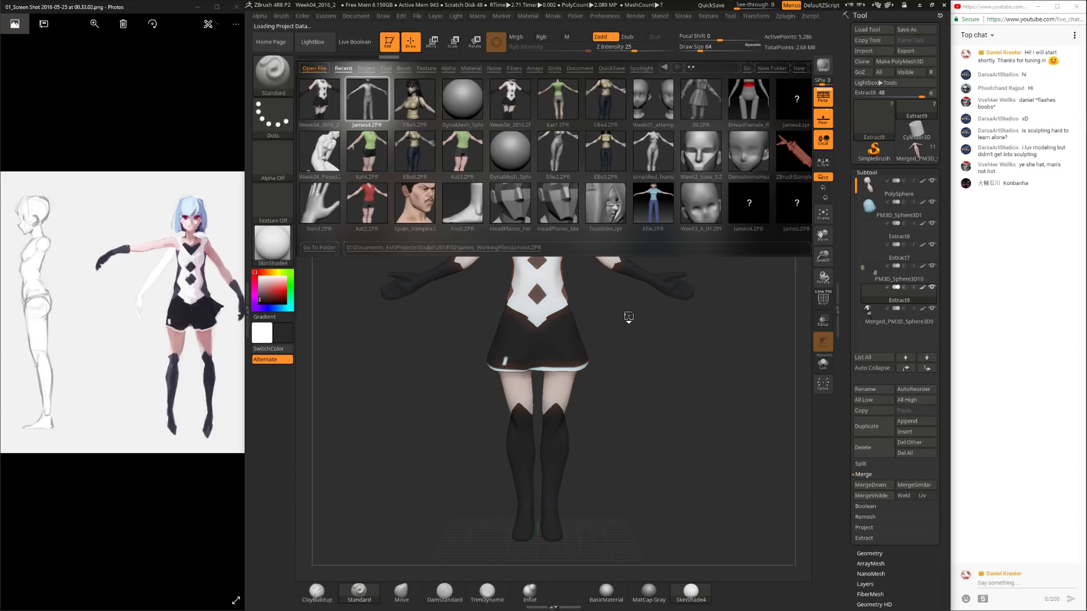
Step: Set the James_retopo model to subdivision level 5 and inspect its smoothed surface
left_click_drag(646, 348, 625, 320)
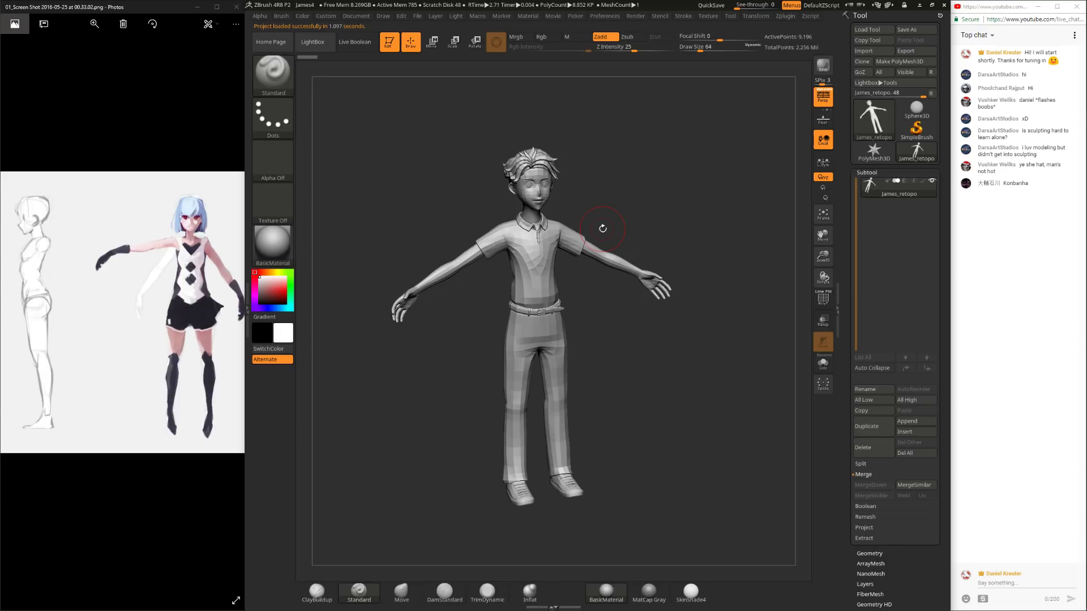
left_click_drag(685, 400, 697, 403)
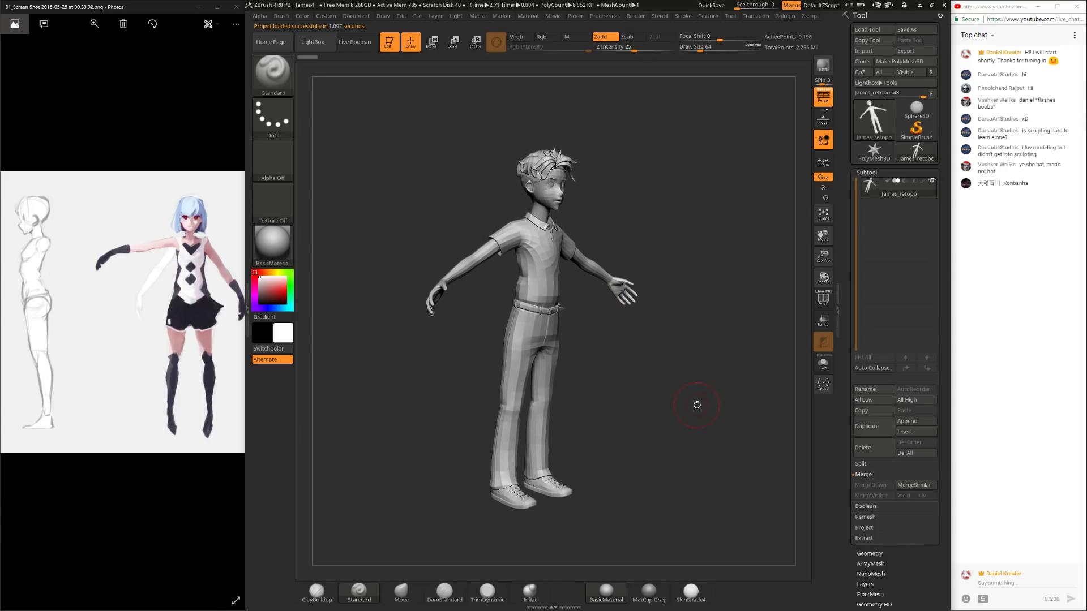
left_click_drag(718, 362, 718, 356)
left_click(872, 173)
left_click(872, 183)
left_click_drag(872, 202, 895, 202)
left_click_drag(701, 390, 685, 347)
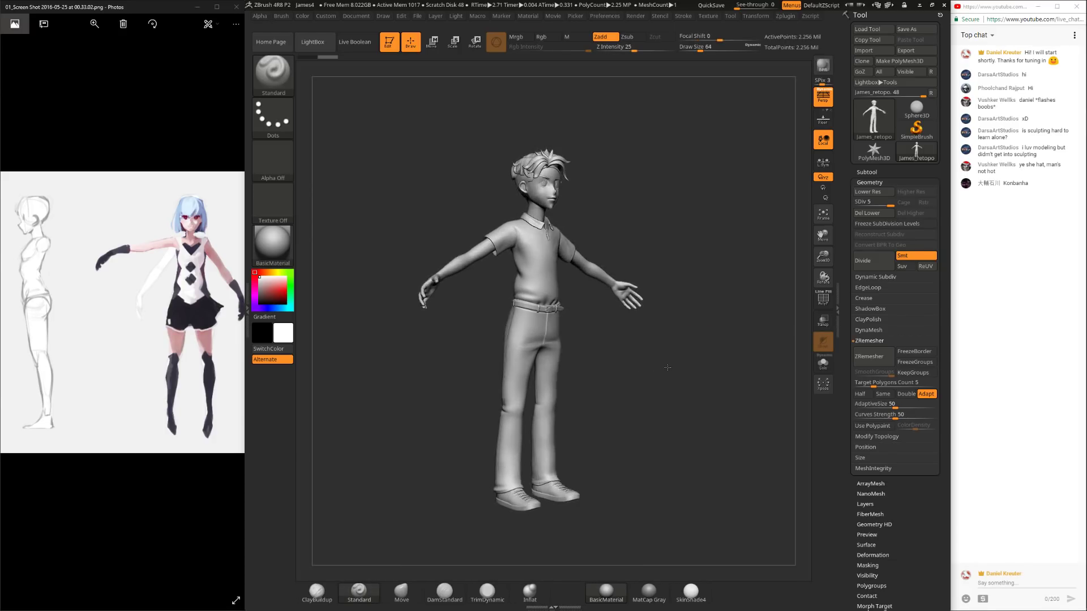
mouse_move(670, 366)
left_mouse_down()
mouse_move(766, 446)
mouse_move(757, 293)
mouse_move(655, 284)
mouse_move(706, 443)
mouse_move(740, 346)
left_mouse_up()
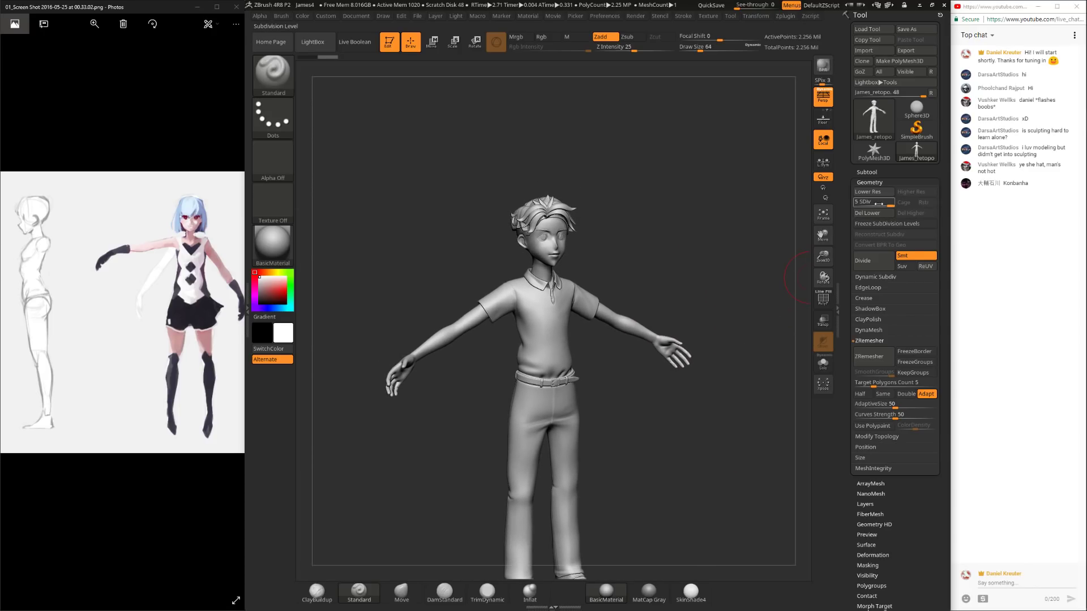
Step: Drop the James model to subdivision level 1 and display its polygon wireframe to inspect the base topology
key("shift+d")
left_click_drag(736, 271, 804, 289)
key("shift+f")
mouse_move(761, 317)
left_mouse_down()
mouse_move(803, 311)
mouse_move(758, 274)
left_mouse_up()
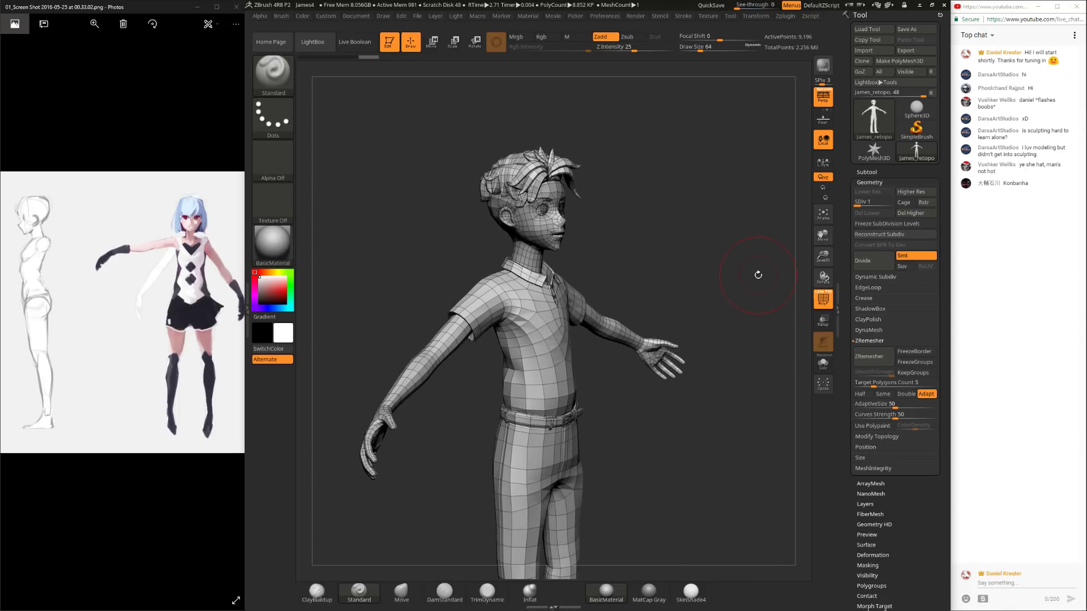
Step: Return the James model to subdivision level 5, inspect the wireframe over it and switch the wireframe off
left_click(757, 274, "ctrl+shift")
left_click_drag(781, 249, 666, 263)
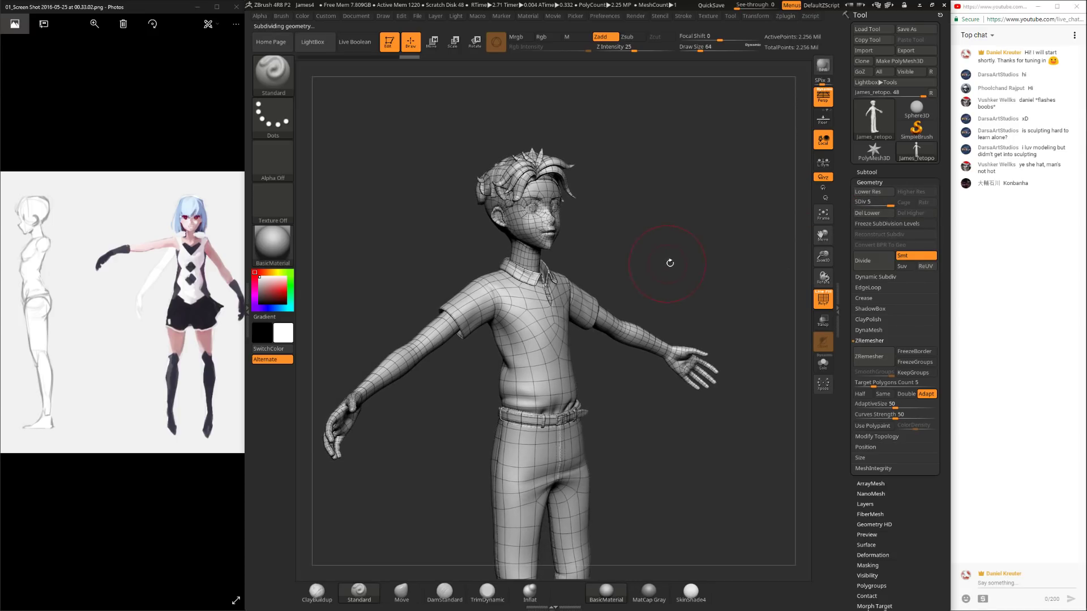
left_click_drag(753, 300, 685, 261)
left_click(825, 300)
left_click_drag(693, 221, 725, 223)
mouse_move(629, 252)
left_mouse_down()
mouse_move(677, 245)
mouse_move(725, 272)
mouse_move(734, 282)
mouse_move(702, 271)
mouse_move(730, 287)
mouse_move(703, 299)
mouse_move(672, 267)
mouse_move(680, 301)
mouse_move(707, 316)
left_mouse_up()
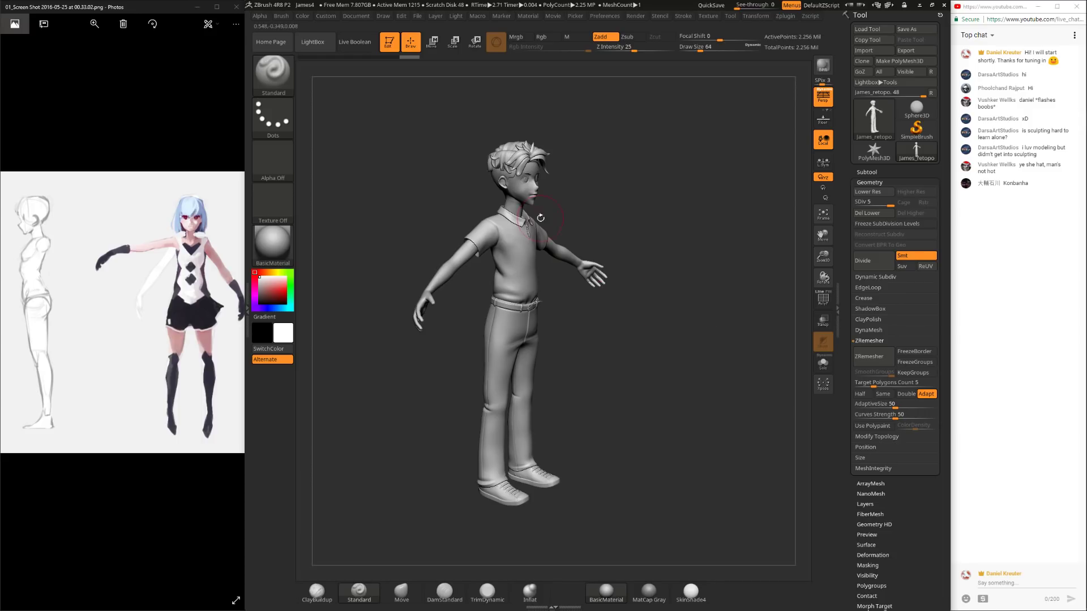
Step: Load the Ellie6.ZPR project and set the character to subdivision level 5
left_click(316, 46)
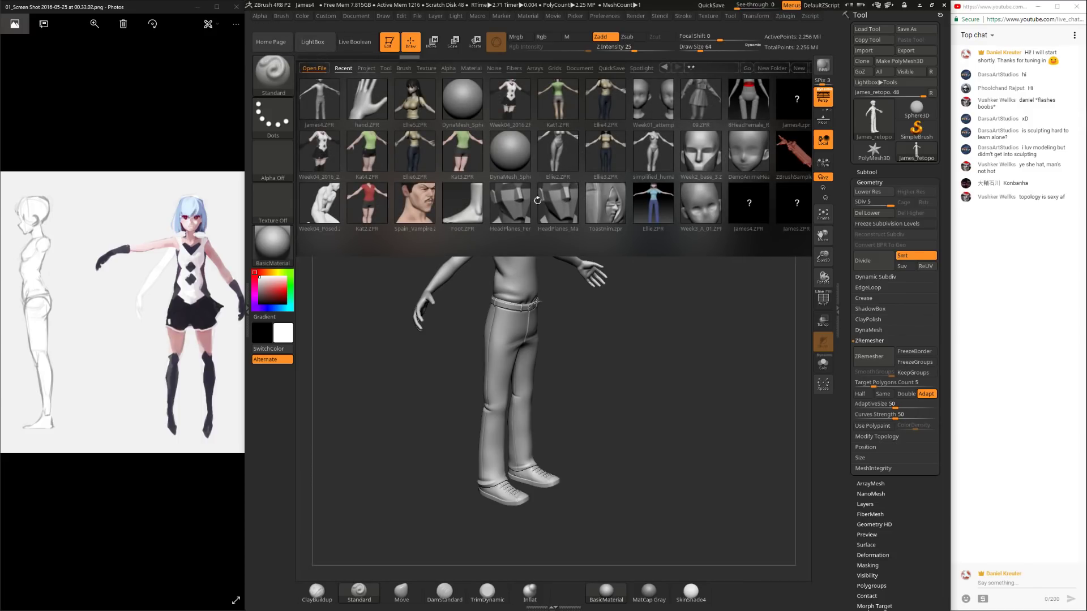
double_click(422, 156)
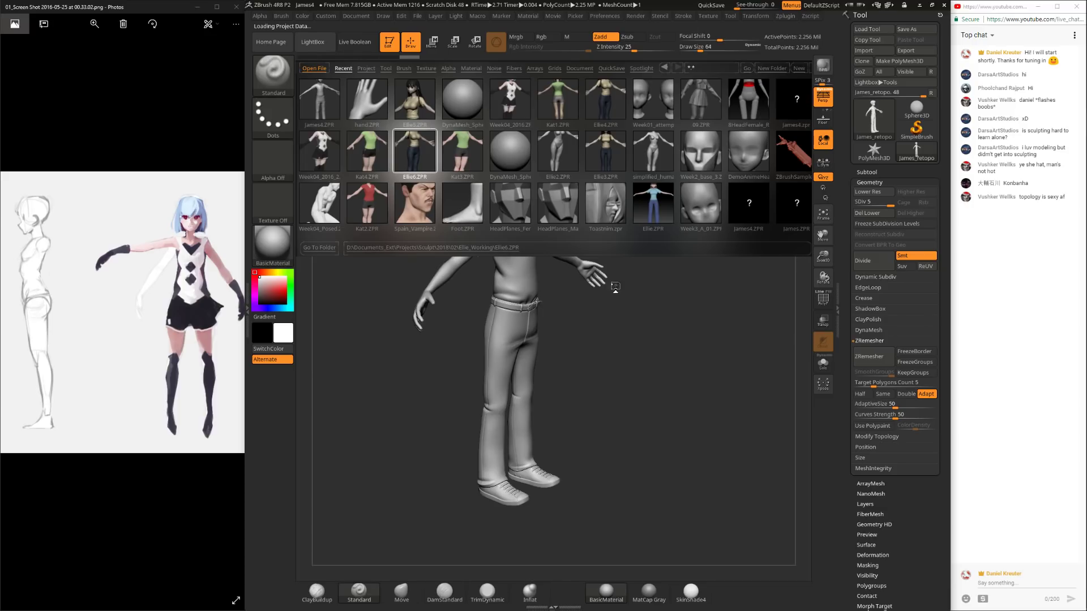
left_click_drag(655, 322, 747, 241)
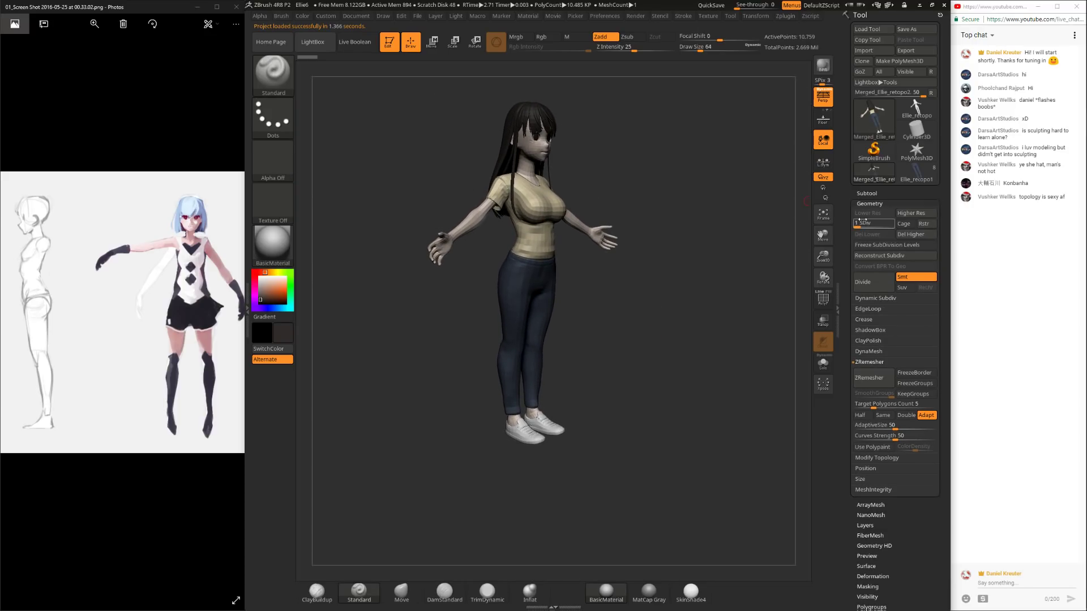
left_click(878, 225)
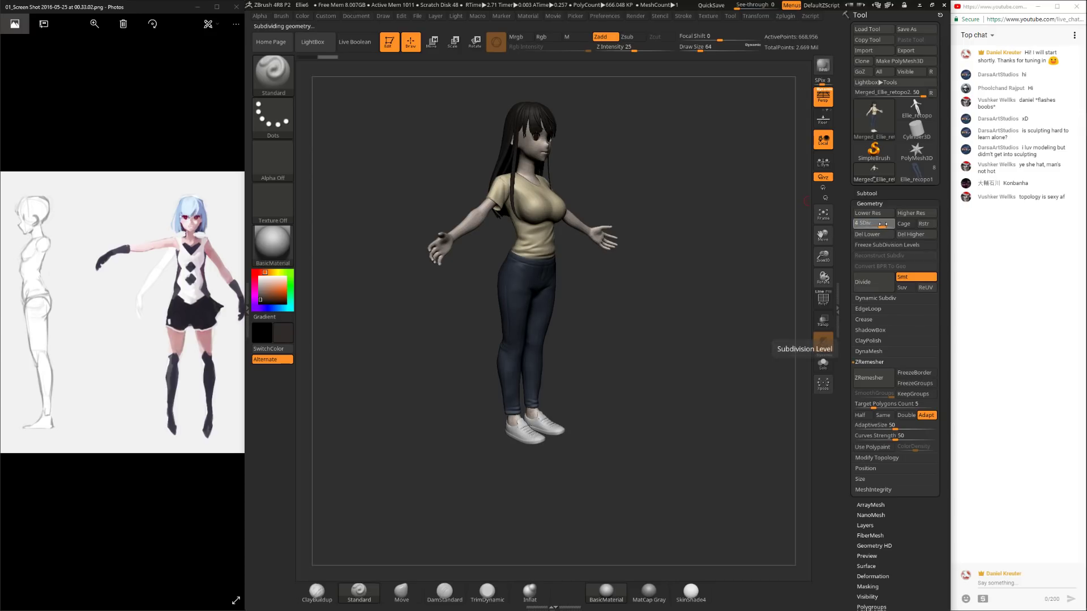
left_click_drag(806, 252, 675, 523)
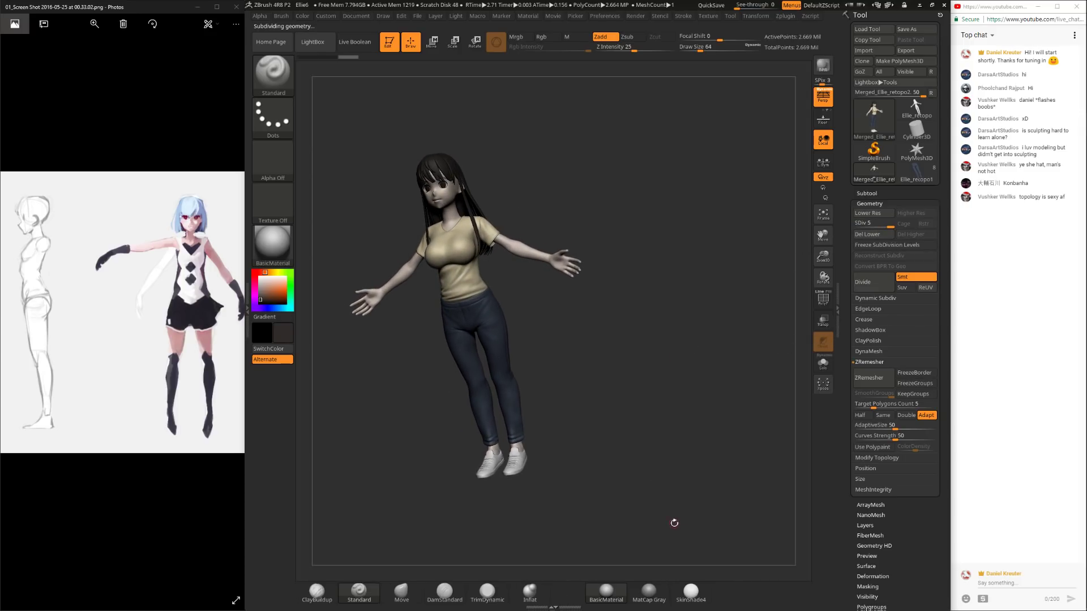
Step: Try the SkinShade4 material on the long-haired character and switch back to BasicMaterial
left_click(691, 593)
left_click_drag(656, 563, 641, 562)
left_click(605, 592)
left_click_drag(640, 452, 480, 454)
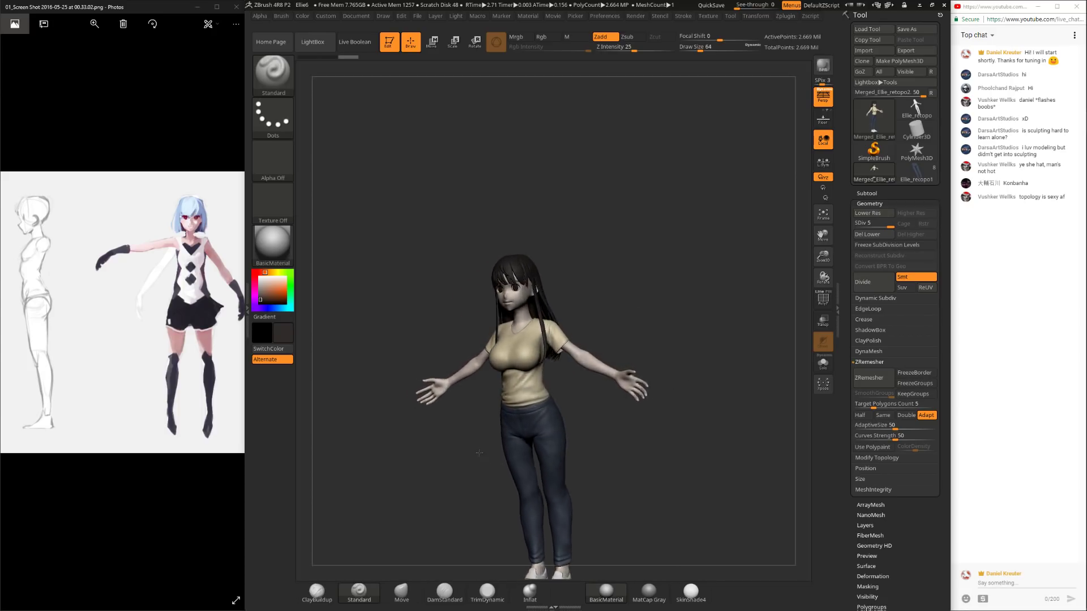
Step: Examine the long-haired character's full figure from the front and three-quarter sides
left_click_drag(457, 331, 424, 374)
left_click_drag(725, 341, 650, 378)
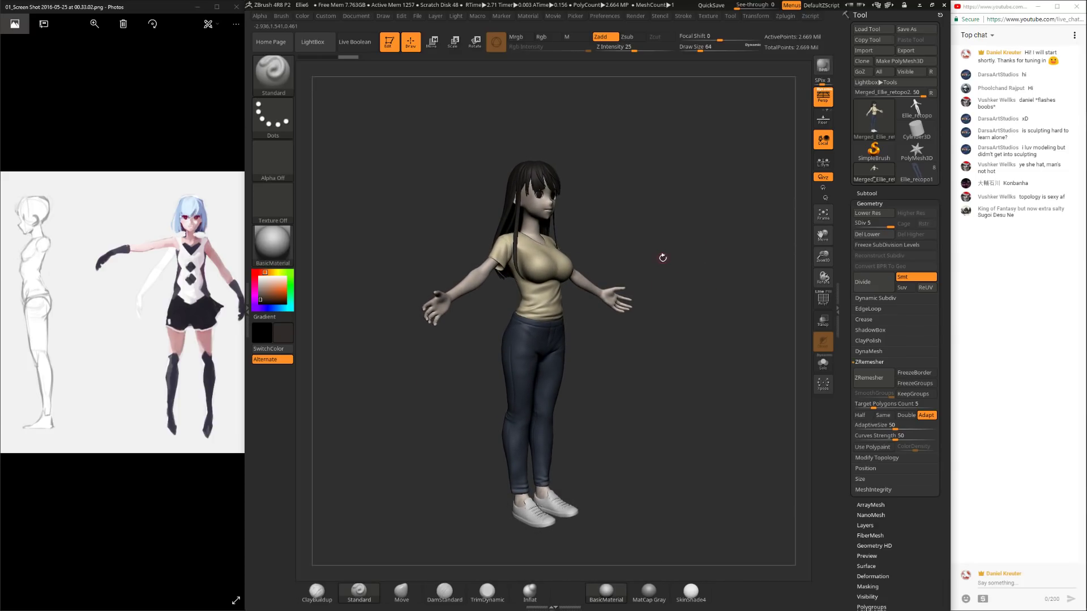
left_click_drag(711, 223, 716, 289)
left_click_drag(666, 201, 661, 203)
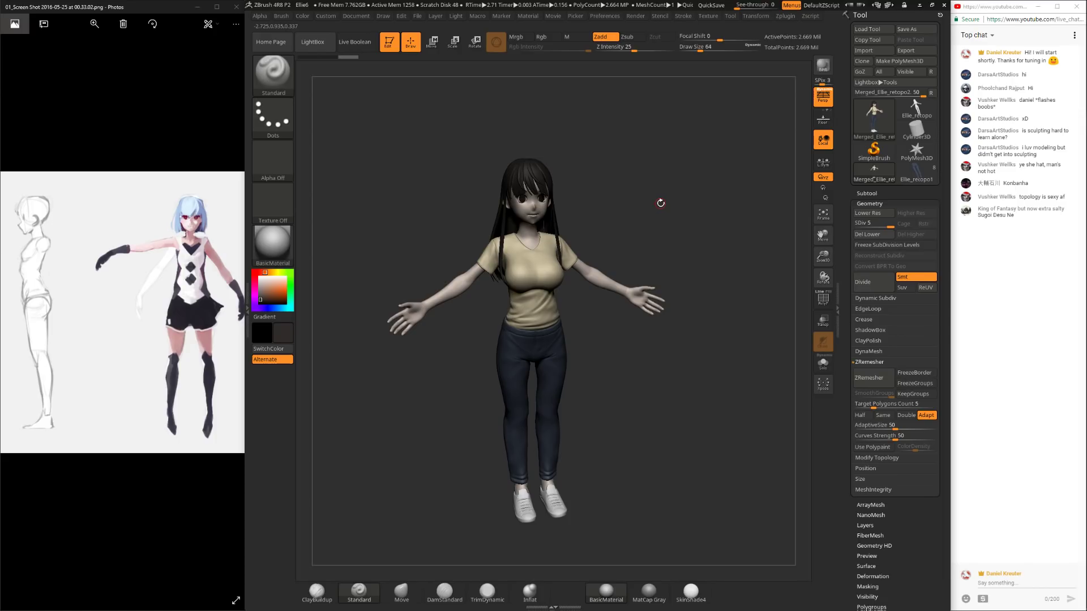
left_click_drag(650, 500, 697, 433)
left_click_drag(662, 366, 716, 340)
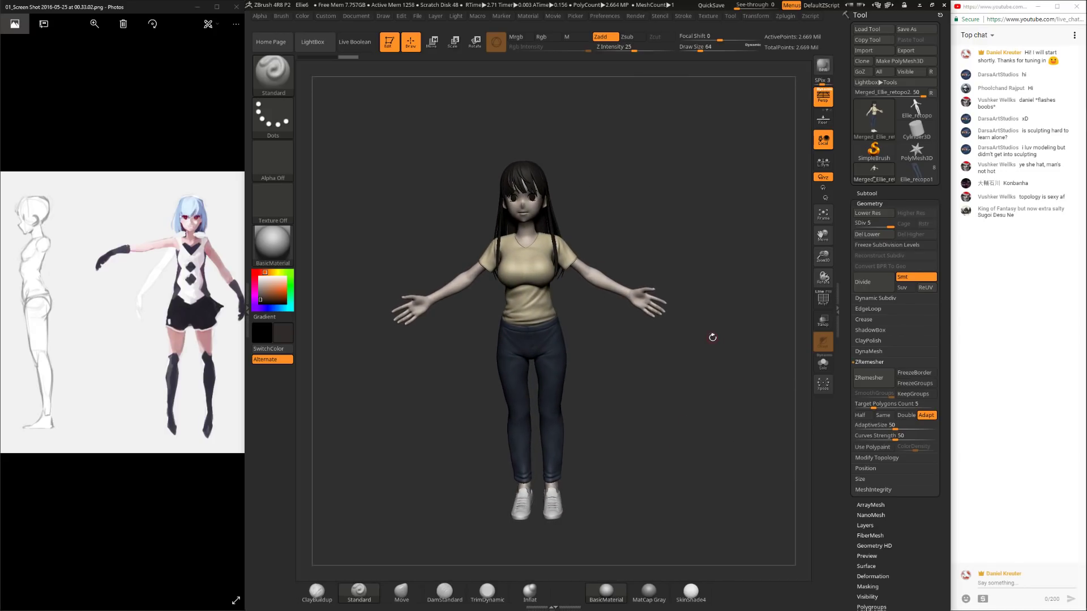
Step: Lower the long-haired character to subdivision level 1 and inspect its low-poly forms up close
mouse_move(678, 427)
left_mouse_down()
mouse_move(648, 396)
mouse_move(672, 413)
mouse_move(671, 432)
mouse_move(663, 425)
mouse_move(682, 412)
left_mouse_up()
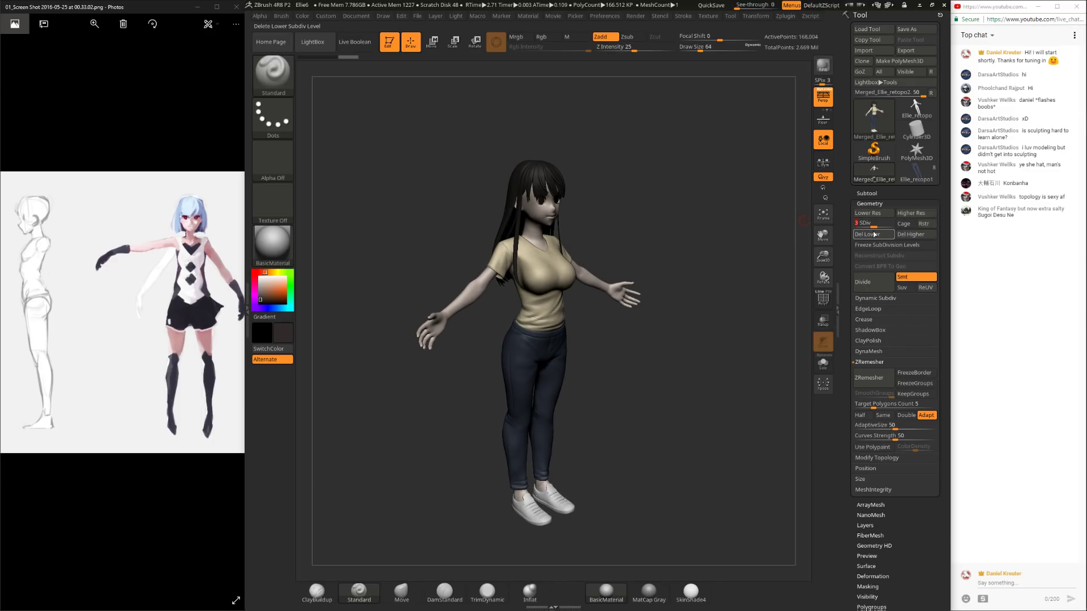
left_click_drag(760, 234, 734, 214, "alt")
left_click_drag(759, 337, 599, 269)
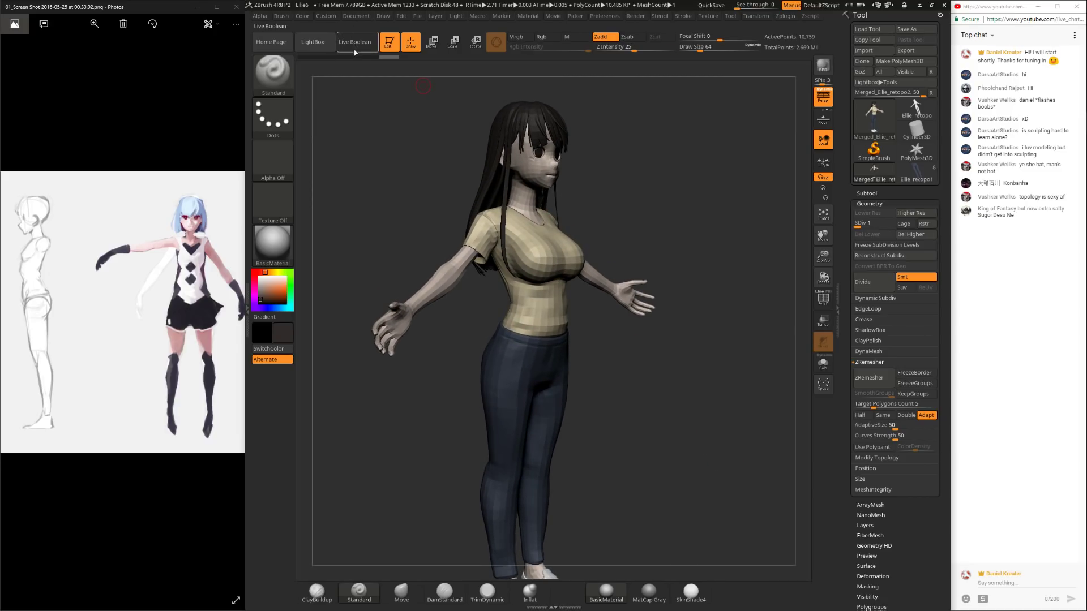
Step: Load the Kat4.ZPR project and hide the Merged_PM3D_Sphere3D9 subtool
key("comma")
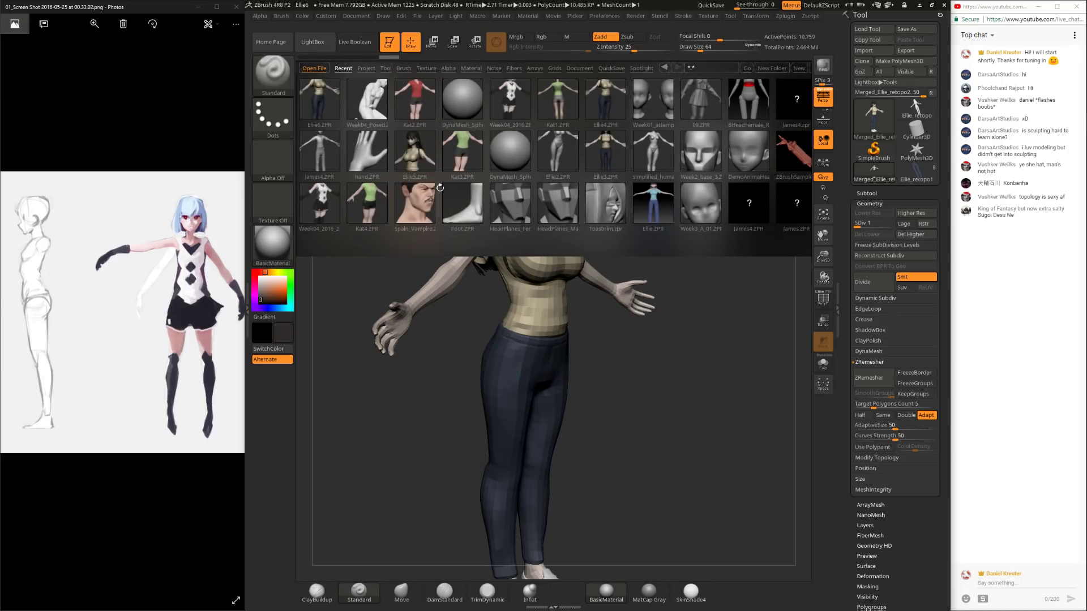
double_click(373, 210)
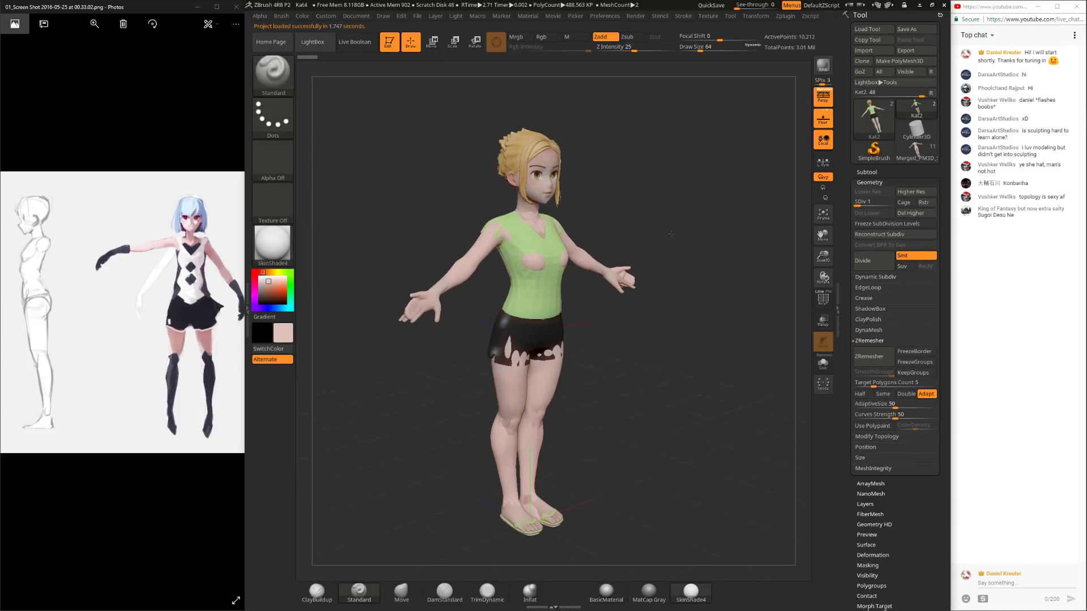
left_click(868, 172)
left_click(932, 202)
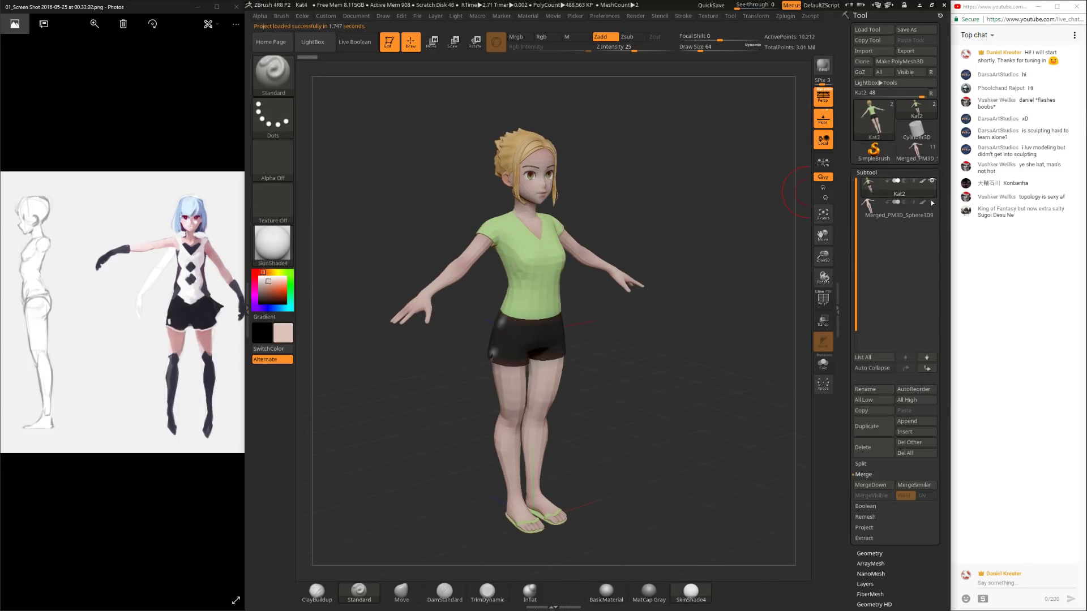
Step: Inspect the blonde character's face, display the polygon wireframe and examine the topology down to the feet
mouse_move(788, 261)
left_mouse_down()
mouse_move(697, 330)
mouse_move(704, 407)
mouse_move(701, 178)
mouse_move(706, 332)
mouse_move(711, 198)
mouse_move(660, 269)
mouse_move(697, 264)
mouse_move(663, 260)
mouse_move(681, 286)
mouse_move(662, 292)
mouse_move(741, 307)
left_mouse_up()
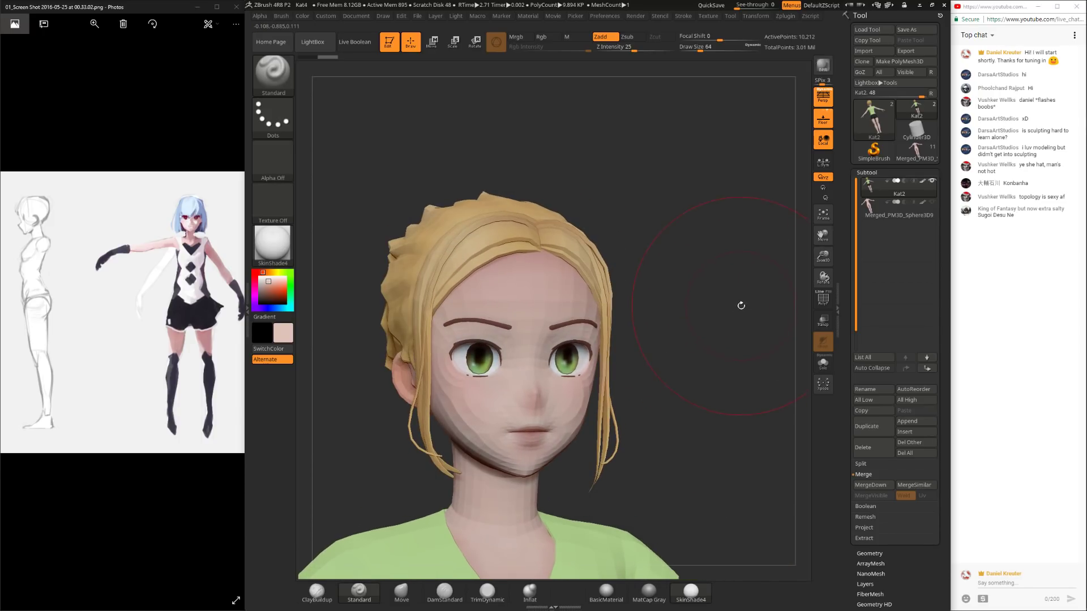
left_click_drag(753, 377, 809, 315)
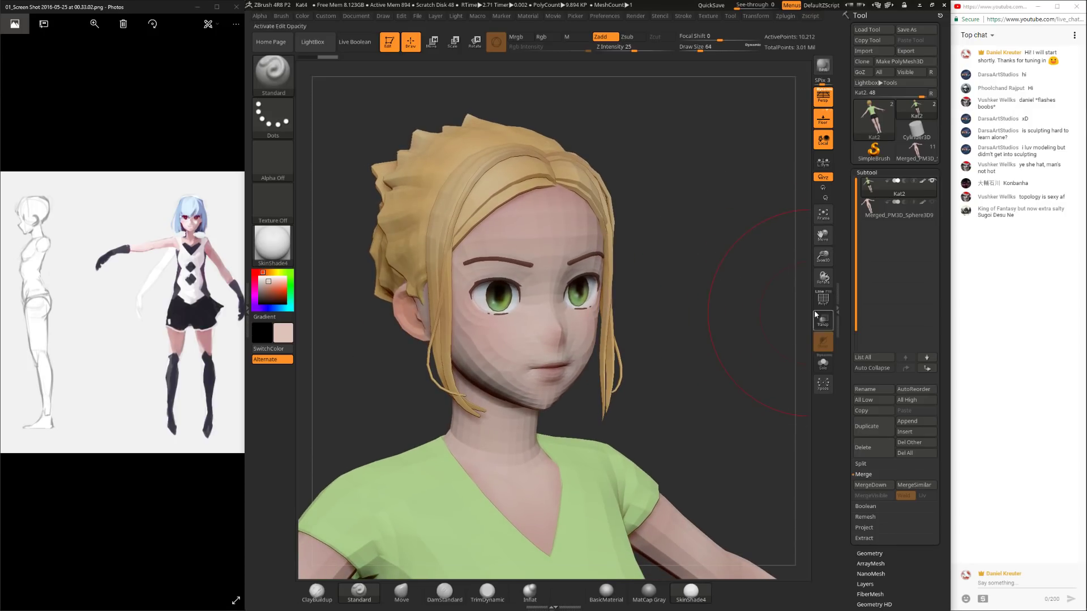
left_click(828, 299)
left_click_drag(713, 372, 574, 327)
left_click_drag(576, 283, 591, 316)
mouse_move(549, 433)
left_mouse_down()
mouse_move(517, 473)
mouse_move(568, 432)
left_mouse_up()
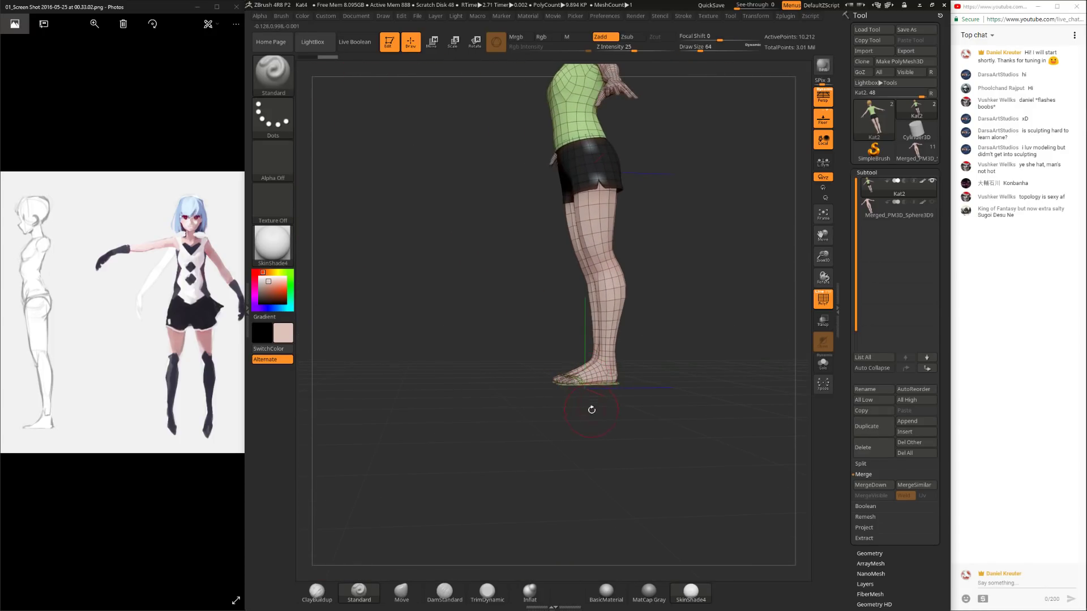
Step: Hide the polygon wireframe on the blonde character and inspect her unsmoothed level 1 figure from the front three-quarter side
mouse_move(600, 450)
left_mouse_down()
mouse_move(592, 398)
mouse_move(636, 470)
mouse_move(621, 459)
mouse_move(614, 374)
mouse_move(674, 475)
mouse_move(635, 434)
mouse_move(645, 405)
mouse_move(651, 442)
mouse_move(658, 422)
left_mouse_up()
left_click(875, 173)
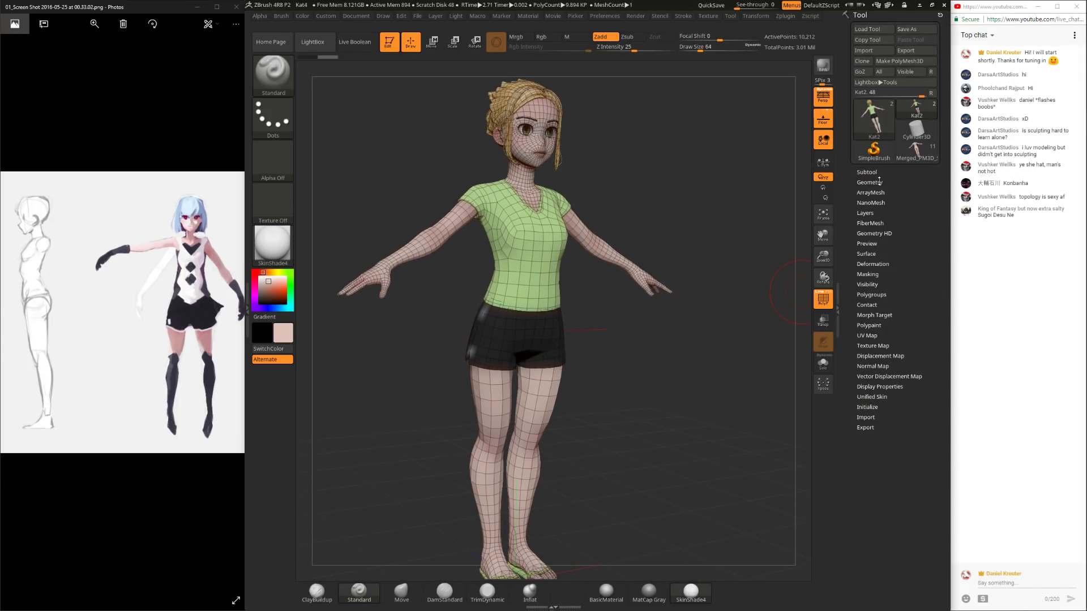
left_click(878, 183)
left_click(828, 302)
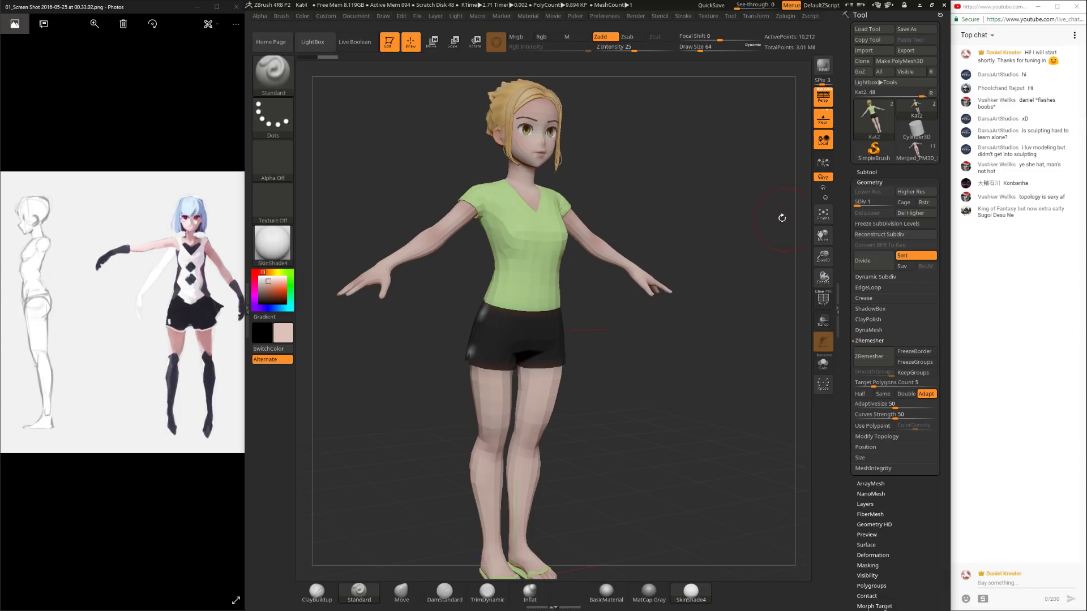
left_click_drag(797, 191, 786, 198)
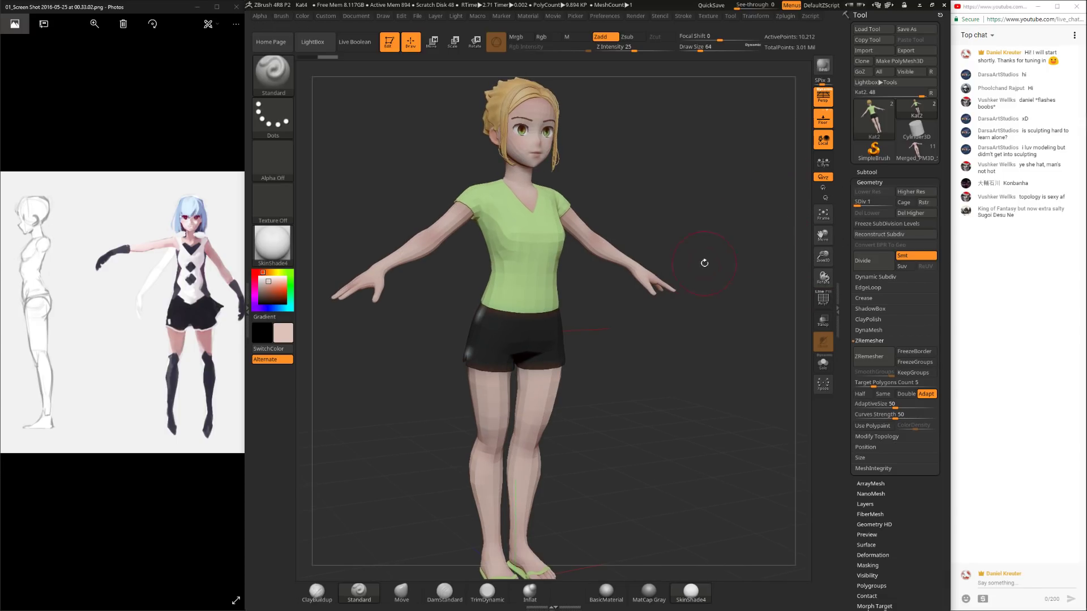
mouse_move(742, 271)
left_mouse_down()
mouse_move(658, 263)
mouse_move(738, 258)
left_mouse_up()
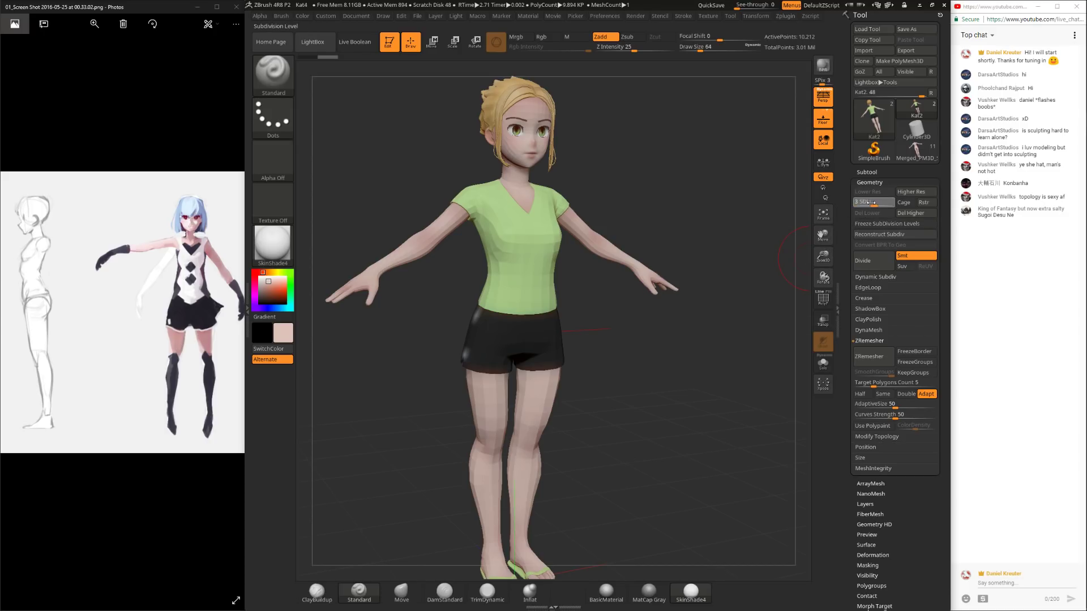
Step: Raise the blonde character to subdivision level 5 and render a best-quality preview with shadows
left_click_drag(698, 389, 673, 426)
left_click_drag(728, 425, 684, 420)
left_click_drag(728, 448, 717, 378)
key("shift")
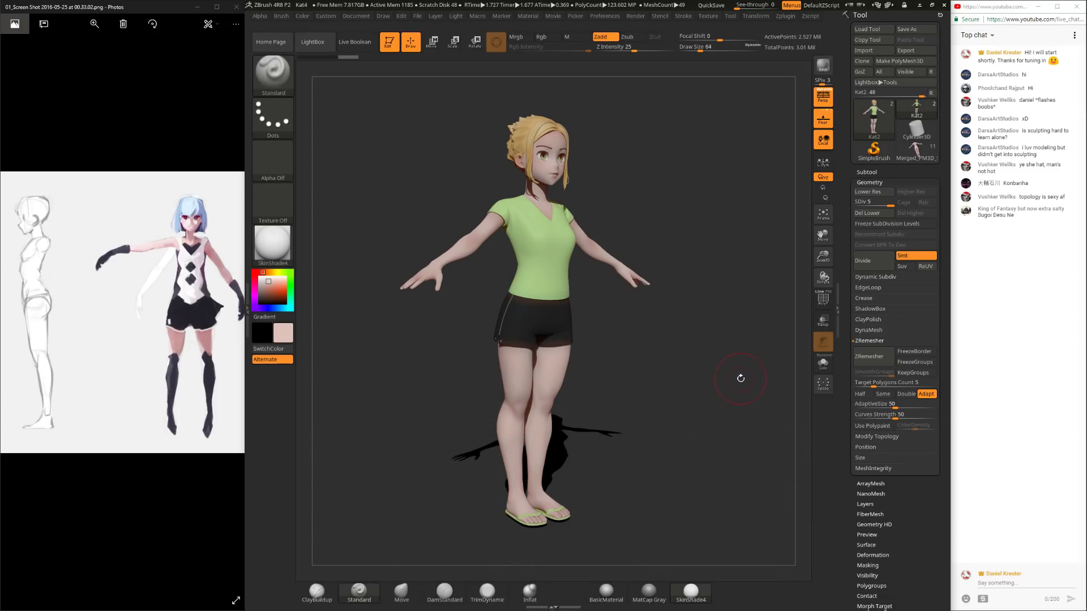
Step: Render another shadowed preview of the blonde character from the opposite three-quarter side and inspect the full figure
mouse_move(752, 392)
left_mouse_down()
mouse_move(755, 409)
mouse_move(723, 409)
mouse_move(740, 408)
mouse_move(727, 433)
mouse_move(726, 424)
mouse_move(690, 445)
mouse_move(702, 457)
mouse_move(738, 388)
left_mouse_up()
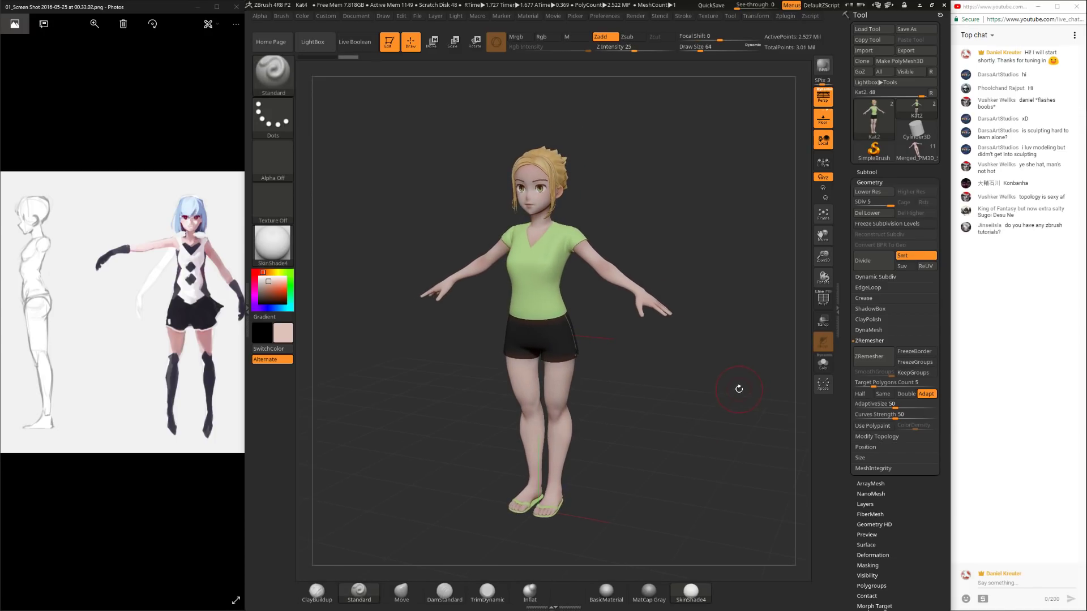
key("shift+r")
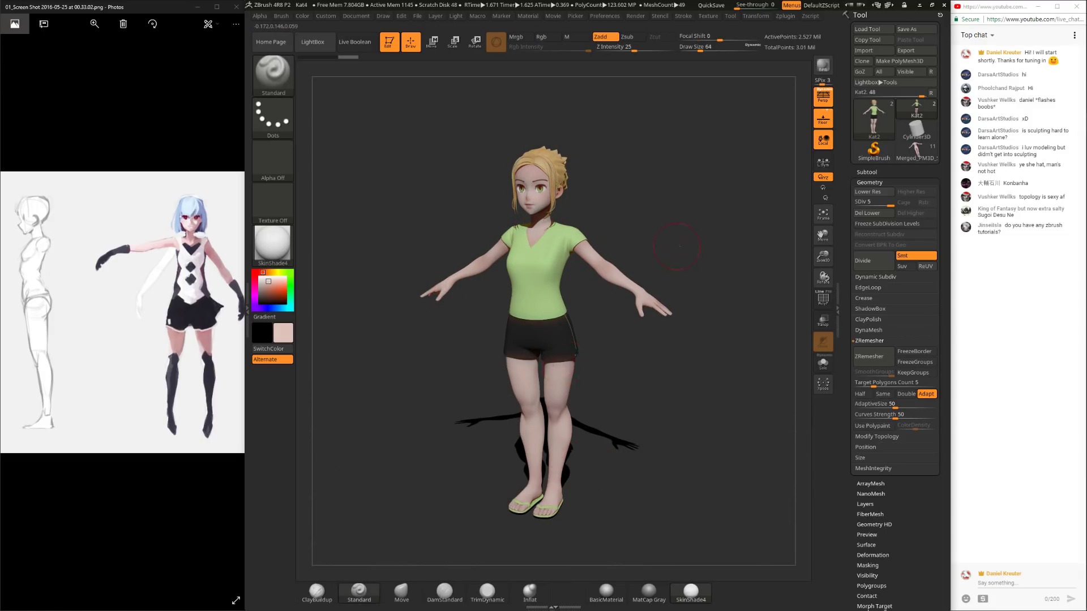
left_click_drag(672, 423, 692, 403)
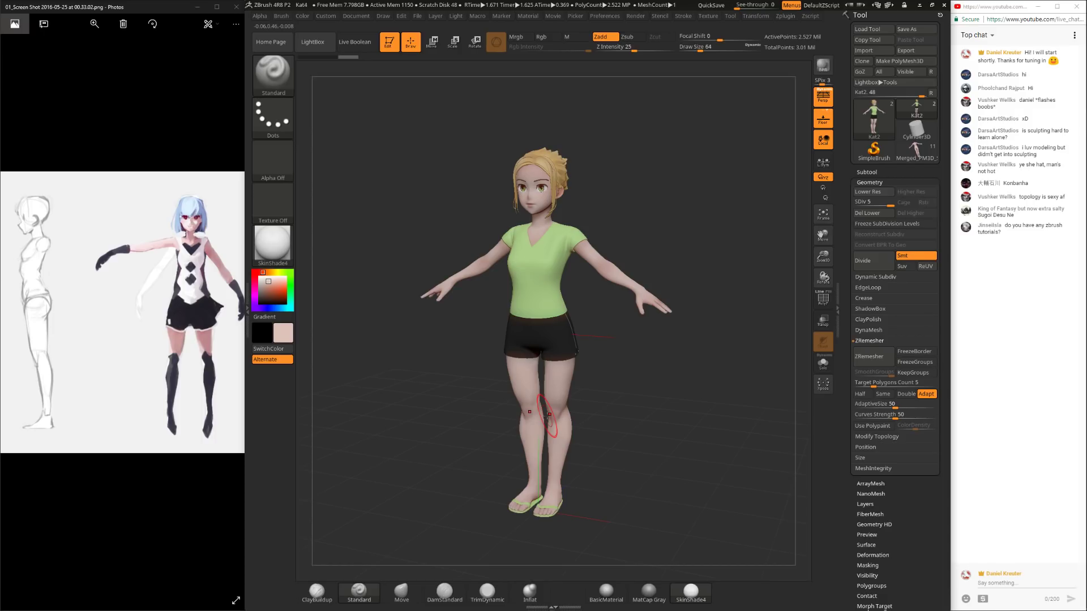
left_click_drag(663, 461, 682, 406)
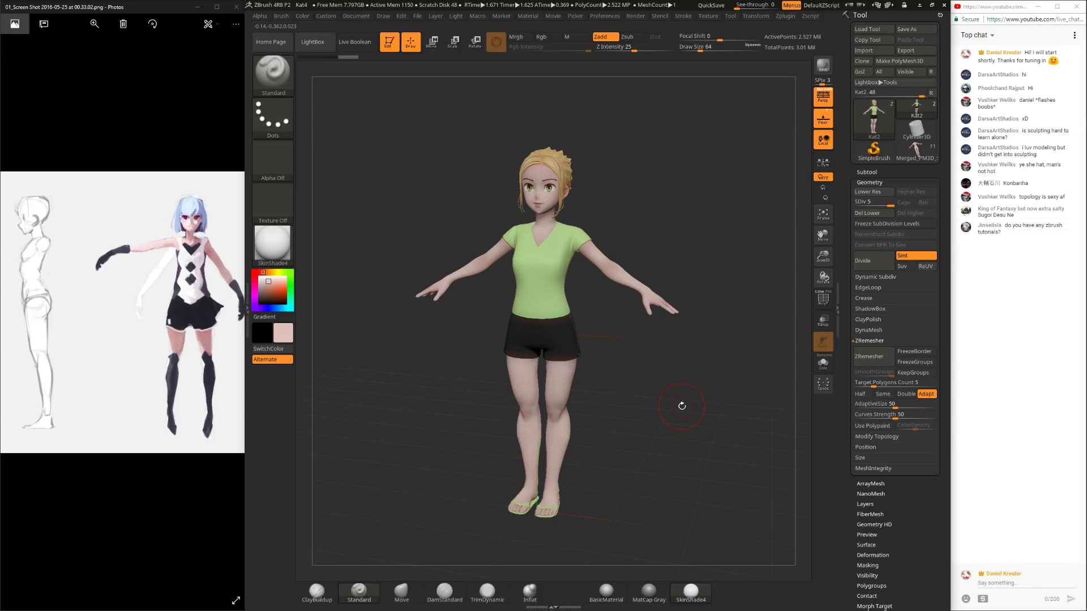
left_click_drag(736, 449, 736, 457)
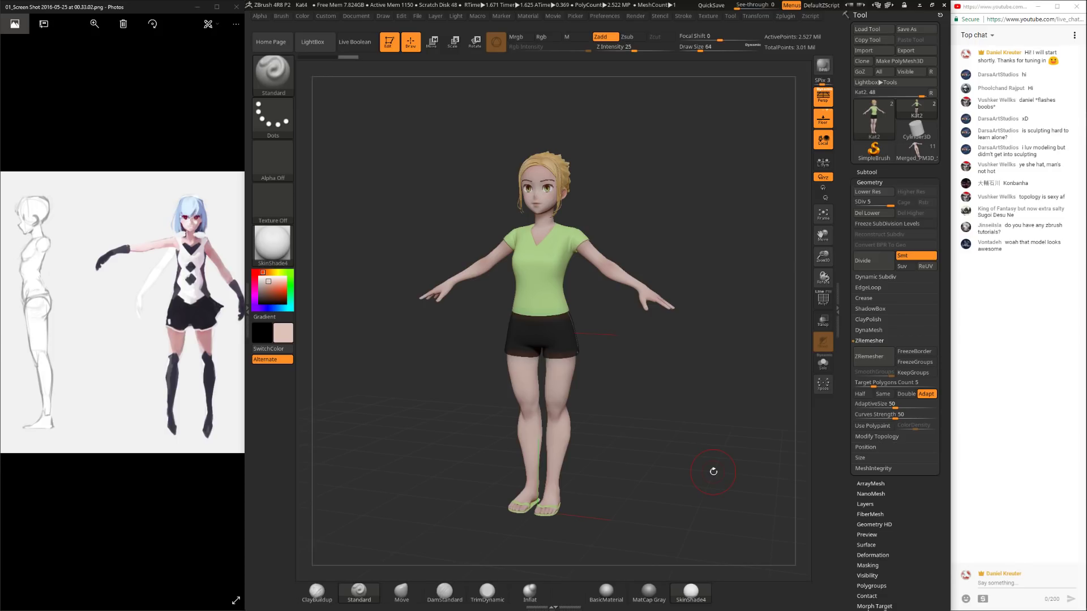
scroll(861, 321, "down", 5)
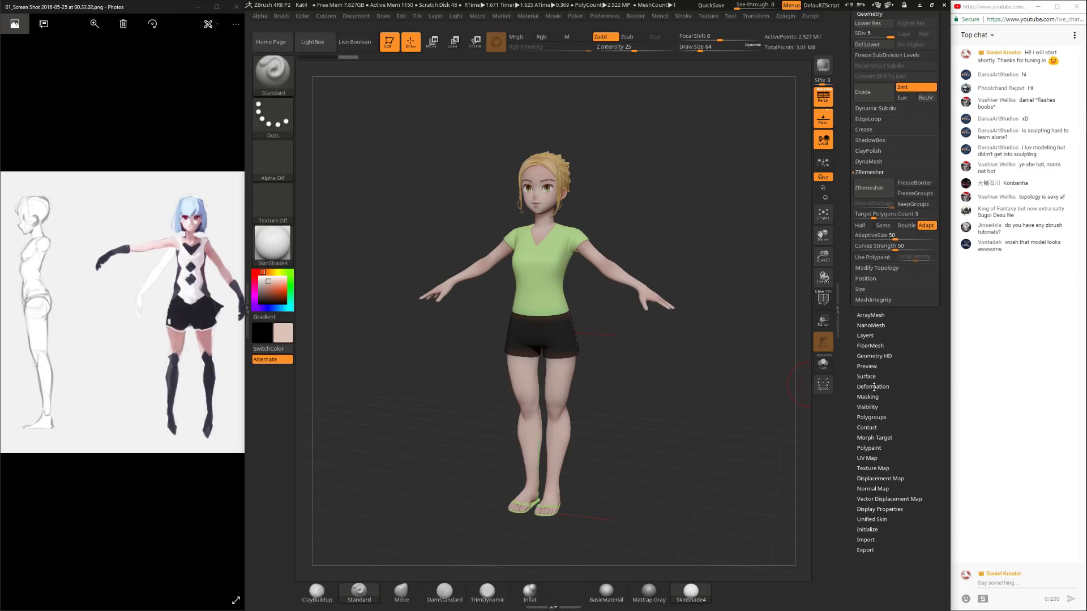
left_click(867, 397)
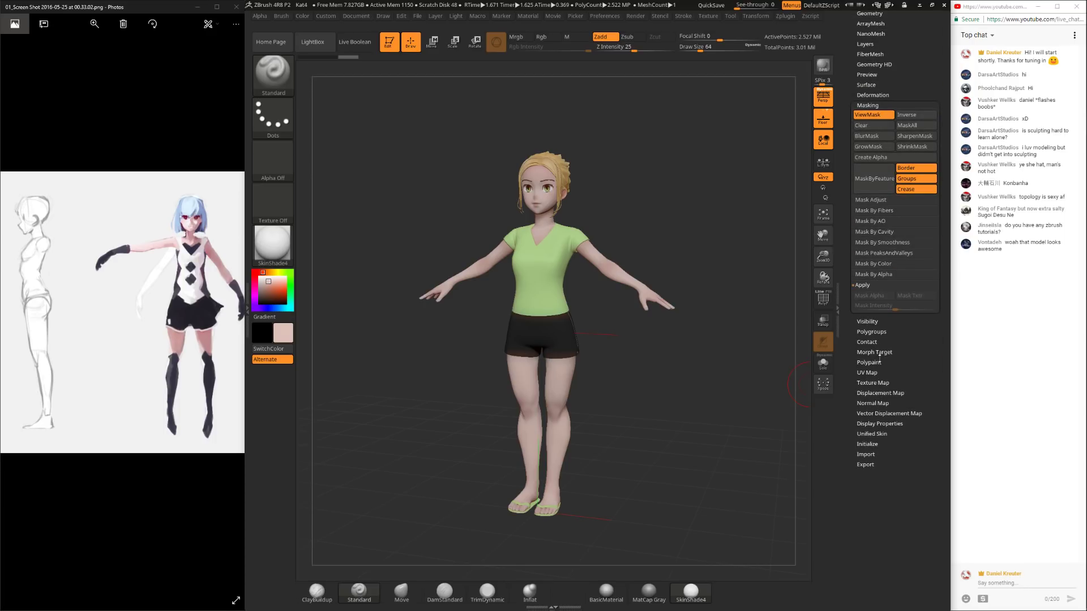
scroll(883, 170, "up", 2)
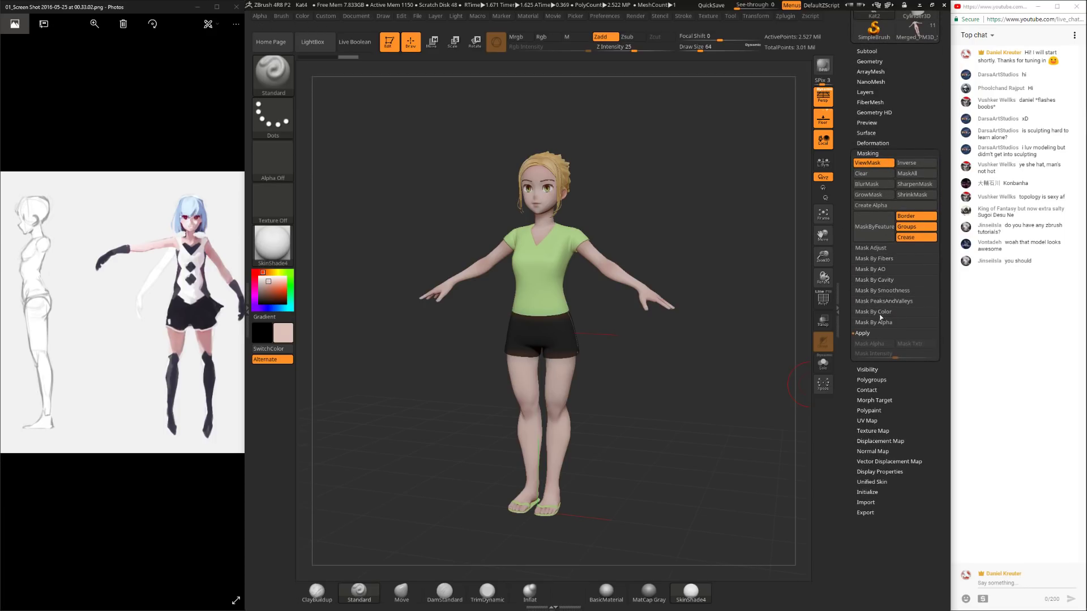
left_click(878, 270)
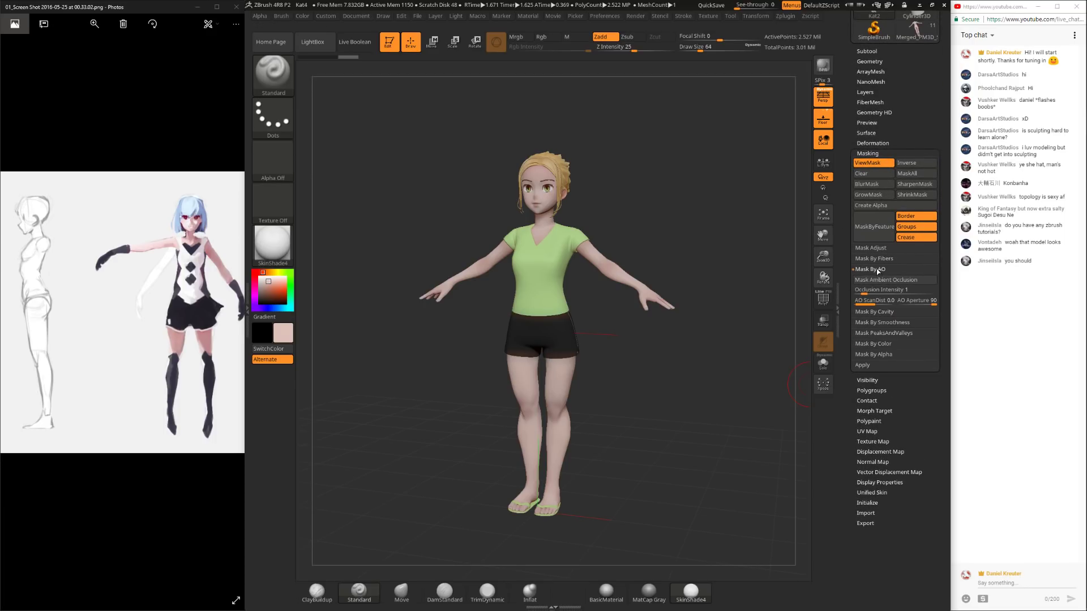
left_click(880, 312)
left_click(884, 333)
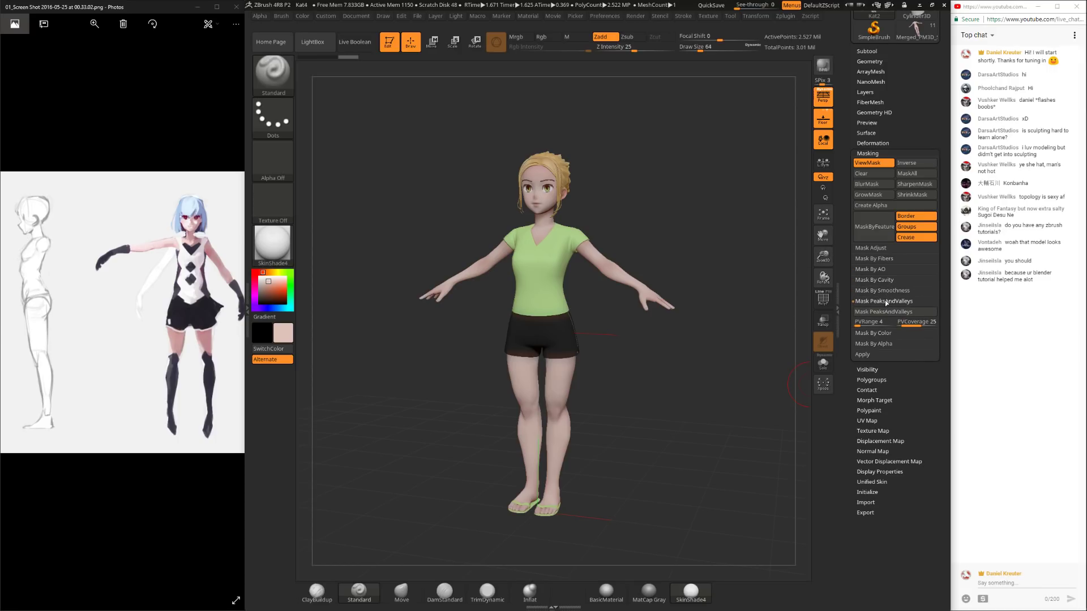
left_click(887, 302)
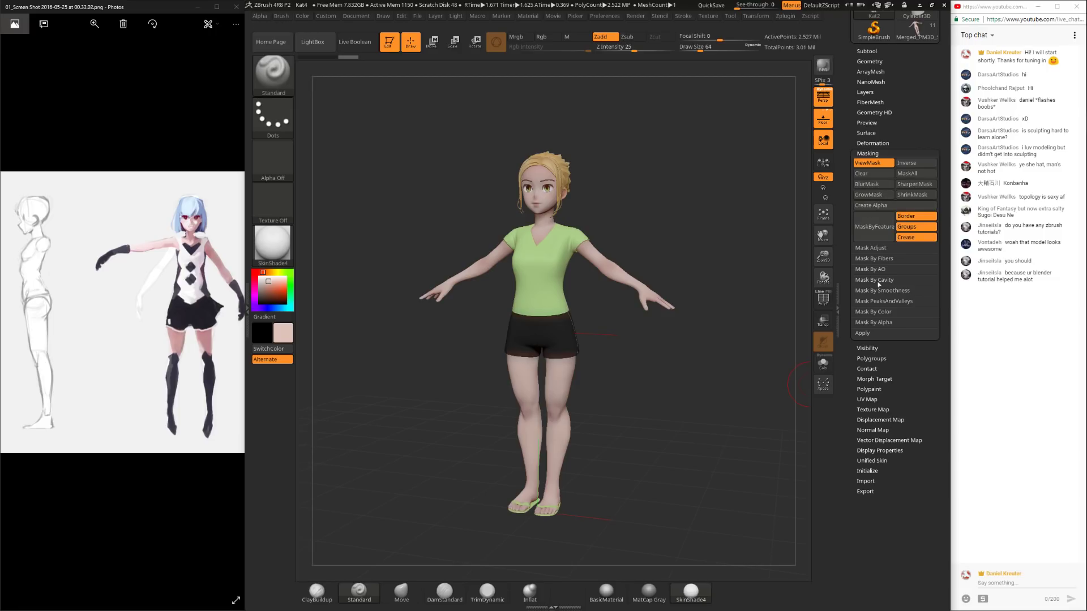
scroll(855, 295, "up", 2)
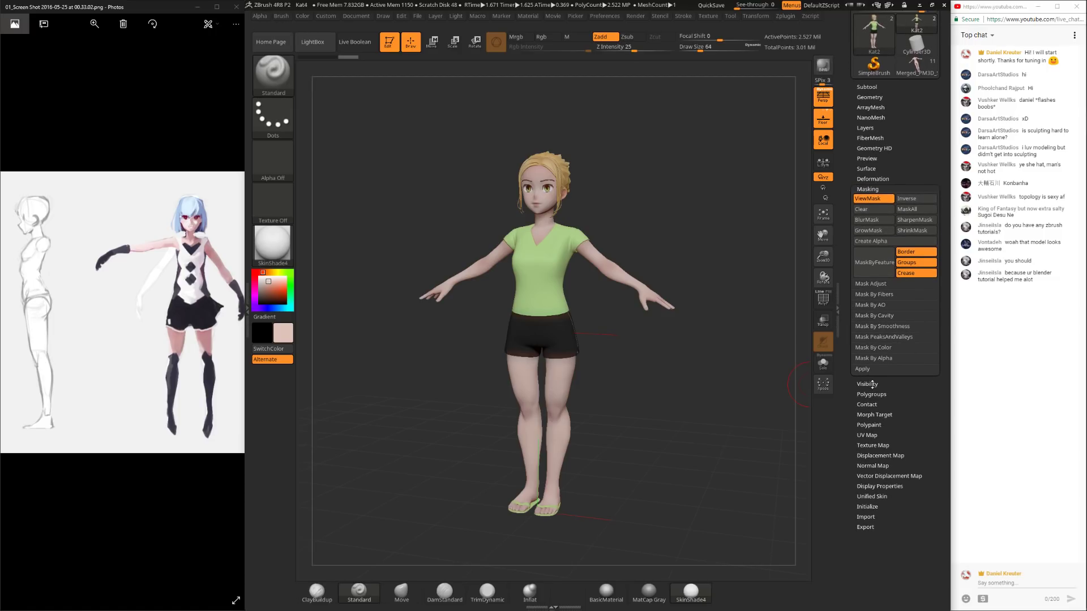
left_click(873, 385)
scroll(853, 311, "up", 3)
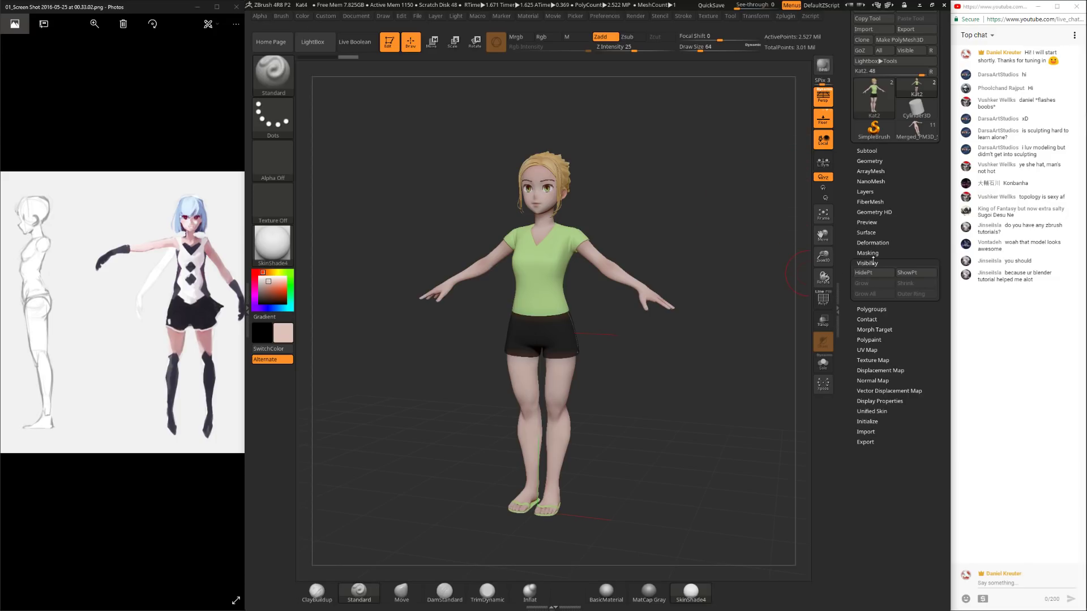
scroll(851, 336, "up", 2)
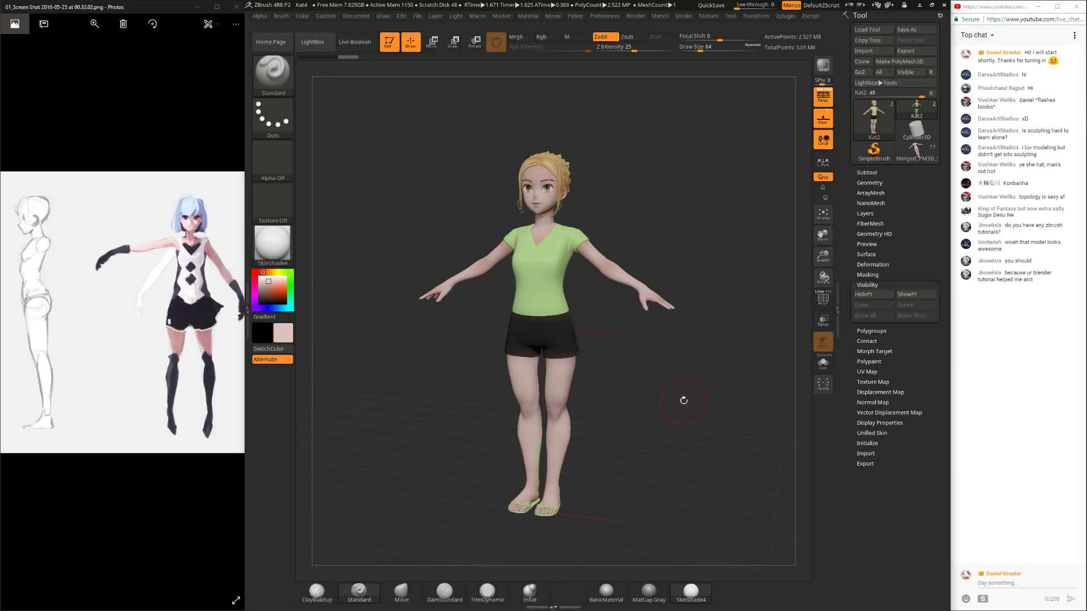
Step: Load the hand.ZPR project from the recent files and bring the hand model into view
left_click_drag(621, 448, 719, 370)
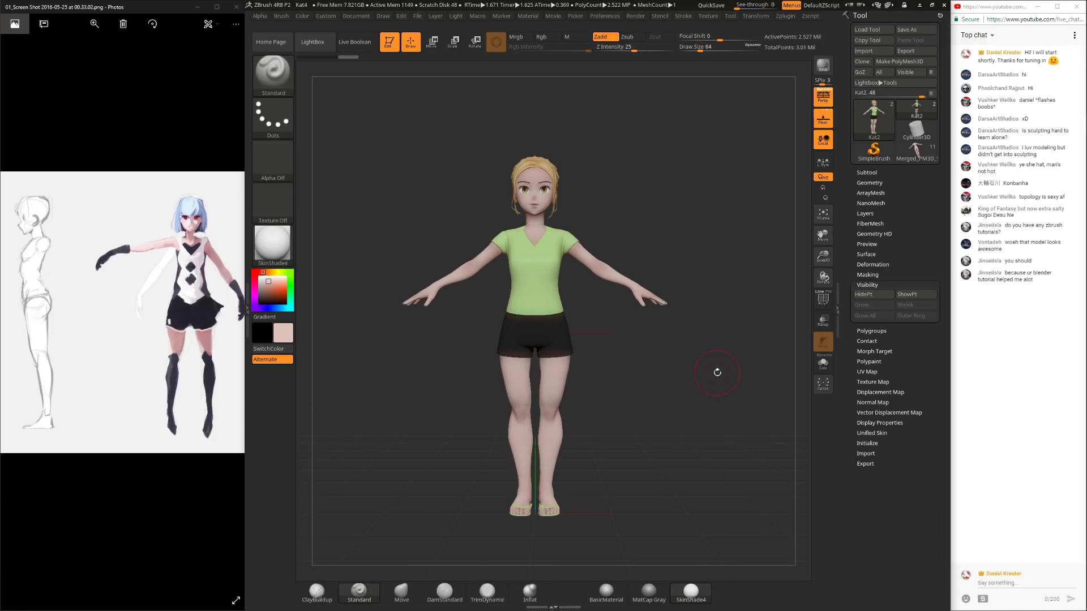
mouse_move(666, 459)
left_mouse_down()
mouse_move(695, 441)
mouse_move(668, 451)
left_mouse_up()
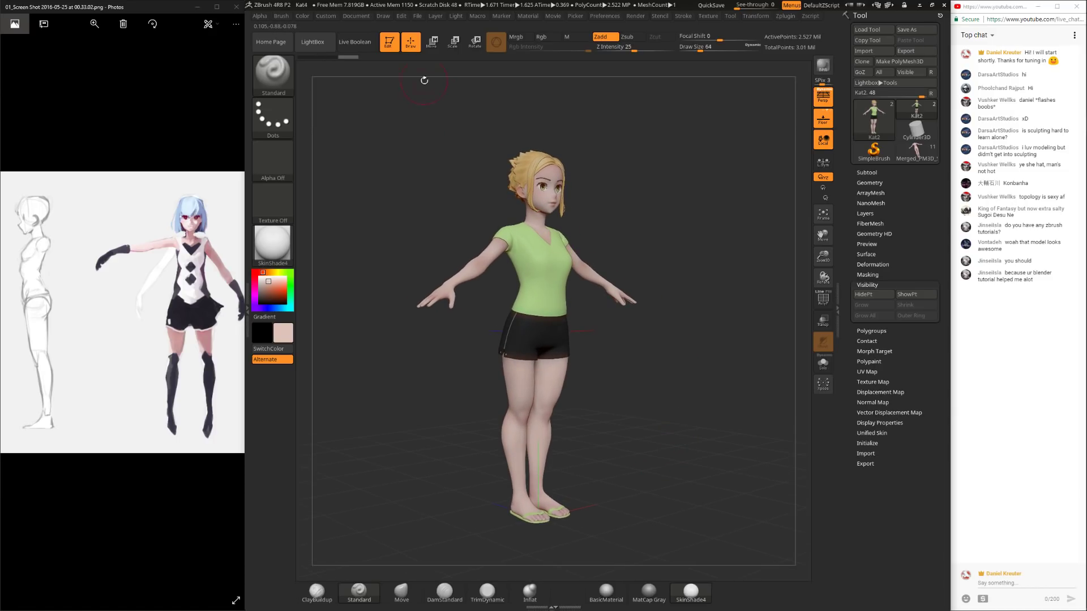
left_click(329, 42)
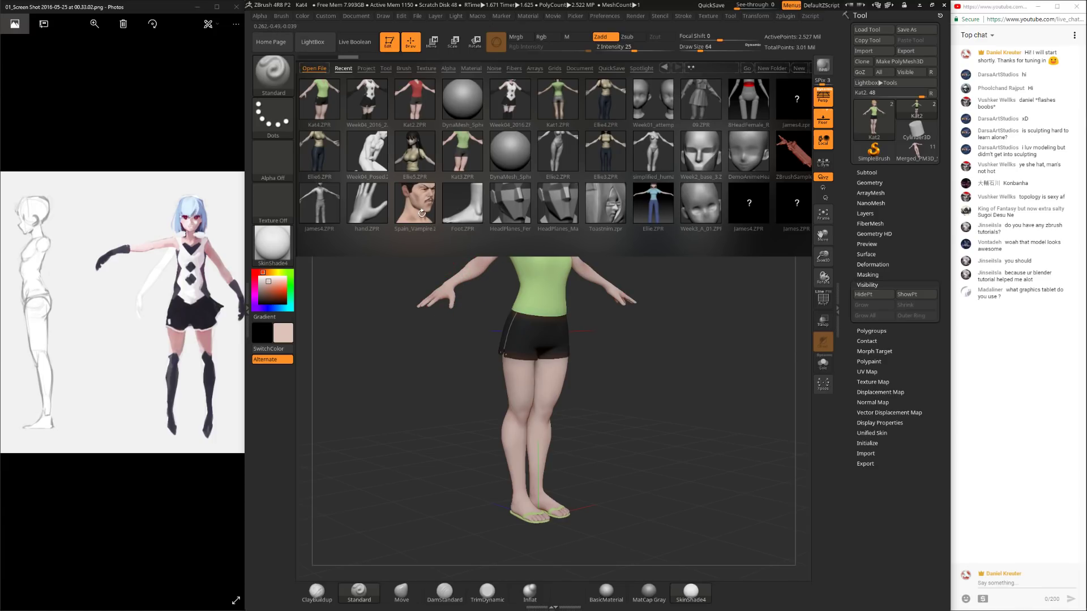
double_click(372, 210)
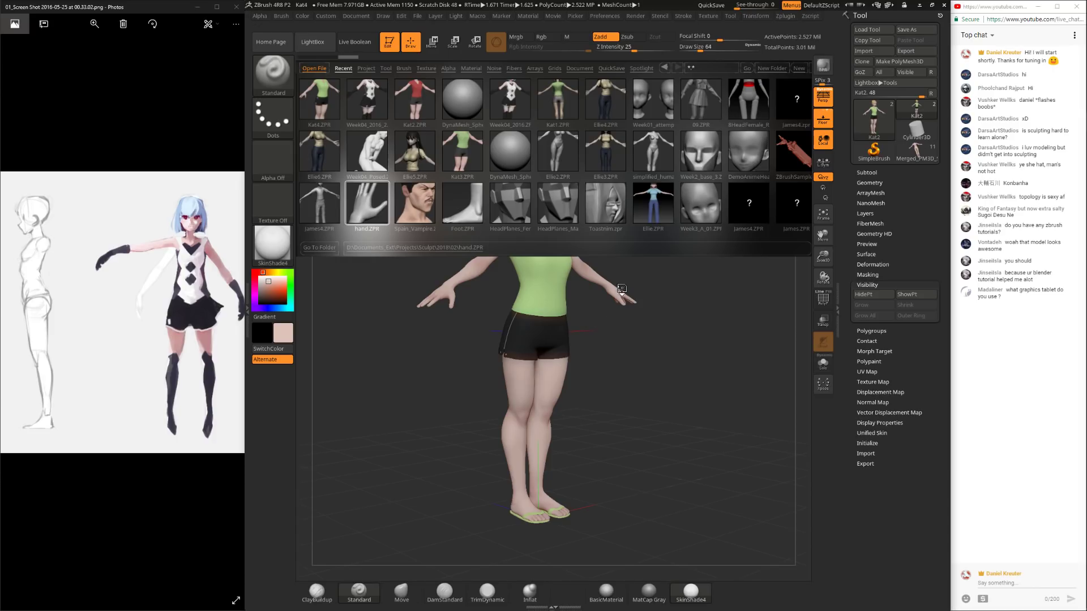
left_click_drag(688, 293, 600, 321)
left_click_drag(553, 287, 590, 412)
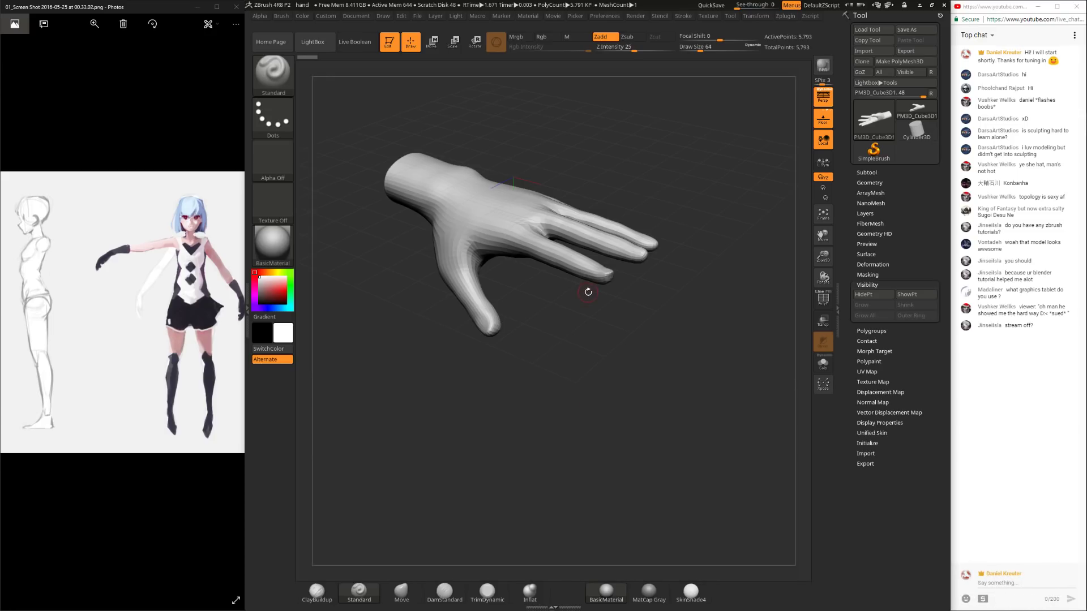
Step: Examine the back of the hand and the spread of its fingers from the side and from above
left_click_drag(604, 333, 617, 355)
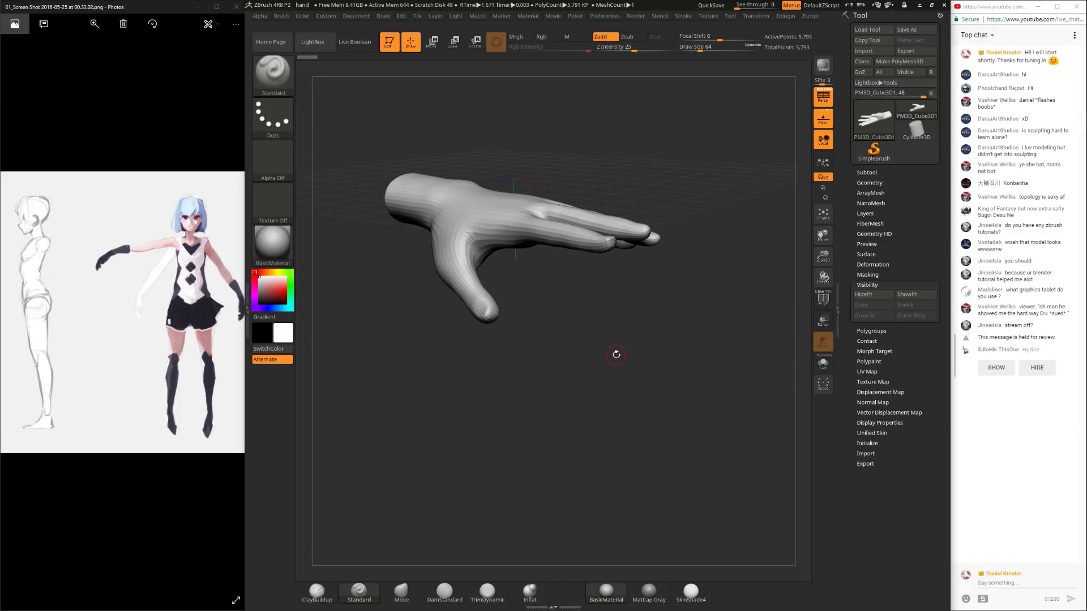
left_click_drag(624, 363, 623, 360)
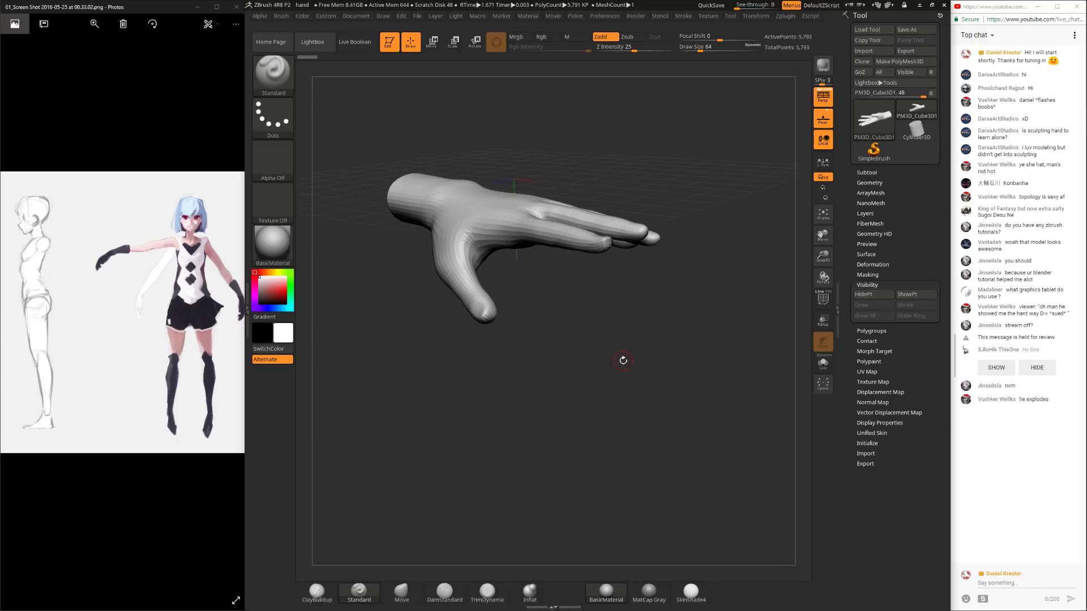
mouse_move(559, 389)
left_mouse_down()
mouse_move(557, 415)
mouse_move(560, 406)
left_mouse_up()
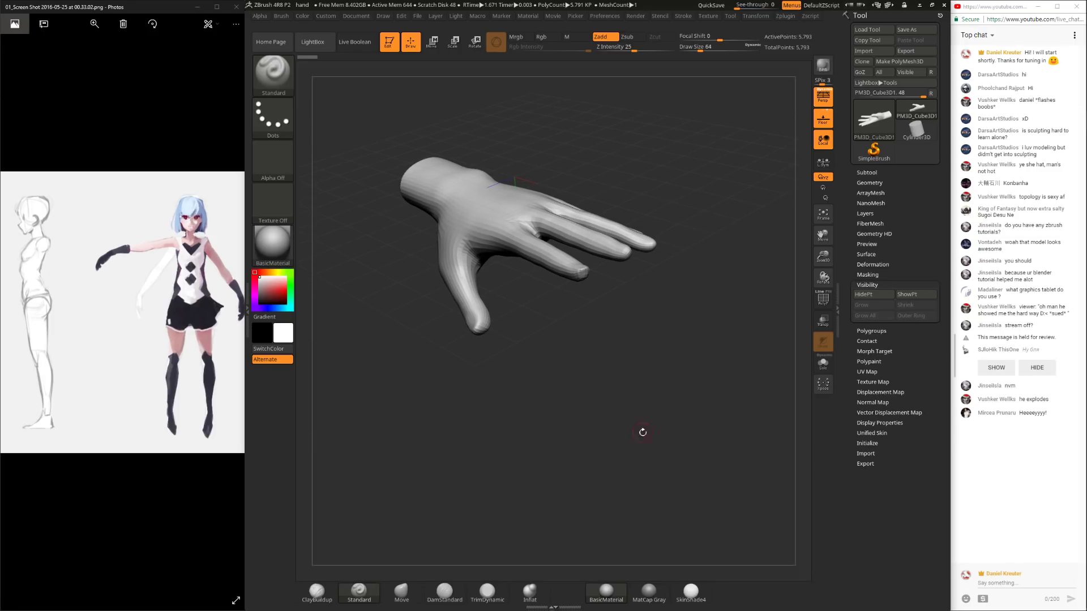
left_click_drag(620, 432, 603, 452)
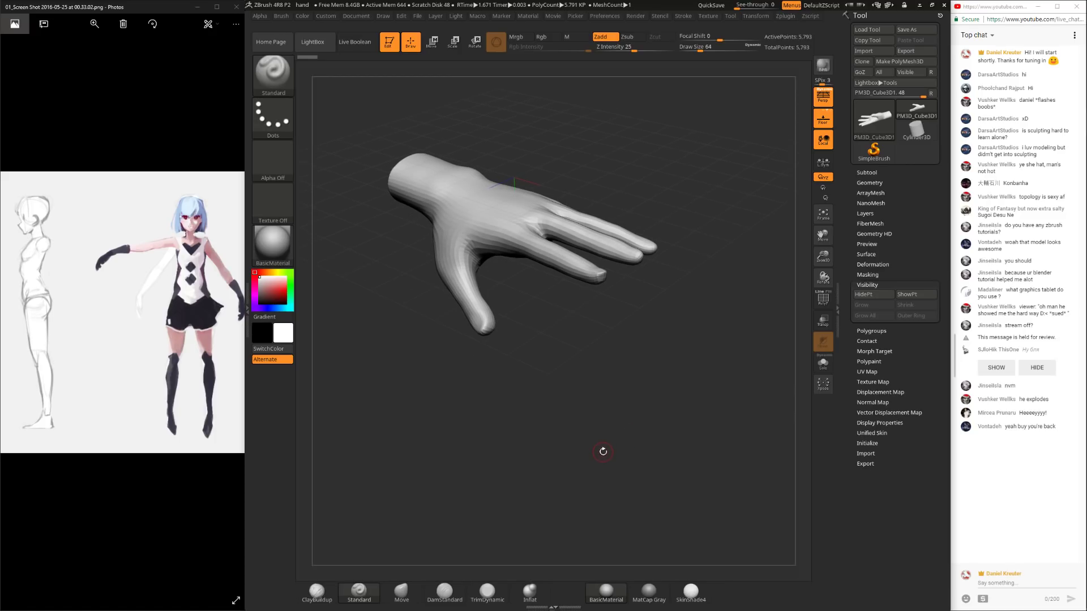
mouse_move(577, 409)
left_mouse_down()
mouse_move(578, 466)
mouse_move(564, 434)
mouse_move(580, 396)
mouse_move(588, 418)
mouse_move(581, 405)
left_mouse_up()
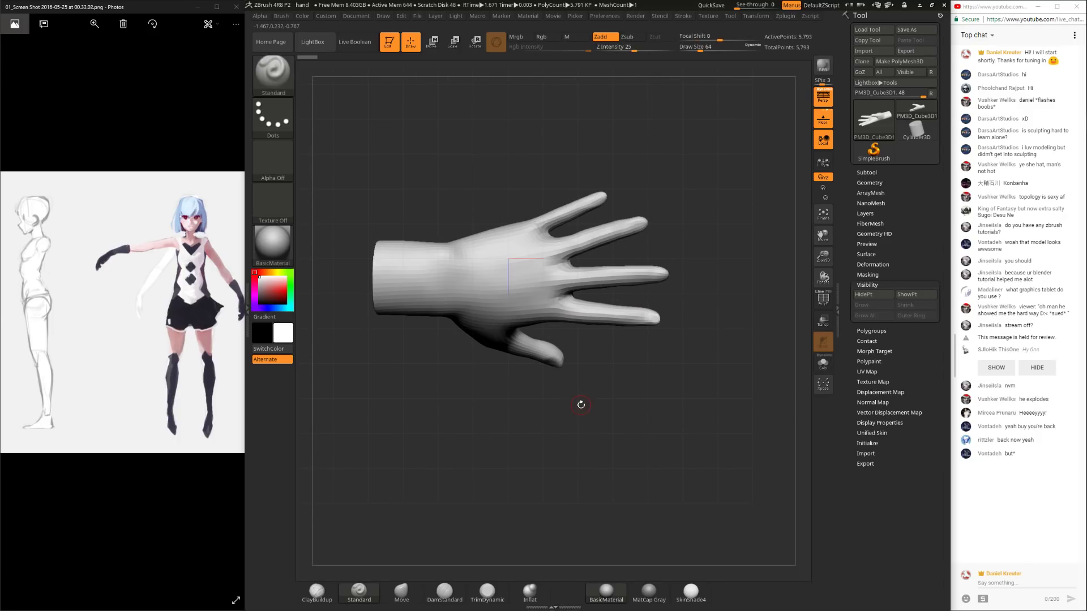
Step: Inspect the hand's fingertips, knuckles and thumb up close from the front and below
mouse_move(588, 471)
left_mouse_down()
mouse_move(593, 362)
mouse_move(615, 402)
mouse_move(561, 377)
mouse_move(543, 467)
mouse_move(482, 385)
left_mouse_up()
left_click_drag(444, 347, 482, 391)
left_click_drag(435, 216, 420, 274)
left_click_drag(495, 328, 554, 342)
left_click_drag(529, 392, 509, 296)
left_click_drag(759, 496, 532, 208)
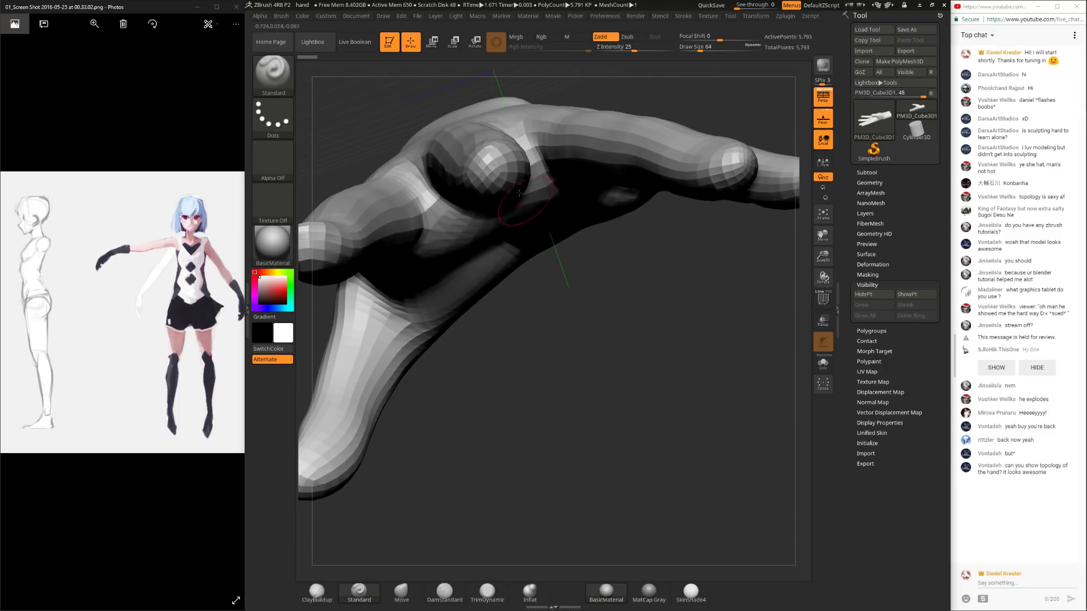
left_click_drag(447, 173, 447, 113)
left_click_drag(571, 308, 522, 436)
Step: Check the hand's subtool list and geometry settings, and turn the hand over to examine the palm
left_click(878, 173)
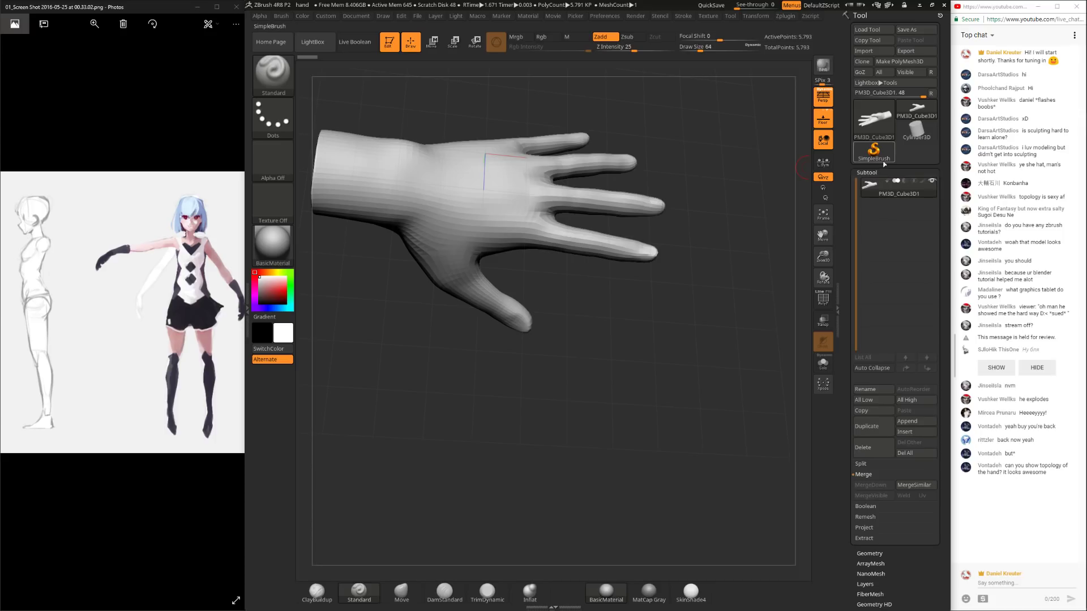
left_click(880, 174)
left_click(870, 183)
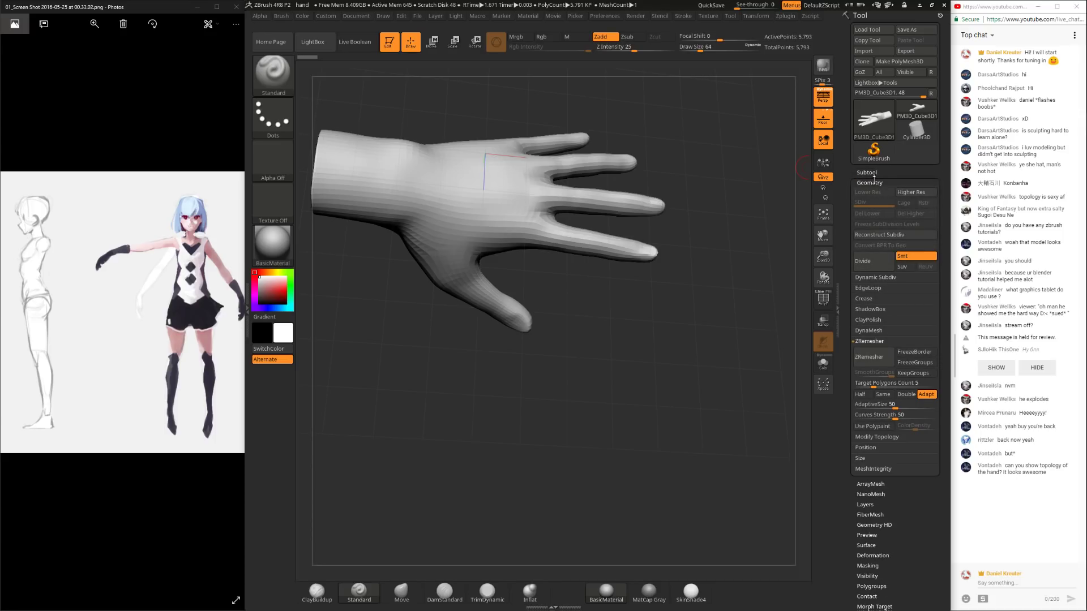
left_click(871, 183)
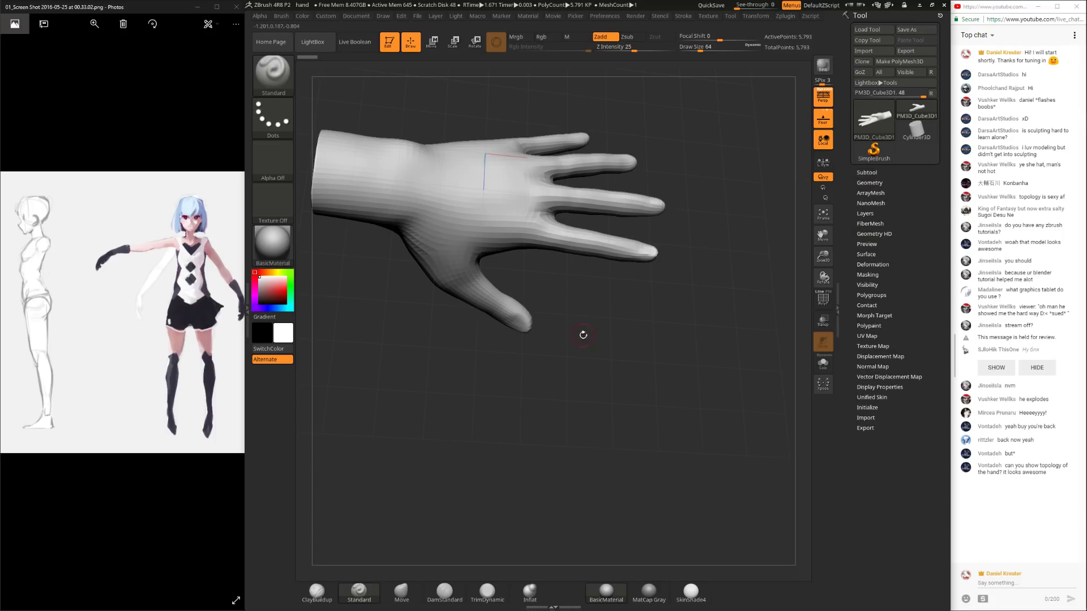
left_click_drag(644, 332, 596, 382)
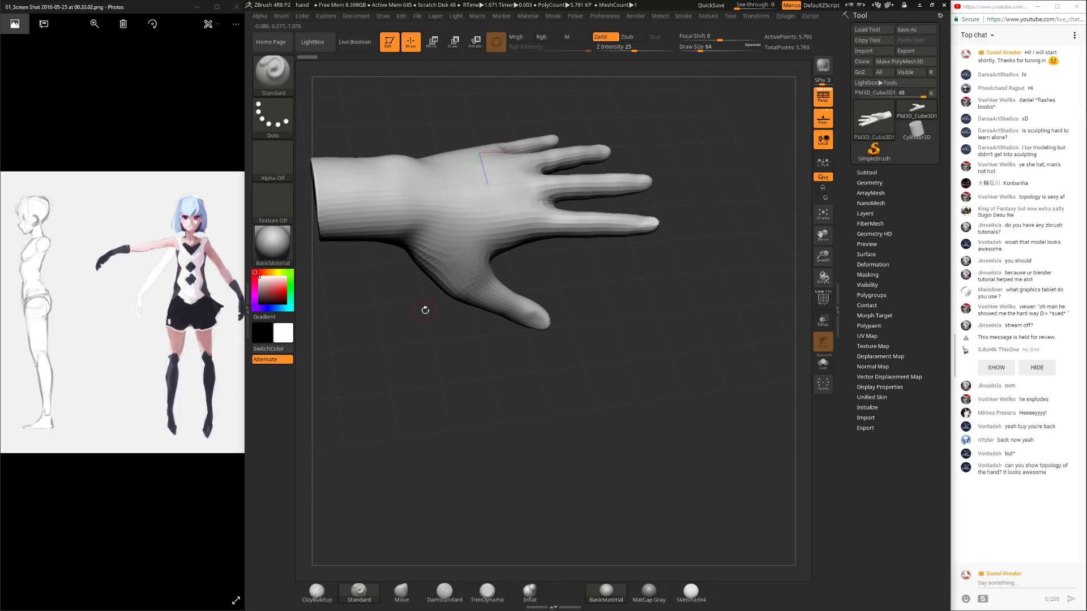
left_click_drag(627, 330, 603, 259)
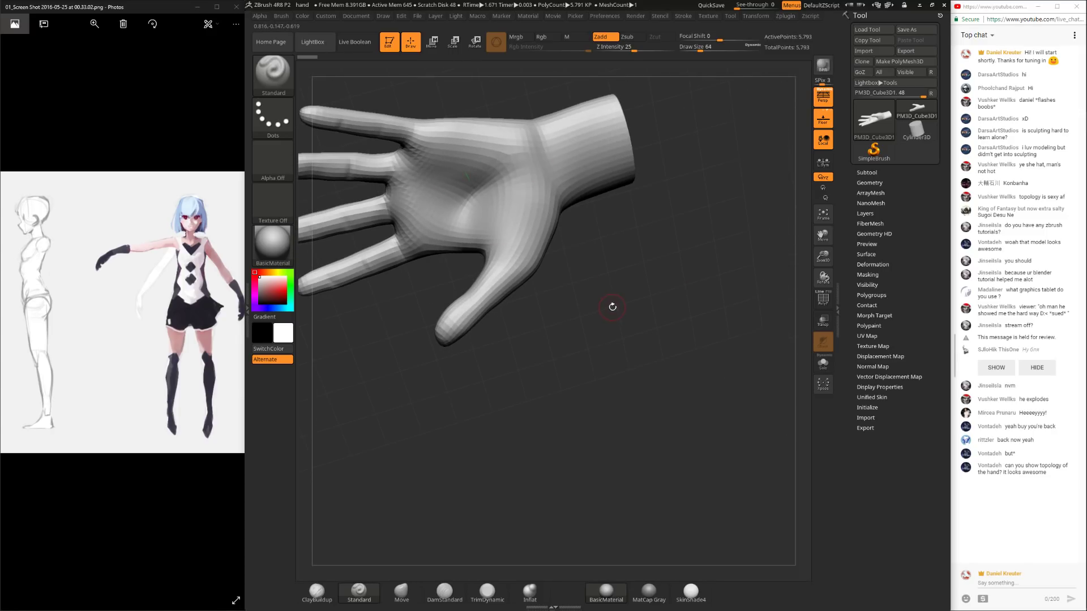
Step: Display the polygon wireframe on the hand model and examine the topology of the palm and thumb
left_click_drag(610, 308, 623, 275)
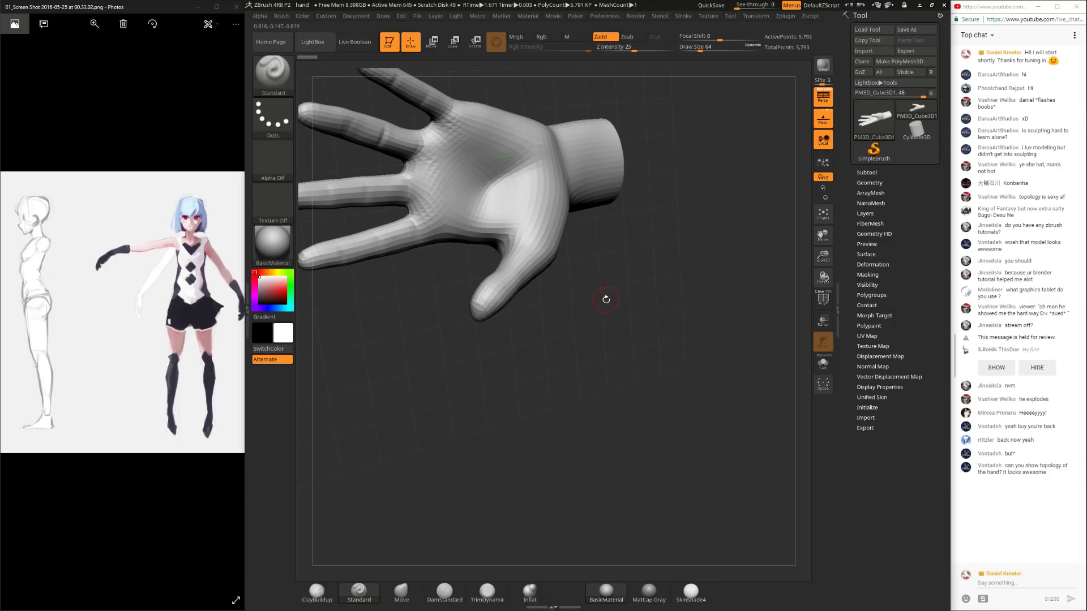
left_click_drag(638, 279, 736, 266)
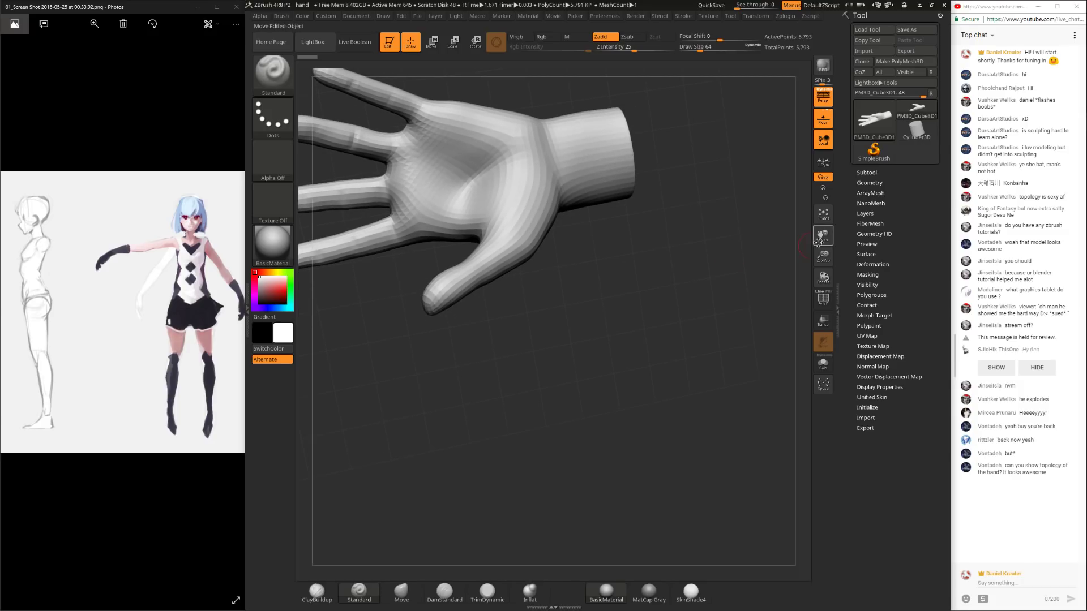
left_click(822, 298)
left_click_drag(623, 282, 664, 433)
Step: Load the Kat4 project from the recent files and view the character from a three-quarter angle
left_click(312, 42)
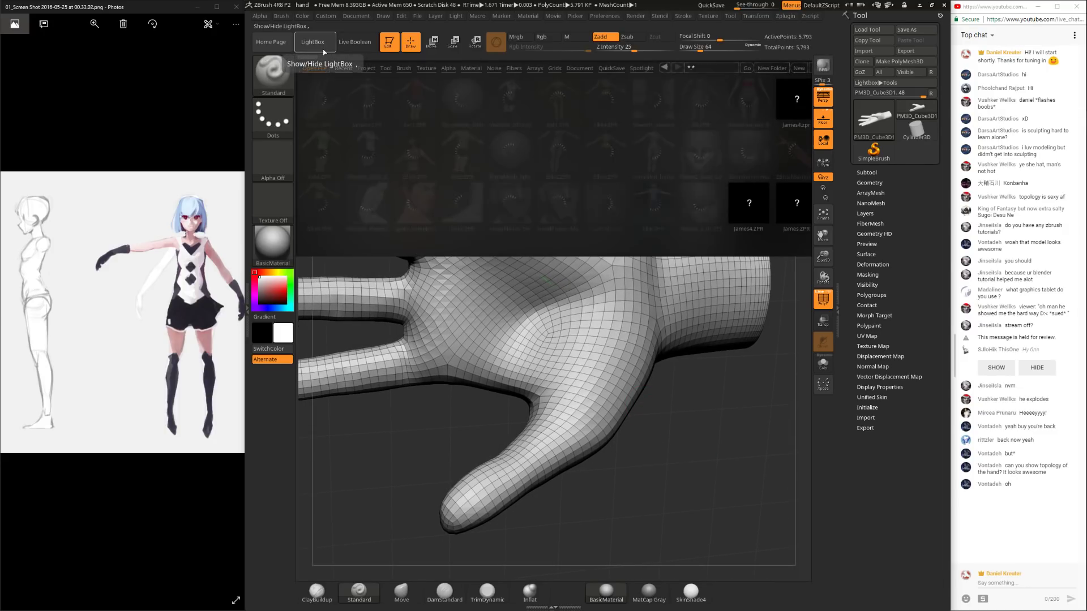
double_click(334, 150)
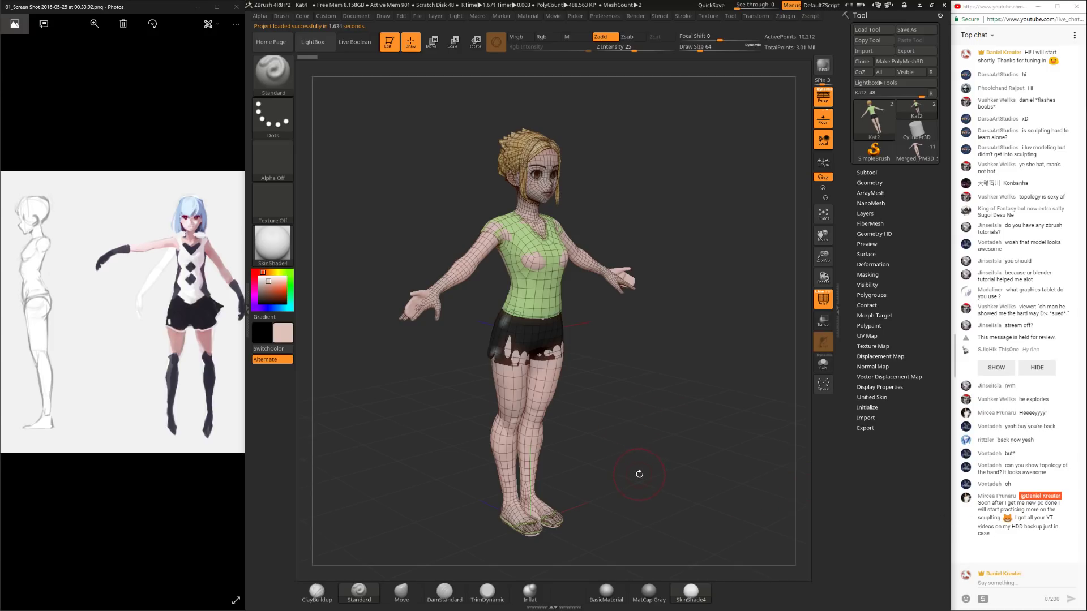
left_click_drag(638, 473, 635, 465)
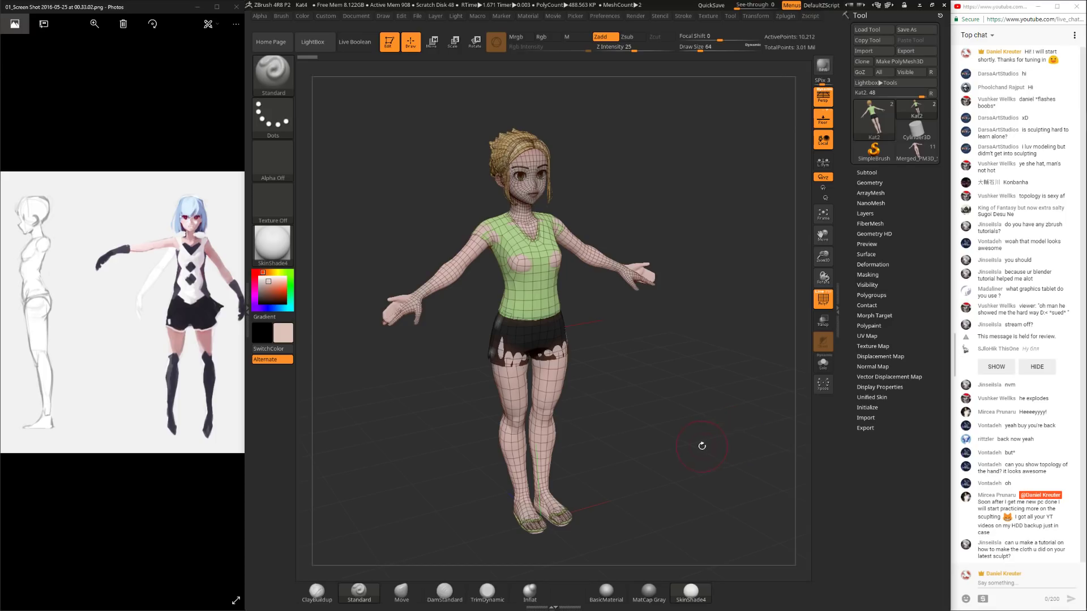
left_click_drag(656, 440, 676, 439)
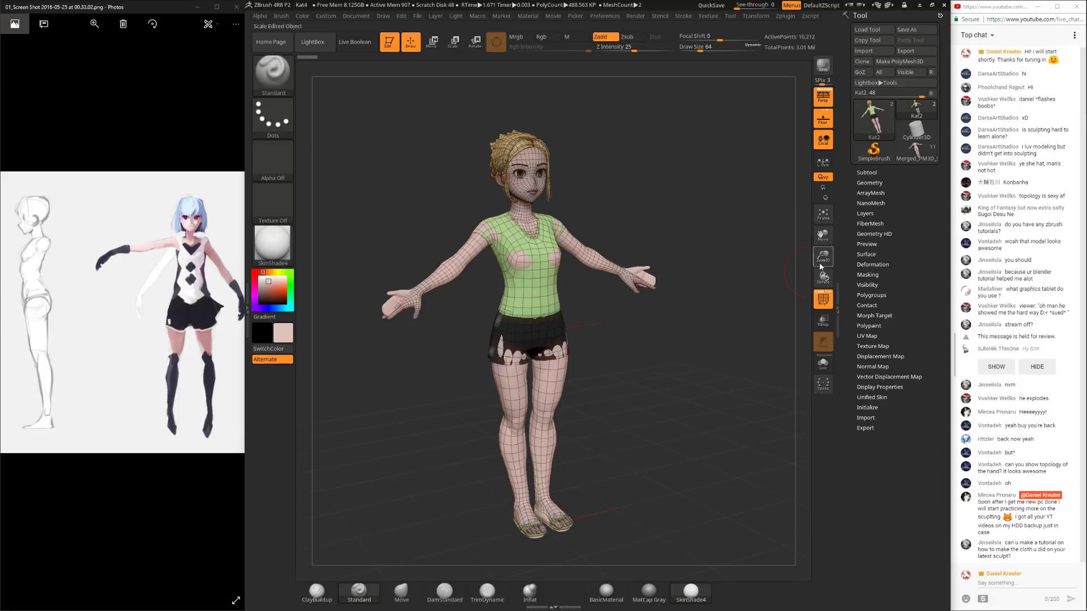
Step: Hide the Merged_PM3D_Sphere3D9 subtool so that only the Kat2 mesh is shown
left_click(873, 174)
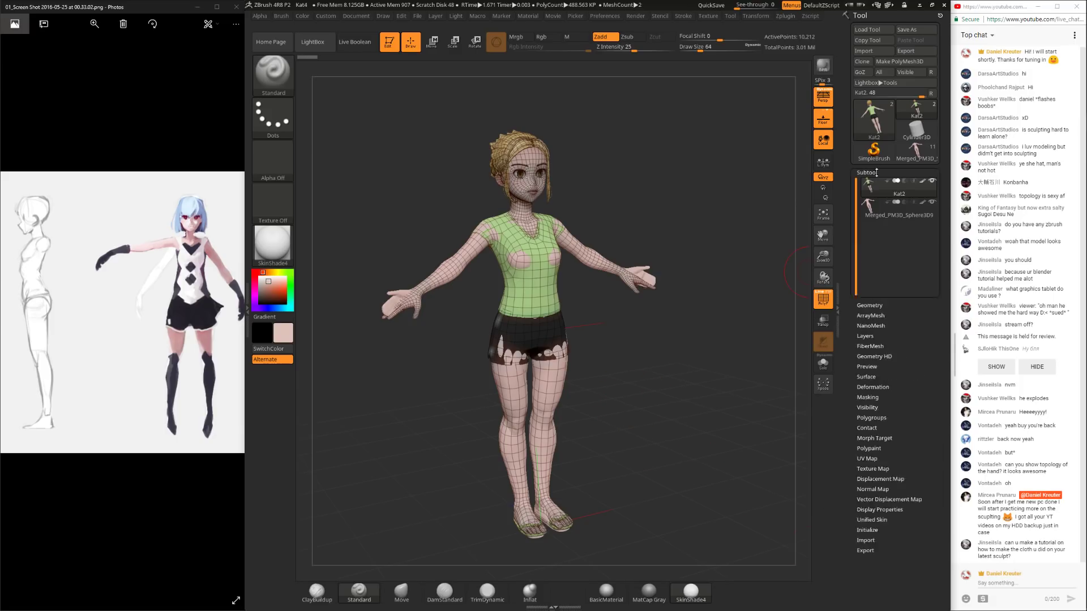
left_click(933, 202)
mouse_move(712, 350)
left_mouse_down()
mouse_move(648, 352)
mouse_move(691, 351)
left_mouse_up()
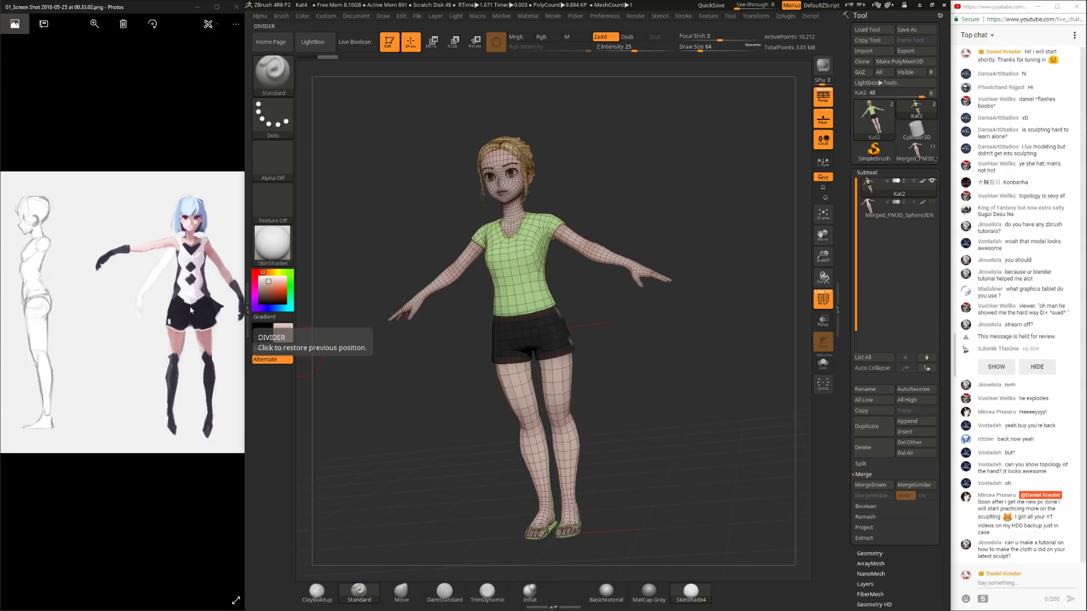
Step: Examine the character's hand up close, following the edge flow across the palm, fingertips and knuckles
left_click_drag(713, 407, 631, 455)
left_click_drag(668, 385, 787, 515)
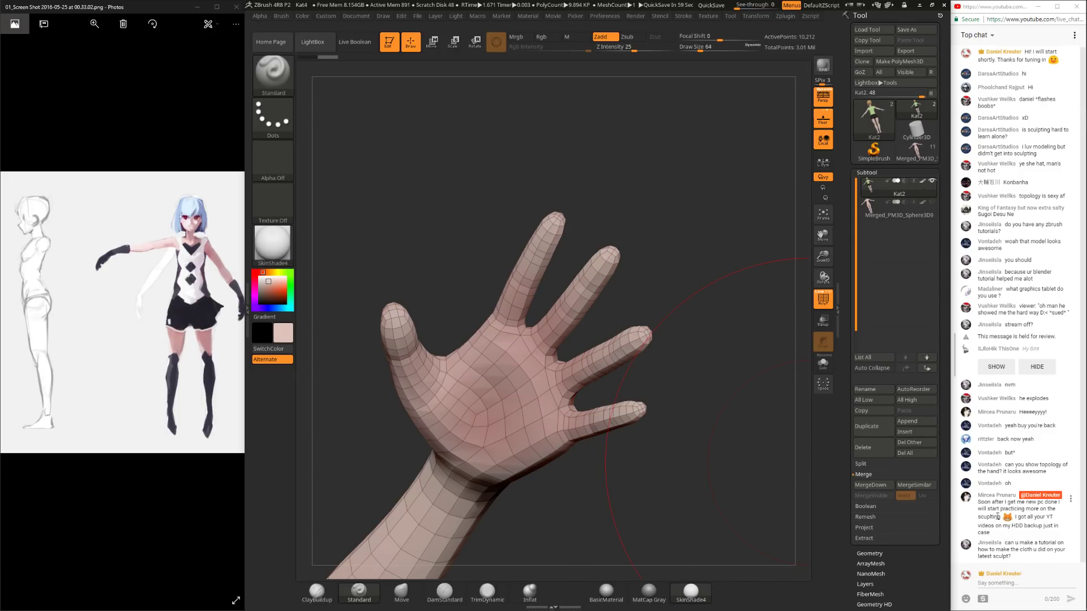
left_click_drag(656, 215, 606, 238)
left_click_drag(432, 245, 511, 442, "alt")
left_click_drag(435, 327, 398, 344)
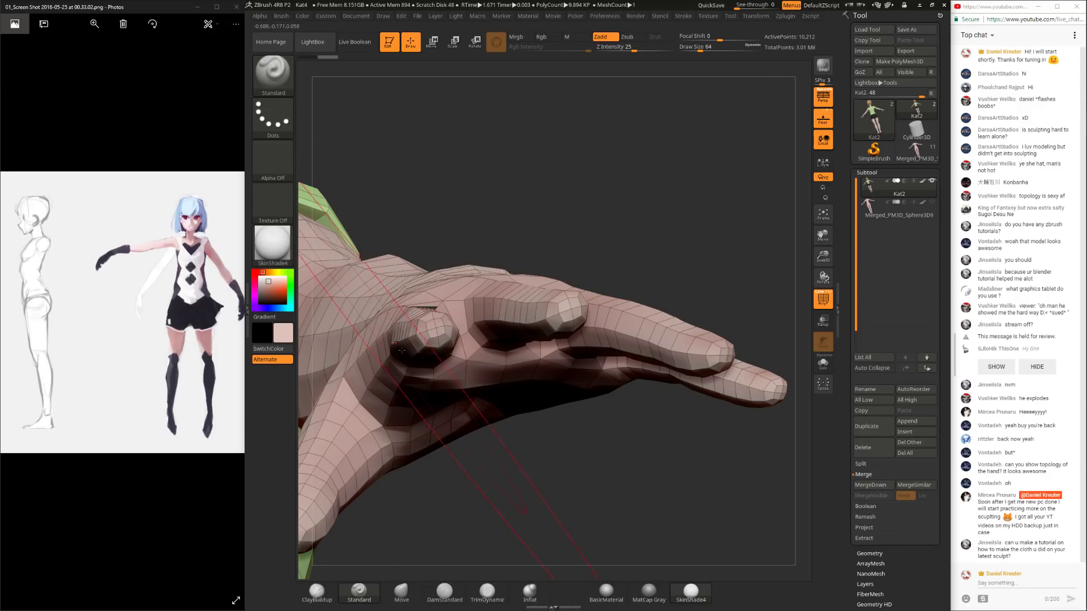
left_click_drag(441, 409, 498, 334)
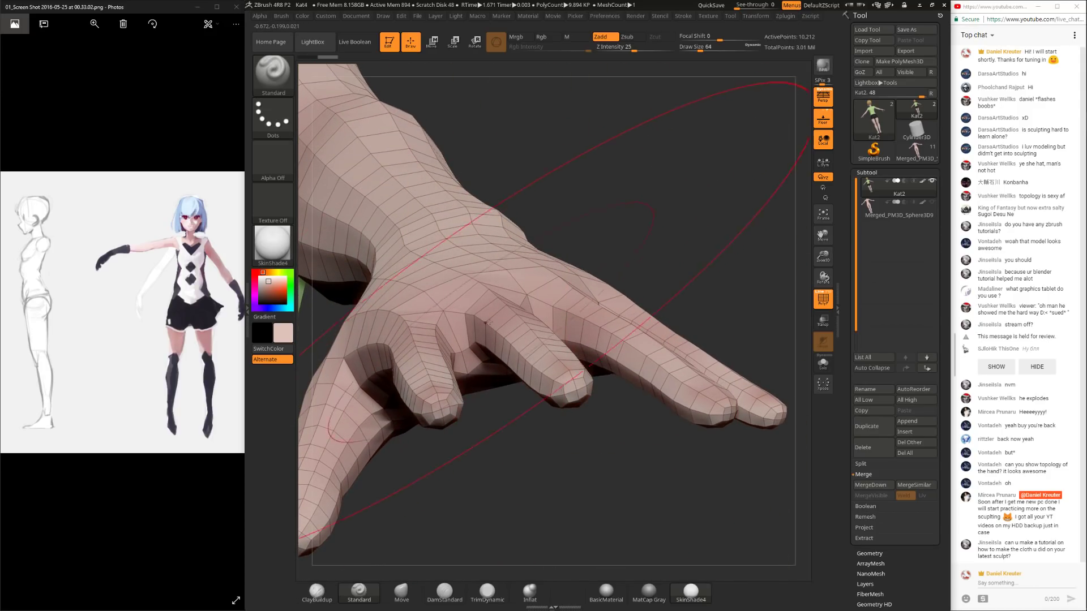
left_click_drag(517, 391, 542, 431)
left_click_drag(559, 365, 563, 398)
Step: Inspect the topology between the finger bases, around the thumb and across the back of the character's hand
left_click_drag(508, 502, 568, 365)
left_click_drag(439, 427, 573, 441)
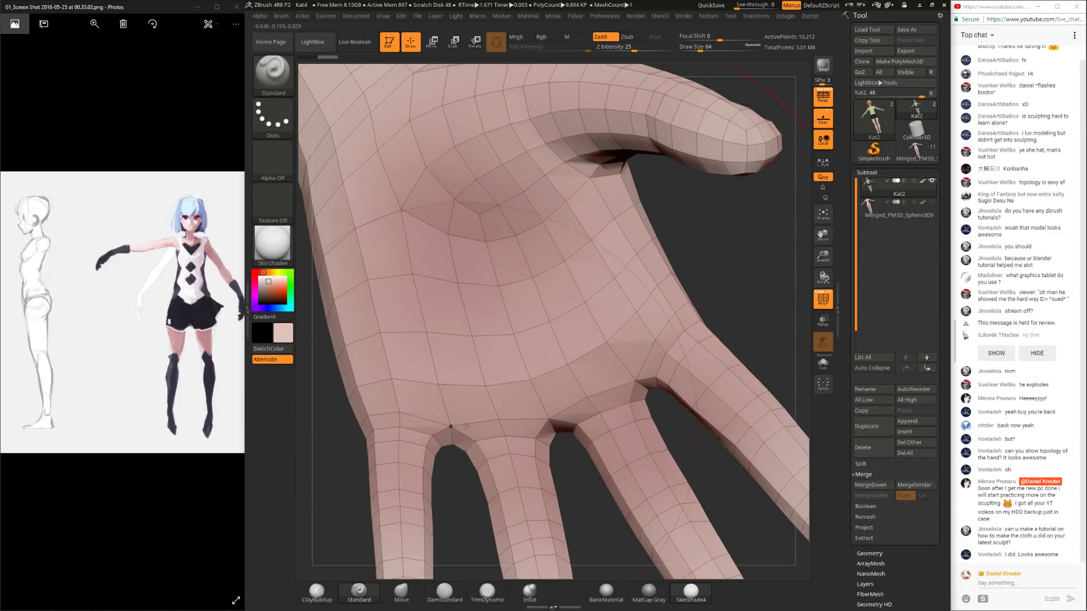
mouse_move(466, 428)
left_mouse_down()
mouse_move(703, 313)
mouse_move(728, 287)
mouse_move(764, 287)
mouse_move(692, 291)
mouse_move(636, 255)
mouse_move(547, 252)
left_mouse_up()
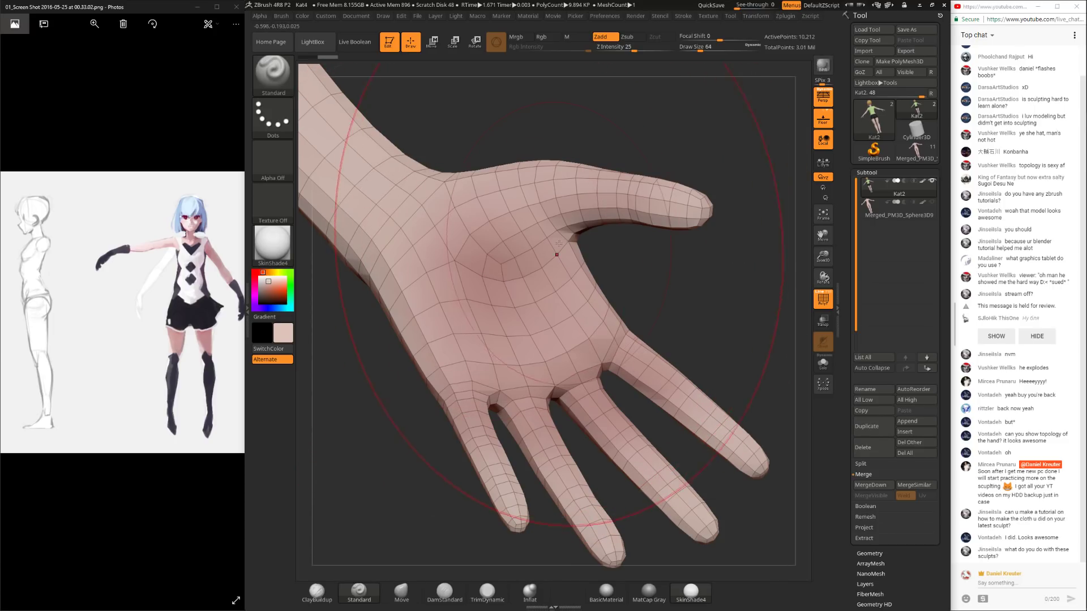
mouse_move(647, 284)
left_mouse_down()
mouse_move(627, 328)
mouse_move(610, 282)
mouse_move(571, 358)
mouse_move(612, 439)
mouse_move(516, 367)
left_mouse_up()
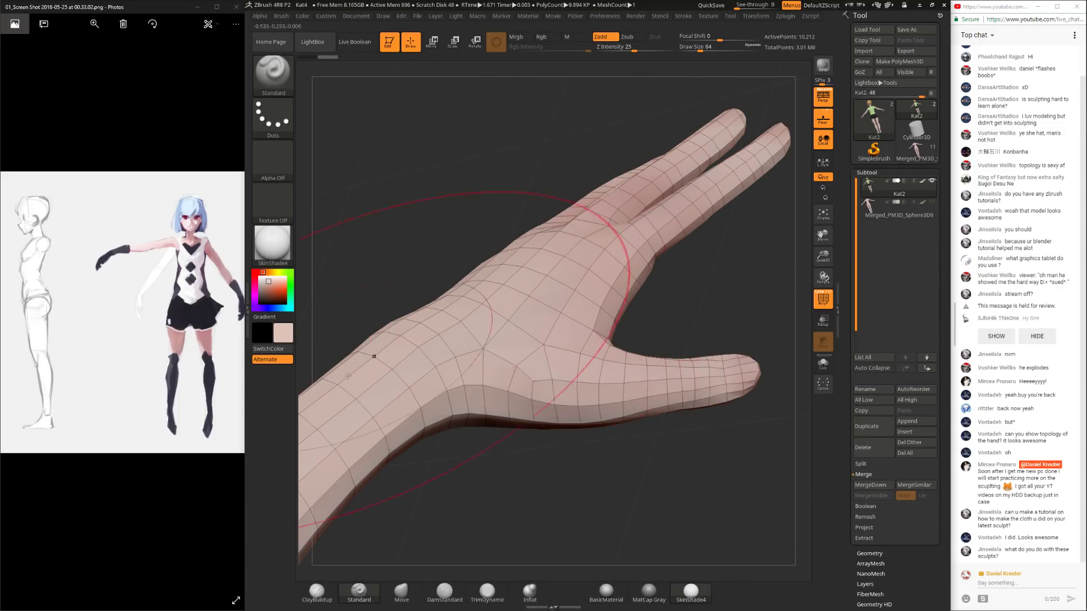
left_click_drag(481, 479, 555, 451)
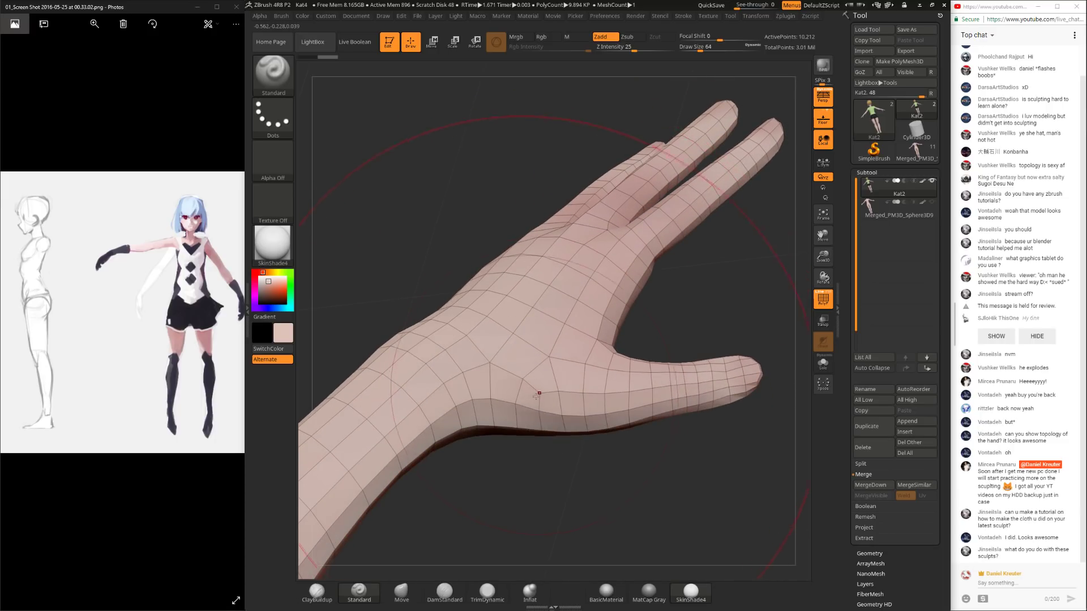
left_click_drag(534, 504, 539, 454)
Step: Check the topology of the whole character from the front and from a three-quarter angle
left_click_drag(790, 396, 804, 468)
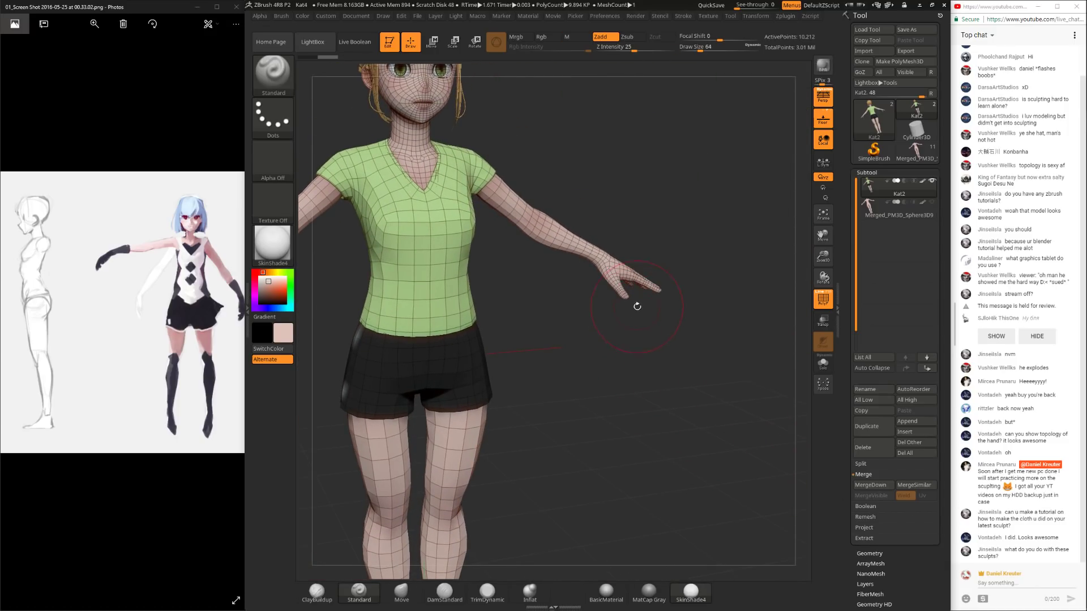
left_click_drag(710, 410, 685, 463)
left_click_drag(677, 406, 734, 392)
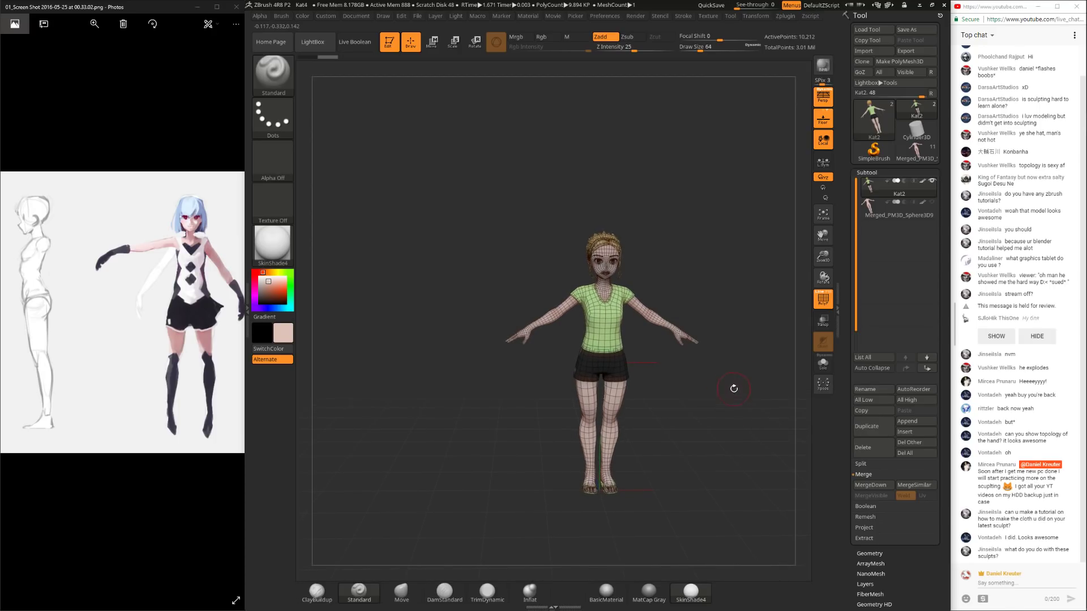
left_click_drag(728, 429, 744, 451)
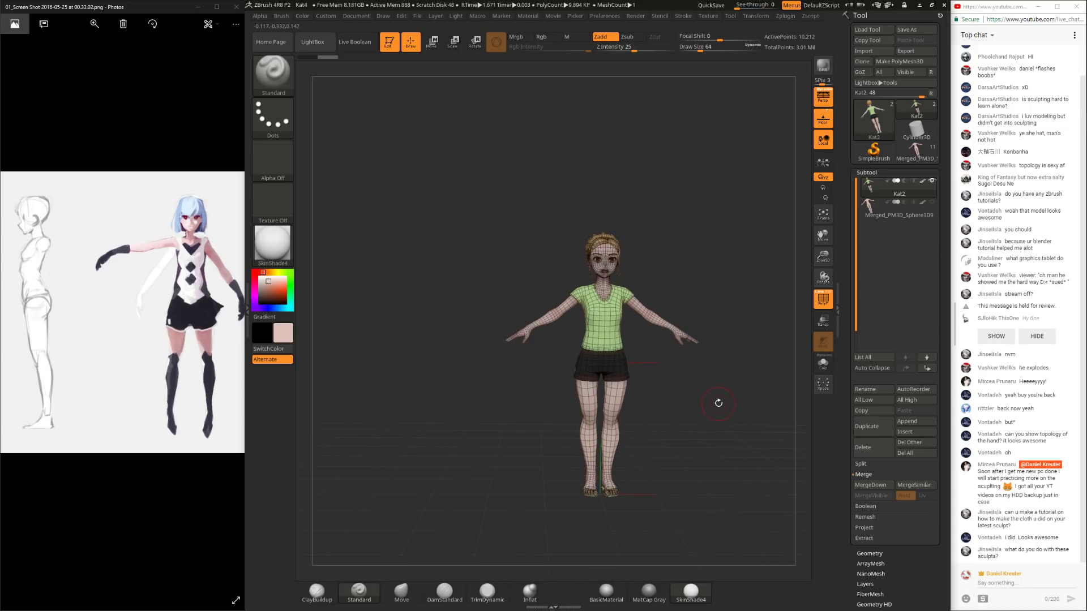
left_click_drag(738, 408, 723, 439)
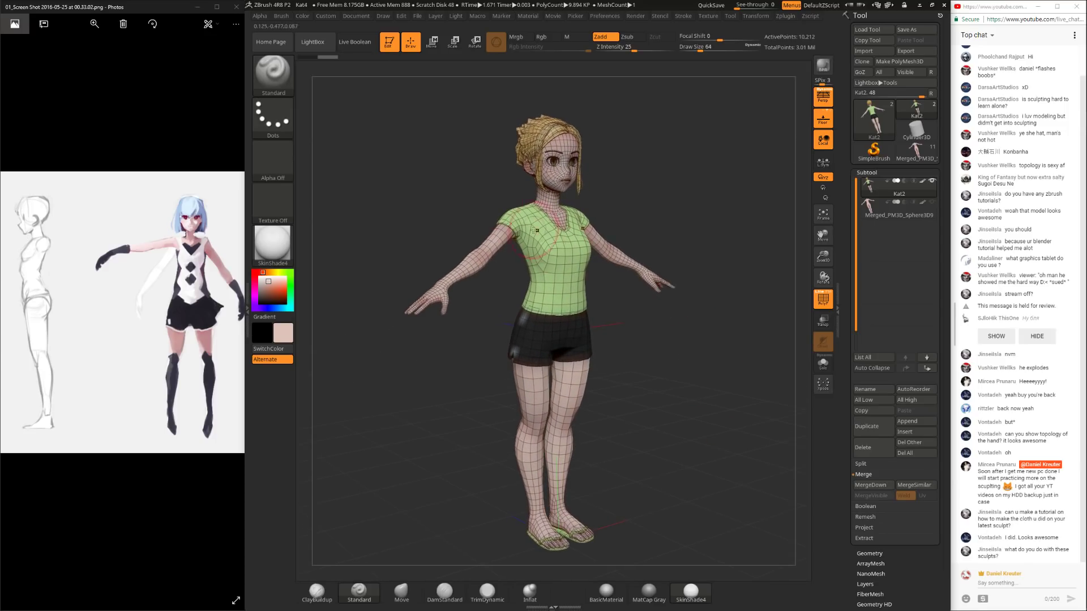
left_click(326, 47)
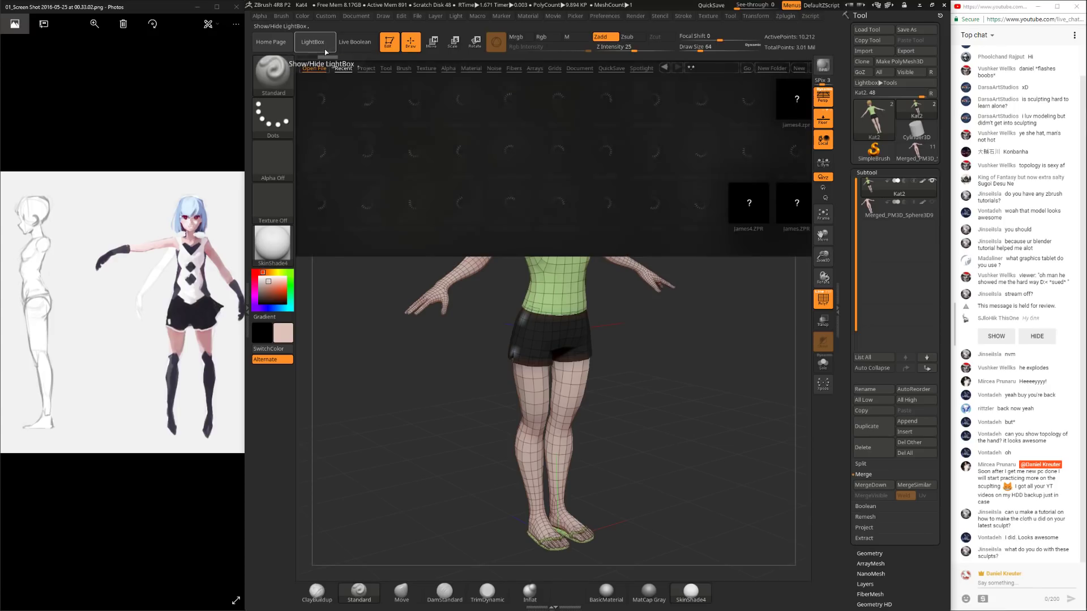
left_click(325, 51)
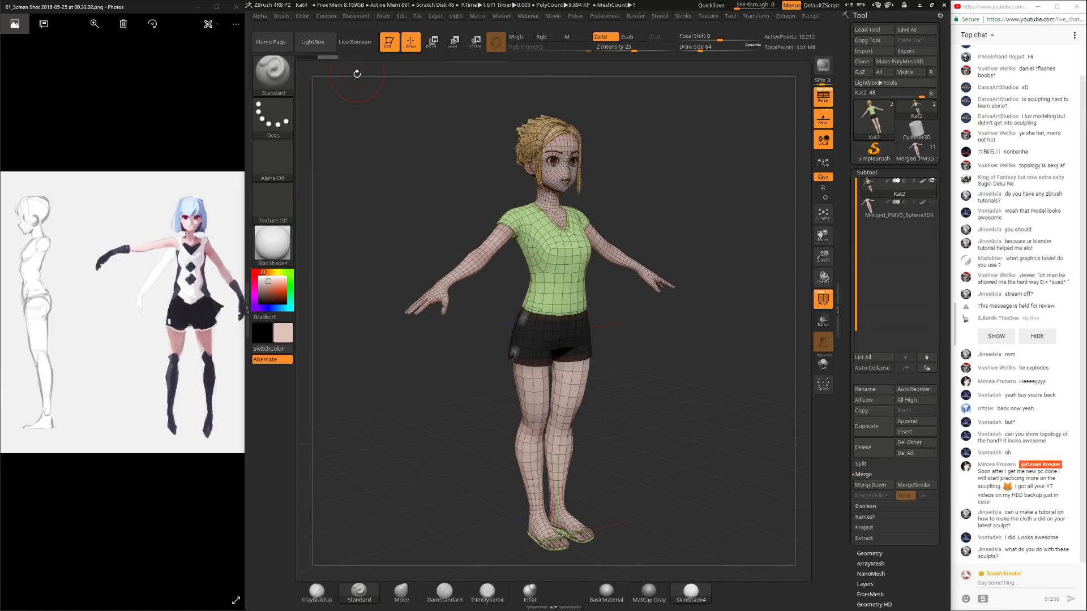
left_click_drag(444, 214, 493, 257)
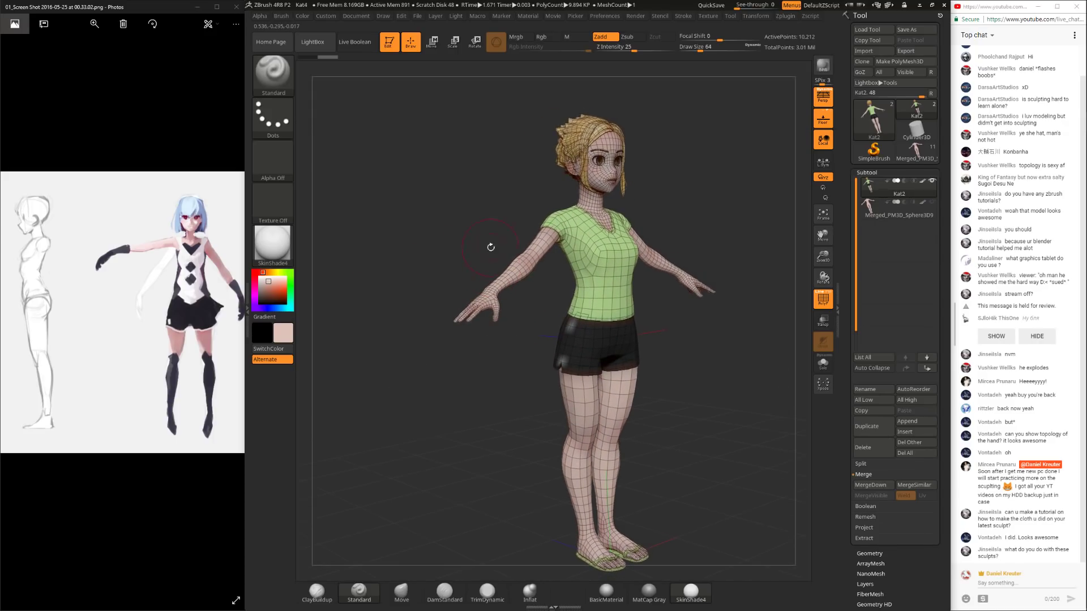
left_click_drag(730, 425, 686, 273)
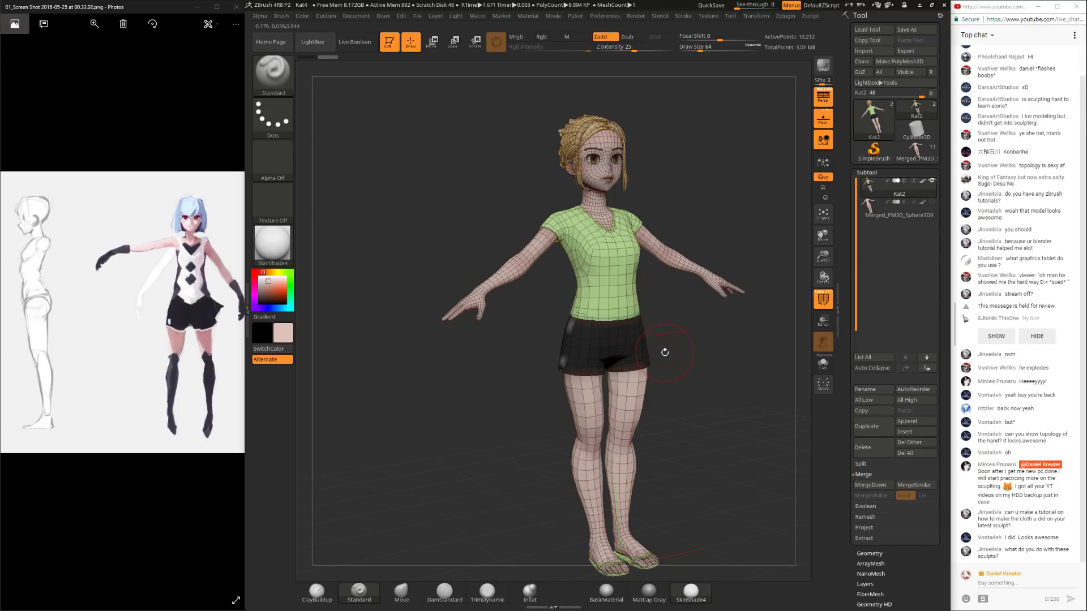
left_click_drag(714, 438, 731, 369)
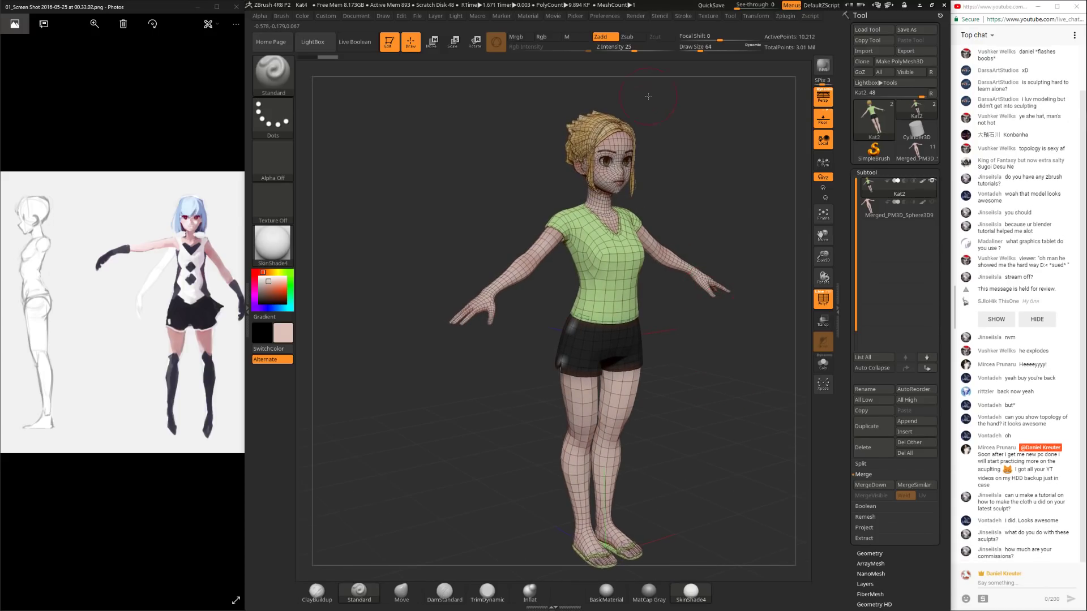
left_click_drag(665, 362, 738, 416)
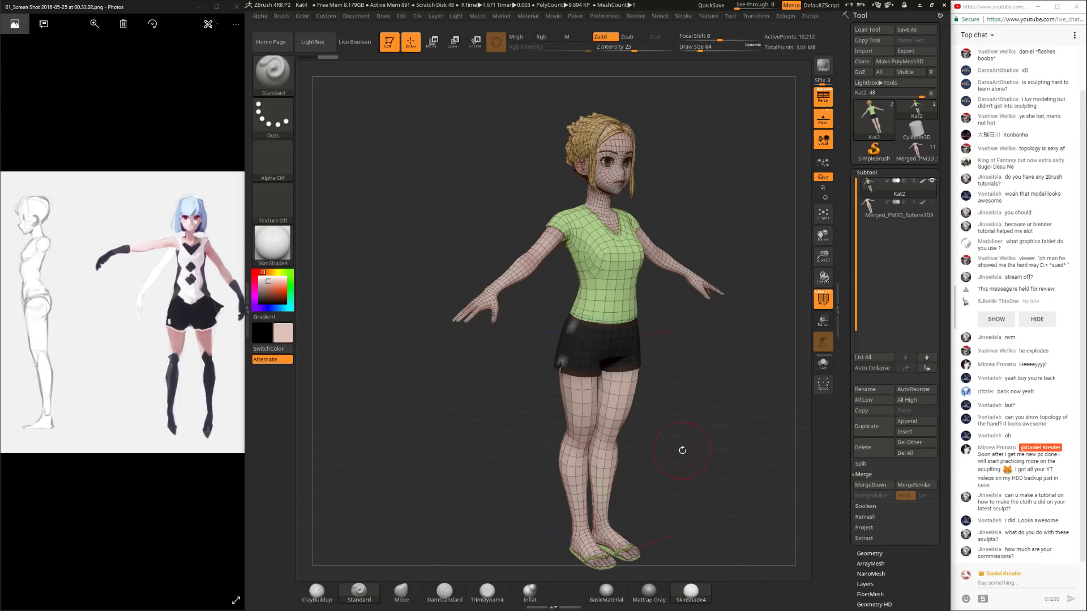
left_click_drag(655, 404, 715, 405)
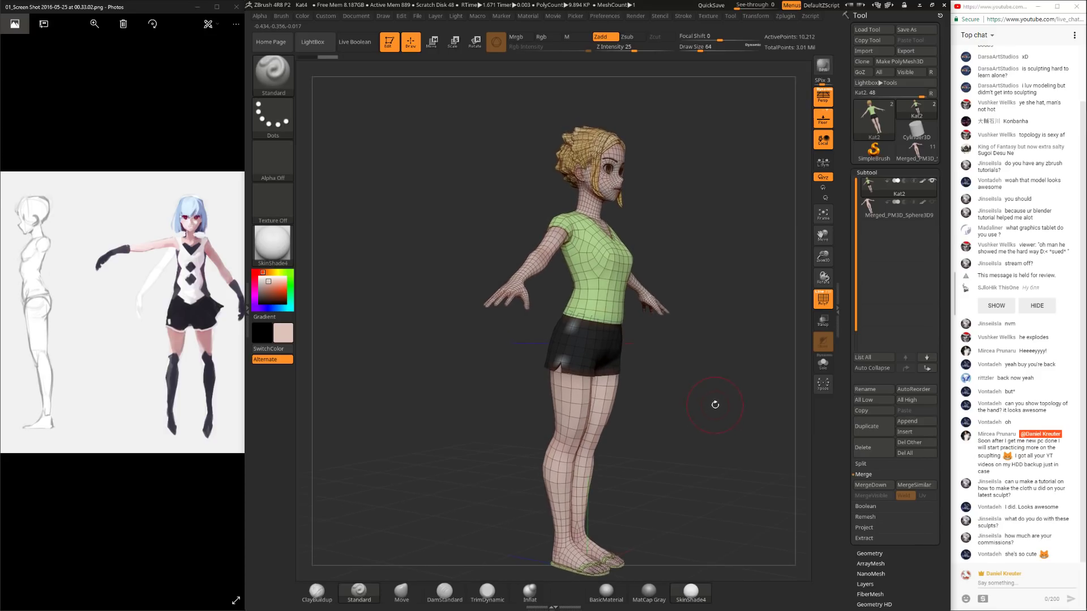
left_click_drag(728, 447, 721, 454)
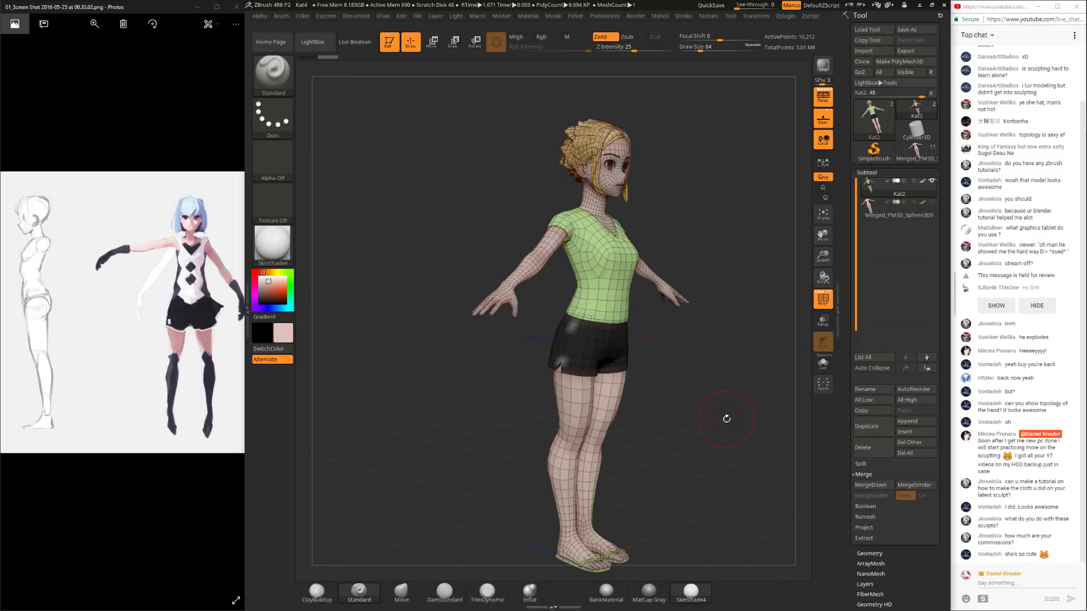
left_click_drag(727, 415, 723, 421)
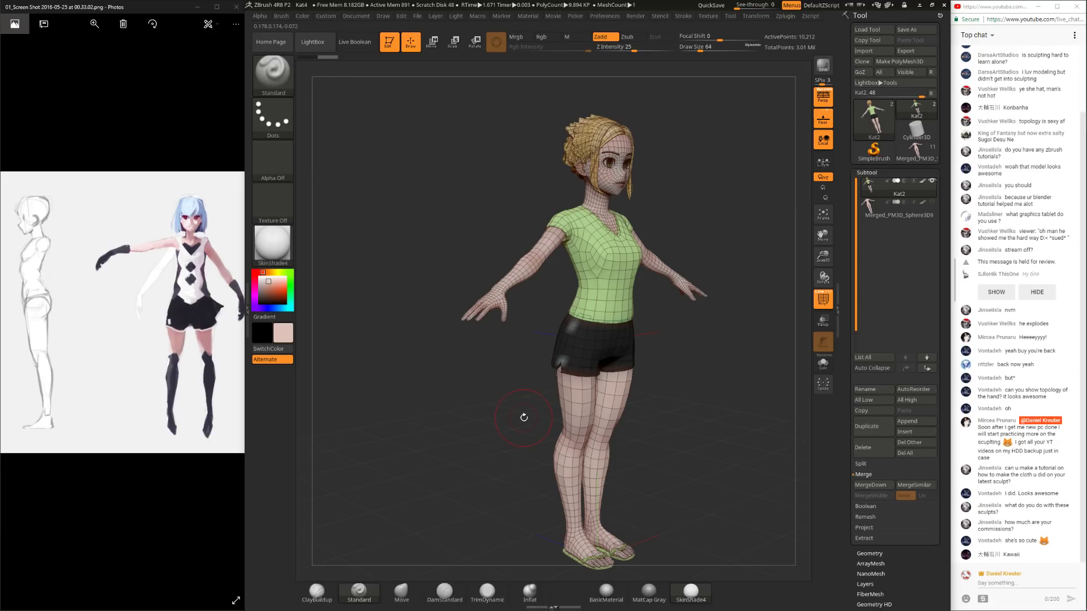
left_click_drag(522, 411, 626, 431)
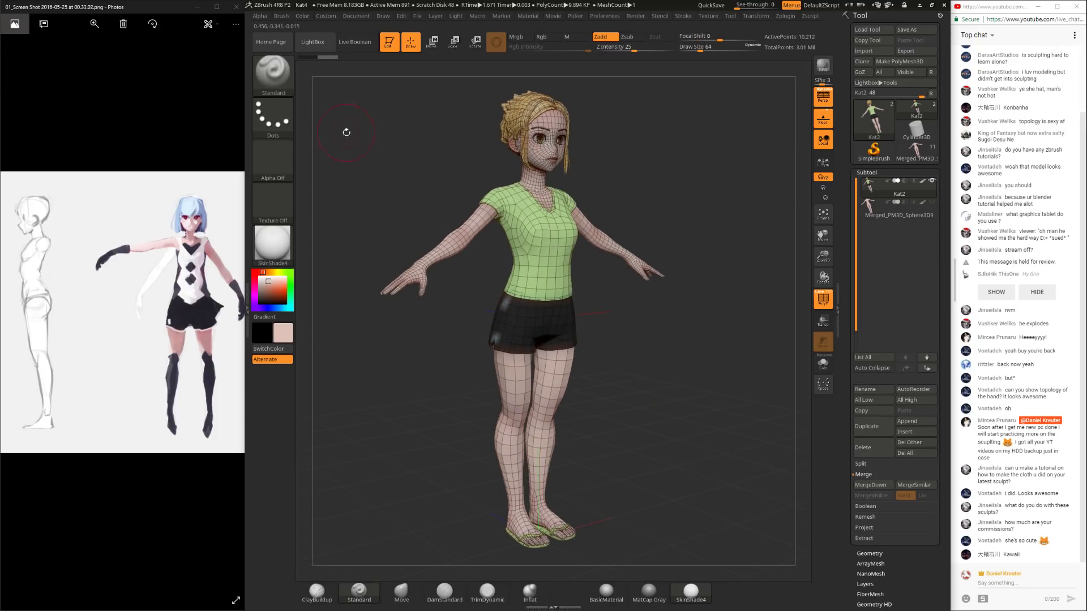
left_click_drag(404, 189, 372, 87)
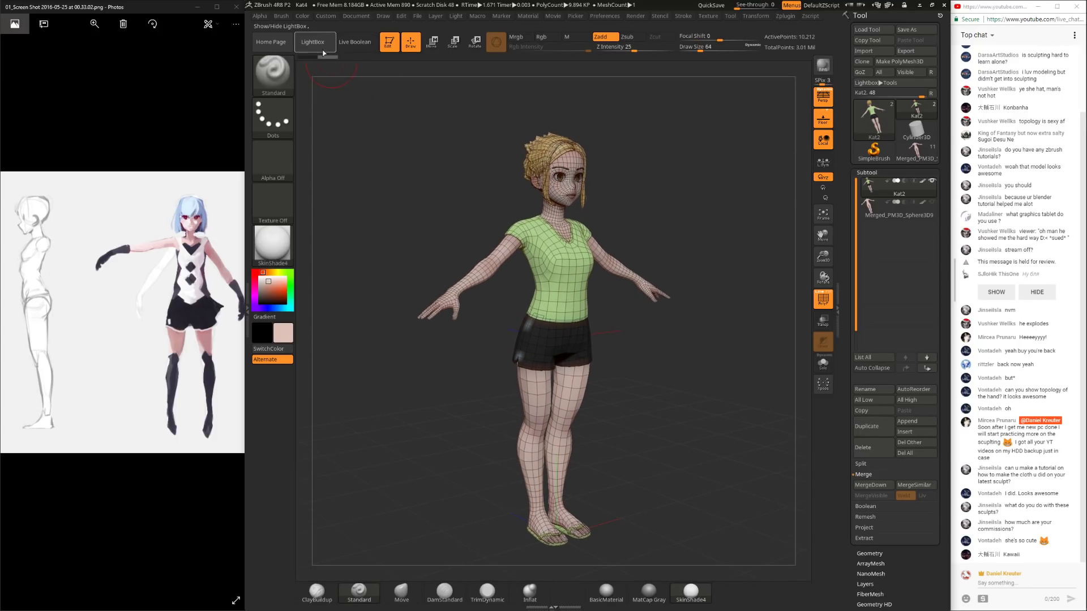
left_click(322, 43)
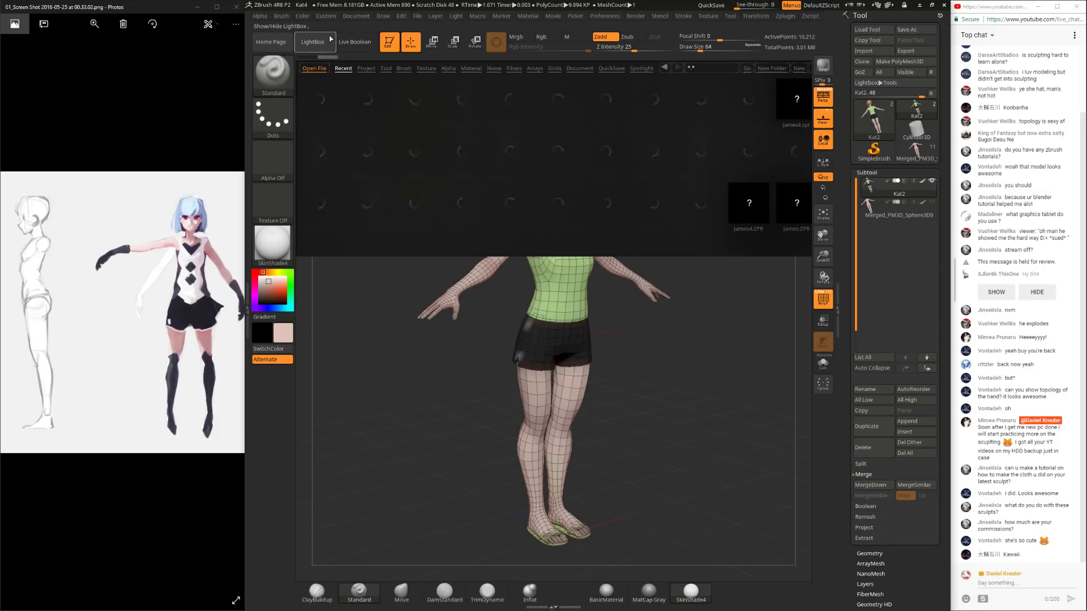
mouse_move(709, 443)
left_mouse_down()
mouse_move(701, 454)
mouse_move(702, 436)
left_mouse_up()
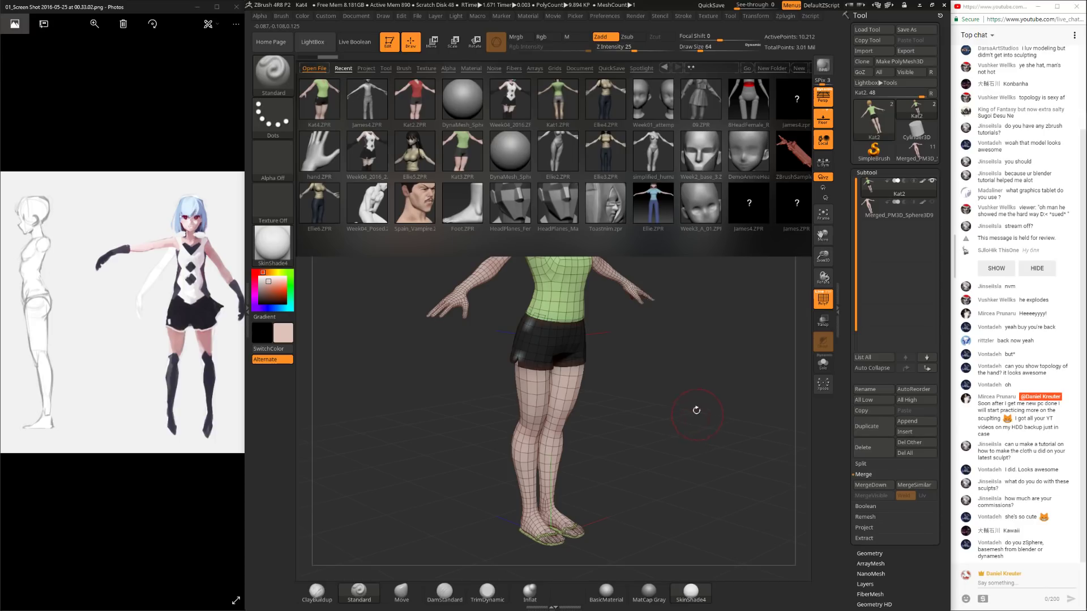
left_click(313, 42)
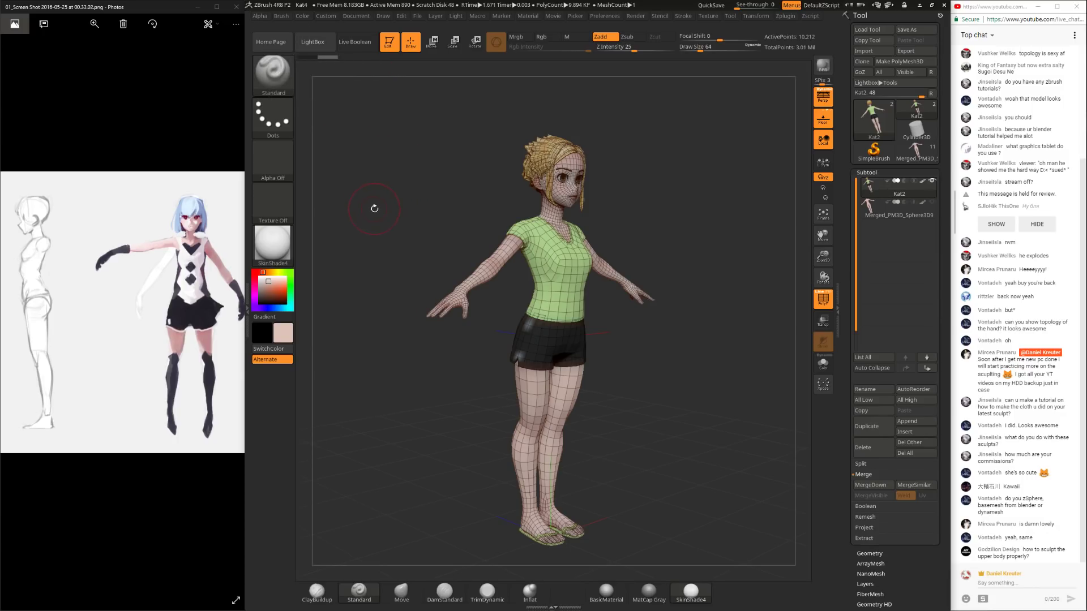
left_click_drag(414, 223, 415, 230)
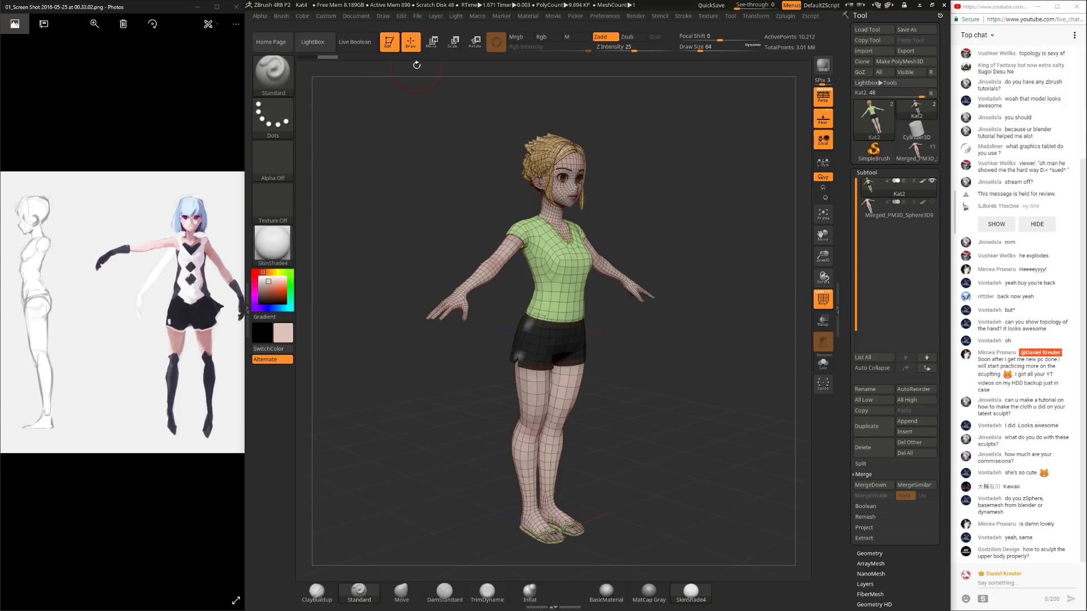
Step: Open the recent simplified_human project and turn off the wireframe display to show the plain base figure
left_click(330, 45)
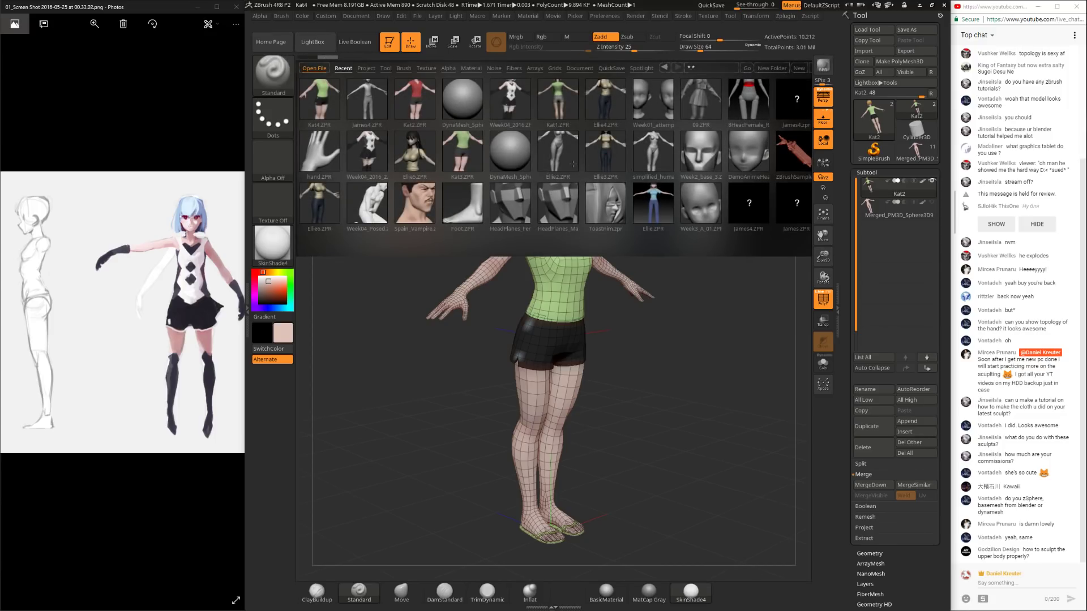
left_click(654, 152)
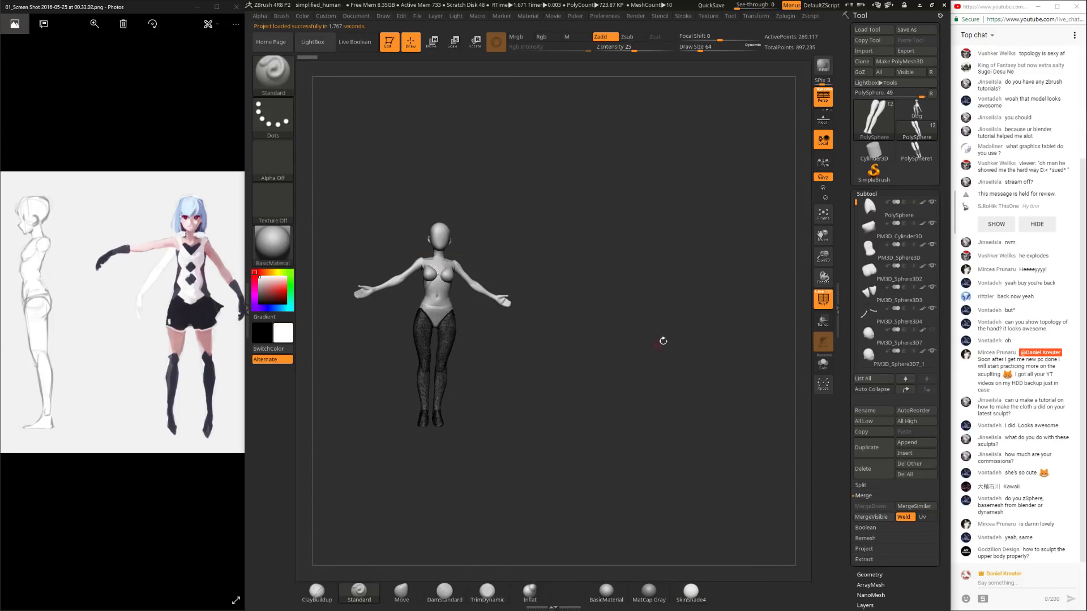
left_click(824, 304)
left_click_drag(598, 377, 648, 360, "alt")
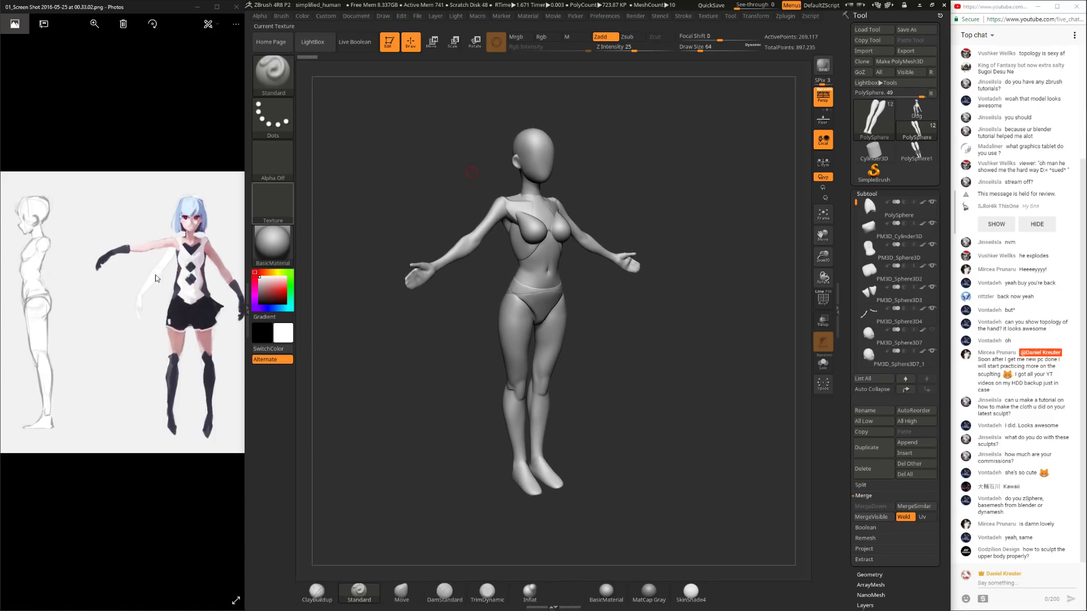
left_click_drag(738, 361, 734, 359)
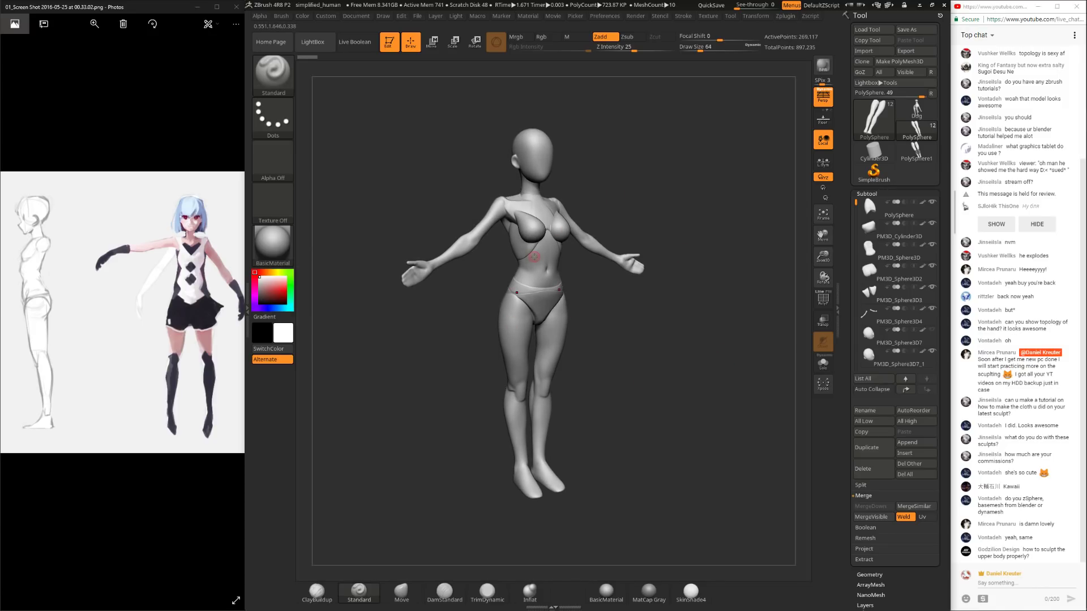
left_click_drag(648, 382, 628, 373, "shift")
Step: Try to widen the figure's hips and thighs using the Move brush with a draw size of 726
left_click(402, 592)
key("space")
left_click_drag(607, 328, 672, 315)
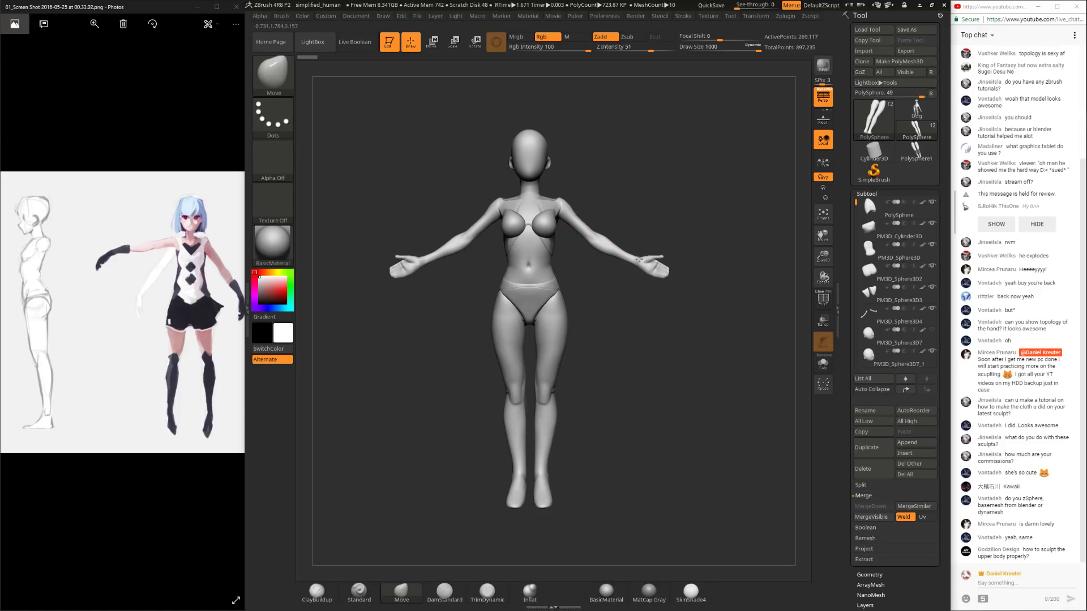
left_click_drag(534, 298, 581, 327)
key("space")
left_click_drag(672, 315, 650, 315)
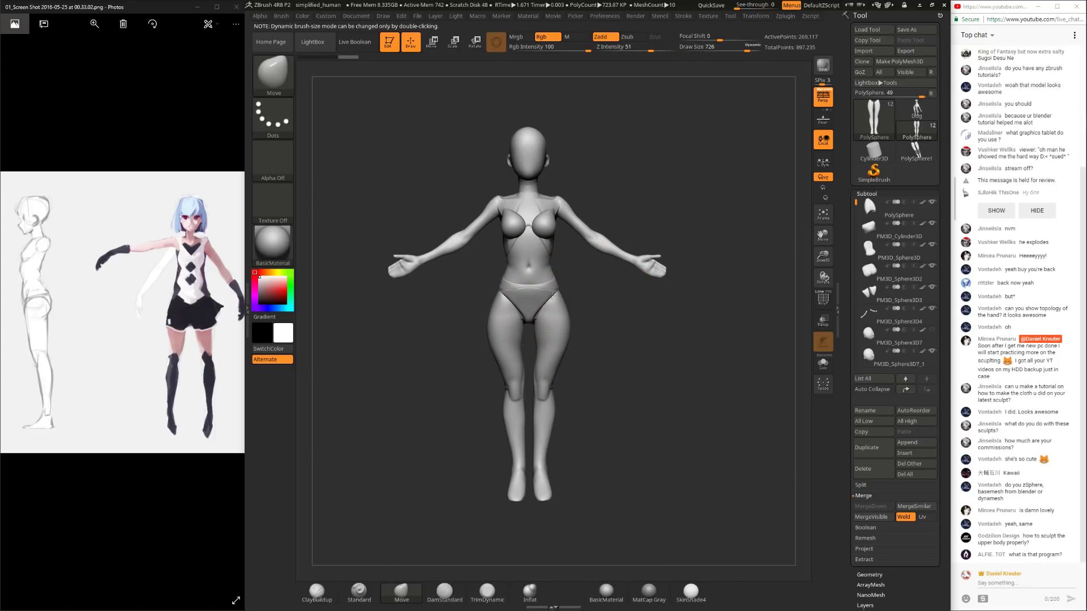
Step: Undo the hip widening, try another pull on the upper legs and undo that as well
key("ctrl+z")
mouse_move(546, 329)
left_mouse_down()
mouse_move(572, 311)
mouse_move(563, 320)
mouse_move(606, 351)
mouse_move(655, 354)
left_mouse_up()
key("ctrl+z")
key("ctrl+z")
key("ctrl+z")
key("ctrl+z")
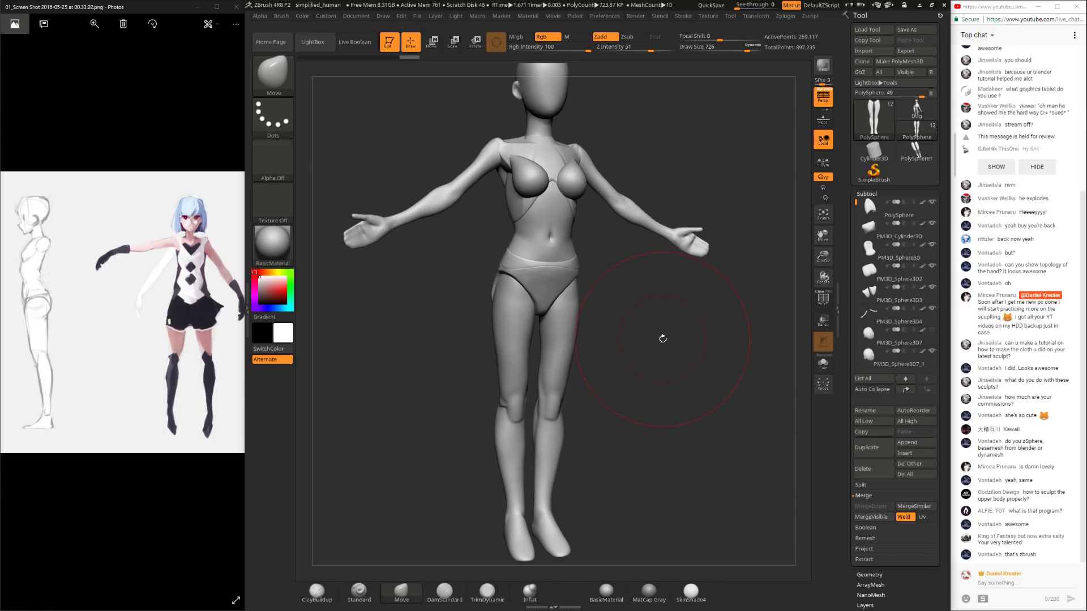
Step: Examine the simplified figure's separate body parts, especially hips and legs, from the front and slightly turned
mouse_move(671, 405)
left_mouse_down()
mouse_move(673, 420)
mouse_move(723, 429)
mouse_move(583, 332)
mouse_move(612, 323)
mouse_move(585, 328)
left_mouse_up()
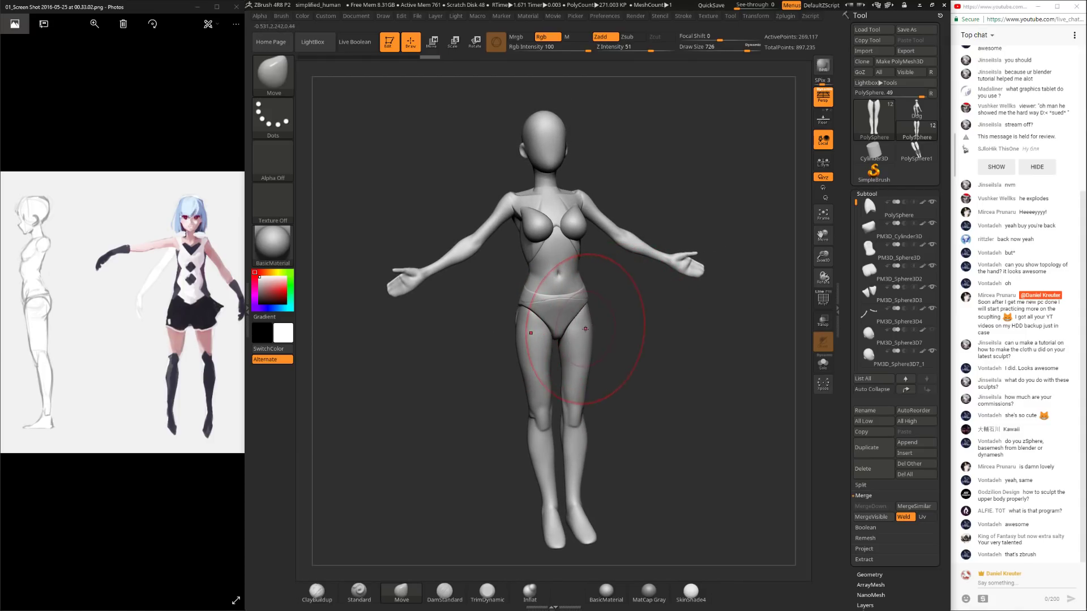
left_click_drag(657, 376, 626, 444)
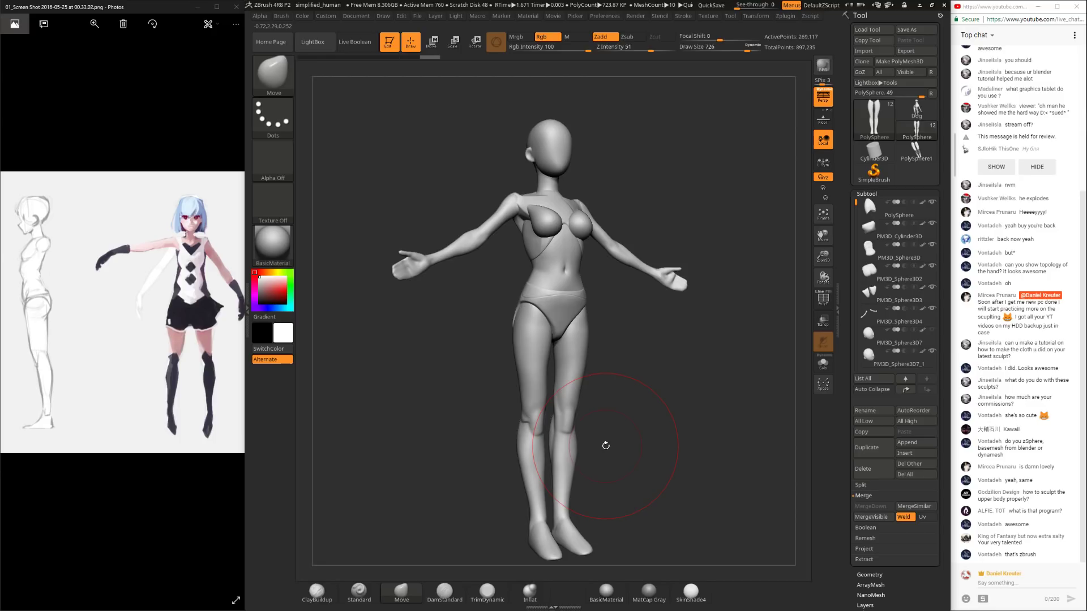
left_click_drag(605, 445, 576, 415, "shift")
mouse_move(625, 334)
left_mouse_down()
mouse_move(619, 368)
mouse_move(641, 373)
mouse_move(626, 364)
mouse_move(555, 379)
mouse_move(647, 418)
mouse_move(636, 413)
left_mouse_up()
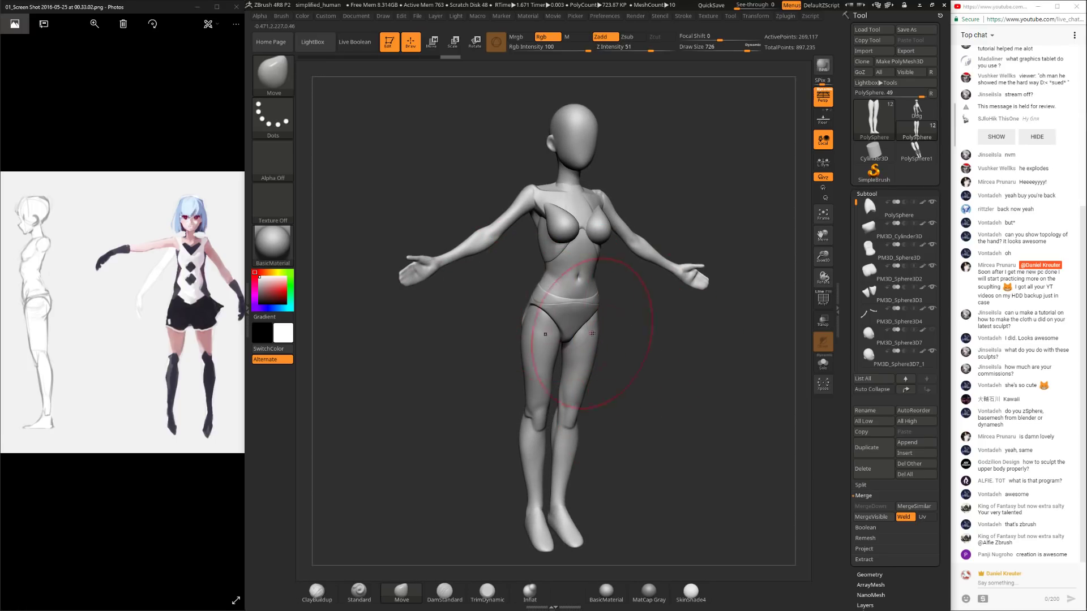
left_click_drag(664, 421, 655, 417, "shift")
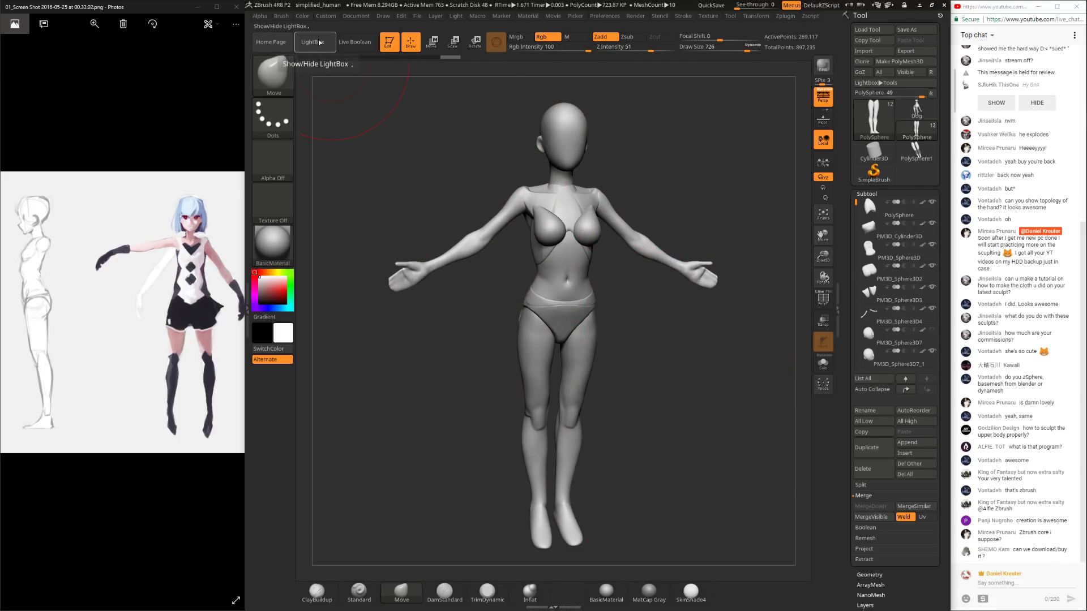
left_click_drag(668, 366, 696, 482)
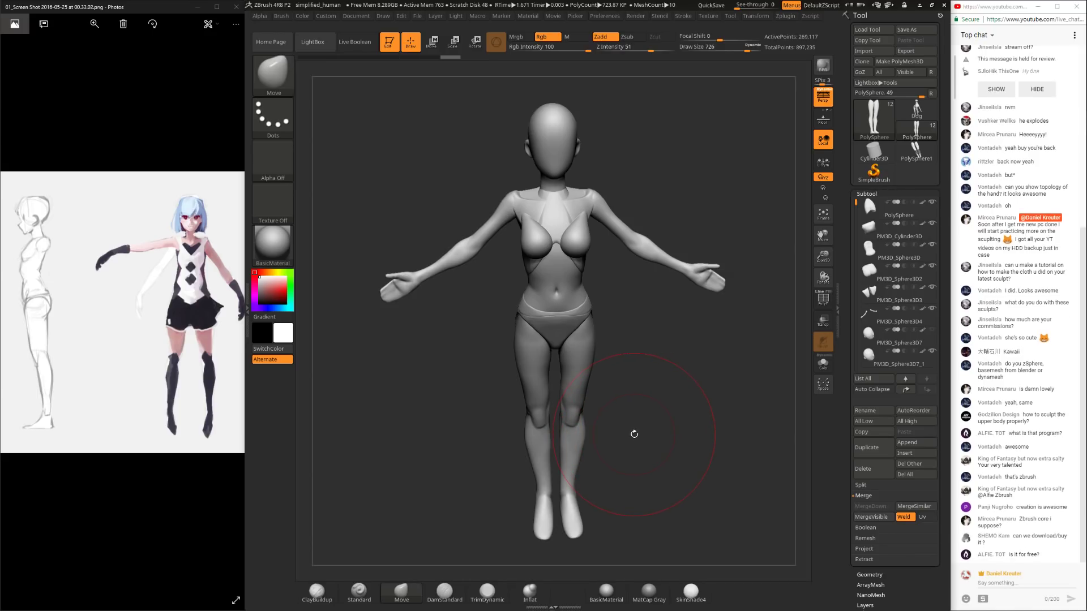
left_click_drag(696, 456, 694, 216)
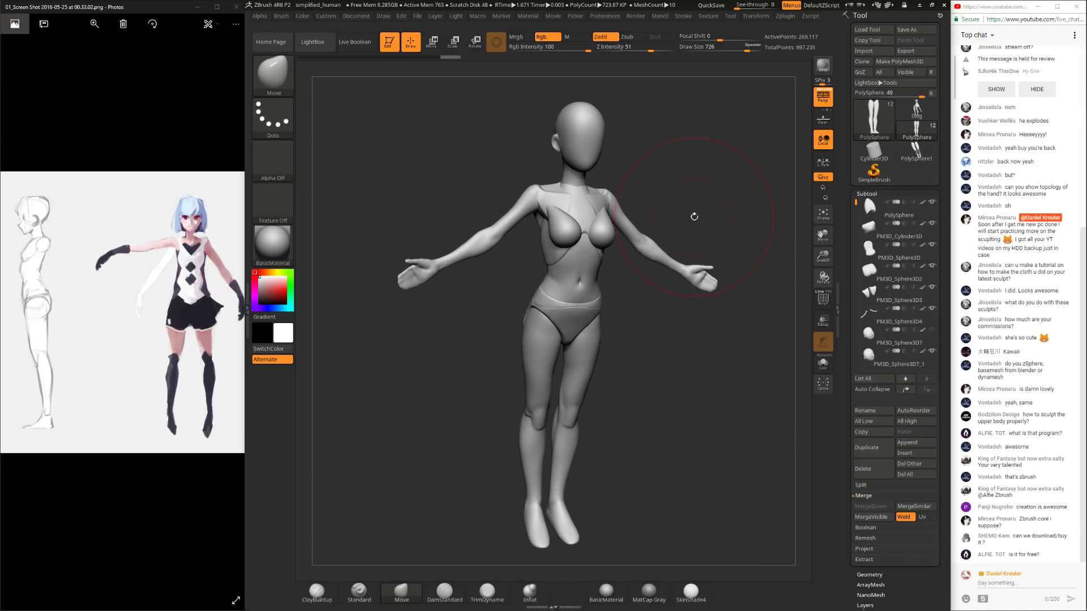
left_click_drag(677, 439, 654, 432)
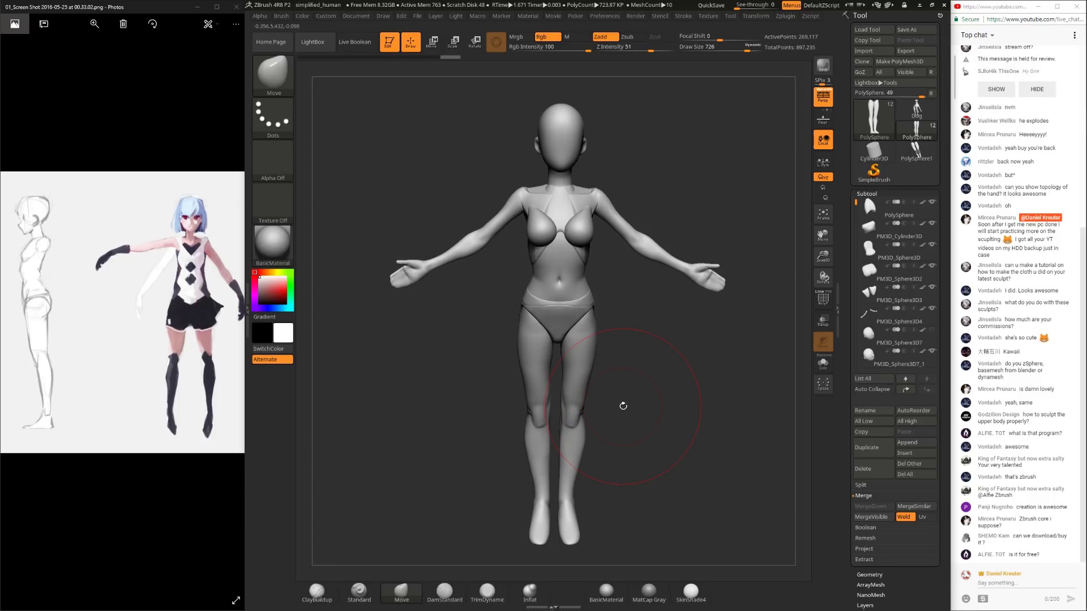
Step: Inspect the simplified figure's proportions from a three-quarter angle and return to a front view
left_click_drag(623, 406, 421, 194)
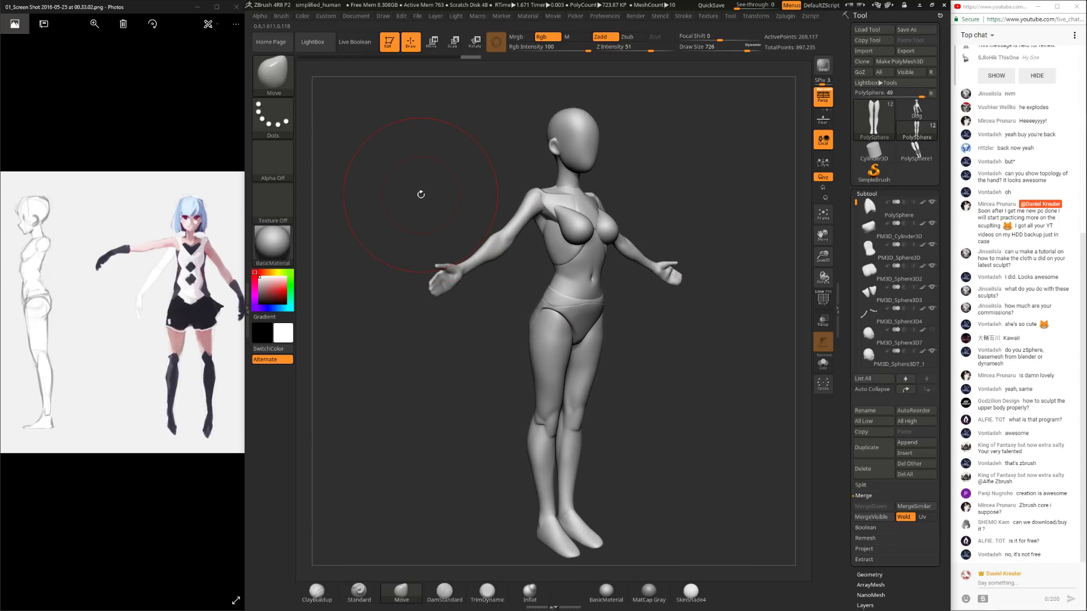
left_click_drag(606, 388, 627, 400)
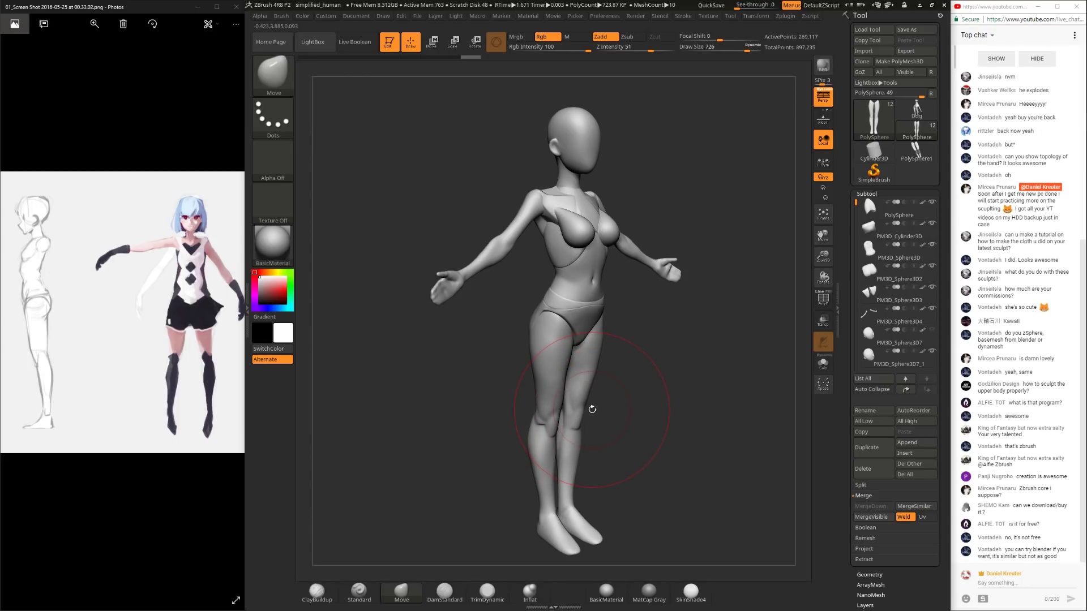
left_click_drag(617, 401, 626, 400)
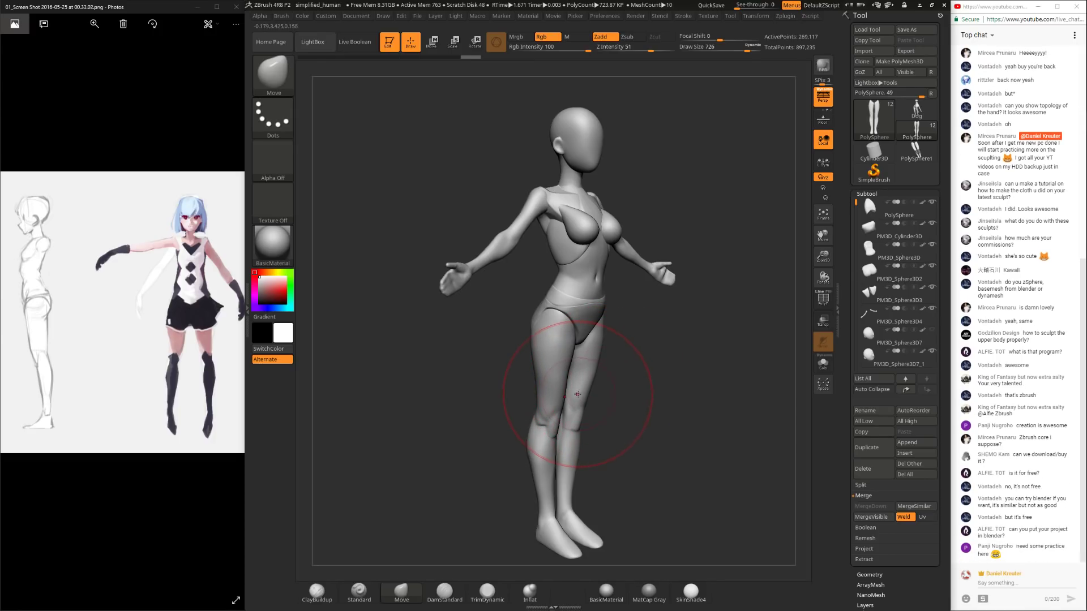
left_click_drag(631, 364, 612, 345)
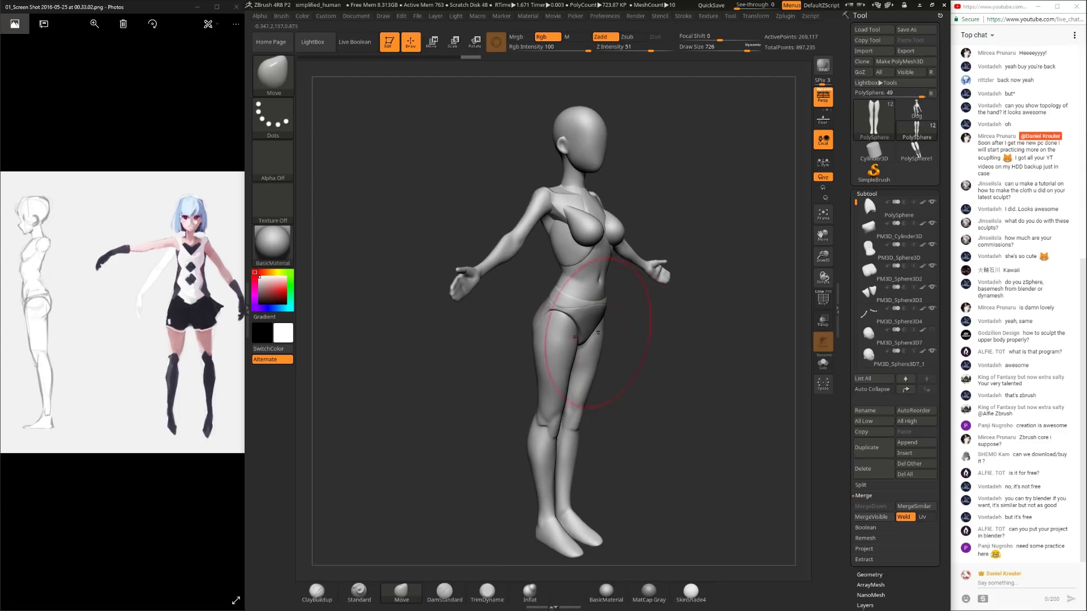
left_click_drag(339, 134, 364, 184)
left_click_drag(401, 185, 385, 178, "shift")
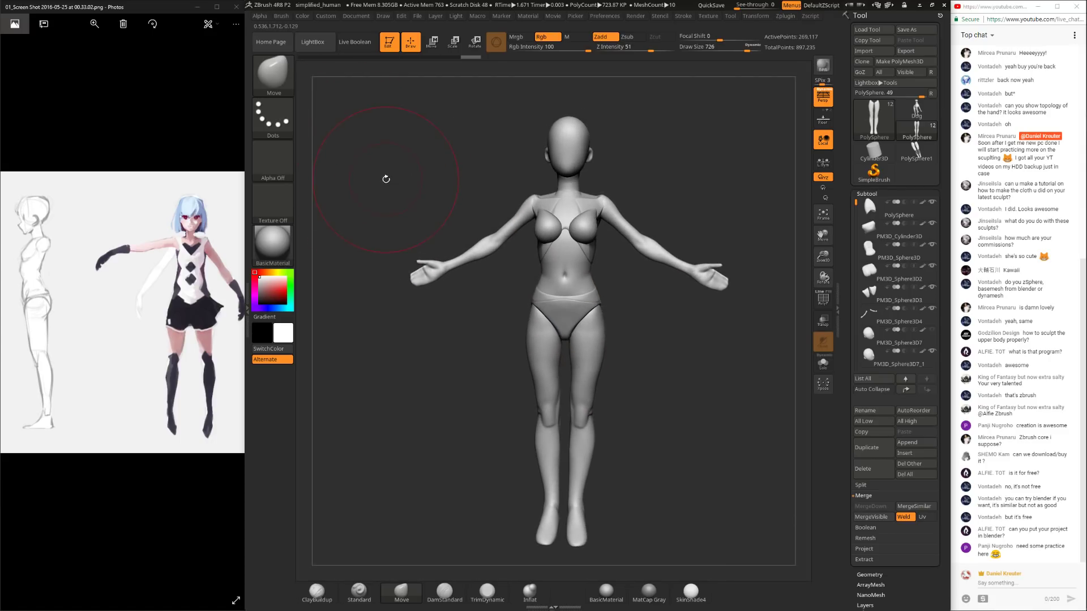
Step: Open the recent Week04_2016 project to show the finished blue-haired character
left_click(312, 42)
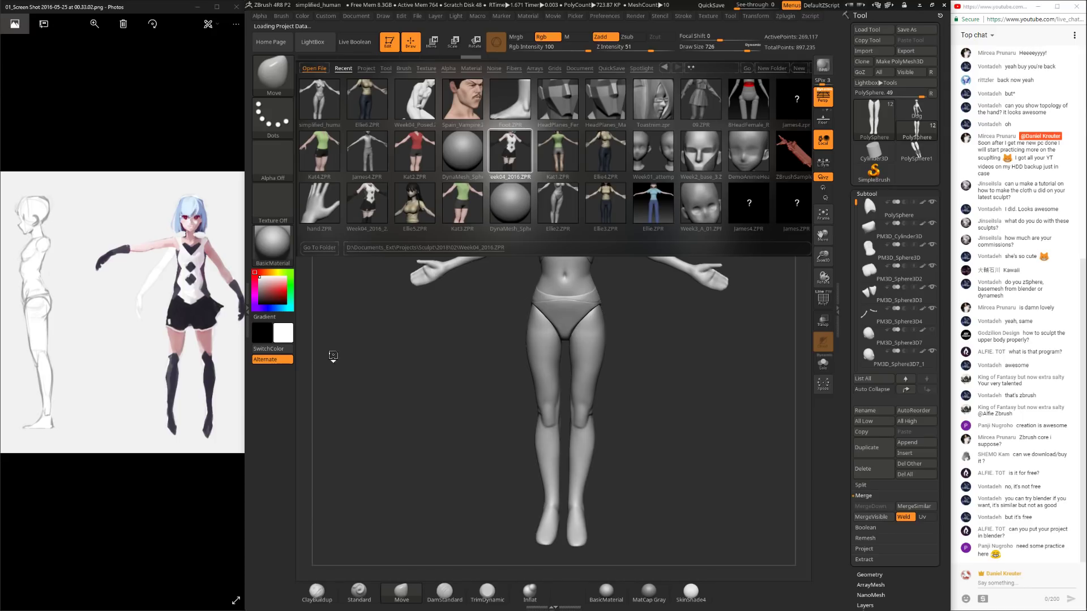
mouse_move(441, 383)
left_mouse_down()
mouse_move(498, 385)
mouse_move(441, 390)
left_mouse_up()
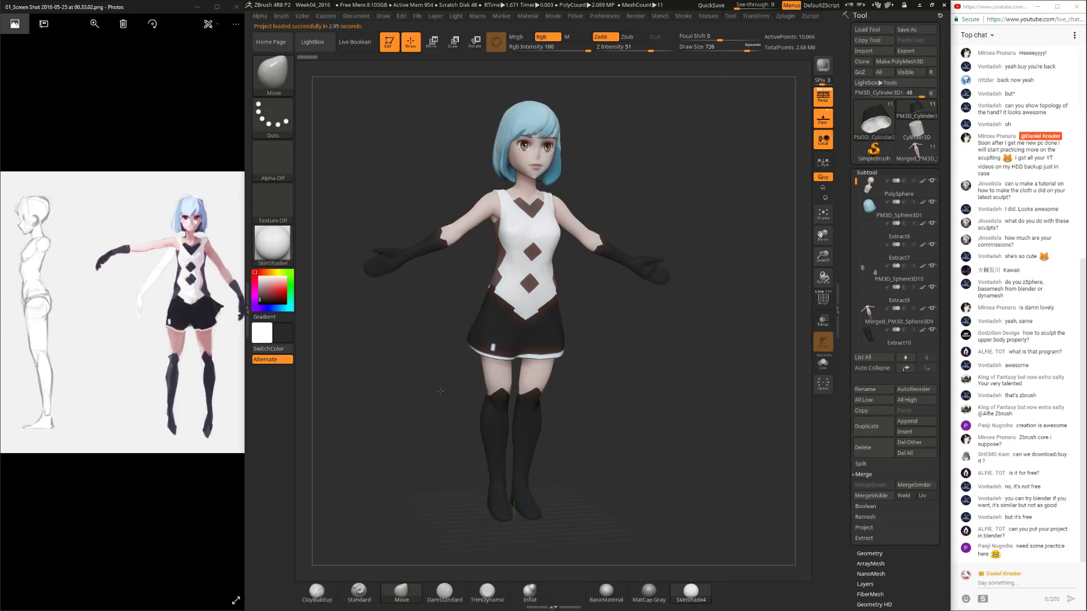
Step: Open the Week04_Posed project and examine the kneeling figure's pose from several angles
left_click(321, 39)
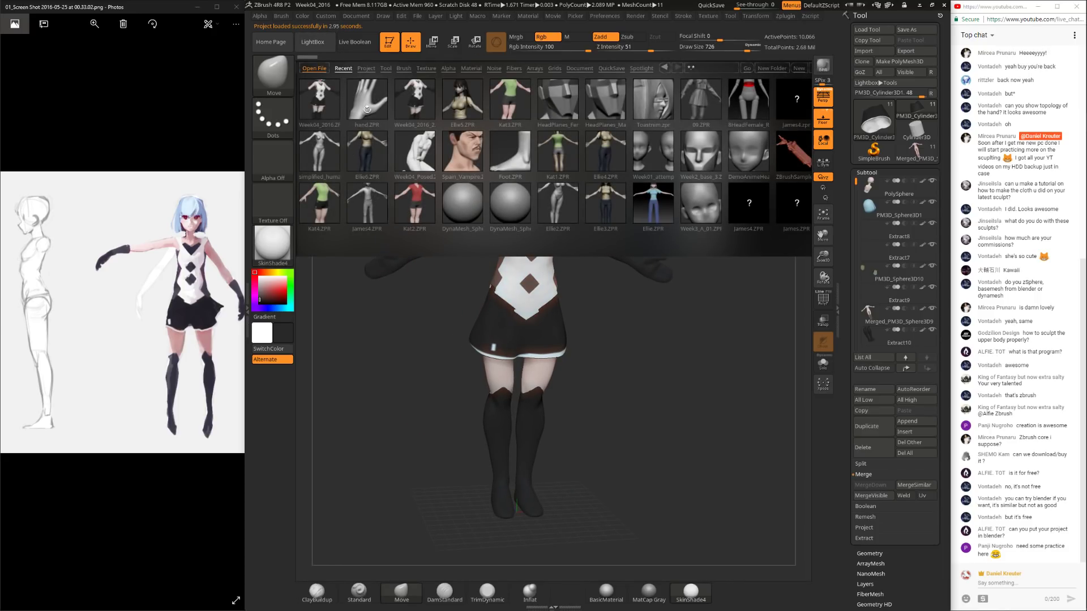
double_click(419, 164)
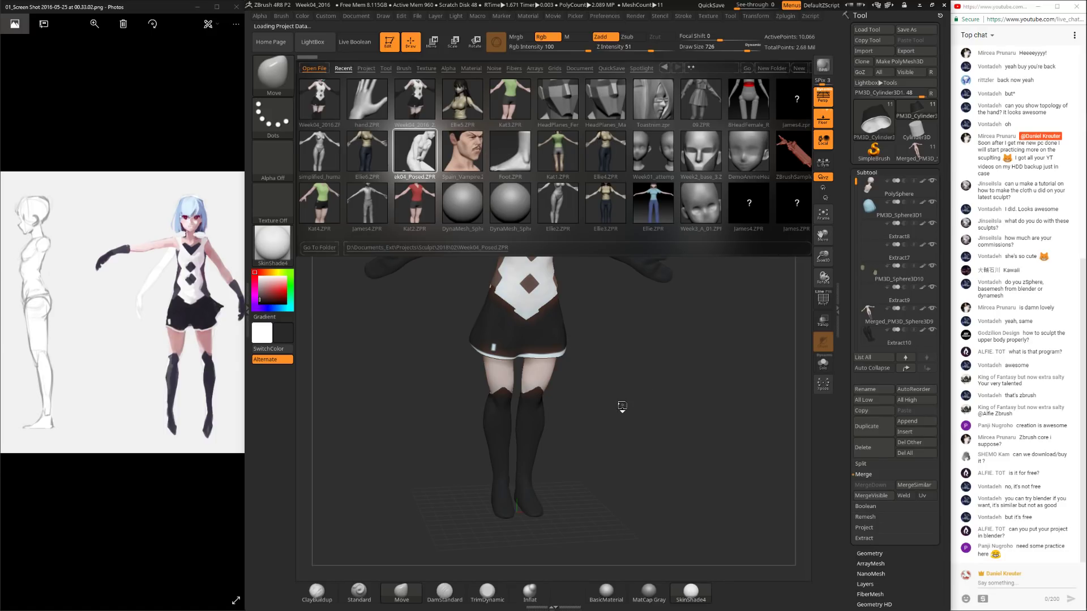
mouse_move(620, 440)
left_mouse_down()
mouse_move(557, 455)
mouse_move(631, 488)
mouse_move(677, 289)
mouse_move(734, 437)
mouse_move(669, 377)
mouse_move(723, 413)
mouse_move(620, 359)
mouse_move(706, 345)
mouse_move(627, 342)
mouse_move(677, 315)
mouse_move(712, 366)
mouse_move(637, 351)
mouse_move(671, 318)
mouse_move(616, 307)
mouse_move(623, 301)
mouse_move(600, 311)
mouse_move(658, 326)
mouse_move(617, 294)
left_mouse_up()
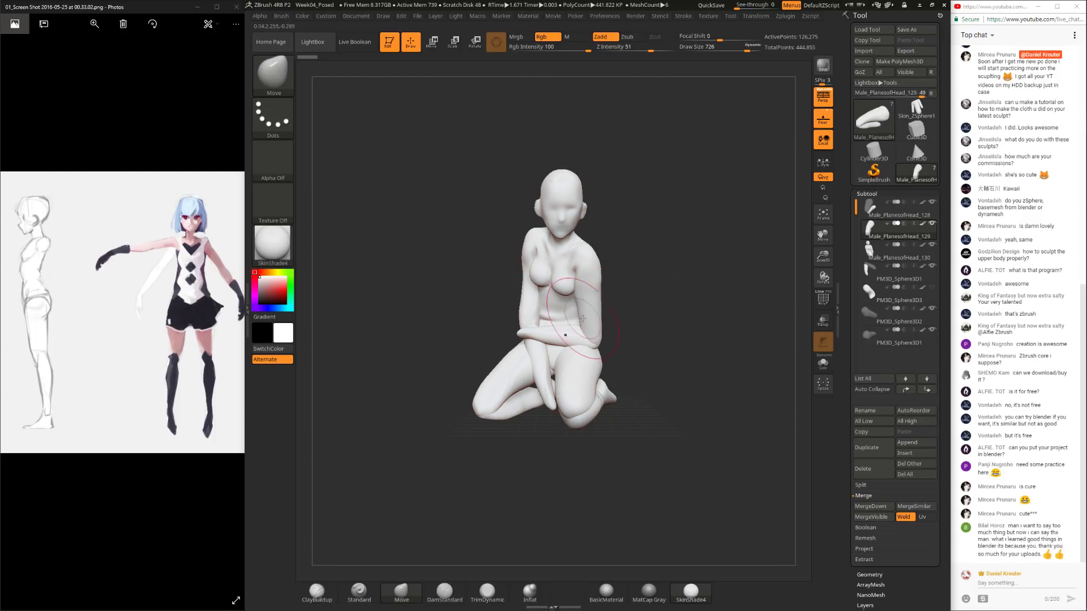
left_click_drag(671, 295, 559, 274)
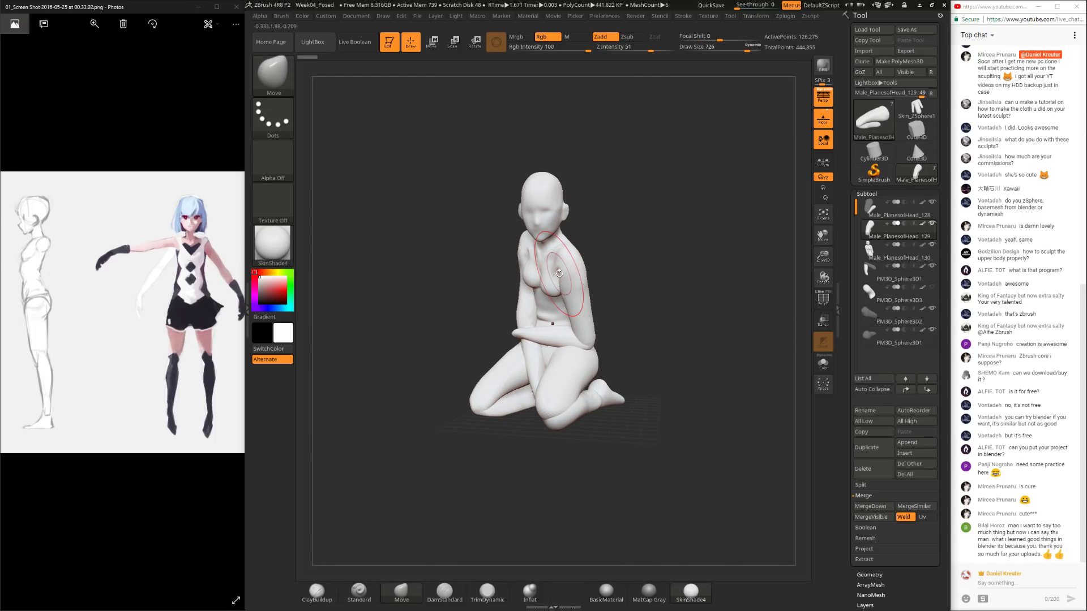
left_click_drag(677, 405, 679, 364)
mouse_move(658, 326)
left_mouse_down()
mouse_move(677, 334)
mouse_move(666, 290)
mouse_move(602, 326)
left_mouse_up()
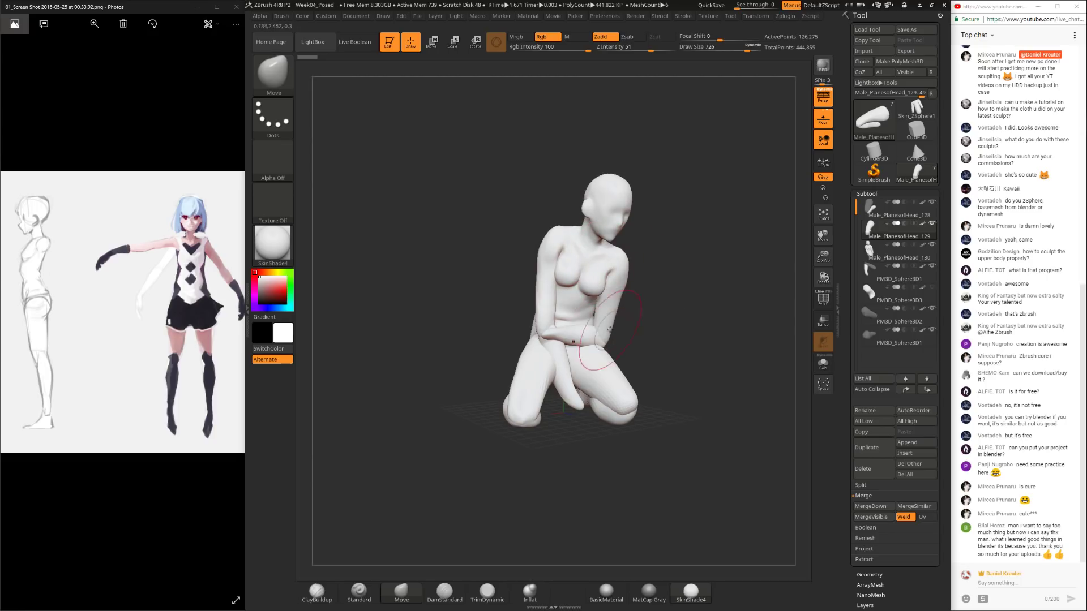
left_click_drag(683, 312, 577, 346)
mouse_move(680, 334)
left_mouse_down()
mouse_move(640, 328)
mouse_move(696, 322)
mouse_move(680, 328)
left_mouse_up()
Step: Open the Spain_Vampire project and view the male bust from three-quarter angles
left_click(313, 42)
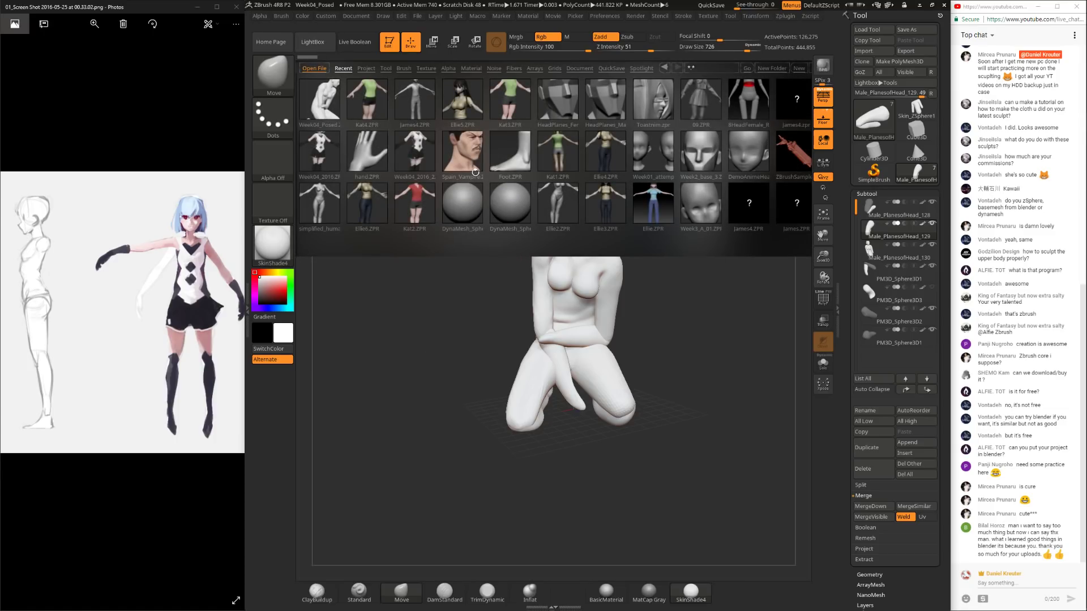
double_click(465, 157)
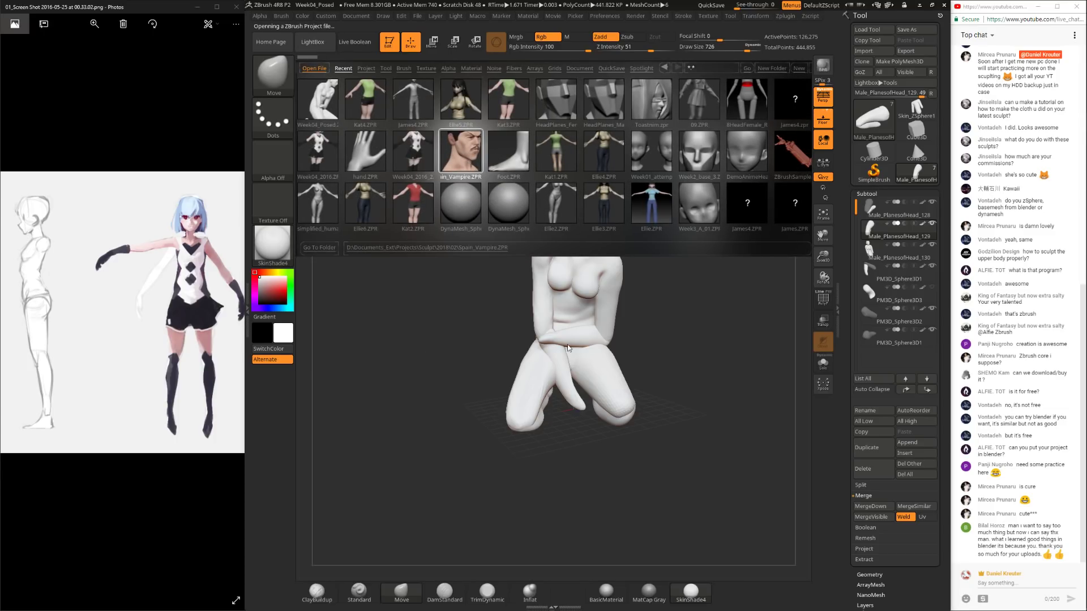
mouse_move(642, 359)
left_mouse_down()
mouse_move(614, 367)
mouse_move(644, 367)
left_mouse_up()
mouse_move(648, 303)
left_mouse_down()
mouse_move(668, 380)
mouse_move(662, 369)
mouse_move(683, 369)
mouse_move(624, 363)
mouse_move(664, 367)
mouse_move(668, 310)
left_mouse_up()
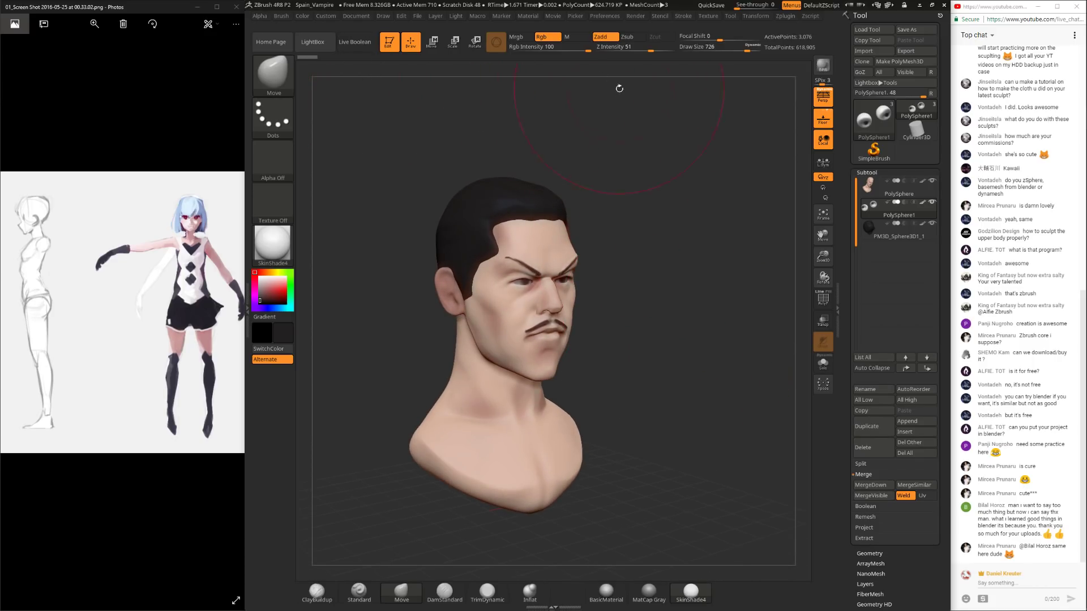
left_click_drag(644, 217, 645, 175)
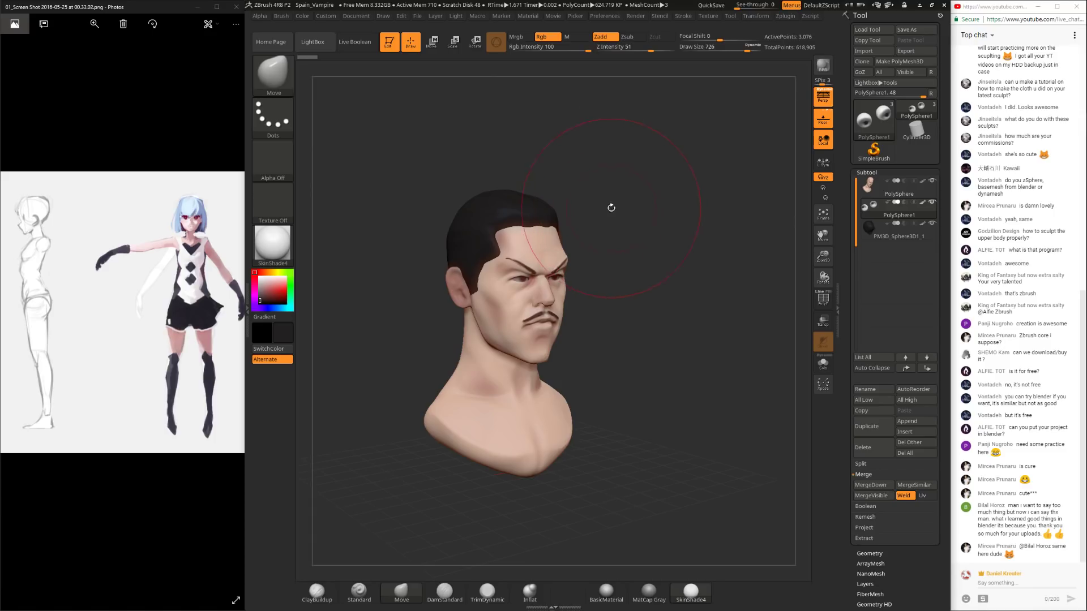
mouse_move(413, 189)
left_mouse_down()
mouse_move(432, 204)
mouse_move(424, 223)
left_mouse_up()
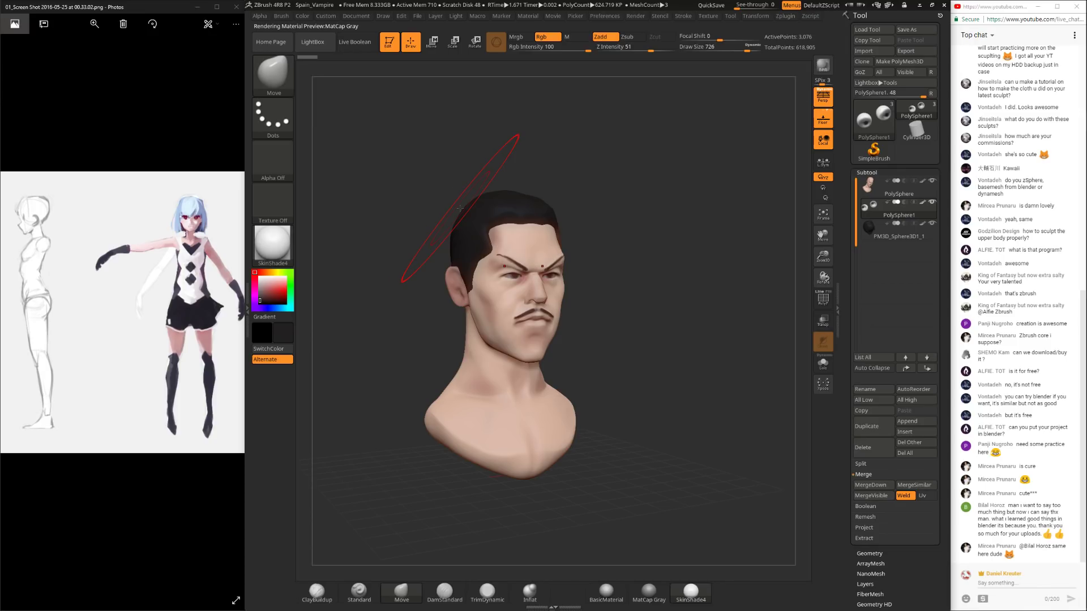
Step: Examine the mustached male bust from the front and both three-quarter angles
left_click_drag(381, 138, 382, 161)
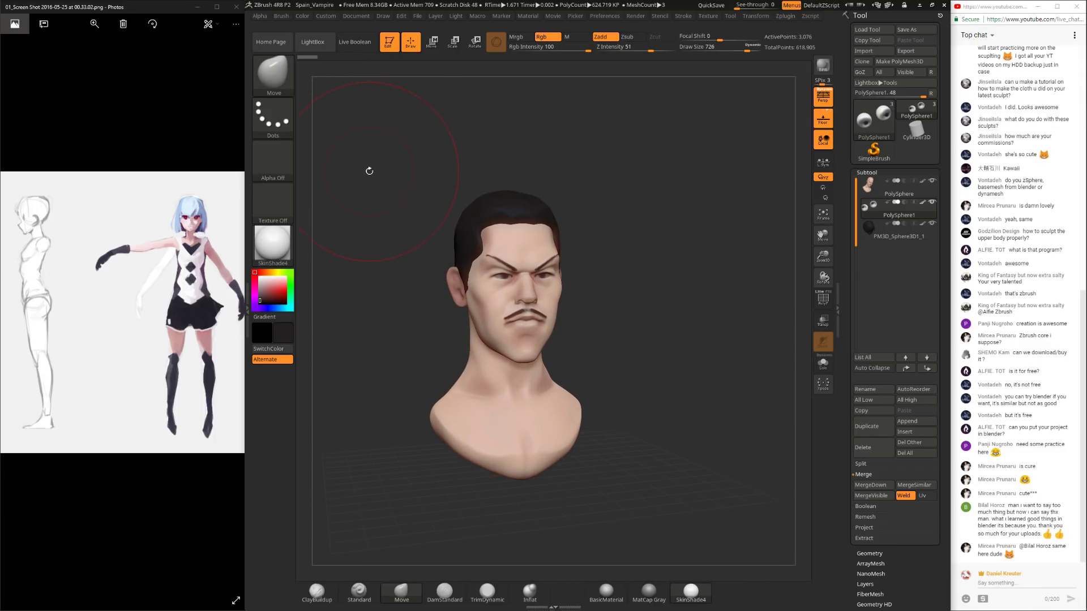
left_click_drag(365, 199, 390, 198)
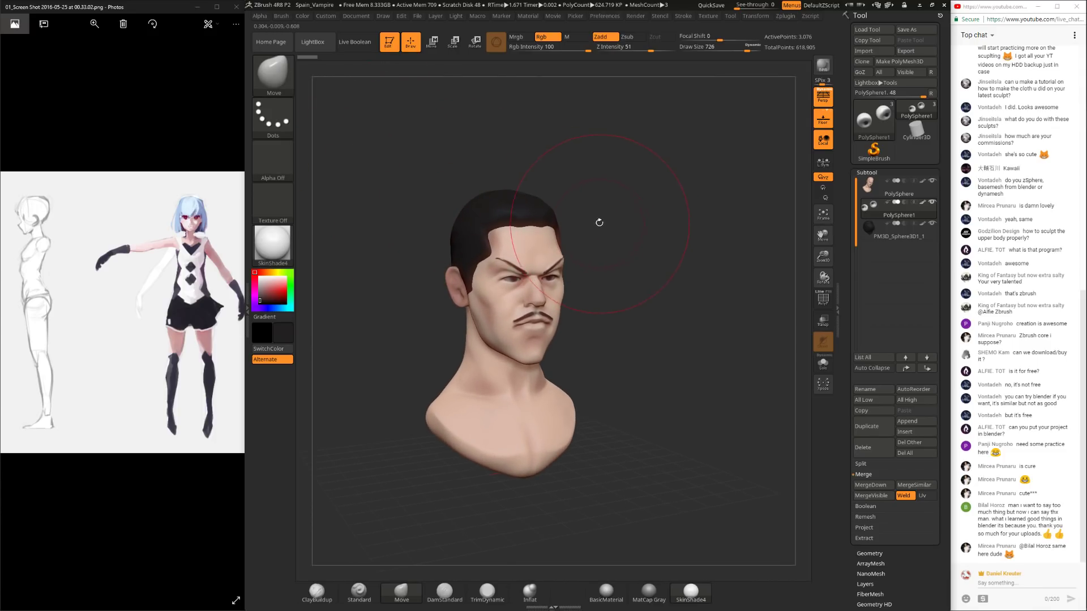
left_click_drag(449, 150, 542, 186)
left_click_drag(417, 184, 383, 127)
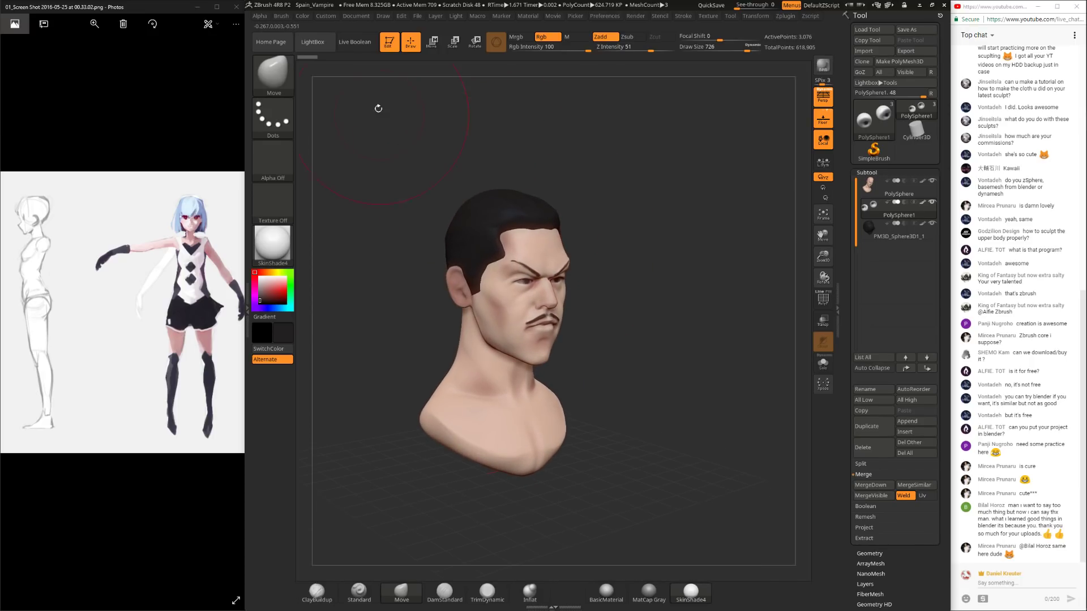
Step: Open the recent Foot project and examine the sculpted foot from several angles
left_click(312, 42)
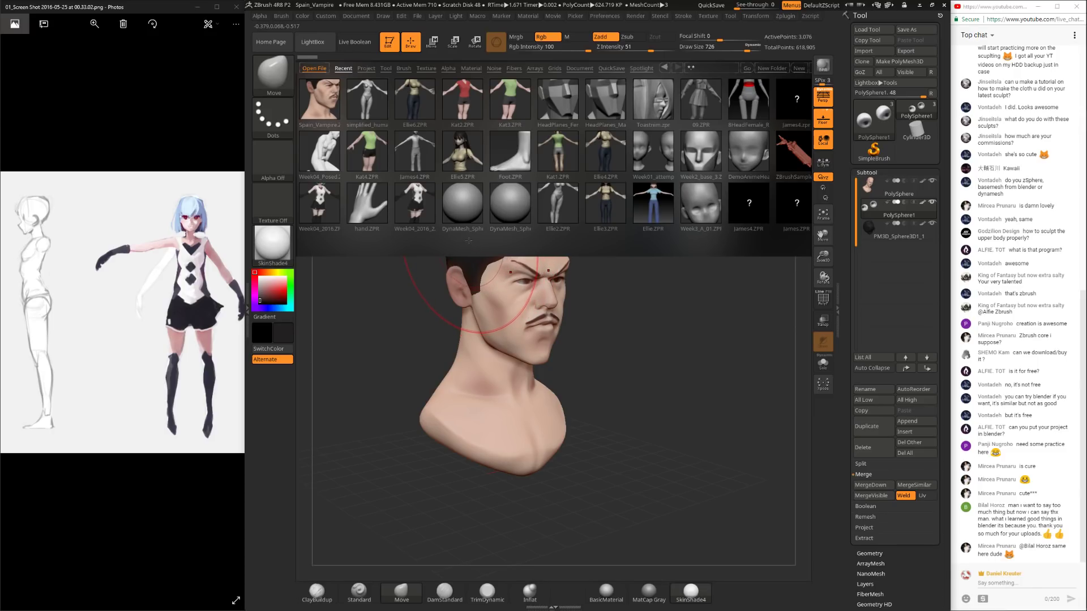
double_click(503, 161)
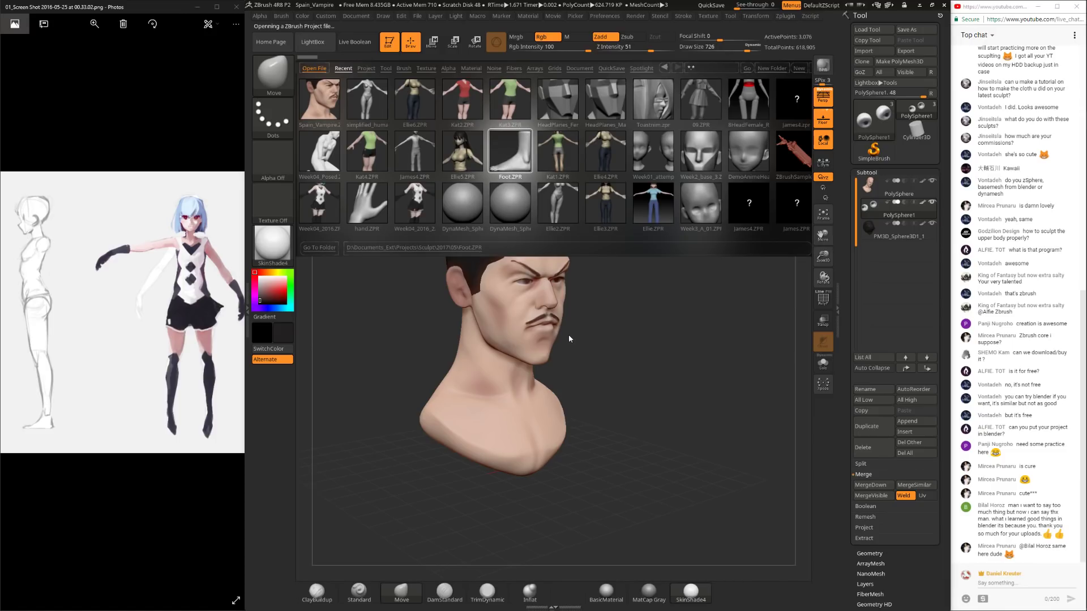
mouse_move(591, 346)
left_mouse_down()
mouse_move(774, 372)
mouse_move(752, 378)
mouse_move(668, 331)
mouse_move(679, 308)
left_mouse_up()
mouse_move(679, 307)
left_mouse_down("alt")
mouse_move(699, 435)
mouse_move(670, 436)
mouse_move(697, 466)
mouse_move(736, 389)
mouse_move(781, 396)
mouse_move(801, 371)
mouse_move(625, 410)
mouse_move(648, 473)
mouse_move(636, 436)
mouse_move(645, 439)
mouse_move(628, 438)
mouse_move(663, 461)
mouse_move(651, 458)
left_mouse_up("alt")
left_click_drag(538, 469, 644, 483)
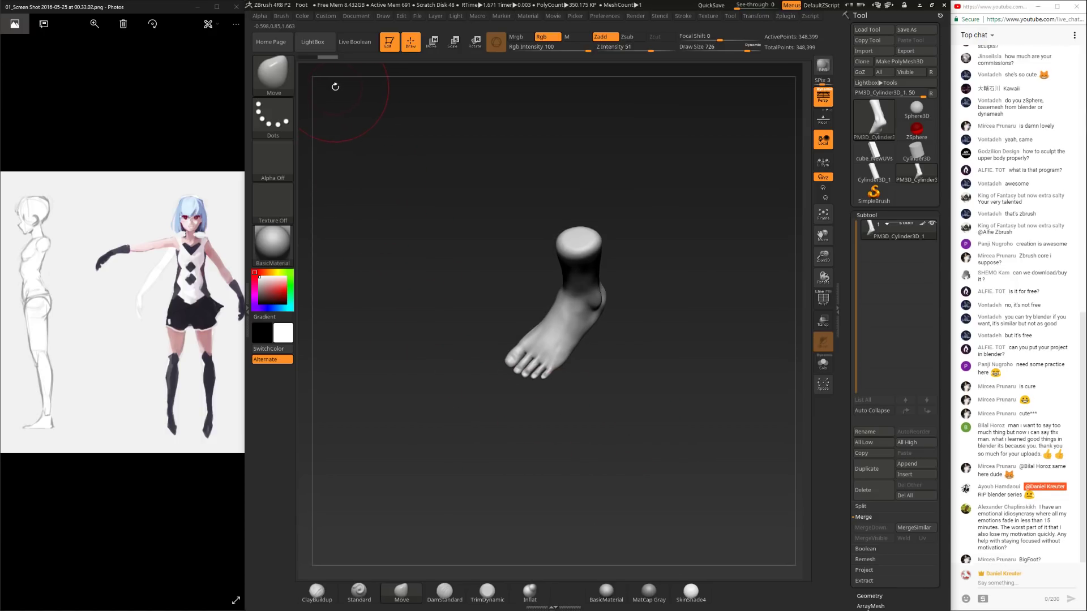
left_click_drag(588, 438, 672, 422)
Step: Open the Week04_2016_2 project and view the blue-haired character from front and three-quarter angles
left_click(320, 38)
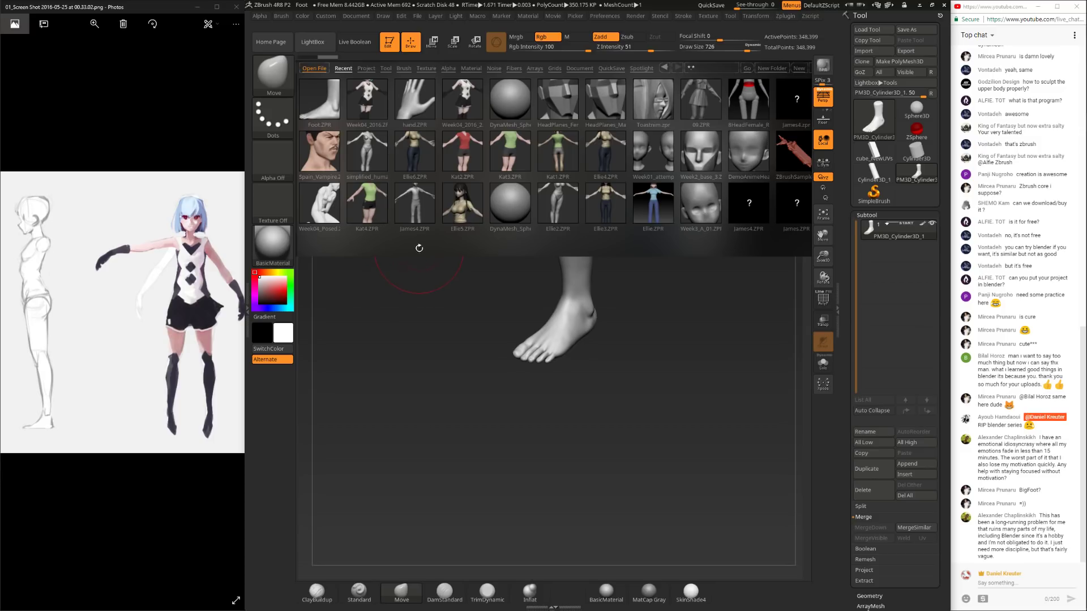
double_click(460, 116)
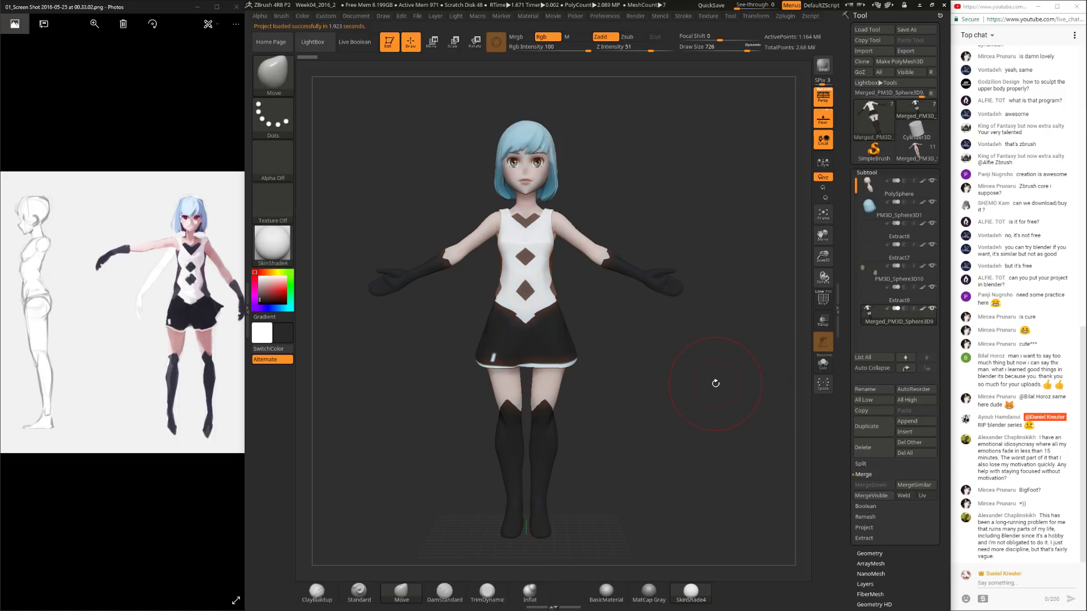
left_click_drag(689, 405, 729, 366)
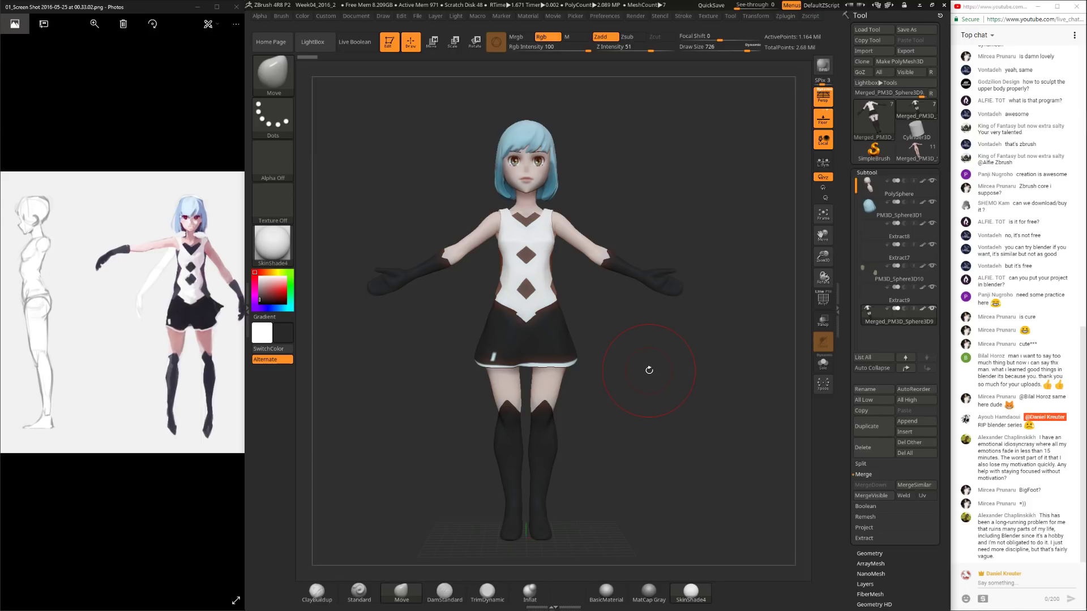
mouse_move(649, 370)
left_mouse_down()
mouse_move(661, 353)
mouse_move(649, 340)
mouse_move(646, 358)
left_mouse_up()
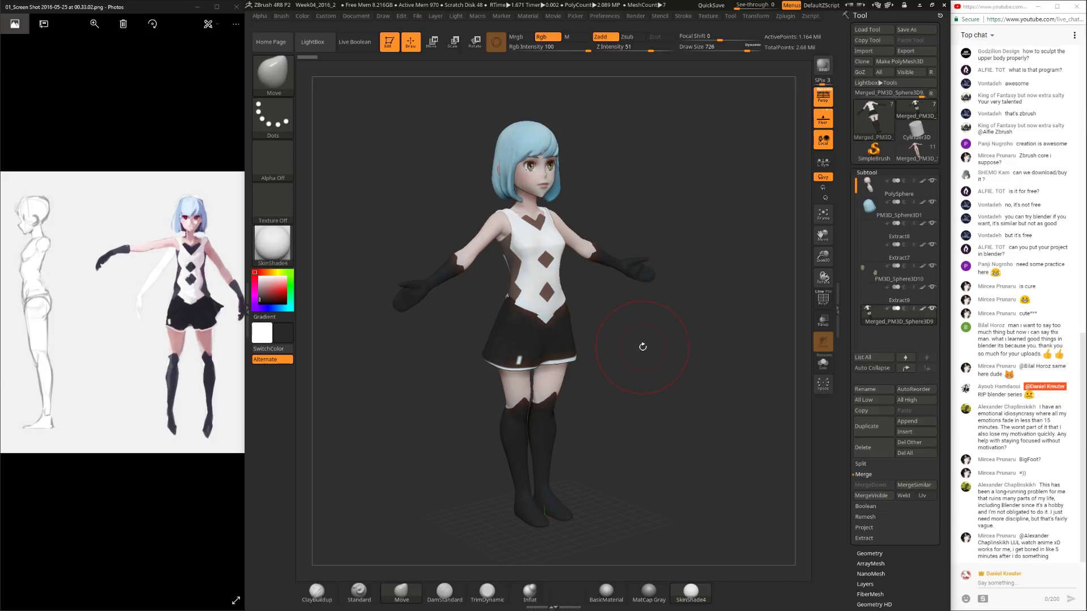
left_click_drag(641, 347, 646, 349)
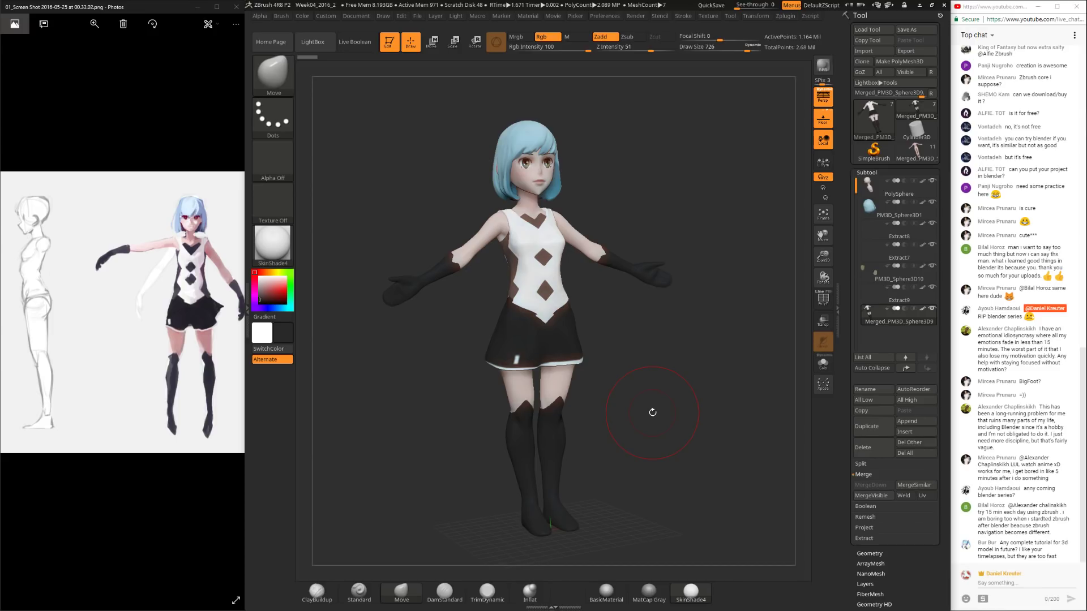
mouse_move(652, 413)
left_mouse_down()
mouse_move(703, 393)
mouse_move(708, 421)
mouse_move(678, 405)
mouse_move(719, 330)
left_mouse_up()
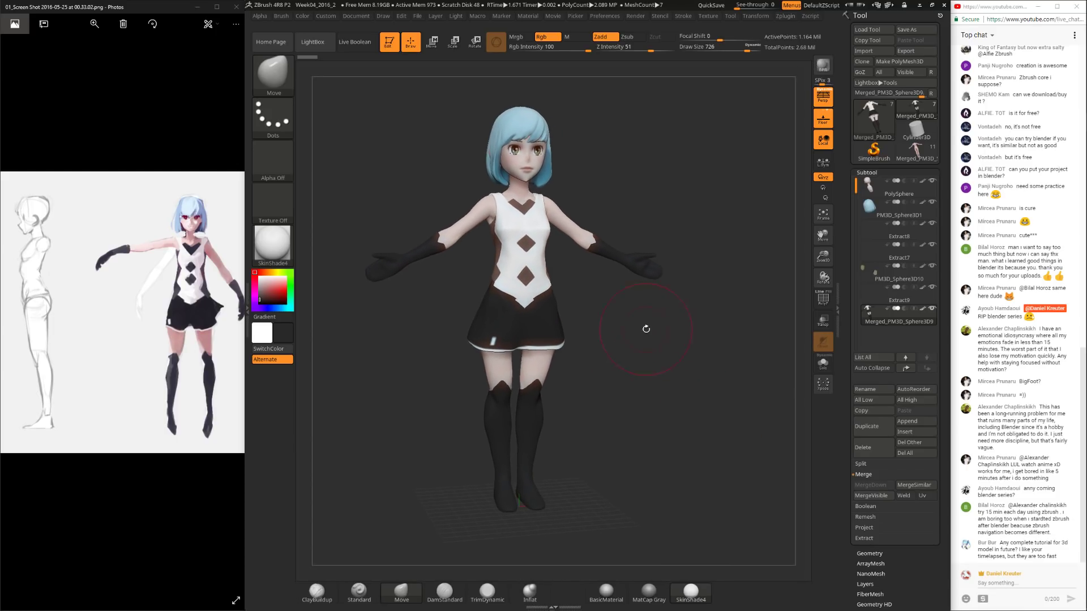
Step: Open the simplified_human project and copy its figure tool with all its subtools
left_click(317, 45)
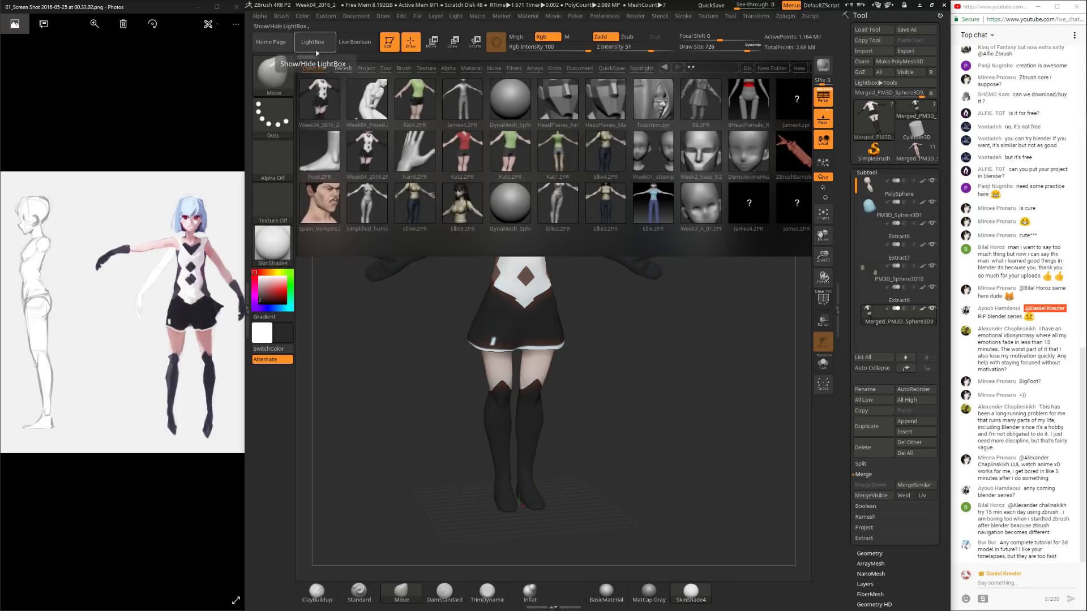
left_click_drag(619, 335, 619, 335)
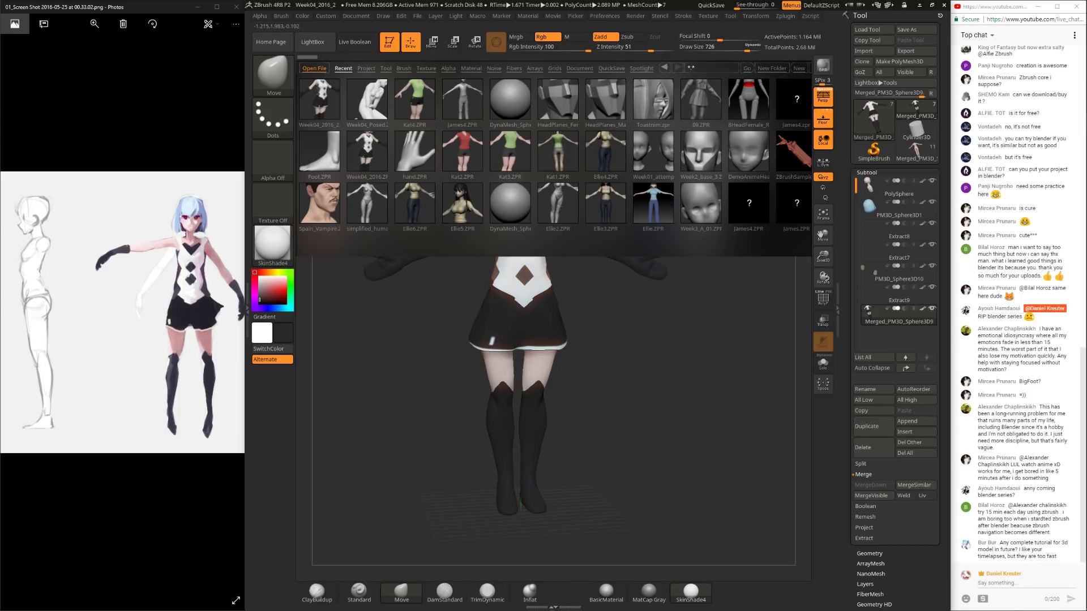
double_click(373, 215)
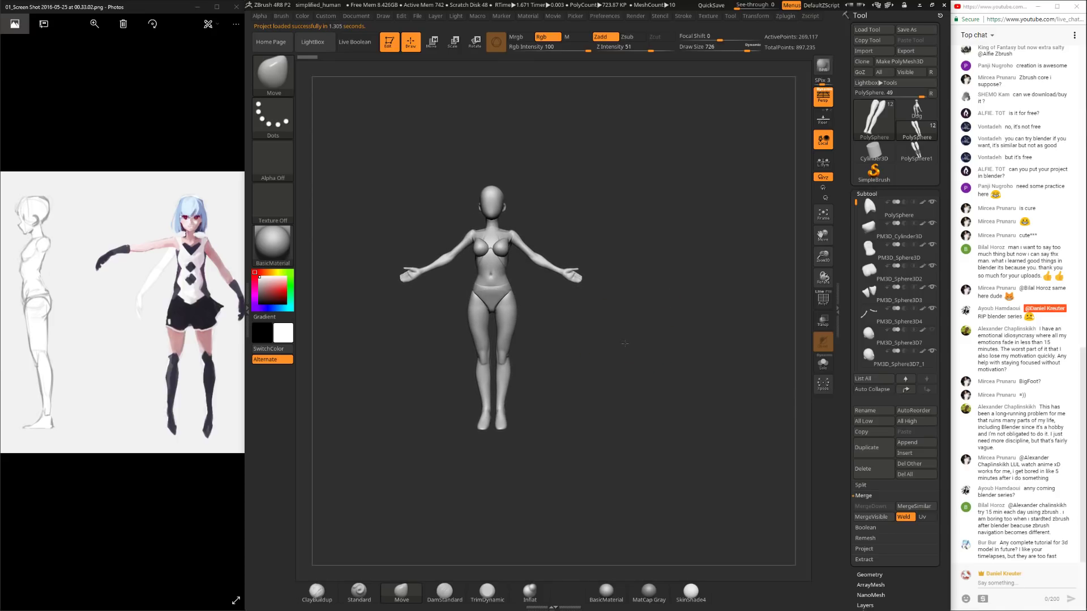
left_click(877, 44)
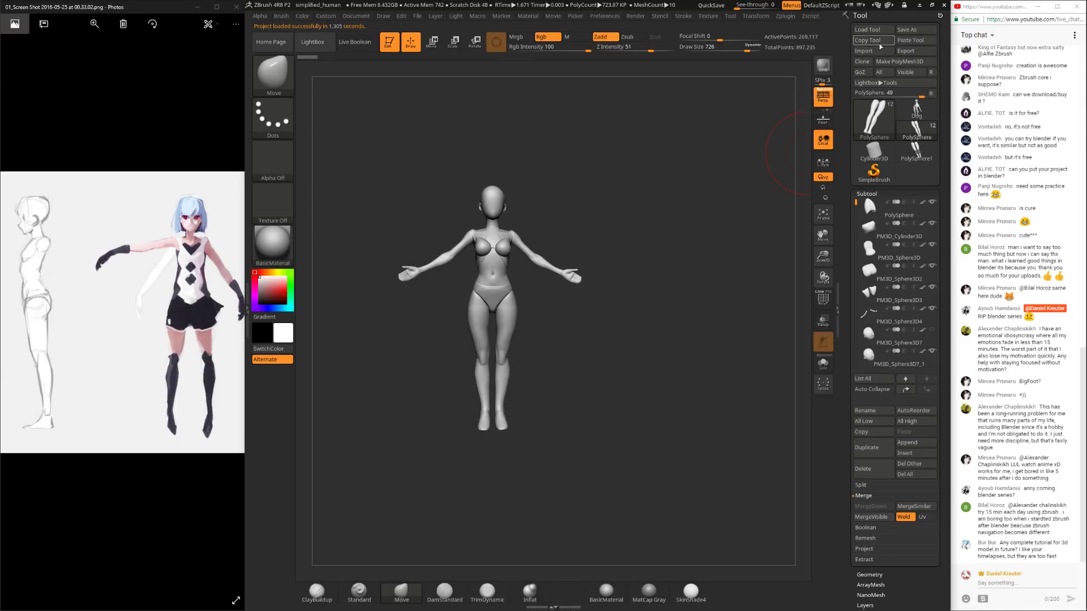
left_click(307, 17)
left_click(283, 17)
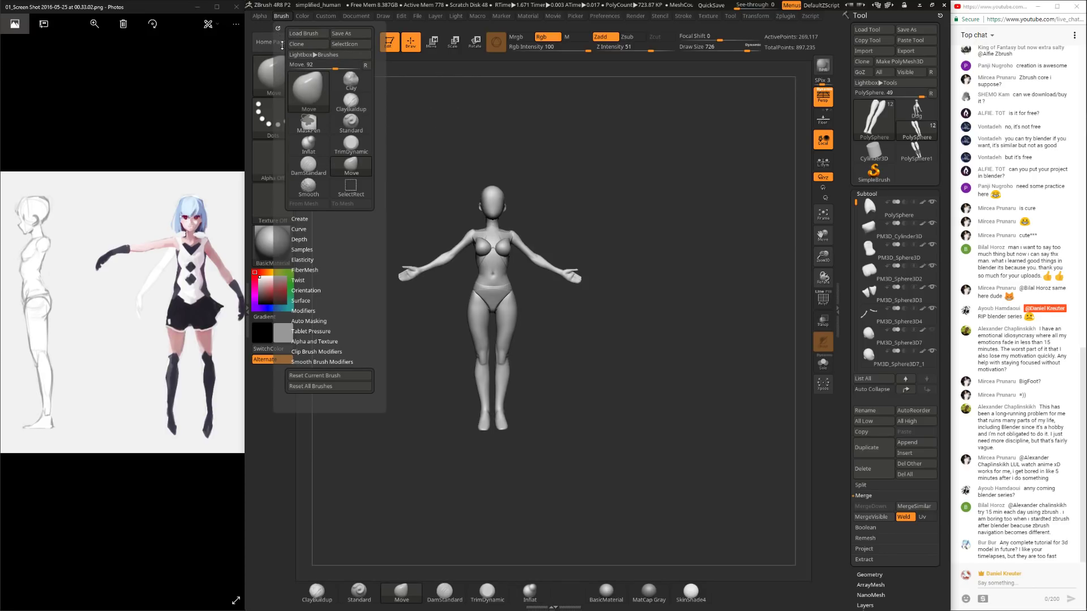
Step: Reopen the Week04_2016_2 project, paste the copied figure tool into it and view the figure straight from the front
left_click(313, 42)
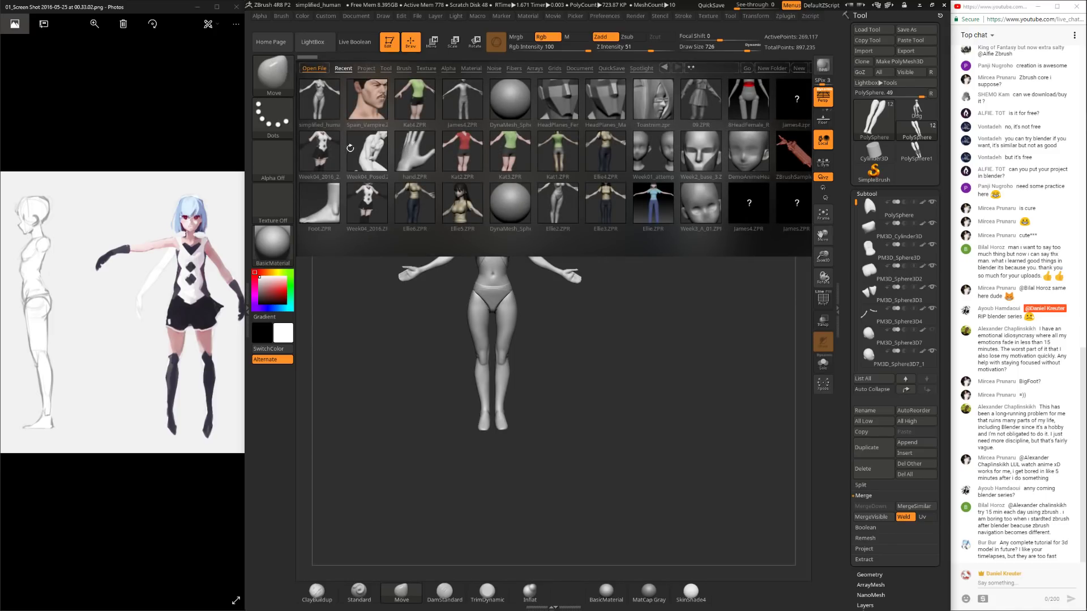
double_click(328, 157)
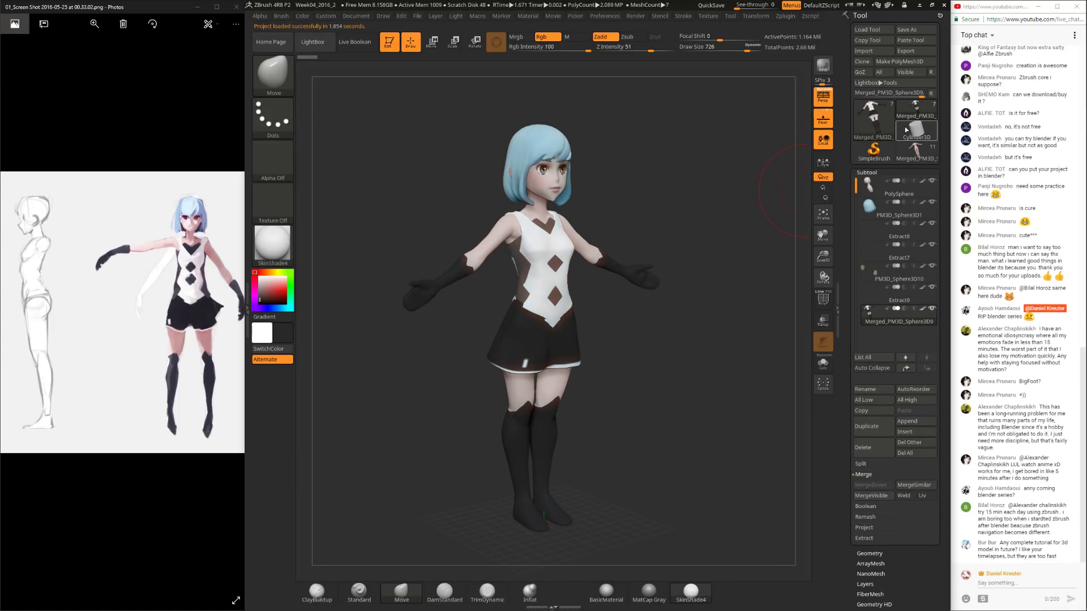
left_click(888, 128)
left_click_drag(670, 199, 658, 298)
left_click(904, 41)
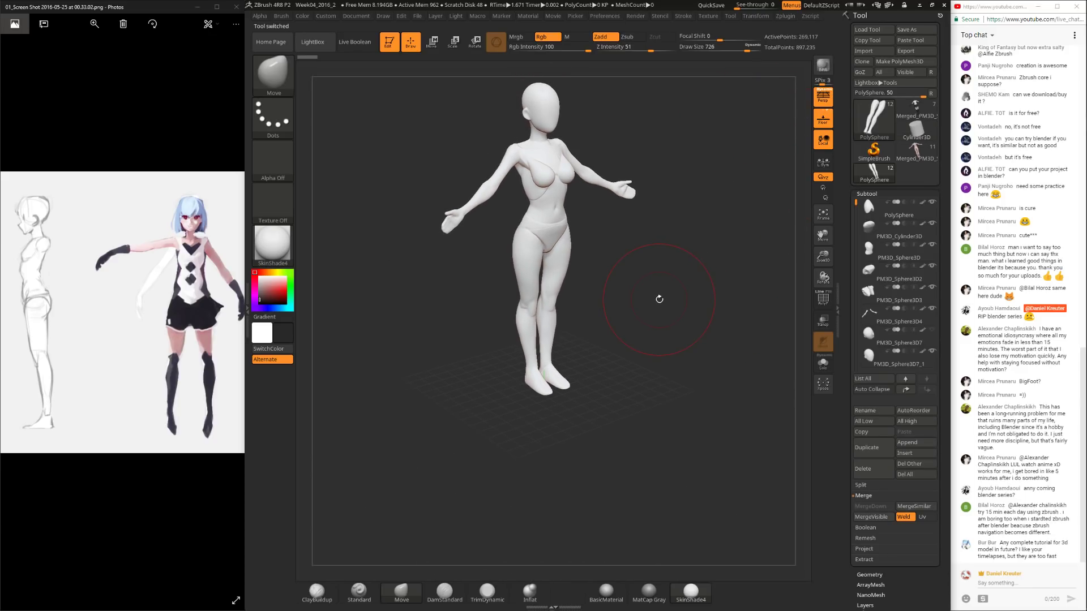
mouse_move(649, 387)
left_mouse_down("shift")
mouse_move(644, 369)
mouse_move(644, 439)
mouse_move(659, 424)
mouse_move(645, 376)
mouse_move(612, 381)
mouse_move(616, 357)
mouse_move(615, 386)
left_mouse_up("shift")
Step: Enlarge the brush draw size to 1000 and shift the reference image to its back and side view sketches
key("space")
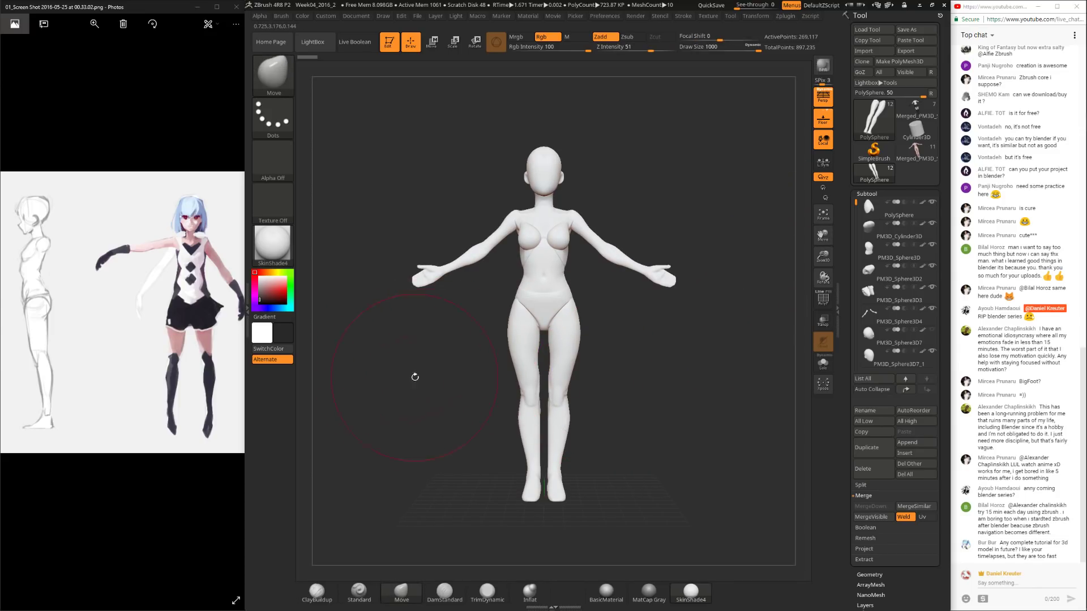
mouse_move(134, 336)
left_mouse_down()
mouse_move(196, 349)
mouse_move(175, 352)
mouse_move(188, 354)
left_mouse_up()
mouse_move(114, 359)
left_mouse_down()
mouse_move(199, 362)
mouse_move(109, 347)
mouse_move(124, 345)
left_mouse_up()
Step: Adjust the figure's leg proportions with the Move brush at draw size 1000, raising the feet to shorten the lower legs
left_click_drag(628, 371, 619, 355)
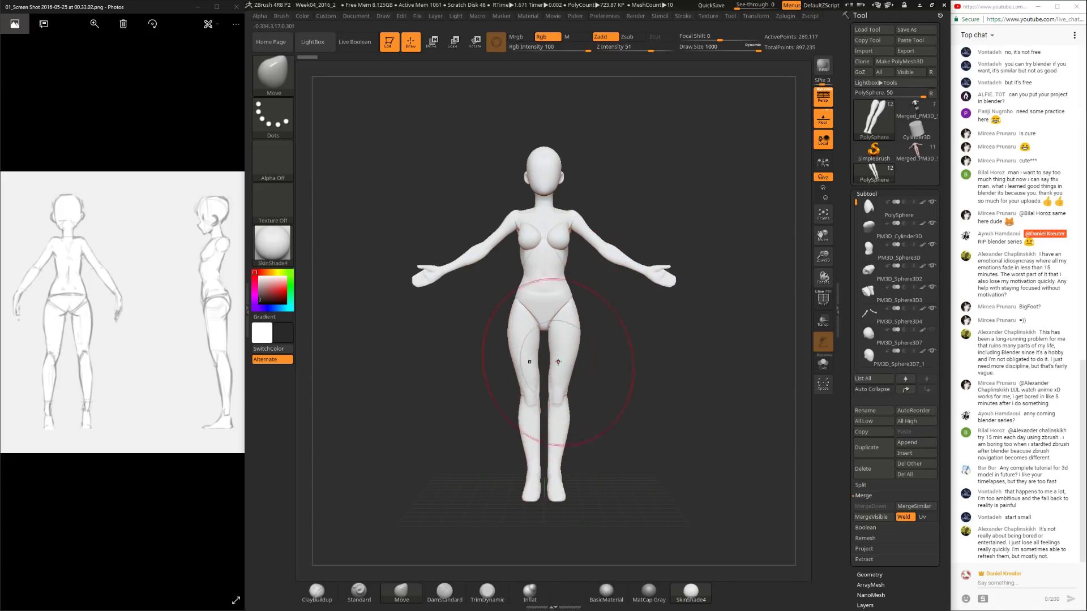
key("w")
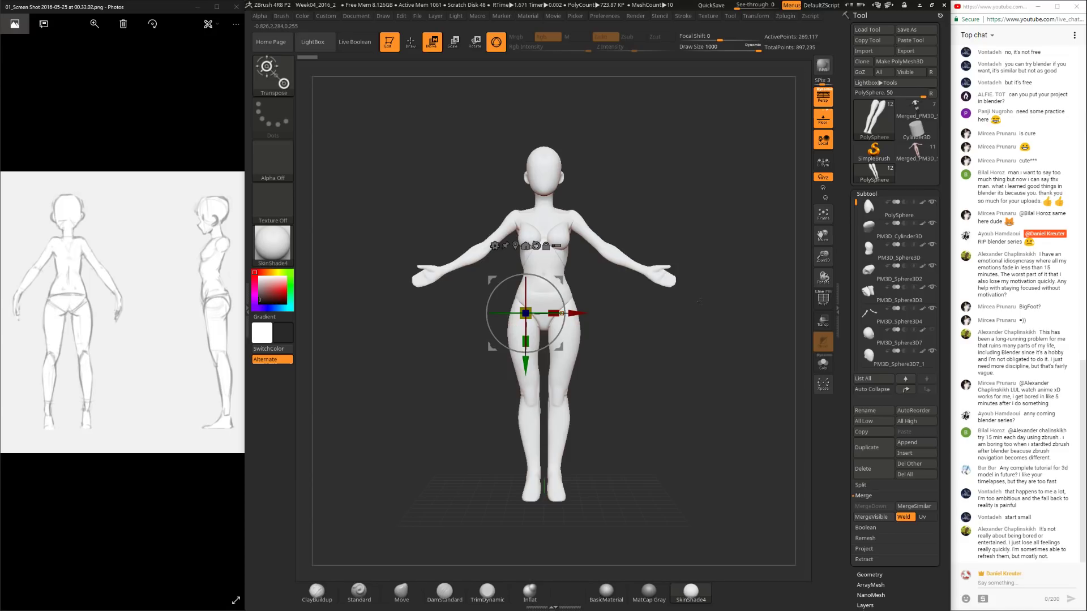
mouse_move(609, 375)
left_mouse_down()
mouse_move(665, 365)
mouse_move(615, 356)
left_mouse_up()
key("f")
mouse_move(858, 205)
left_click_drag(859, 205, 855, 277)
key("q")
key("space")
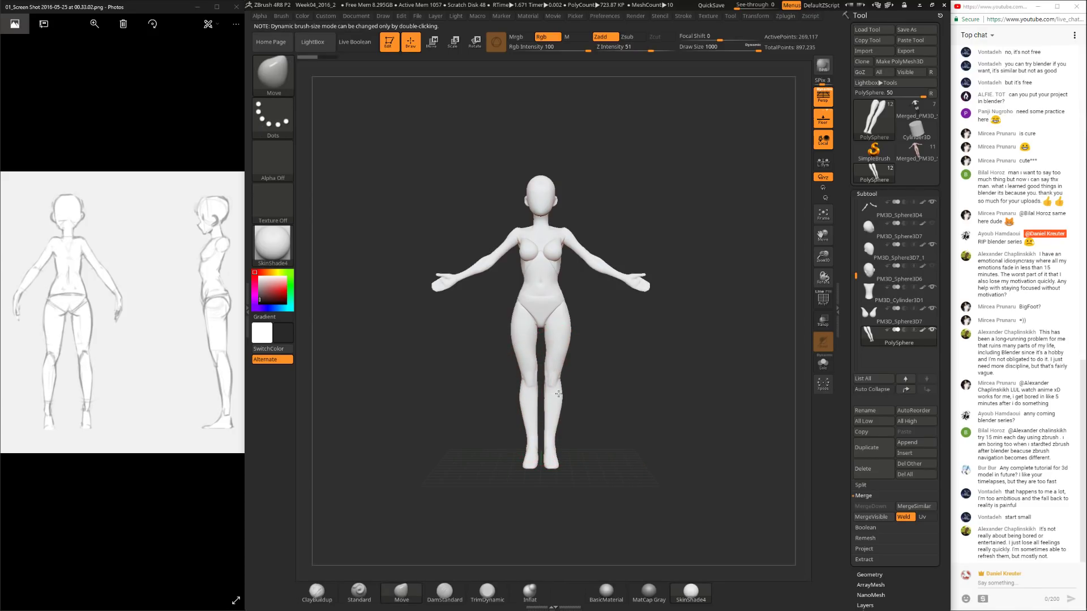
left_click_drag(554, 461, 554, 448)
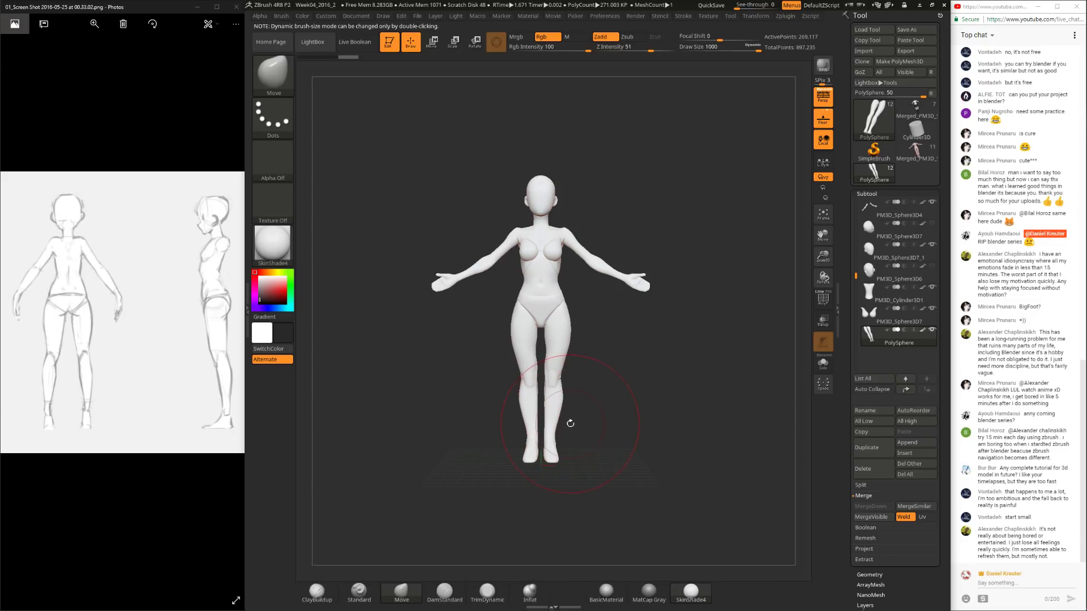
scroll(580, 368, "up", 3)
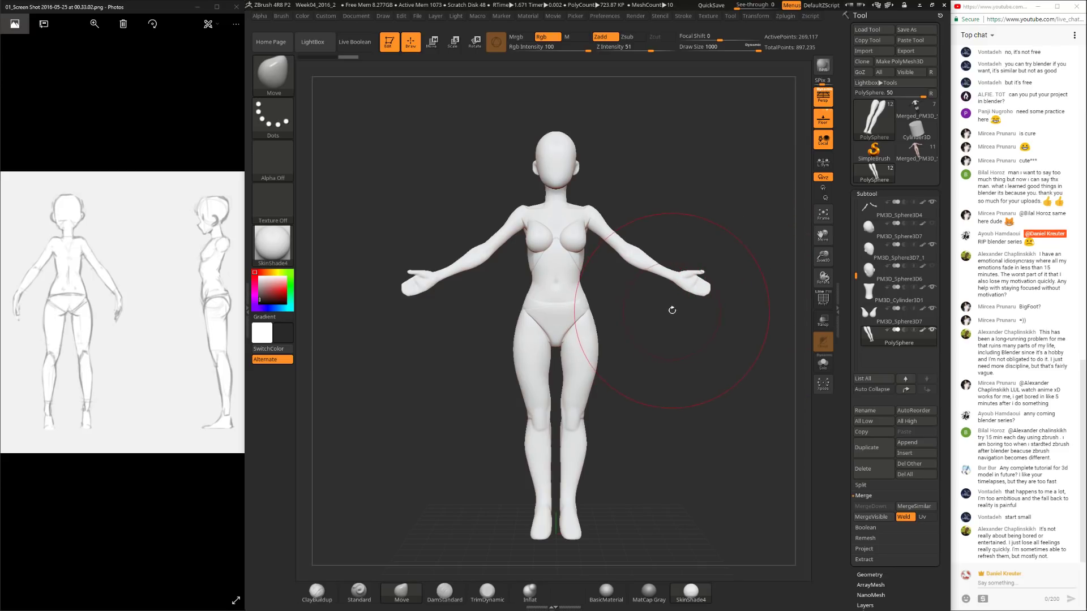
left_click_drag(638, 327, 658, 369, "alt")
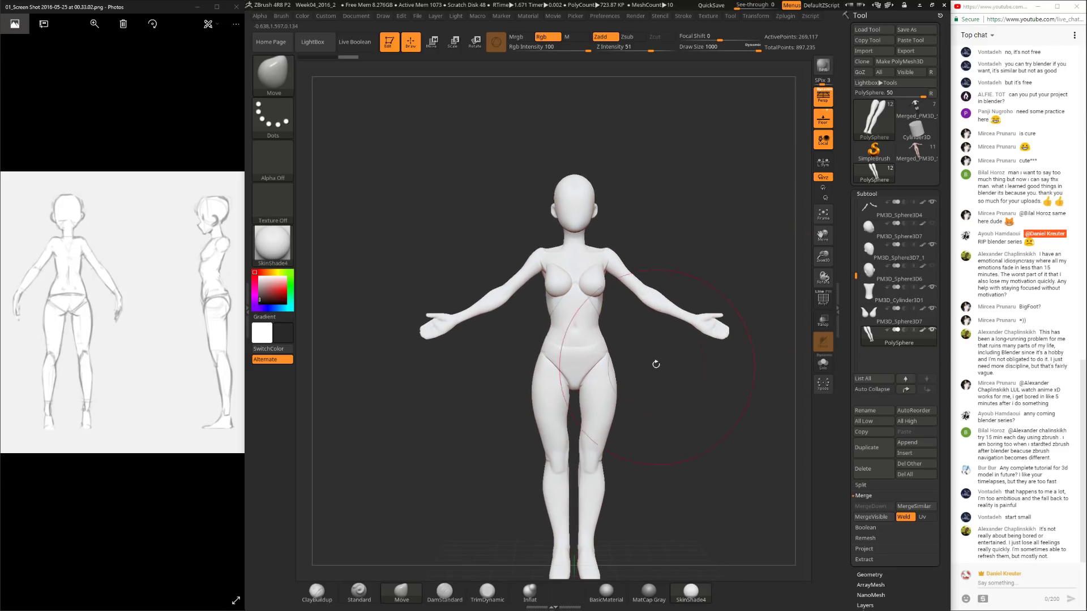
Step: Select the waist subtool PM3D_Sphere3D and narrow the waist with the Move brush, reducing the draw size to 373
key("space")
left_click_drag(622, 324, 601, 323)
left_click_drag(855, 275, 854, 200)
mouse_move(866, 251)
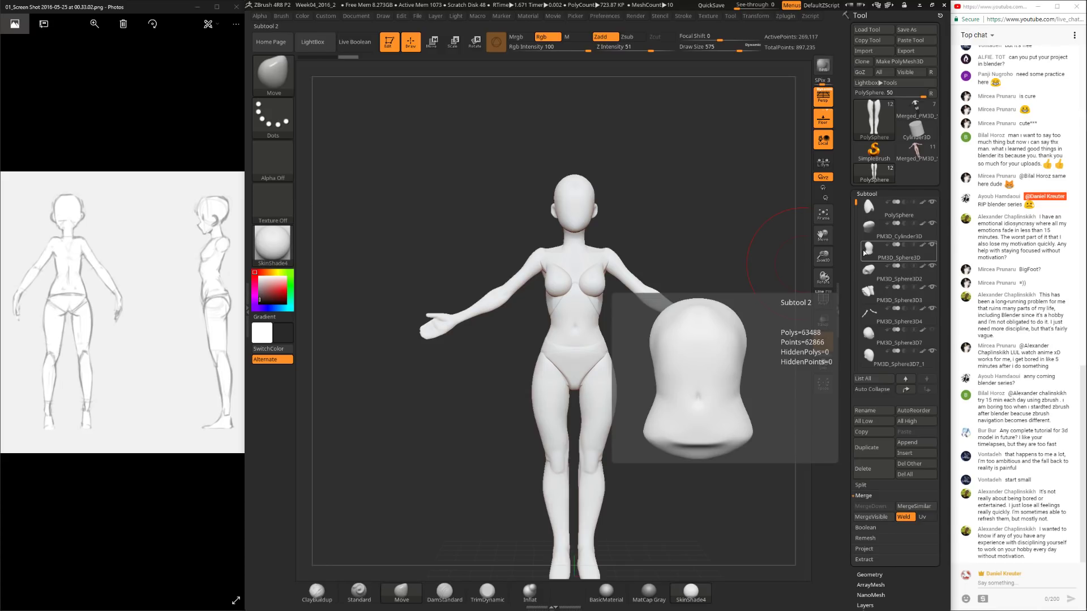
left_click(872, 253)
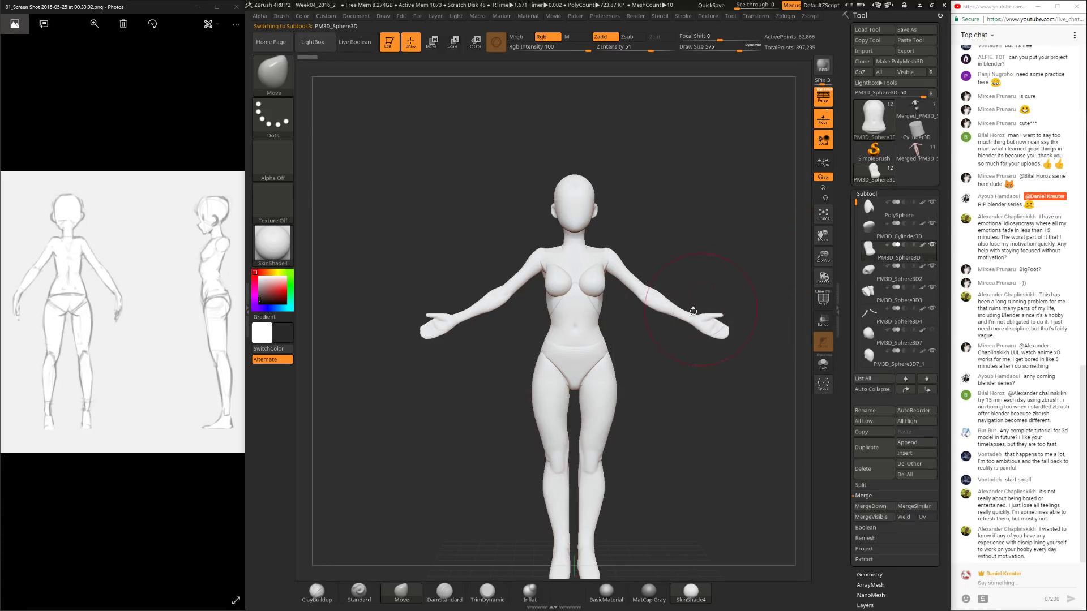
key("space")
mouse_move(597, 319)
left_mouse_down()
mouse_move(600, 338)
mouse_move(603, 309)
left_mouse_up()
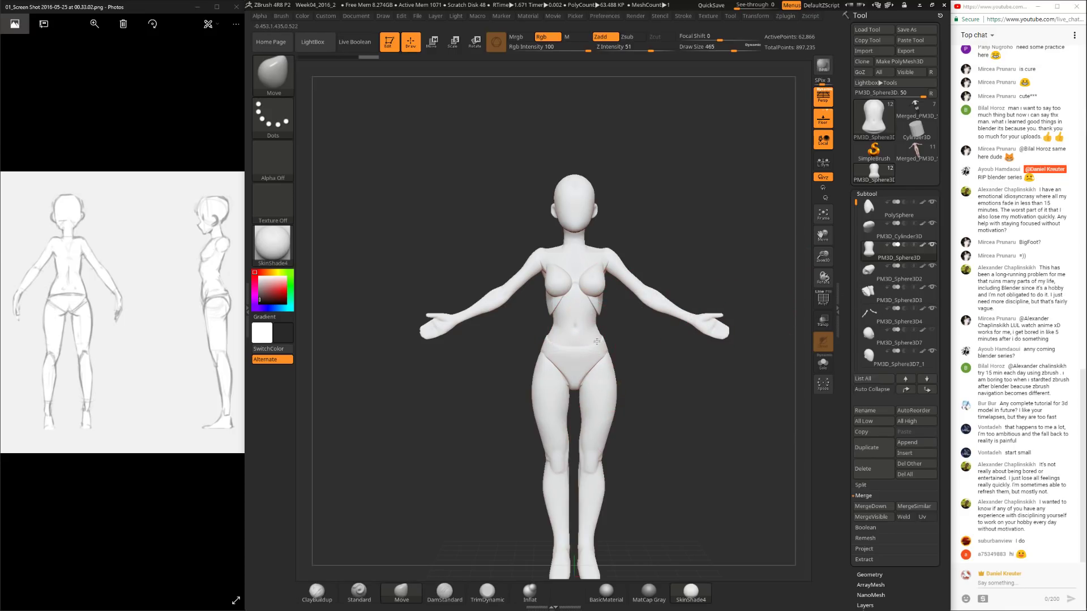
key("space")
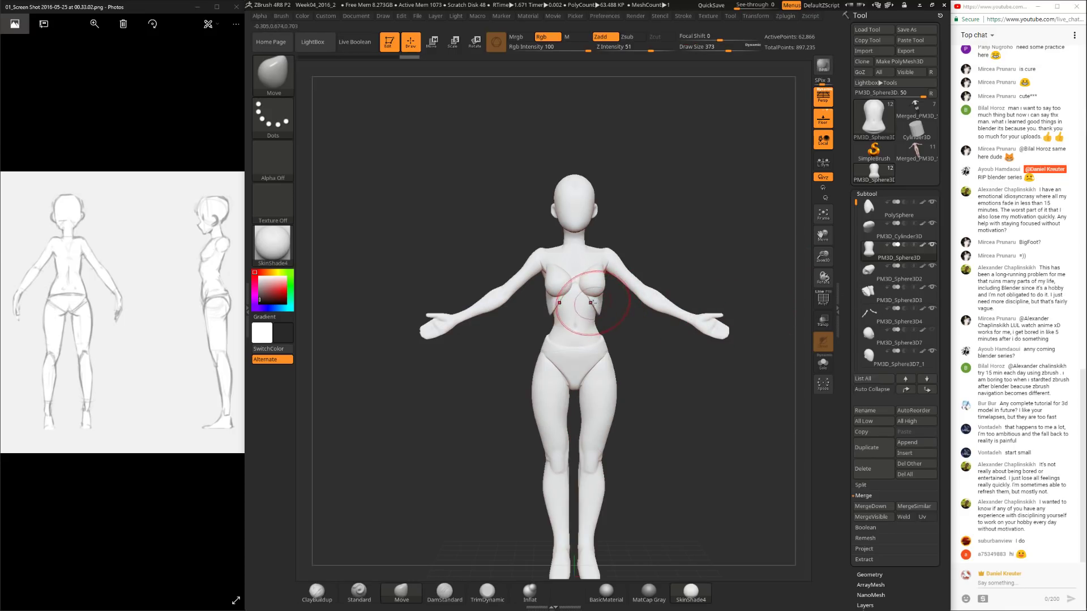
Step: Select the chest subtool PolySphere and reshape the ribcage with the Move brush at draw size 698
mouse_move(867, 292)
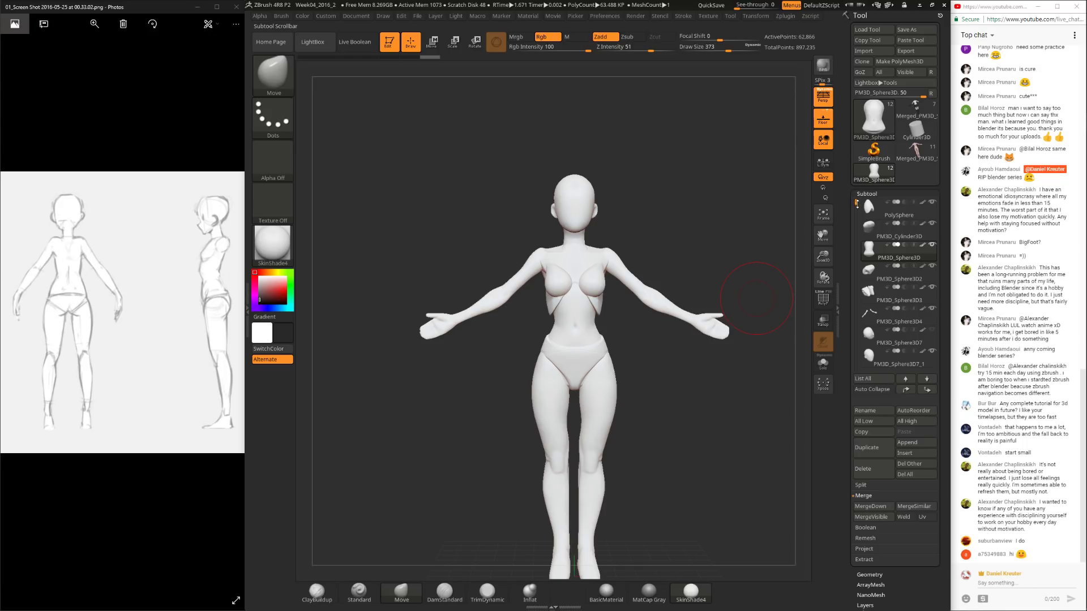
left_click(898, 210)
key("space")
left_click_drag(613, 297, 631, 298)
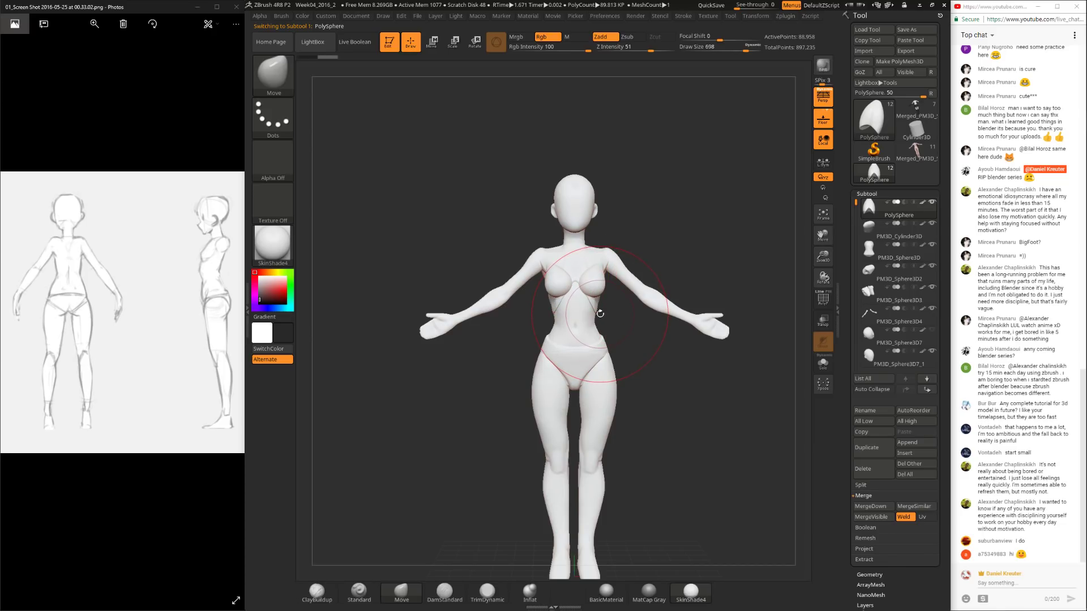
left_click_drag(558, 273, 566, 266)
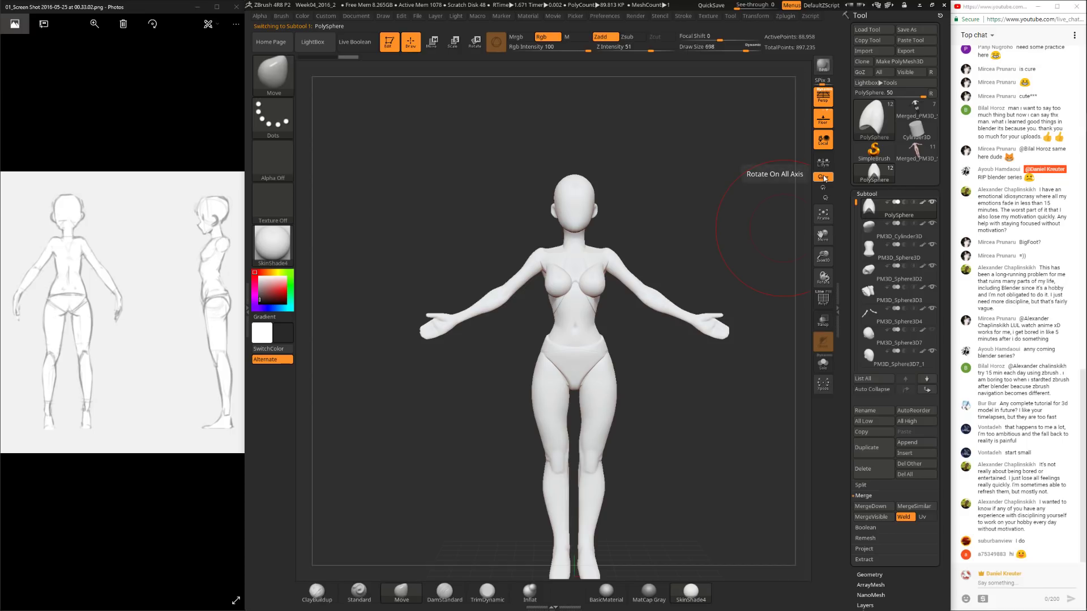
left_click_drag(816, 235, 736, 255)
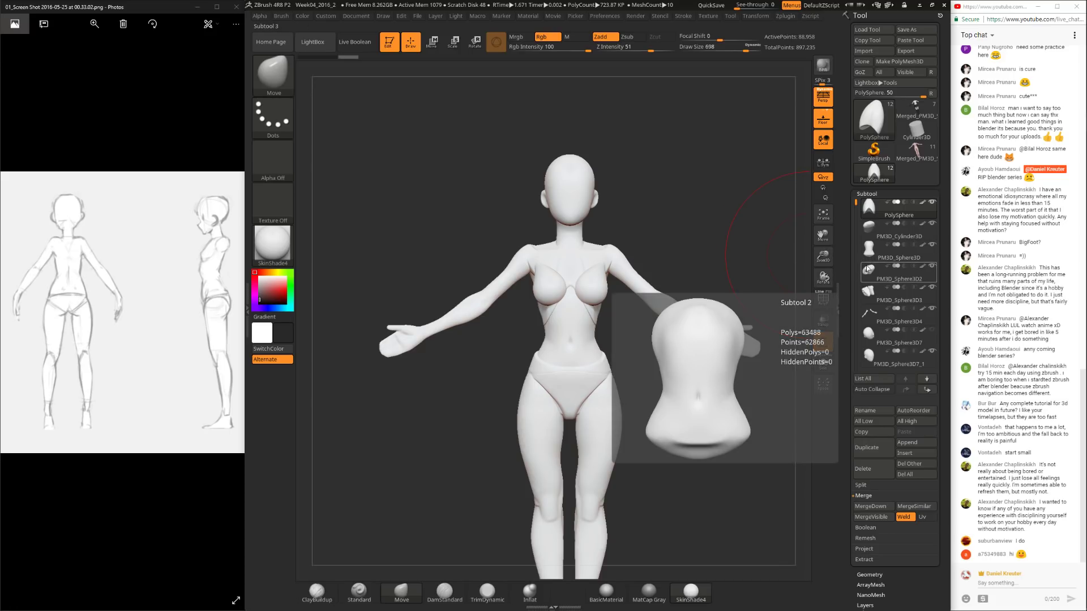
Step: Select the waist subtool PM3D_Sphere3D and refine the sides of the waist with the Move brush at draw size 414
left_click(871, 251)
key("space")
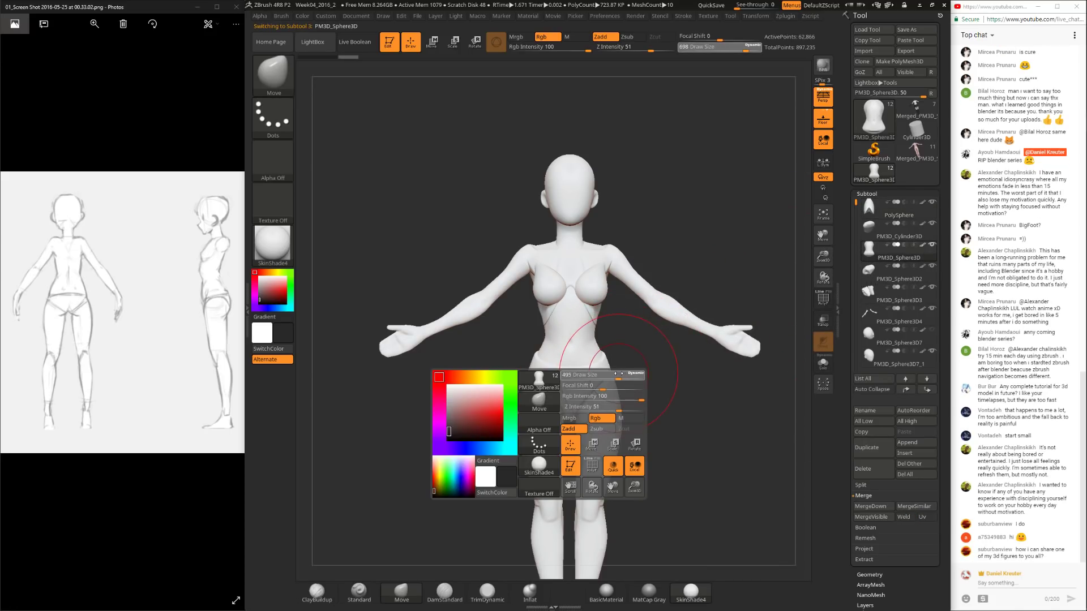
key("space")
left_click_drag(593, 338, 599, 331)
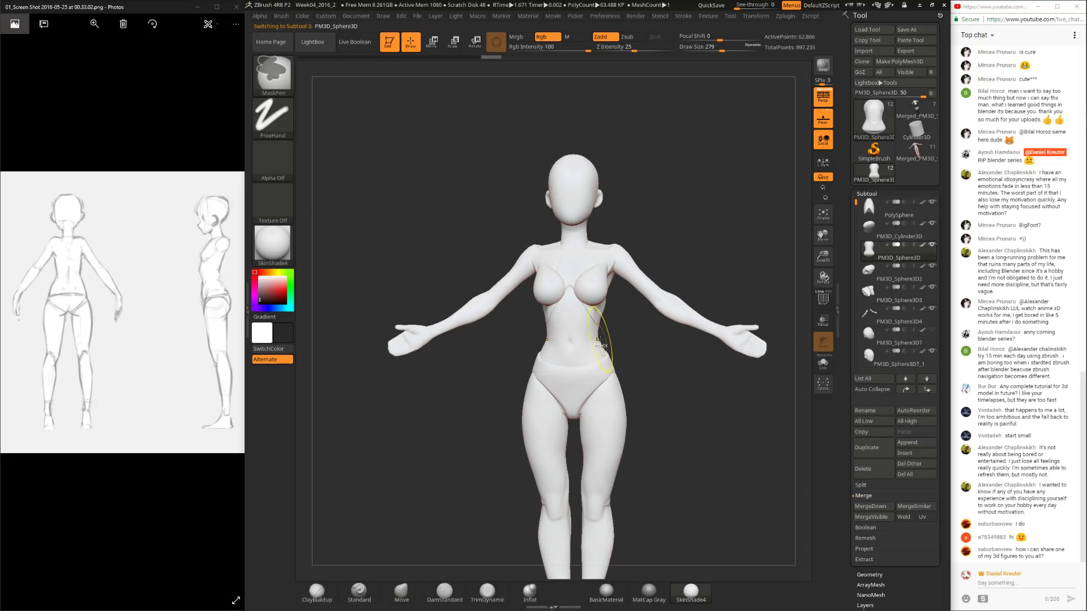
key("space")
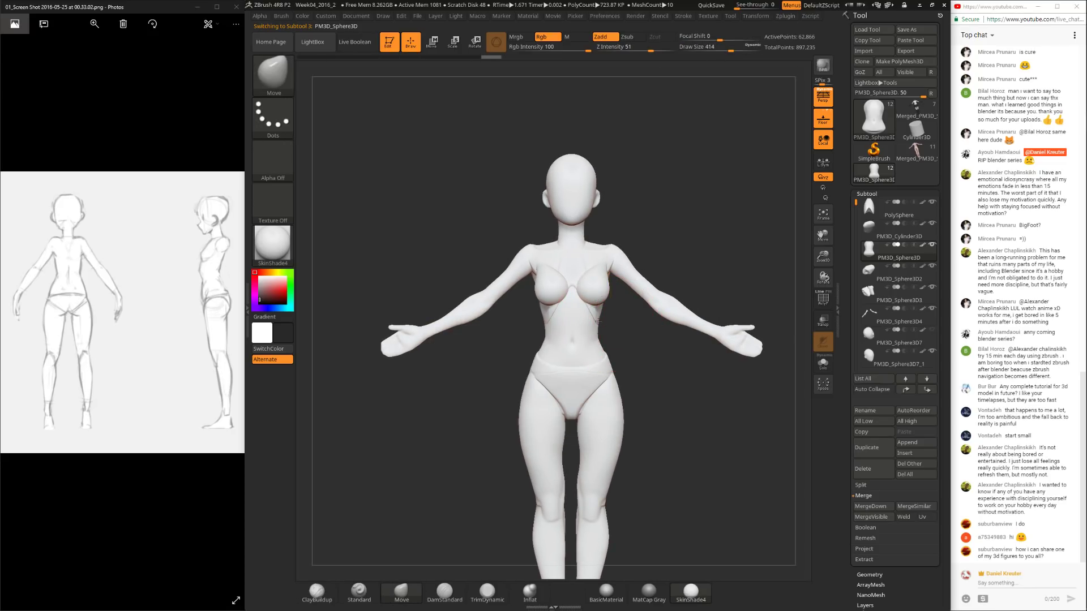
left_click_drag(597, 322, 593, 322)
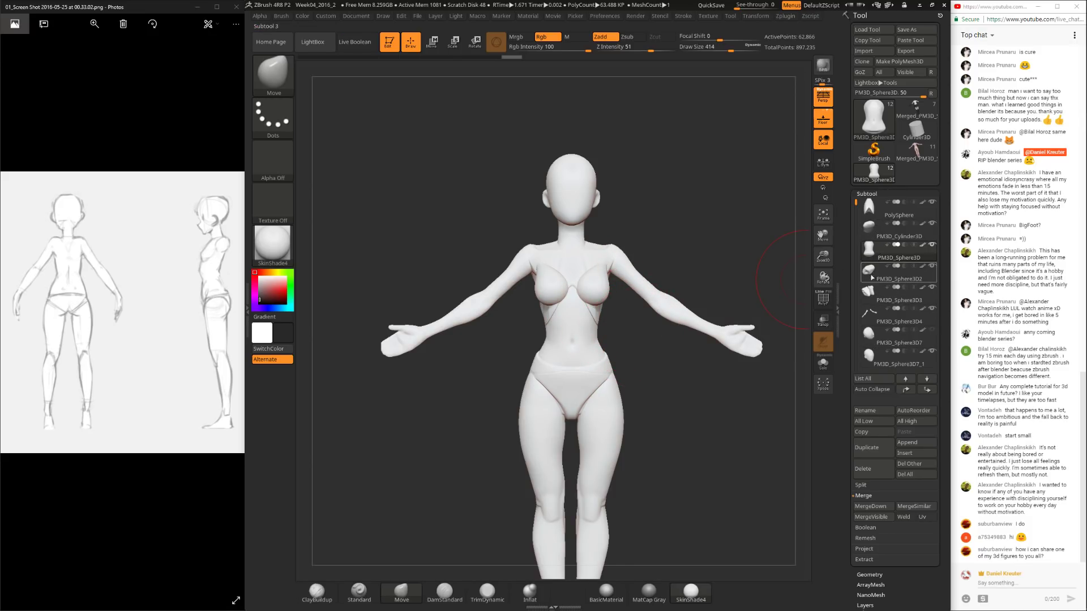
Step: Examine the subtools around the pelvis, selecting PM3D_Cylinder3D and PM3D_Sphere3D2 in turn to find the part that shapes the hips
mouse_move(871, 271)
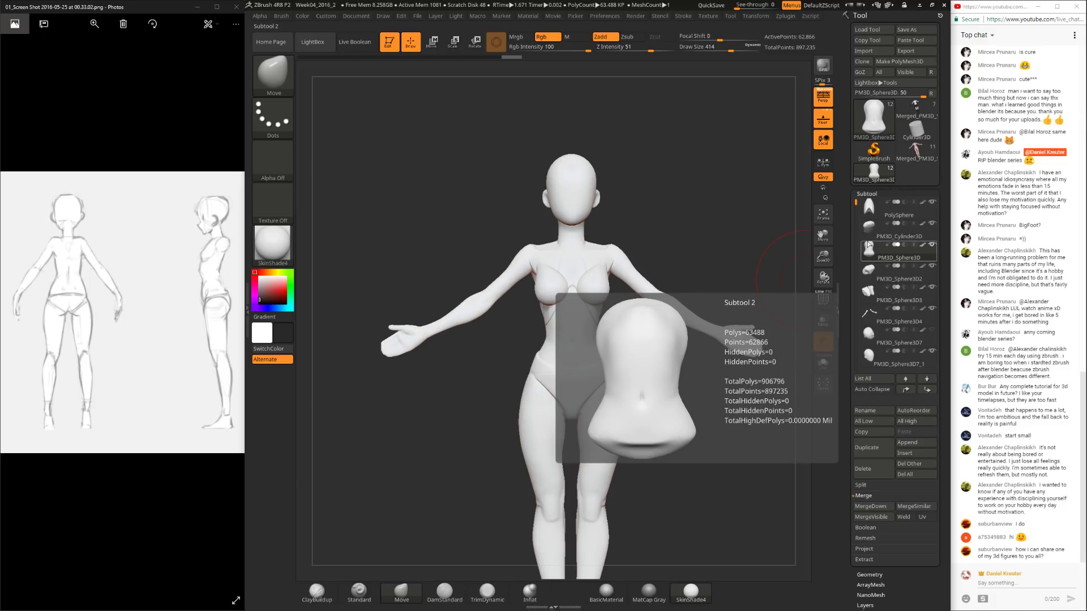
left_click(868, 232)
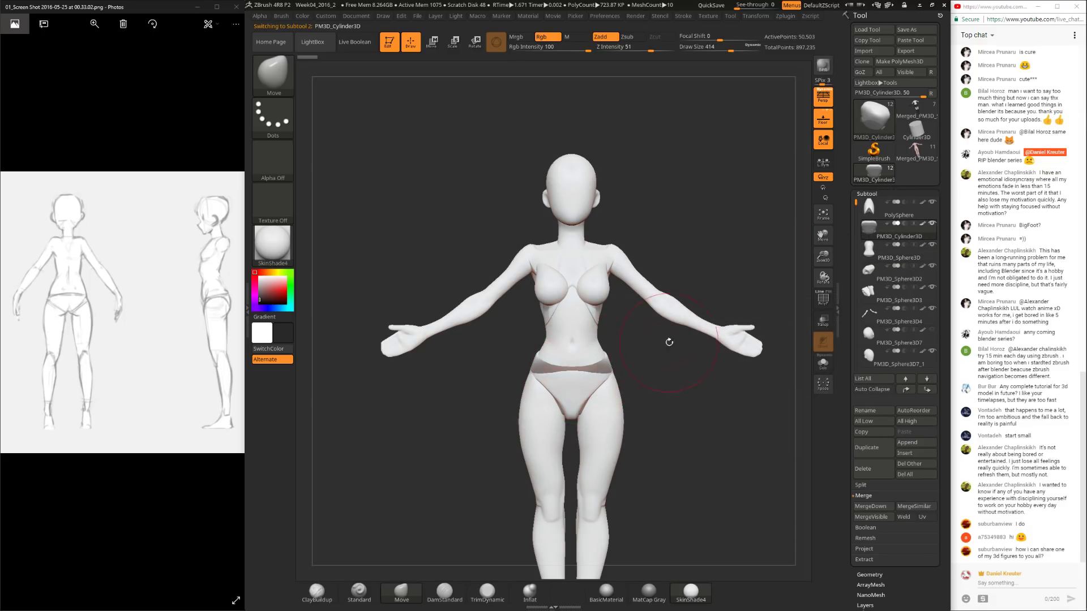
left_click_drag(645, 361, 657, 387, "ctrl")
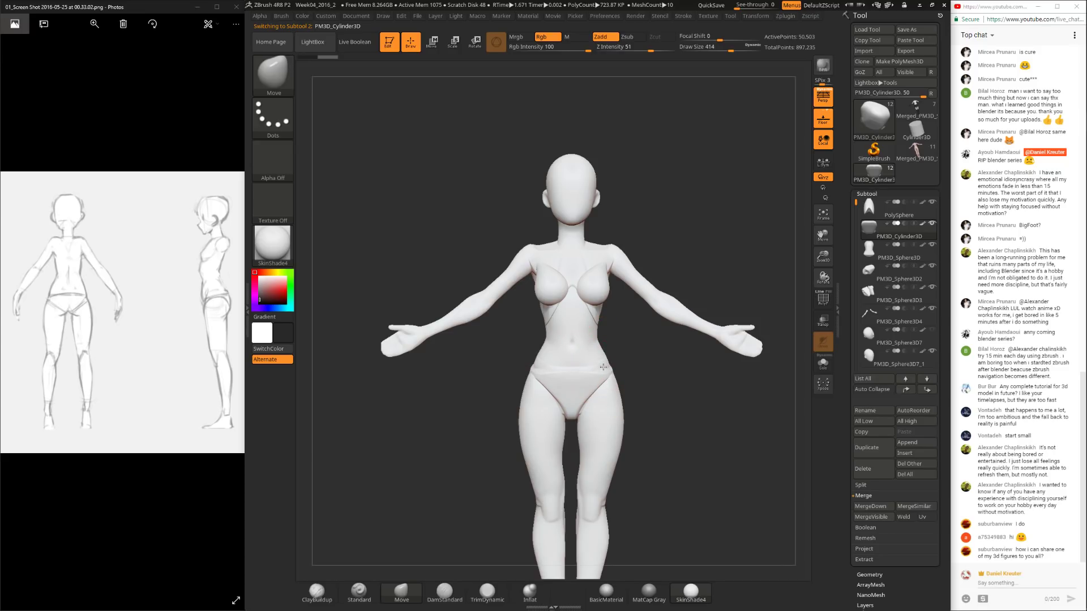
right_click_drag(604, 368, 651, 345, "alt")
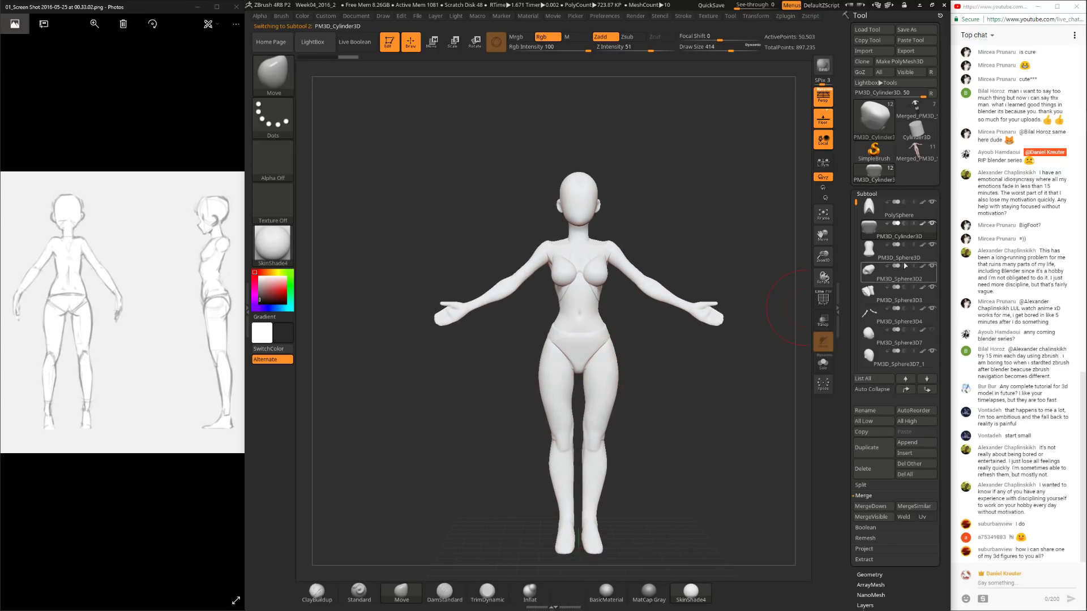
mouse_move(870, 250)
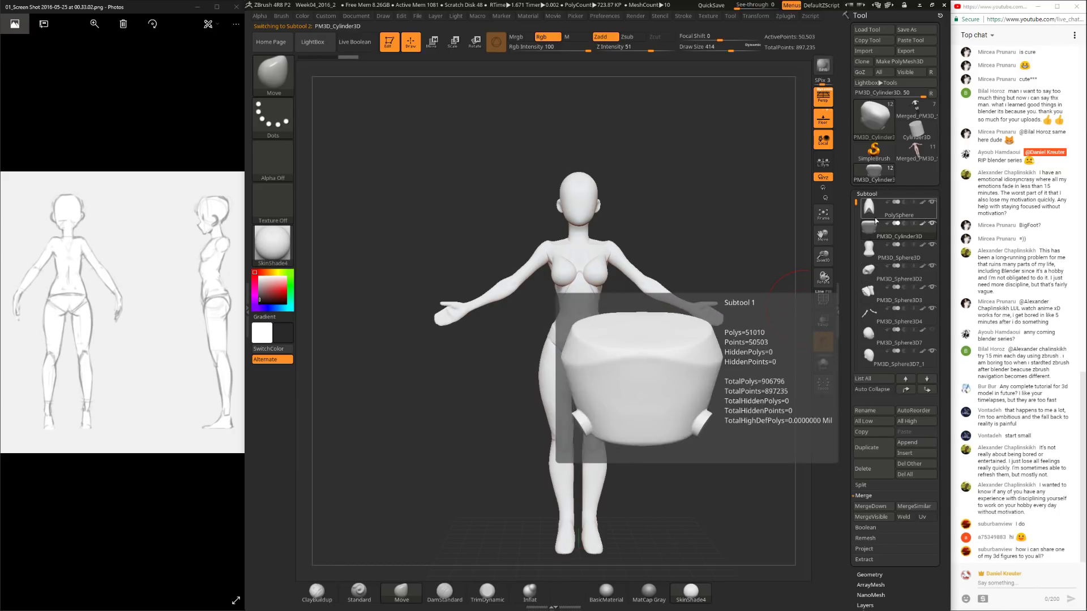
mouse_move(869, 275)
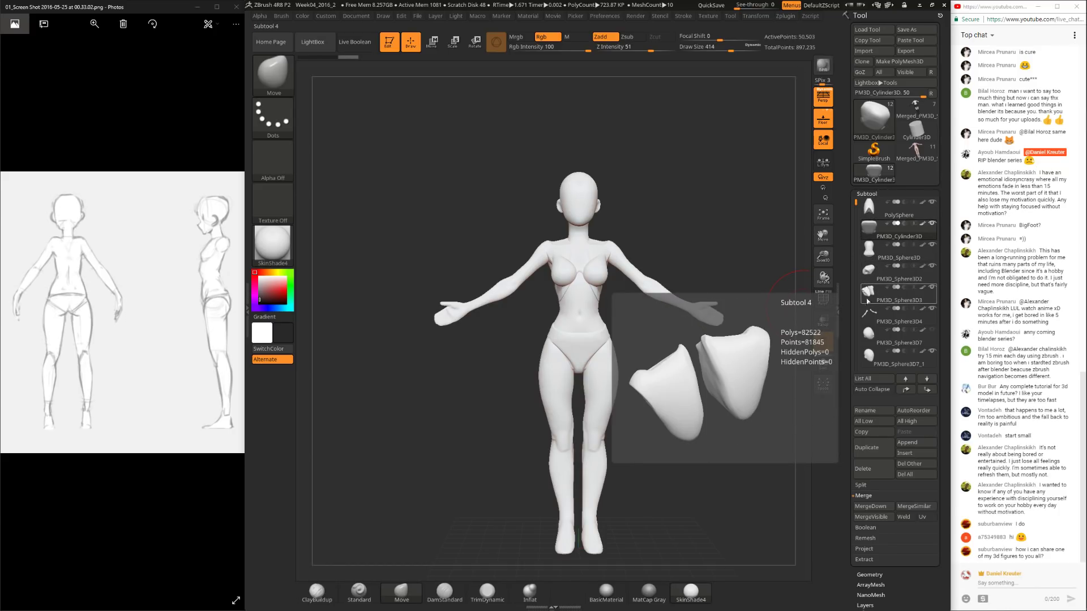
mouse_move(855, 203)
left_mouse_down()
mouse_move(855, 233)
mouse_move(857, 223)
left_mouse_up()
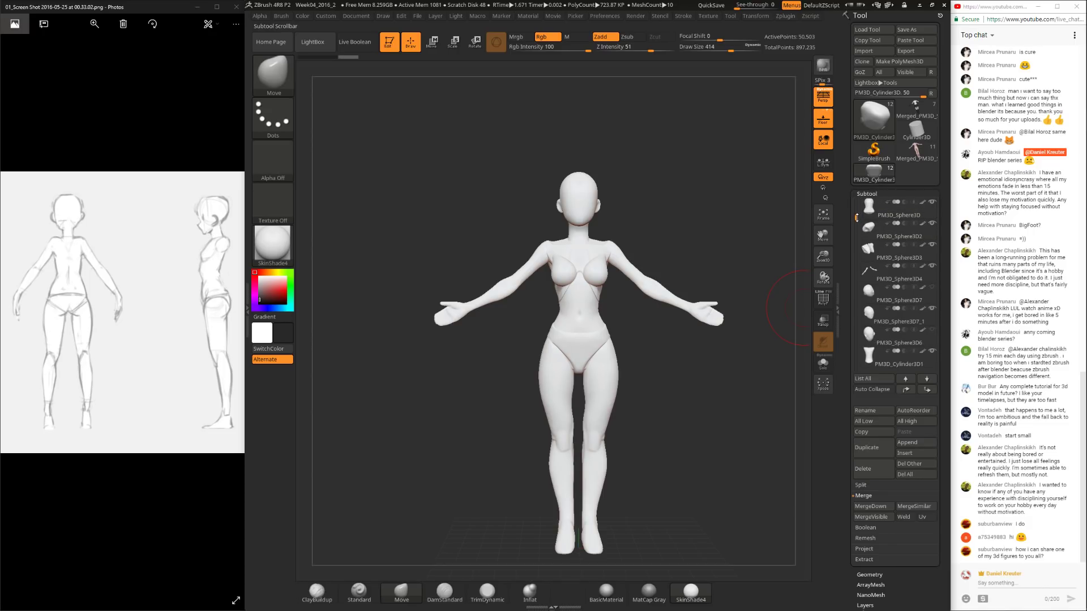
left_click_drag(856, 228, 861, 196)
left_click(869, 249)
left_click(867, 278)
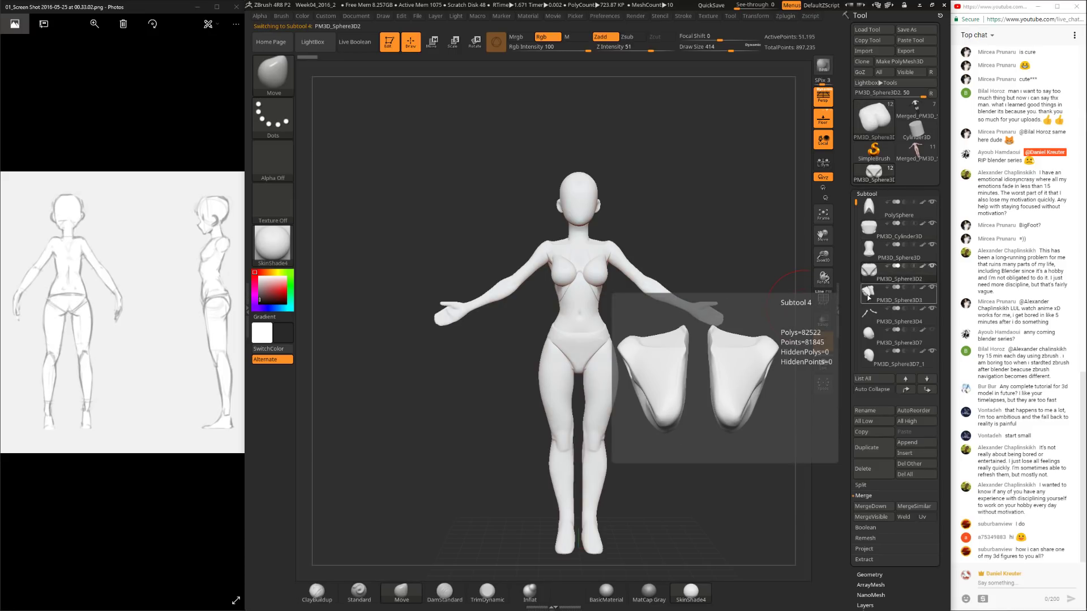
mouse_move(858, 218)
left_mouse_down()
mouse_move(857, 276)
mouse_move(858, 222)
left_mouse_up()
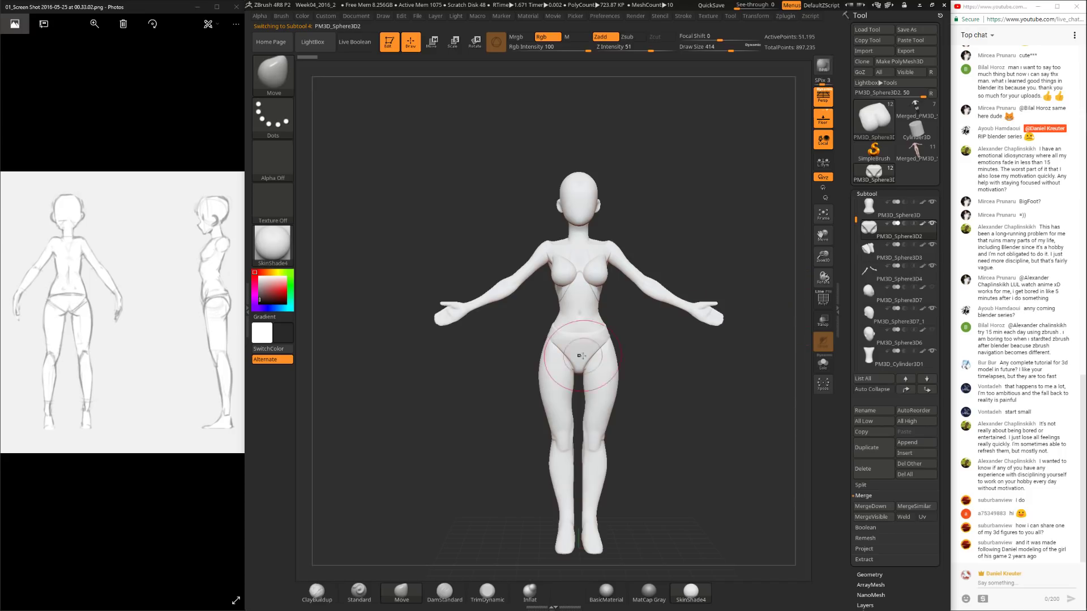
key("ctrl")
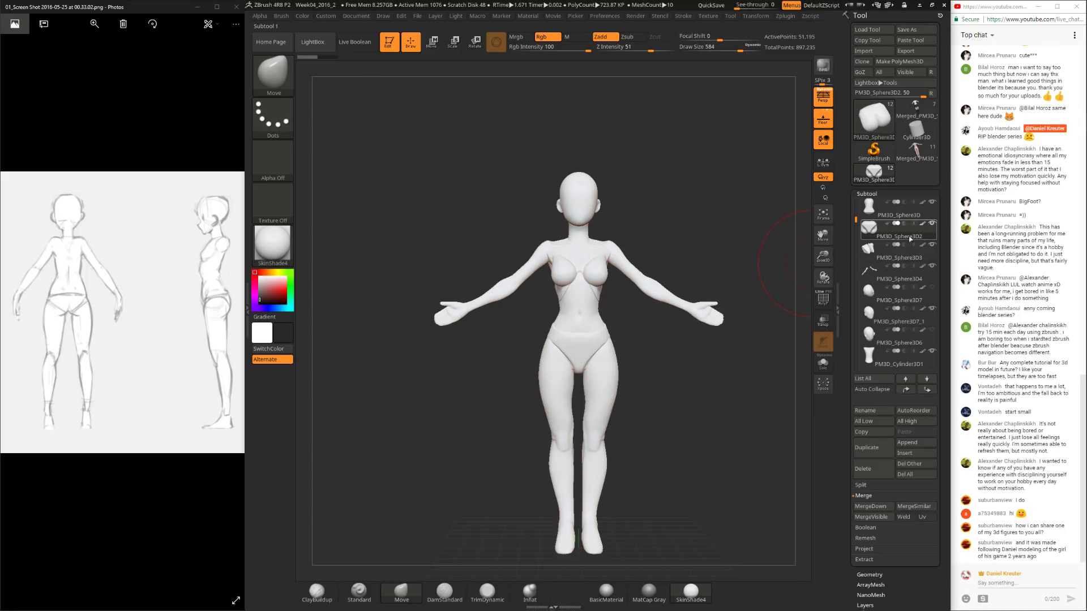
Step: Select the legs subtool PolySphere and reshape the outer hips and thighs with the Move brush at draw size 443
mouse_move(873, 242)
left_click(857, 242)
mouse_move(856, 242)
left_mouse_down()
mouse_move(846, 195)
mouse_move(855, 251)
left_mouse_up()
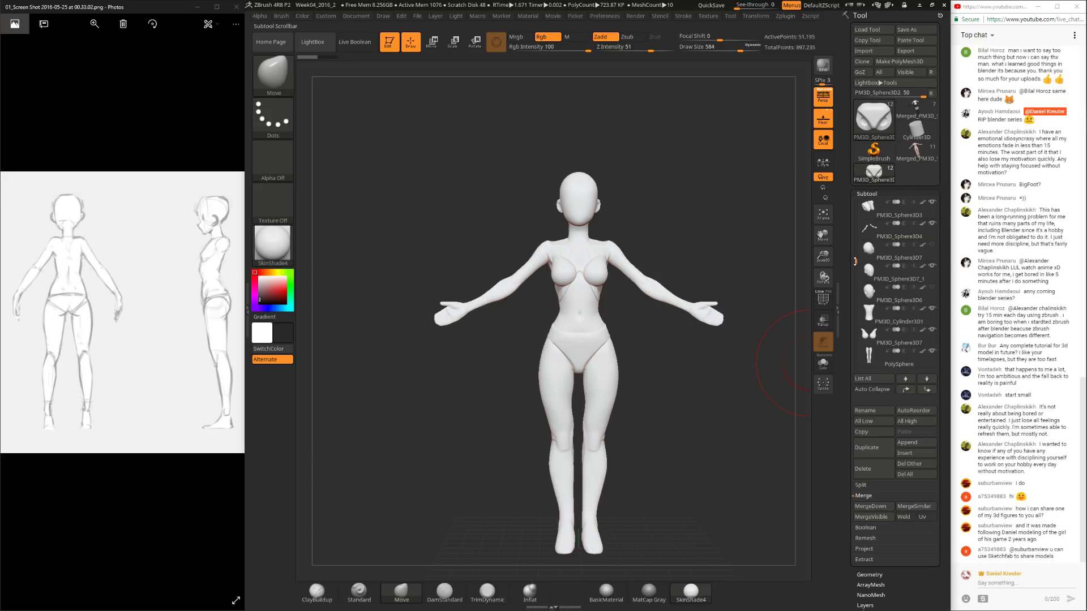
left_click(876, 358)
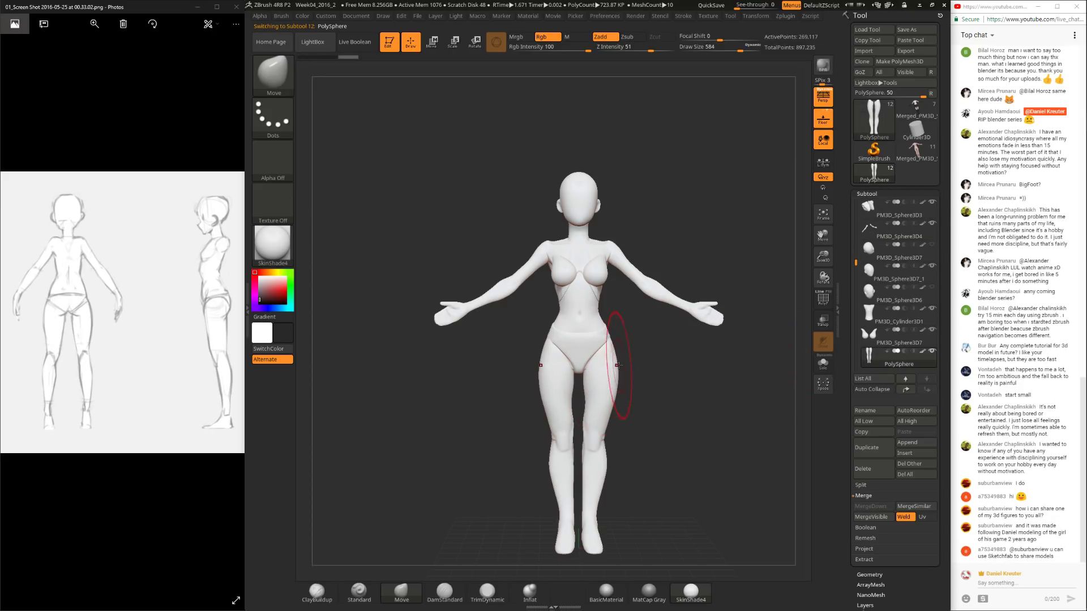
key("space")
mouse_move(608, 366)
left_mouse_down()
mouse_move(599, 367)
mouse_move(612, 409)
left_mouse_up()
left_click_drag(615, 362, 639, 391)
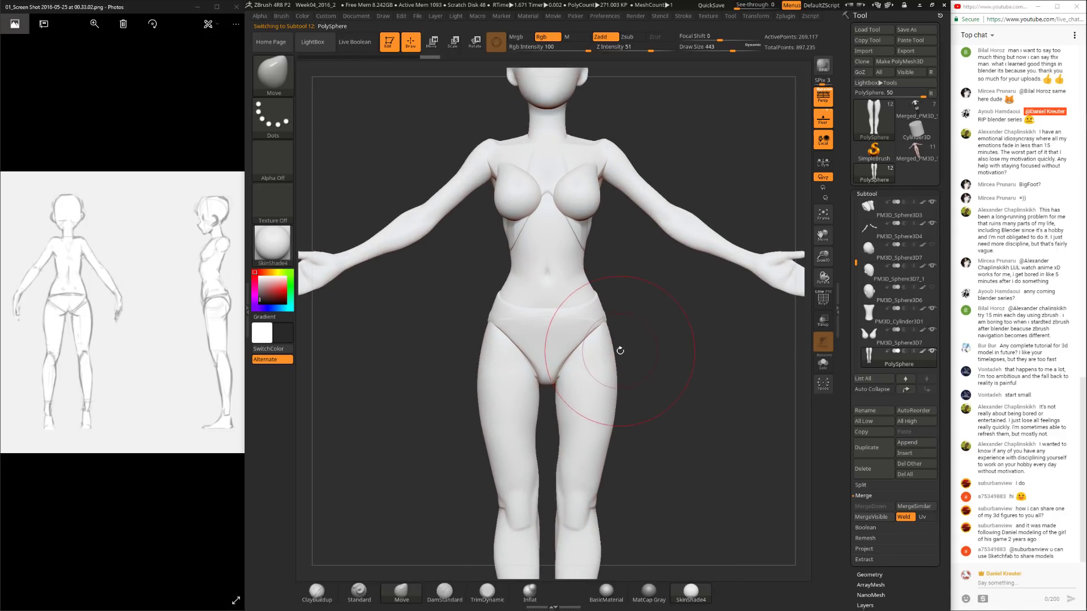
mouse_move(621, 328)
left_mouse_down()
mouse_move(566, 334)
mouse_move(581, 342)
mouse_move(610, 300)
left_mouse_up()
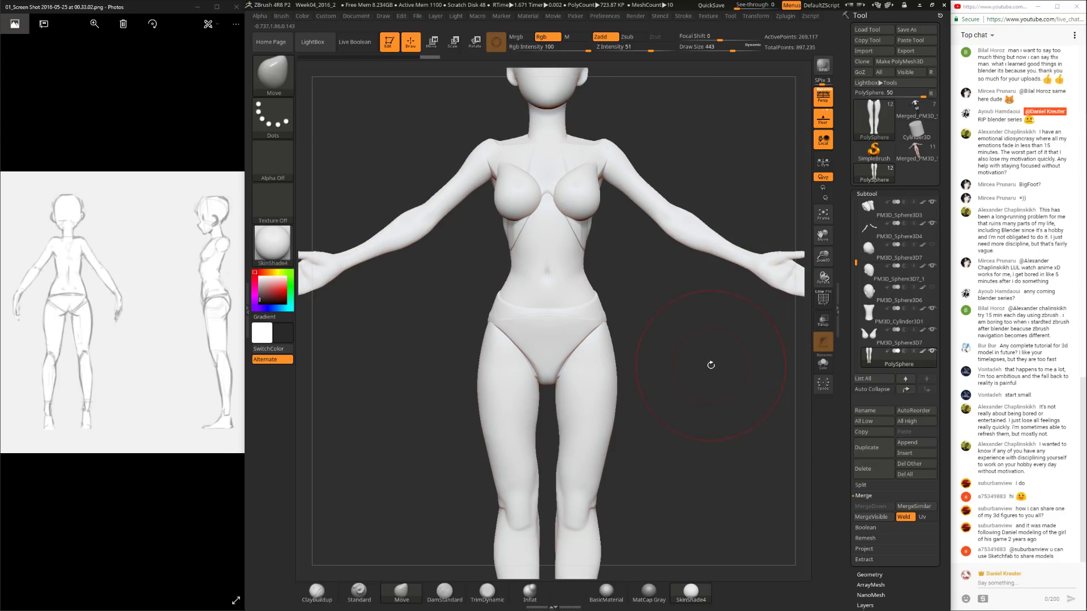
Step: Reduce the draw size to 321, refine the outer thigh contour, and check the whole figure's proportions from several angles
key("space")
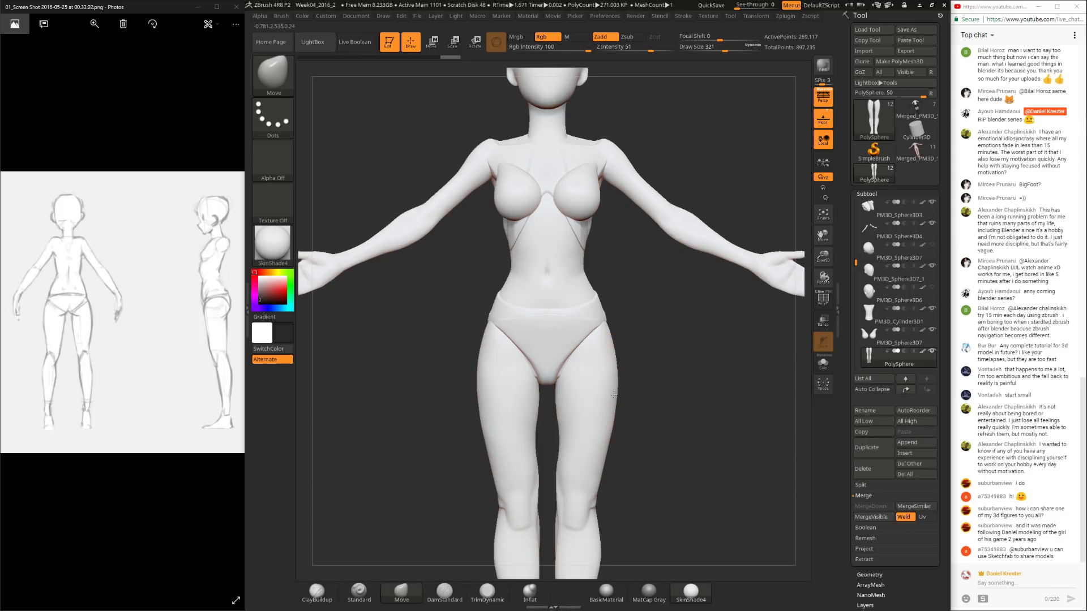
key("ctrl")
mouse_move(667, 439)
left_mouse_down("alt")
mouse_move(655, 449)
mouse_move(655, 436)
mouse_move(659, 453)
left_mouse_up("alt")
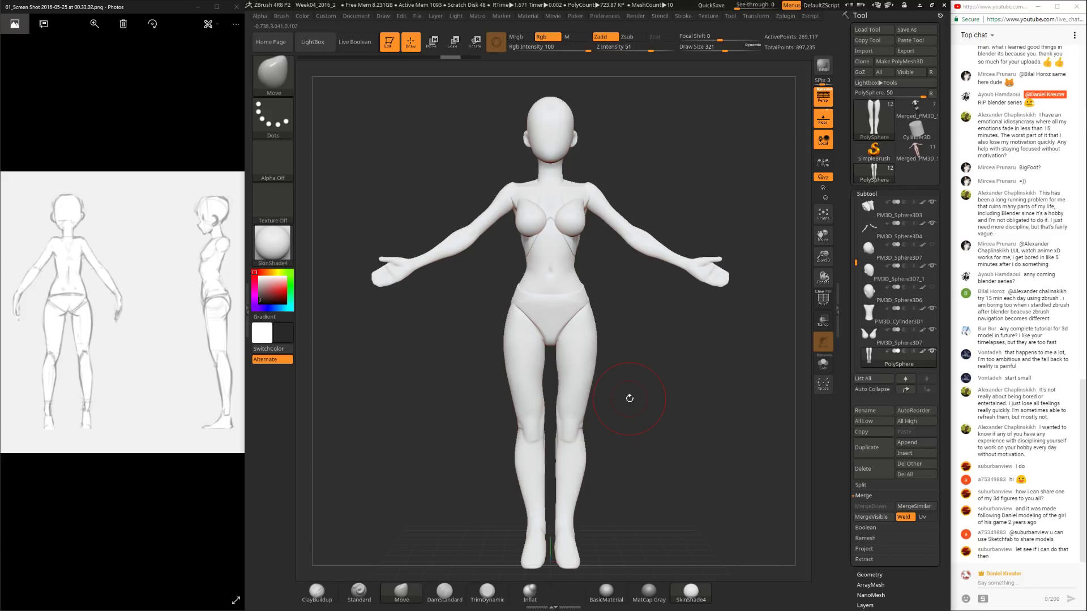
mouse_move(657, 399)
left_mouse_down()
mouse_move(670, 427)
mouse_move(671, 416)
mouse_move(650, 402)
mouse_move(653, 468)
mouse_move(648, 404)
left_mouse_up()
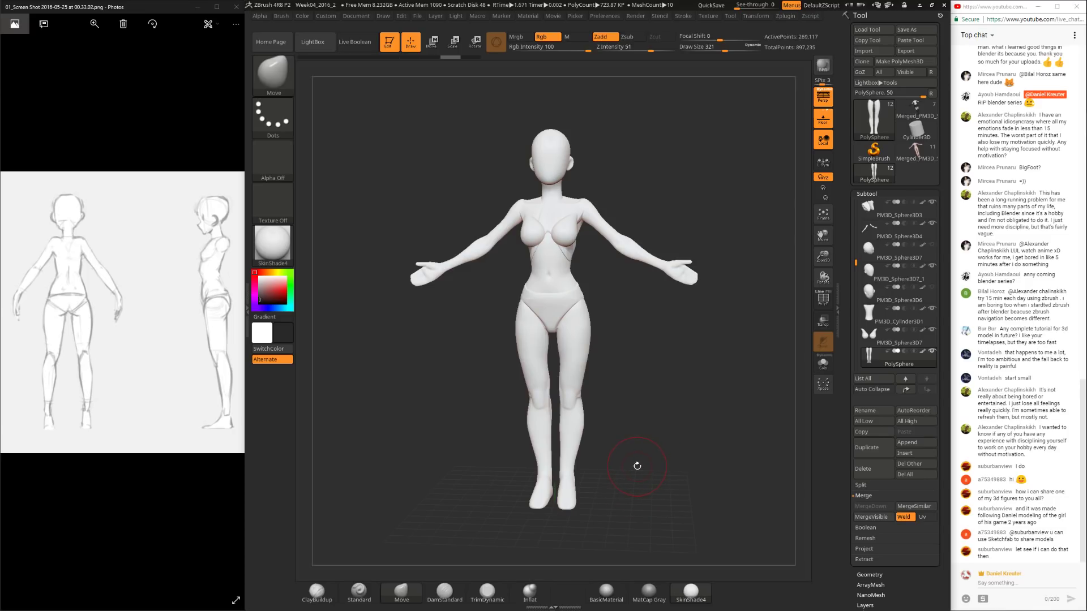
left_click_drag(635, 446, 620, 408)
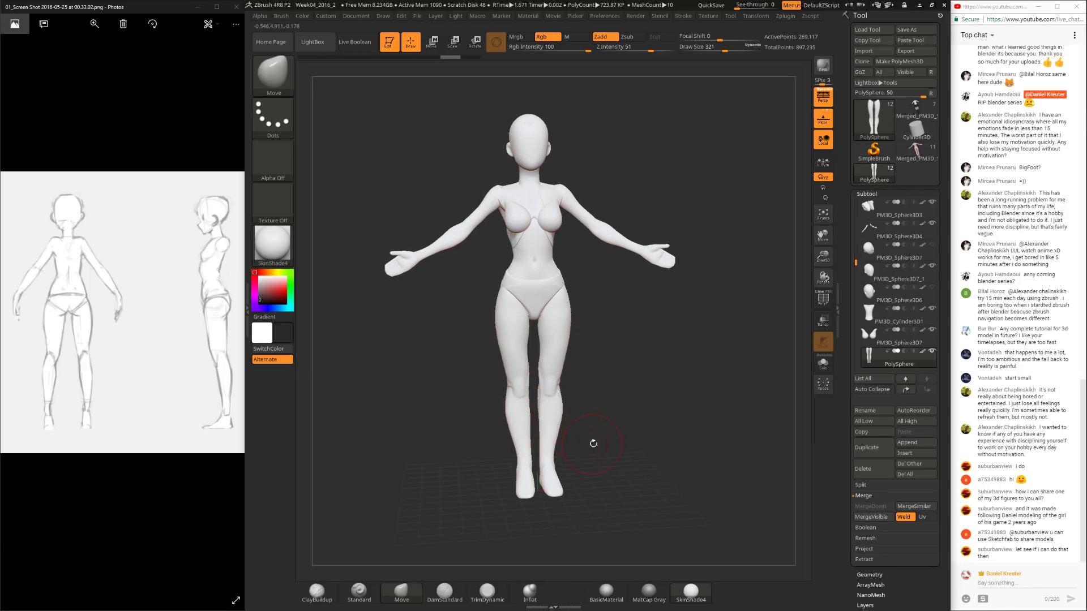
left_click_drag(600, 443, 604, 422)
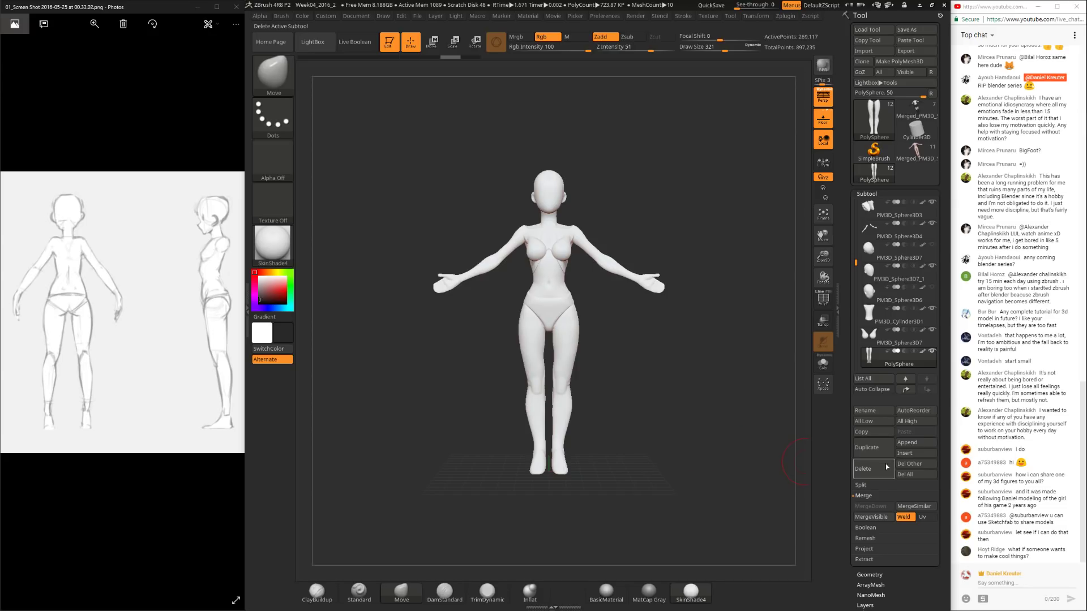
key("f")
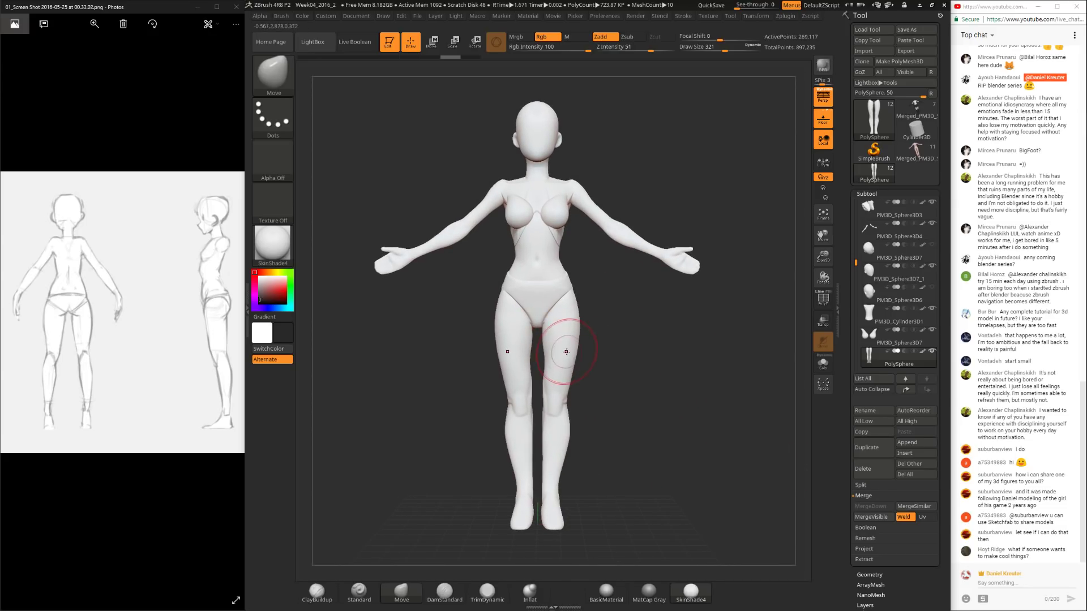
Step: Activate the transform gizmo on the legs and hide the head and neck subtools PM3D_Sphere3D7_1 and PM3D_Cylinder3D1
key("w")
left_click_drag(524, 339, 525, 339)
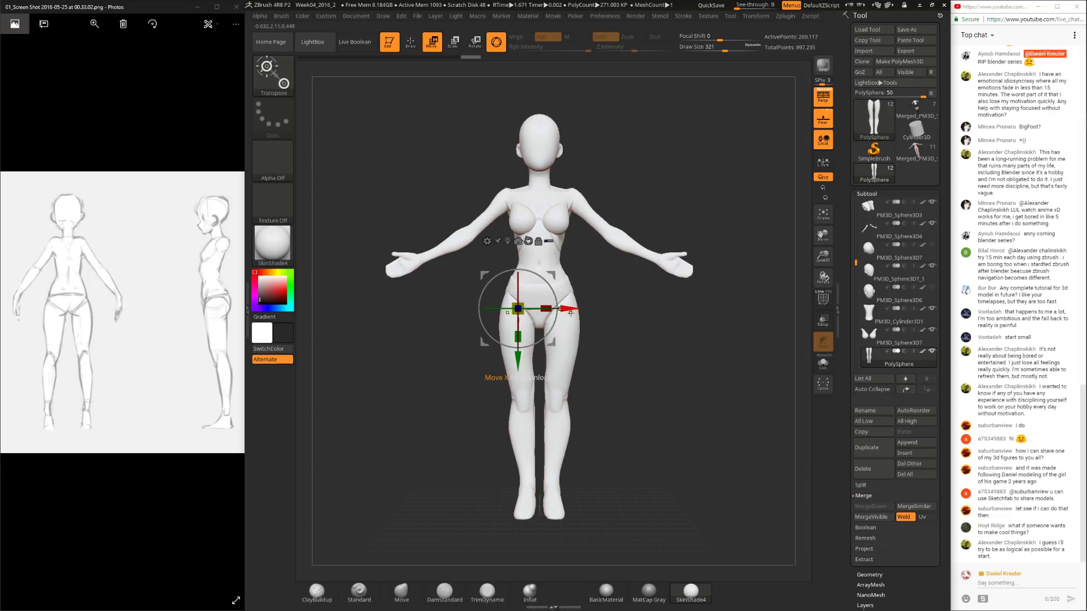
left_click_drag(566, 378, 617, 368)
left_click(927, 270)
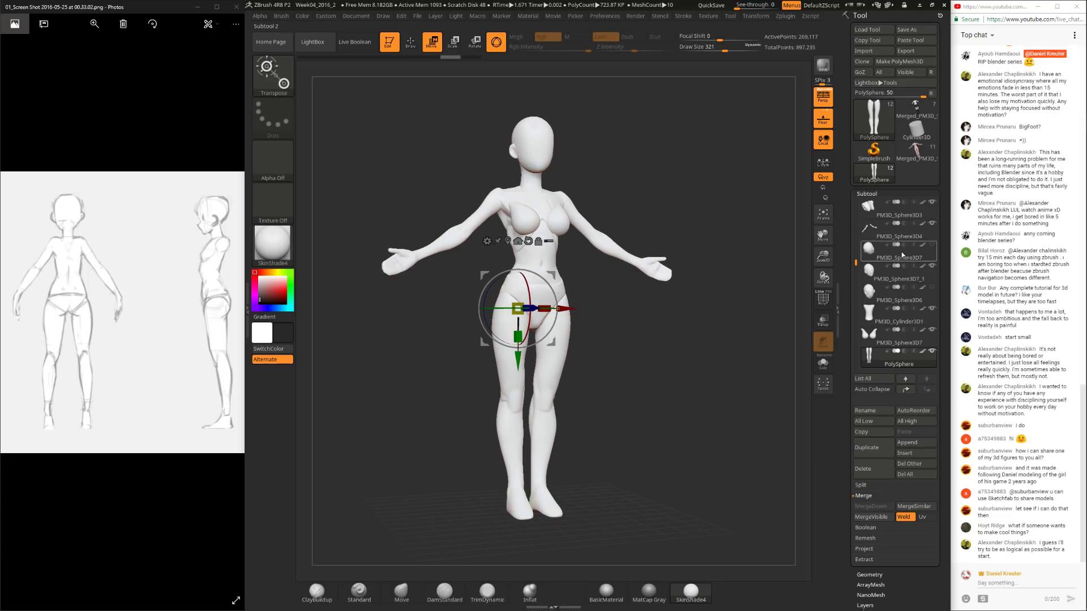
left_click(932, 267)
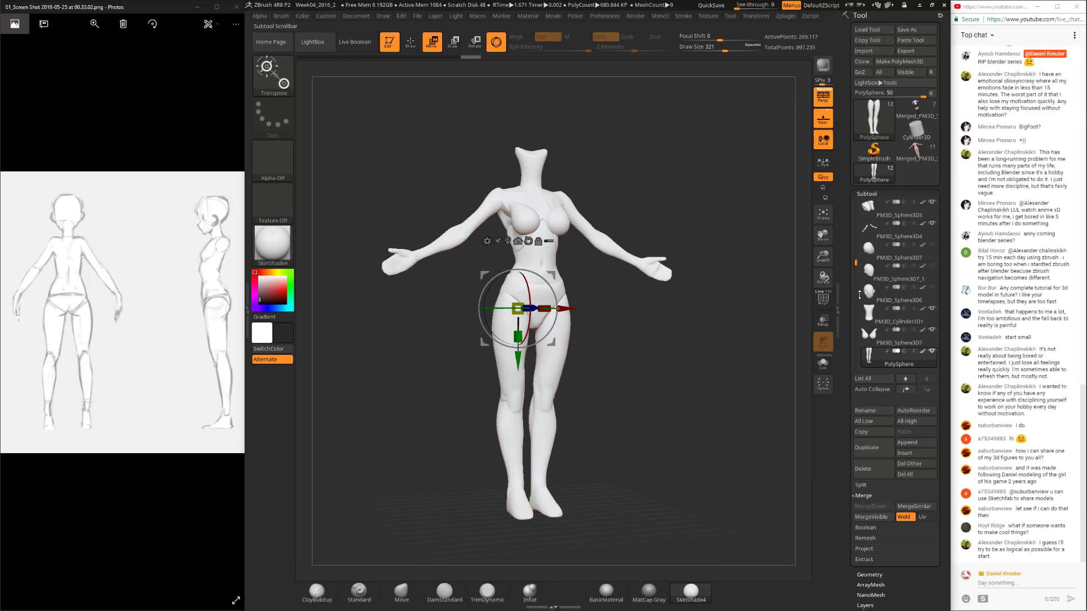
left_click(932, 309)
left_click_drag(622, 396, 612, 402, "shift")
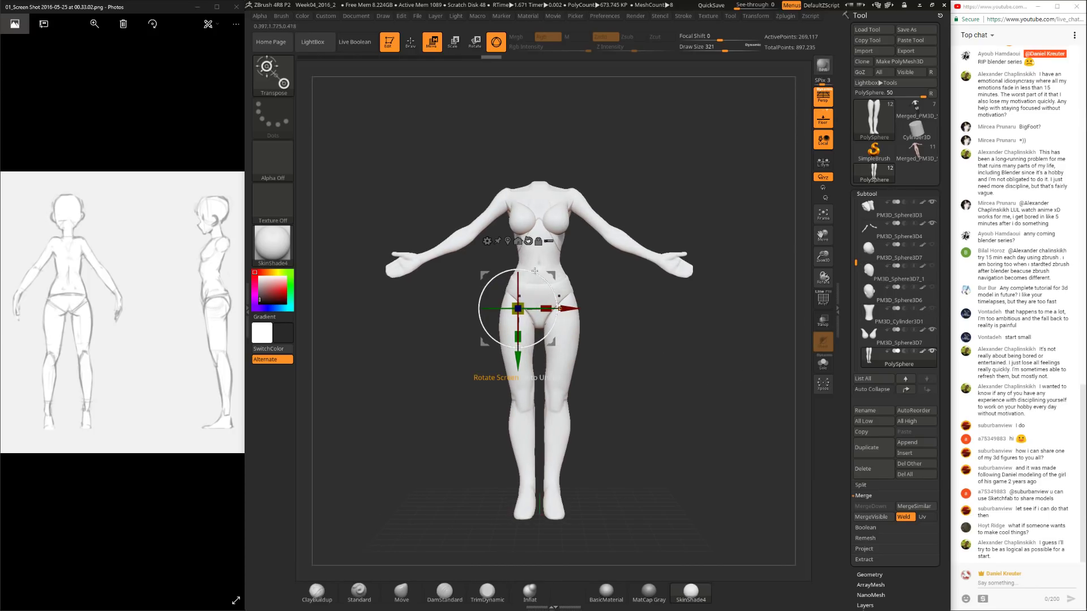
Step: Rotate both legs slightly outward from the hips with the gizmo so the feet stand apart as in the back-view sketch
mouse_move(180, 169)
left_mouse_down()
mouse_move(160, 215)
mouse_move(107, 220)
mouse_move(83, 267)
mouse_move(60, 253)
left_mouse_up()
mouse_move(121, 345)
left_mouse_down()
mouse_move(173, 367)
mouse_move(98, 356)
mouse_move(90, 279)
mouse_move(151, 317)
mouse_move(136, 329)
mouse_move(106, 309)
left_mouse_up()
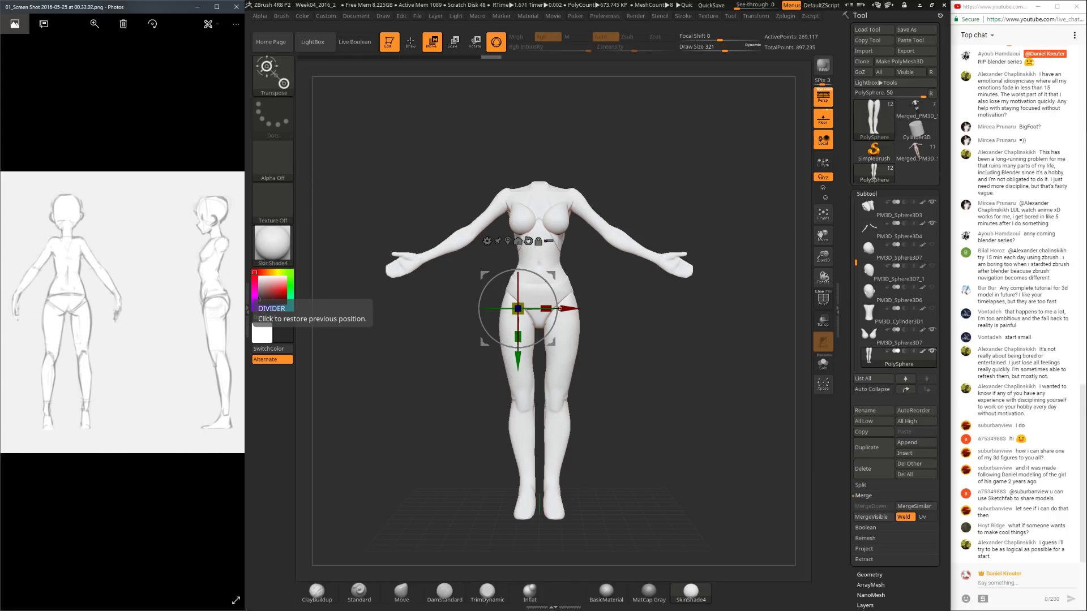
left_click_drag(546, 309, 568, 289)
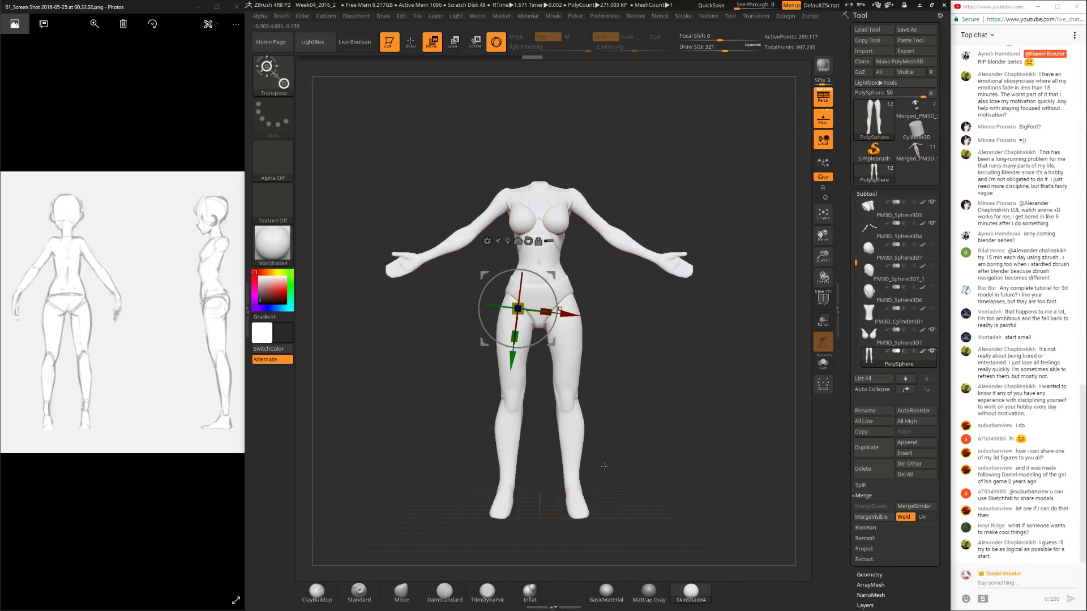
Step: Mask both legs down to the ankles with a topological transpose mask, leaving only the feet unmasked
left_click_drag(640, 438, 651, 384, "alt")
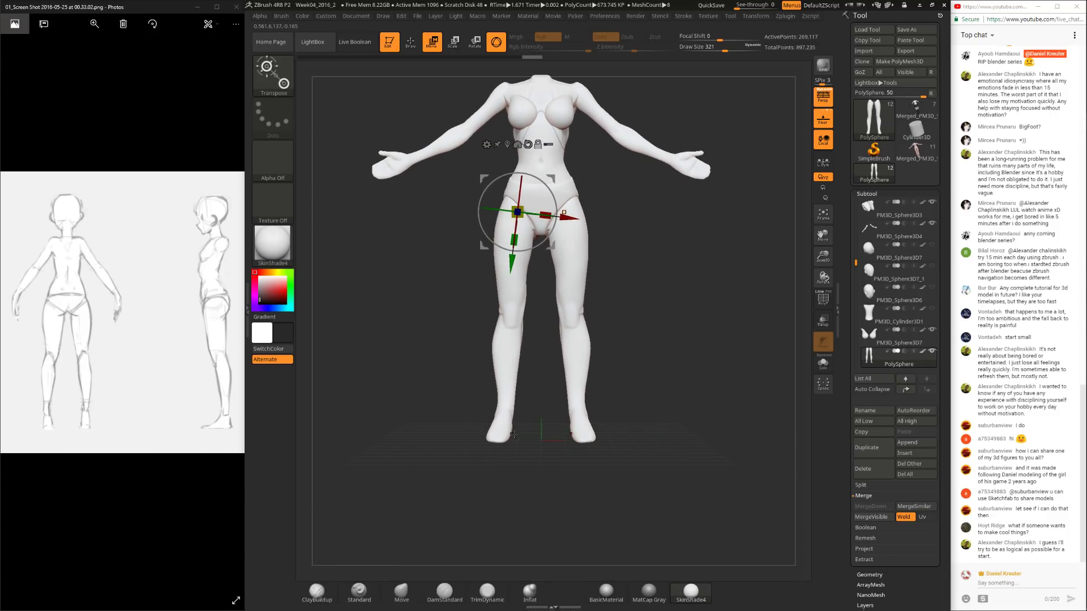
left_click_drag(512, 435, 511, 406, "alt")
key("q")
key("shift")
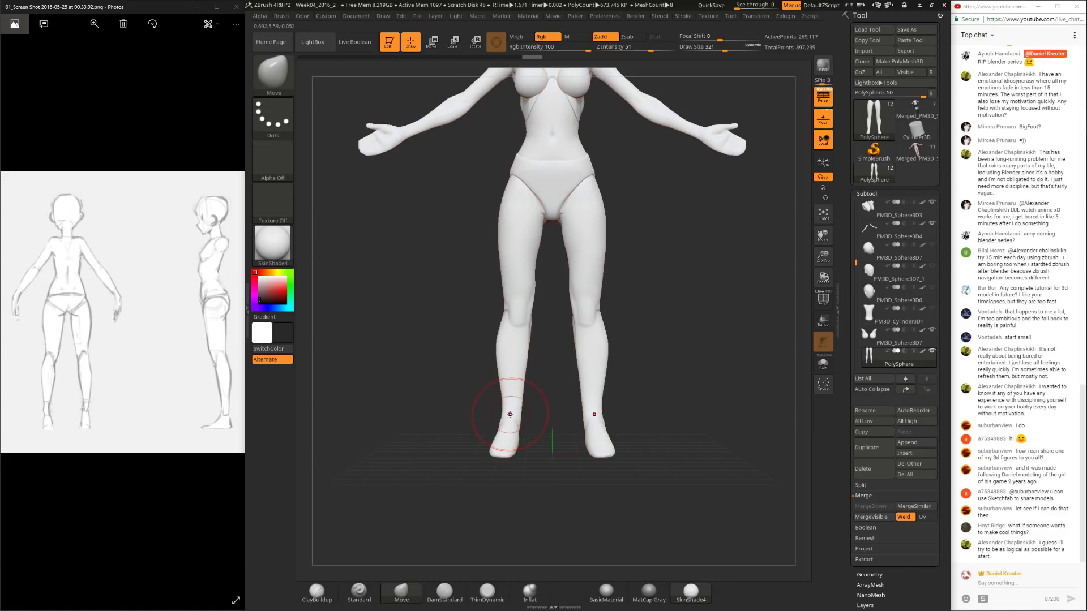
key("w")
left_click(510, 419, "ctrl")
mouse_move(600, 397)
left_mouse_down()
mouse_move(634, 375)
mouse_move(612, 377)
mouse_move(634, 376)
mouse_move(611, 378)
mouse_move(614, 397)
mouse_move(589, 398)
left_mouse_up()
Step: Redo the leg mask so its edge sits slightly higher above the ankles, with the gizmo placed at the ankle
left_click(648, 355)
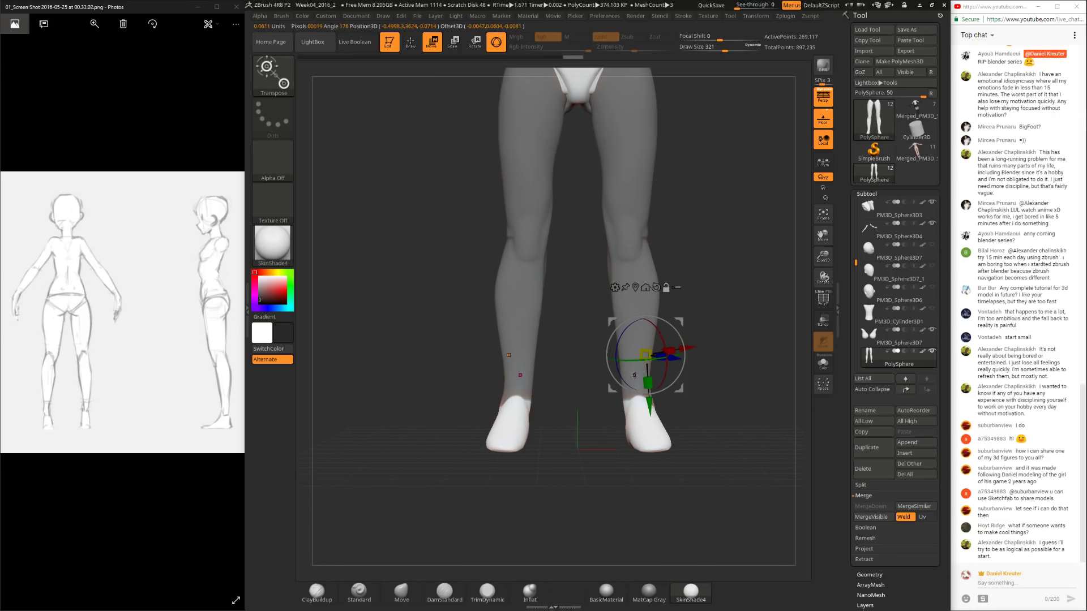
left_click(522, 377)
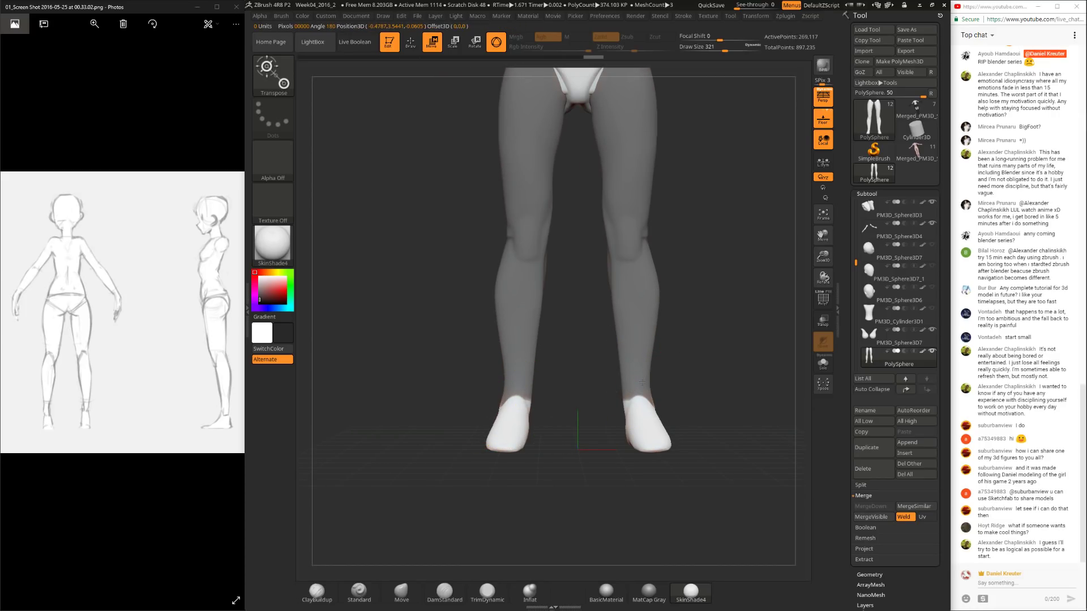
left_click(634, 378)
left_click_drag(665, 368, 511, 381)
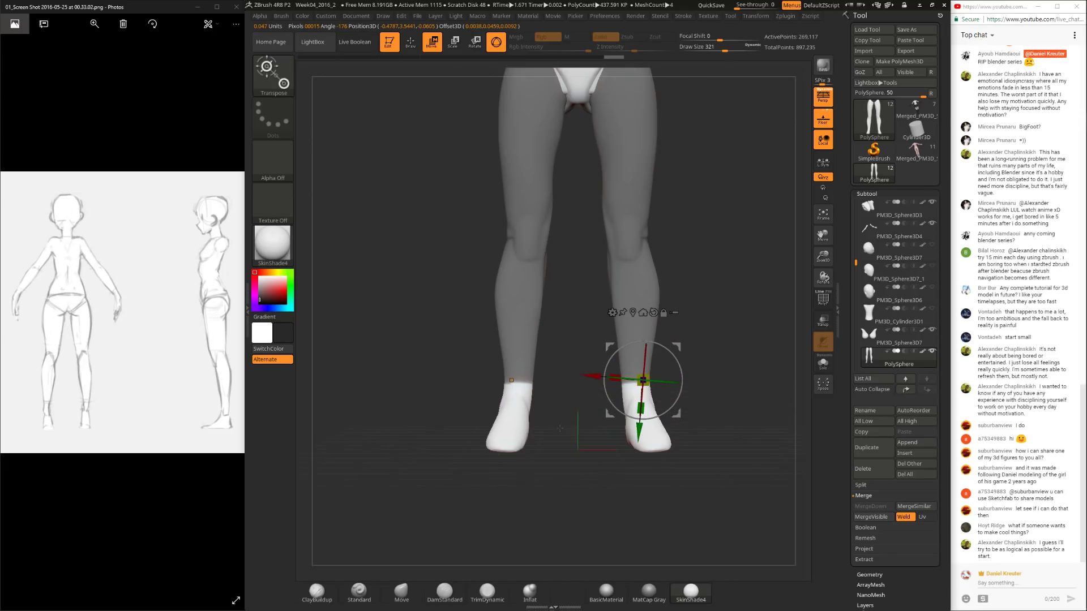
Step: Bring the unmasked feet slightly inward at the ankles with the gizmo, and clear the mask from the legs
left_click(517, 382)
left_click_drag(555, 364, 566, 391)
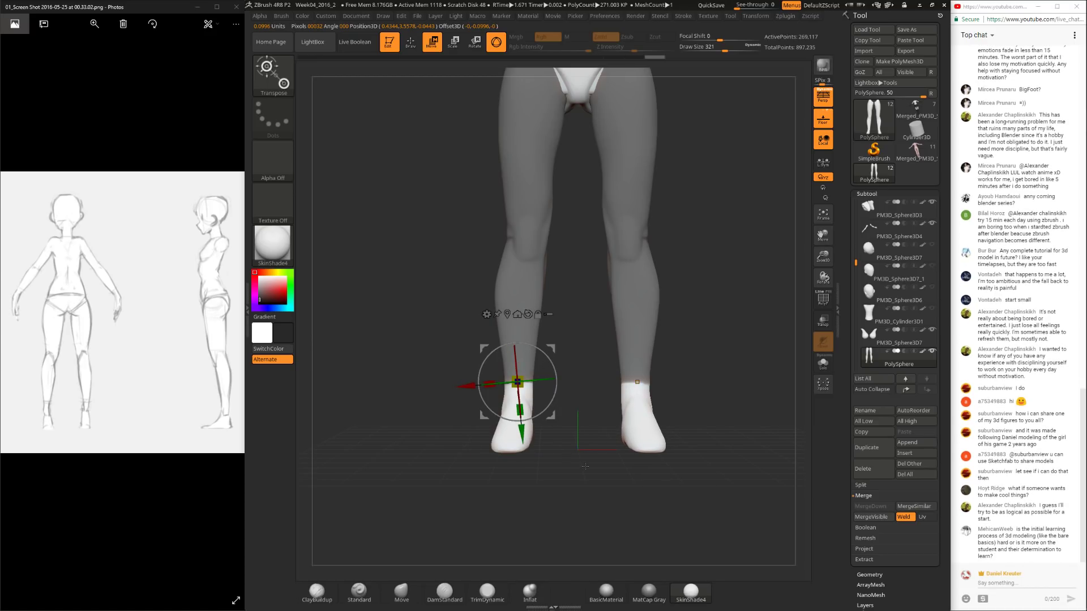
mouse_move(584, 478)
left_mouse_down("ctrl")
mouse_move(674, 431)
mouse_move(667, 415)
left_mouse_up("ctrl")
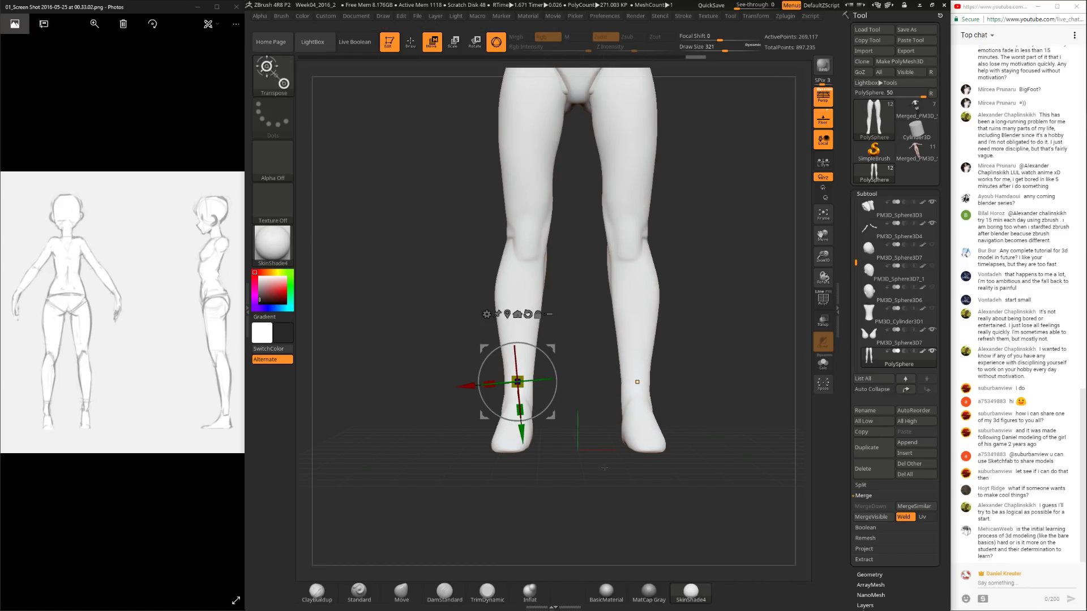
Step: Return to Draw mode, undo back to the masked legs, and clear the leg mask again
key("q")
key("space")
left_click_drag(531, 383, 527, 383)
key("ctrl+z")
key("ctrl+z")
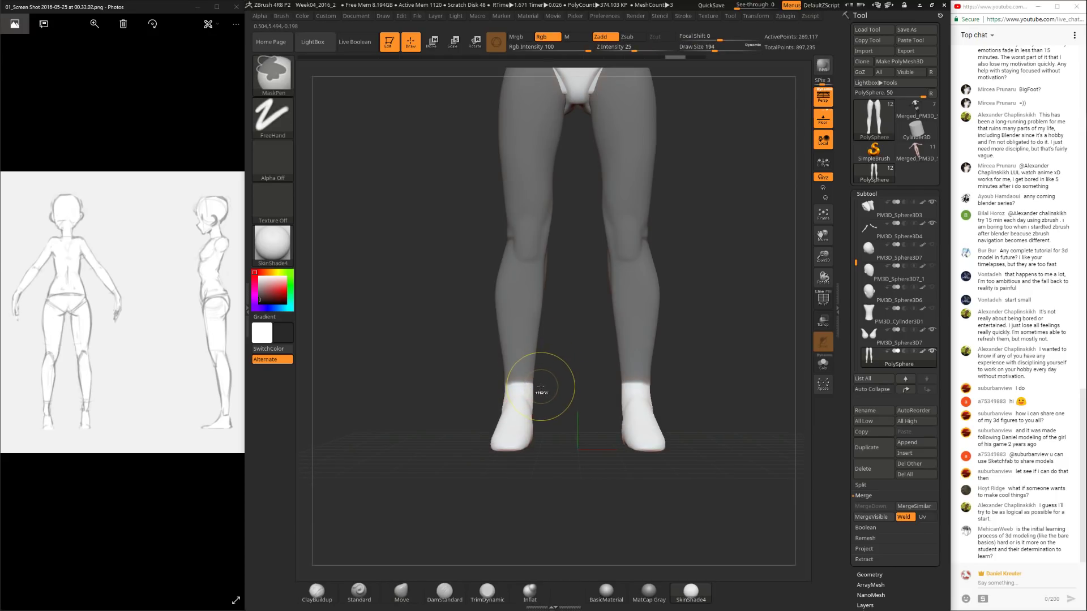
key("ctrl")
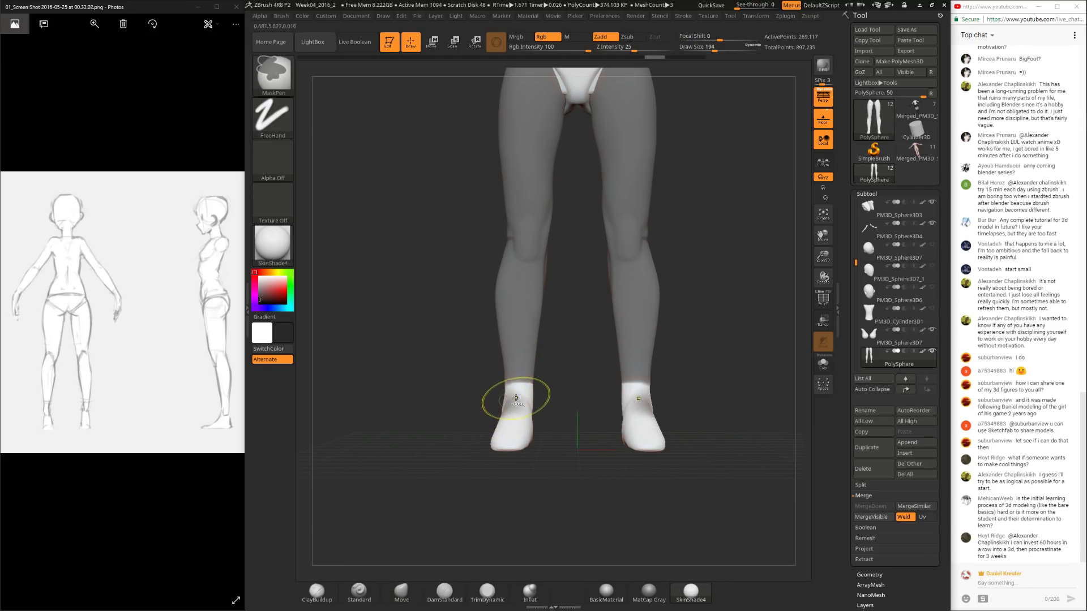
left_click_drag(454, 449, 500, 471, "ctrl")
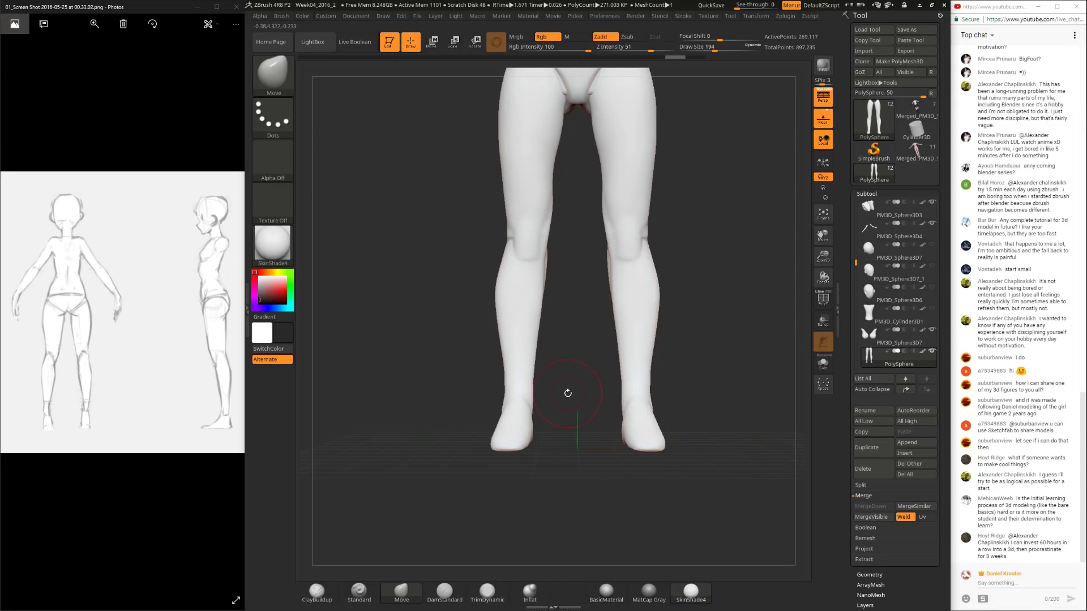
Step: Touch up the volume of the lower legs with the ClayBuildup brush at draw size 140
left_click_drag(570, 392, 560, 430)
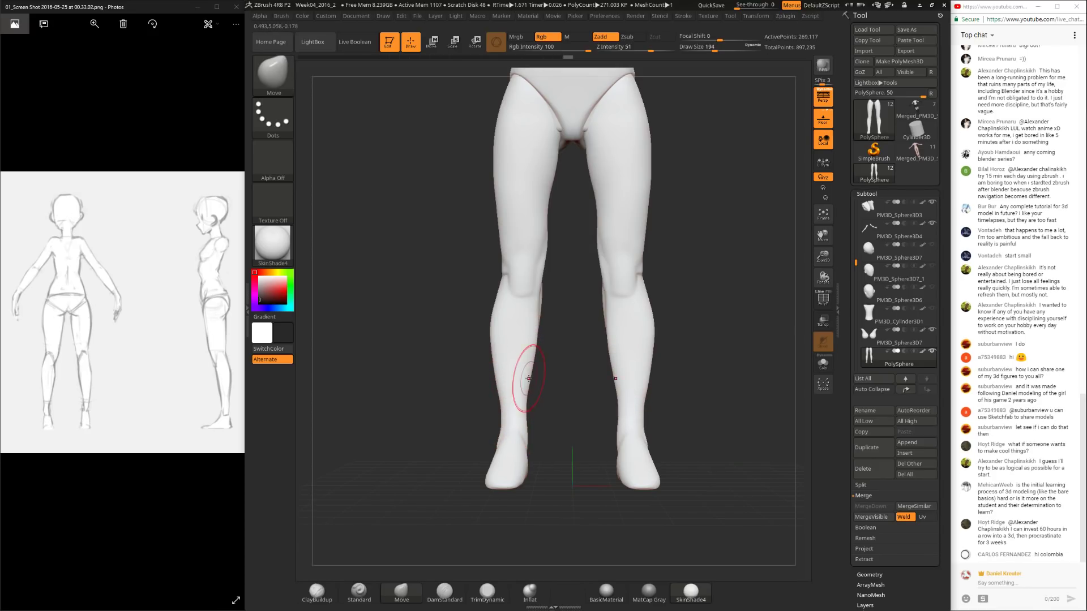
key("space")
mouse_move(548, 304)
left_mouse_down()
mouse_move(515, 306)
mouse_move(567, 317)
left_mouse_up()
key("b")
key("c")
key("b")
mouse_move(583, 382)
left_mouse_down()
mouse_move(578, 360)
mouse_move(519, 415)
left_mouse_up()
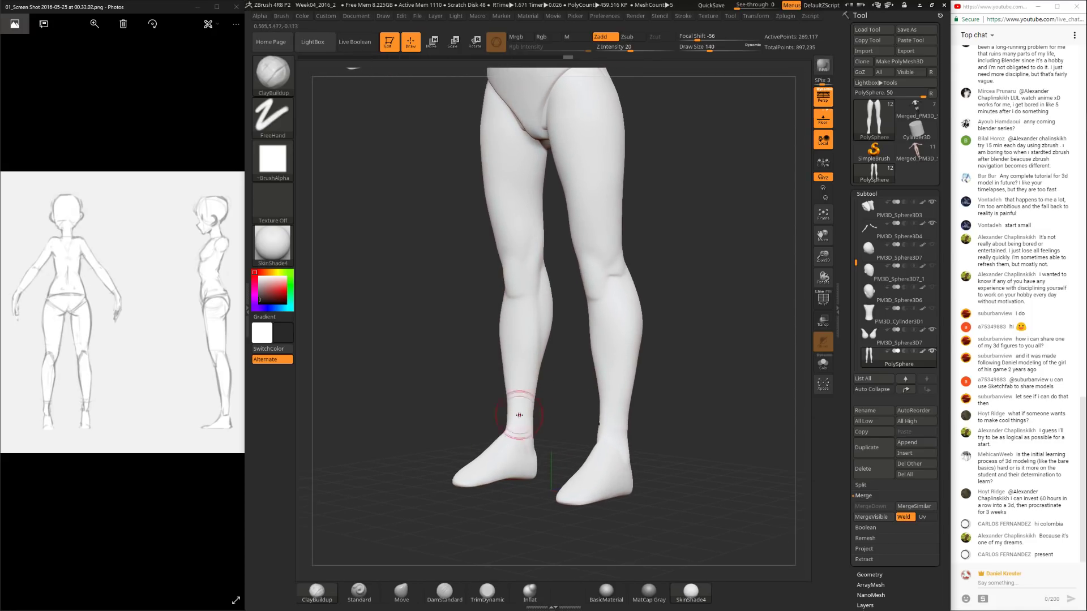
left_click(487, 602)
left_click(327, 588)
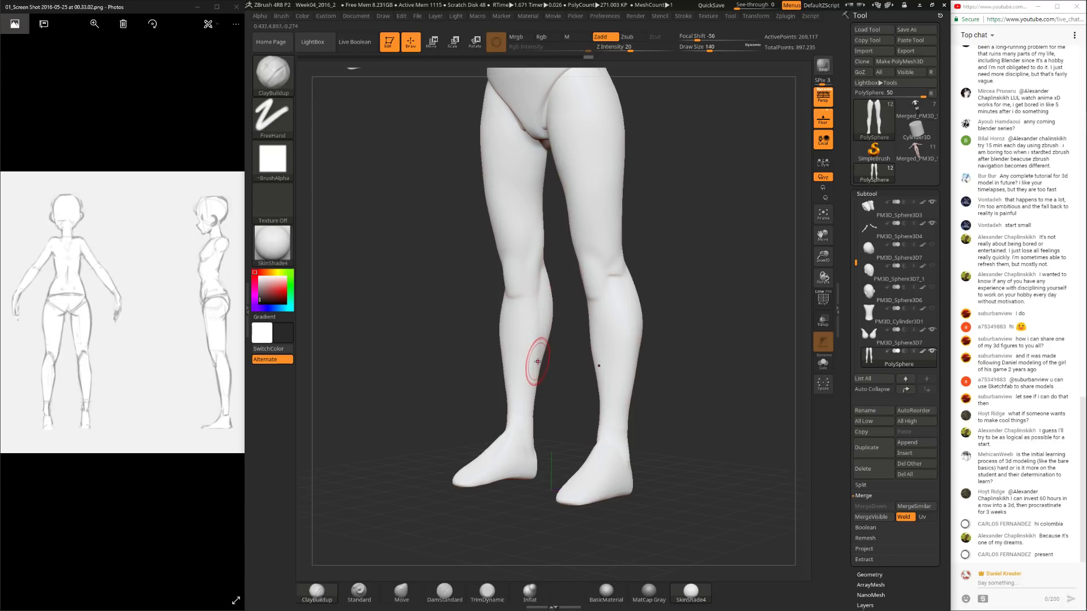
Step: Flatten the shins below the knees with the TrimDynamic brush at draw size 224, and smooth the trimmed surface
left_click(488, 592)
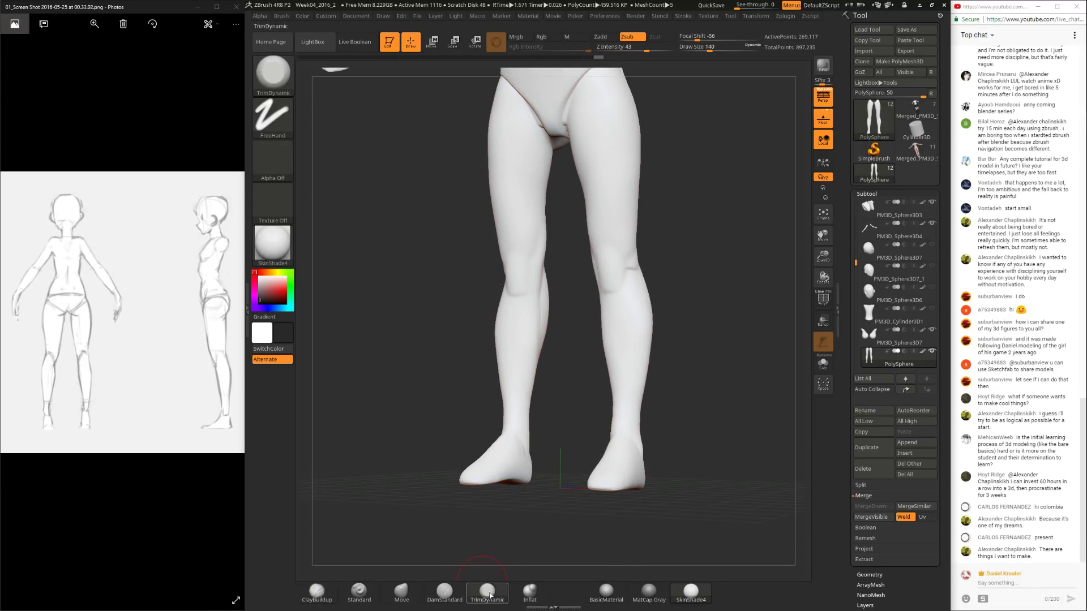
key("space")
left_click(534, 315)
left_click_drag(531, 327, 530, 361)
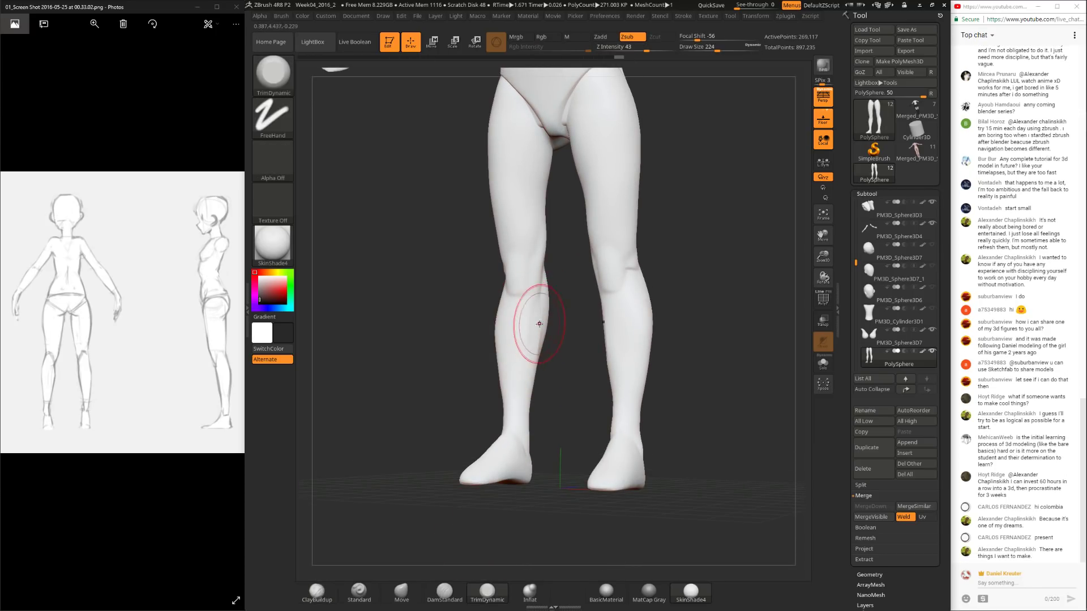
key("shift")
left_click_drag(541, 321, 536, 366, "shift")
left_click_drag(496, 429, 323, 424)
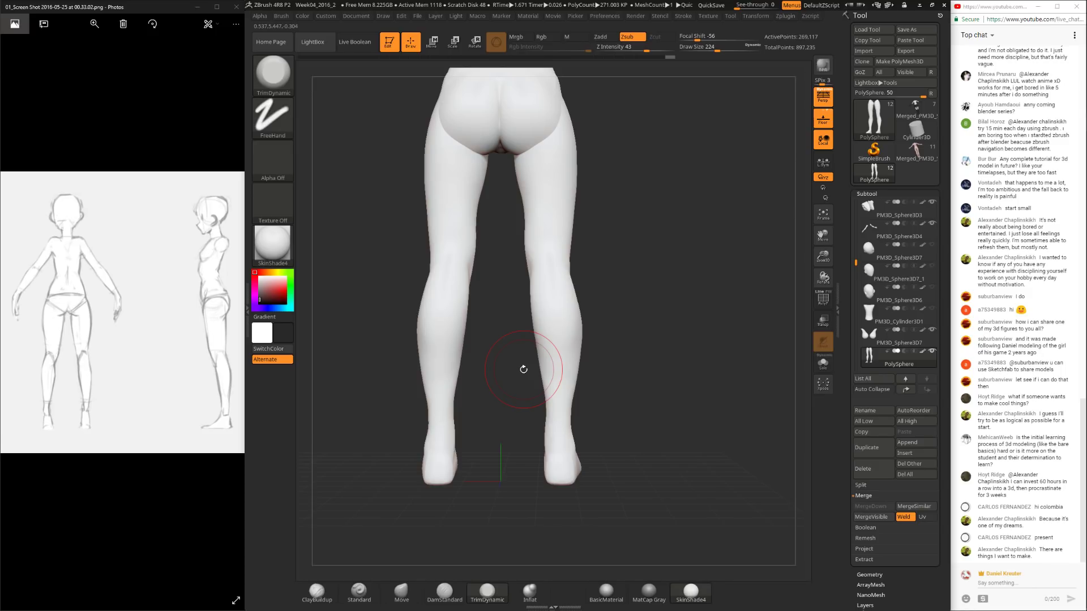
Step: Refine the lower-leg silhouette with the Move brush at draw size 140, checking it against the whole figure
left_click(402, 591)
key("space")
mouse_move(584, 412)
left_mouse_down()
mouse_move(606, 430)
mouse_move(566, 351)
mouse_move(649, 253)
mouse_move(702, 235)
mouse_move(612, 356)
mouse_move(796, 265)
mouse_move(722, 365)
mouse_move(701, 358)
mouse_move(673, 447)
mouse_move(677, 243)
mouse_move(686, 354)
mouse_move(691, 308)
mouse_move(714, 340)
mouse_move(792, 286)
left_mouse_up()
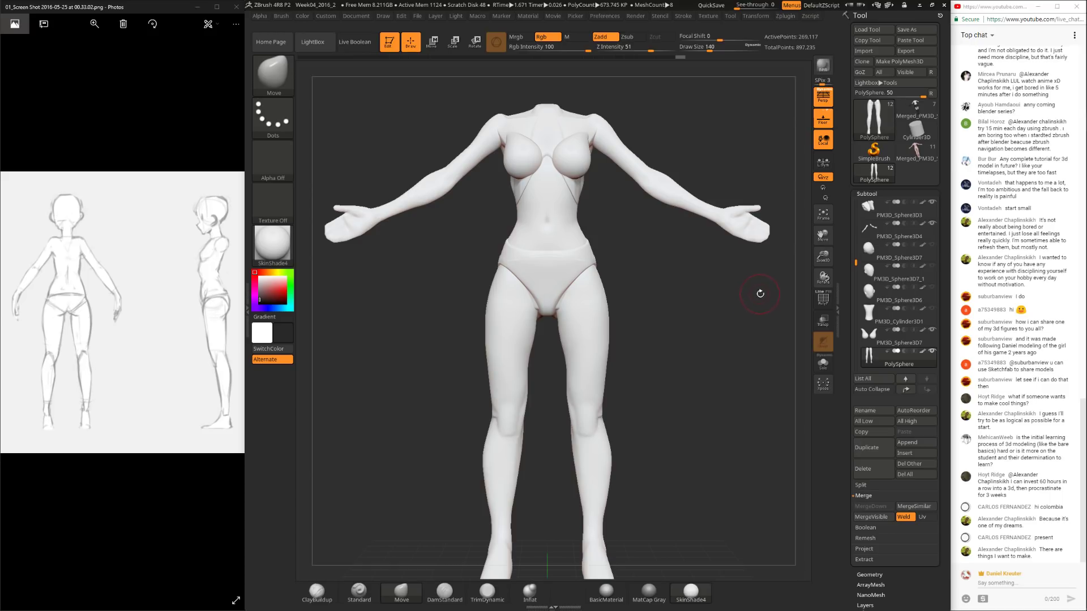
left_click_drag(719, 349, 727, 379)
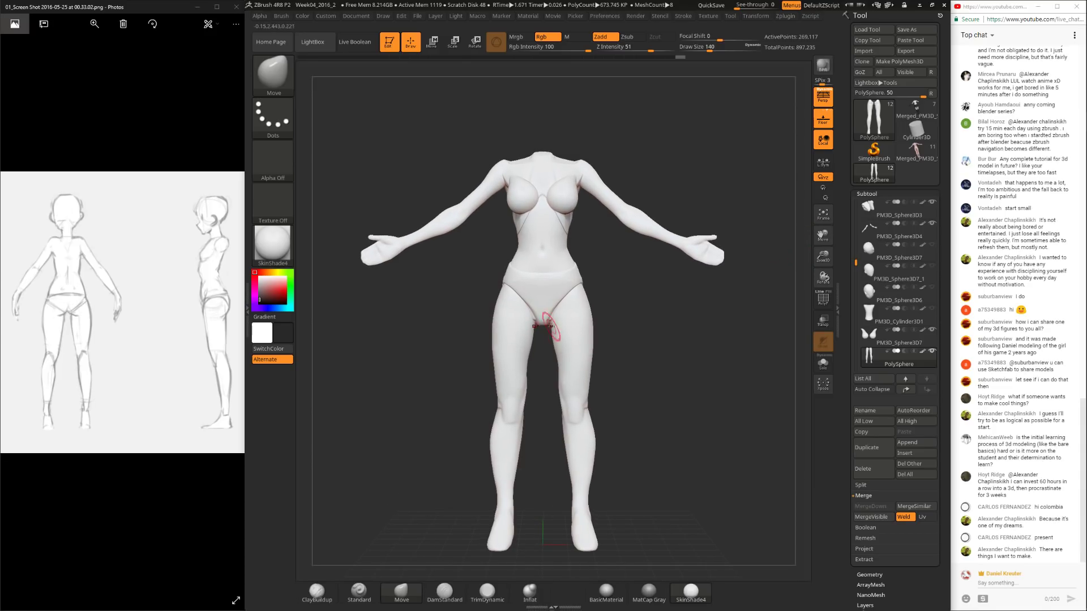
left_click_drag(680, 312, 604, 356, "alt")
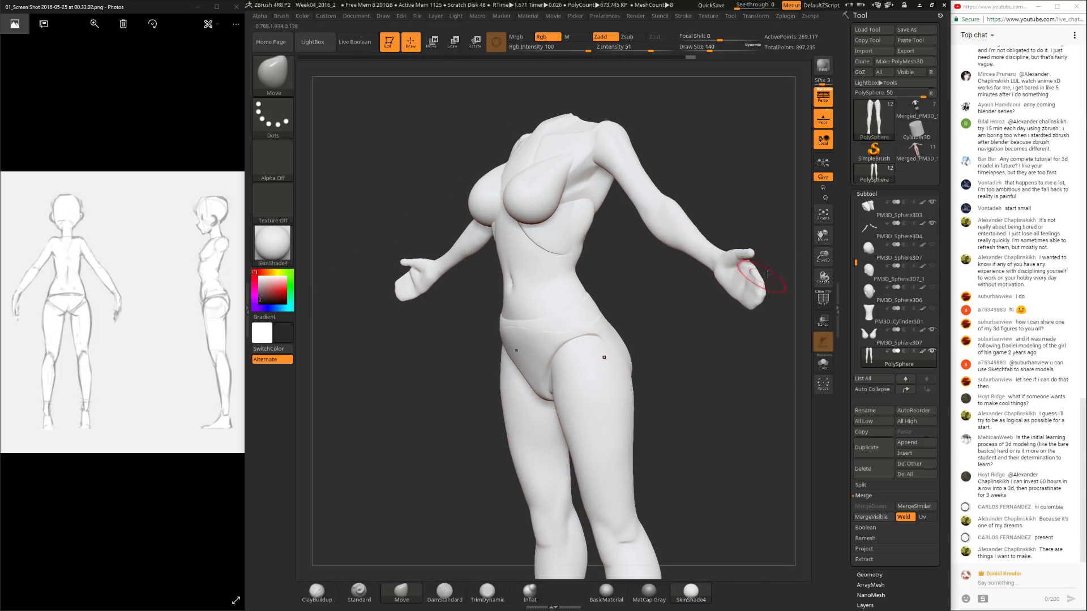
Step: Select the ribcage subtool PolySphere and reshape its side with the Move brush at draw sizes 601 and 386
left_click_drag(853, 239, 846, 190)
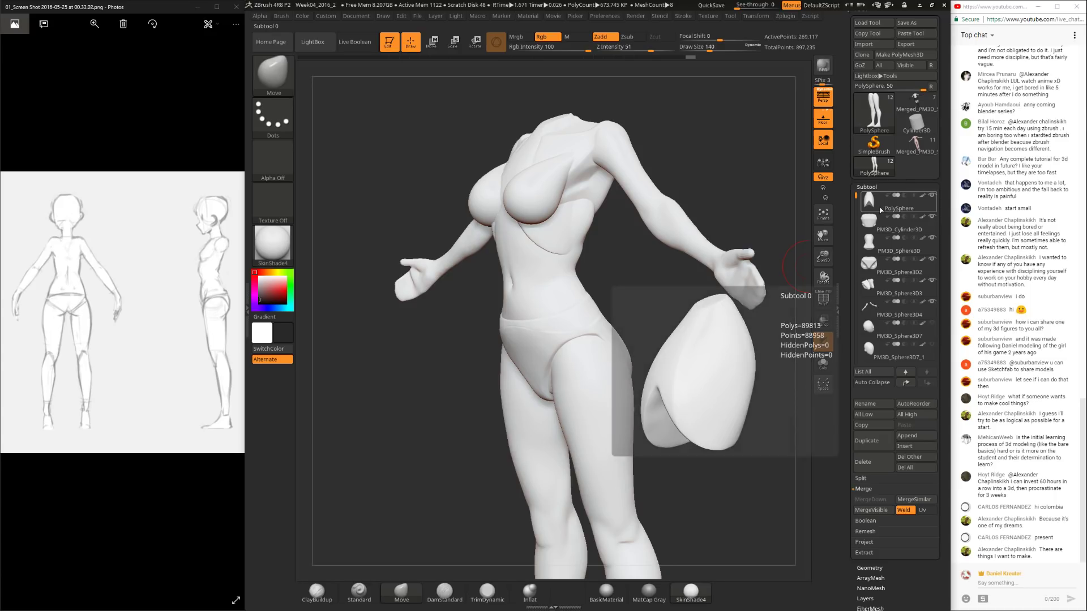
key("space")
left_click_drag(582, 240, 614, 240)
left_click(601, 210, "alt")
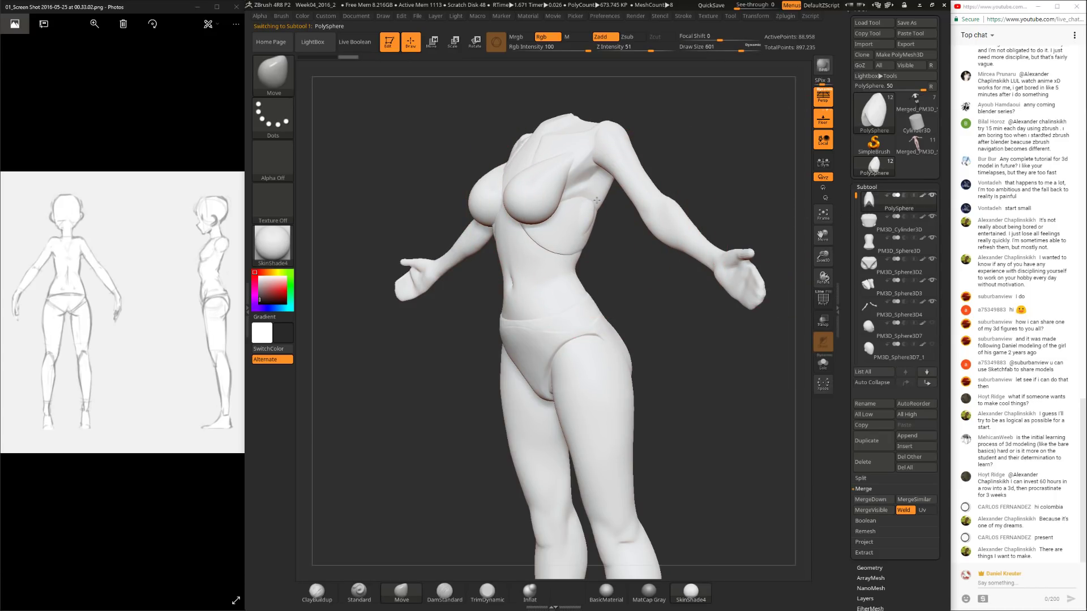
left_click_drag(597, 201, 589, 195)
mouse_move(589, 195)
right_mouse_down()
mouse_move(566, 198)
mouse_move(605, 204)
right_mouse_up()
key("space")
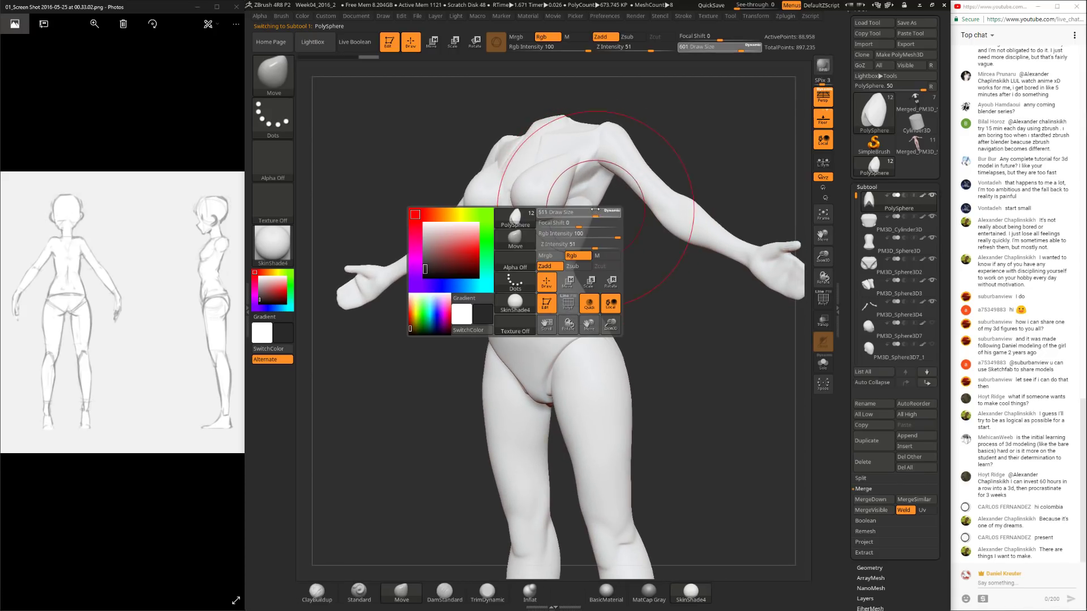
left_click_drag(602, 217, 589, 217)
right_click_drag(604, 205, 599, 196)
Step: Examine the torso and leg proportions from the side, three-quarter and front views against the reference sketches
right_click_drag(736, 232, 663, 241)
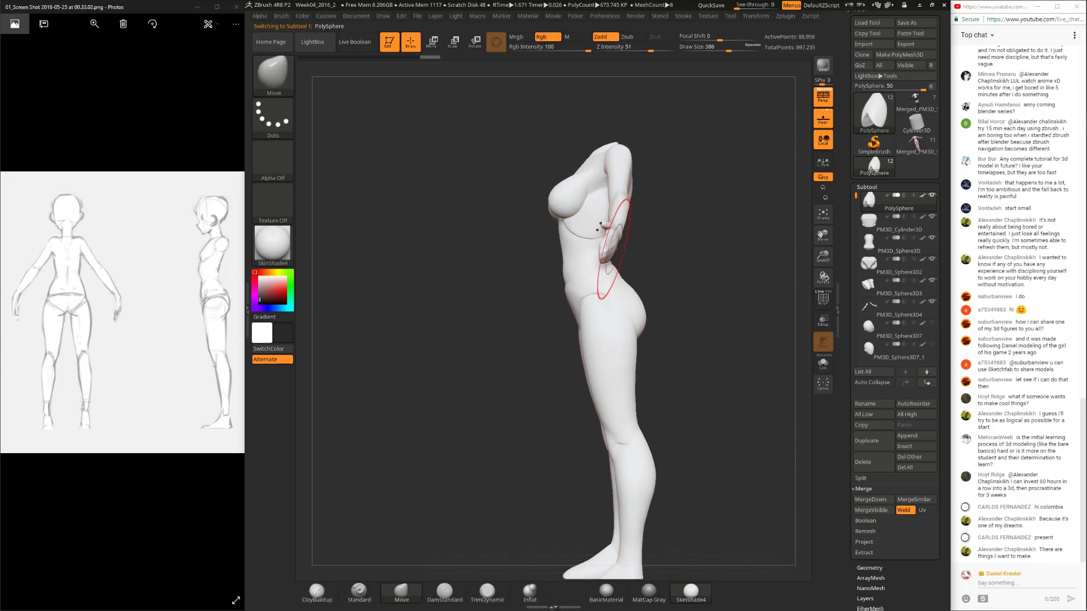
right_click_drag(675, 287, 682, 337)
key("f")
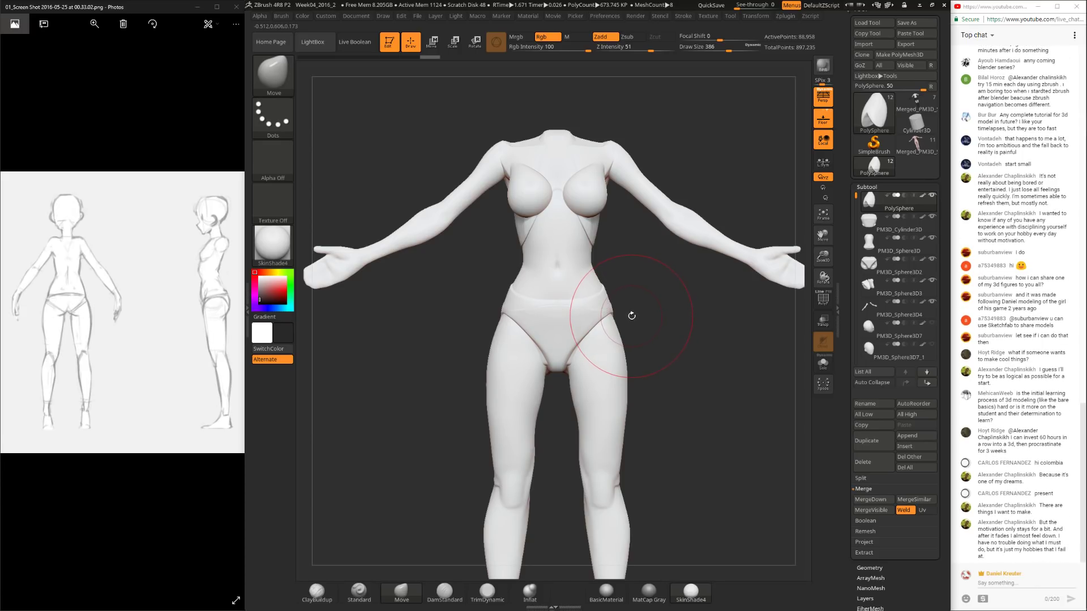
right_click_drag(665, 284, 630, 297)
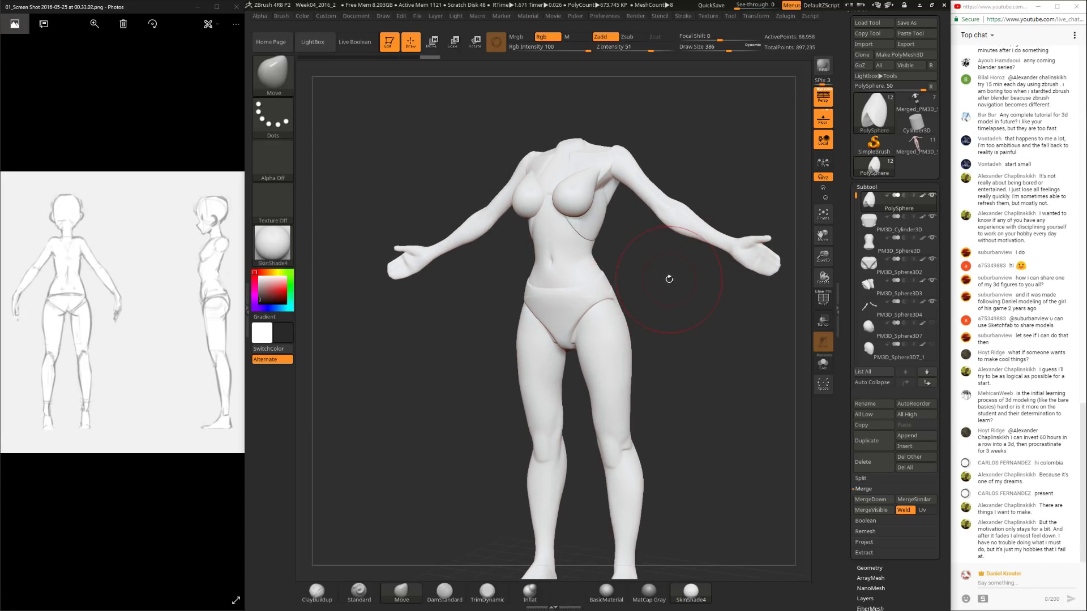
mouse_move(686, 288)
right_mouse_down()
mouse_move(691, 279)
mouse_move(695, 293)
right_mouse_up()
right_click_drag(755, 318, 669, 364)
mouse_move(701, 316)
right_mouse_down("ctrl")
mouse_move(661, 334)
mouse_move(664, 315)
mouse_move(654, 325)
right_mouse_up("ctrl")
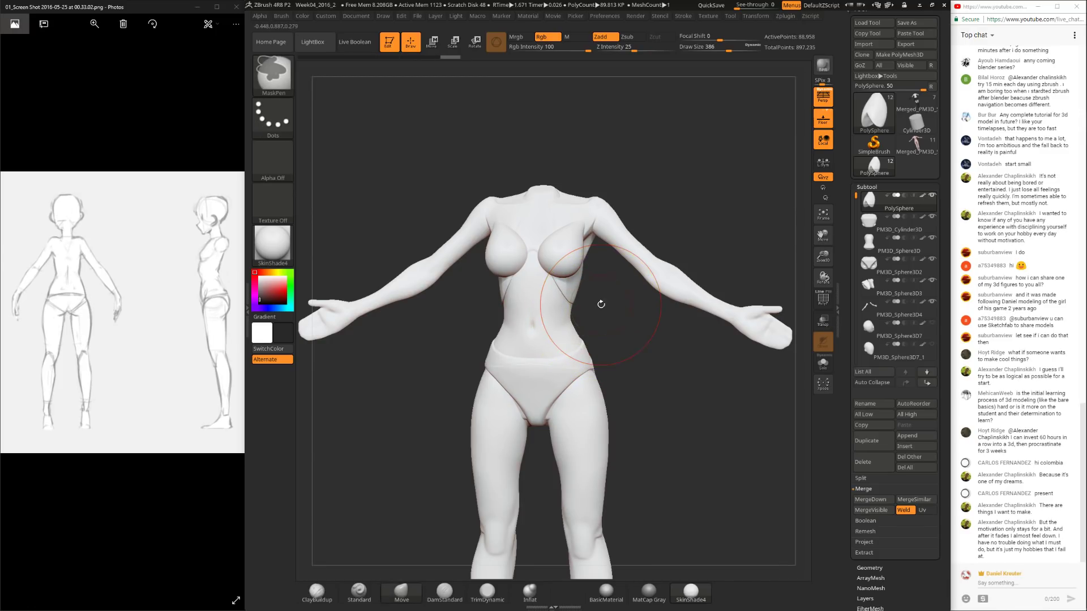
left_click_drag(735, 270, 773, 238)
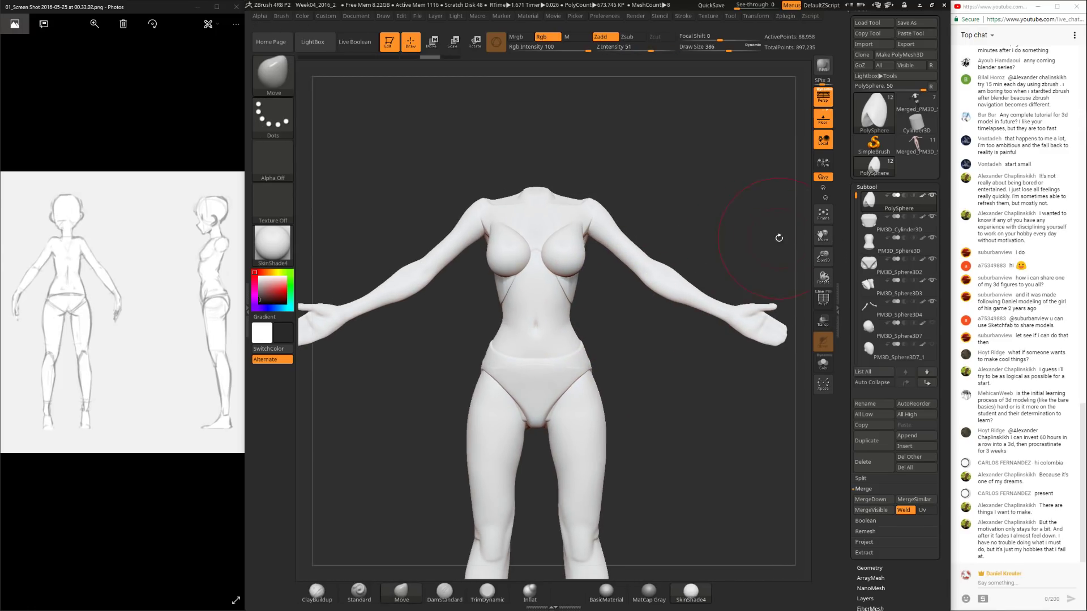
Step: Select the upper-torso subtool PM3D_Sphere3D3 and reshape the shoulder area with the Move brush at draw sizes 744 and 526
left_click_drag(849, 222, 852, 239)
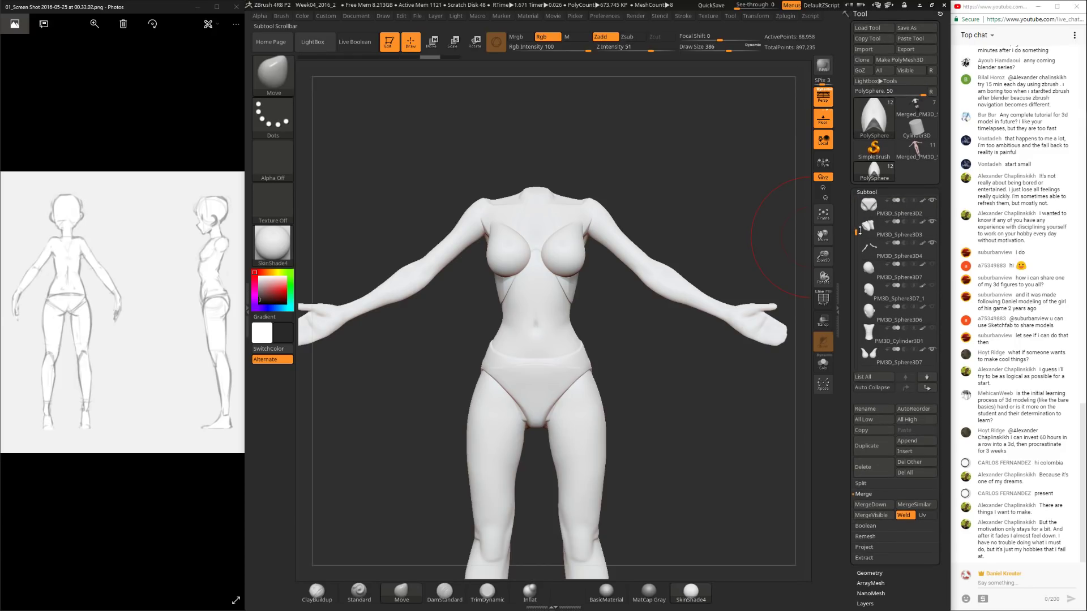
left_click(869, 229)
key("space")
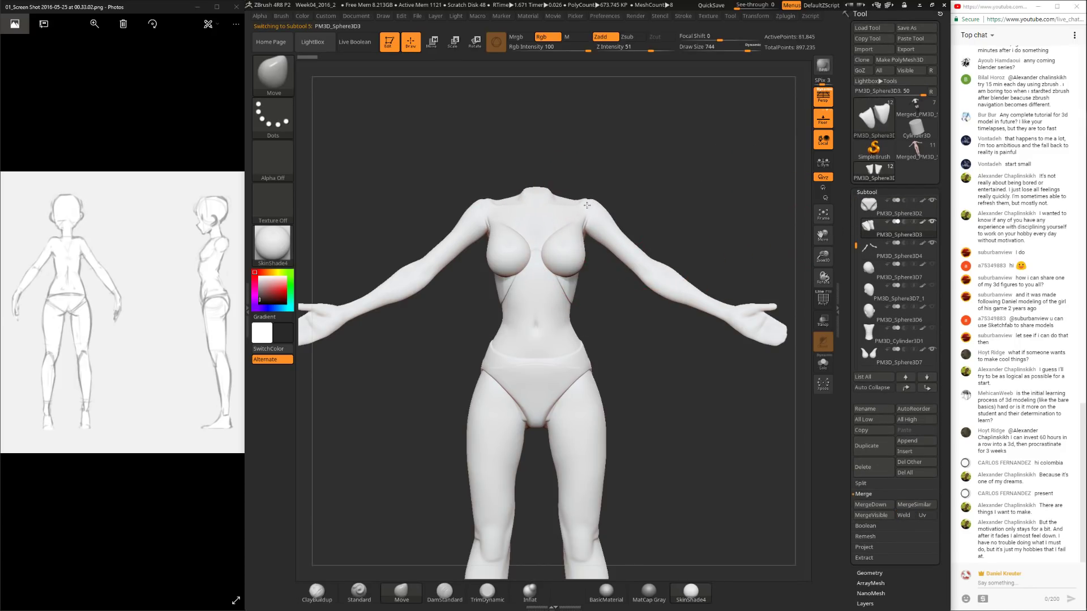
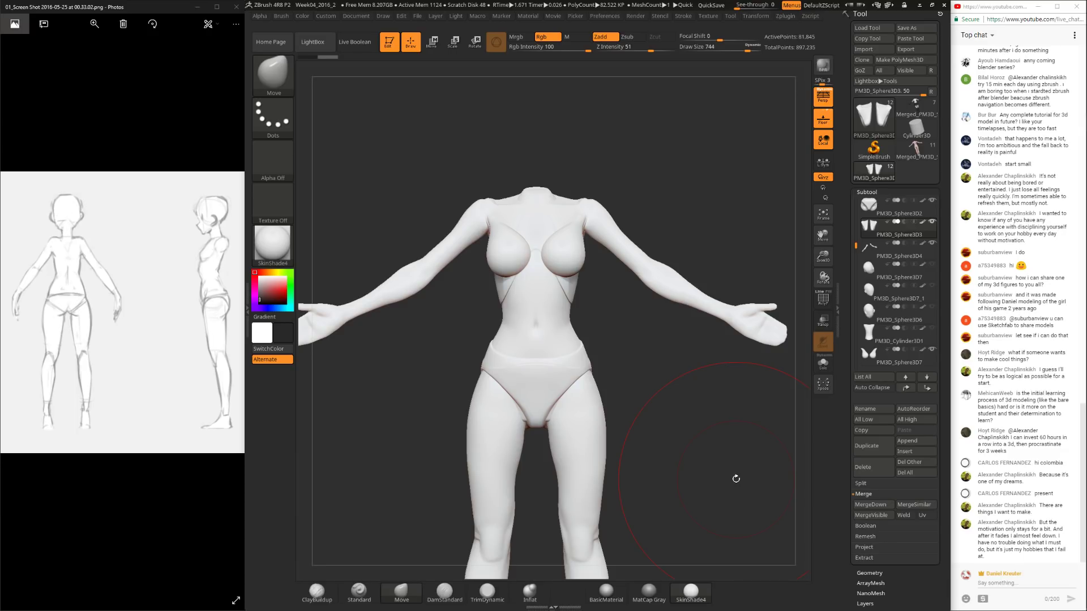
left_click_drag(661, 330, 575, 371)
mouse_move(522, 189)
left_mouse_down()
mouse_move(537, 182)
mouse_move(559, 251)
mouse_move(602, 258)
mouse_move(609, 206)
mouse_move(593, 209)
left_mouse_up()
key("space")
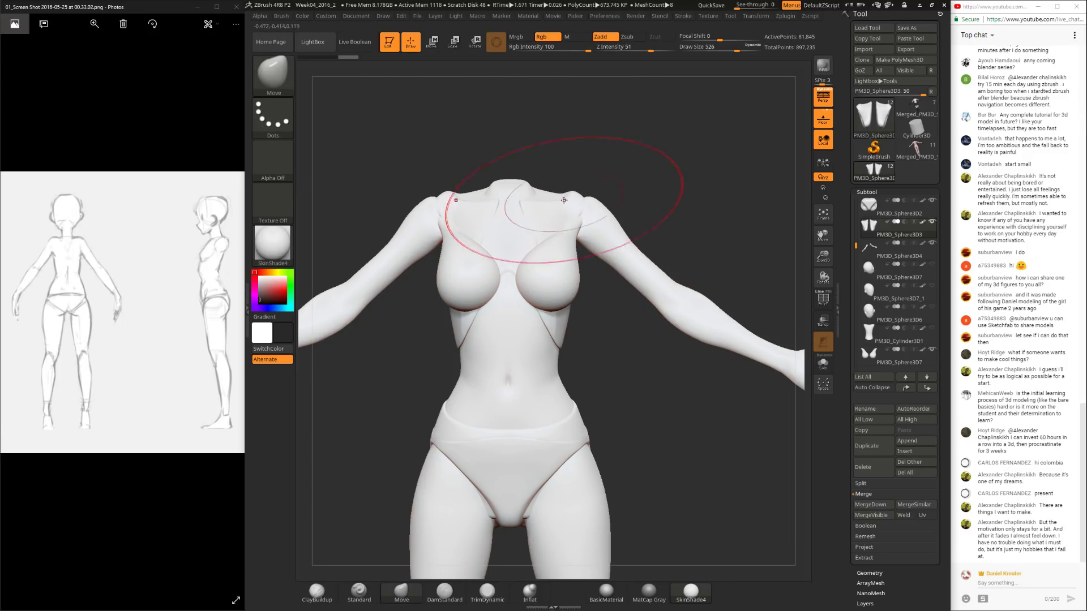
Step: Switch to the arms subtool PM3D_Sphere3D4 and adjust the arms' placement at the shoulders with the transform gizmo
key("alt+Down")
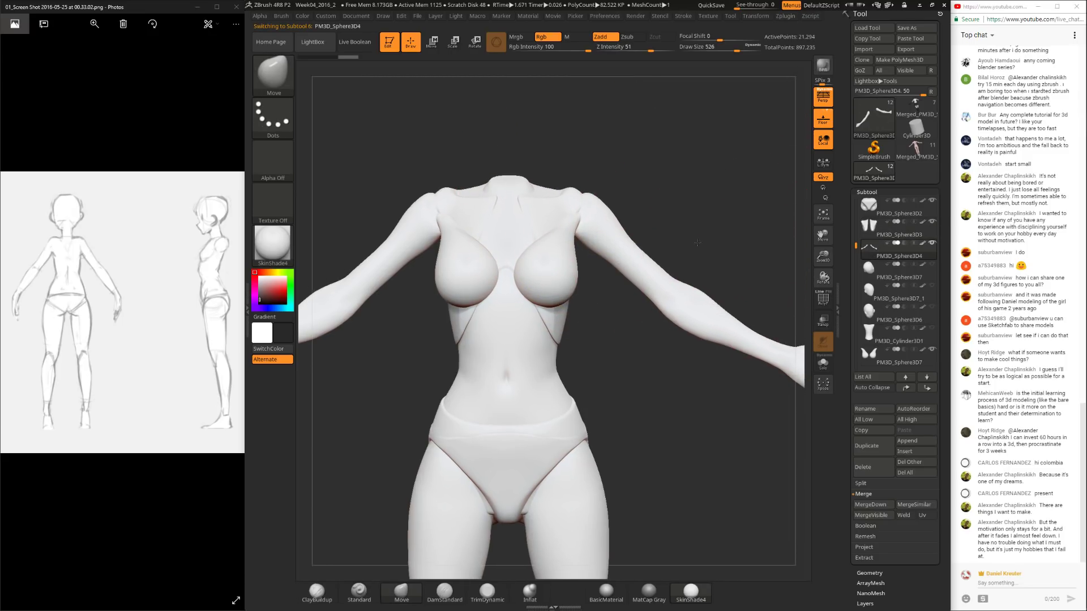
left_click_drag(700, 247, 702, 238, "alt")
key("w")
left_click_drag(623, 195, 629, 180)
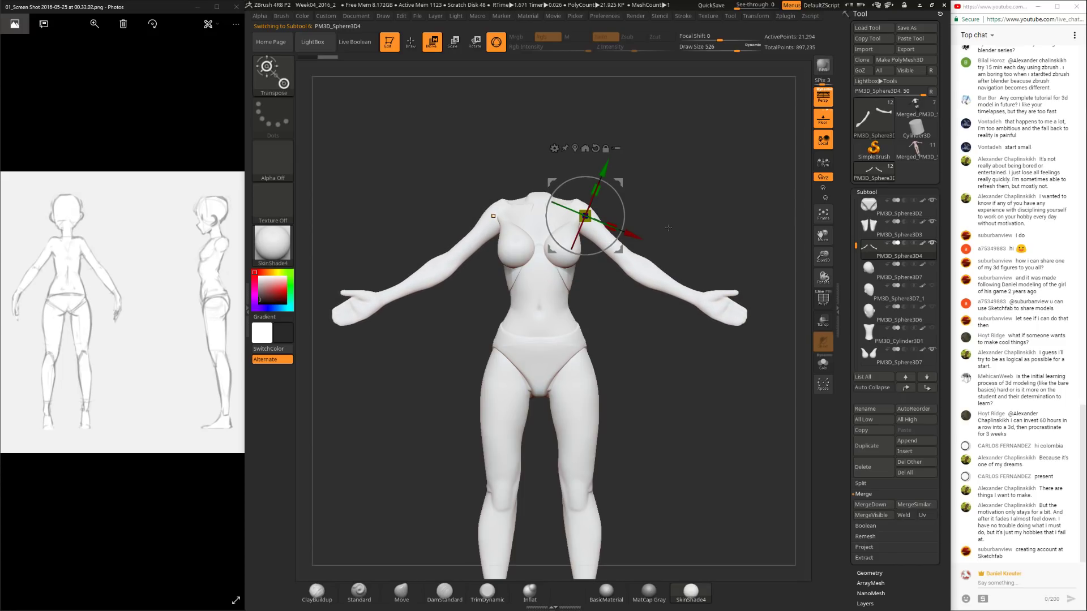
mouse_move(668, 228)
left_mouse_down("shift")
mouse_move(706, 288)
mouse_move(668, 295)
left_mouse_up("shift")
Step: Reselect PM3D_Sphere3D3 and try pulling the upper back upward with a large Move brush, undoing the stroke
key("q")
key("space")
left_click_drag(699, 234, 713, 233)
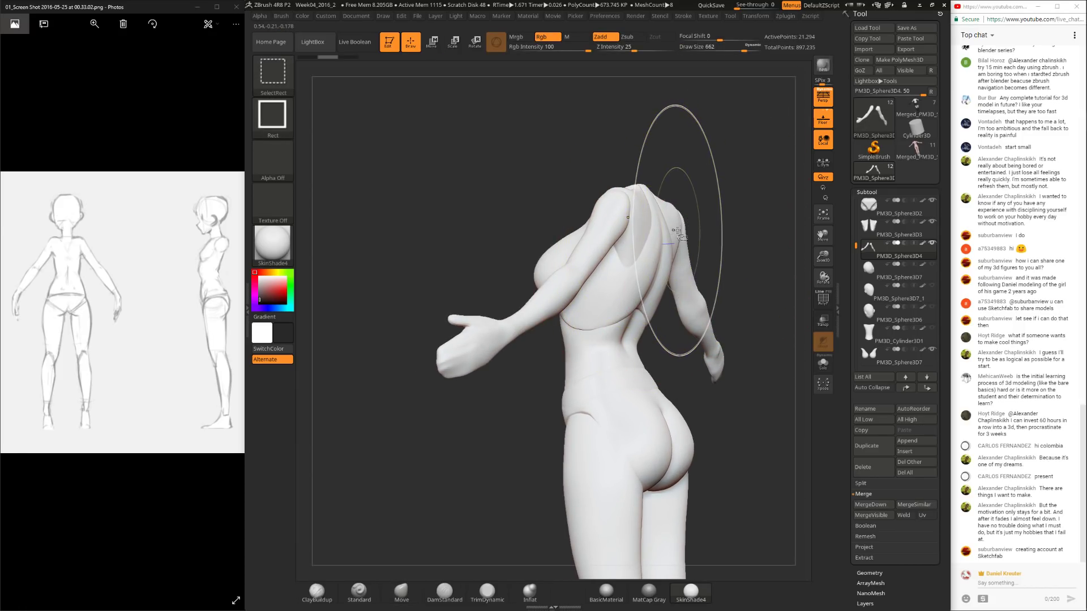
left_click(867, 234)
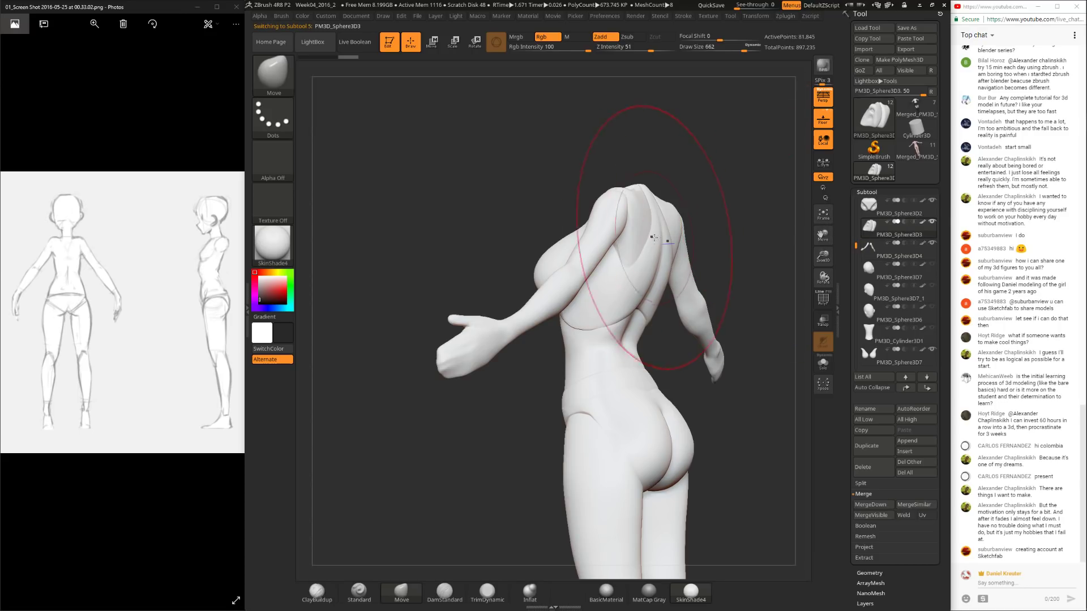
left_click_drag(527, 158, 617, 170)
key("space")
mouse_move(628, 226)
left_mouse_down()
mouse_move(616, 178)
mouse_move(627, 180)
left_mouse_up()
key("ctrl+z")
Step: Reshape the front of PM3D_Sphere3D3 around the shoulder and collarbone with the Move brush at draw sizes 184 and 279
key("space")
mouse_move(625, 181)
left_mouse_down()
mouse_move(613, 181)
mouse_move(611, 195)
mouse_move(624, 185)
mouse_move(606, 208)
mouse_move(619, 221)
mouse_move(504, 189)
mouse_move(679, 178)
mouse_move(658, 200)
mouse_move(573, 224)
left_mouse_up()
key("space")
key("bracketleft")
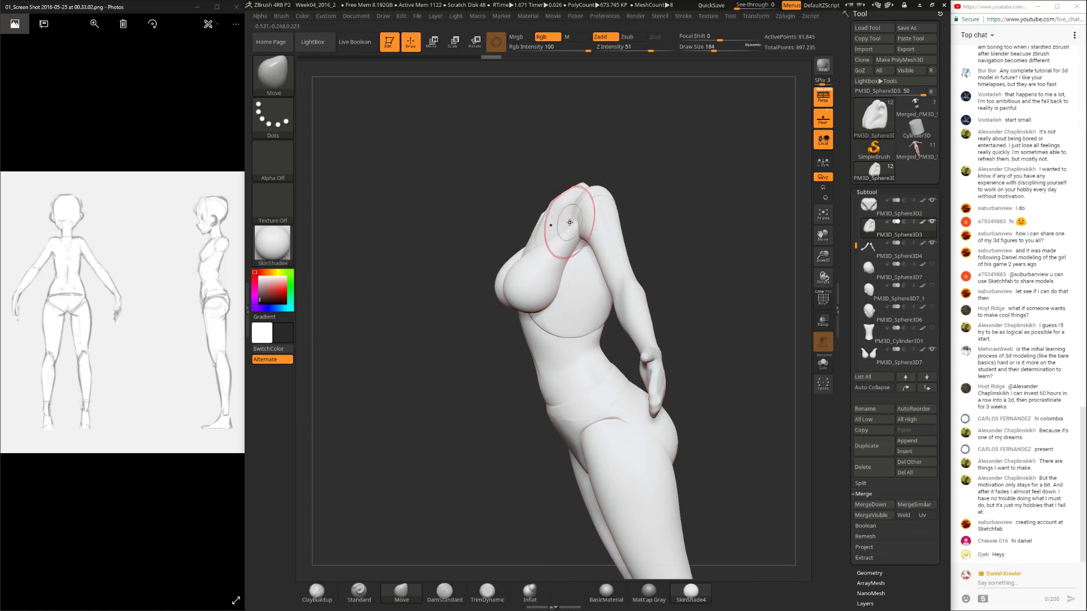
key("space")
left_click_drag(633, 201, 646, 201)
mouse_move(560, 178)
left_mouse_down()
mouse_move(643, 179)
mouse_move(659, 238)
mouse_move(543, 194)
left_mouse_up()
mouse_move(584, 273)
left_mouse_down()
mouse_move(641, 231)
mouse_move(772, 218)
mouse_move(716, 265)
mouse_move(753, 266)
left_mouse_up()
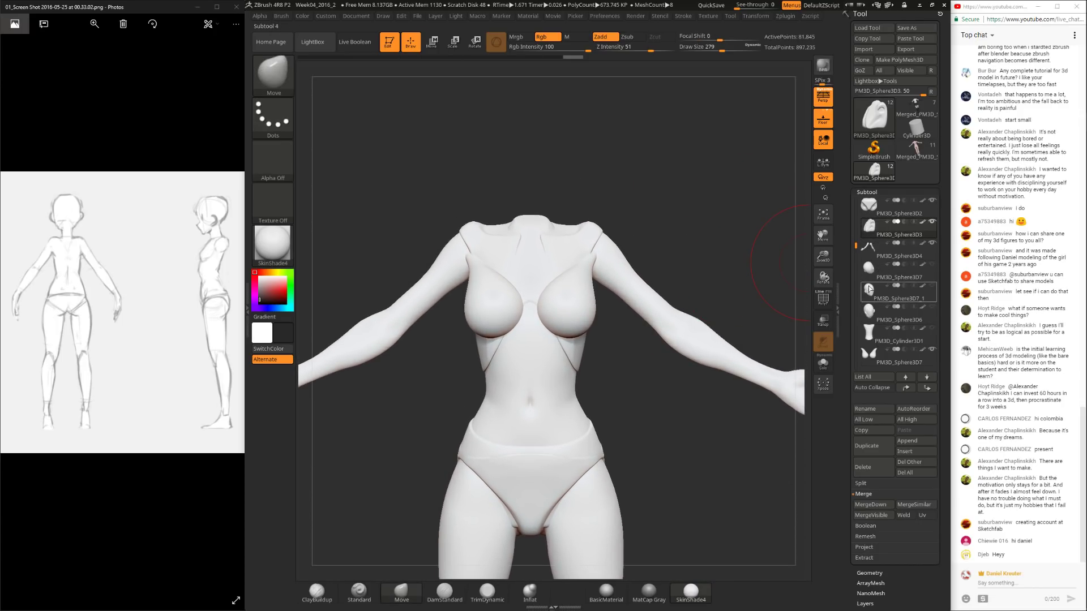
Step: Select the ribcage subtool PolySphere and rework its overall shape with the Move brush at draw size 763
left_click_drag(855, 247, 854, 202)
left_click(897, 207)
mouse_move(671, 342)
left_mouse_down()
mouse_move(604, 345)
mouse_move(607, 324)
mouse_move(587, 352)
mouse_move(611, 348)
mouse_move(670, 274)
mouse_move(696, 324)
left_mouse_up()
key("space")
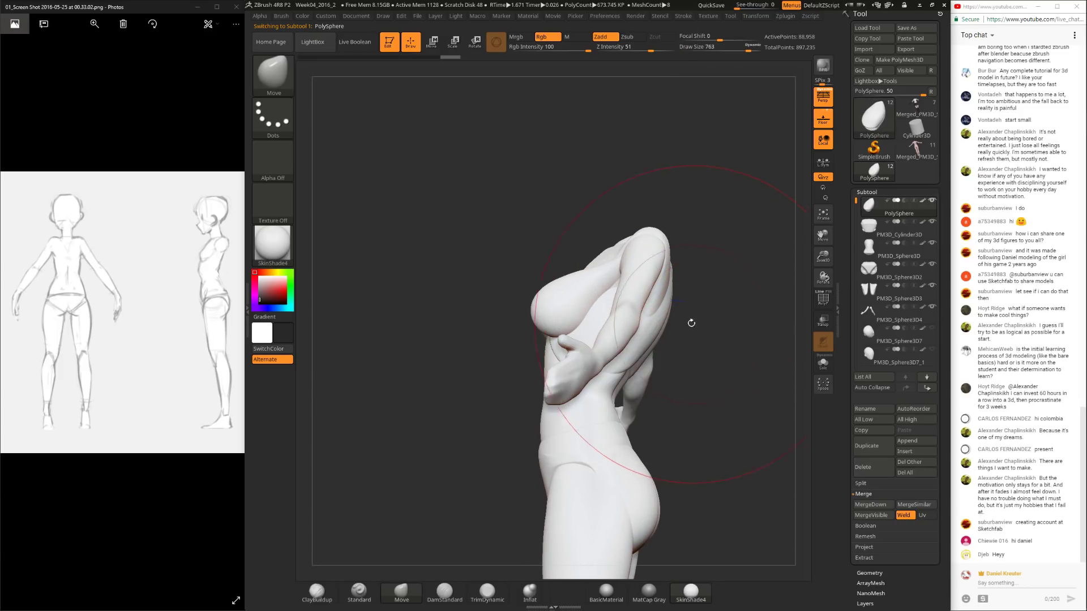
mouse_move(708, 389)
left_mouse_down()
mouse_move(673, 377)
mouse_move(632, 392)
mouse_move(706, 396)
mouse_move(698, 362)
mouse_move(648, 360)
left_mouse_up()
Step: Select the waist subtool PM3D_Sphere3D and reshape the abdomen's sides with the Move brush at draw size 346
left_click(665, 395, "alt")
key("space")
left_click_drag(648, 363, 649, 377)
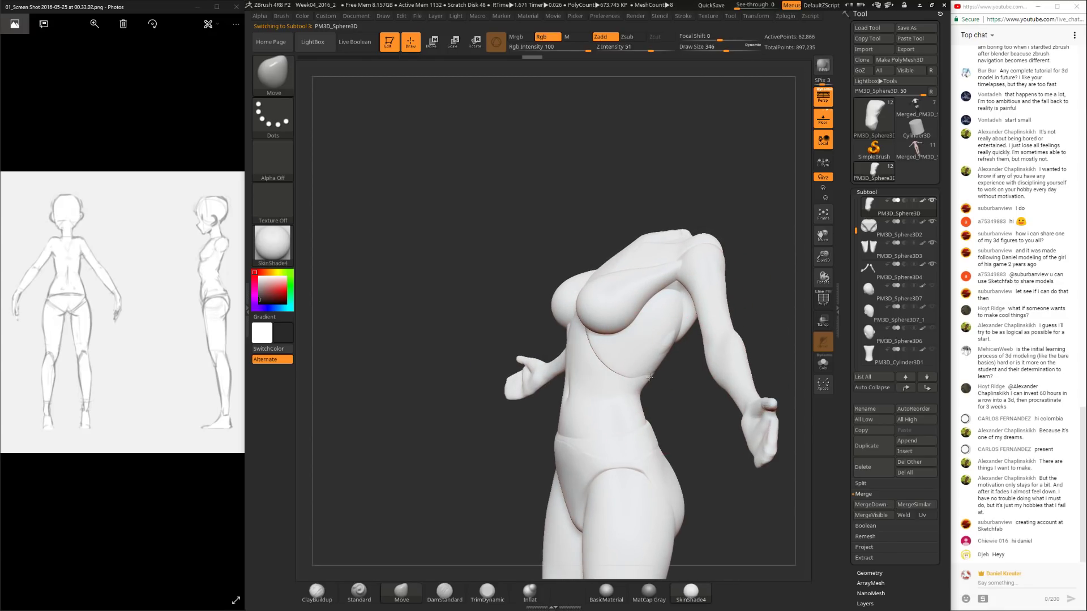
left_click_drag(669, 342, 551, 327)
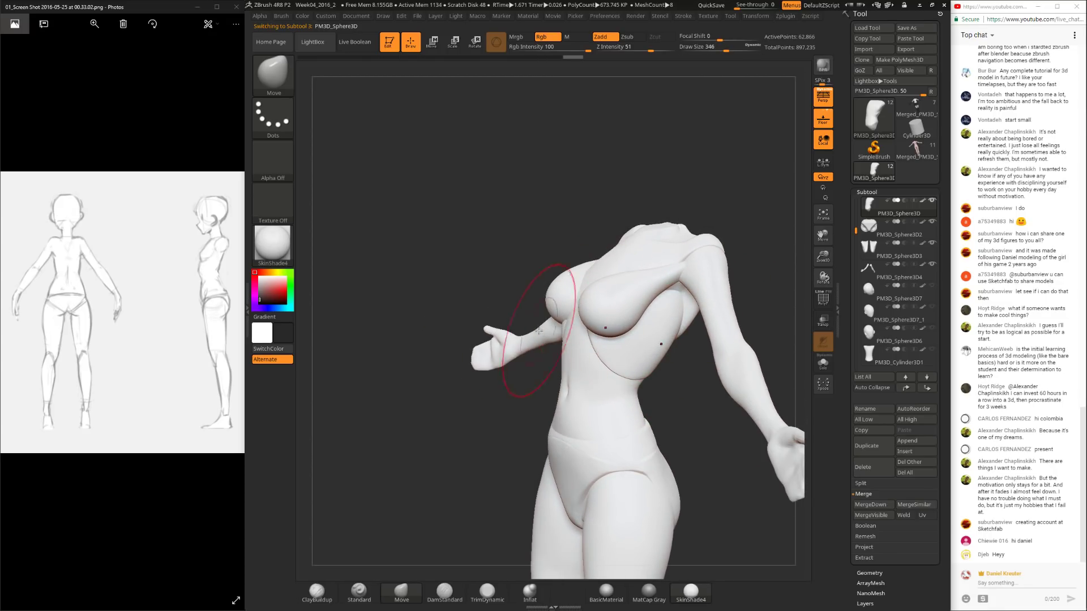
left_click_drag(527, 364, 576, 380)
mouse_move(662, 329)
left_mouse_down()
mouse_move(573, 406)
mouse_move(640, 405)
left_mouse_up()
mouse_move(740, 307)
left_mouse_down()
mouse_move(590, 316)
mouse_move(719, 231)
mouse_move(787, 209)
mouse_move(679, 266)
left_mouse_up()
Step: Select the back subtool PM3D_Sphere3D3 and reshape its upper part below the shoulders with the Move brush at draw size 465
left_click(868, 252)
key("space")
left_click_drag(575, 364, 589, 364)
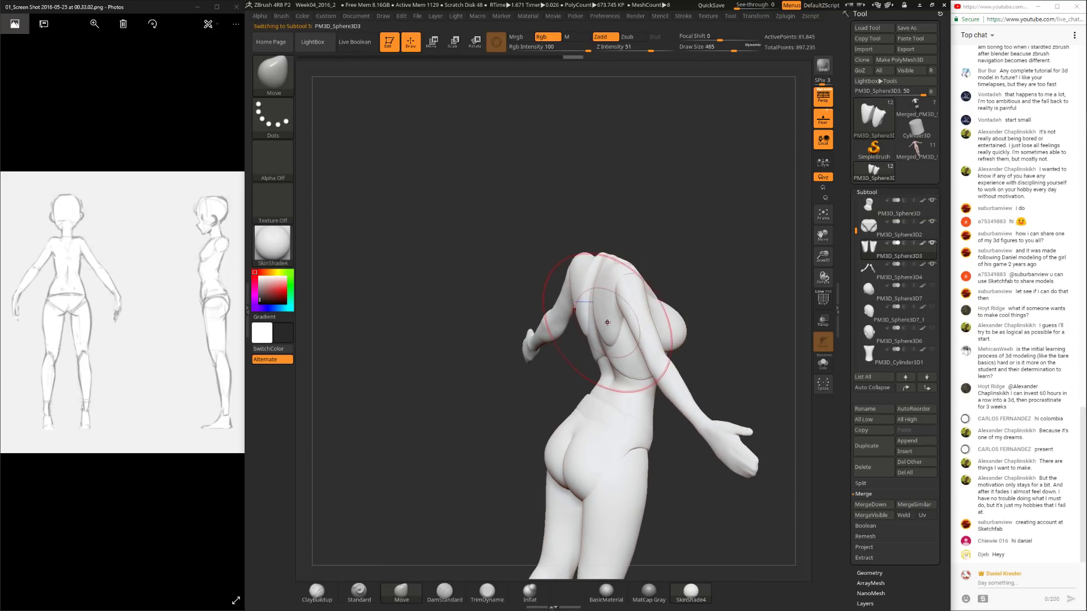
mouse_move(518, 381)
left_mouse_down()
mouse_move(614, 362)
mouse_move(470, 368)
mouse_move(532, 363)
left_mouse_up()
mouse_move(617, 261)
left_mouse_down()
mouse_move(648, 257)
mouse_move(623, 284)
left_mouse_up()
mouse_move(680, 260)
left_mouse_down()
mouse_move(721, 230)
mouse_move(654, 214)
mouse_move(696, 269)
mouse_move(769, 303)
left_mouse_up()
mouse_move(752, 401)
left_mouse_down()
mouse_move(740, 247)
mouse_move(689, 223)
mouse_move(705, 212)
left_mouse_up()
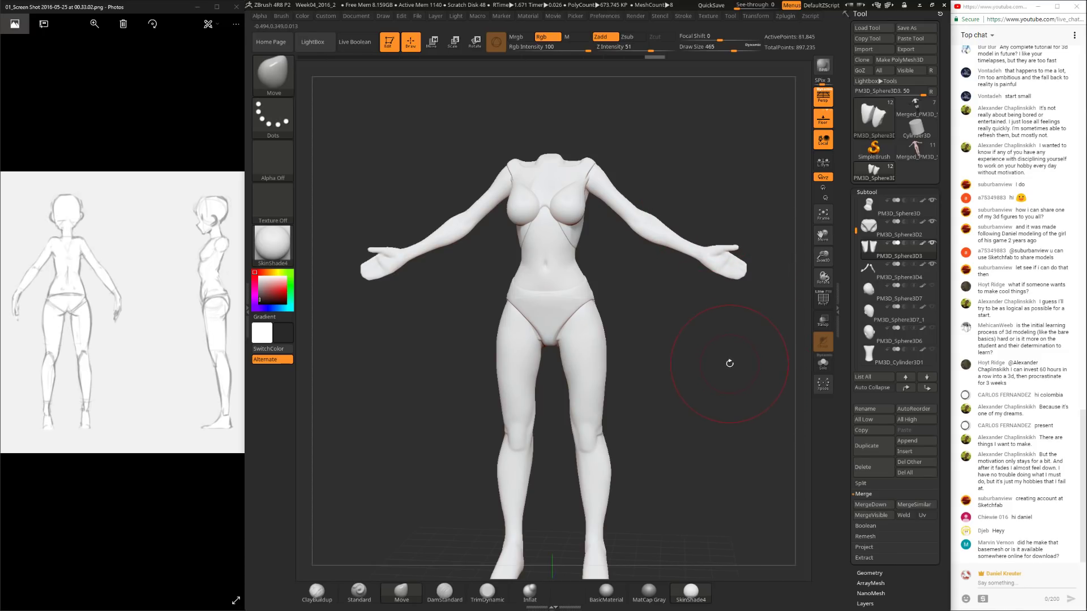
mouse_move(699, 423)
left_mouse_down()
mouse_move(708, 435)
mouse_move(699, 439)
mouse_move(681, 383)
mouse_move(691, 355)
mouse_move(691, 379)
mouse_move(696, 364)
mouse_move(686, 323)
mouse_move(708, 378)
mouse_move(692, 456)
left_mouse_up()
Step: Switch to the waist subtool PM3D_Sphere3D and refine the waistline against the reference sketch with the Move brush at draw size 262
key("space")
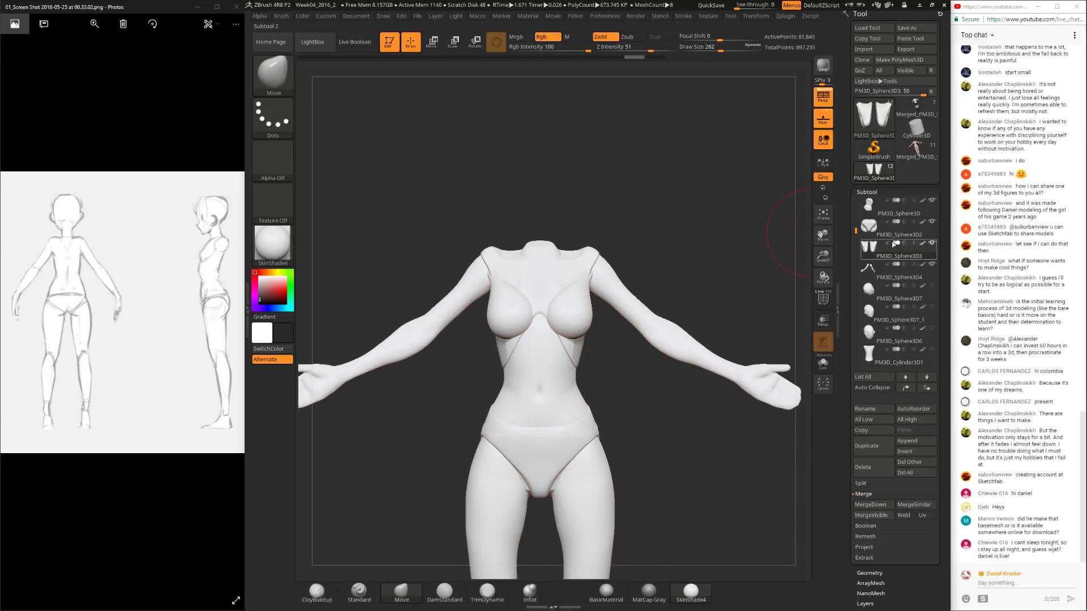
mouse_move(856, 231)
left_mouse_down()
mouse_move(856, 195)
mouse_move(857, 207)
mouse_move(868, 190)
left_mouse_up()
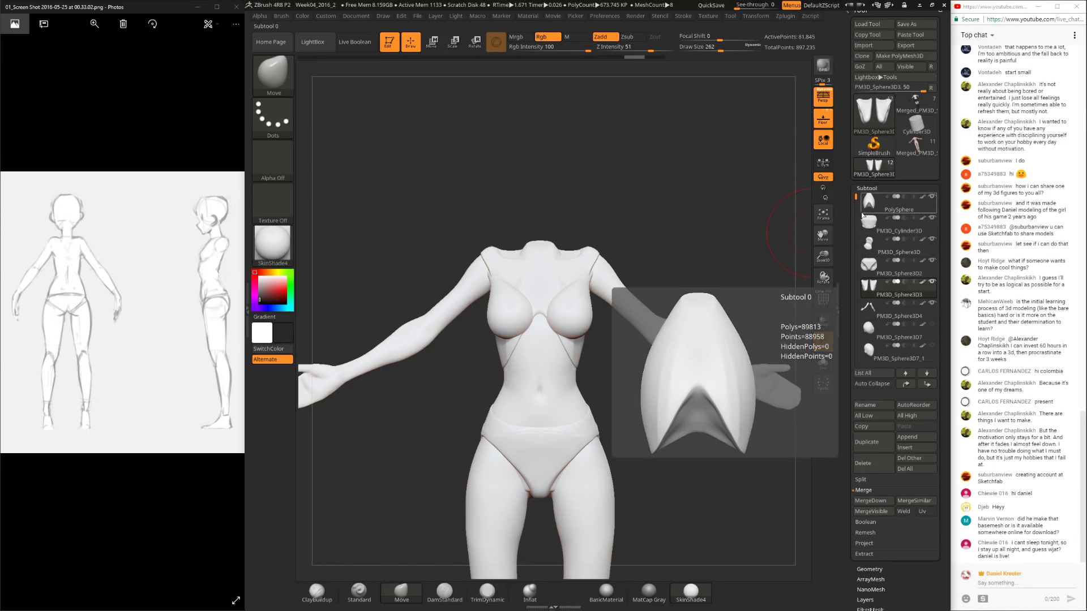
left_click_drag(856, 197, 856, 223)
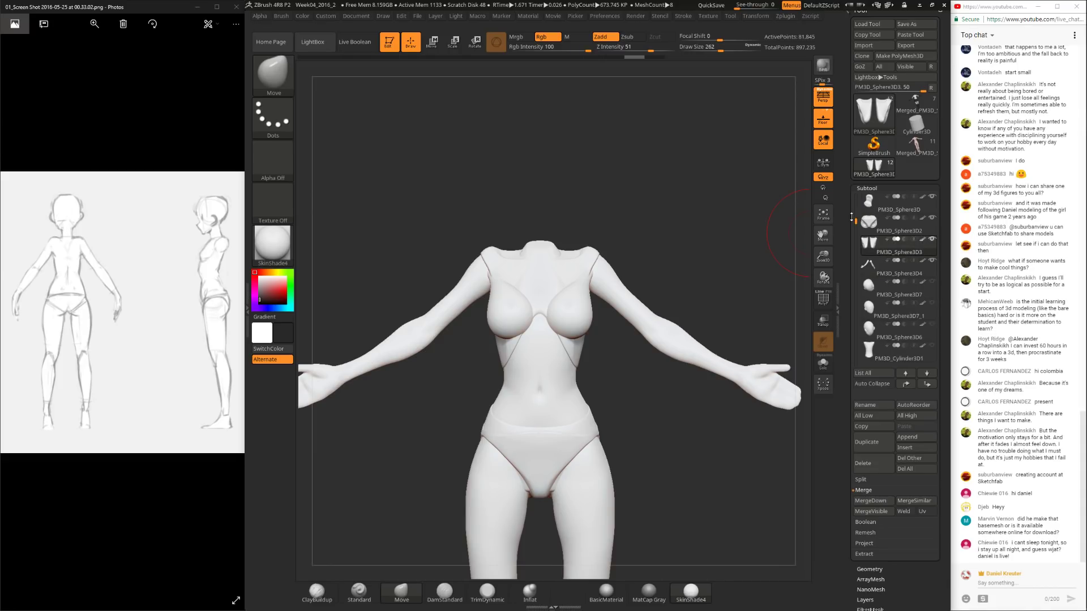
mouse_move(856, 221)
left_mouse_down()
mouse_move(856, 281)
mouse_move(854, 196)
left_mouse_up()
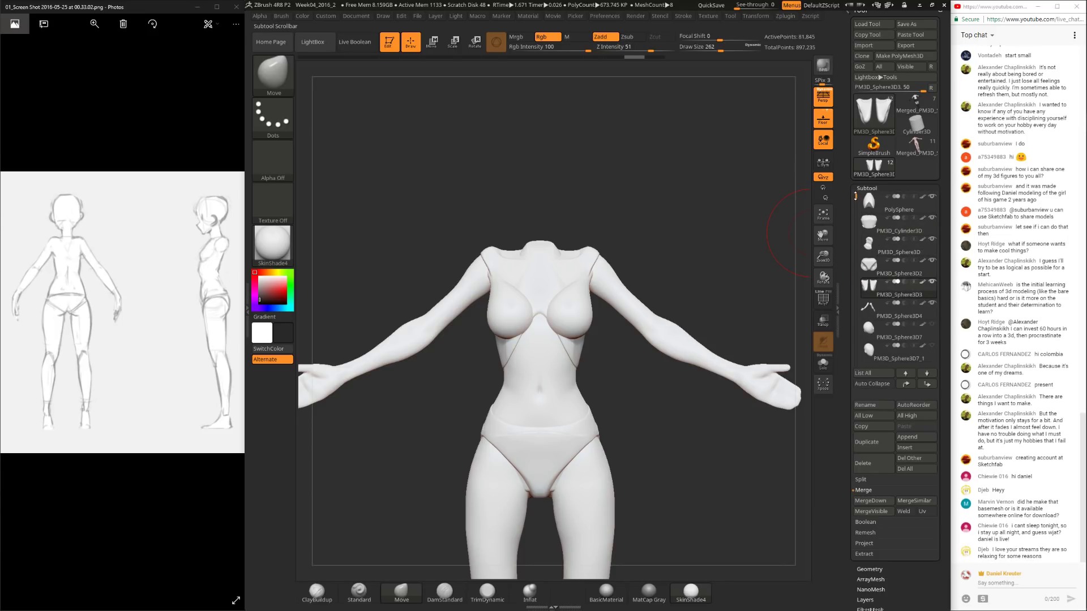
left_click(871, 201)
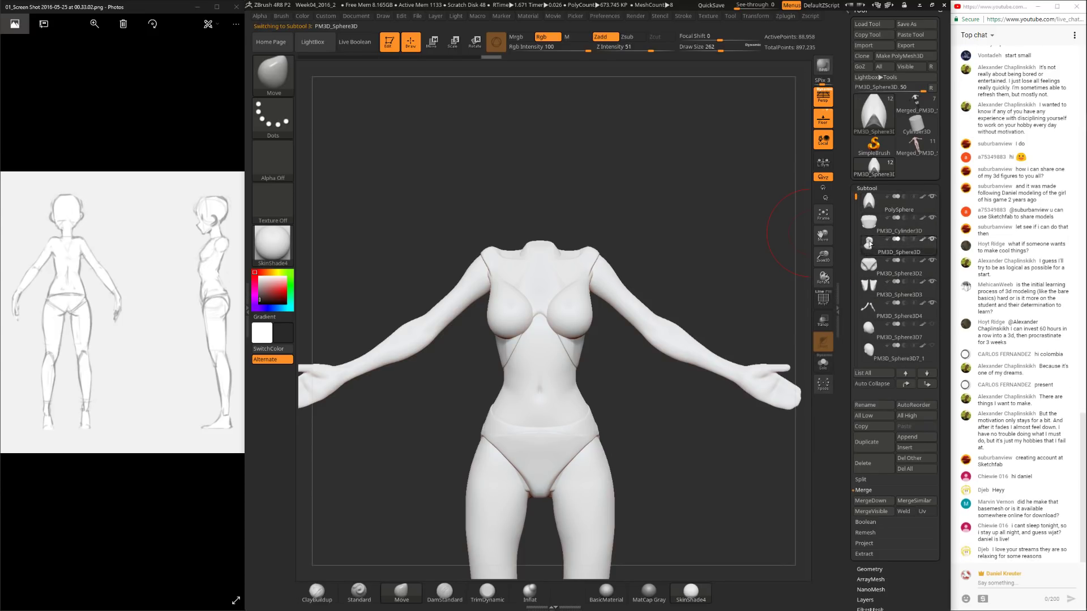
key("f")
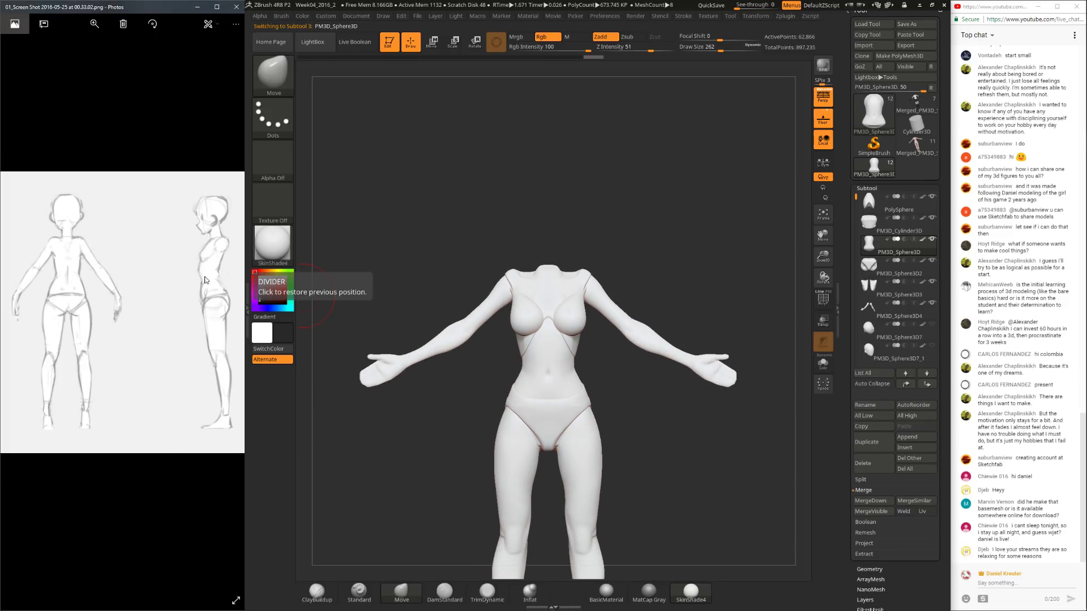
mouse_move(210, 292)
left_mouse_down()
mouse_move(41, 270)
mouse_move(231, 277)
left_mouse_up()
mouse_move(659, 255)
left_mouse_down()
mouse_move(677, 257)
mouse_move(623, 303)
mouse_move(623, 216)
mouse_move(638, 271)
left_mouse_up()
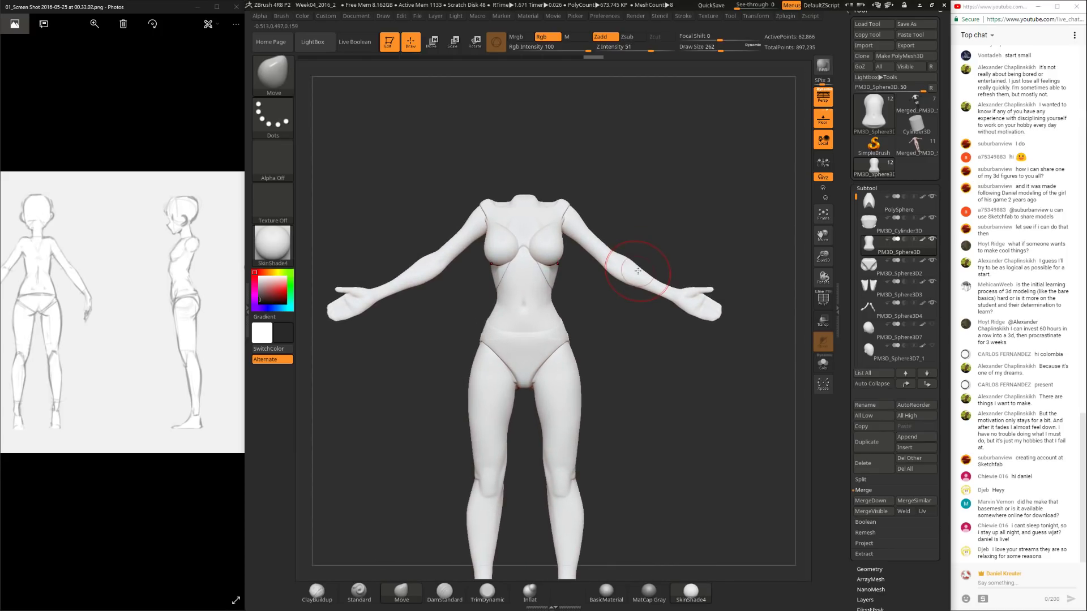
left_click_drag(571, 266, 554, 301)
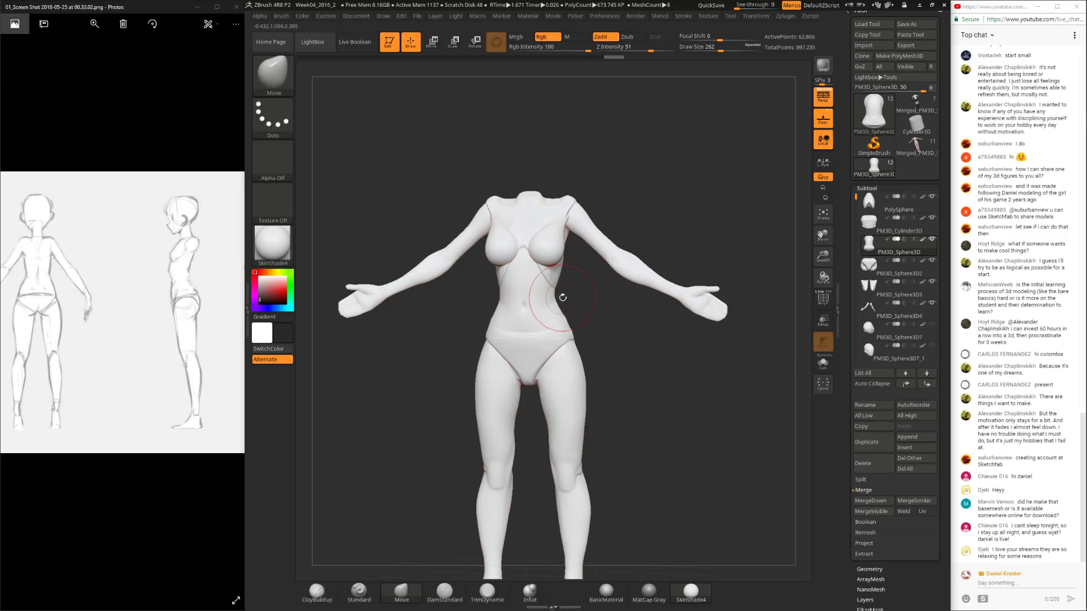
Step: Reselect the back subtool PM3D_Sphere3D3 and adjust its overall form with the Move brush at draw size 567
left_click_drag(714, 244, 737, 208, "alt")
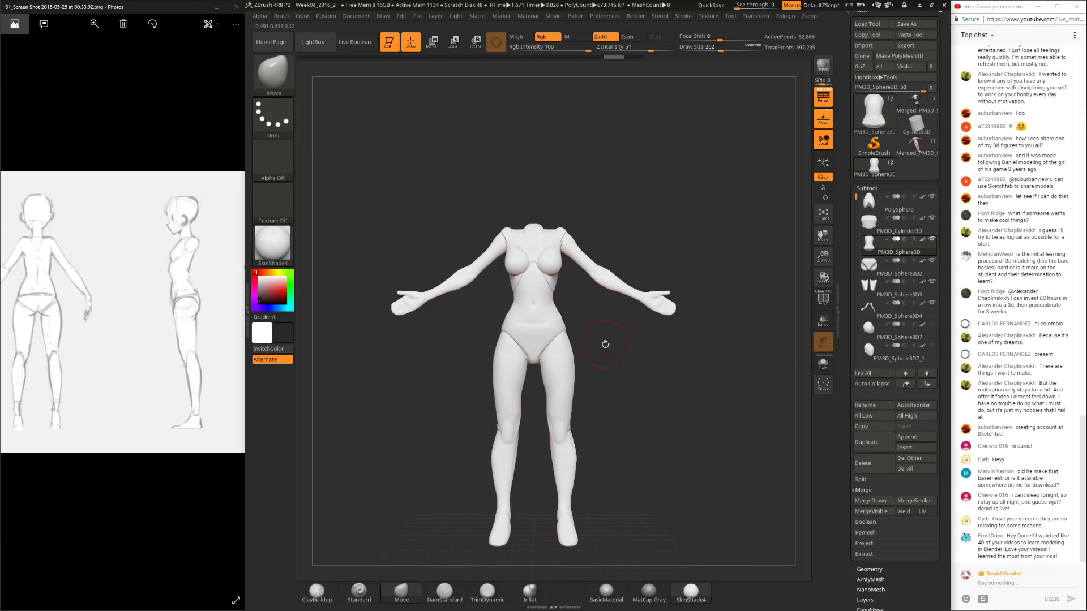
left_click_drag(712, 393, 715, 415, "alt")
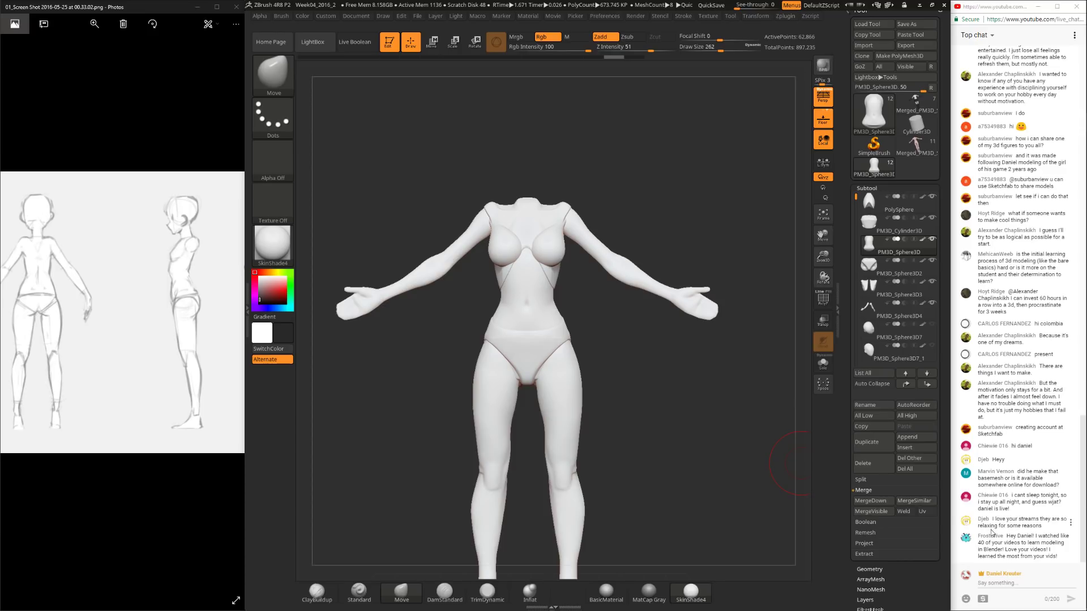
left_click_drag(709, 453, 680, 474)
mouse_move(658, 469)
left_mouse_down()
mouse_move(651, 461)
mouse_move(672, 454)
left_mouse_up()
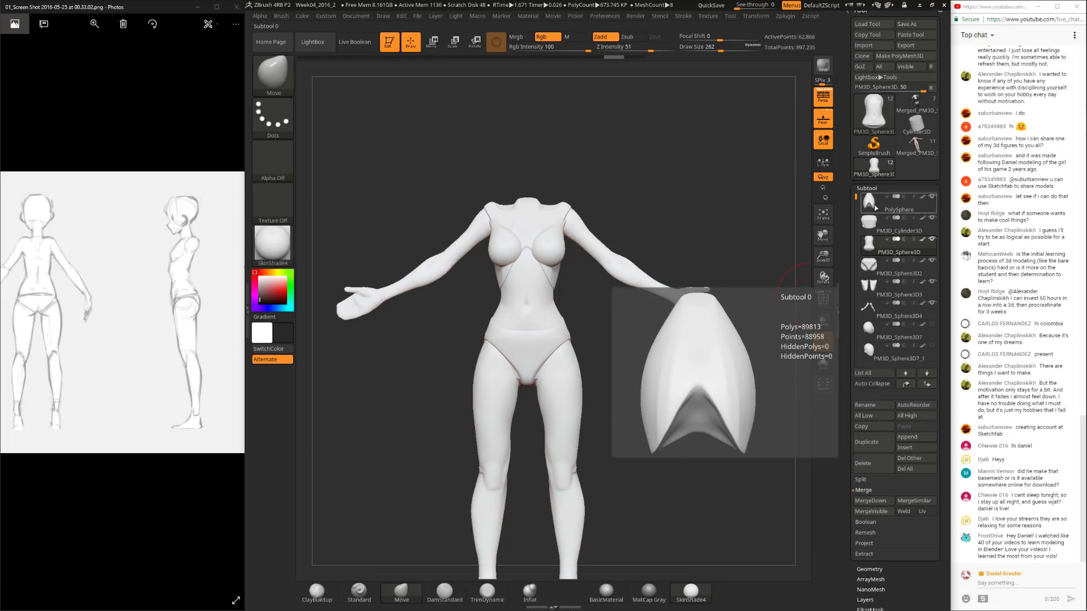
mouse_move(857, 195)
left_mouse_down()
mouse_move(852, 269)
mouse_move(851, 196)
left_mouse_up()
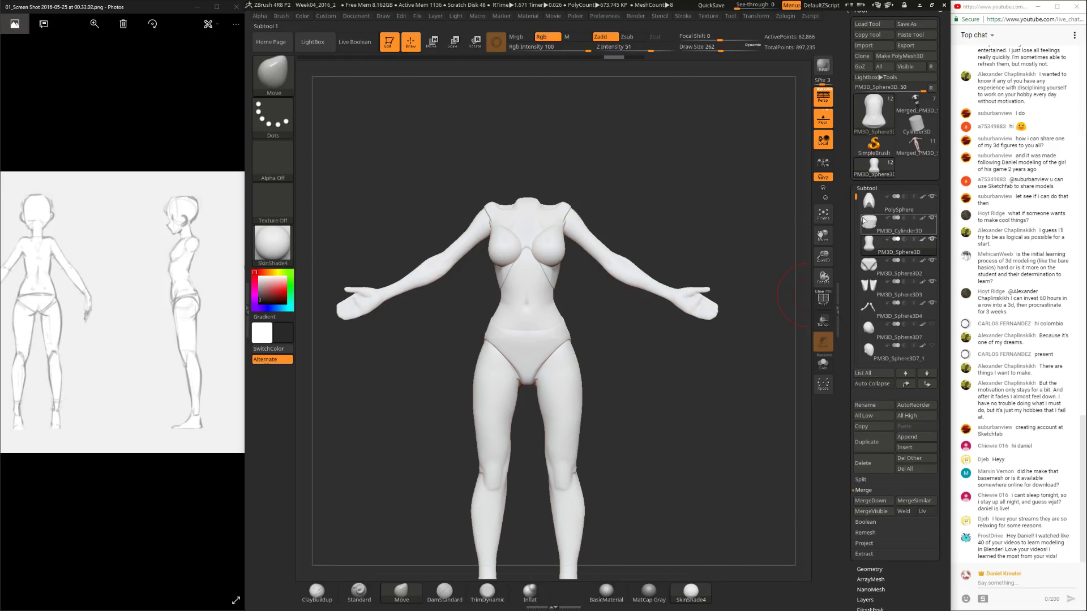
left_click(872, 287)
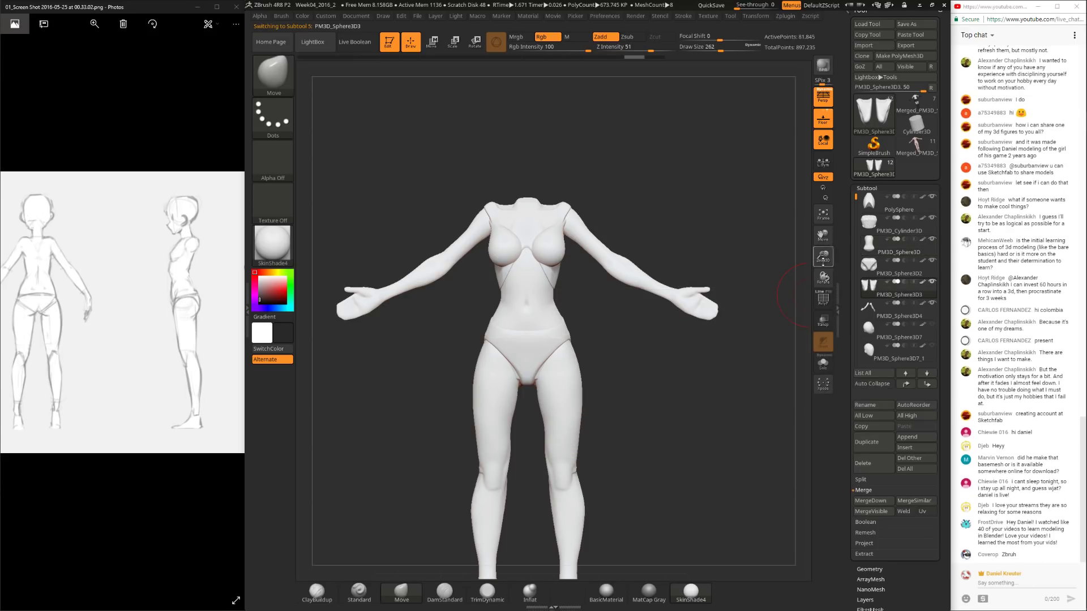
key("space")
mouse_move(644, 214)
left_mouse_down()
mouse_move(622, 238)
mouse_move(562, 243)
mouse_move(655, 216)
left_mouse_up()
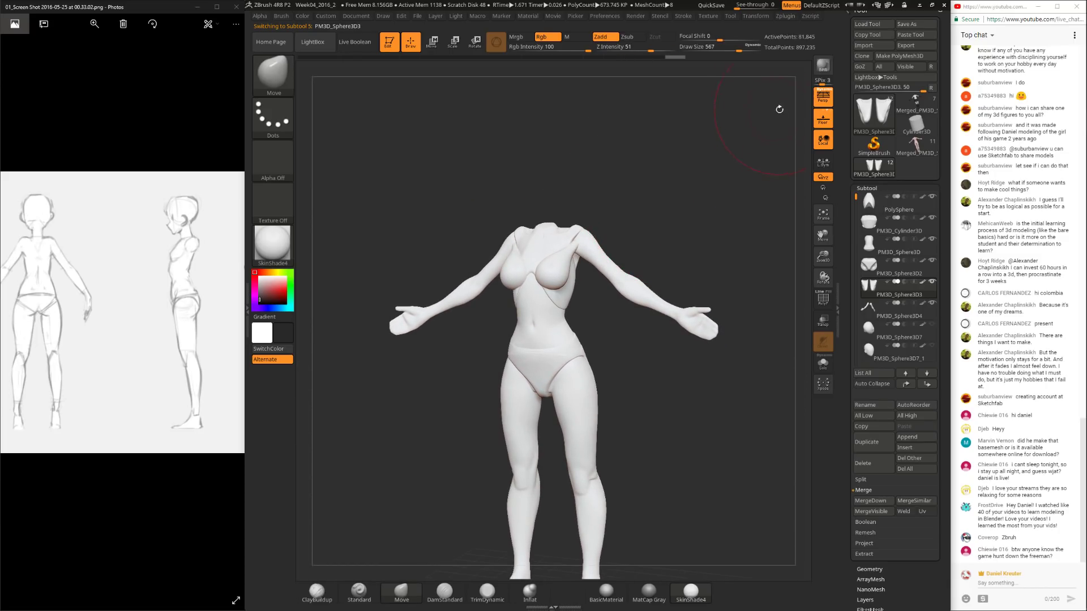
Step: Select the ribcage subtool PolySphere and reshape its profile with the Move brush, reducing the draw size to 251
left_click(875, 202)
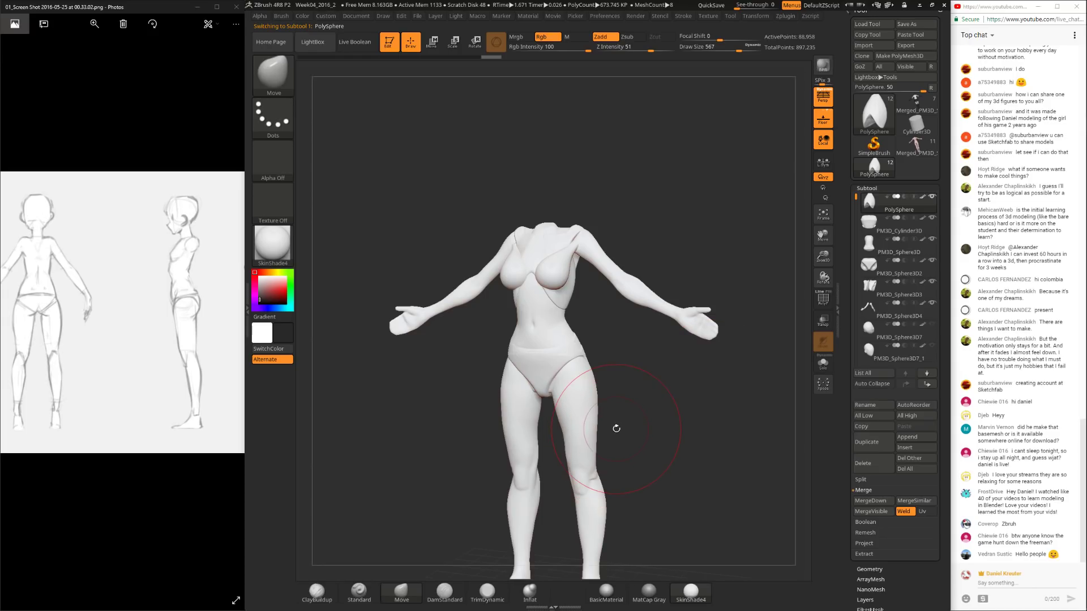
mouse_move(686, 261)
left_mouse_down()
mouse_move(657, 379)
mouse_move(631, 407)
left_mouse_up()
key("space")
mouse_move(612, 368)
left_mouse_down()
mouse_move(583, 362)
mouse_move(580, 311)
mouse_move(609, 349)
left_mouse_up()
key("space")
mouse_move(581, 375)
left_mouse_down()
mouse_move(595, 374)
mouse_move(581, 361)
mouse_move(591, 359)
mouse_move(571, 372)
mouse_move(594, 363)
mouse_move(578, 346)
mouse_move(584, 335)
mouse_move(594, 349)
mouse_move(563, 346)
mouse_move(620, 332)
mouse_move(629, 351)
mouse_move(679, 293)
mouse_move(715, 317)
left_mouse_up()
key("space")
key("space")
key("space")
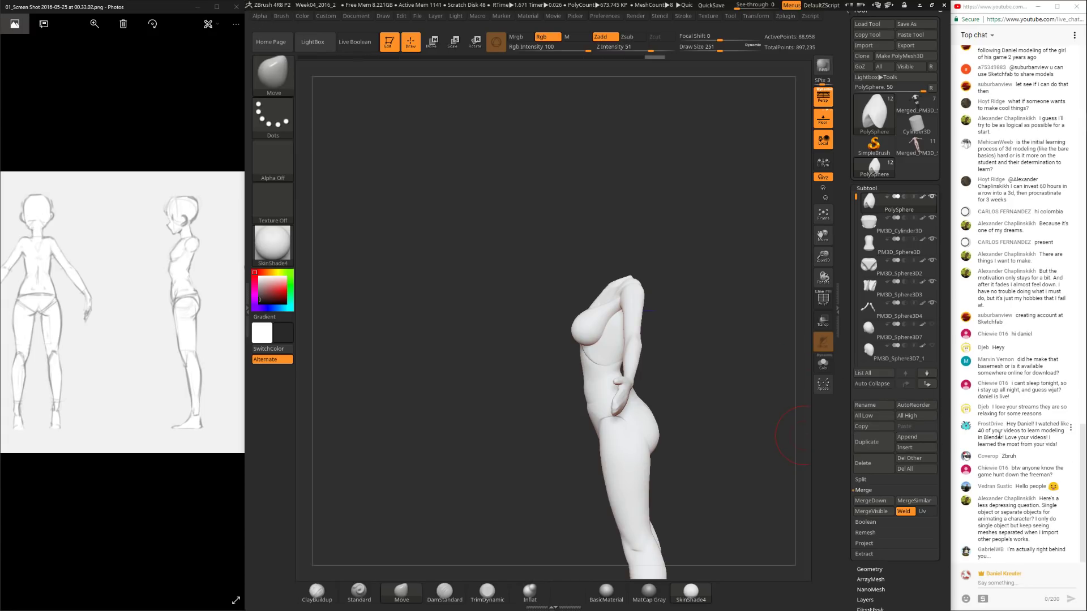
left_click_drag(713, 395, 726, 396)
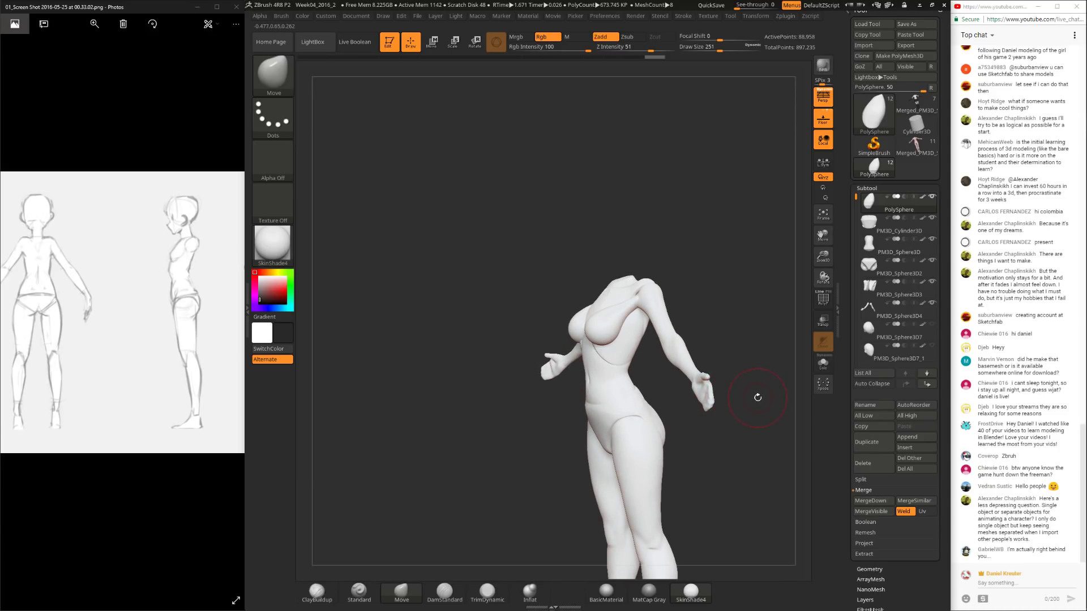
left_click_drag(751, 385, 664, 188)
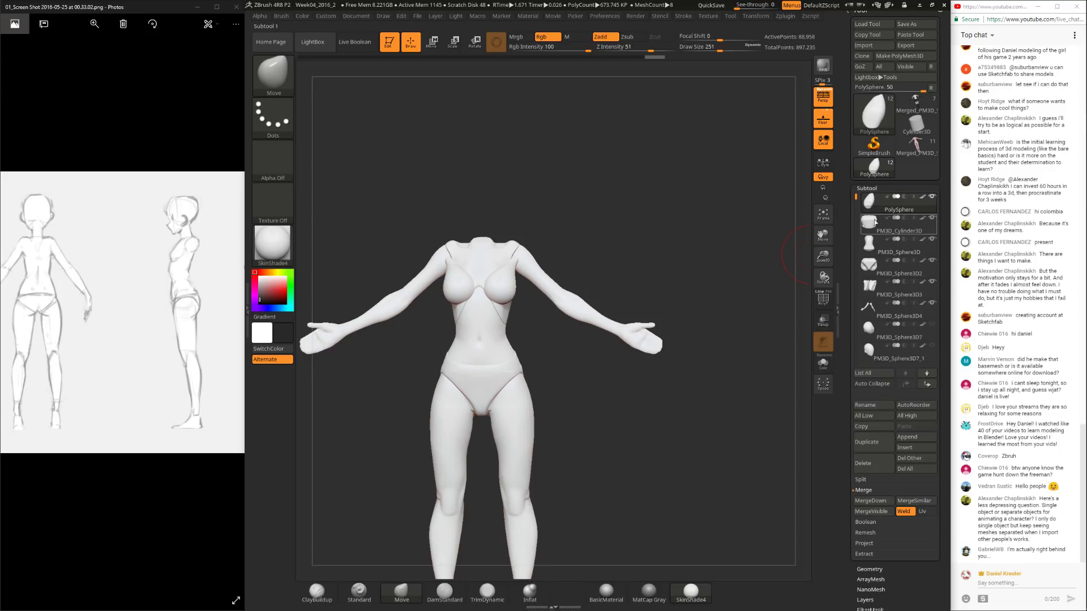
Step: Select the breast subtool PM3D_Sphere3D7 and adjust its overall shape with the Move brush at draw size 503
left_click_drag(852, 198, 855, 198)
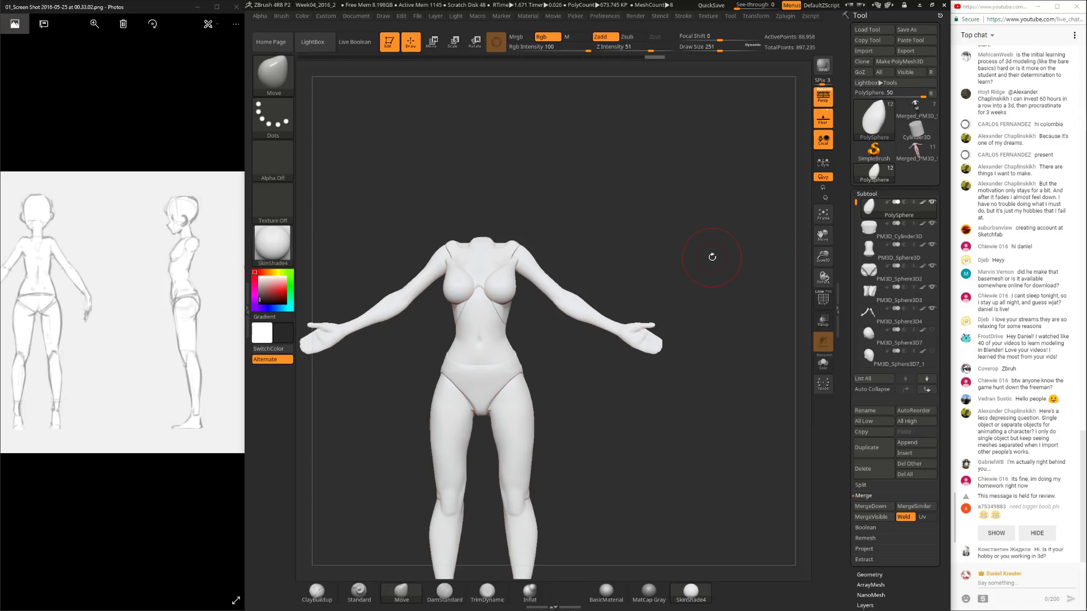
left_click_drag(733, 312, 728, 260)
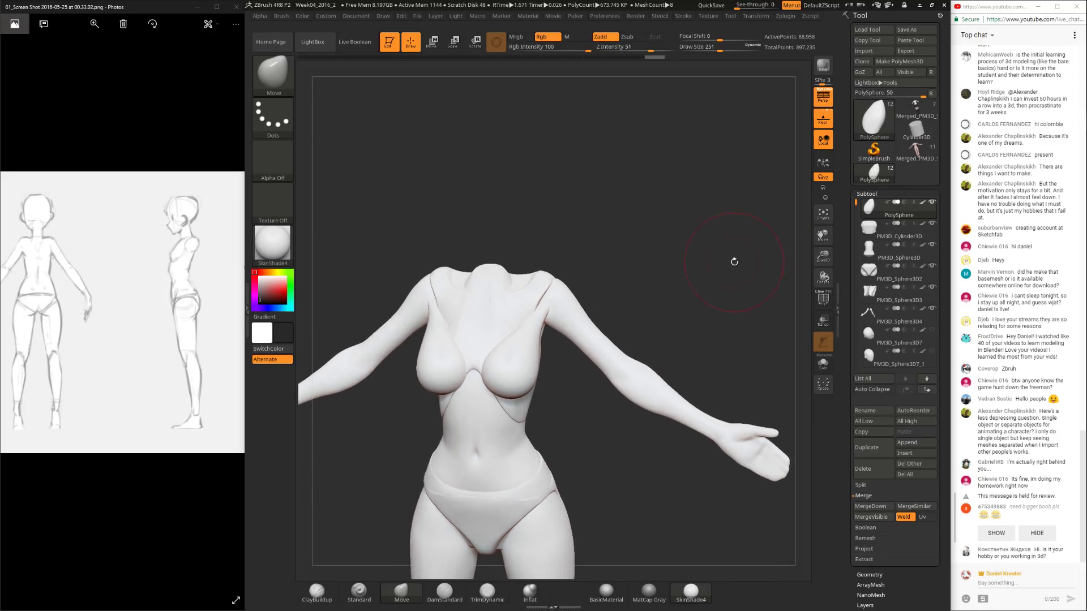
left_click_drag(853, 214, 852, 255)
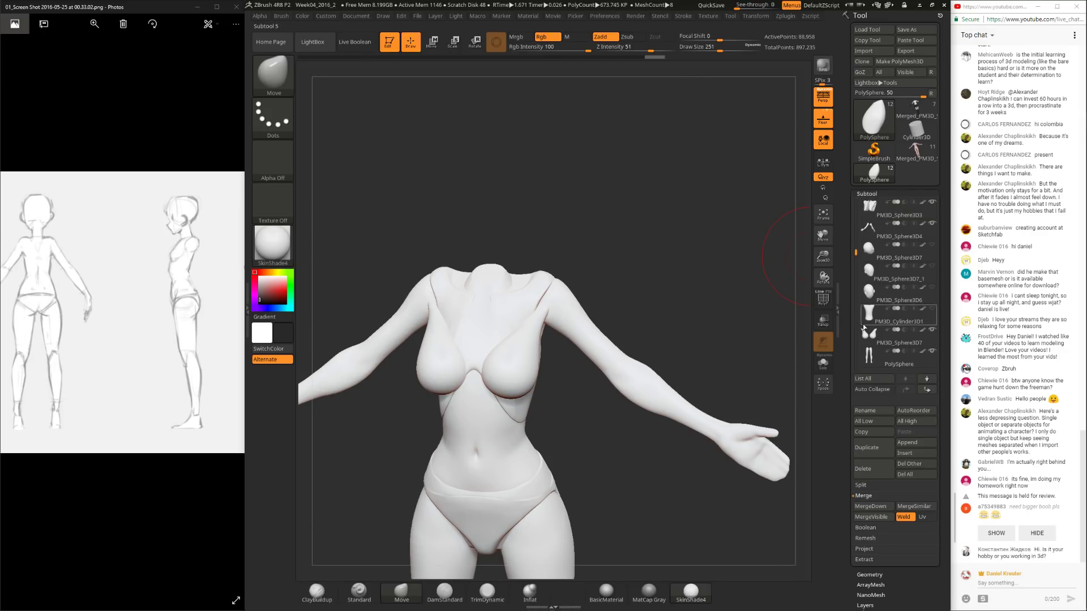
left_click(873, 342)
key("space")
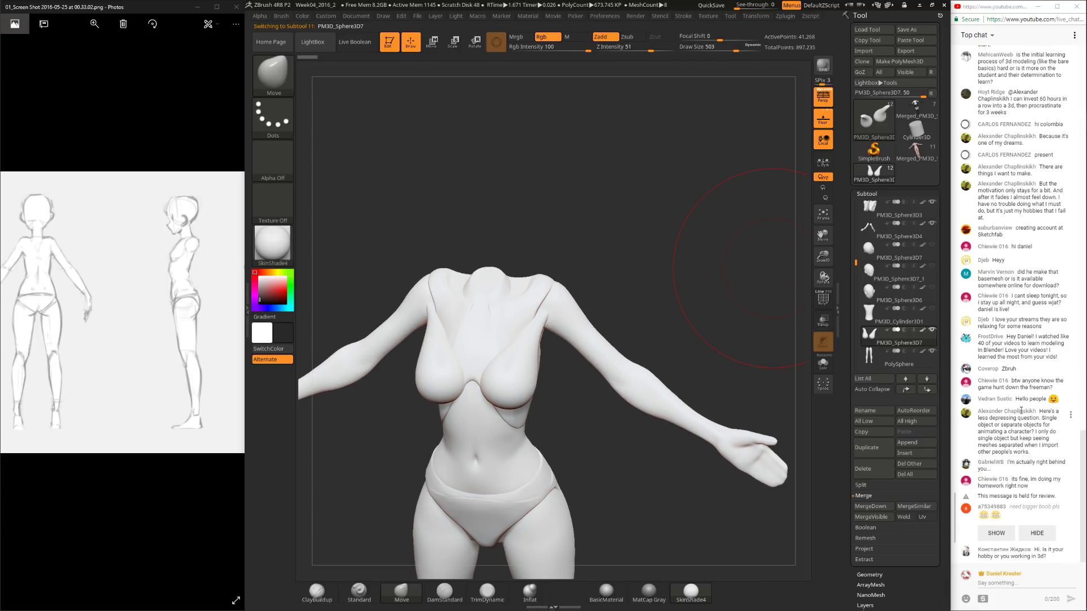
left_click_drag(711, 308, 690, 293)
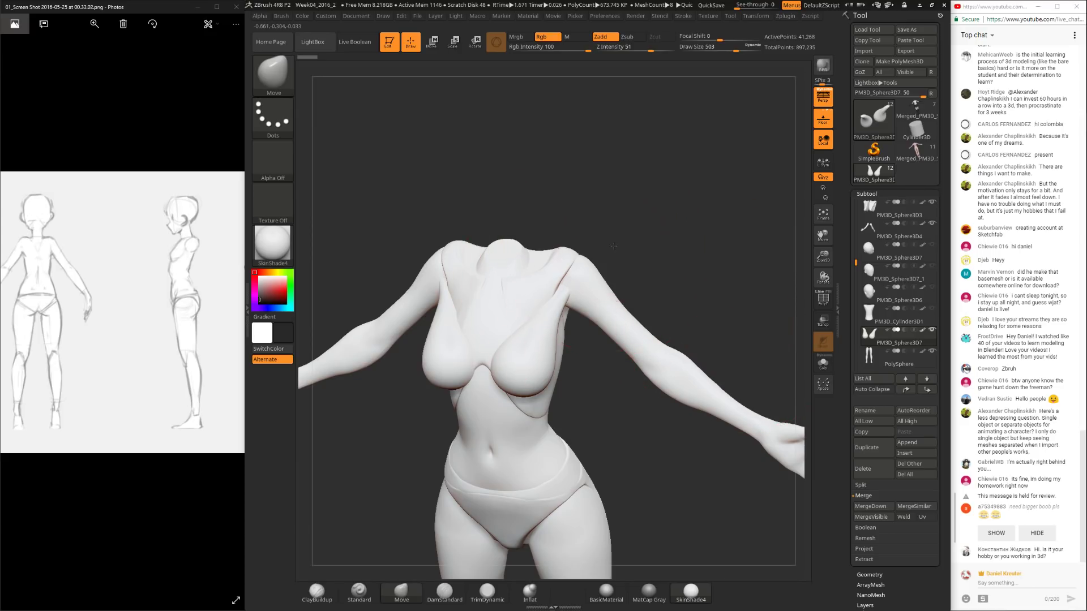
left_click_drag(614, 245, 456, 195)
Step: Reshape the upper ends of PM3D_Sphere3D7 where they meet the shoulders with the Move brush at draw sizes 262 and 209
key("space")
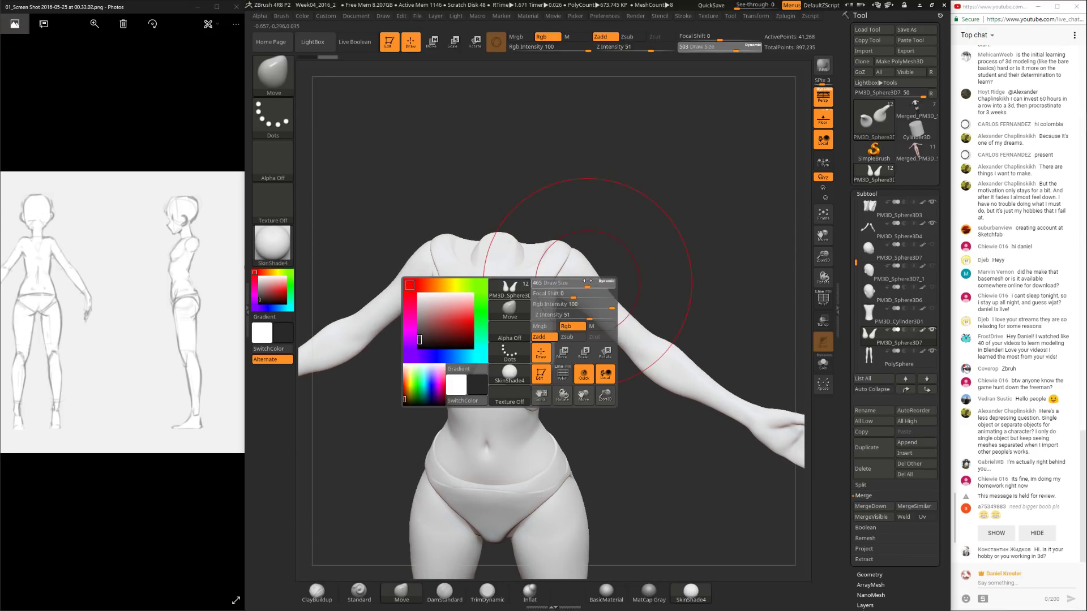
left_click_drag(588, 287, 555, 287)
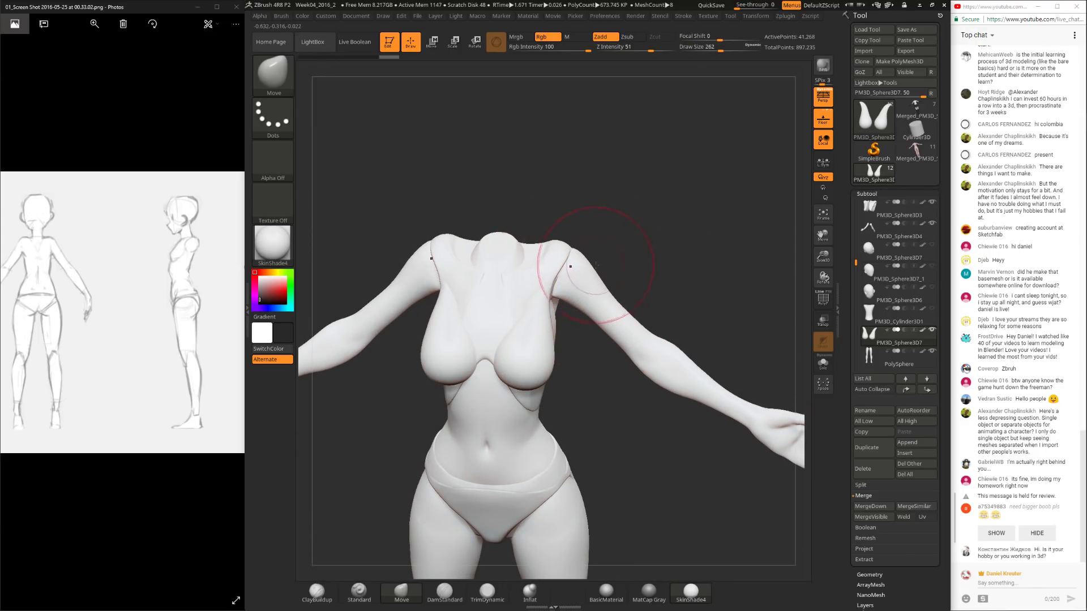
right_click_drag(590, 267, 562, 292)
key("space")
left_click_drag(565, 290, 556, 290)
right_click_drag(558, 287, 609, 286)
left_click_drag(547, 315, 560, 320)
left_click_drag(726, 267, 710, 281)
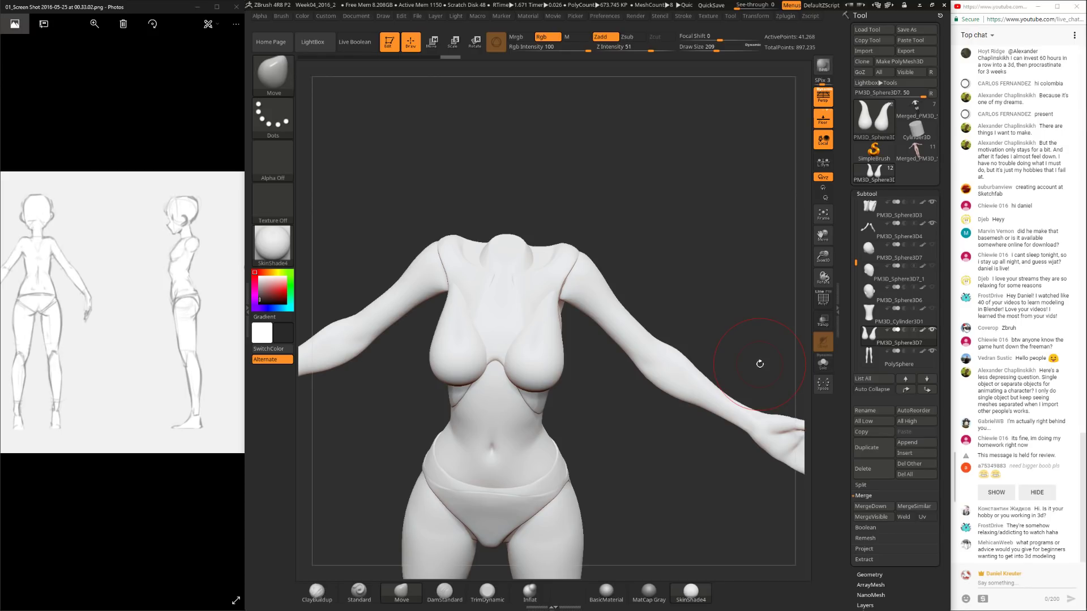
Step: Fit PM3D_Sphere3D7 to the armpit and shoulder with the Move brush at draw size 171, undoing an unwanted stroke
mouse_move(656, 266)
left_mouse_down()
mouse_move(638, 274)
mouse_move(657, 264)
mouse_move(690, 283)
left_mouse_up()
key("space")
mouse_move(614, 309)
left_mouse_down()
mouse_move(592, 320)
mouse_move(570, 360)
mouse_move(558, 341)
mouse_move(586, 406)
mouse_move(582, 356)
left_mouse_up()
key("space")
mouse_move(579, 314)
left_mouse_down()
mouse_move(620, 374)
mouse_move(615, 323)
mouse_move(623, 356)
mouse_move(628, 276)
mouse_move(539, 262)
left_mouse_up()
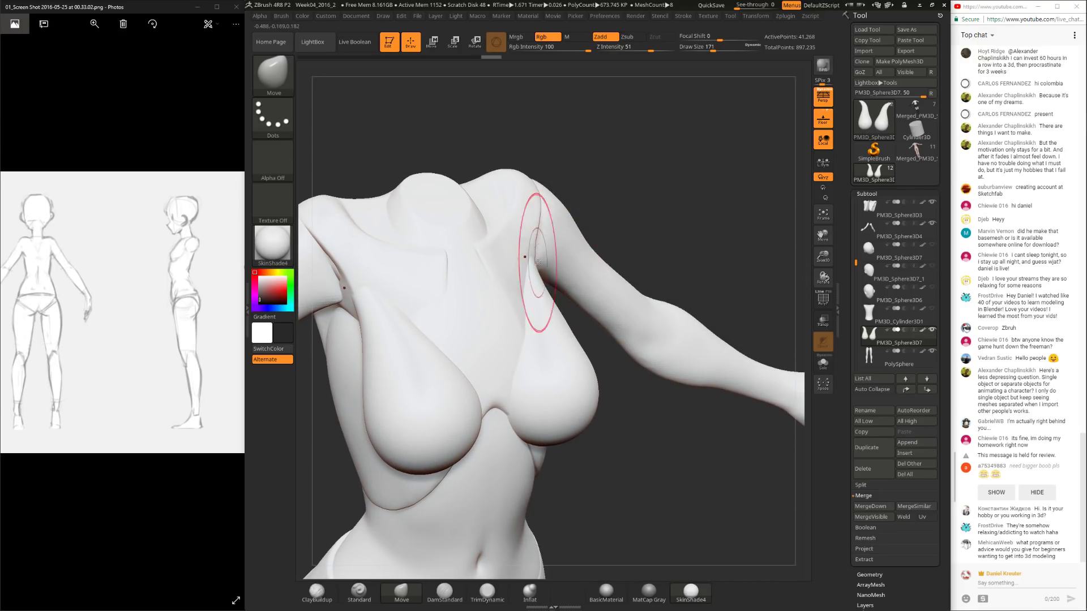
mouse_move(566, 231)
right_mouse_down()
mouse_move(566, 274)
mouse_move(574, 266)
mouse_move(558, 236)
right_mouse_up()
key("ctrl+z")
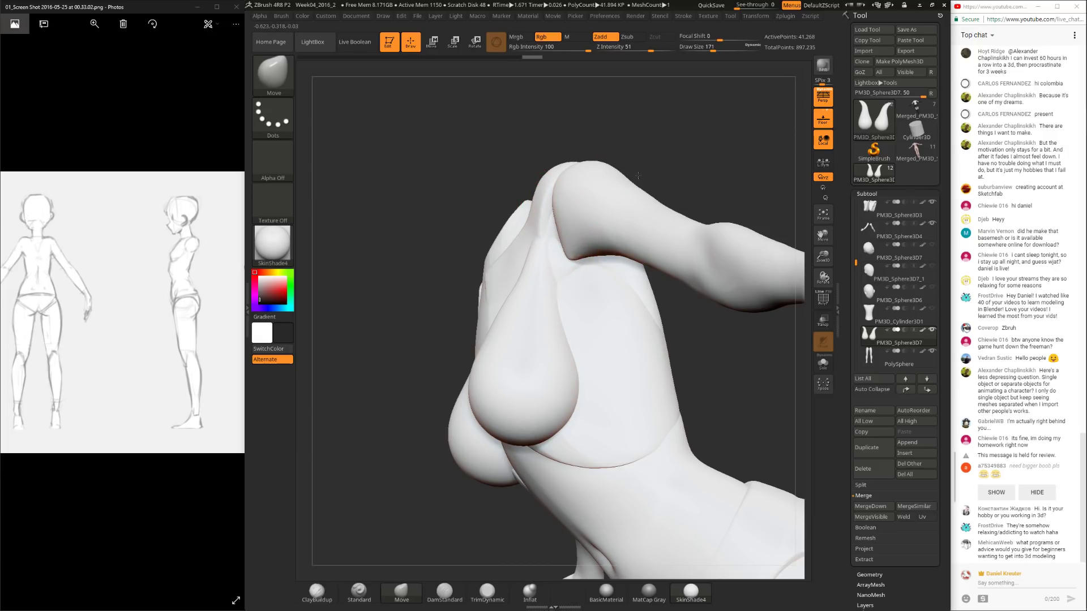
left_click_drag(641, 165, 572, 230)
key("ctrl")
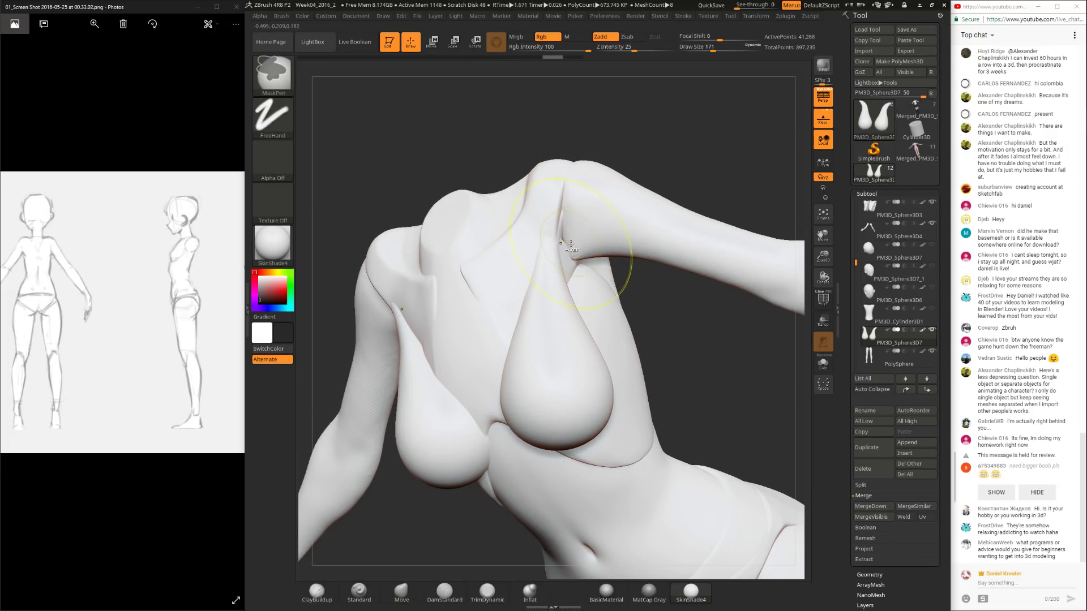
mouse_move(605, 272)
left_mouse_down()
mouse_move(655, 186)
mouse_move(687, 200)
mouse_move(672, 202)
mouse_move(668, 189)
mouse_move(687, 365)
mouse_move(672, 335)
mouse_move(634, 306)
left_mouse_up()
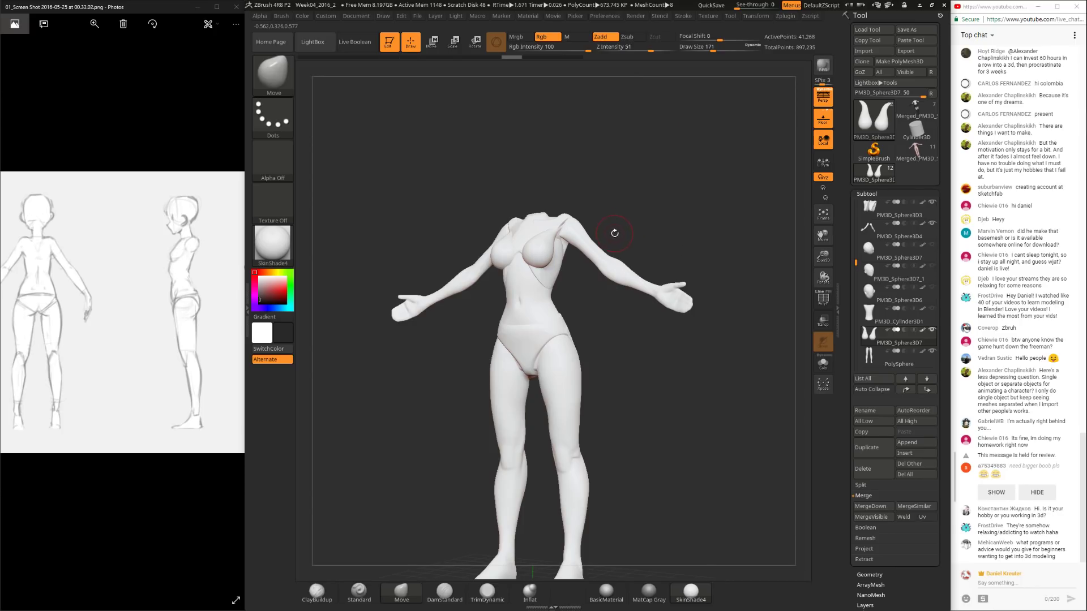
Step: Flatten the upper part of PM3D_Sphere3D7 toward the shoulder with a small TrimDynamic brush and smooth the surface
mouse_move(606, 238)
left_mouse_down()
mouse_move(647, 267)
mouse_move(628, 274)
mouse_move(592, 354)
mouse_move(588, 322)
mouse_move(617, 389)
mouse_move(521, 271)
left_mouse_up()
left_click(486, 593)
left_click_drag(657, 164, 699, 206)
key("space")
left_click_drag(522, 275, 506, 276)
left_click_drag(642, 181, 536, 274)
key("shift")
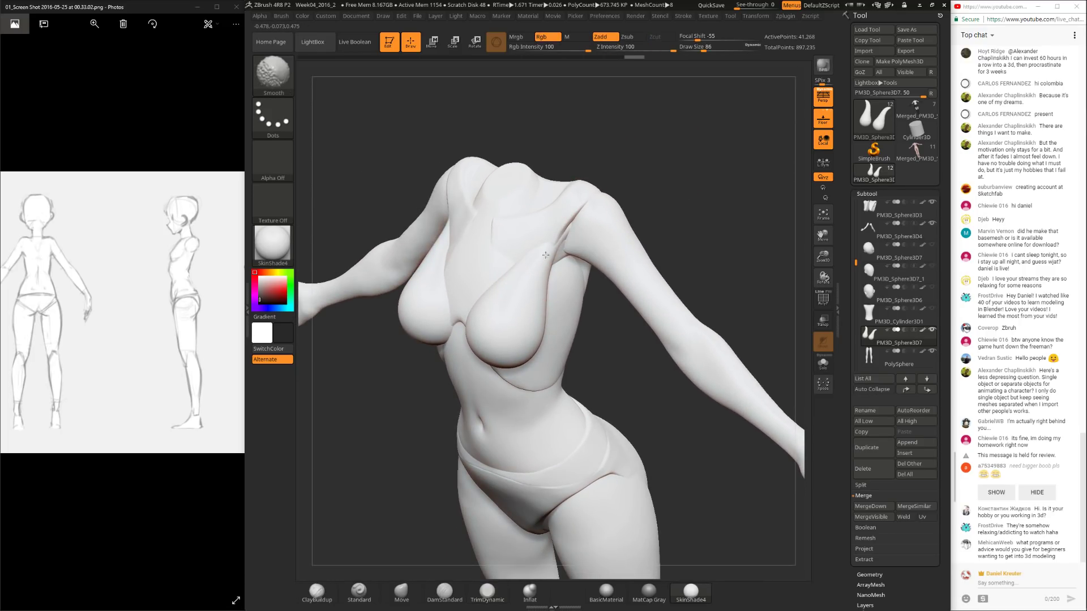
Step: Examine the whole figure's proportions and the shoulder and chest area from front and three-quarter views
mouse_move(614, 161)
left_mouse_down()
mouse_move(610, 226)
mouse_move(612, 203)
mouse_move(576, 290)
mouse_move(672, 199)
mouse_move(502, 436)
left_mouse_up()
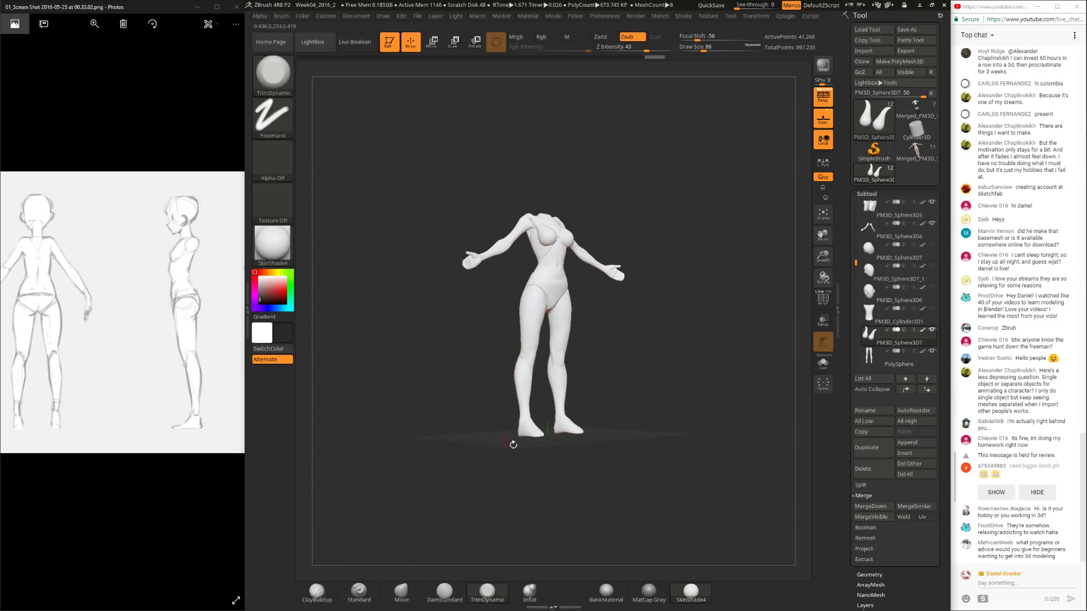
mouse_move(625, 256)
left_mouse_down()
mouse_move(634, 215)
mouse_move(678, 296)
left_mouse_up()
left_click_drag(608, 272, 598, 297)
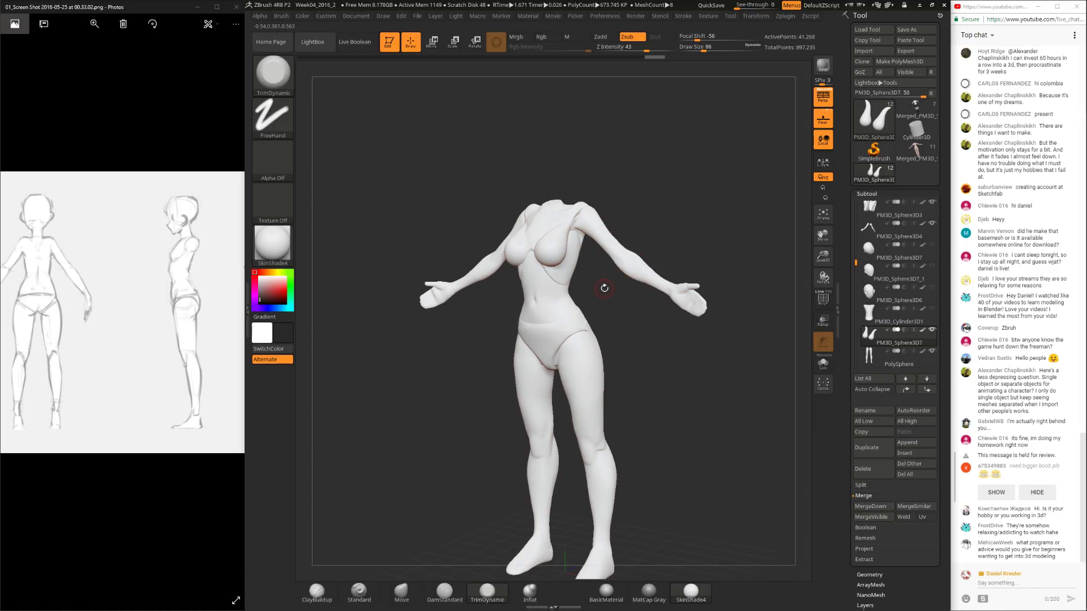
left_click_drag(604, 288, 632, 278)
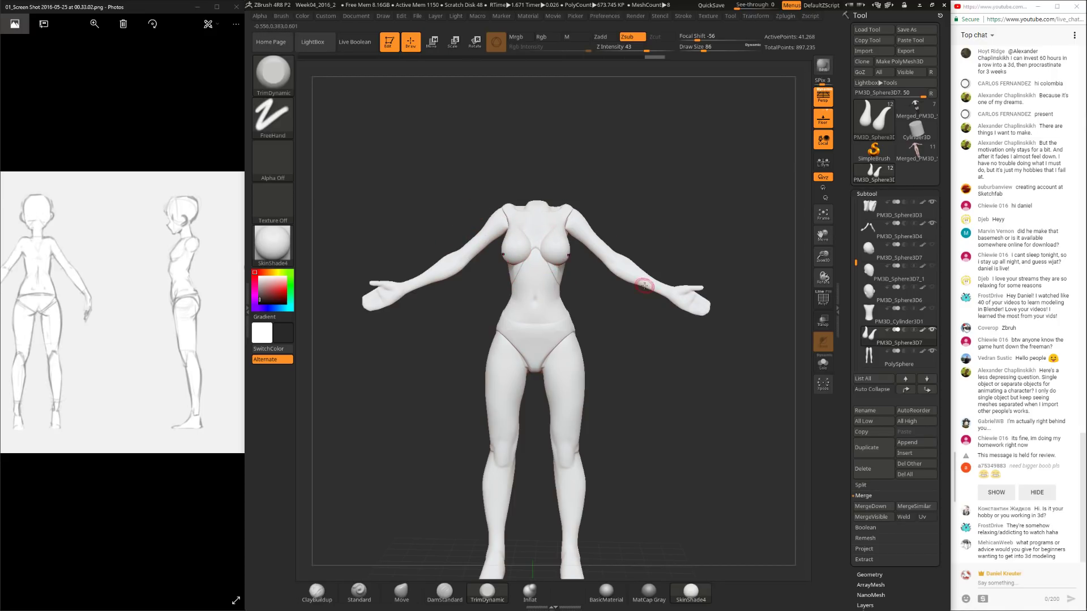
mouse_move(588, 335)
left_mouse_down()
mouse_move(634, 345)
mouse_move(680, 380)
mouse_move(682, 441)
mouse_move(655, 310)
mouse_move(628, 345)
mouse_move(655, 443)
mouse_move(566, 389)
mouse_move(584, 380)
left_mouse_up()
mouse_move(663, 357)
left_mouse_down()
mouse_move(615, 368)
mouse_move(626, 232)
left_mouse_up()
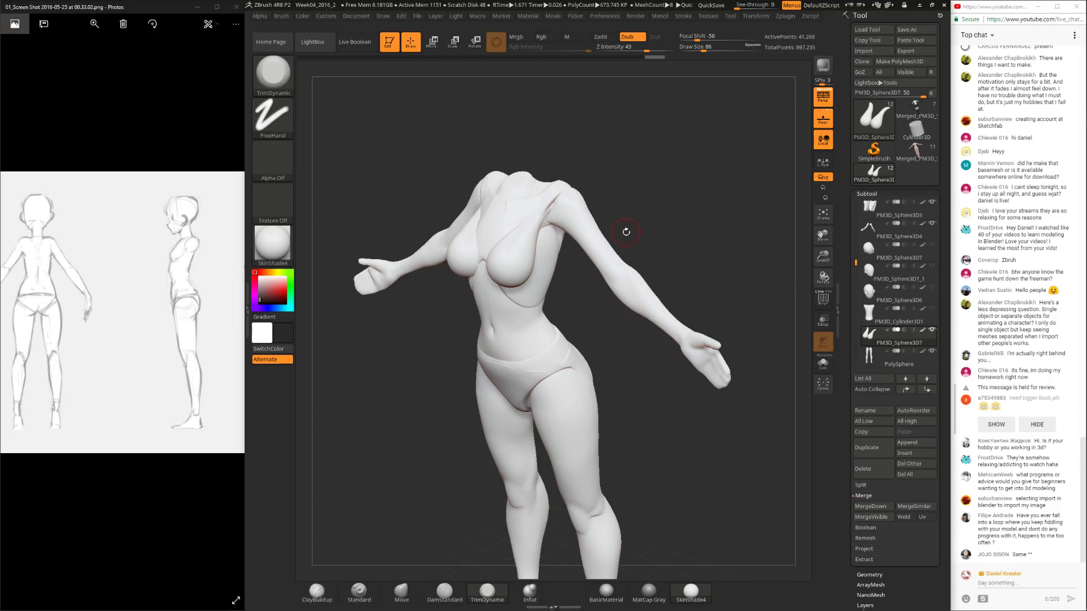
left_click_drag(689, 215, 625, 259)
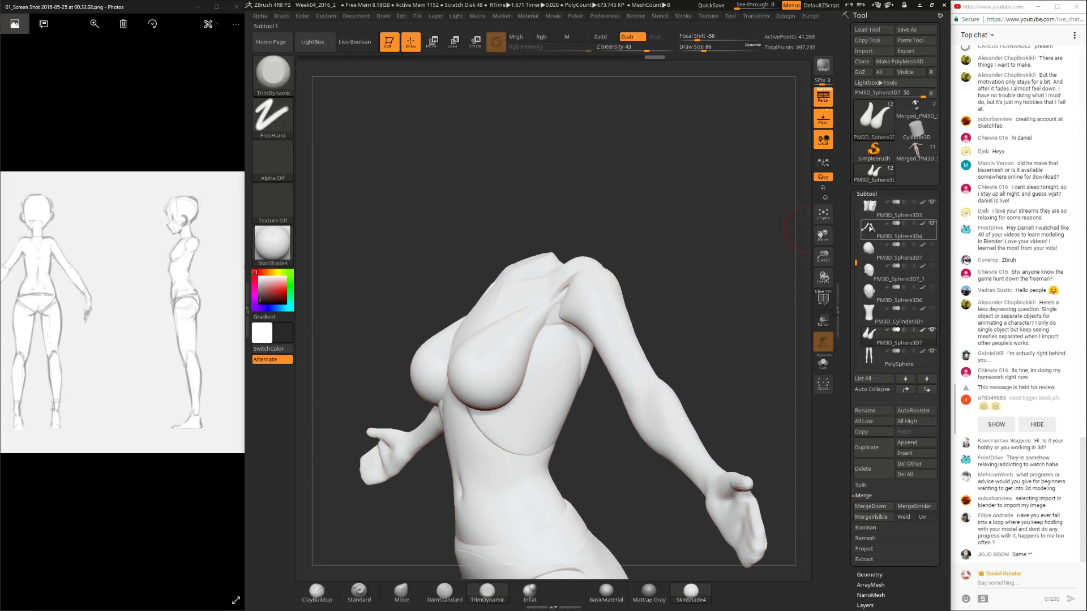
Step: Select the arms subtool PM3D_Sphere3D4 and reshape the shoulder area with the Move brush at draw size 199
left_click(870, 227)
key("ctrl")
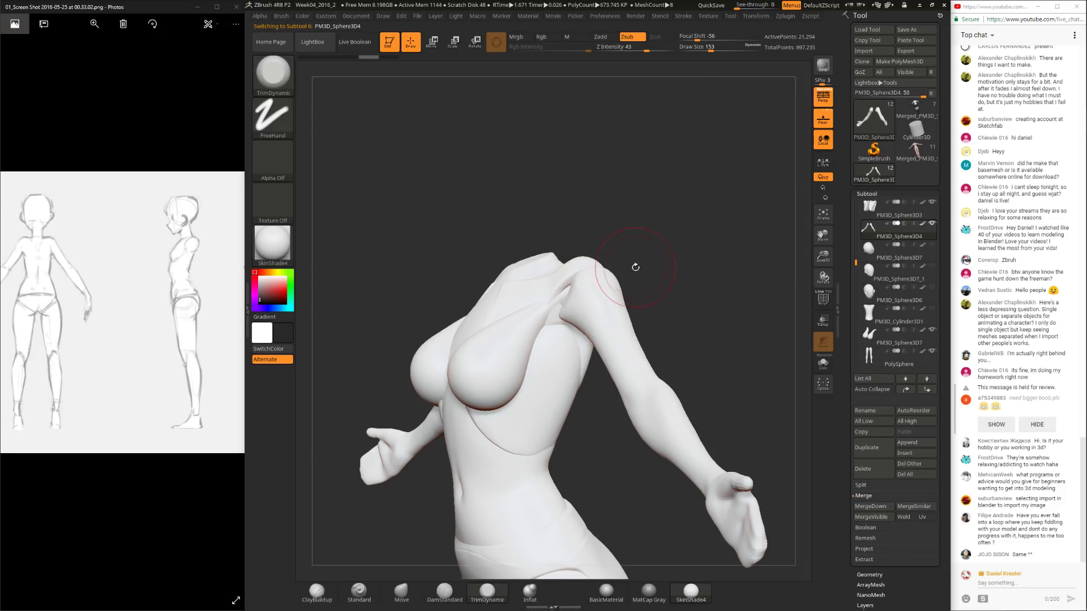
left_click(402, 592)
key("space")
left_click_drag(602, 295, 614, 294)
key("f")
mouse_move(551, 312)
left_mouse_down()
mouse_move(473, 254)
mouse_move(510, 243)
mouse_move(656, 253)
mouse_move(558, 284)
left_mouse_up()
right_click_drag(558, 284, 638, 250)
mouse_move(638, 249)
right_mouse_down("ctrl")
mouse_move(636, 203)
mouse_move(521, 254)
mouse_move(532, 252)
right_mouse_up("ctrl")
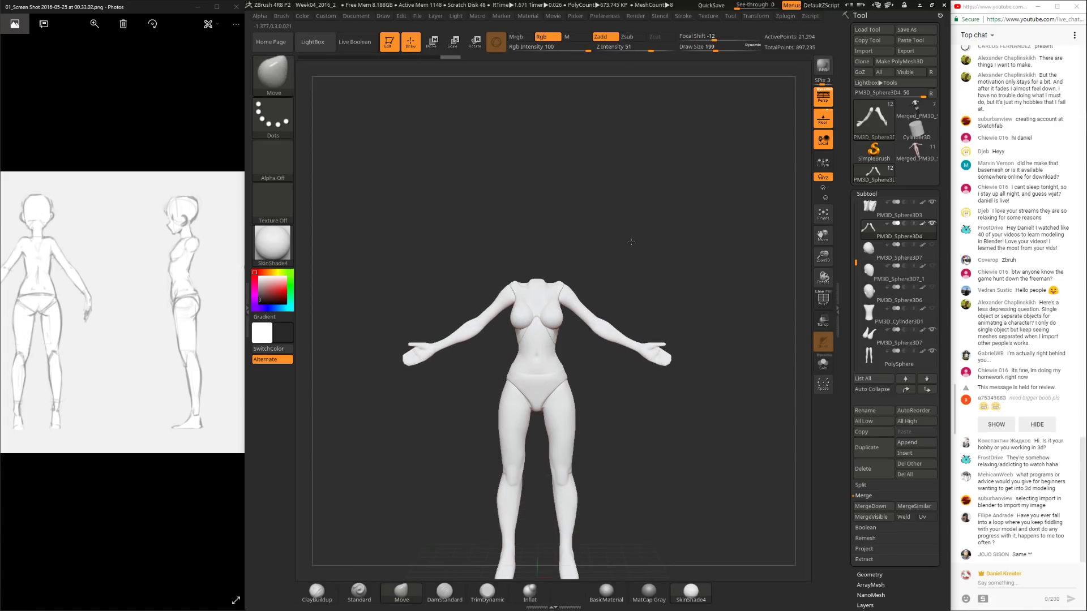
Step: Show the head subtool PM3D_Sphere3D7 to check it against the body, and hide it again
mouse_move(612, 256)
right_mouse_down()
mouse_move(509, 257)
mouse_move(628, 251)
right_mouse_up()
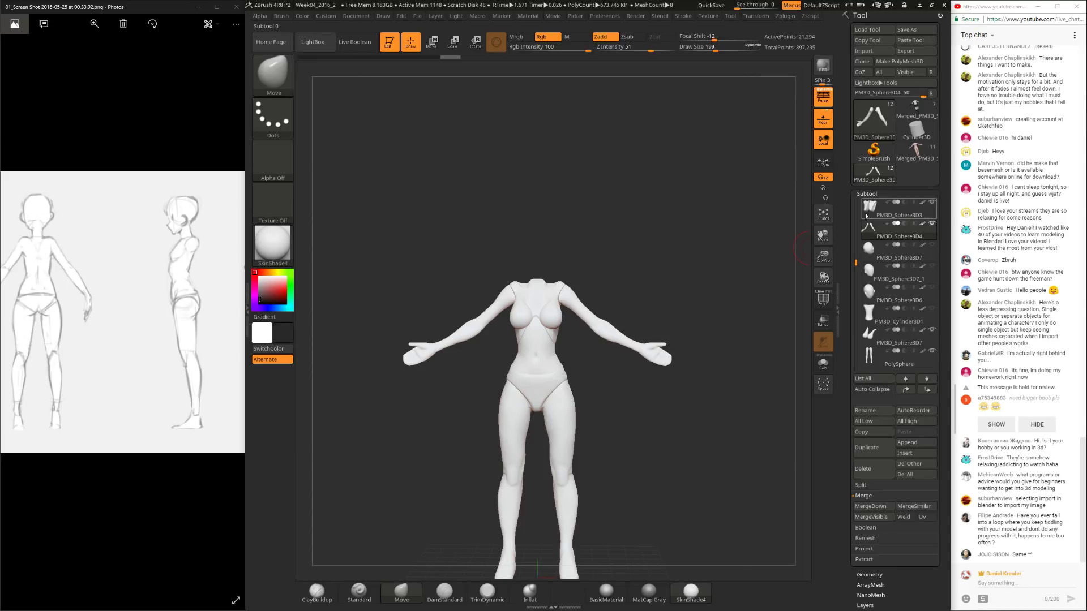
right_click_drag(657, 288, 760, 255, "alt")
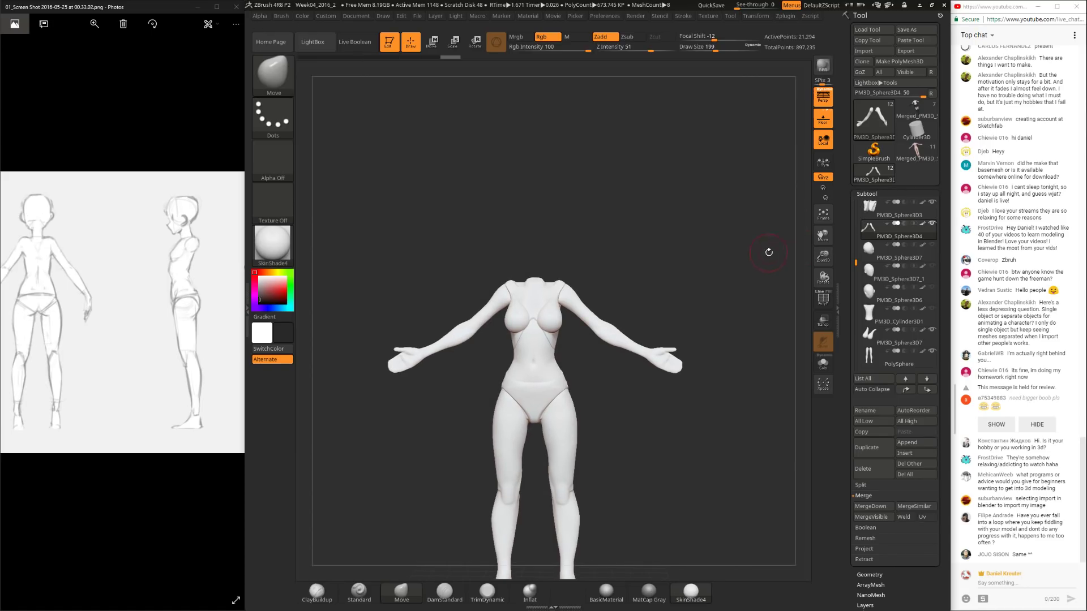
left_click_drag(856, 253, 862, 254)
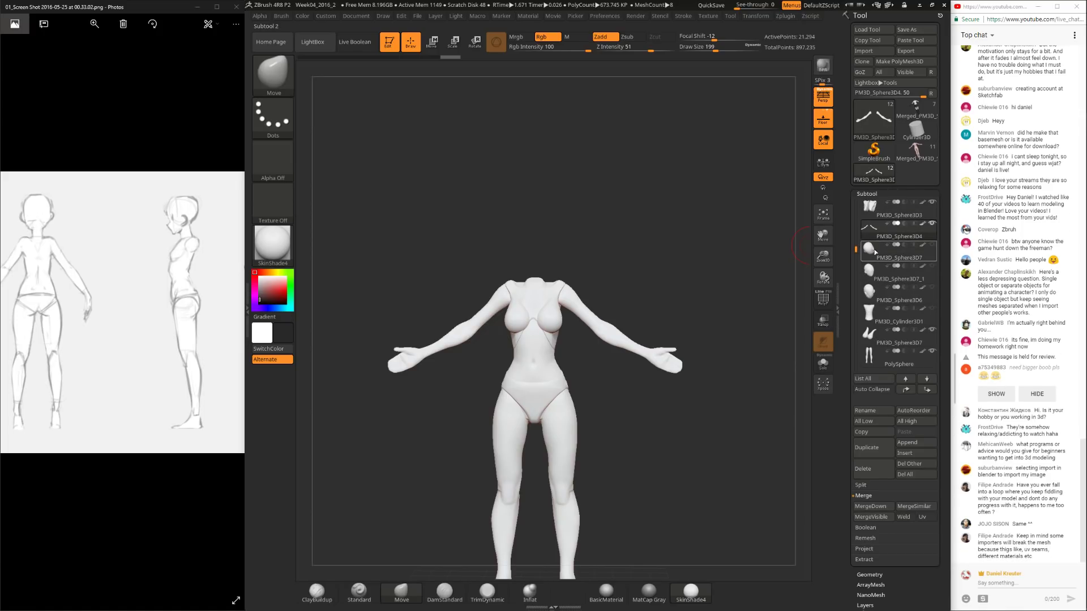
left_click(933, 245)
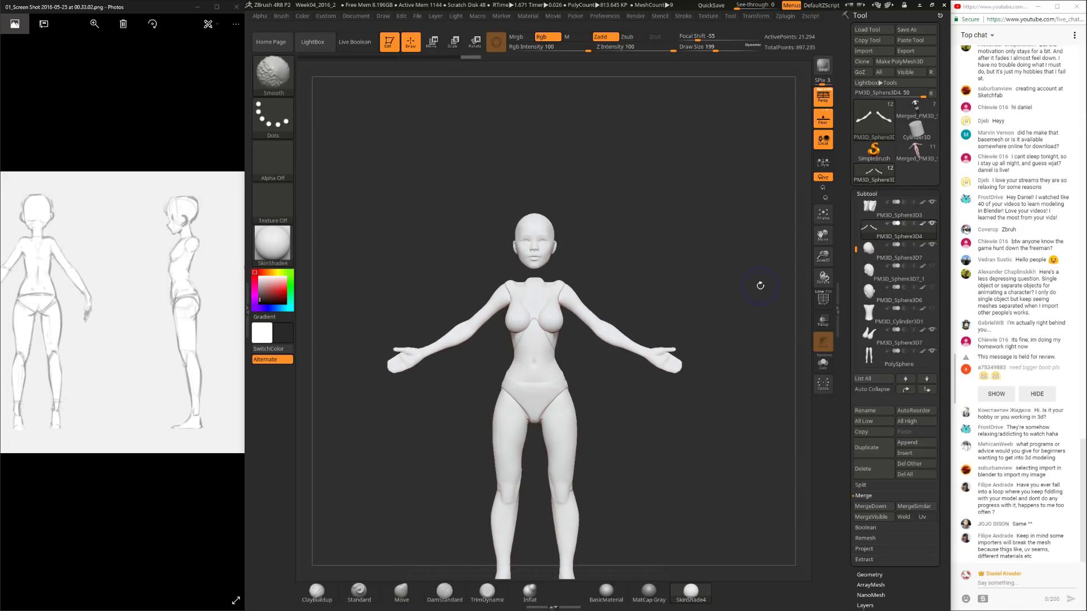
left_click(932, 245)
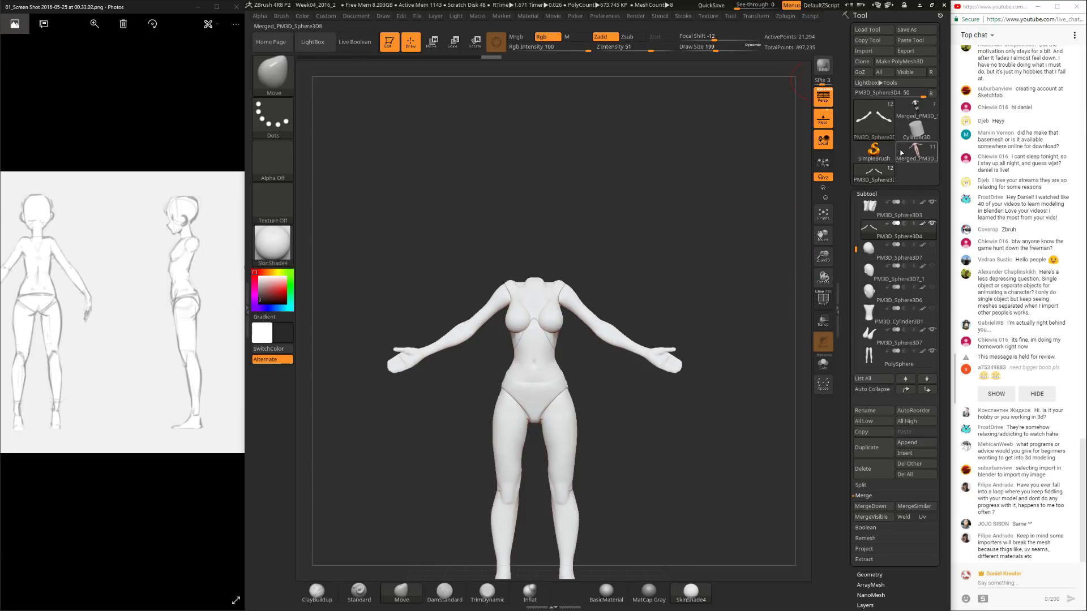
Step: Switch to the finished blue-haired character tool and show only its head and neck subtool
mouse_move(915, 113)
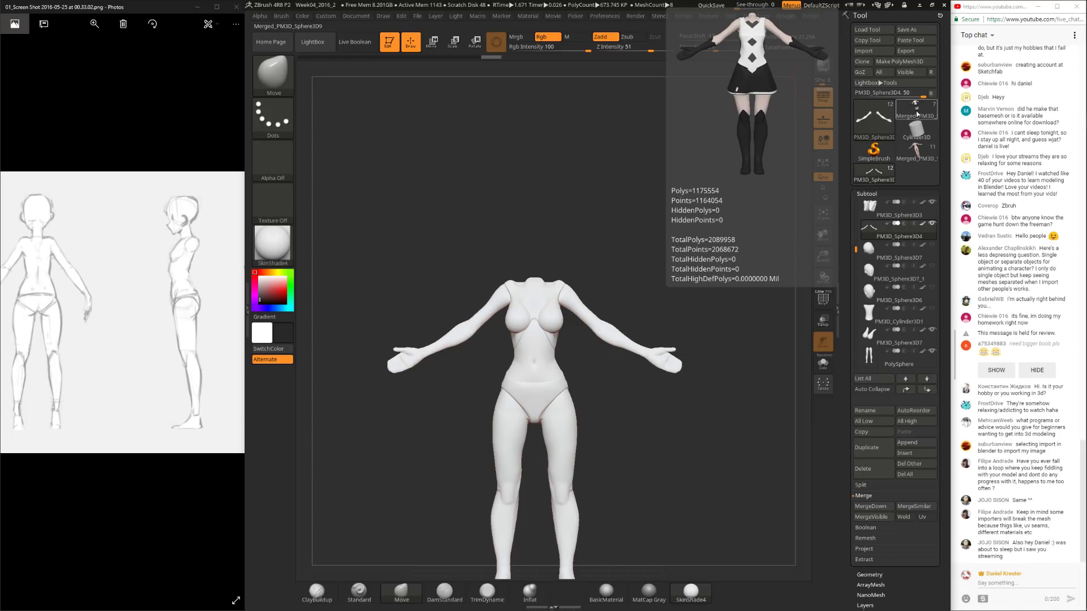
left_click(915, 110)
left_click_drag(792, 331, 764, 270)
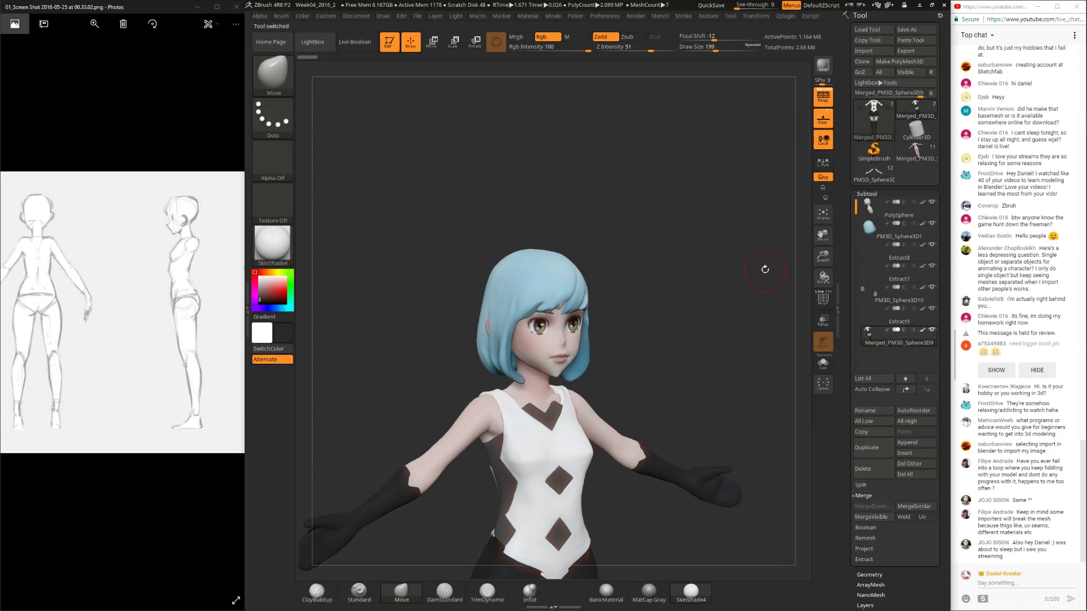
left_click(932, 224, "shift")
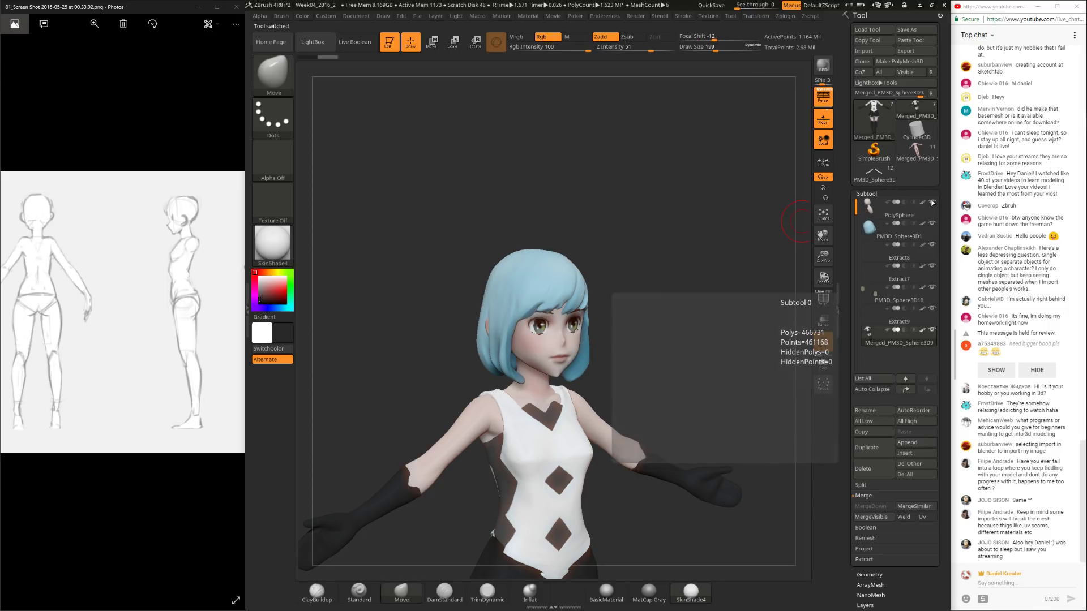
left_click(933, 208)
mouse_move(735, 315)
left_mouse_down()
mouse_move(758, 328)
mouse_move(707, 334)
mouse_move(714, 341)
mouse_move(805, 209)
left_mouse_up()
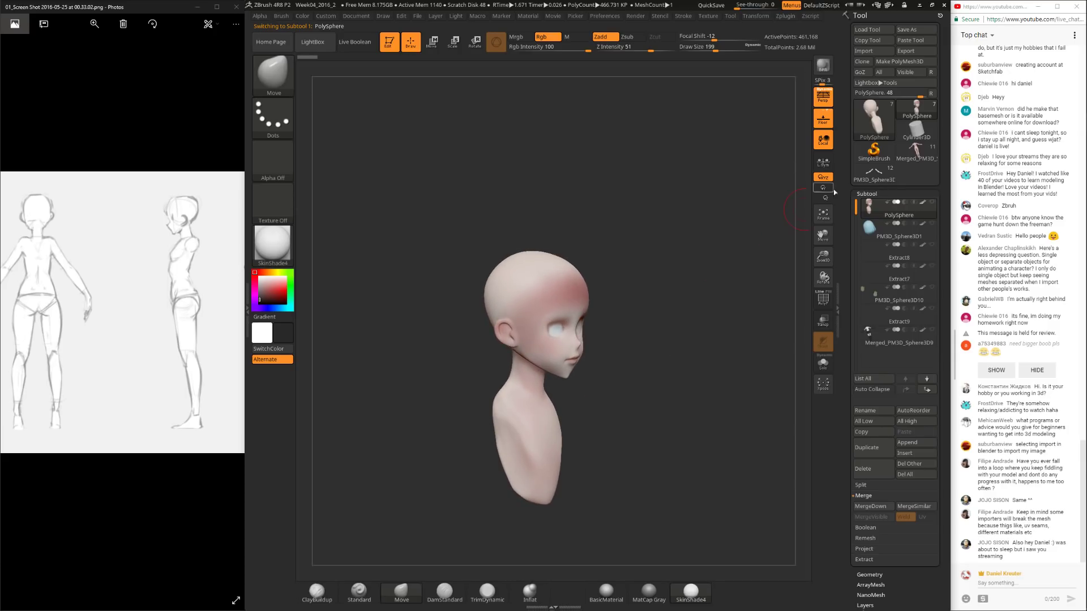
Step: Return to the body tool PM3D_Sphere3D4 that holds the separate limb and torso subtools
left_click(918, 151)
left_click(916, 130)
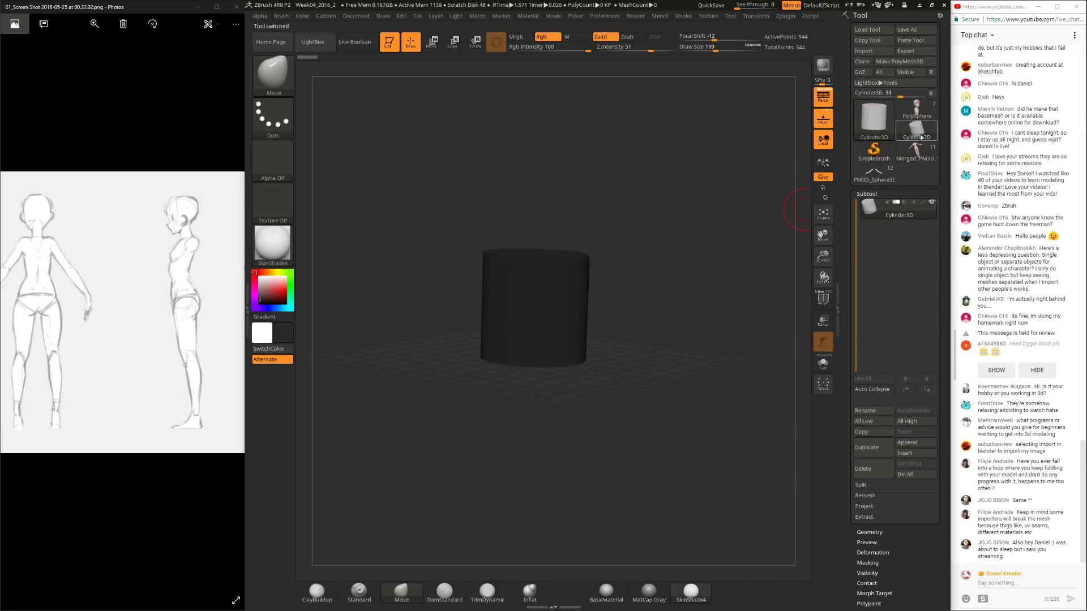
left_click(916, 109)
left_click(873, 172)
mouse_move(704, 377)
left_mouse_down("alt")
mouse_move(689, 294)
mouse_move(697, 345)
mouse_move(677, 338)
mouse_move(687, 353)
mouse_move(665, 386)
mouse_move(696, 356)
left_mouse_up("alt")
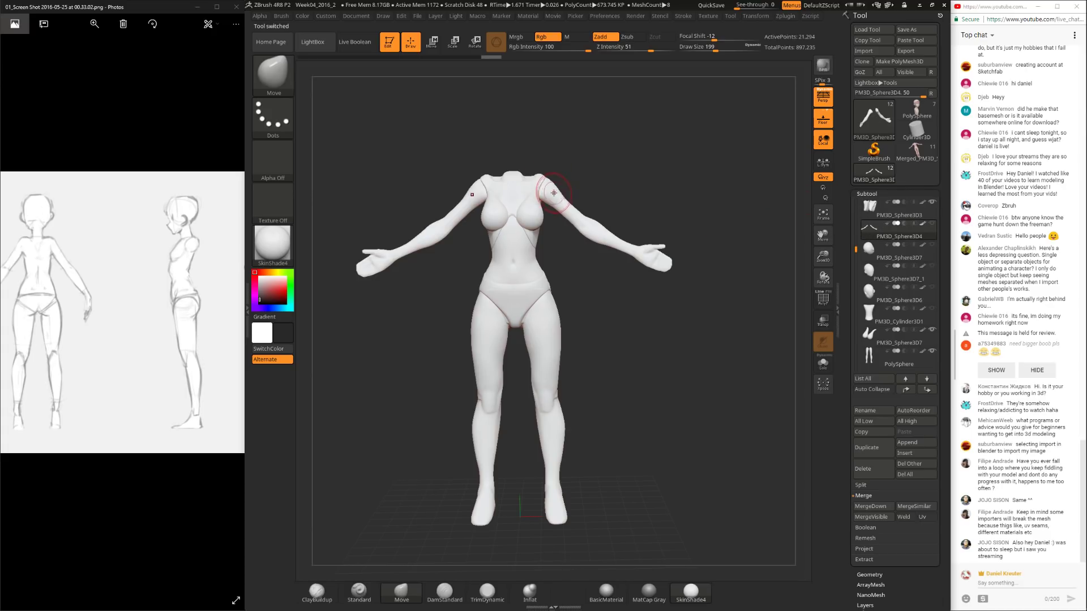
Step: Try to scale the arms down slightly about the shoulder with the transform gizmo
key("w")
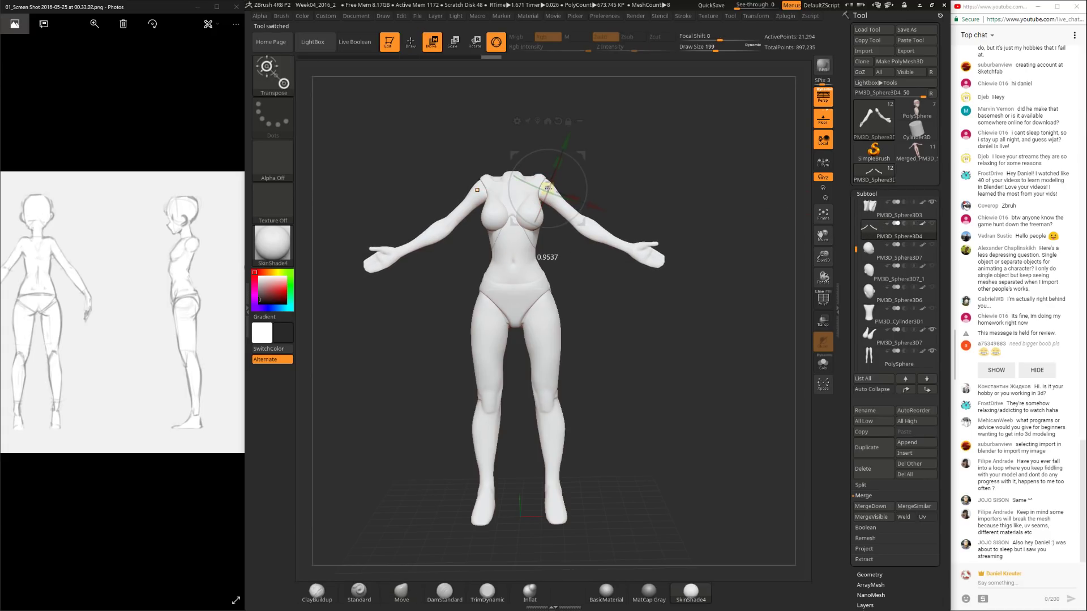
left_click_drag(660, 176, 672, 182)
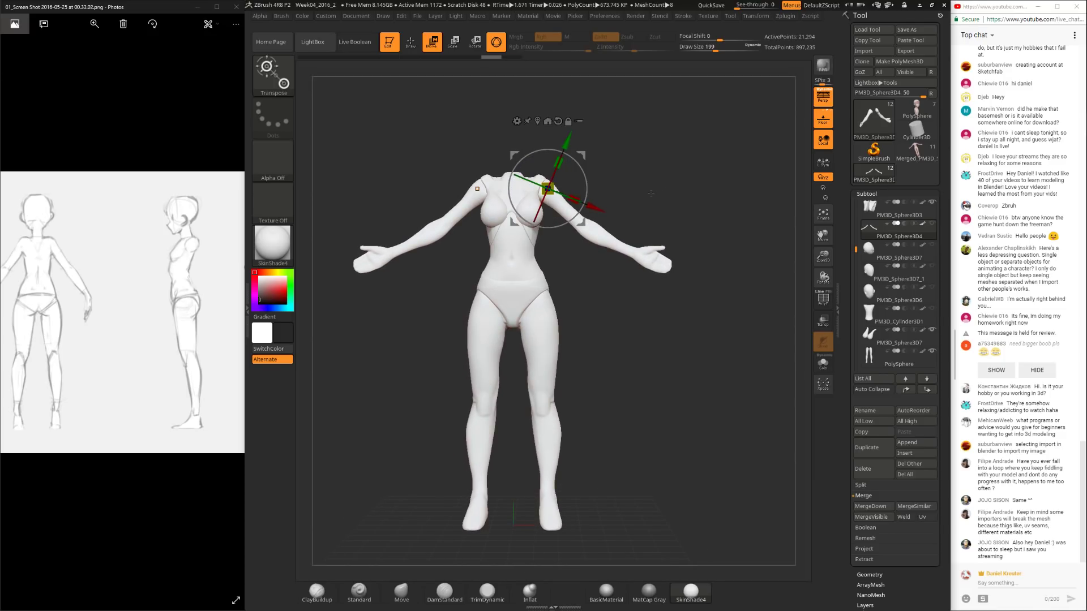
left_click_drag(648, 194, 696, 167)
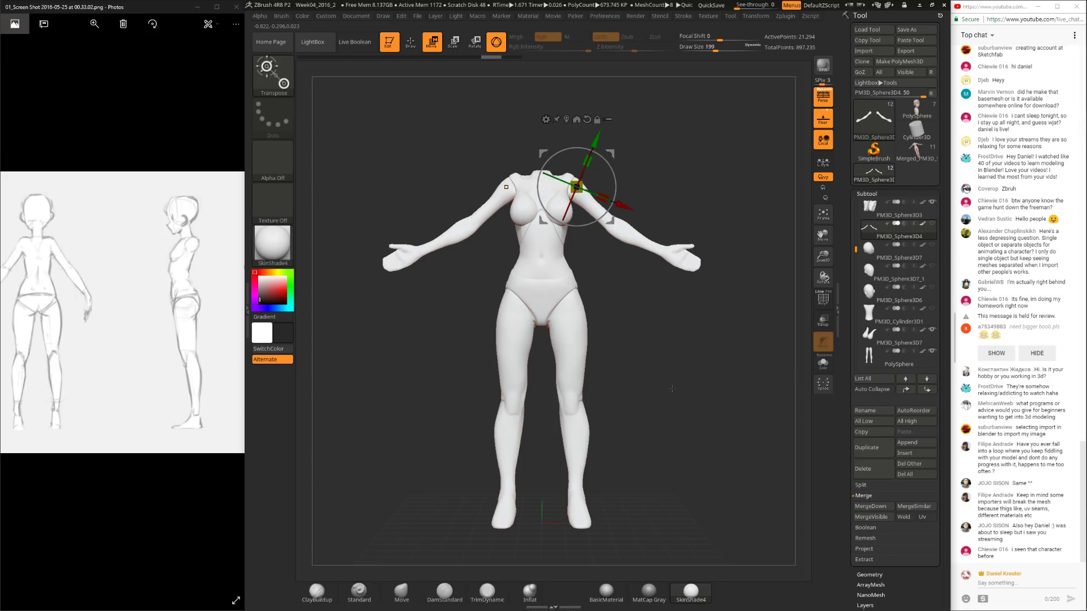
Step: Bring the blue-haired character into view in the reference image and return to Draw mode on the body
left_click(133, 230)
left_click_drag(220, 194, 84, 232)
left_click_drag(640, 362, 721, 272)
key("q")
Step: Select the torso subtool PM3D_Sphere3D3 and turn on the visibility of the arms subtool
left_click(895, 209)
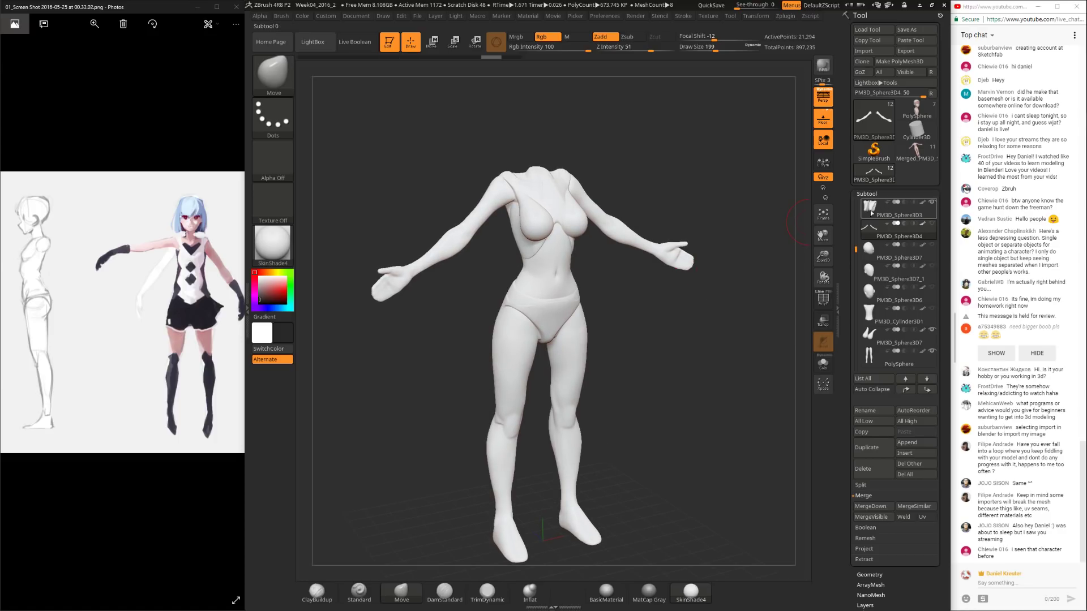
scroll(876, 211, "up", 4)
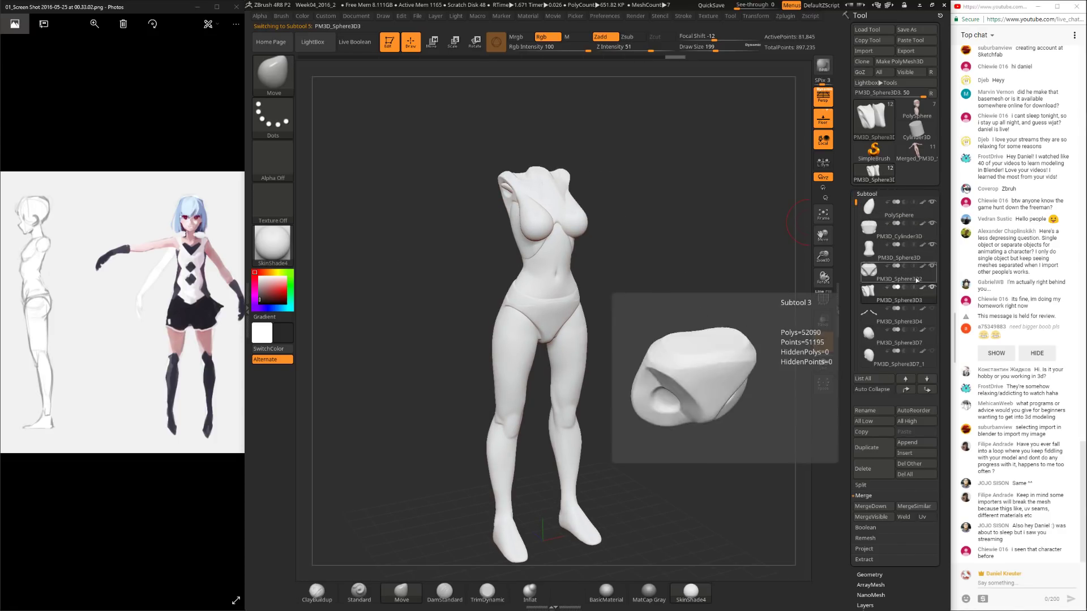
mouse_move(871, 210)
scroll(900, 267, "down", 2)
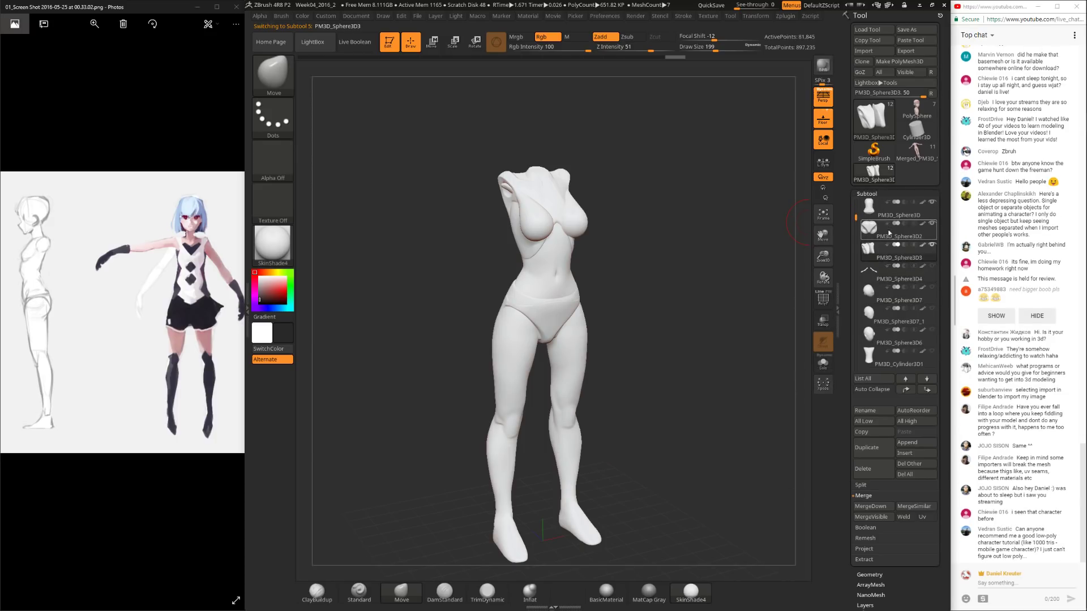
left_click(932, 266)
Step: Merge all visible body parts into a new tool with MergeVisible and switch to Merged_PM3D_Sphere3D3
left_click(863, 496)
left_click(864, 495)
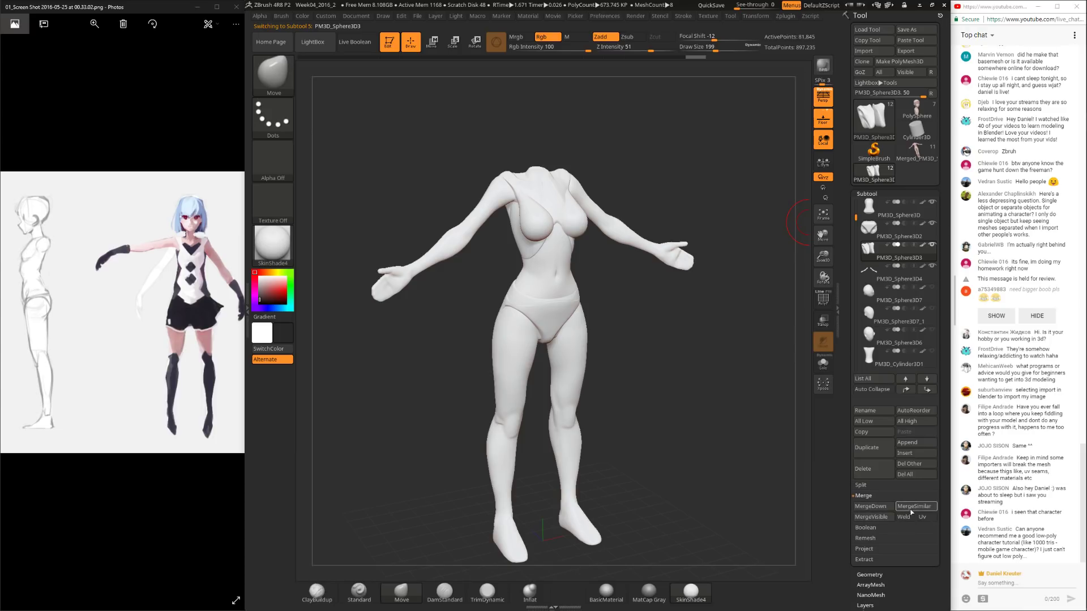
left_click(886, 520)
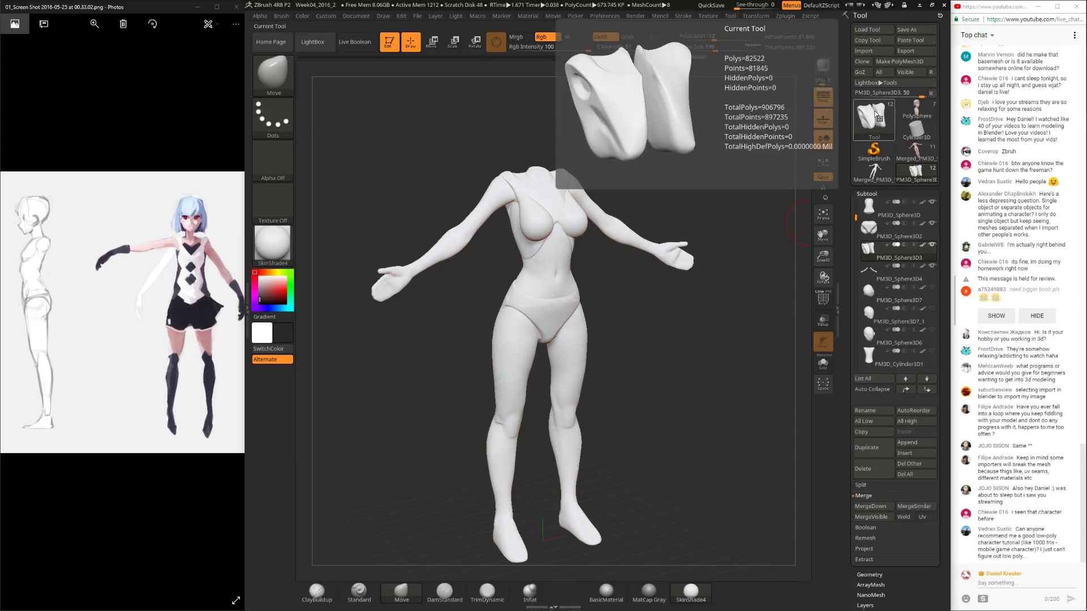
left_click(874, 173)
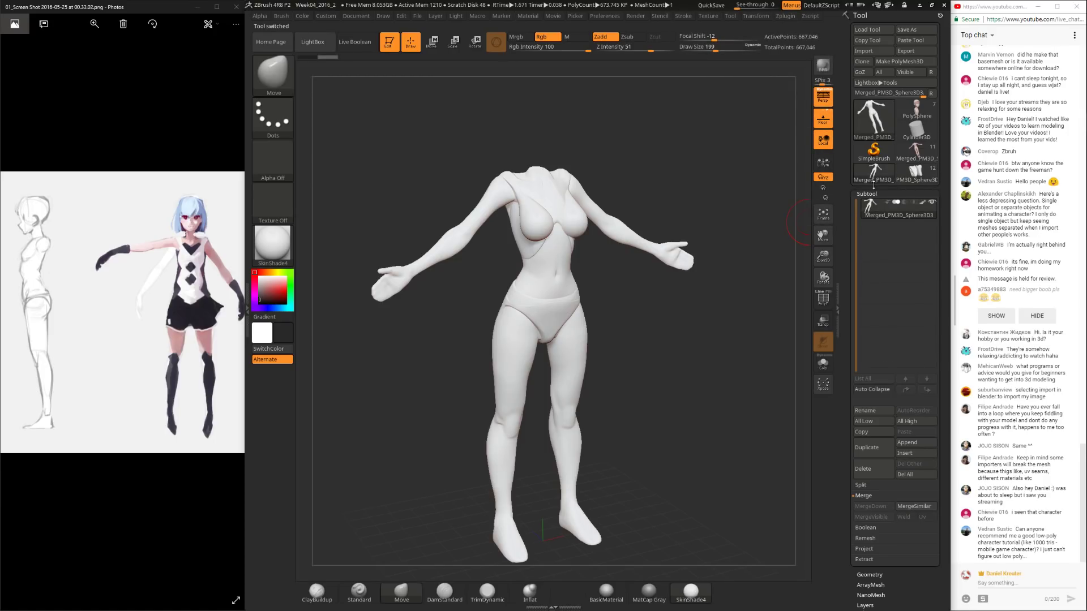
Step: Set the draw size to 321 and turn on the polyframe display for the merged body
left_click_drag(693, 374, 669, 376)
mouse_move(628, 149)
left_mouse_down("shift")
mouse_move(606, 170)
mouse_move(614, 180)
left_mouse_up("shift")
key("space")
left_click(824, 300)
left_click_drag(723, 347, 765, 363)
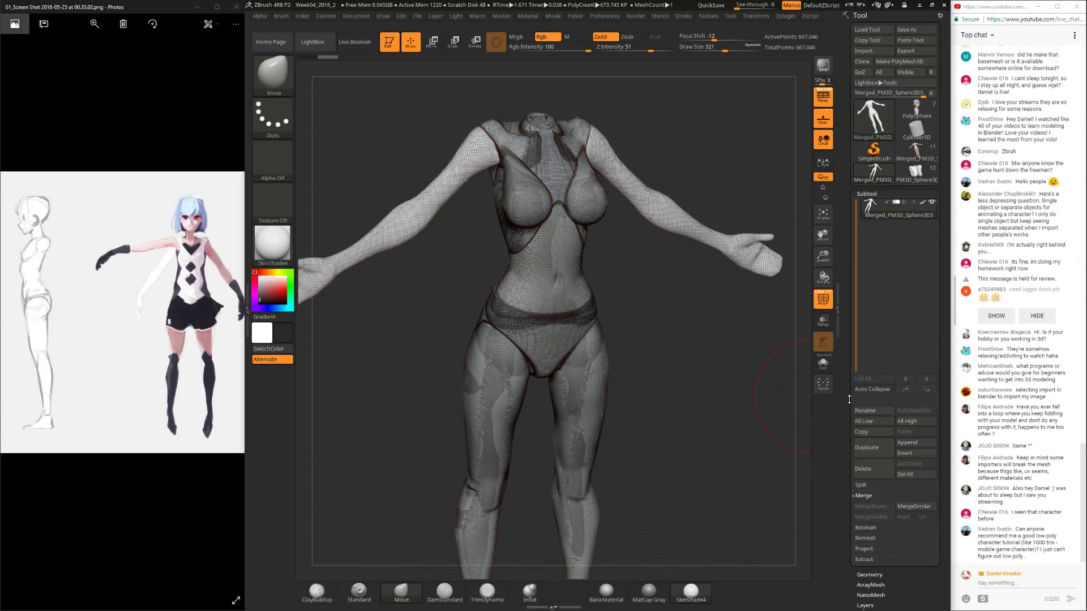
Step: Give each separate part of the merged body its own polygroup with Auto Groups
left_click_drag(849, 400, 848, 323)
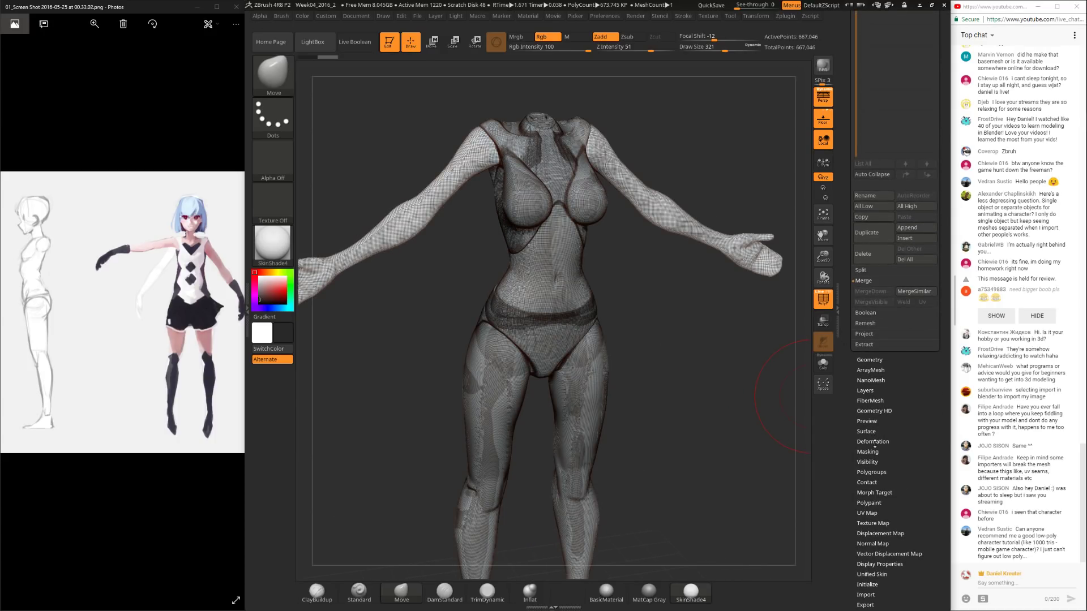
left_click_drag(873, 468, 875, 464)
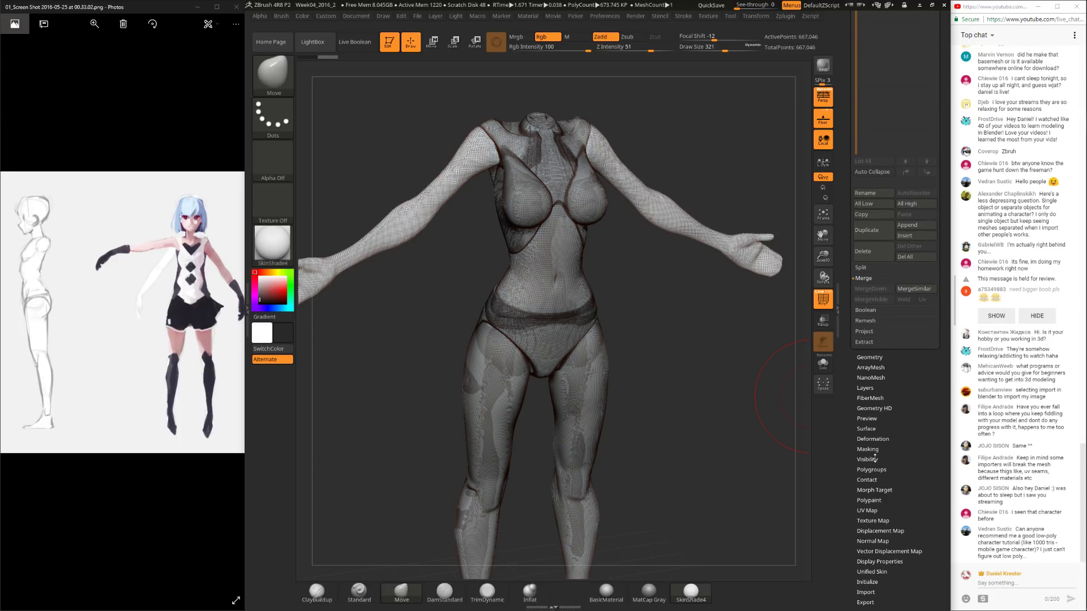
left_click(877, 471)
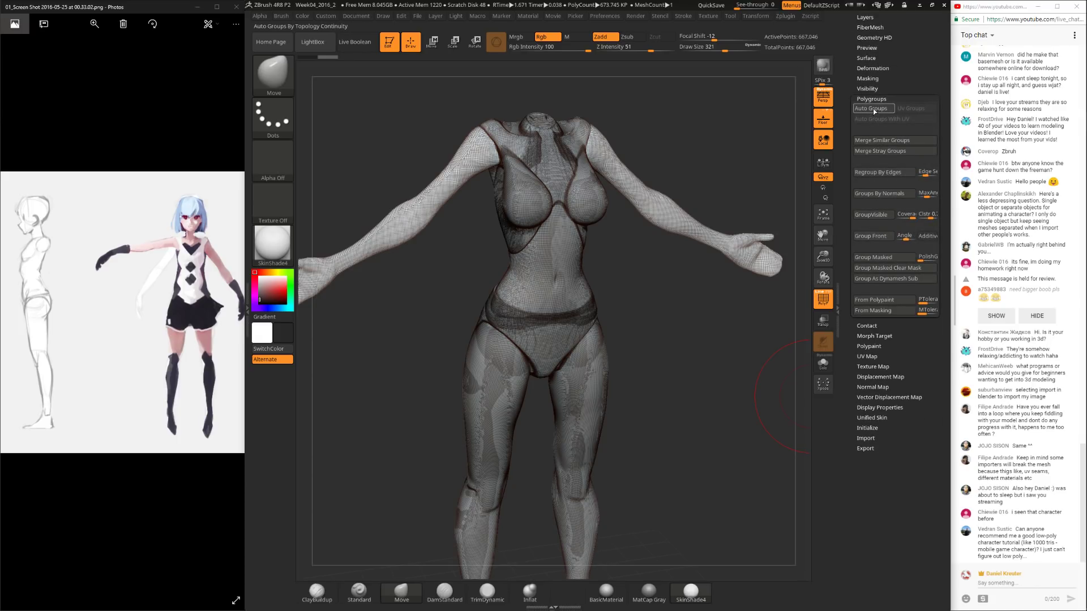
left_click(877, 109)
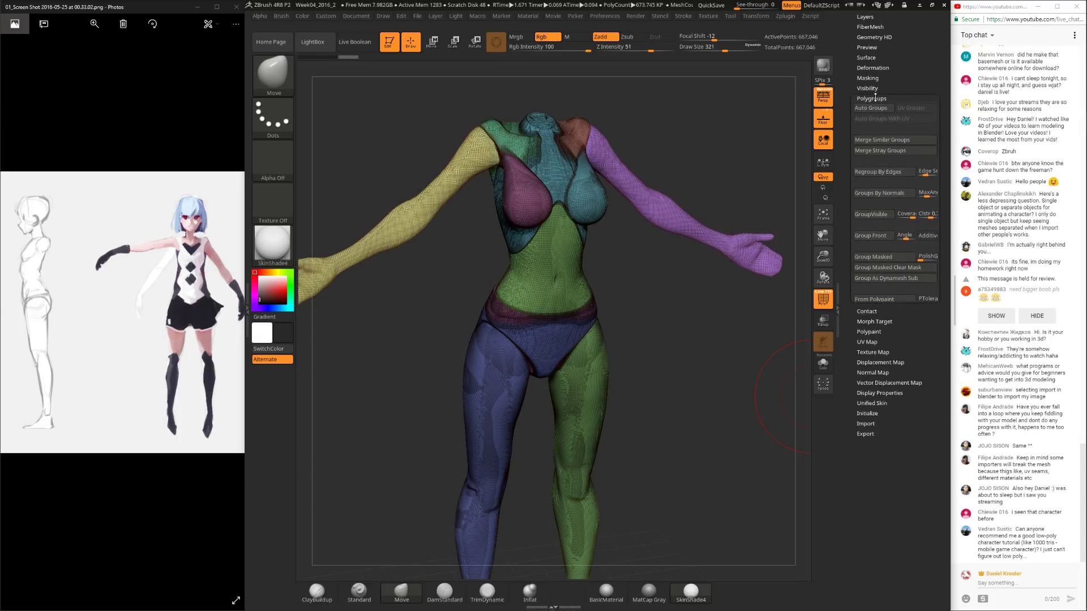
left_click(873, 99)
Step: Try to reshape the side of the chest with the Move brush at draw size 601
left_click_drag(758, 201, 719, 391)
key("space")
left_click_drag(461, 200, 479, 200)
left_click_drag(498, 261, 505, 269)
key("ctrl+z")
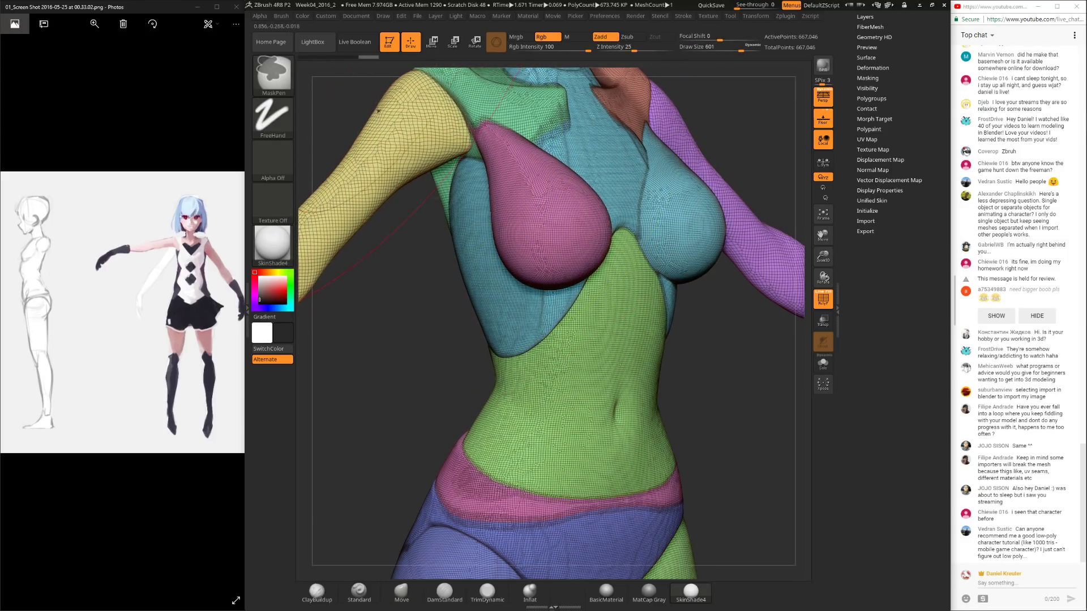
Step: Check the Auto Masking settings of the Move brush, including Mask By Polygroups
left_click(285, 16)
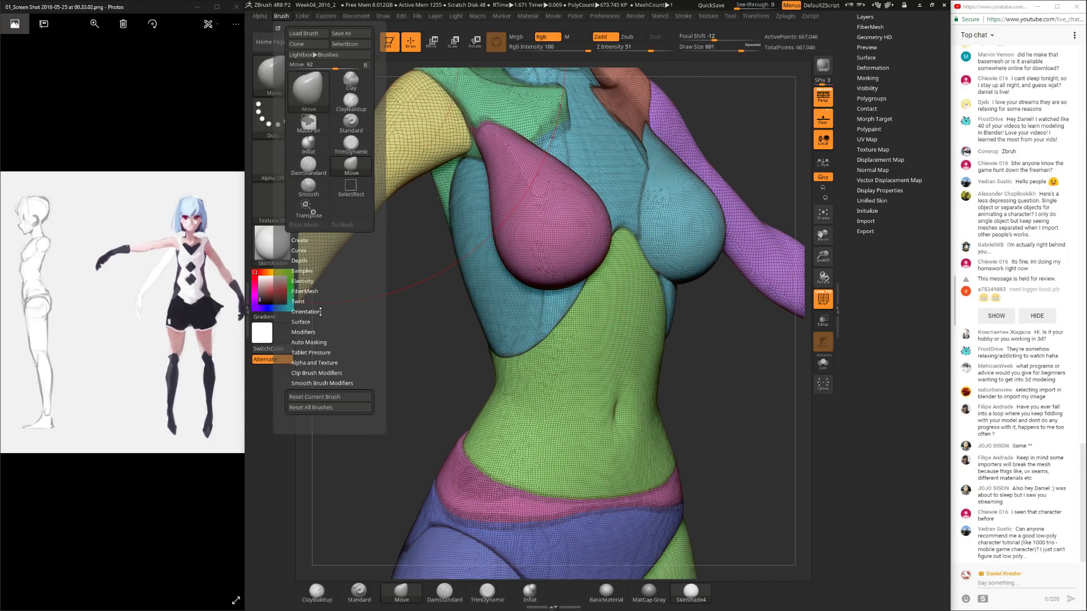
left_click(316, 343)
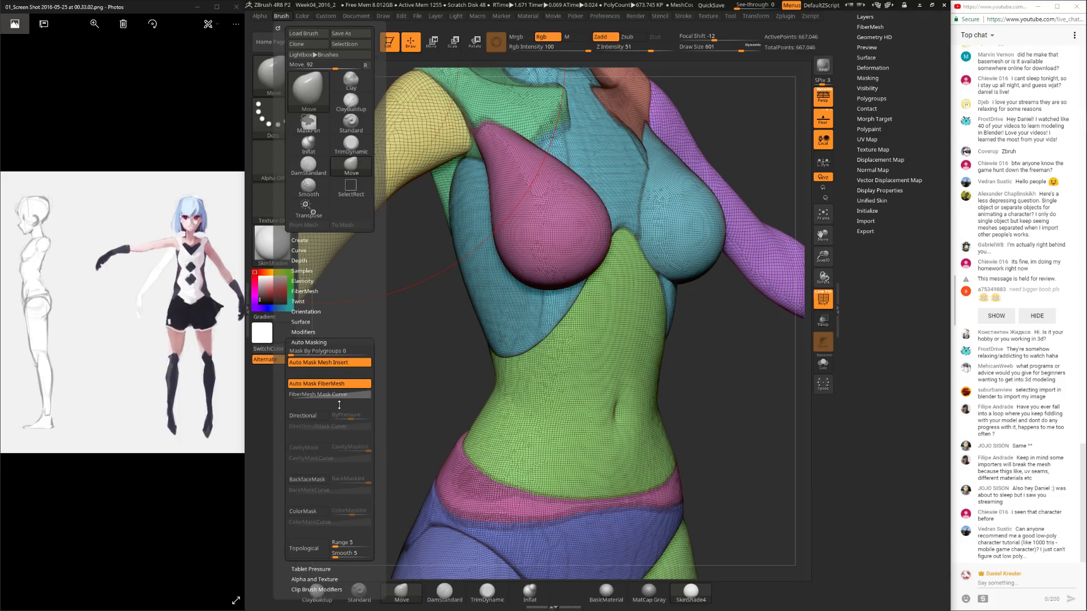
mouse_move(684, 391)
left_mouse_down()
mouse_move(668, 335)
mouse_move(702, 89)
left_mouse_up()
left_click_drag(671, 191, 645, 193)
Step: Isolate the abdomen polygroup to inspect it, and show the whole merged body again
key("ctrl")
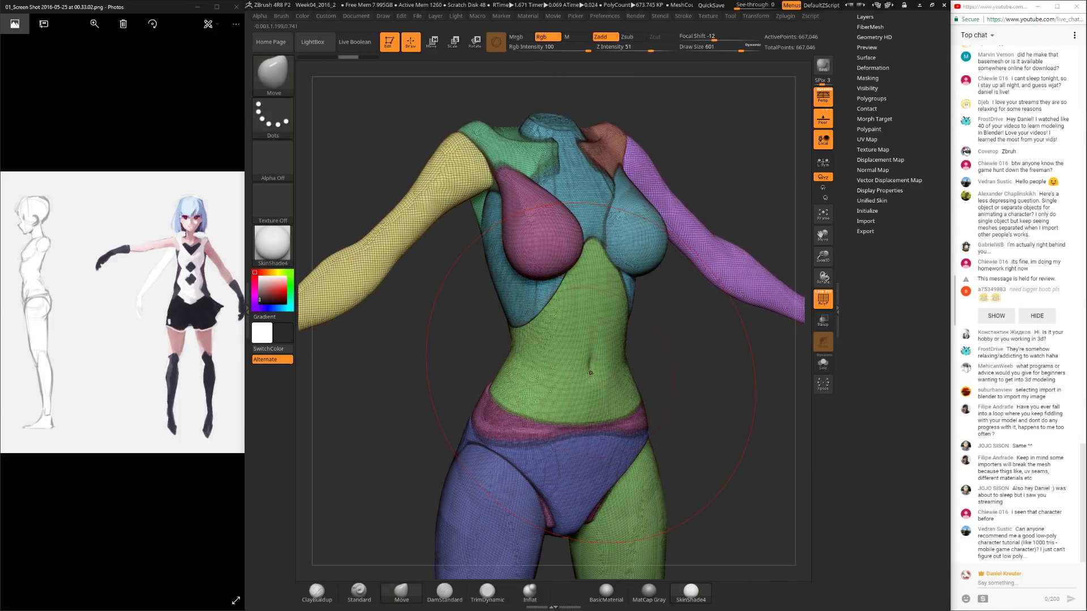
left_click(591, 373, "ctrl+shift")
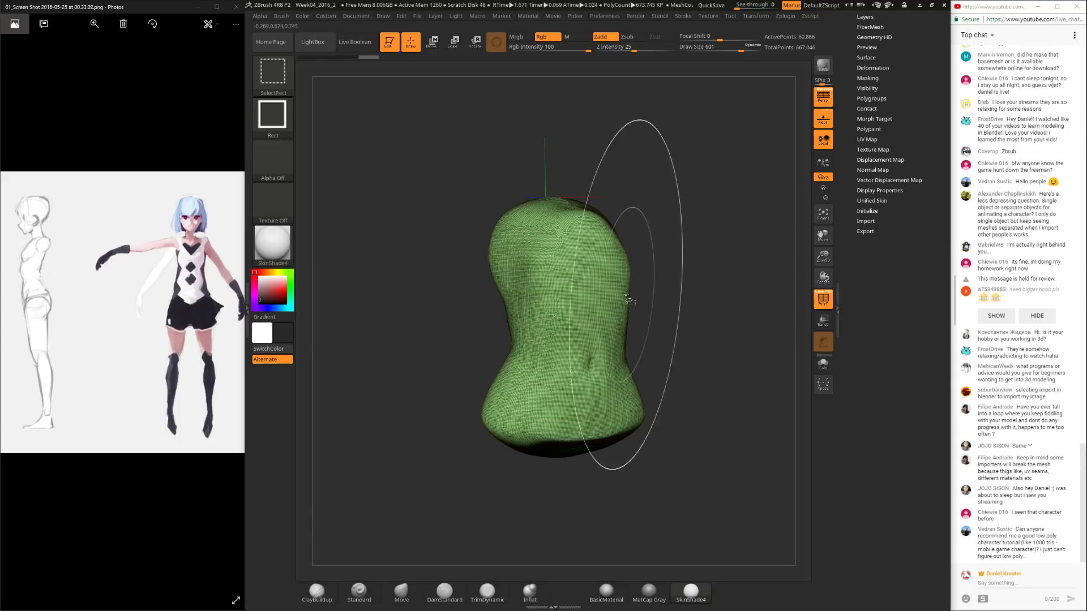
key("ctrl")
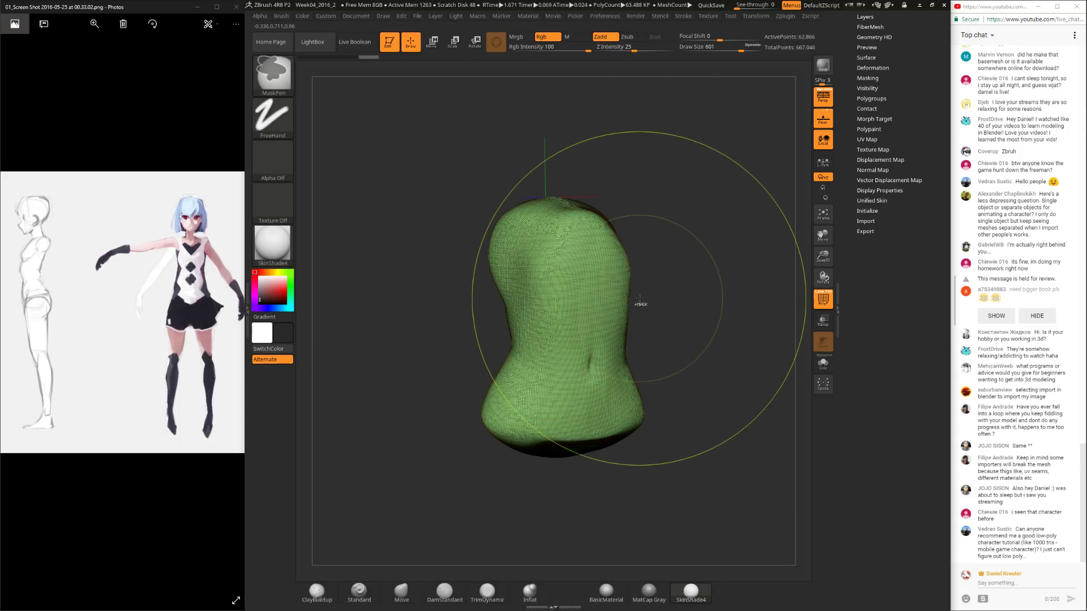
left_click(639, 299, "ctrl+shift")
left_click_drag(691, 383, 674, 371)
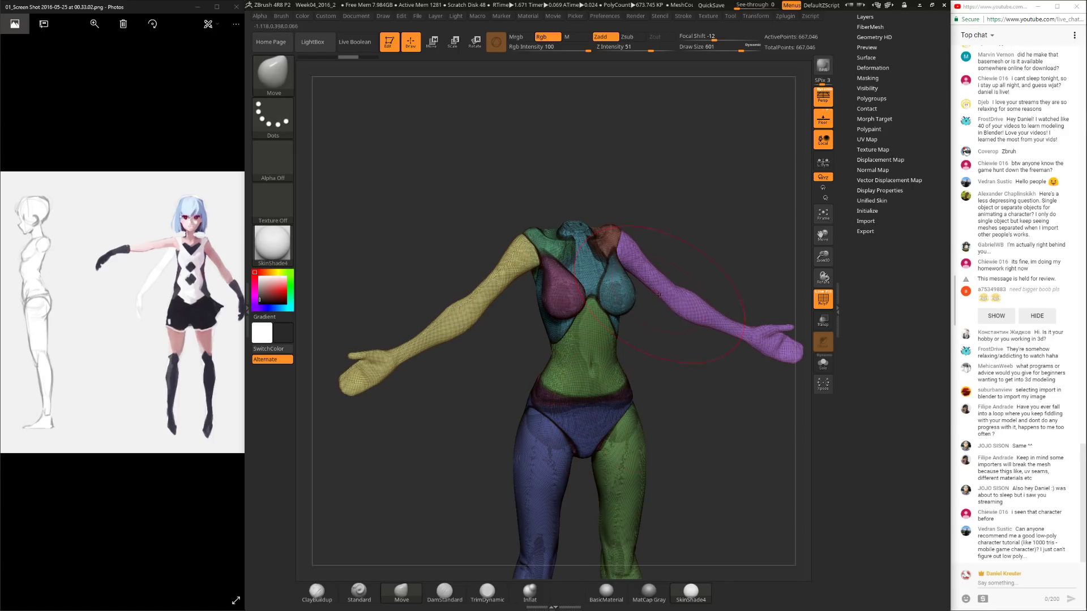
left_click_drag(664, 230, 365, 567)
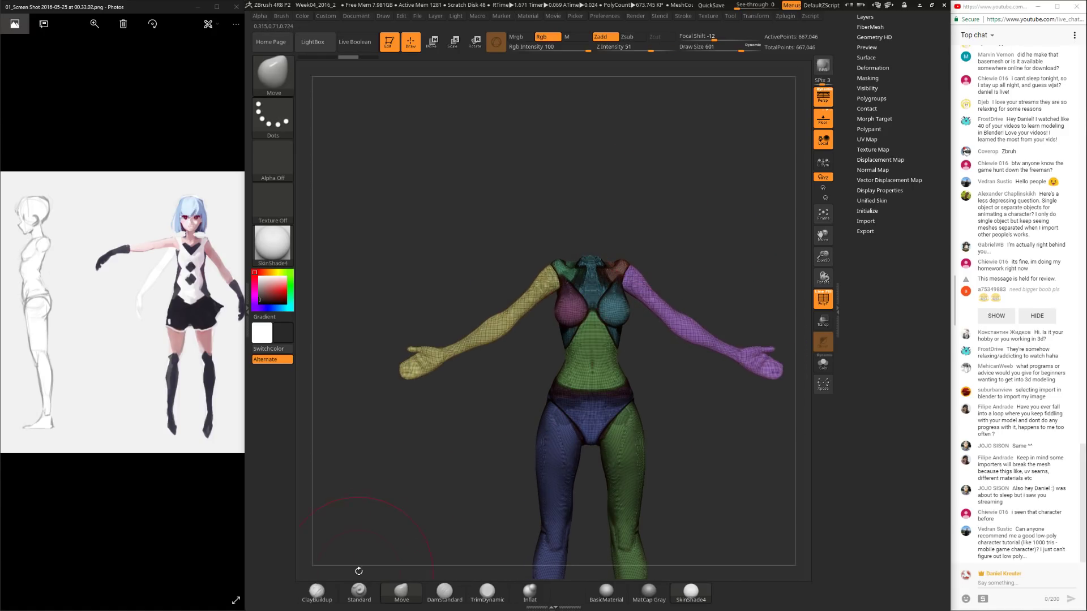
Step: Hide the polygroup wireframe display and reshape the shoulders with the Move brush, raising its draw size to 744
mouse_move(690, 234)
left_mouse_down("alt")
mouse_move(653, 211)
mouse_move(708, 312)
mouse_move(625, 239)
left_mouse_up("alt")
key("shift+f")
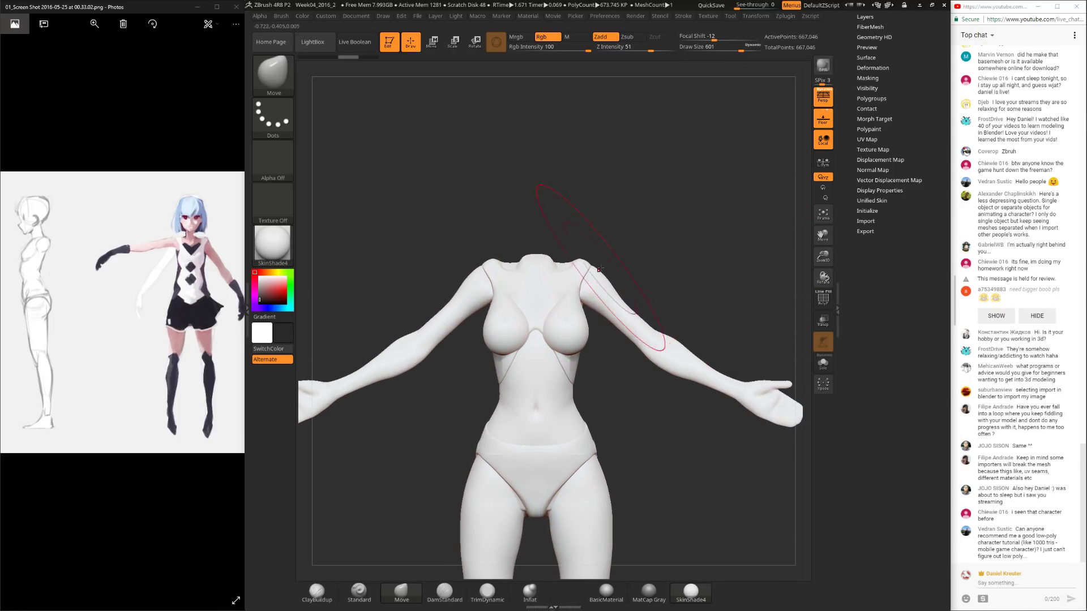
mouse_move(594, 279)
left_mouse_down()
mouse_move(585, 274)
mouse_move(593, 287)
left_mouse_up()
right_click_drag(606, 369, 585, 357, "ctrl")
key("space")
left_click_drag(598, 330, 593, 325)
right_click_drag(594, 328, 600, 331, "alt")
key("space")
left_click_drag(590, 316, 594, 277)
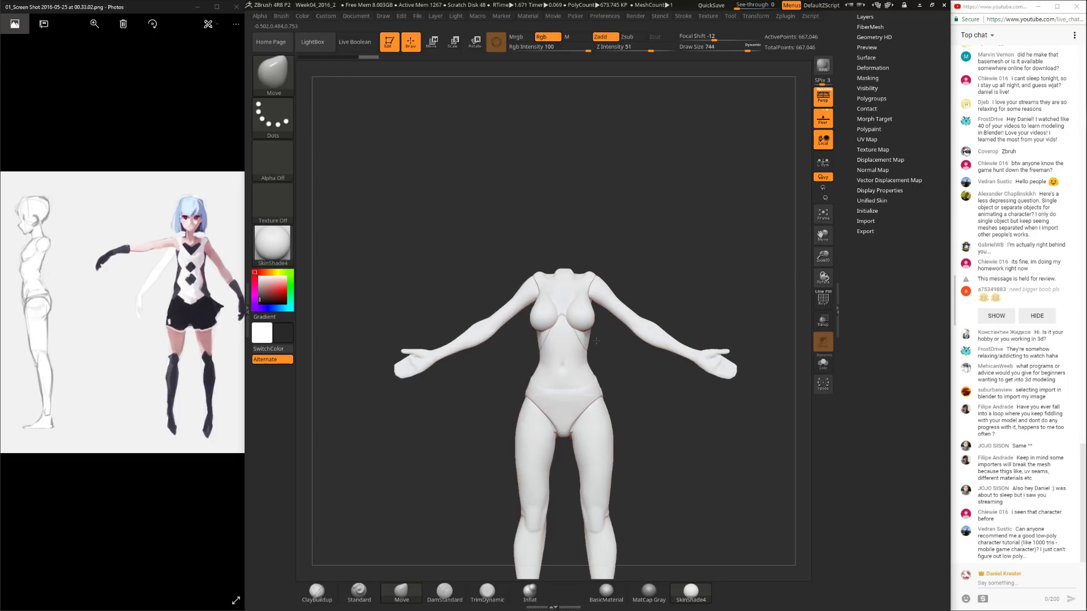
Step: Refine the shoulders and neck base with the Move brush at draw sizes 480 and 802, checking them from several angles
key("space")
mouse_move(571, 340)
right_mouse_down()
mouse_move(596, 331)
mouse_move(584, 328)
mouse_move(535, 187)
mouse_move(561, 311)
mouse_move(574, 318)
right_mouse_up()
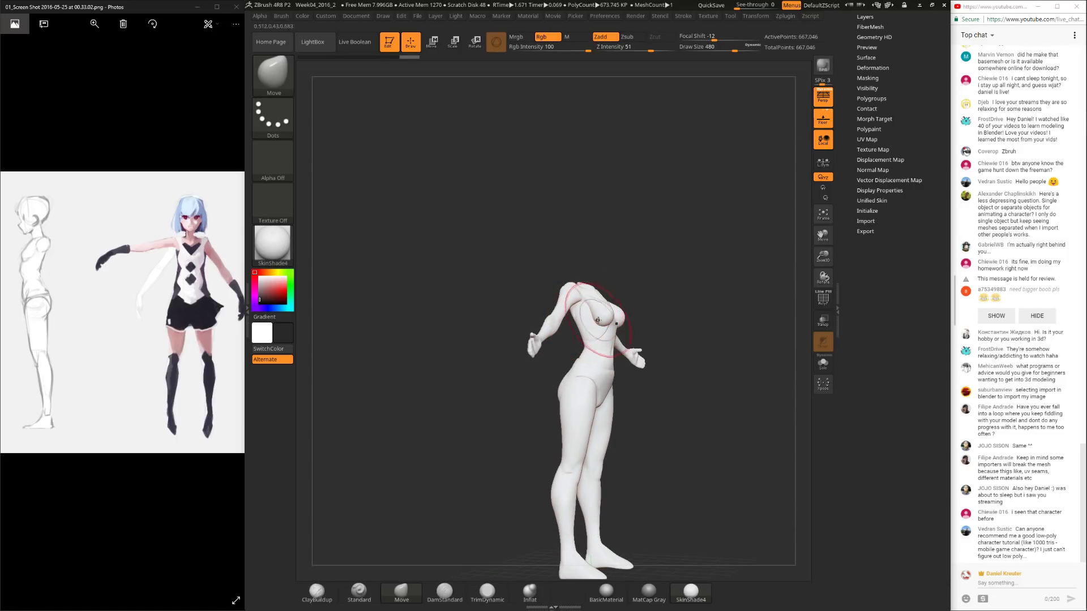
mouse_move(638, 308)
right_mouse_down()
mouse_move(582, 356)
mouse_move(566, 329)
mouse_move(690, 315)
mouse_move(657, 317)
mouse_move(671, 286)
right_mouse_up()
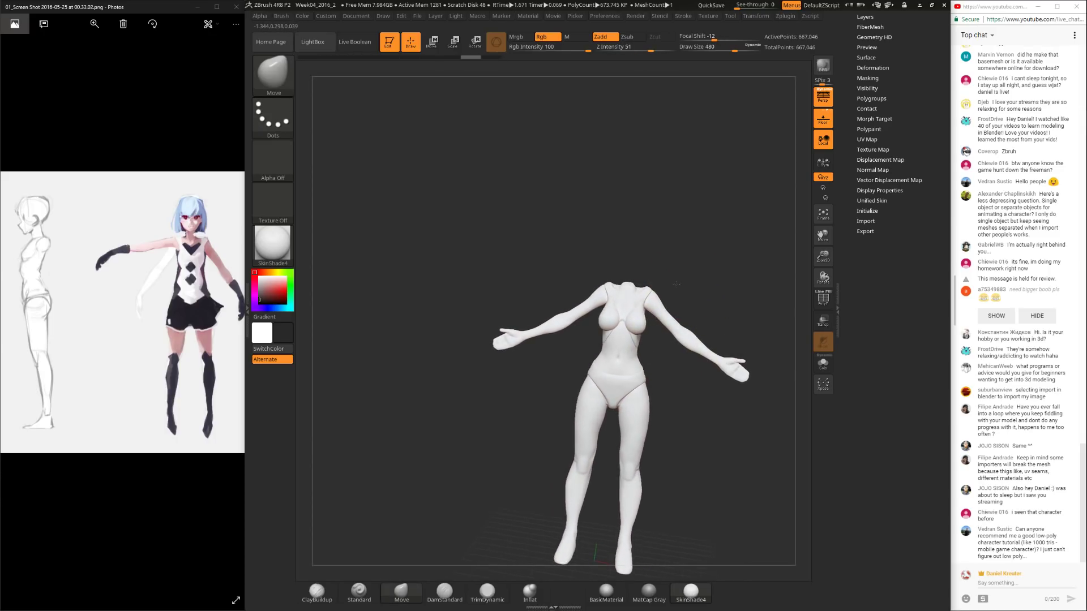
key("ctrl")
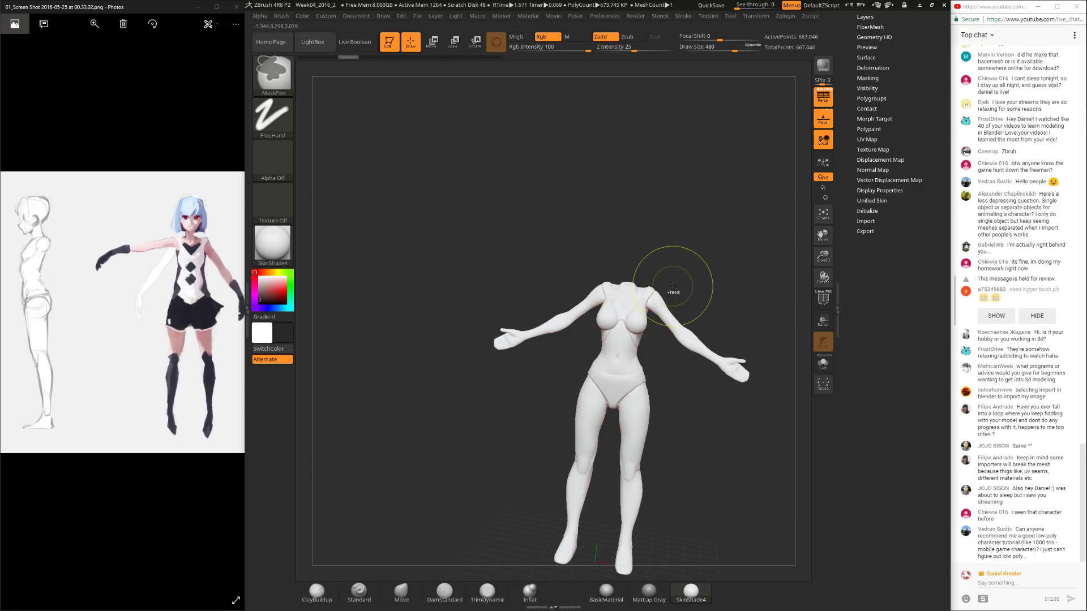
right_click_drag(674, 226, 685, 274)
mouse_move(691, 150)
right_mouse_down()
mouse_move(709, 258)
mouse_move(684, 220)
mouse_move(716, 430)
mouse_move(691, 364)
mouse_move(706, 442)
mouse_move(683, 386)
right_mouse_up()
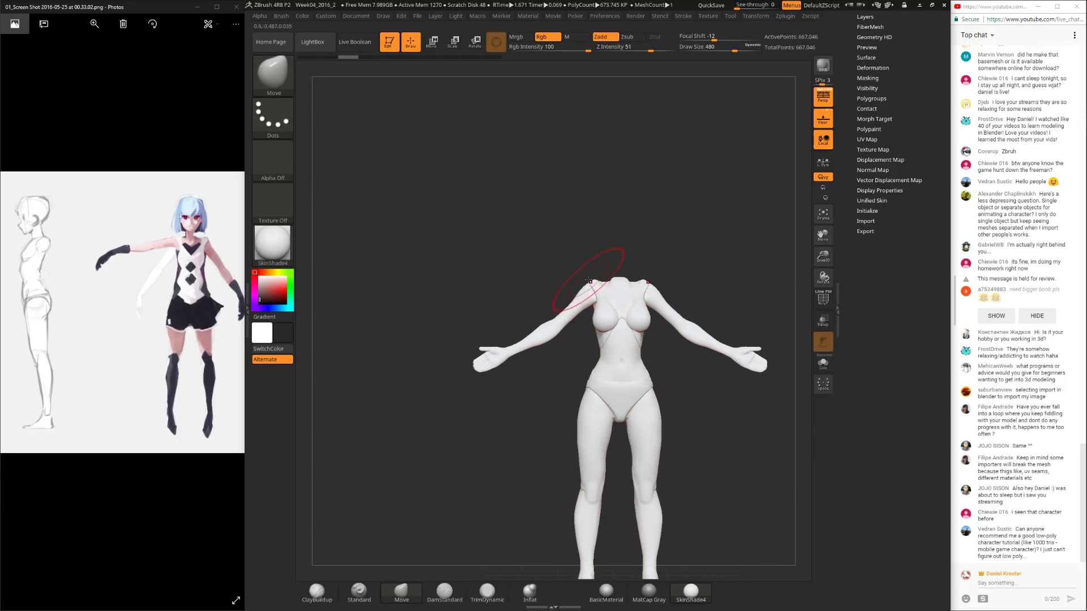
key("space")
left_click_drag(593, 303, 597, 288)
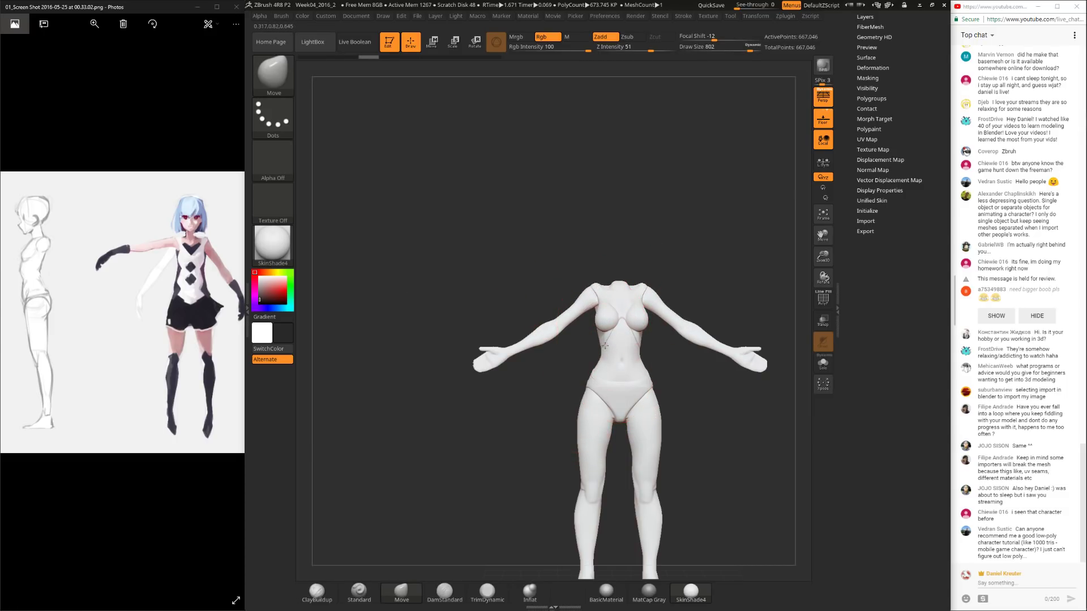
Step: Adjust the waist and torso sides with the Move brush at draw size 671
key("space")
left_click_drag(620, 354, 603, 355)
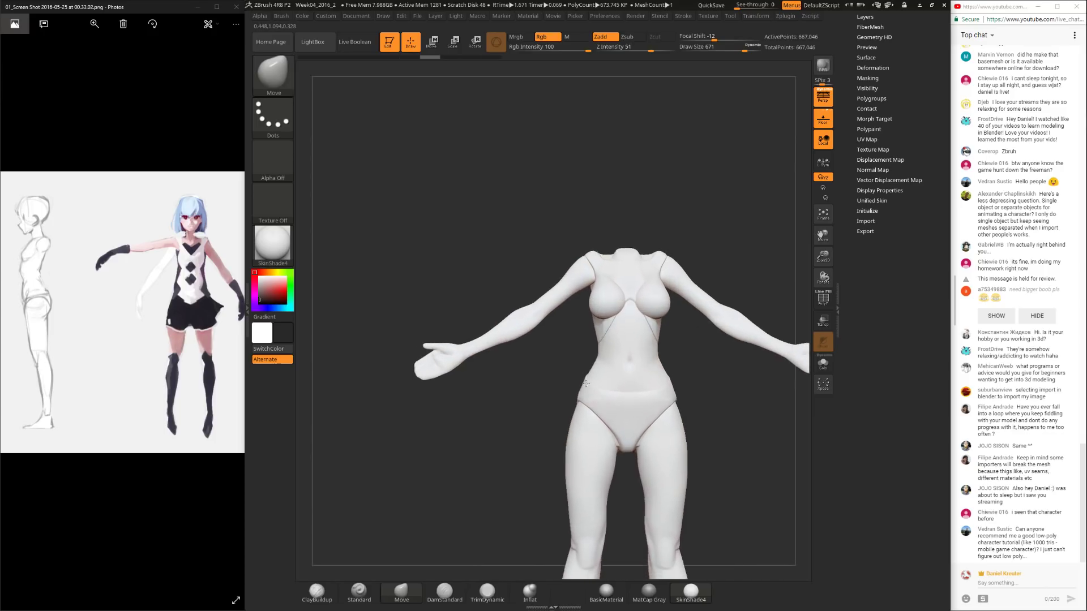
right_click_drag(603, 354, 545, 401)
right_click_drag(645, 373, 624, 301)
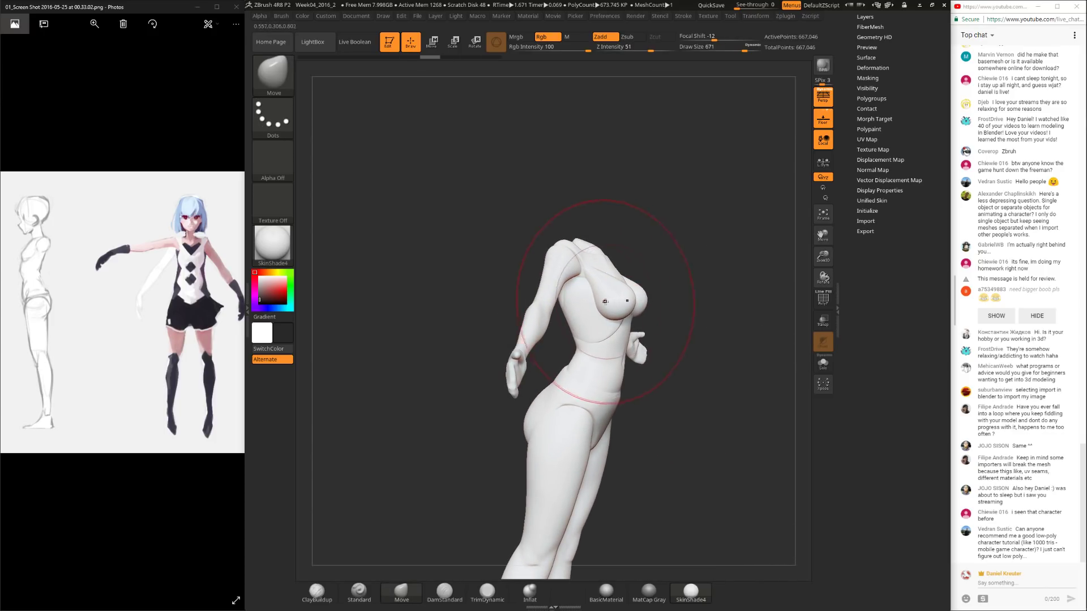
Step: Switch to the Move Topological brush at draw size 450 and reshape the breasts in side view
left_click(287, 66)
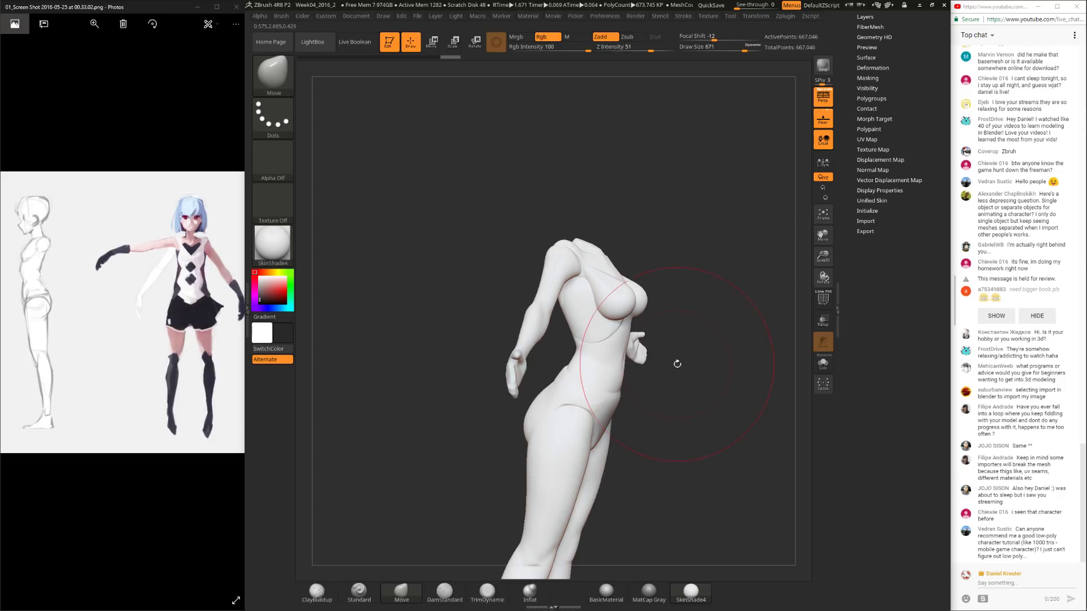
left_click_drag(660, 461, 607, 521)
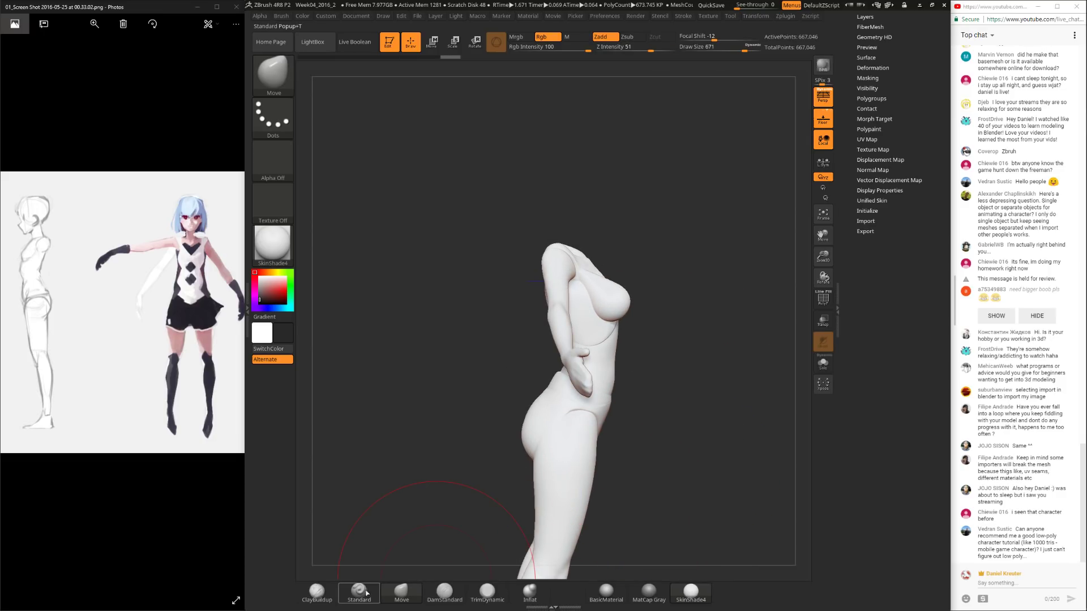
left_click(273, 75)
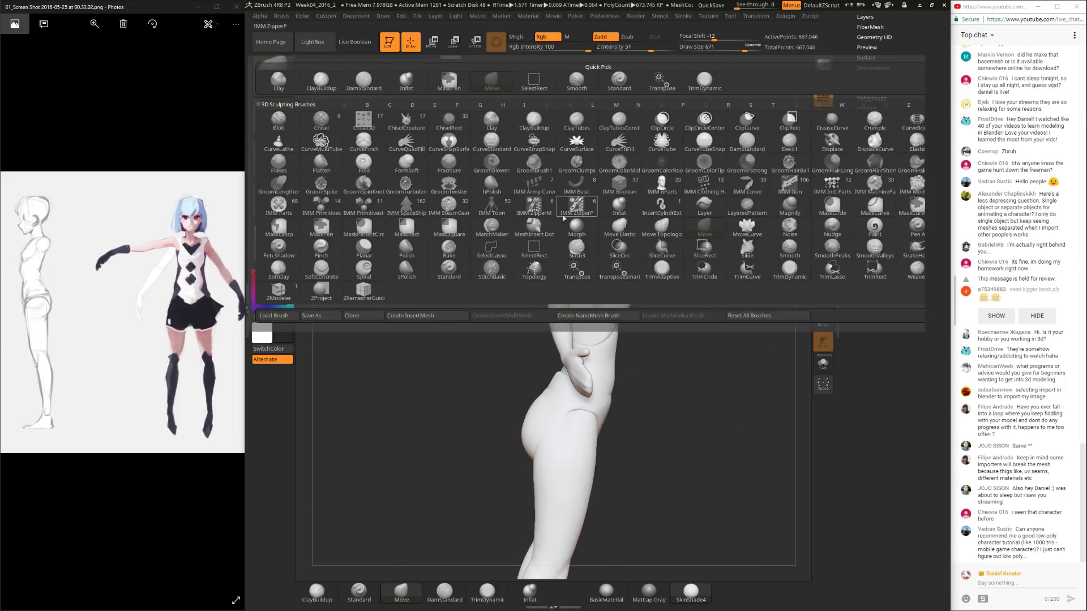
left_click(670, 229)
key("space")
mouse_move(651, 170)
left_mouse_down("shift")
mouse_move(668, 287)
mouse_move(561, 260)
left_mouse_up("shift")
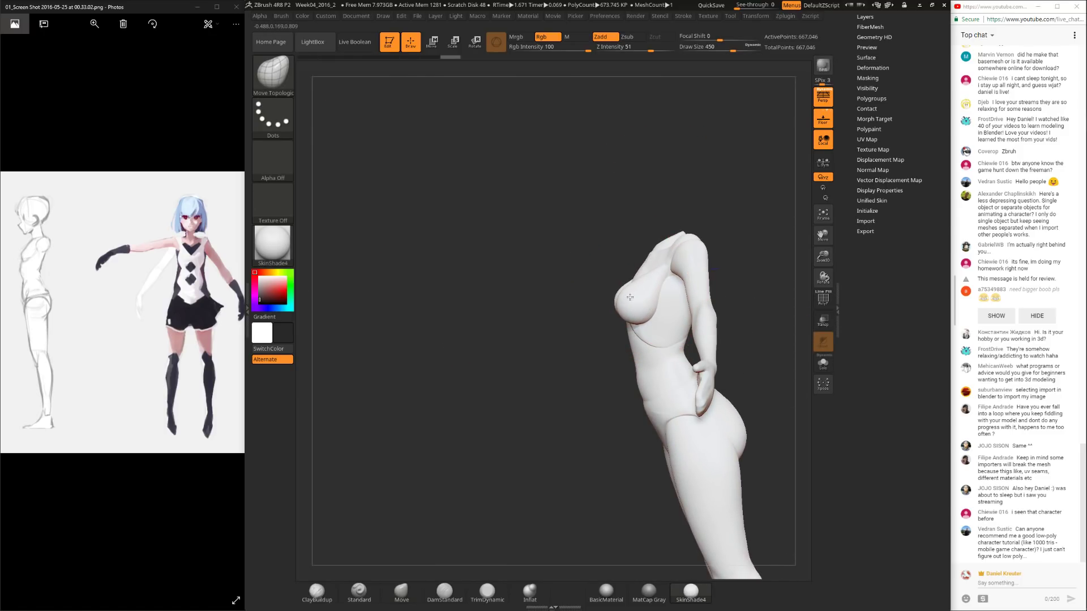
mouse_move(636, 297)
left_mouse_down()
mouse_move(623, 313)
mouse_move(638, 320)
mouse_move(624, 322)
left_mouse_up()
Step: Refine the upper breasts and their transition to the chest with Move Topological at draw size 267
key("s")
mouse_move(730, 258)
left_mouse_down()
mouse_move(623, 294)
mouse_move(683, 264)
left_mouse_up()
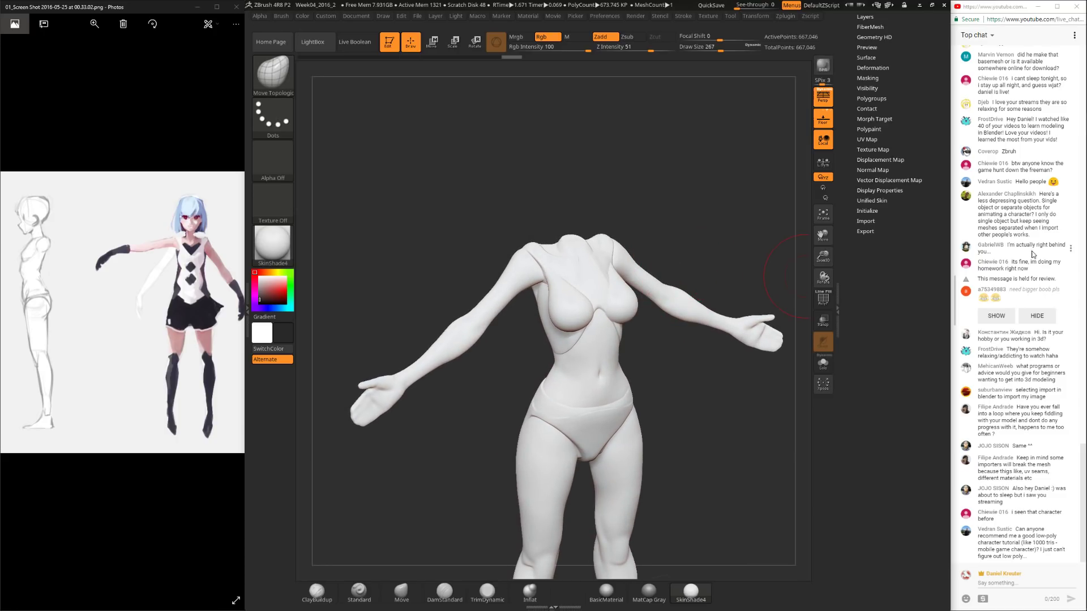
mouse_move(761, 296)
left_mouse_down()
mouse_move(700, 204)
mouse_move(641, 392)
mouse_move(638, 266)
left_mouse_up()
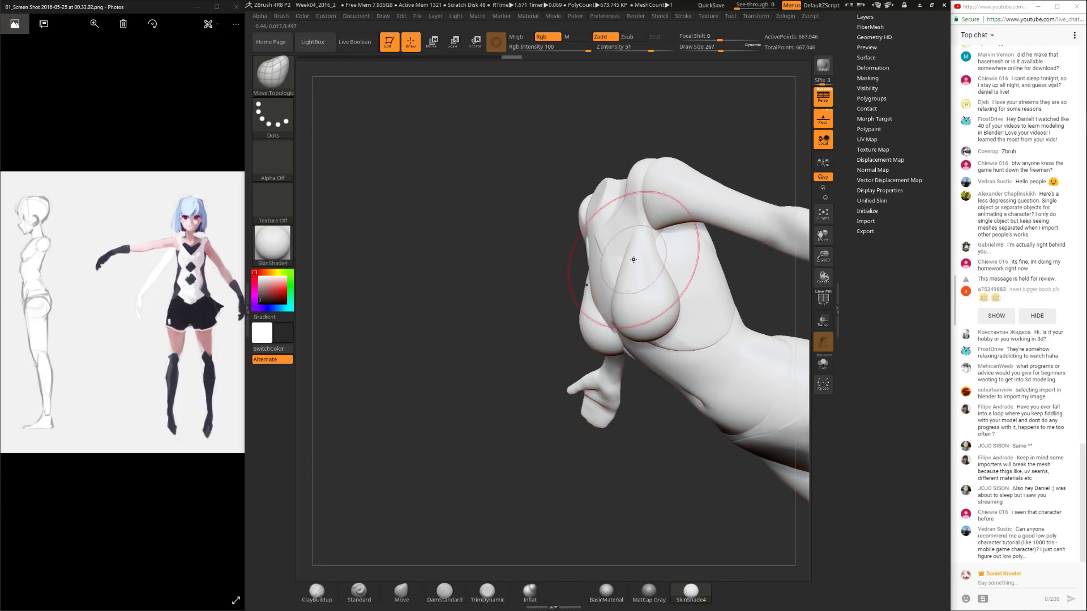
mouse_move(582, 247)
left_mouse_down()
mouse_move(730, 230)
mouse_move(702, 249)
mouse_move(701, 239)
left_mouse_up()
Step: Adjust the breast contours with Move Topological at draw sizes 136 and 110, and check the whole body
key("space")
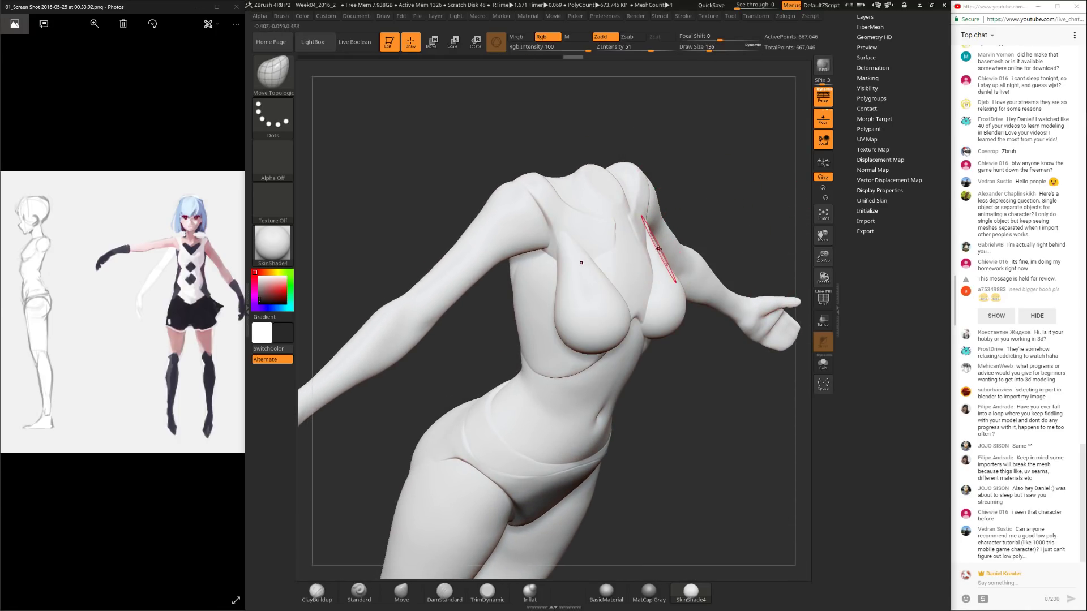
mouse_move(710, 197)
left_mouse_down()
mouse_move(673, 259)
mouse_move(737, 252)
mouse_move(731, 340)
mouse_move(700, 364)
mouse_move(636, 365)
left_mouse_up()
key("space")
left_click_drag(689, 307, 702, 307)
mouse_move(661, 279)
right_mouse_down()
mouse_move(687, 285)
mouse_move(666, 274)
mouse_move(700, 382)
mouse_move(641, 304)
mouse_move(682, 315)
mouse_move(683, 351)
mouse_move(720, 347)
mouse_move(688, 382)
mouse_move(706, 408)
mouse_move(696, 407)
right_mouse_up()
key("space")
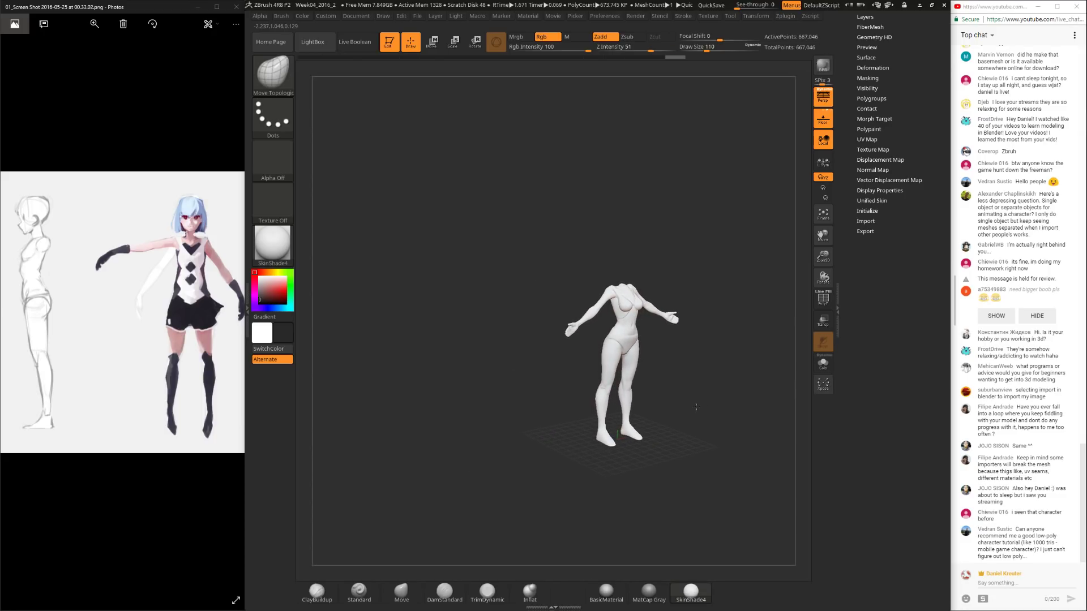
Step: Reshape the inner edges of the breasts with Move Topological at draw size 194
right_click_drag(715, 167, 644, 314, "ctrl")
key("space")
left_click_drag(645, 315, 652, 316)
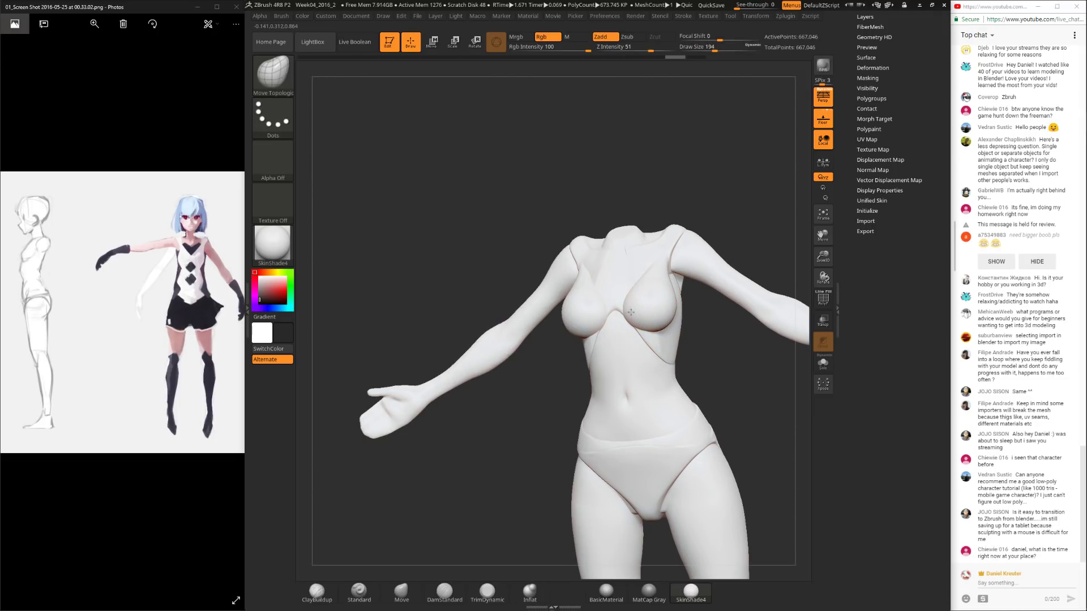
mouse_move(694, 334)
right_mouse_down()
mouse_move(655, 332)
mouse_move(679, 285)
right_mouse_up()
Step: Adjust the volume of the breasts with the Inflat brush at draw size 519
left_click(530, 591)
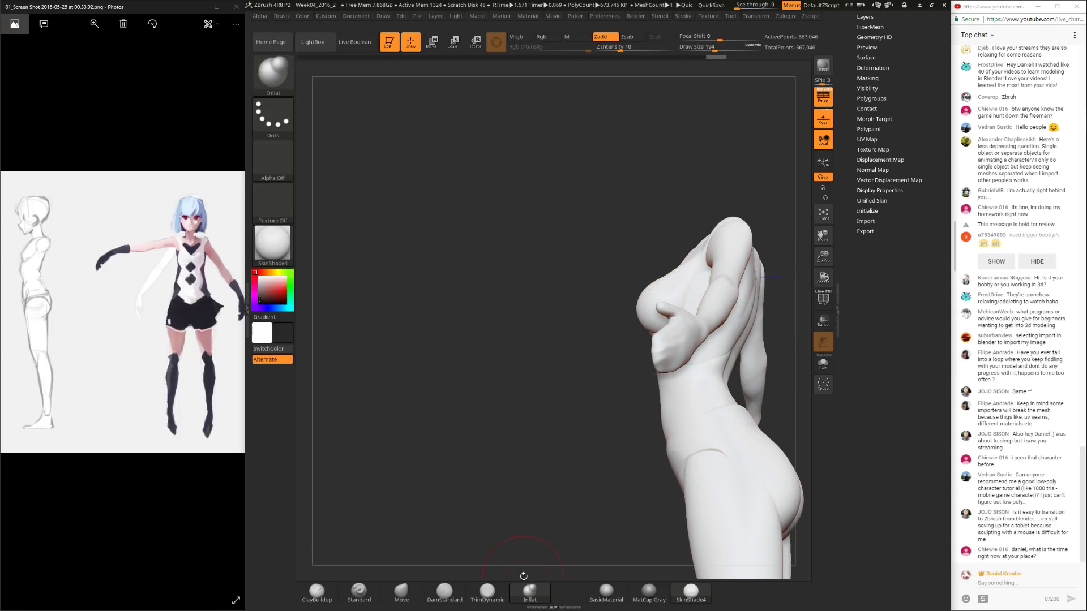
right_click_drag(572, 509, 704, 230)
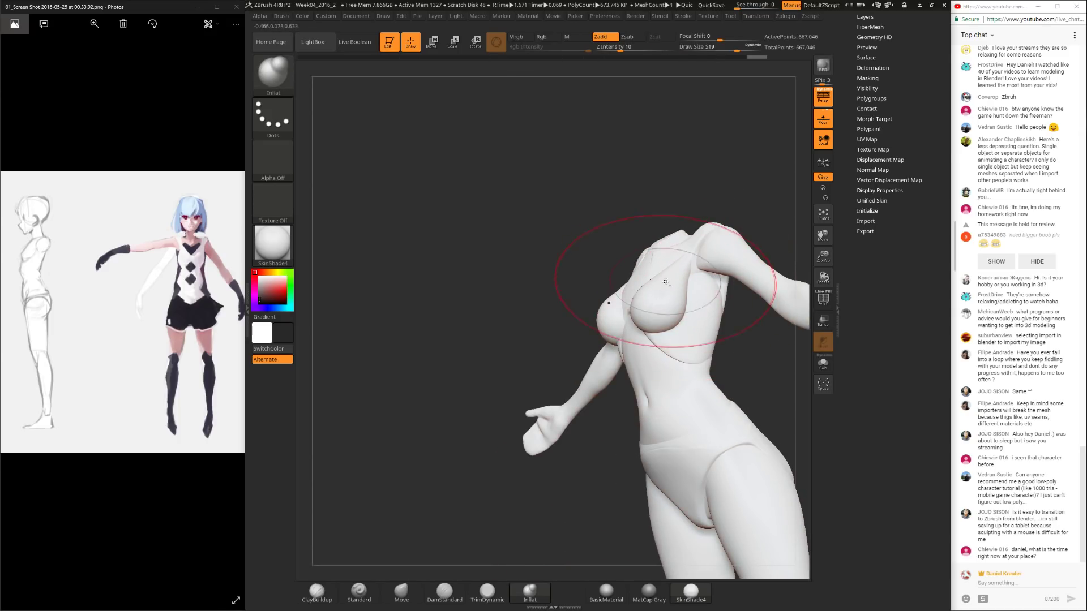
mouse_move(671, 276)
right_mouse_down()
mouse_move(698, 453)
mouse_move(711, 369)
mouse_move(630, 329)
mouse_move(651, 334)
mouse_move(730, 305)
mouse_move(759, 266)
right_mouse_up()
key("ctrl")
mouse_move(674, 278)
right_mouse_down()
mouse_move(710, 287)
mouse_move(683, 281)
right_mouse_up()
right_click_drag(719, 329, 618, 498)
Step: Flatten the upper chest between the breasts with the TrimDynamic brush at draw size 153, and save the project
left_click(487, 591)
mouse_move(498, 543)
right_mouse_down()
mouse_move(510, 509)
mouse_move(498, 499)
mouse_move(615, 334)
right_mouse_up()
key("space")
left_click_drag(615, 334, 607, 339)
right_click_drag(718, 223, 632, 322)
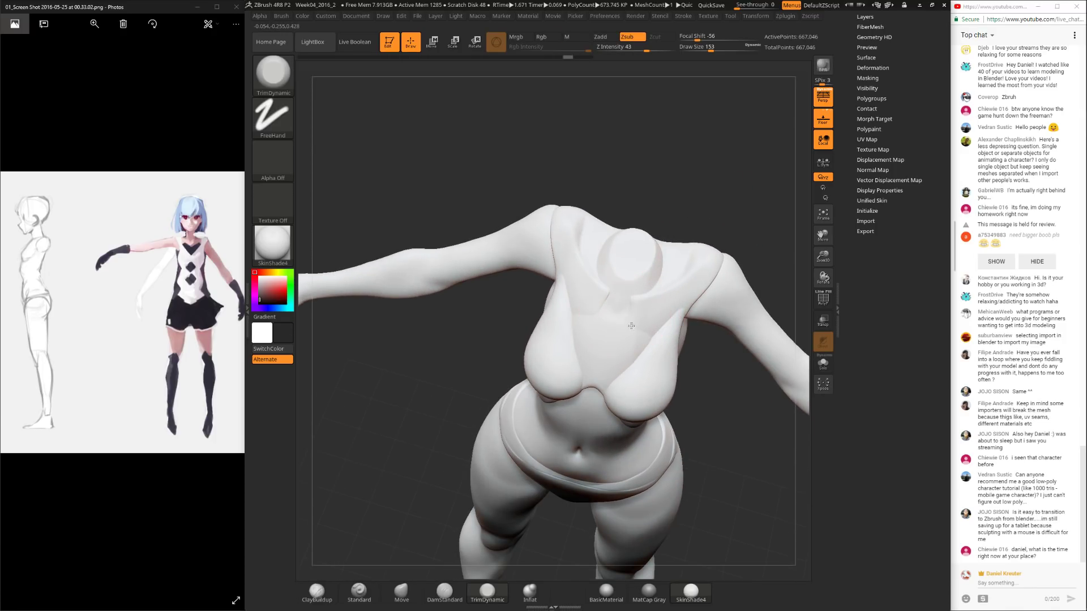
mouse_move(686, 259)
right_mouse_down()
mouse_move(688, 195)
mouse_move(647, 299)
right_mouse_up()
right_click_drag(744, 257, 736, 209)
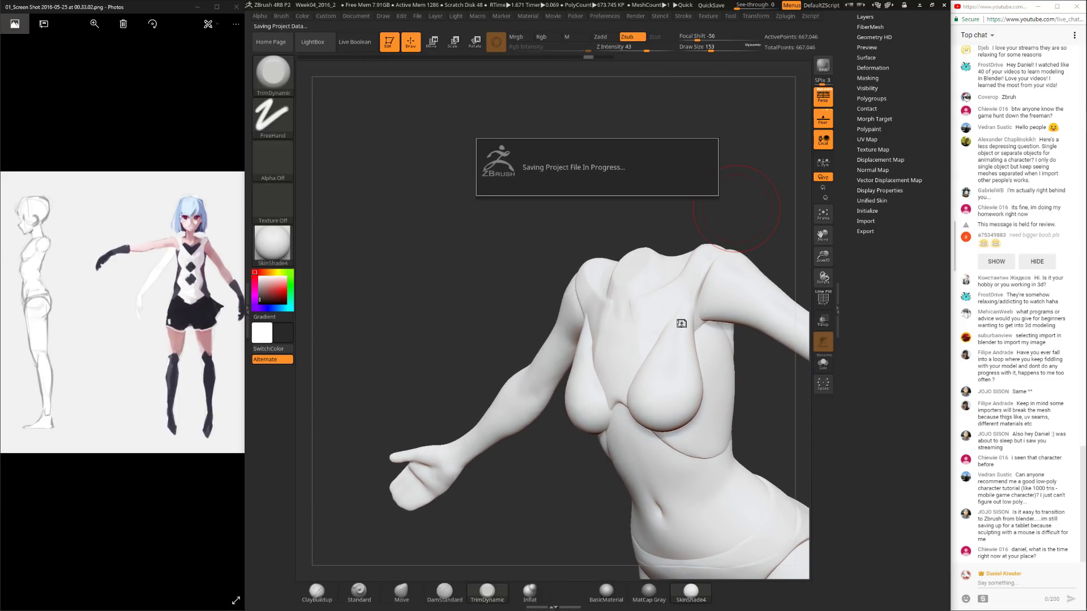
Step: Try to flatten the upper breast near the armpit with TrimDynamic, and undo the last two strokes
right_click_drag(683, 316, 591, 301, "alt")
key("space")
left_click_drag(593, 324, 584, 324)
right_click_drag(579, 337, 588, 319)
mouse_move(596, 315)
left_mouse_down()
mouse_move(593, 344)
mouse_move(581, 309)
left_mouse_up()
key("ctrl+z")
key("ctrl+z")
Step: Trim the upper outer breast with TrimDynamic at draw size 76 and blend the surface with Smooth
key("space")
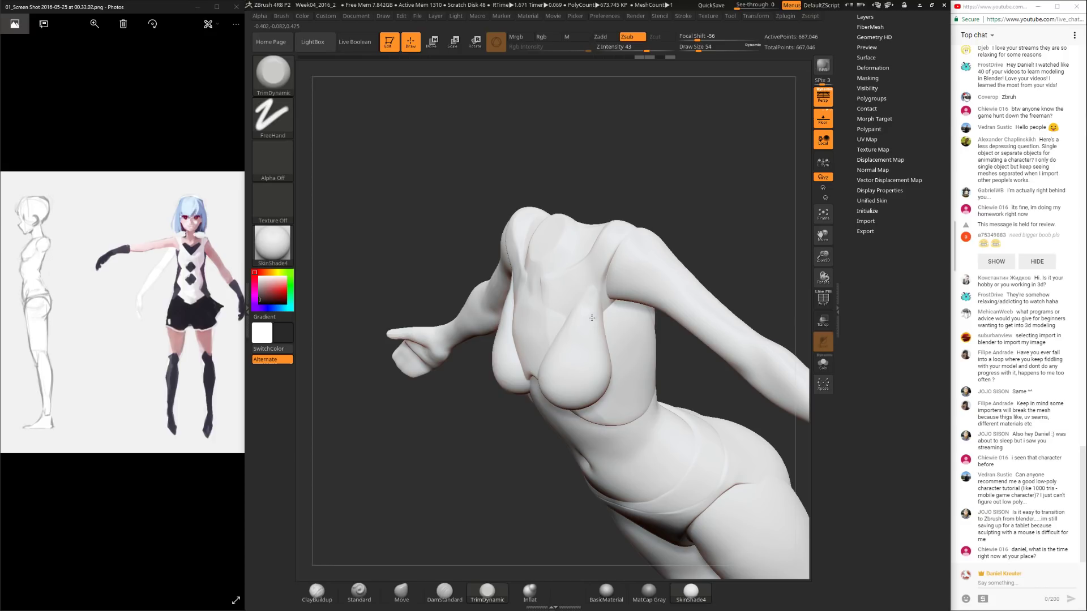
key("space")
left_click_drag(591, 317, 600, 318)
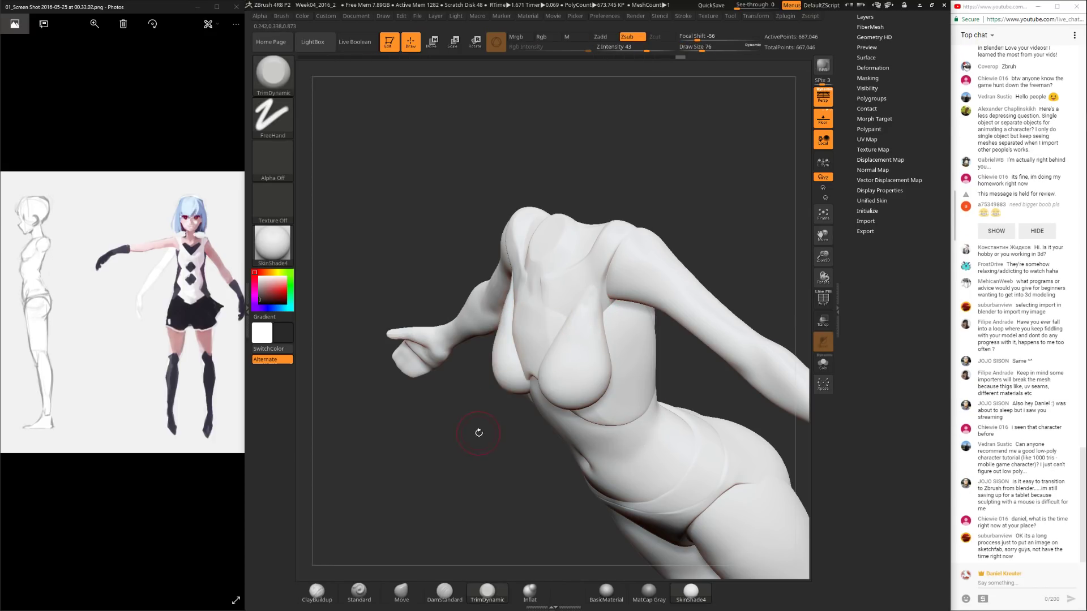
left_click_drag(477, 432, 487, 428)
key("shift")
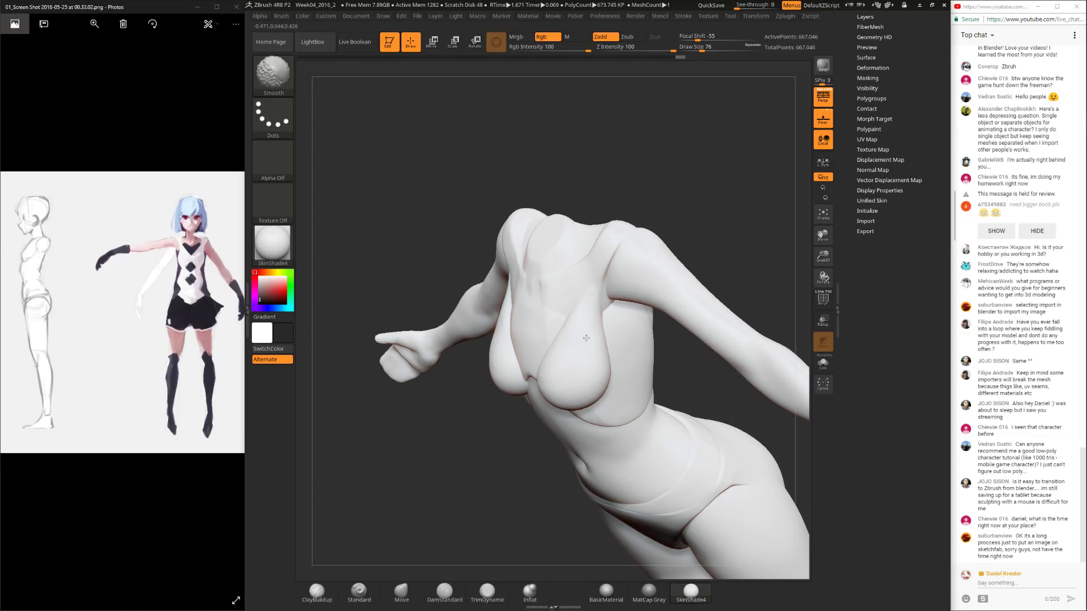
left_click_drag(708, 211, 753, 218)
key("shift")
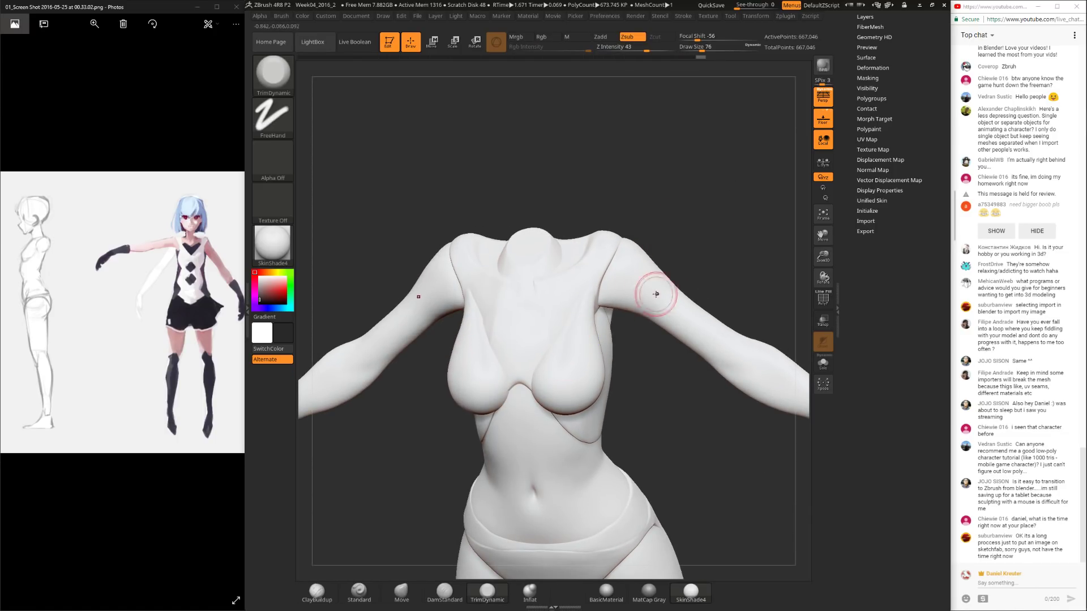
Step: Adjust the outer contour of the breasts with the Move brush at draw size 128, and frame the whole body
left_click(401, 592)
key("space")
left_click_drag(600, 341, 603, 341)
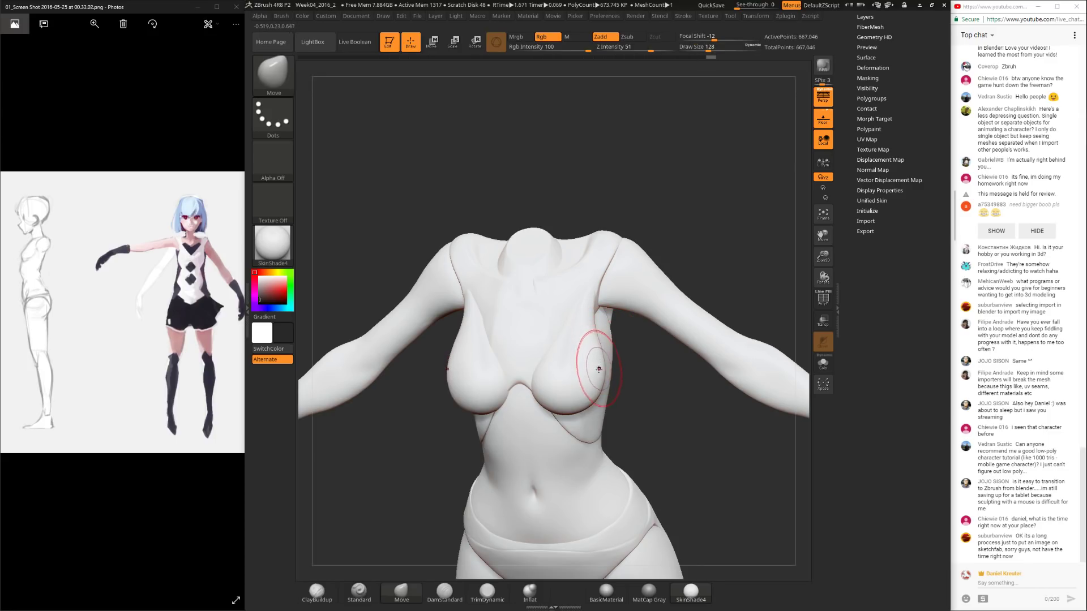
mouse_move(648, 375)
left_mouse_down()
mouse_move(635, 230)
mouse_move(655, 300)
mouse_move(673, 286)
mouse_move(692, 301)
left_mouse_up()
key("f")
mouse_move(611, 351)
left_mouse_down("alt")
mouse_move(646, 397)
mouse_move(663, 317)
mouse_move(617, 371)
mouse_move(558, 380)
mouse_move(636, 400)
mouse_move(645, 323)
mouse_move(634, 345)
left_mouse_up("alt")
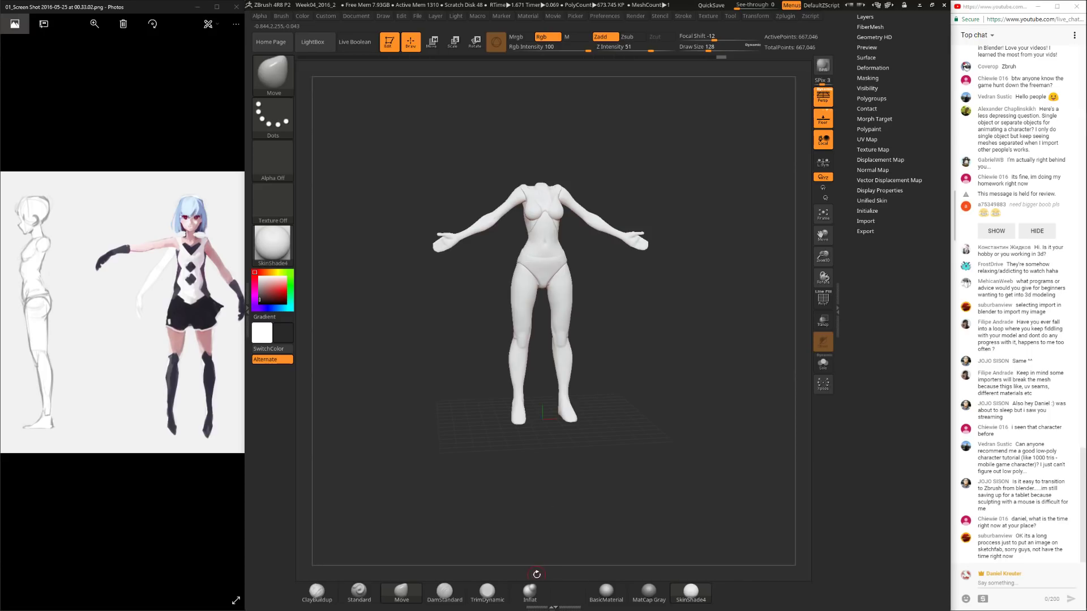
Step: Adjust the thickness of the lower legs and knees with the Inflat brush at draw size 575
left_click(530, 591)
mouse_move(589, 379)
left_mouse_down("alt")
mouse_move(590, 350)
mouse_move(622, 349)
left_mouse_up("alt")
key("space")
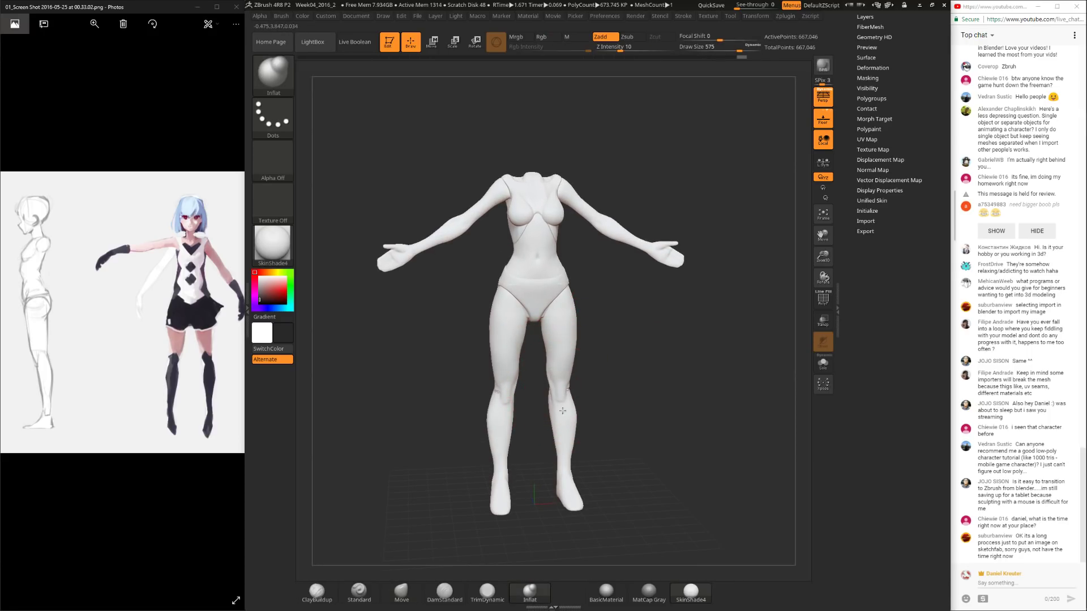
right_click_drag(563, 409, 583, 379)
right_click_drag(556, 374, 561, 399)
key("ctrl")
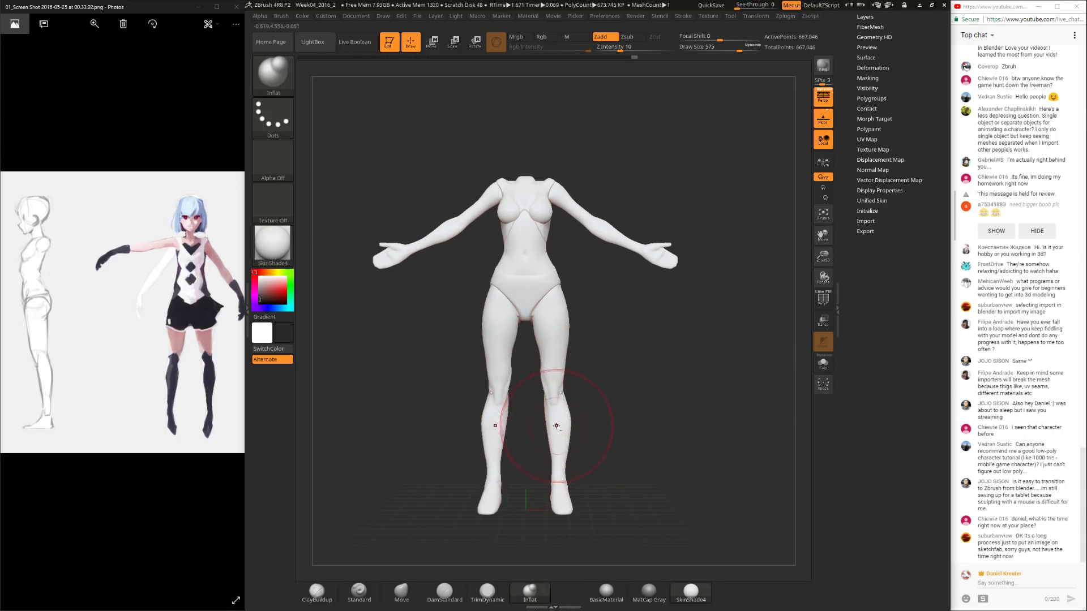
Step: Reshape the upper inner thighs with the Move brush at draw size 204
mouse_move(566, 263)
right_mouse_down()
mouse_move(545, 327)
mouse_move(601, 323)
right_mouse_up()
left_click(408, 604)
right_click_drag(602, 221, 487, 357, "alt")
key("space")
right_click_drag(554, 328, 551, 324)
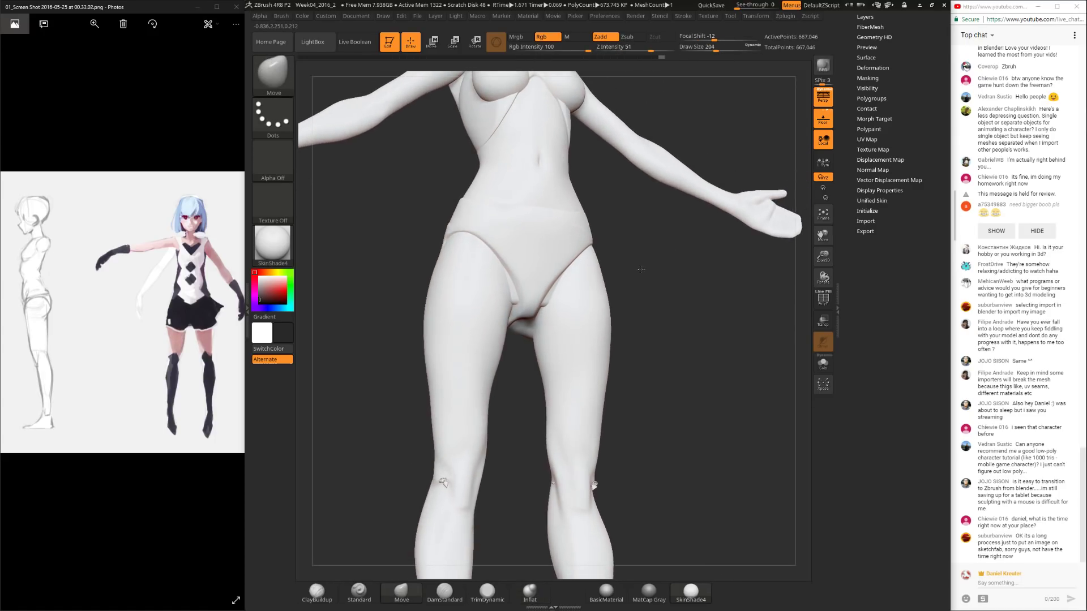
Step: Refine the inner thighs beside the crotch with the Move brush at draw size 145
key("space")
right_click_drag(609, 306, 451, 444)
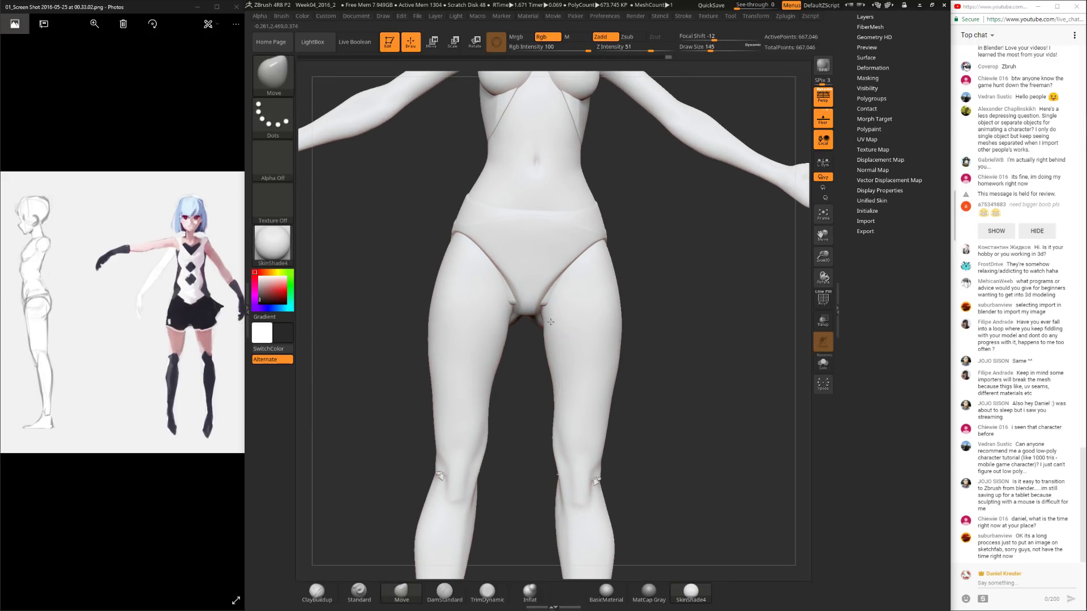
right_click_drag(552, 321, 624, 288)
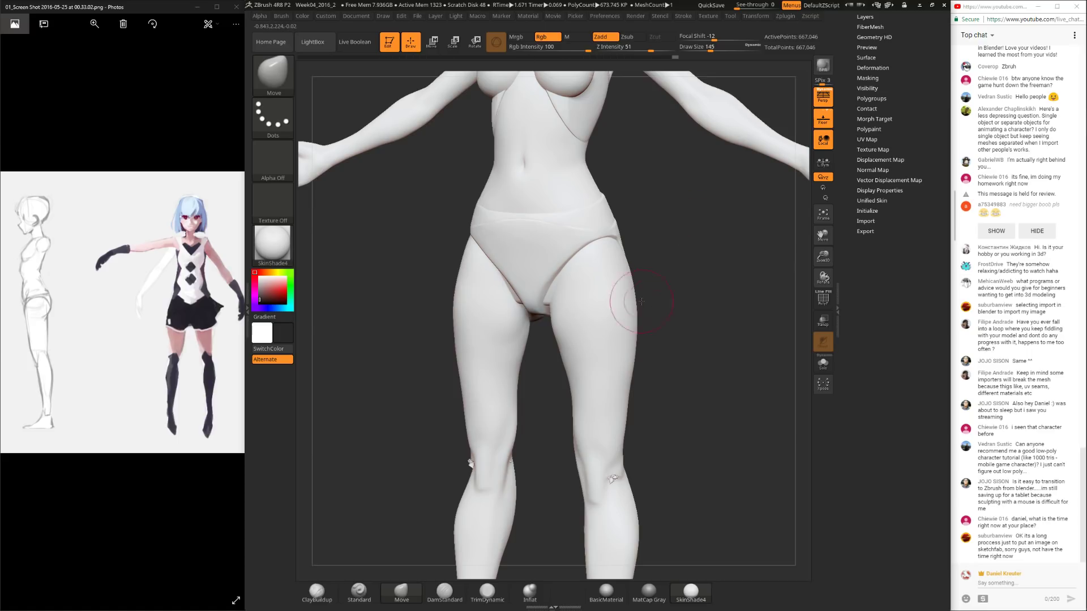
right_click_drag(712, 296, 647, 340, "shift")
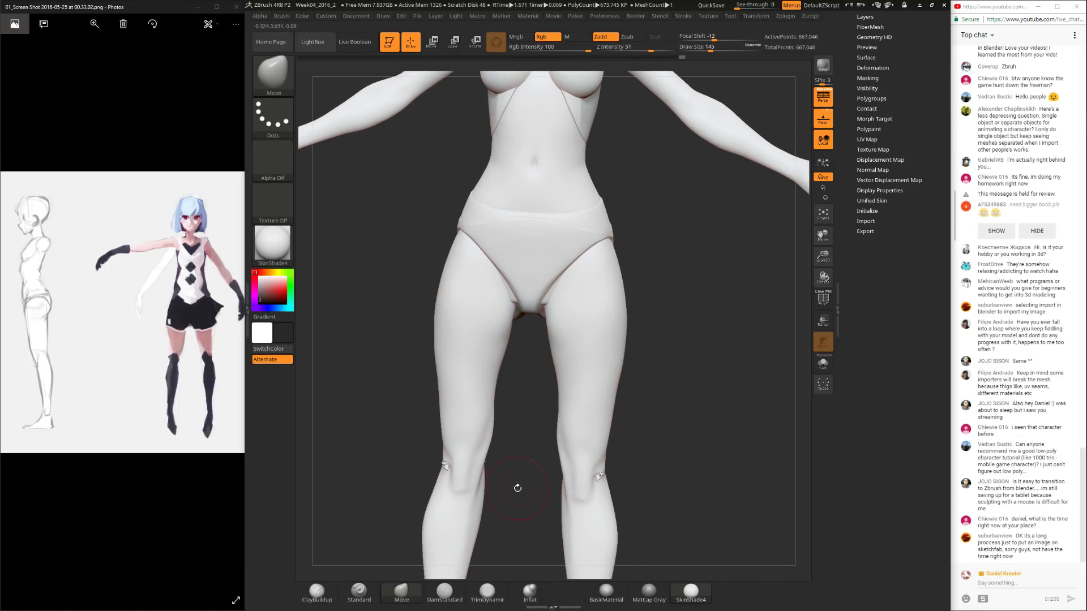
Step: Build up the upper inner thighs with the ClayBuildup brush at draw size 153 and focal shift 54
mouse_move(566, 419)
right_mouse_down()
mouse_move(668, 356)
mouse_move(570, 353)
right_mouse_up()
key("space")
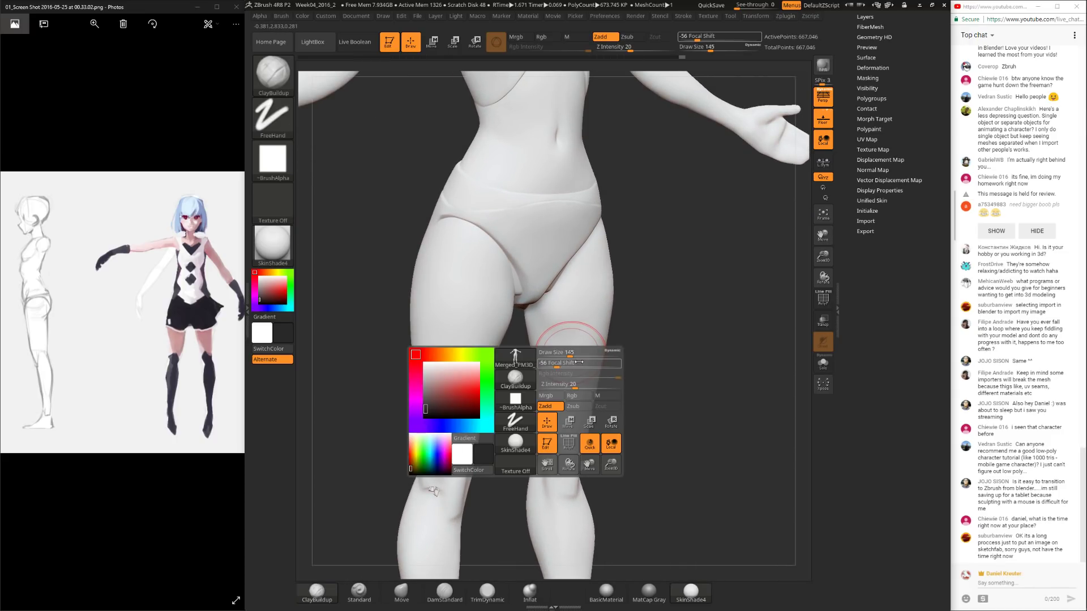
left_click_drag(571, 353, 633, 330)
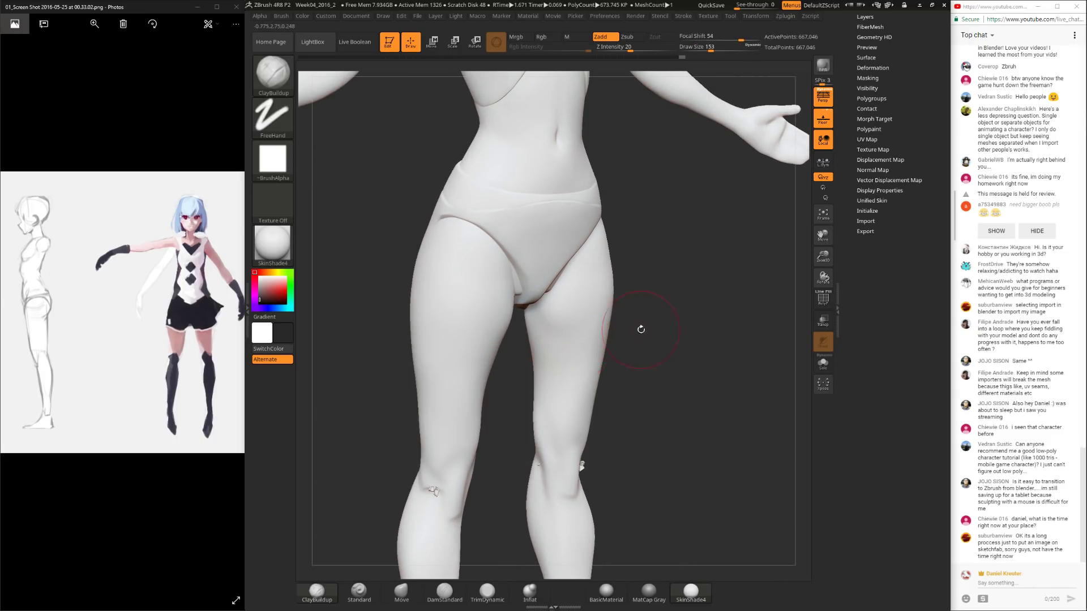
right_click_drag(633, 330, 548, 329)
mouse_move(526, 385)
right_mouse_down()
mouse_move(542, 330)
mouse_move(559, 340)
mouse_move(563, 364)
right_mouse_up()
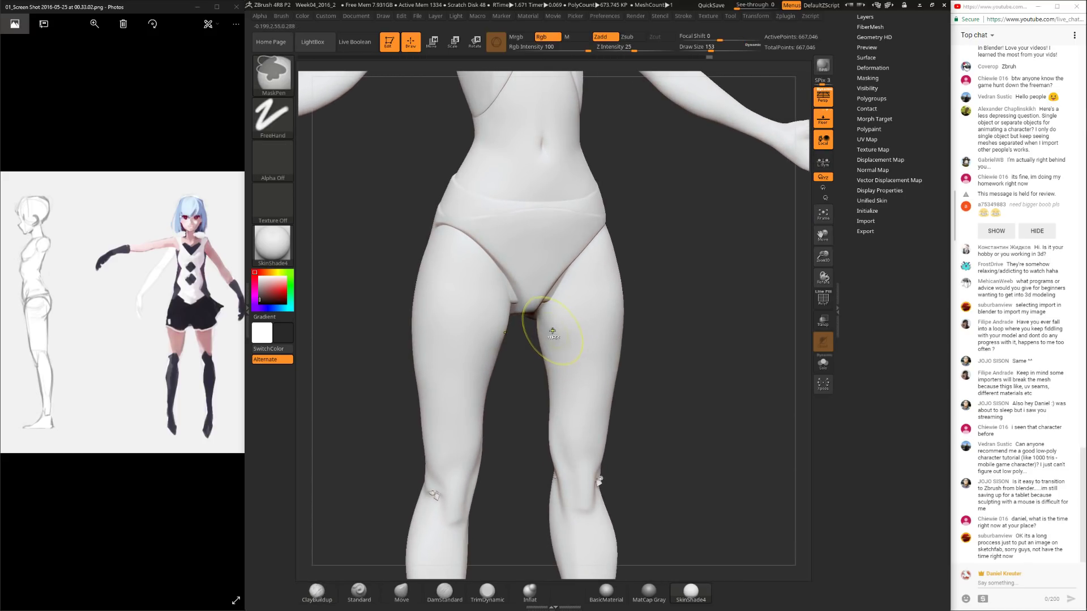
Step: Soften the upper inner thighs below the crotch with the Smooth brush at draw size 128
key("space")
left_click_drag(553, 326, 545, 320)
right_click_drag(610, 369, 576, 354)
key("shift")
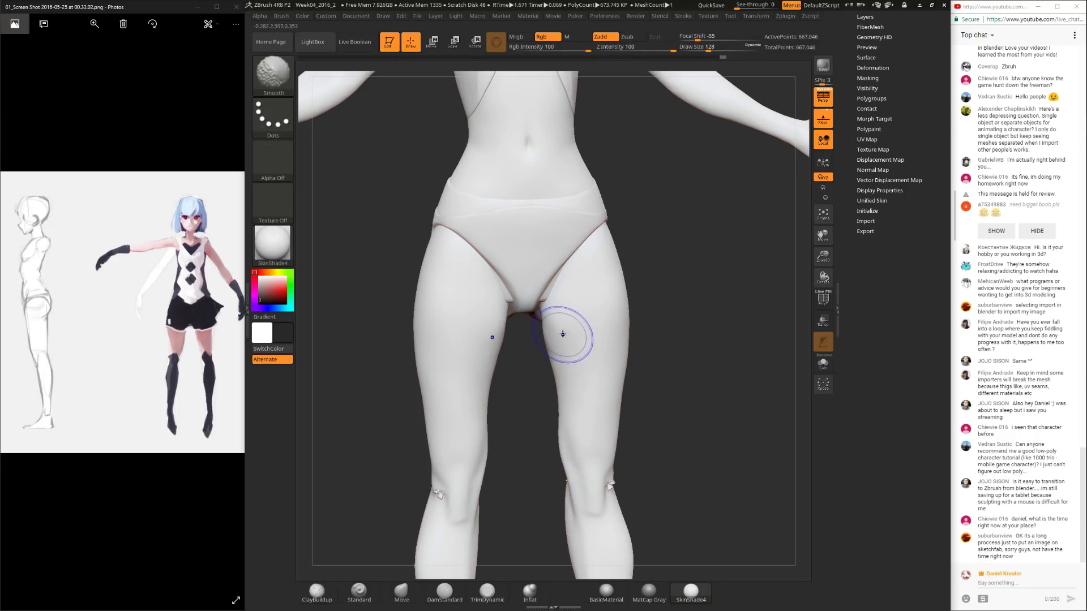
right_click_drag(590, 304, 582, 304)
key("ctrl")
mouse_move(631, 211)
right_mouse_down("ctrl")
mouse_move(643, 262)
mouse_move(619, 276)
right_mouse_up("ctrl")
key("shift")
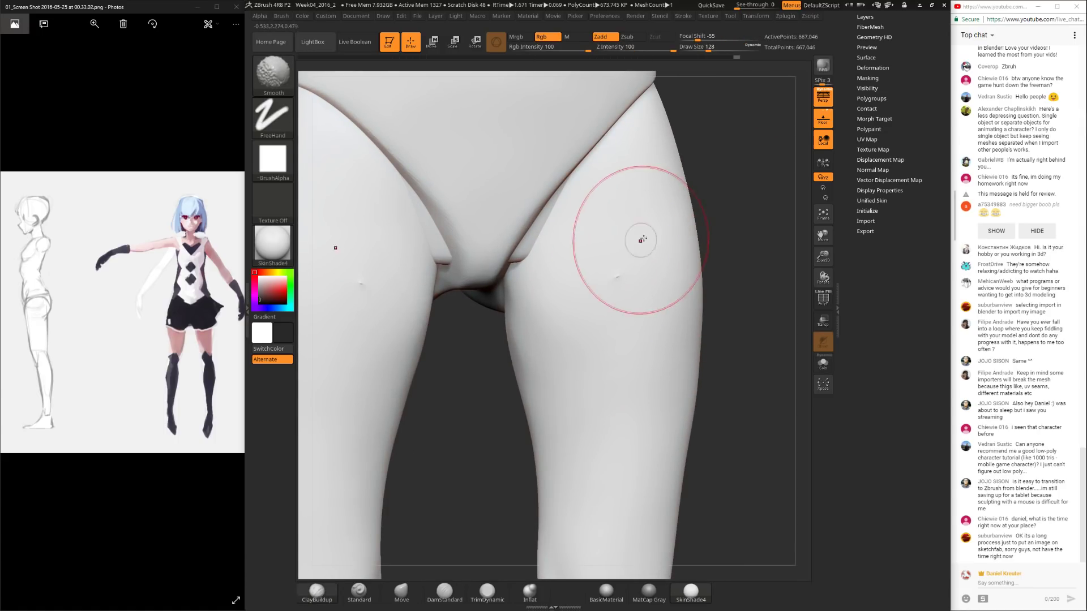
Step: Trim the surface of the upper thighs near the crotch with the TrimDynamic brush at draw size 52
left_click(487, 592)
key("space")
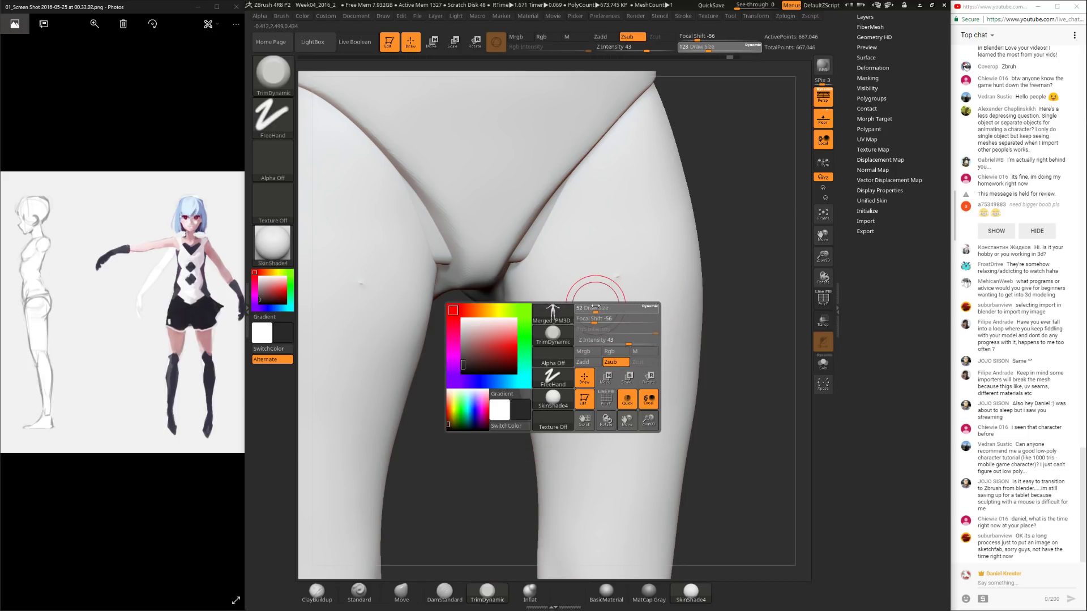
mouse_move(724, 277)
right_mouse_down("ctrl")
mouse_move(736, 274)
mouse_move(718, 278)
right_mouse_up("ctrl")
key("f")
left_click_drag(707, 286, 652, 280)
Step: Clean up the spiky artifacts on the outer knees with the TrimDynamic brush and smoothing
mouse_move(652, 280)
right_mouse_down("ctrl")
mouse_move(651, 250)
mouse_move(685, 315)
mouse_move(582, 359)
mouse_move(517, 364)
right_mouse_up("ctrl")
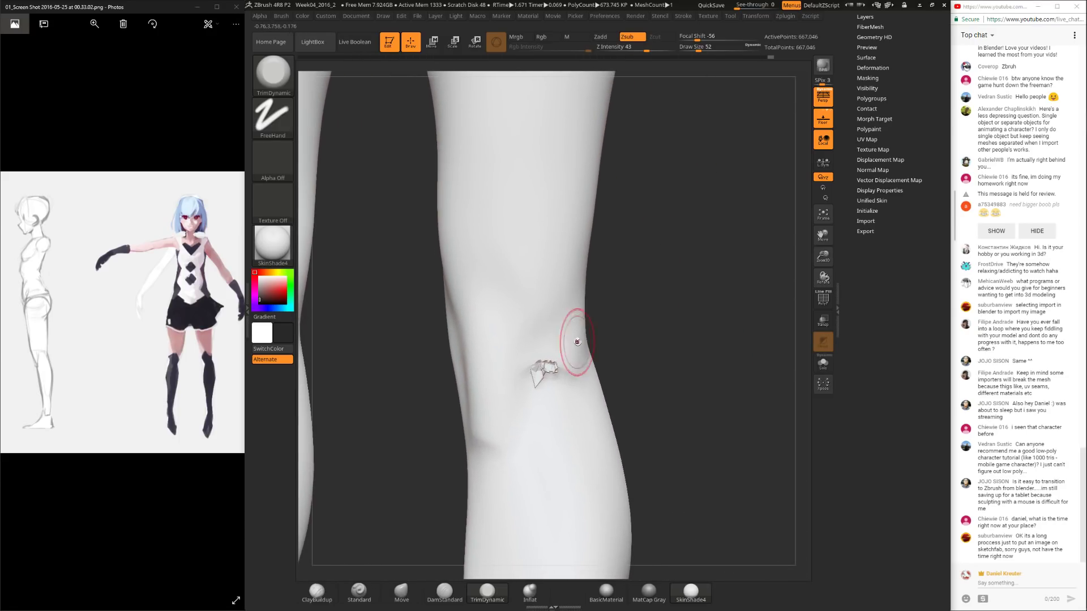
key("shift")
key("alt")
mouse_move(539, 376)
right_mouse_down("ctrl")
mouse_move(595, 297)
mouse_move(730, 306)
mouse_move(587, 343)
mouse_move(598, 358)
mouse_move(578, 365)
mouse_move(577, 385)
right_mouse_up("ctrl")
key("shift")
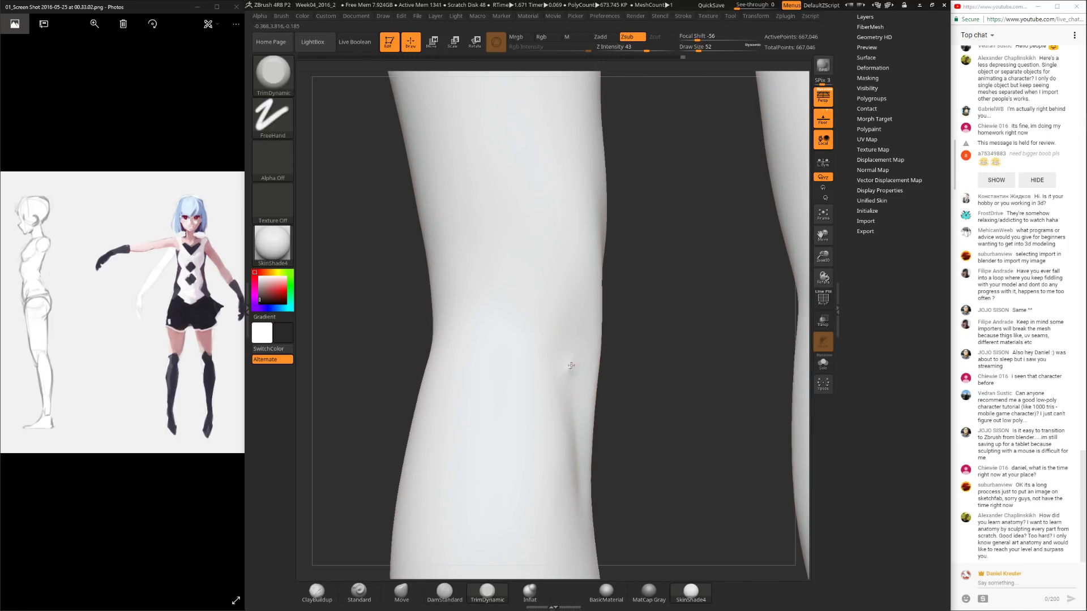
Step: Adjust the leg contours around the knees with the Move brush at draw size 113
mouse_move(634, 331)
right_mouse_down("ctrl")
mouse_move(768, 297)
mouse_move(696, 334)
mouse_move(665, 286)
mouse_move(670, 354)
mouse_move(672, 339)
mouse_move(665, 323)
mouse_move(653, 431)
mouse_move(652, 422)
mouse_move(617, 430)
right_mouse_up("ctrl")
left_click(401, 591)
key("space")
left_click_drag(644, 419, 654, 419)
mouse_move(653, 419)
right_mouse_down()
mouse_move(599, 423)
mouse_move(631, 468)
mouse_move(641, 371)
mouse_move(622, 390)
right_mouse_up()
right_click_drag(569, 437, 609, 396)
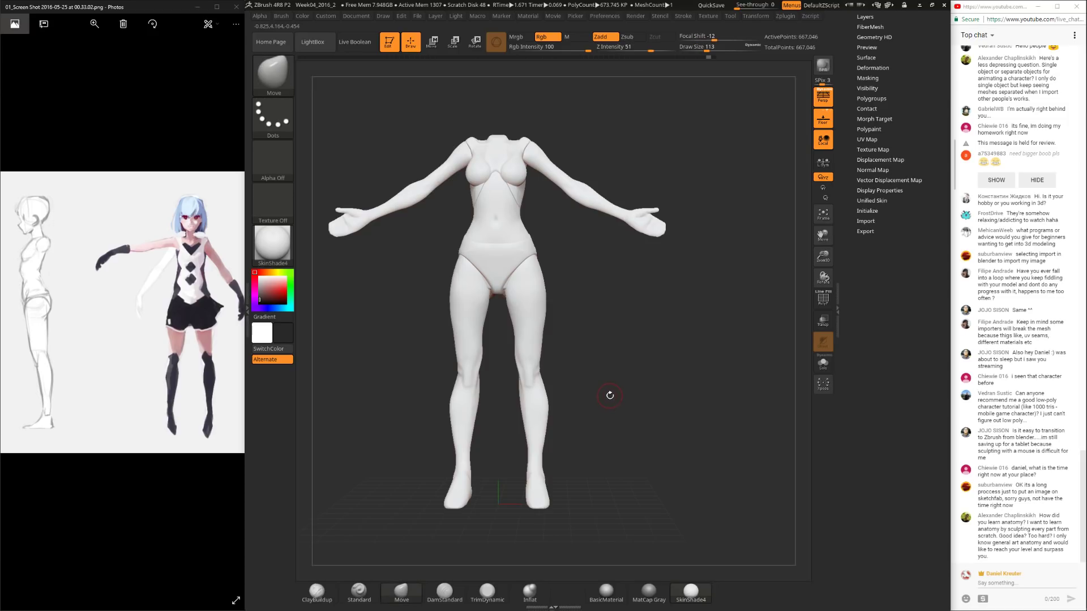
Step: Examine the proportions of the whole body from front and three-quarter views
right_click_drag(594, 353, 627, 401, "alt")
key("w")
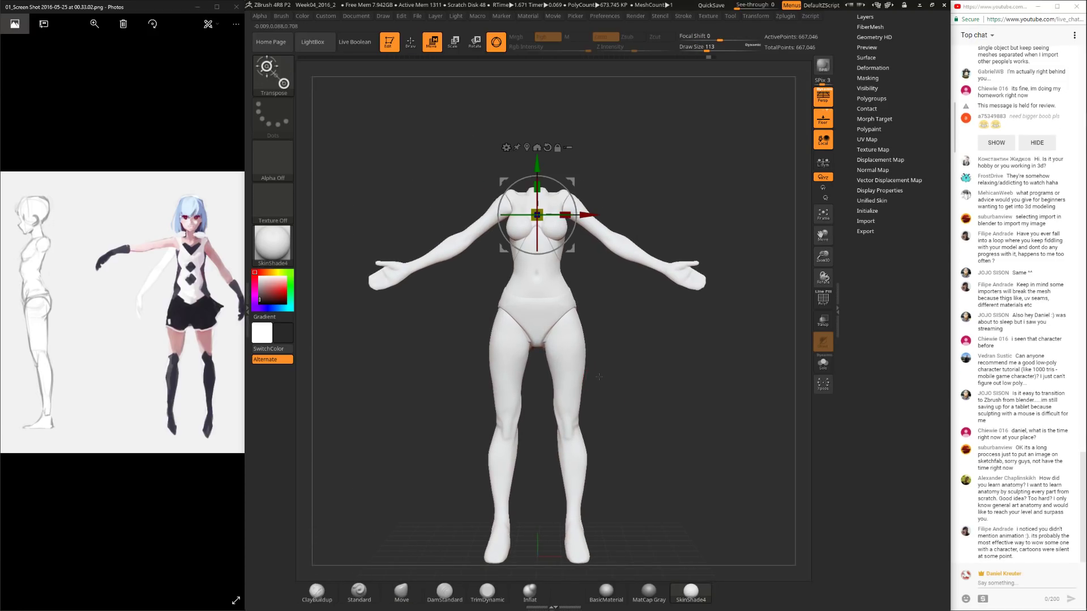
left_click(418, 599)
left_click_drag(485, 473, 622, 371)
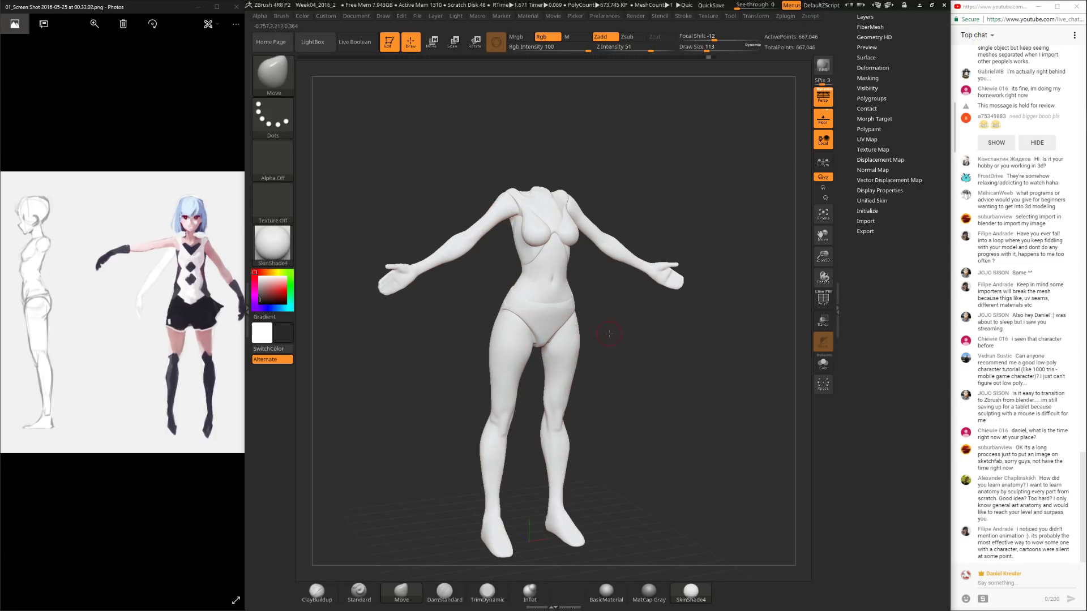
left_click_drag(626, 340, 636, 354)
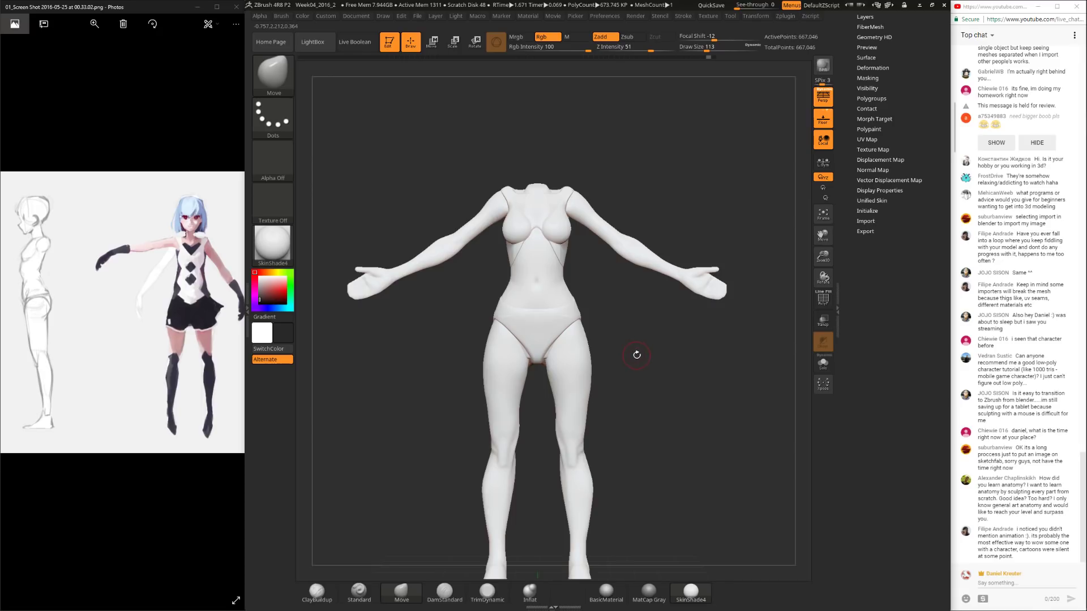
right_click_drag(636, 355, 632, 320, "ctrl")
left_click_drag(633, 327, 631, 264)
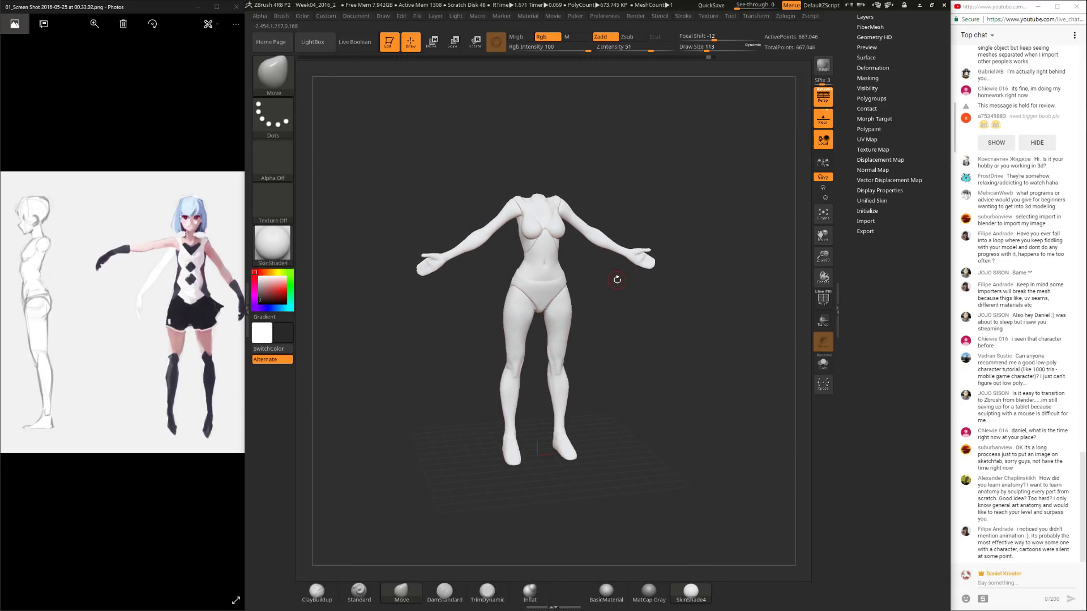
left_click_drag(619, 339, 616, 322)
right_click_drag(616, 323, 650, 368, "ctrl")
left_click_drag(651, 367, 634, 339, "alt")
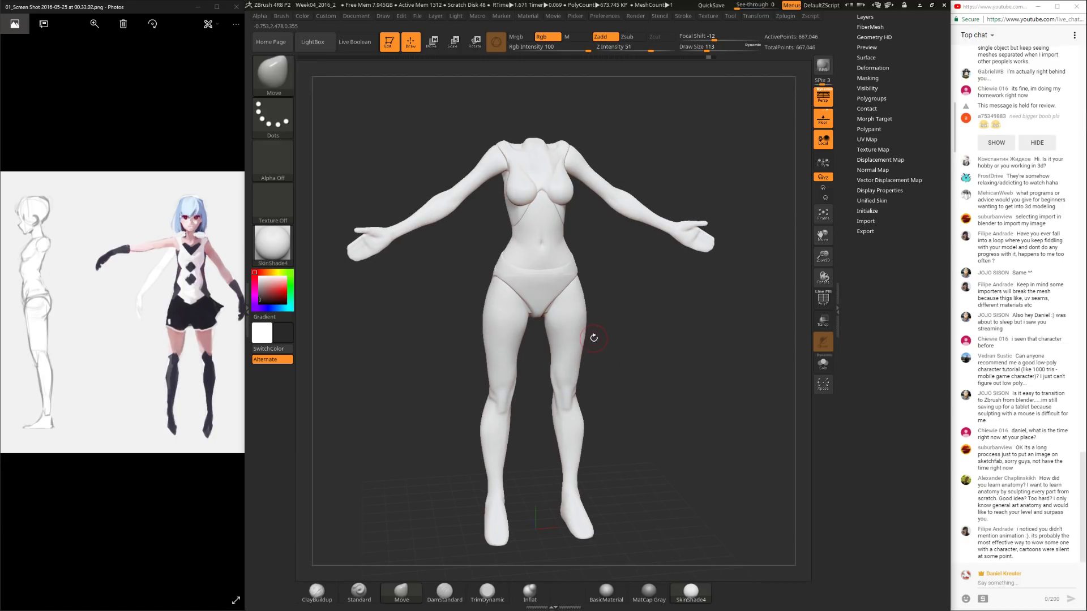
right_click_drag(560, 353, 612, 328, "ctrl")
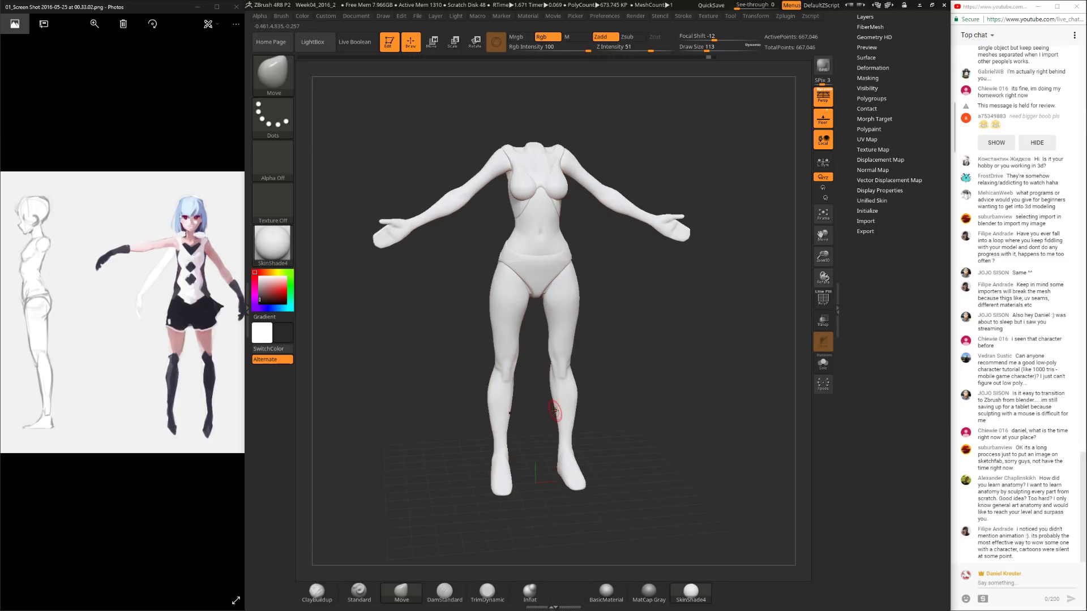
left_click_drag(639, 410, 619, 337)
right_click_drag(619, 337, 627, 380, "ctrl")
Step: Reshape the calves and lower legs with the Move brush at draw sizes 189 and 83
left_click_drag(627, 380, 470, 545, "alt")
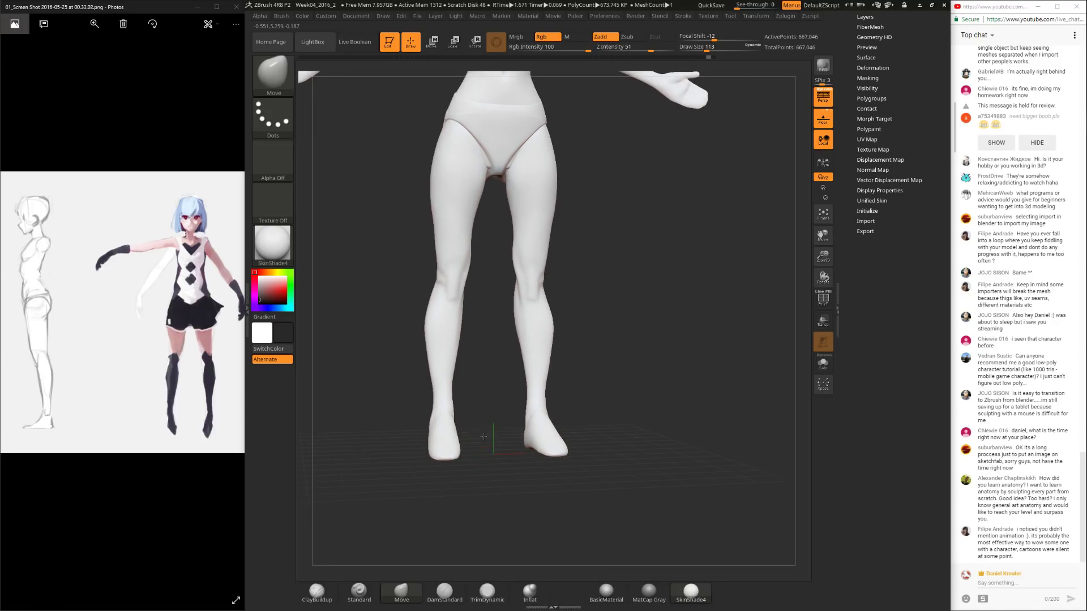
right_click_drag(475, 458, 497, 449, "ctrl")
mouse_move(497, 449)
left_mouse_down("alt")
mouse_move(485, 359)
mouse_move(509, 382)
left_mouse_up("alt")
key("space")
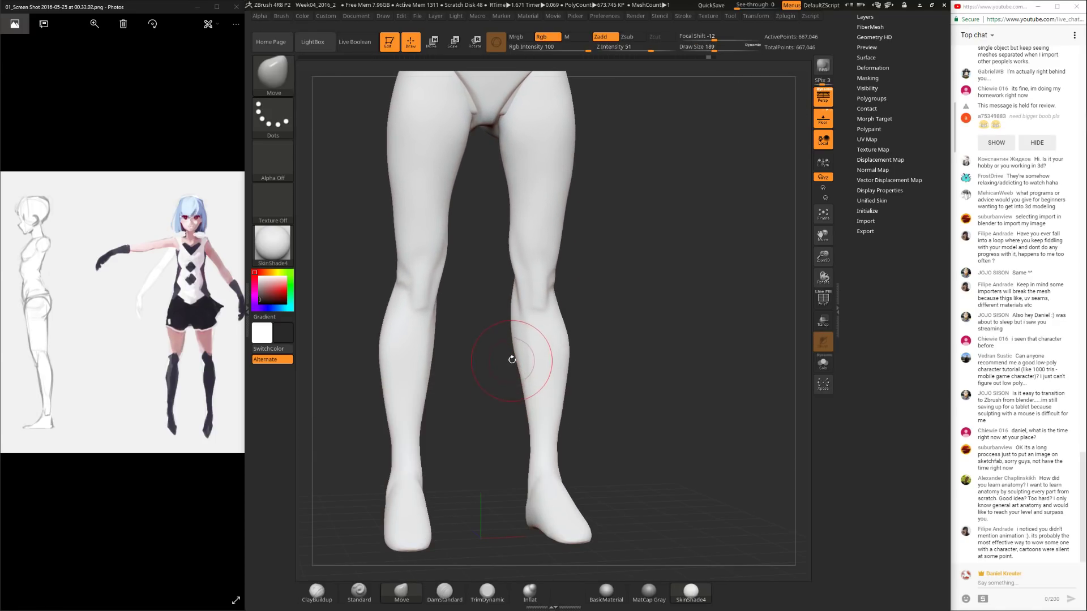
key("shift")
mouse_move(651, 297)
right_mouse_down()
mouse_move(623, 294)
mouse_move(609, 327)
mouse_move(602, 308)
mouse_move(604, 330)
mouse_move(530, 311)
right_mouse_up()
key("w")
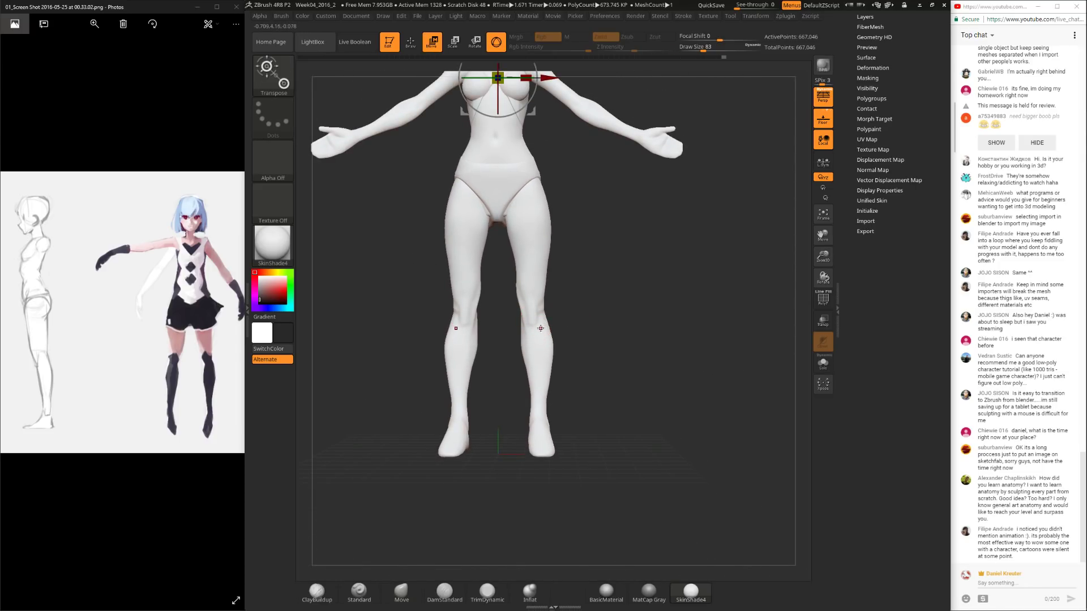
left_click(404, 593)
right_click_drag(574, 293, 565, 325, "ctrl")
right_click_drag(599, 379, 591, 279, "alt")
Step: Try to swing the lower legs inward with the gizmo while masking the body above the knees, and clear the mask
key("w")
left_click_drag(552, 323, 592, 321, "ctrl")
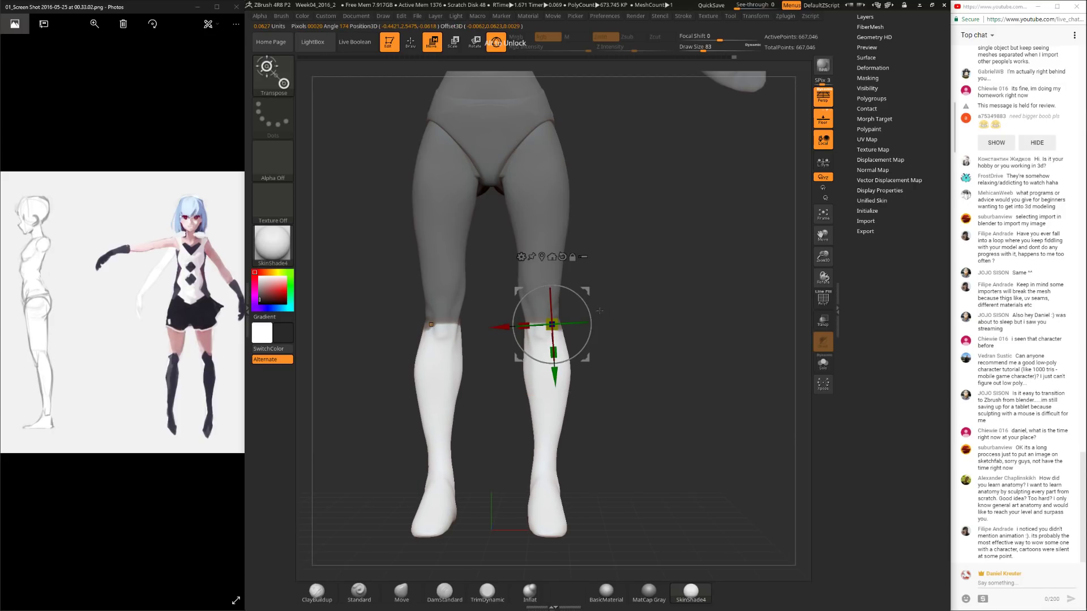
key("ctrl")
key("ctrl+z")
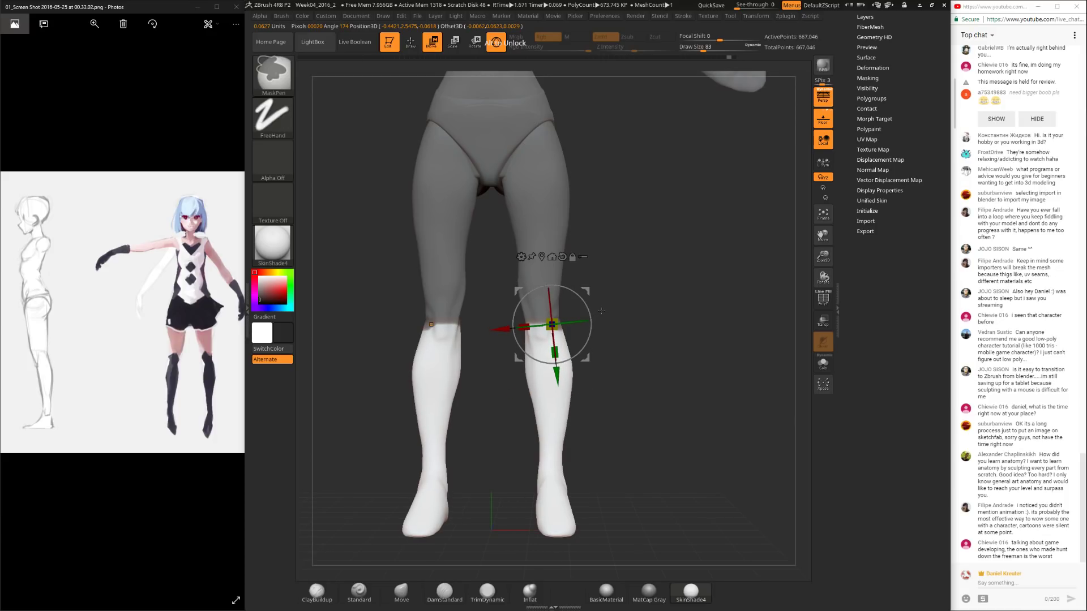
left_click_drag(651, 238, 528, 245, "ctrl")
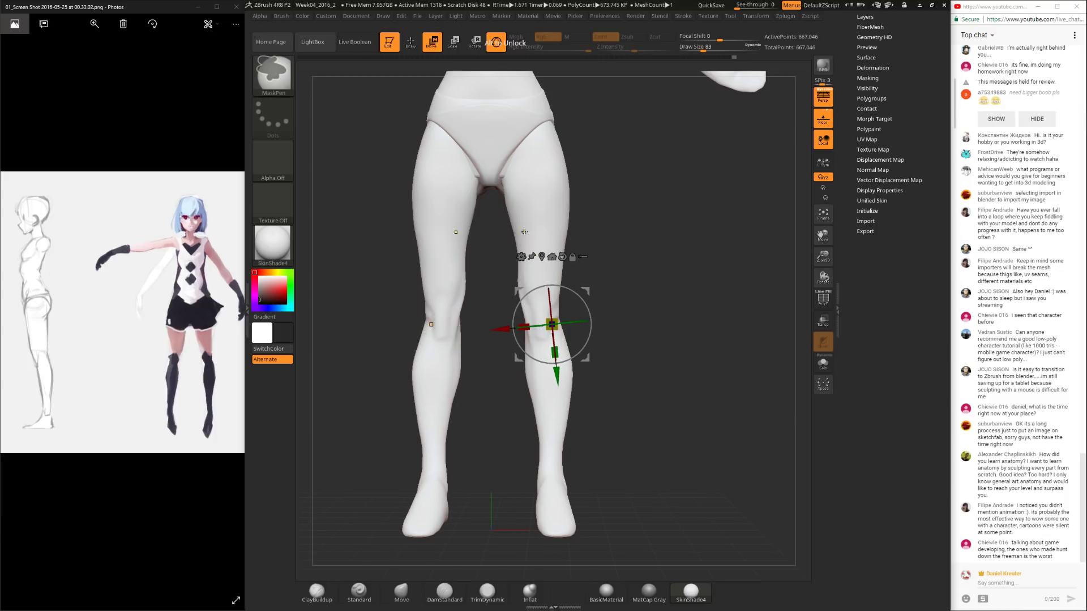
Step: Build up the forms of the legs with the ClayBuildup brush at draw size 128
left_click_drag(629, 243, 317, 549, "alt")
right_click(592, 299)
left_click(317, 591)
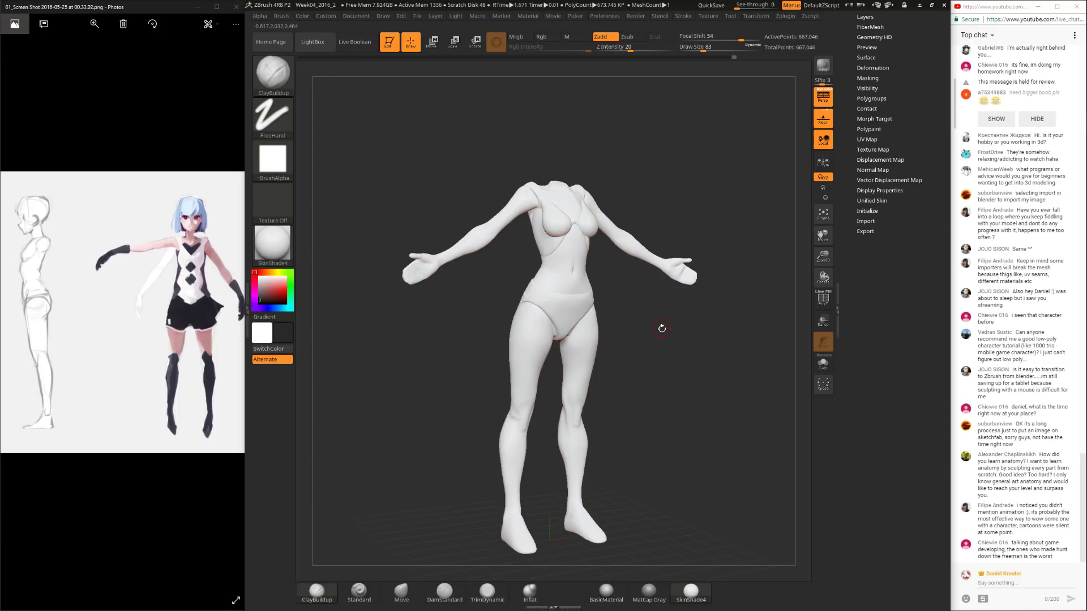
left_click_drag(660, 396, 650, 347)
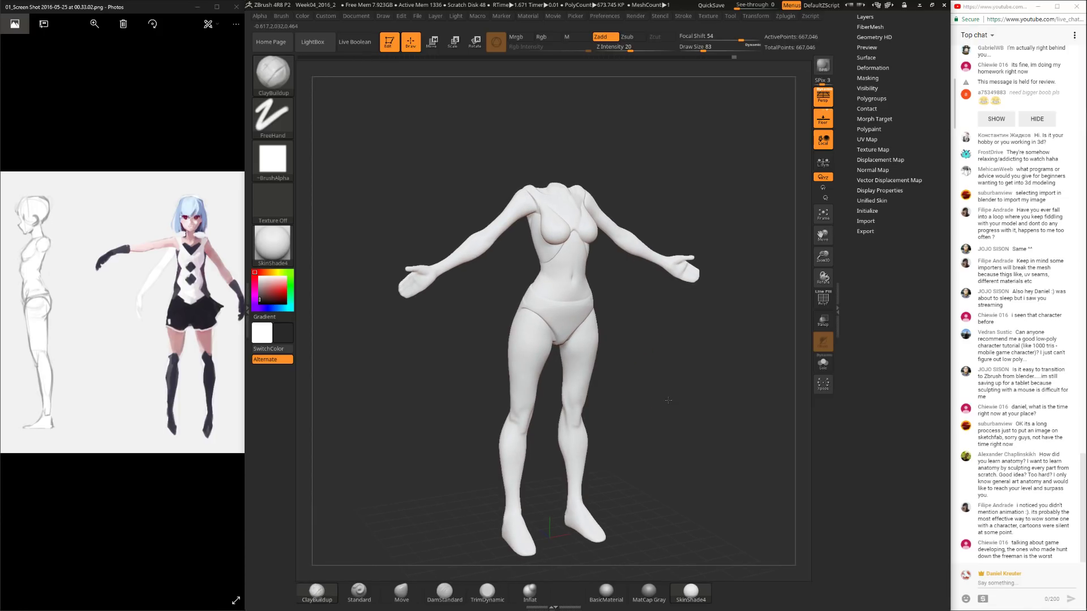
left_click_drag(668, 400, 662, 389)
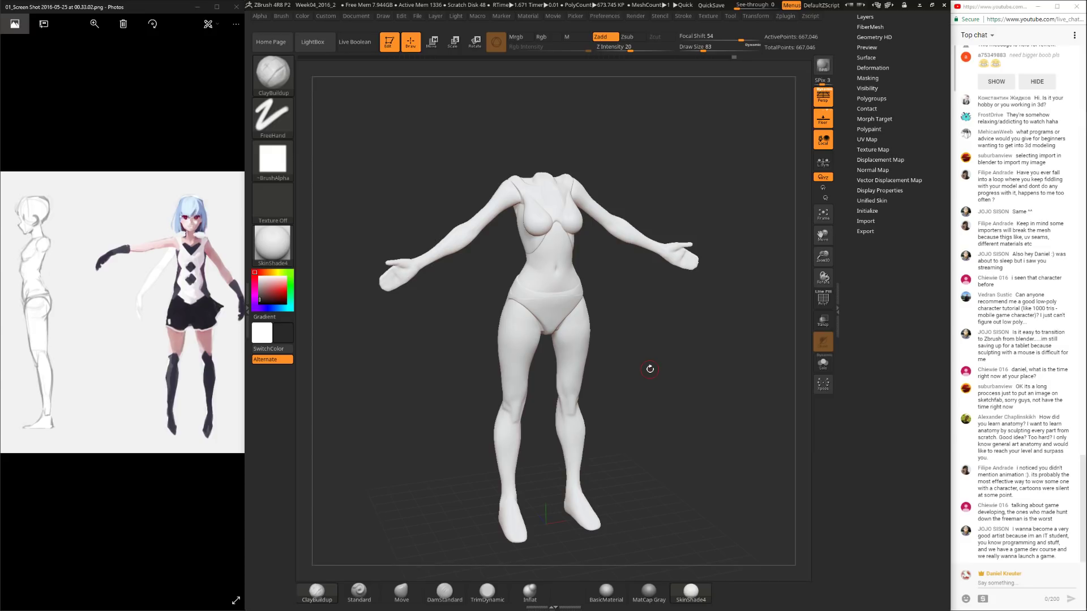
right_click_drag(576, 478, 523, 380, "alt")
mouse_move(646, 358)
right_mouse_down("ctrl")
mouse_move(687, 392)
mouse_move(592, 453)
right_mouse_up("ctrl")
key("space")
left_click_drag(558, 393, 561, 394)
mouse_move(562, 385)
right_mouse_down()
mouse_move(668, 371)
mouse_move(547, 365)
mouse_move(542, 353)
mouse_move(609, 364)
mouse_move(550, 388)
mouse_move(498, 363)
mouse_move(515, 358)
mouse_move(493, 358)
mouse_move(543, 385)
mouse_move(421, 414)
right_mouse_up()
Step: Refine the knees and outer legs with the TrimDynamic, DamStandard and ClayBuildup brushes at draw size 128
left_click(490, 591)
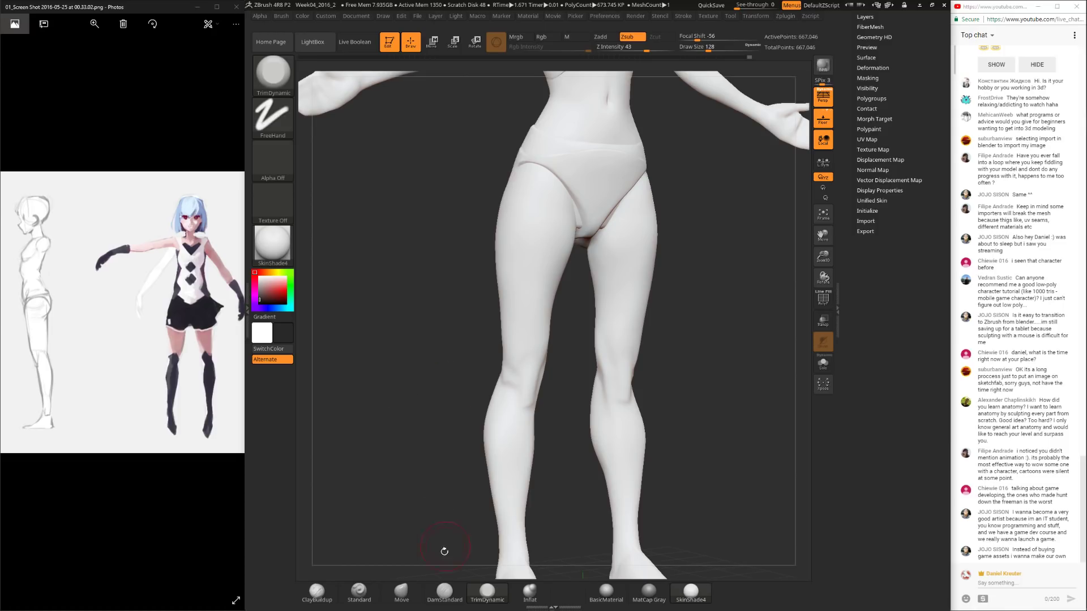
left_click(443, 592)
mouse_move(558, 521)
right_mouse_down()
mouse_move(515, 464)
mouse_move(479, 445)
right_mouse_up()
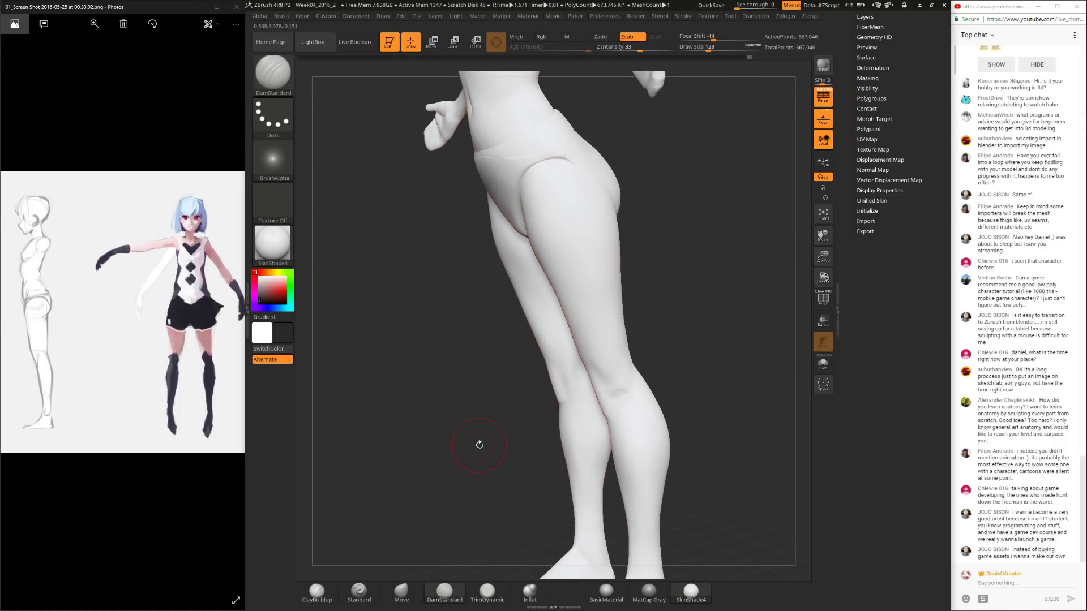
left_click(321, 592)
mouse_move(374, 475)
right_mouse_down()
mouse_move(442, 458)
mouse_move(418, 404)
mouse_move(645, 335)
mouse_move(733, 289)
mouse_move(745, 299)
mouse_move(714, 372)
right_mouse_up()
Step: Reshape the outer contour of the hips and thighs with the Move brush at draw size 291
left_click(400, 594)
right_click_drag(554, 330, 513, 394, "ctrl")
key("space")
left_click_drag(565, 334, 581, 334)
mouse_move(570, 323)
right_mouse_down("alt")
mouse_move(595, 363)
mouse_move(531, 375)
right_mouse_up("alt")
mouse_move(573, 385)
left_mouse_down()
mouse_move(535, 367)
mouse_move(549, 406)
mouse_move(594, 389)
mouse_move(646, 393)
left_mouse_up()
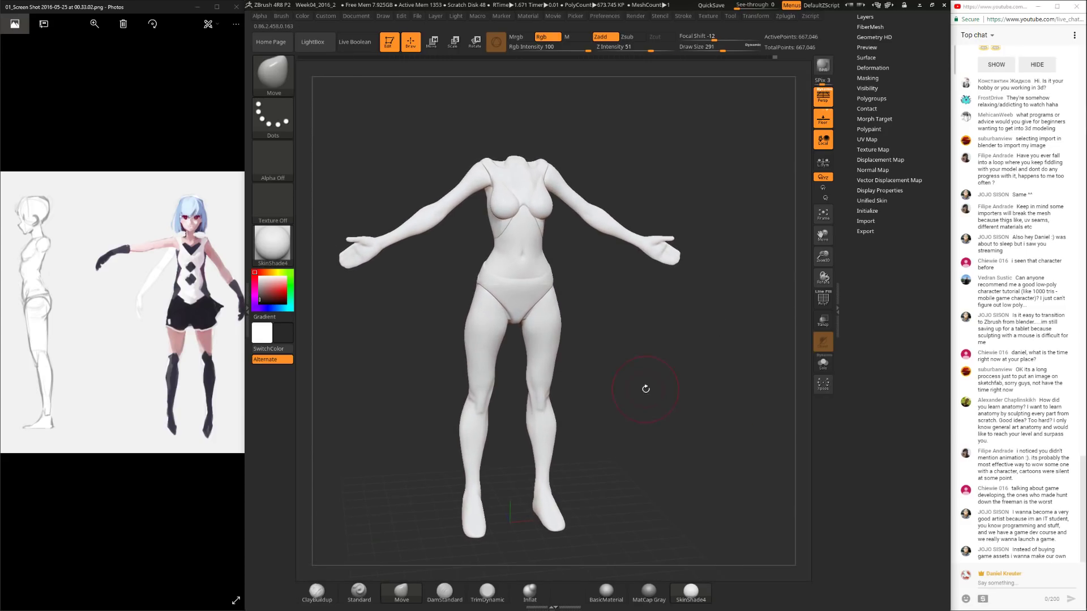
mouse_move(619, 359)
left_mouse_down()
mouse_move(605, 363)
mouse_move(626, 383)
mouse_move(581, 316)
left_mouse_up()
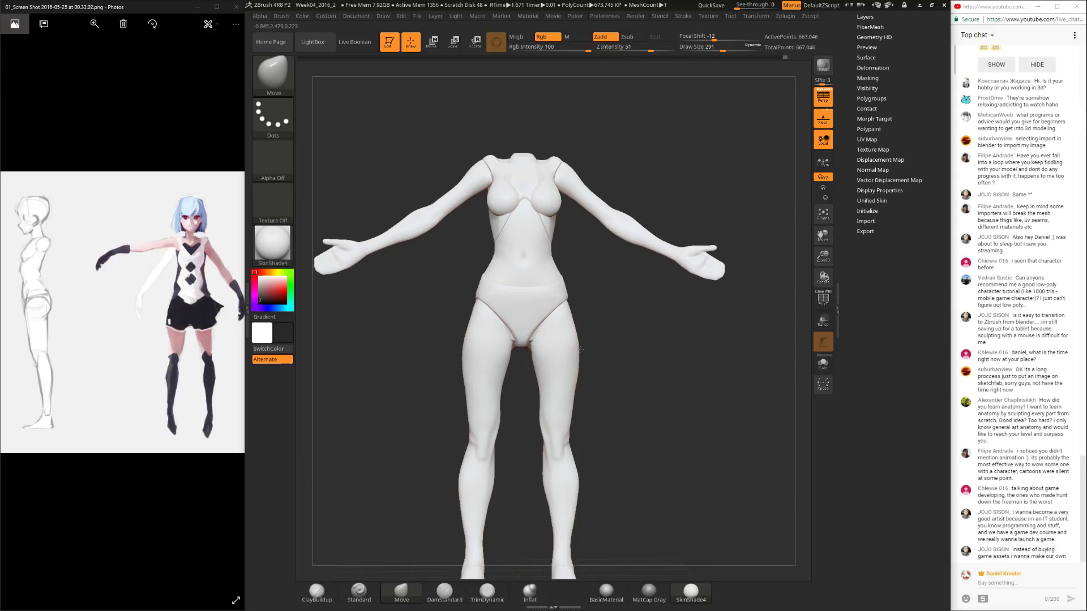
left_click_drag(579, 345, 595, 318)
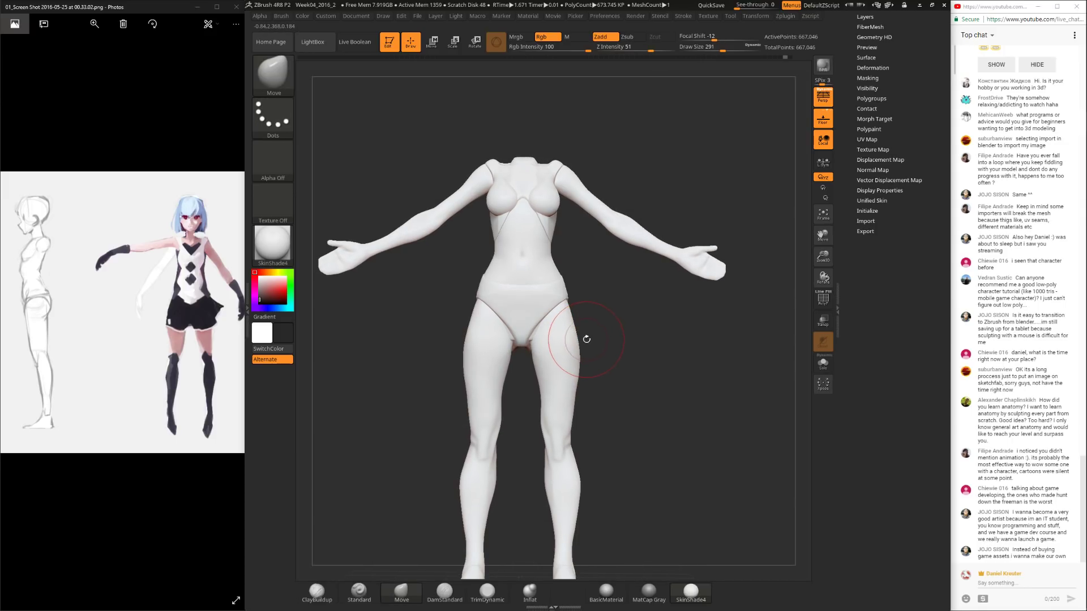
mouse_move(593, 336)
left_mouse_down()
mouse_move(625, 342)
mouse_move(573, 321)
mouse_move(570, 330)
mouse_move(611, 332)
mouse_move(570, 340)
mouse_move(618, 354)
mouse_move(574, 336)
left_mouse_up()
key("ctrl")
key("shift")
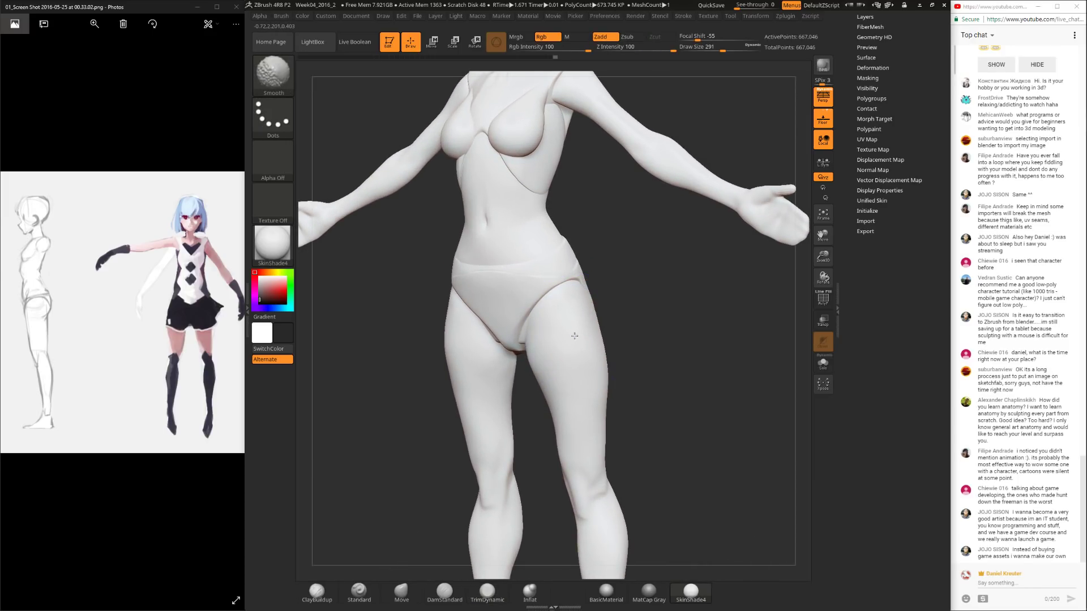
Step: Flatten the hip and upper outer thigh surfaces with the TrimDynamic brush at draw size 153
key("alt")
mouse_move(582, 350)
right_mouse_down()
mouse_move(535, 348)
mouse_move(579, 346)
right_mouse_up()
key("s")
left_click_drag(574, 305, 562, 305)
mouse_move(558, 310)
right_mouse_down()
mouse_move(633, 299)
mouse_move(619, 327)
mouse_move(615, 313)
mouse_move(569, 320)
right_mouse_up()
mouse_move(600, 284)
right_mouse_down()
mouse_move(636, 281)
mouse_move(621, 282)
mouse_move(632, 297)
right_mouse_up()
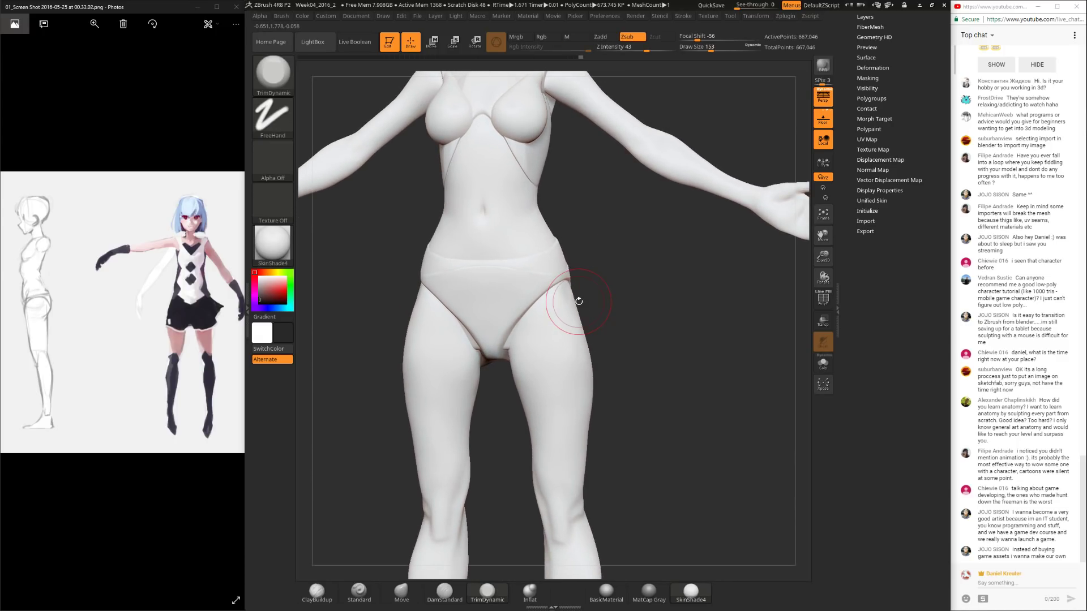
right_click_drag(579, 301, 726, 370, "ctrl")
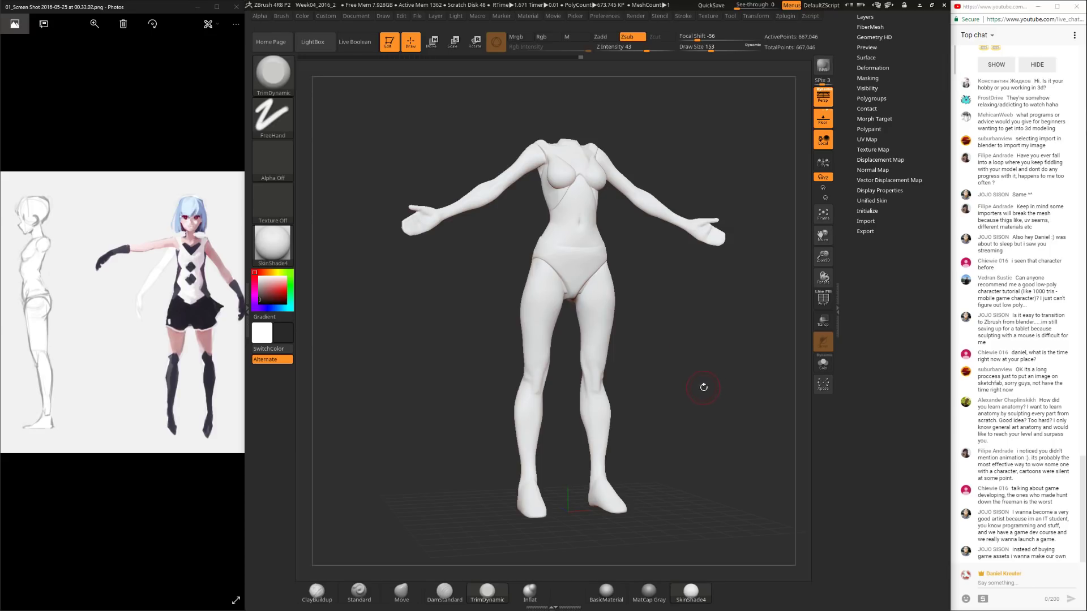
Step: Mask everything except the legs, shift them slightly inward with the gizmo, and clear the mask
left_click(318, 592)
left_click_drag(690, 338, 628, 373)
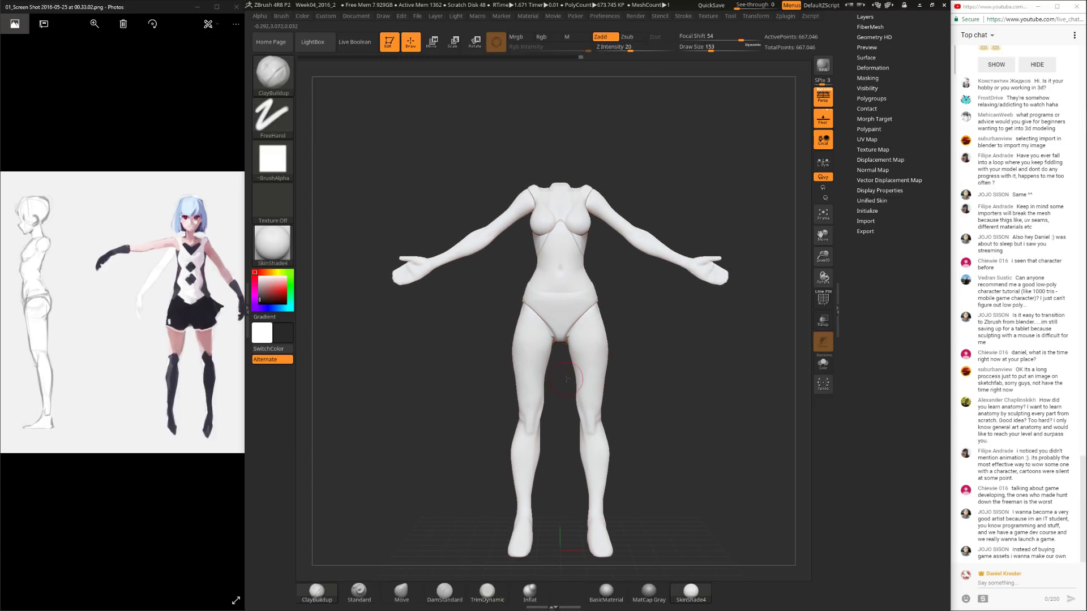
key("w")
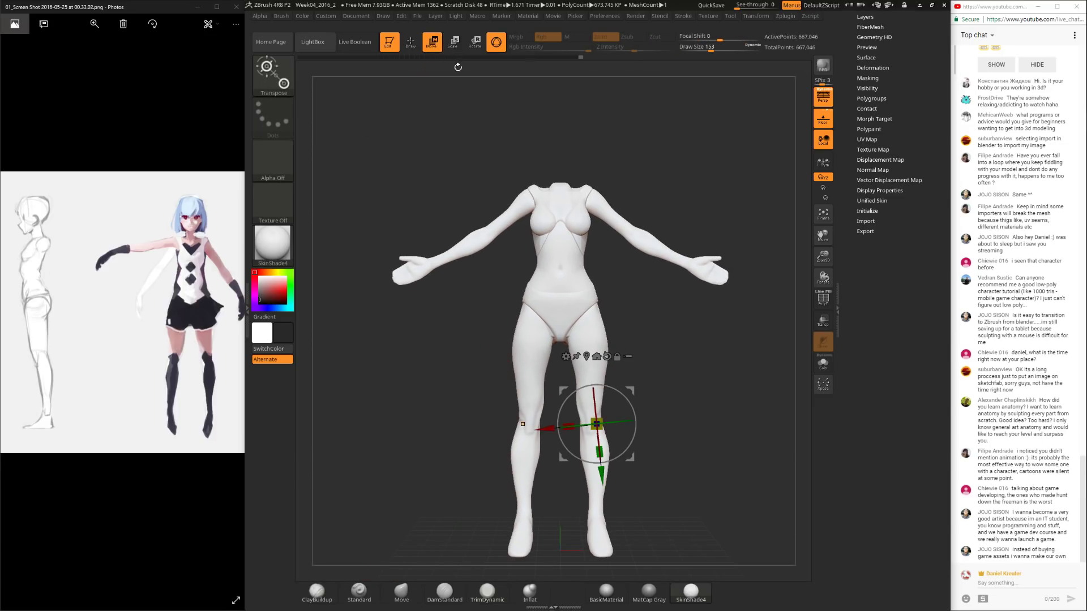
left_click(590, 332, "ctrl")
left_click(590, 332, "alt")
mouse_move(591, 356)
left_mouse_down()
mouse_move(590, 347)
mouse_move(640, 343)
mouse_move(565, 362)
left_mouse_up()
key("q")
left_click(638, 337, "ctrl")
mouse_move(634, 346)
left_mouse_down("ctrl")
mouse_move(651, 345)
mouse_move(655, 392)
mouse_move(653, 363)
left_mouse_up("ctrl")
Step: Select the ClayBuildup brush and set its draw size to 229 and focal shift to 12
key("b")
key("c")
key("b")
key("space")
left_click(623, 322)
key("space")
left_click(617, 329)
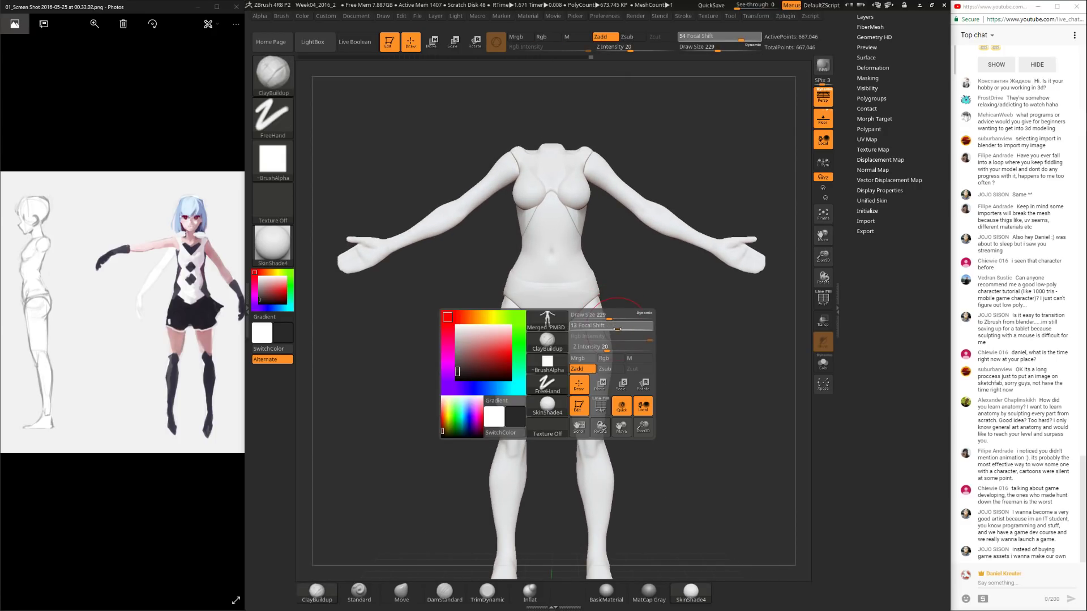
Step: Undo the last three operations and clear the mask from the body
key("ctrl+z")
key("ctrl+z")
key("ctrl+z")
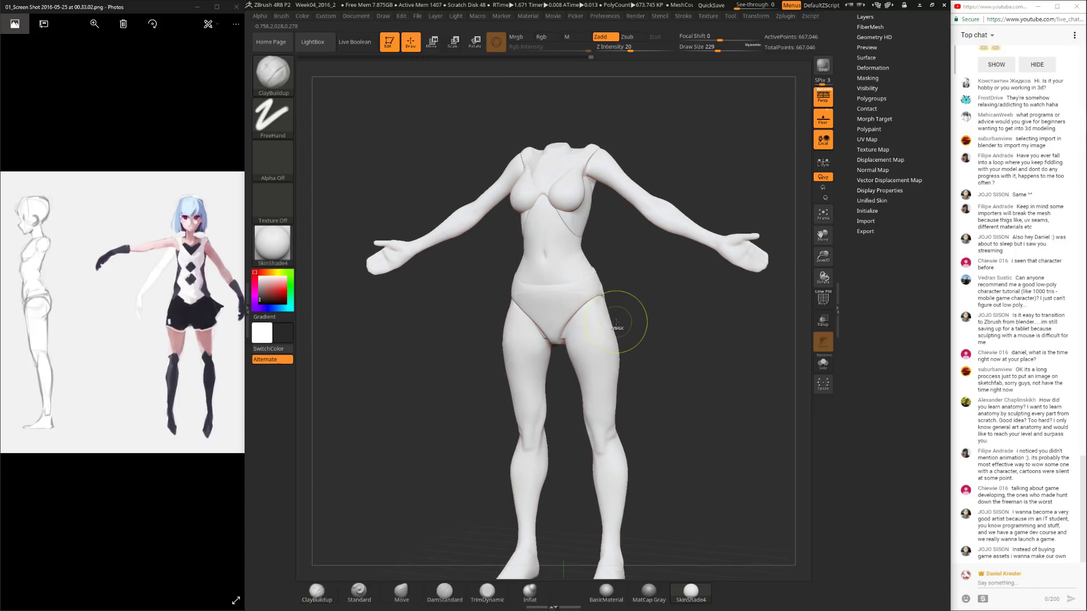
left_click(656, 348, "ctrl")
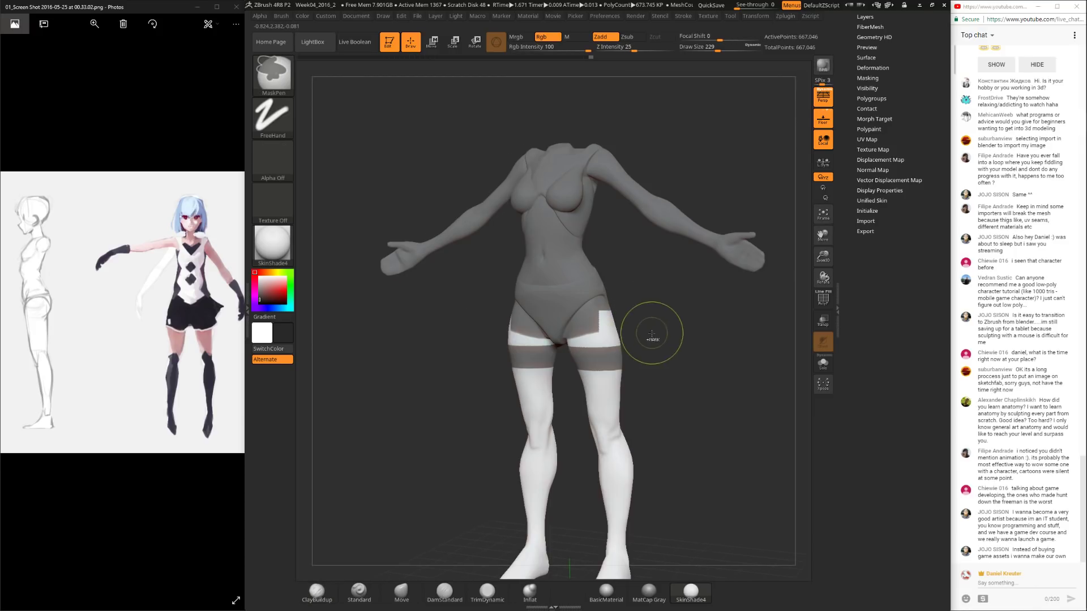
mouse_move(663, 350)
left_mouse_down("ctrl")
mouse_move(675, 359)
mouse_move(664, 355)
left_mouse_up("ctrl")
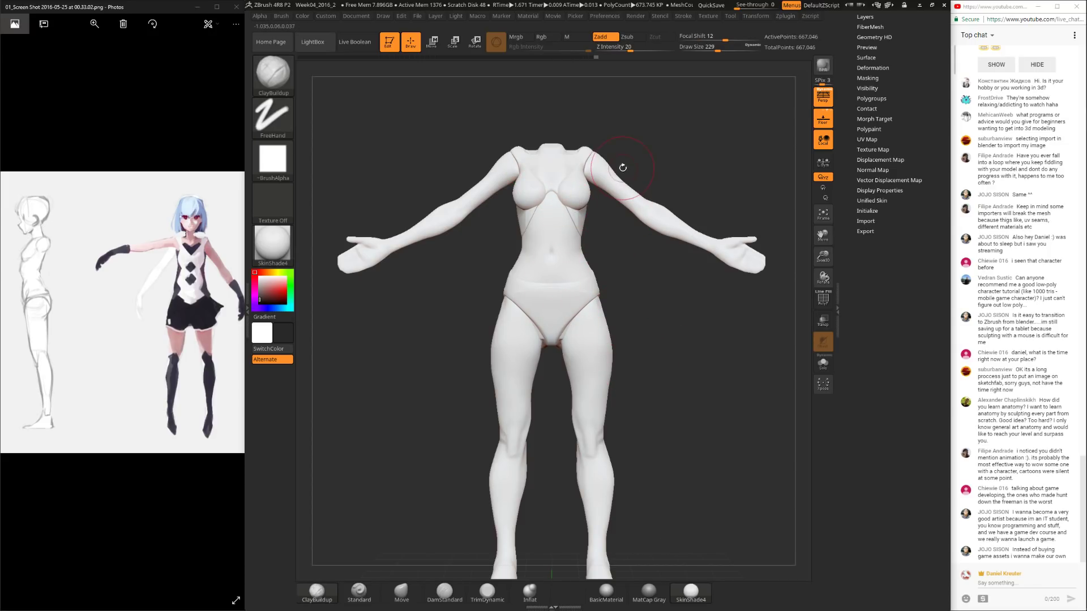
Step: Reshape the waist, outer hip and upper thigh contours with the Move brush at draw size 267
left_click_drag(622, 350, 668, 410)
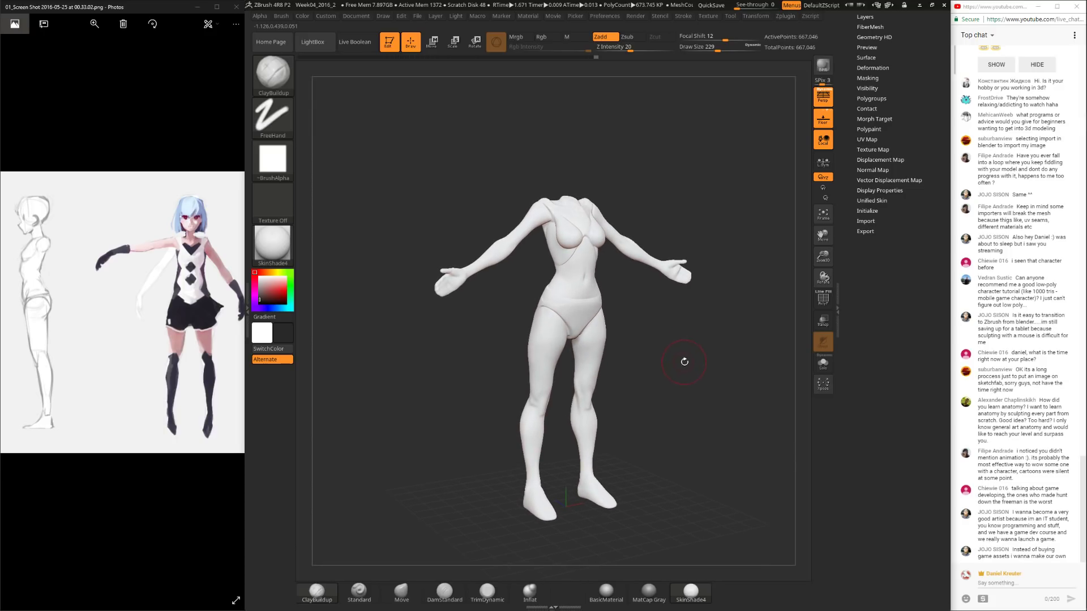
left_click_drag(684, 362, 672, 373, "alt")
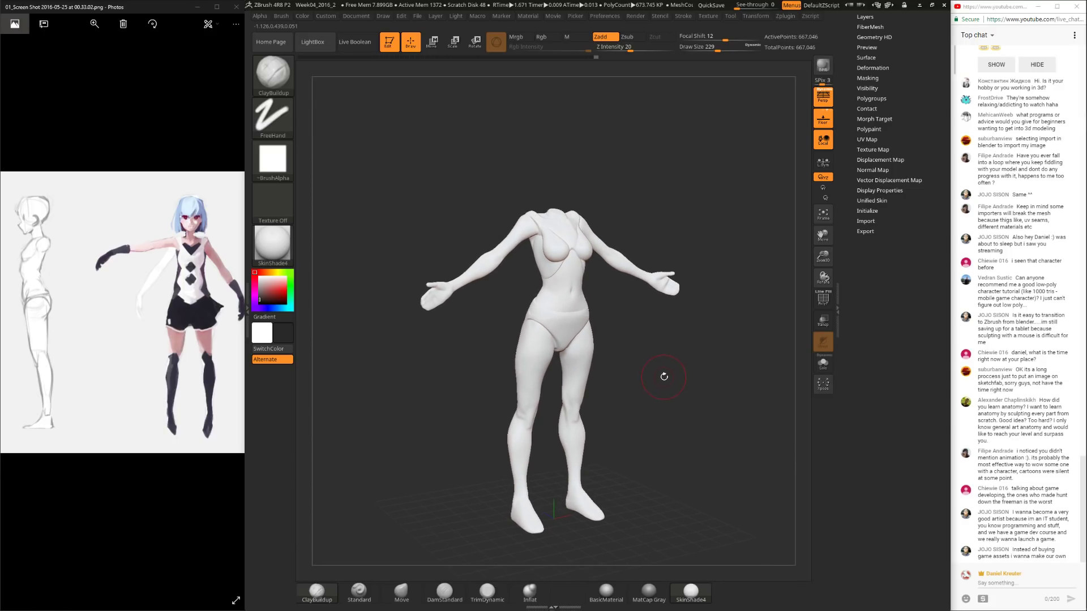
mouse_move(651, 370)
left_mouse_down()
mouse_move(735, 376)
mouse_move(663, 410)
mouse_move(671, 386)
mouse_move(655, 393)
mouse_move(654, 411)
mouse_move(631, 397)
mouse_move(658, 419)
mouse_move(638, 432)
mouse_move(682, 392)
left_mouse_up()
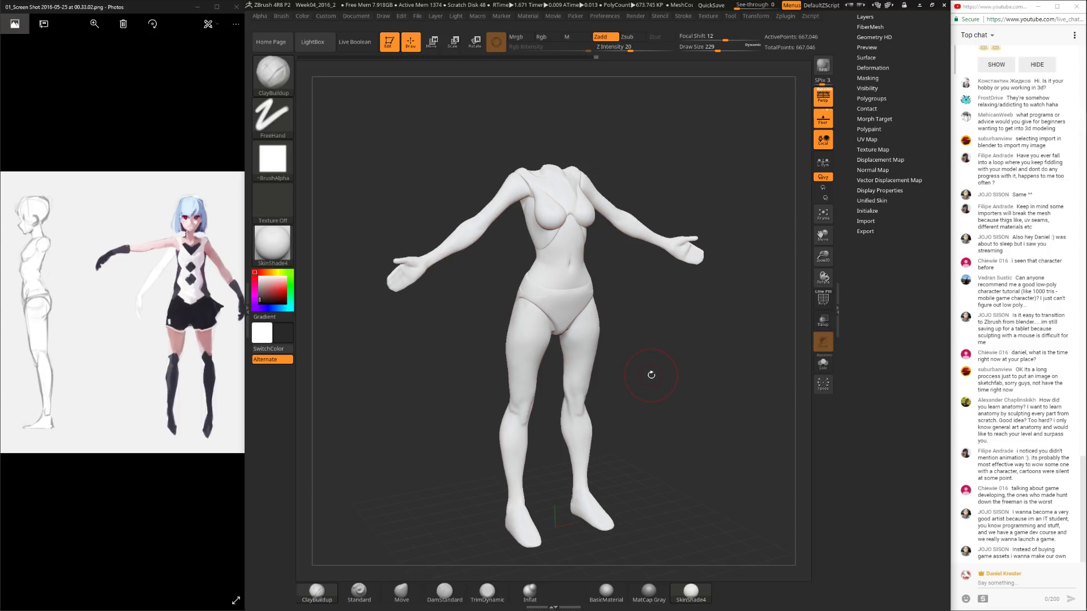
left_click(390, 591)
key("space")
left_click_drag(512, 282, 521, 279)
key("space")
right_click_drag(518, 295, 492, 303)
key("space")
left_click_drag(491, 301, 502, 301)
right_click_drag(468, 302, 506, 328)
key("space")
left_click_drag(515, 327, 499, 326)
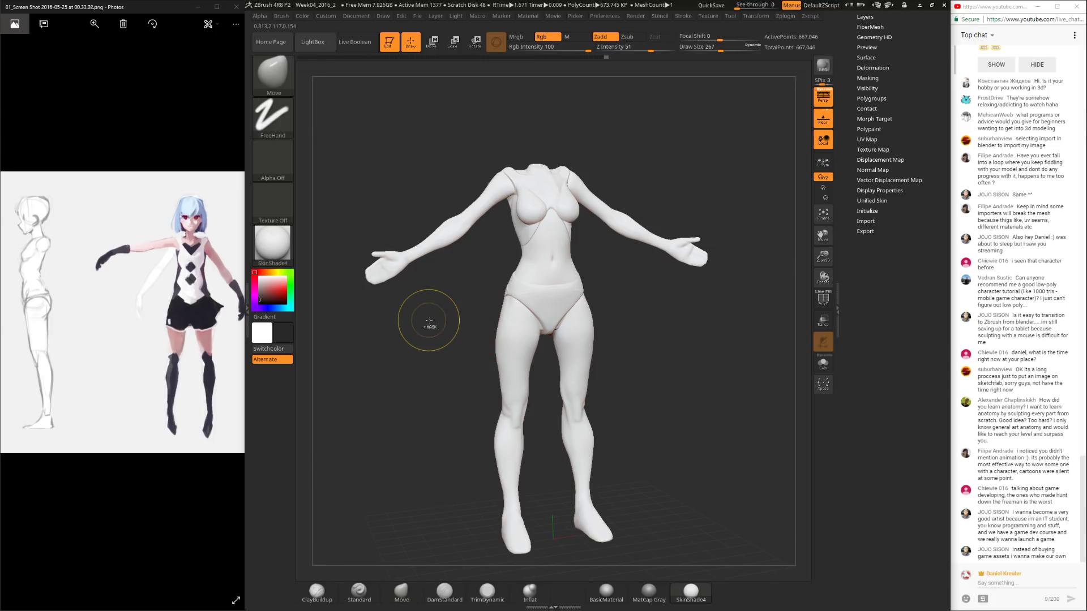
Step: Push the buttock contour slightly forward in side view with the Move brush at draw size 618
mouse_move(638, 335)
right_mouse_down()
mouse_move(676, 343)
mouse_move(604, 373)
mouse_move(610, 356)
right_mouse_up()
key("space")
left_click_drag(459, 288, 480, 287)
right_click_drag(480, 288, 529, 249)
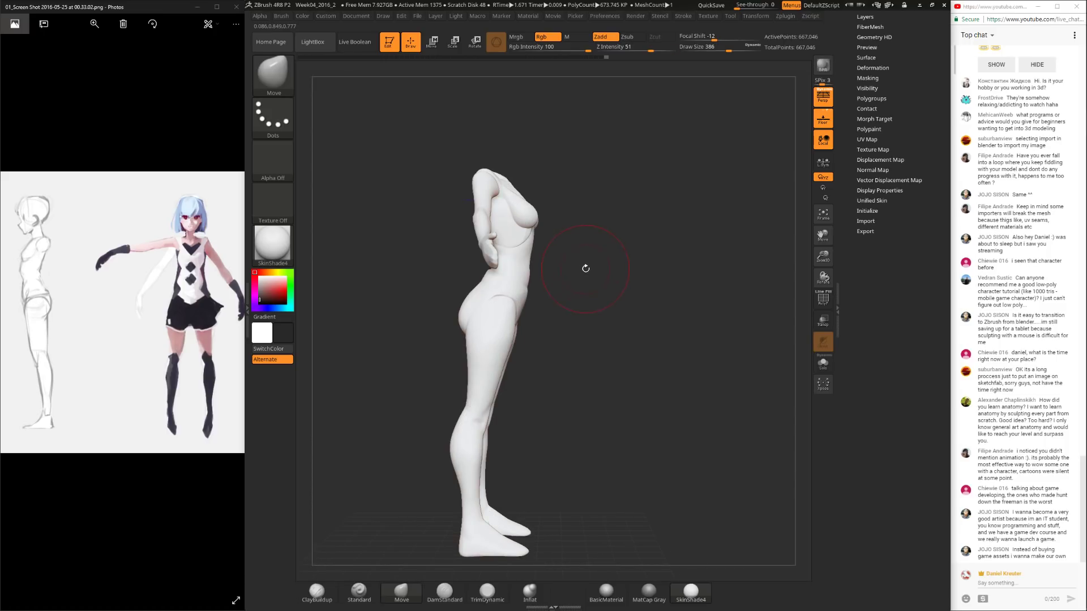
key("space")
left_click_drag(526, 335, 548, 330)
left_click_drag(471, 323, 479, 322)
right_click_drag(651, 321, 546, 319)
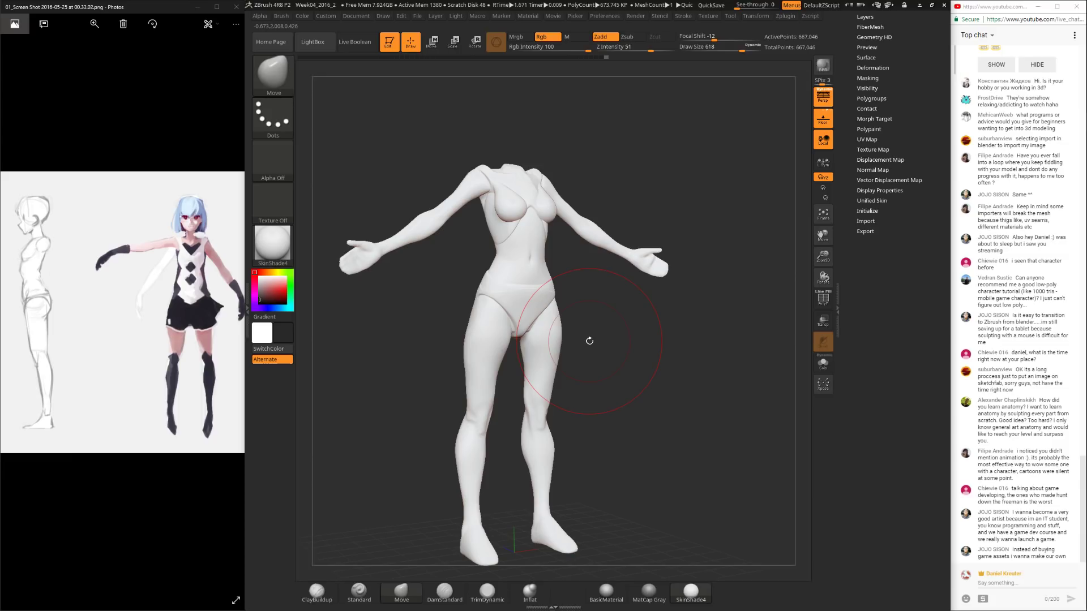
right_click_drag(634, 426, 610, 387)
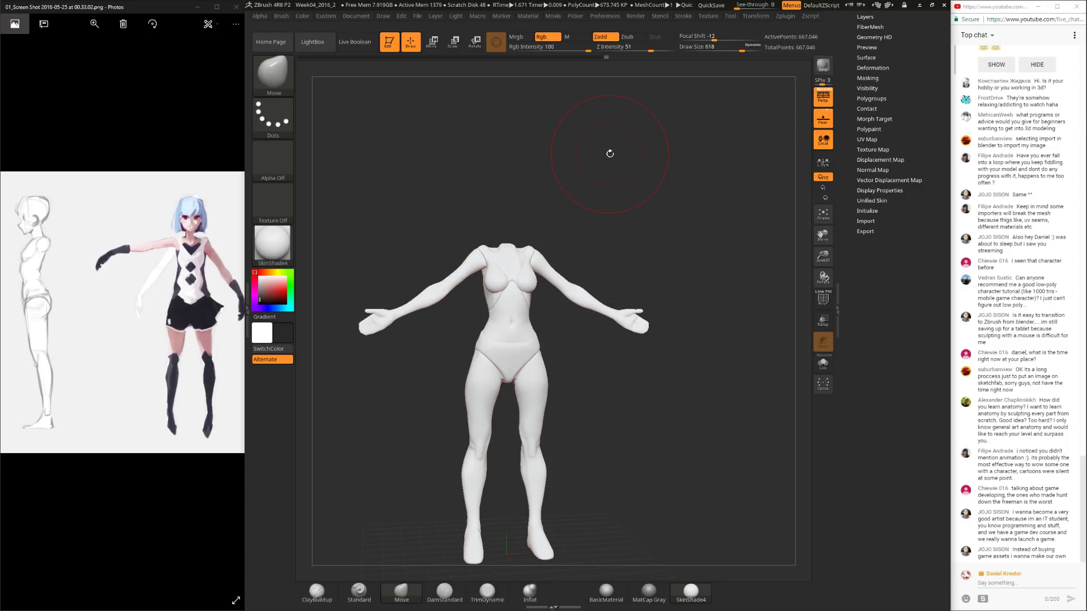
Step: Adjust the outer hip and upper thigh contour in front view with the Move brush at draw size 386
right_click_drag(573, 478, 477, 373, "ctrl")
key("space")
left_click_drag(473, 378, 460, 378)
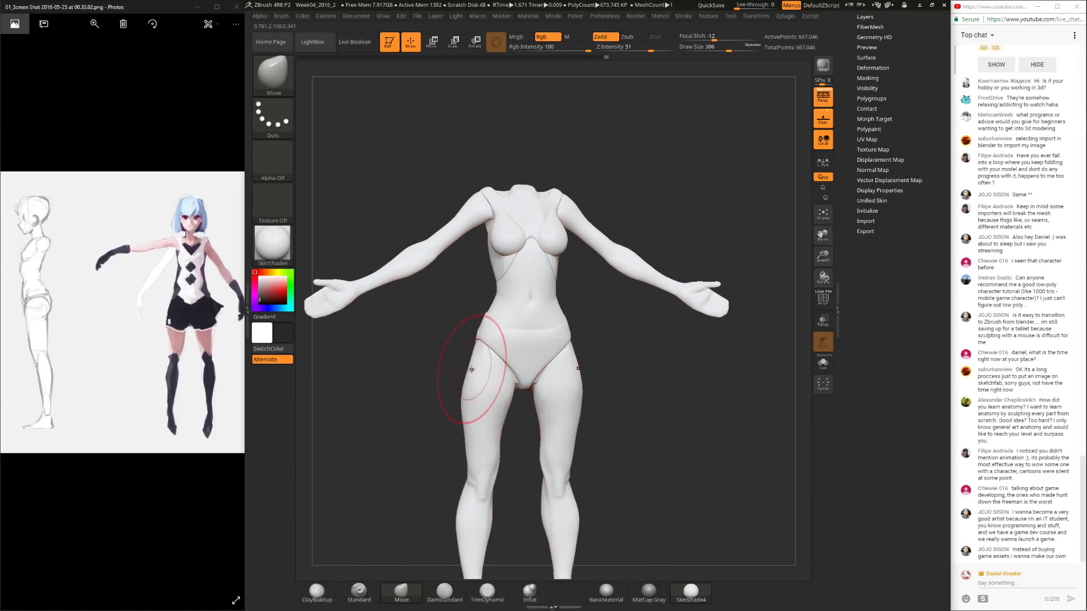
mouse_move(460, 447)
right_mouse_down()
mouse_move(564, 361)
mouse_move(510, 396)
right_mouse_up()
Step: Refine the hip and thigh surfaces with the TrimDynamic and ClayBuildup brushes at draw size 386
left_click(485, 592)
mouse_move(596, 333)
right_mouse_down()
mouse_move(555, 367)
mouse_move(541, 431)
mouse_move(538, 372)
right_mouse_up()
mouse_move(565, 417)
right_mouse_down()
mouse_move(558, 397)
mouse_move(636, 420)
mouse_move(604, 374)
mouse_move(622, 387)
mouse_move(594, 389)
mouse_move(624, 400)
mouse_move(600, 396)
mouse_move(621, 395)
mouse_move(621, 430)
right_mouse_up()
left_click(317, 591)
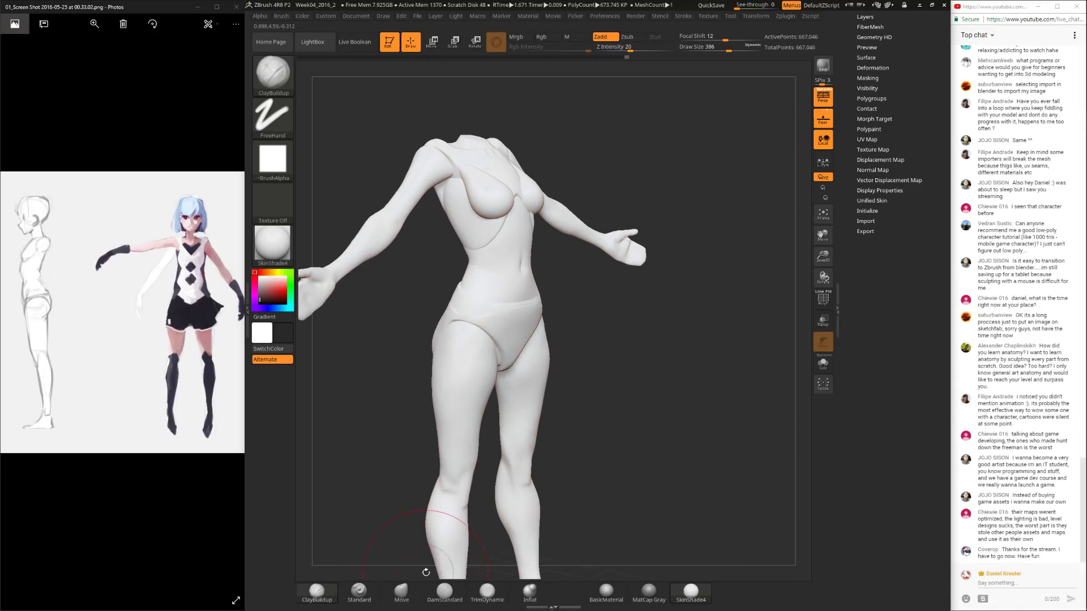
left_click(487, 591)
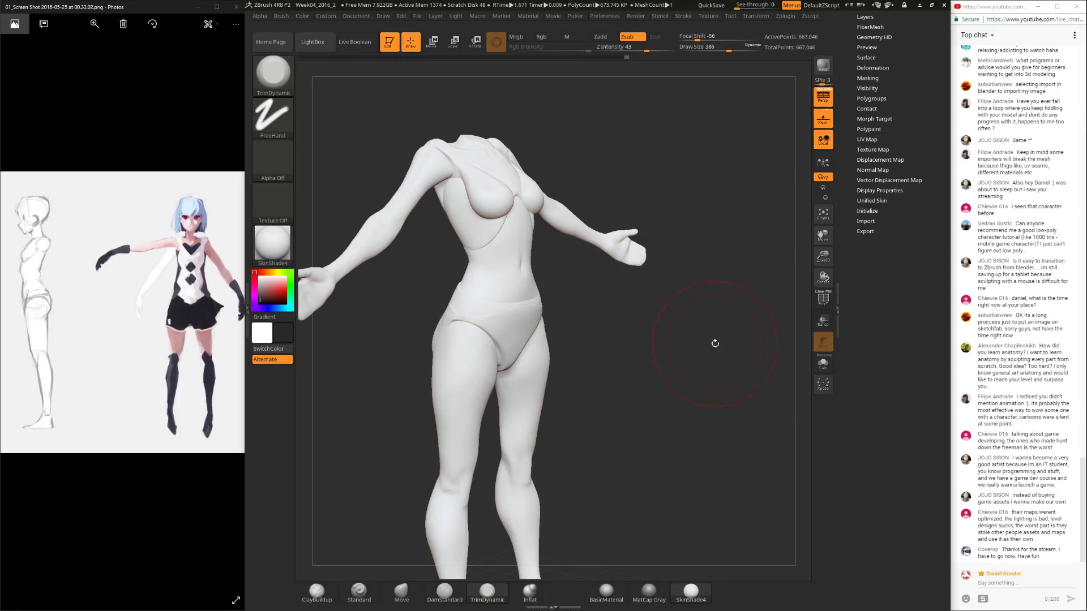
right_click_drag(731, 392, 736, 394)
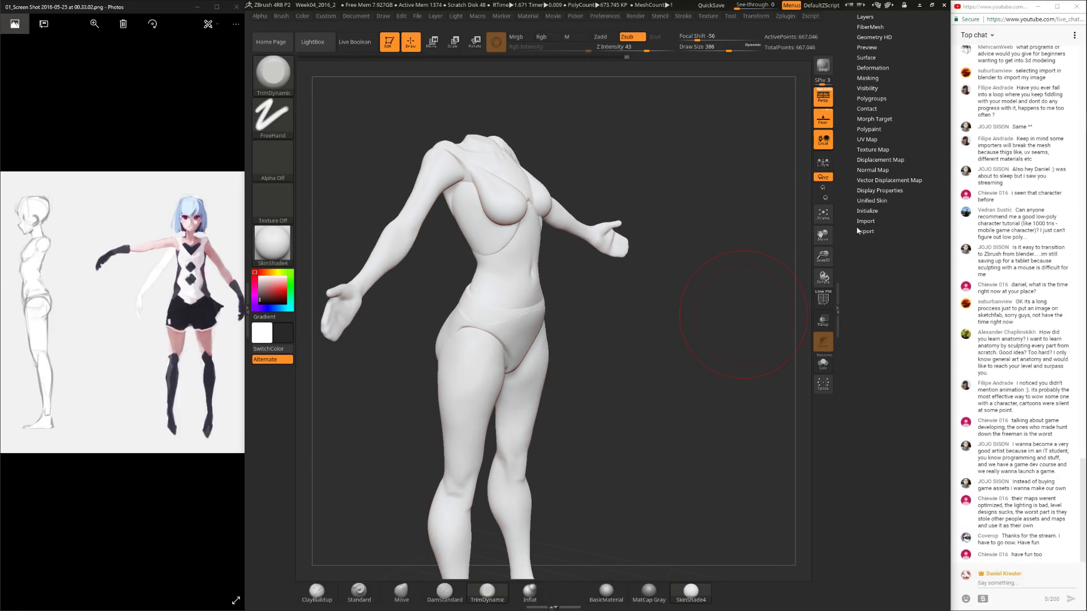
scroll(973, 237, "up", 5)
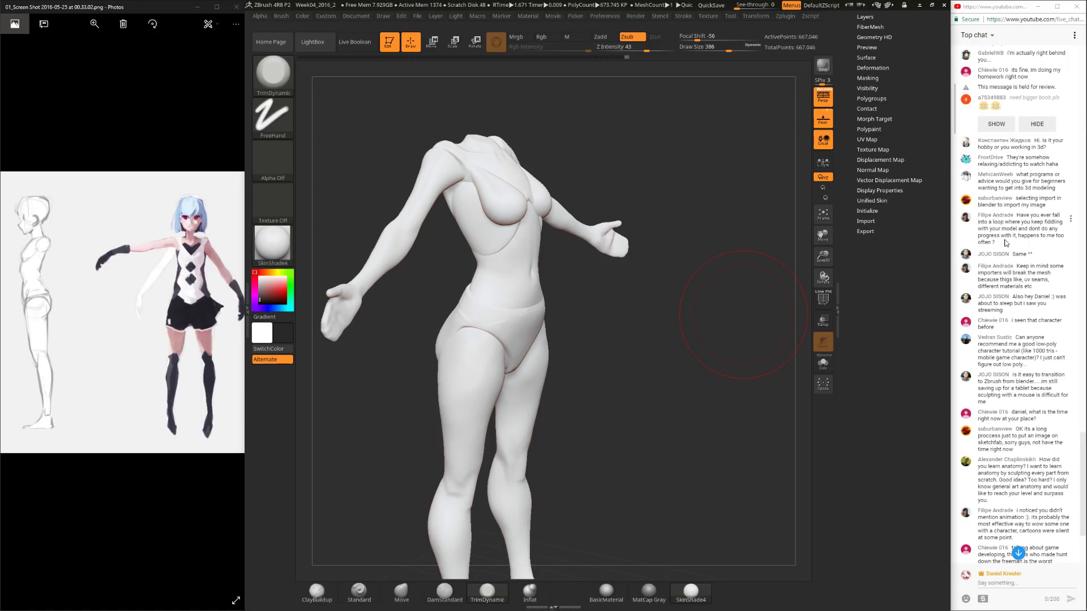
right_click_drag(562, 396, 628, 418)
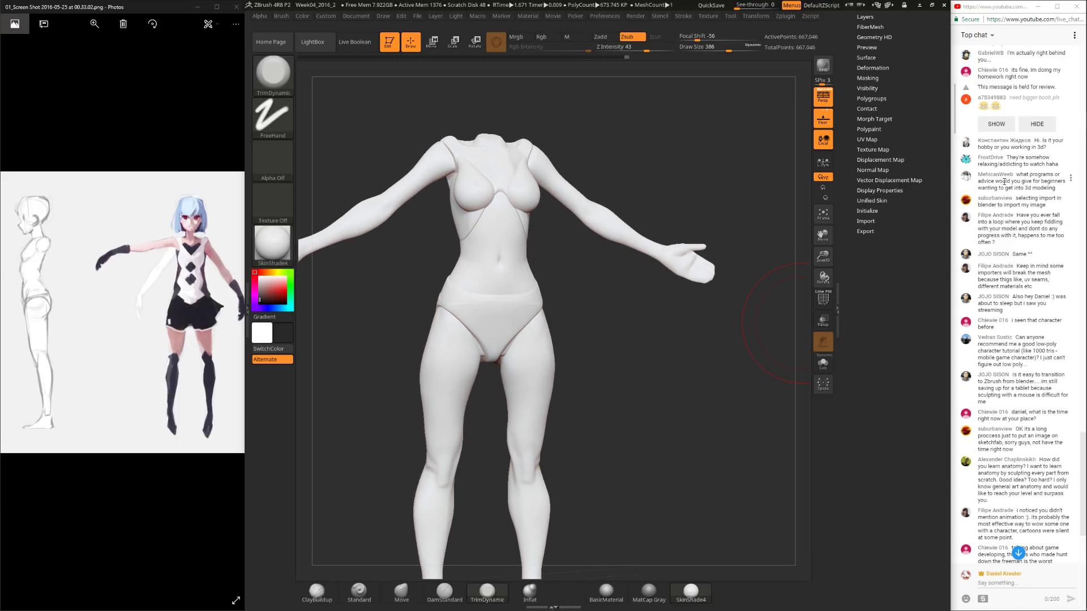
mouse_move(662, 371)
right_mouse_down()
mouse_move(629, 398)
mouse_move(627, 373)
mouse_move(614, 383)
right_mouse_up()
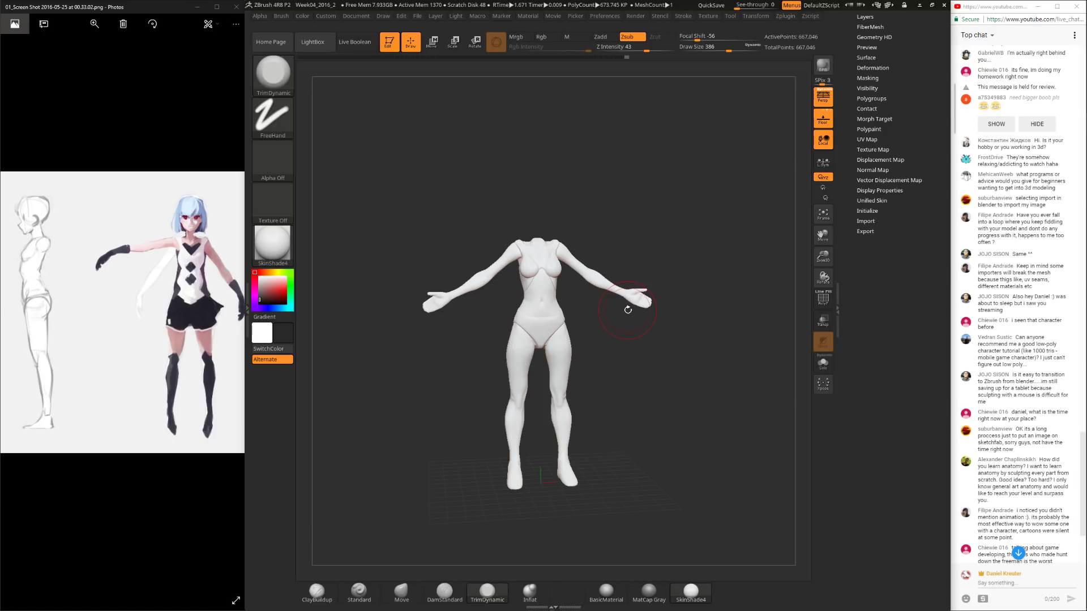
Step: Check the subtools of the PolySphere head model, return to the merged body, and append PolySphere to it as a subtool
left_click_drag(850, 58, 850, 133)
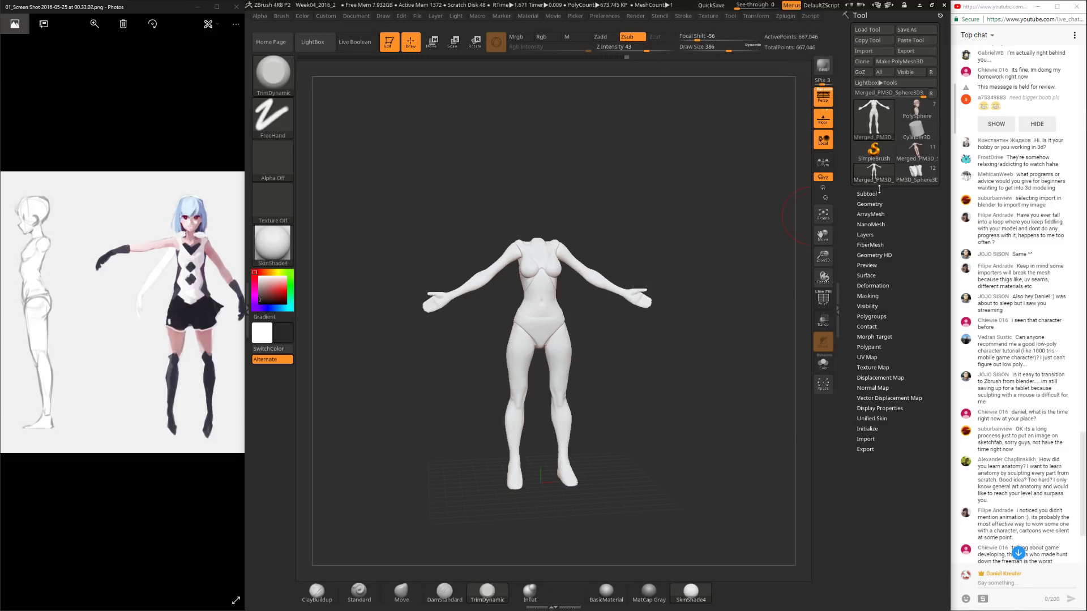
left_click_drag(618, 265, 665, 278)
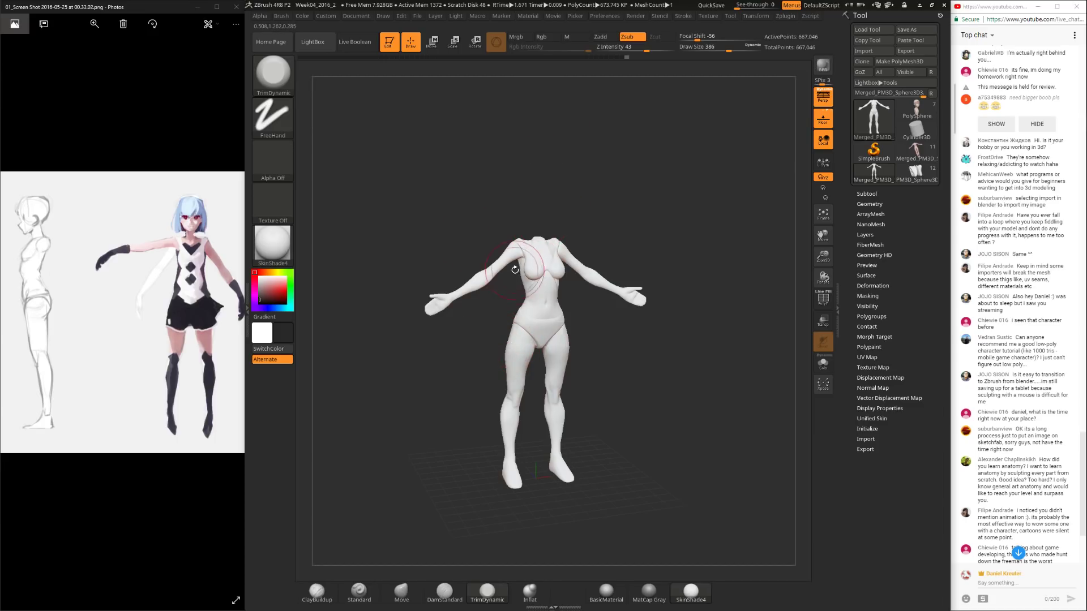
left_click(916, 110)
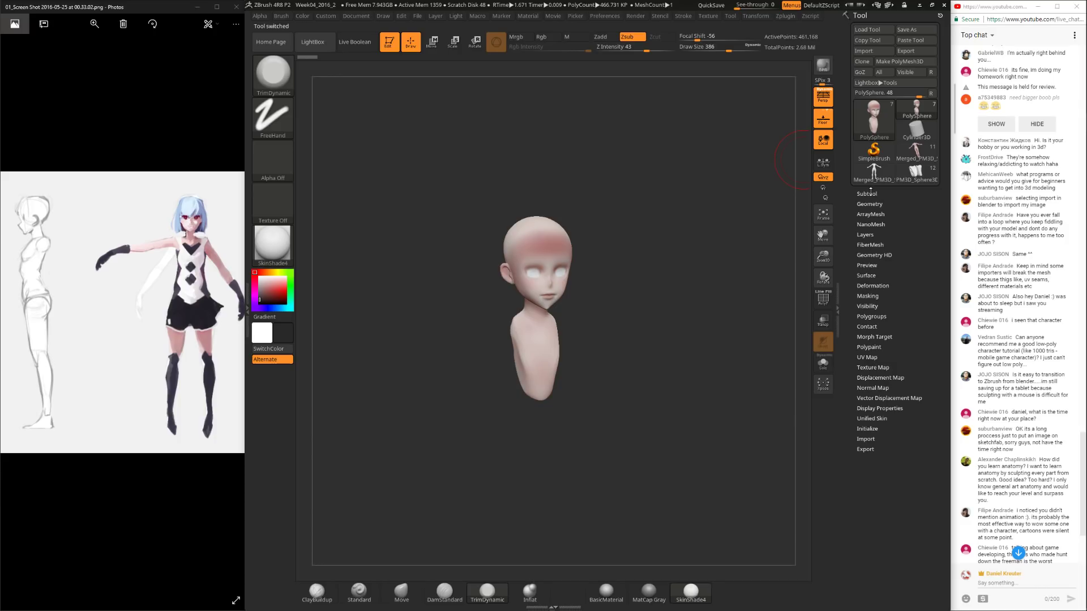
left_click(870, 193)
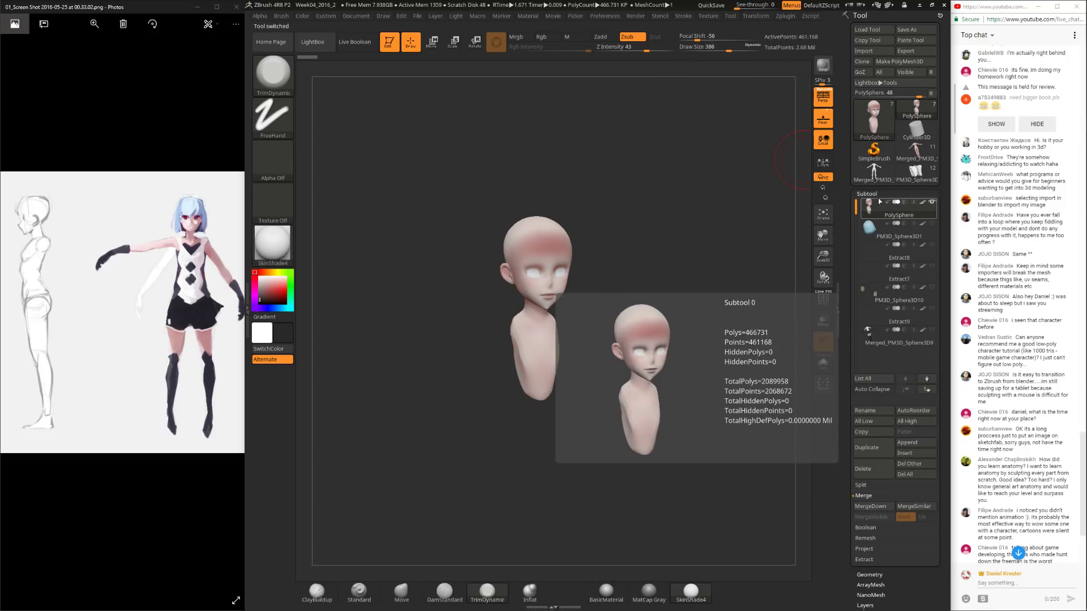
left_click(875, 171)
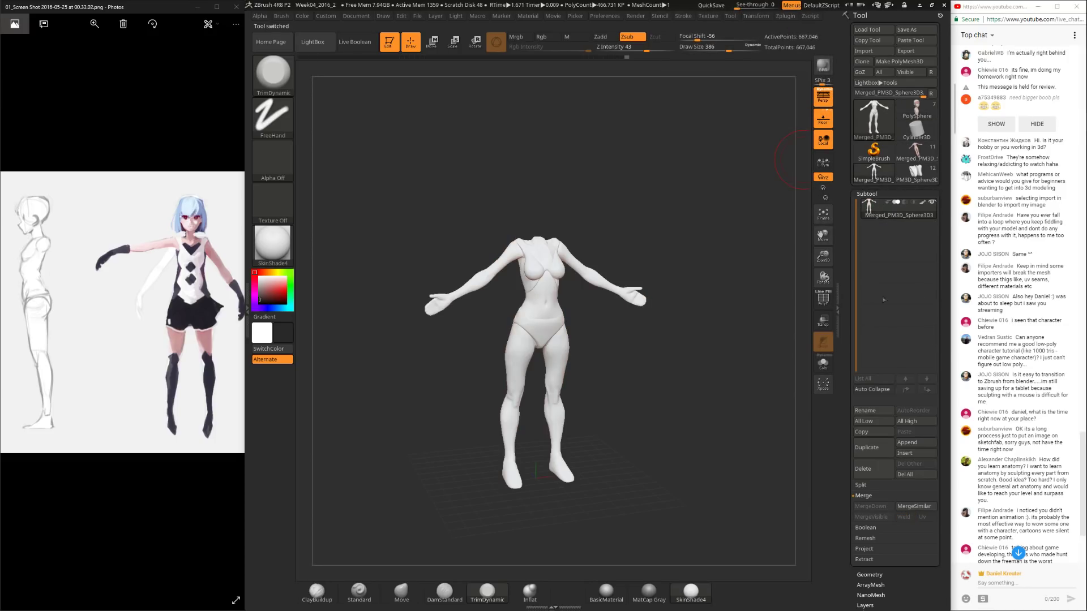
left_click(908, 443)
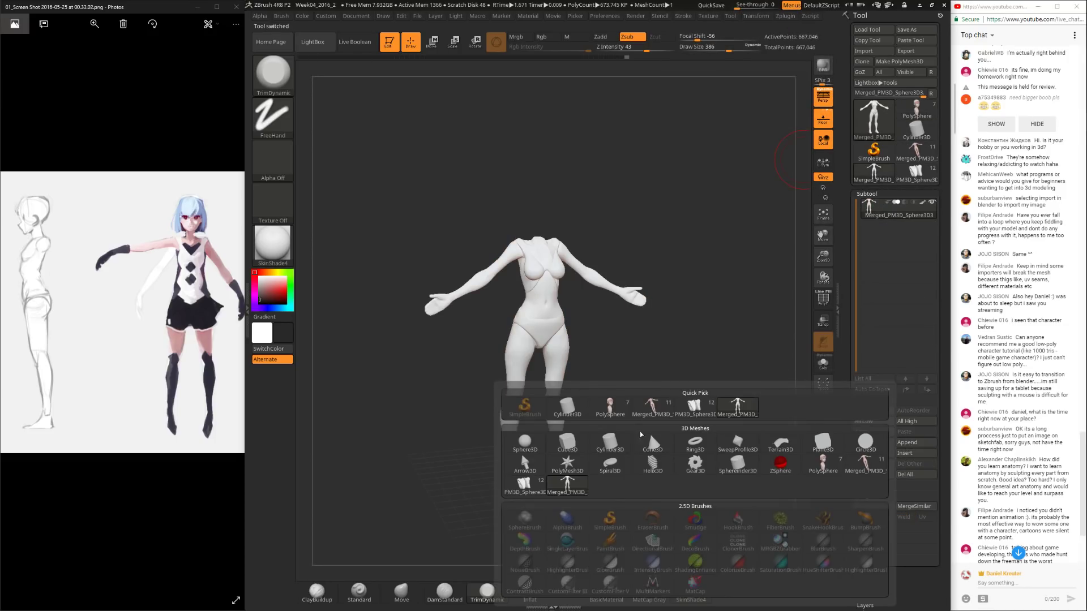
left_click(610, 405)
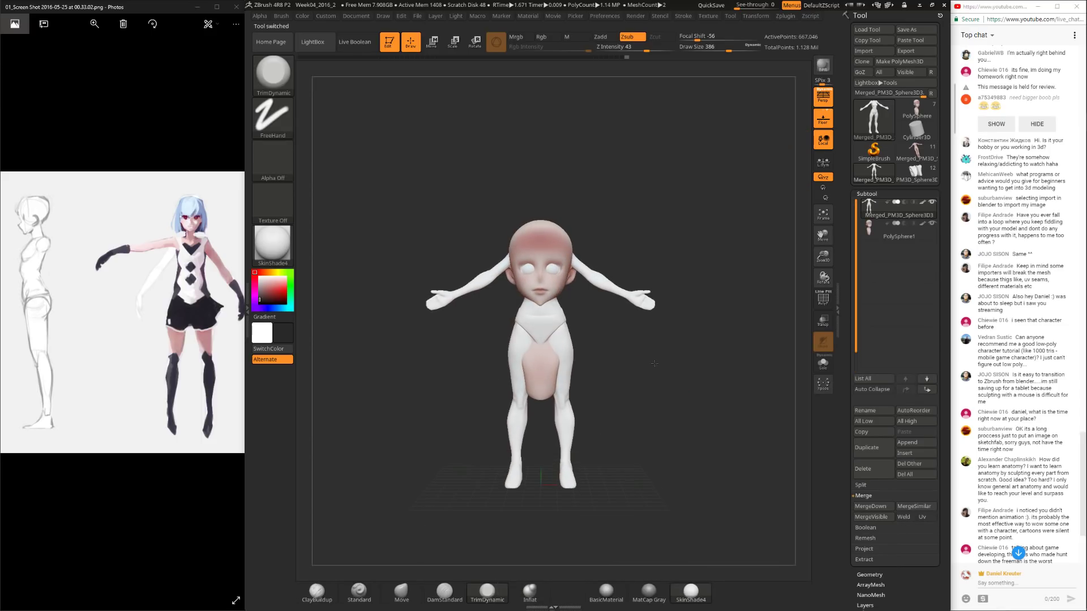
Step: Raise the appended head subtool above the torso with the gizmo and make it plain white instead of skin-colored
left_click(873, 235)
key("w")
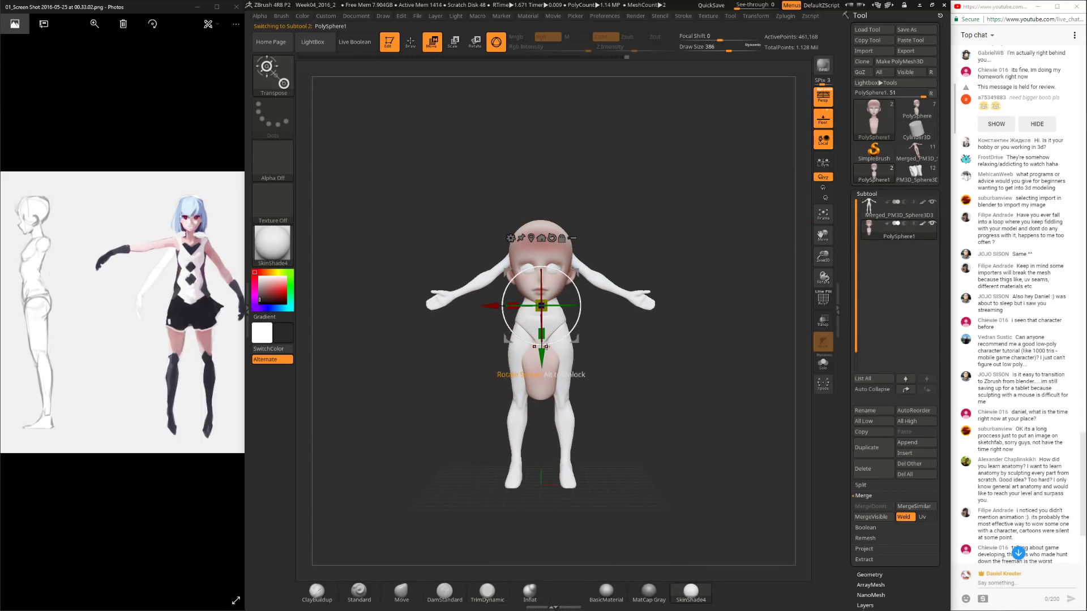
left_click_drag(541, 339, 541, 284)
left_click(931, 224)
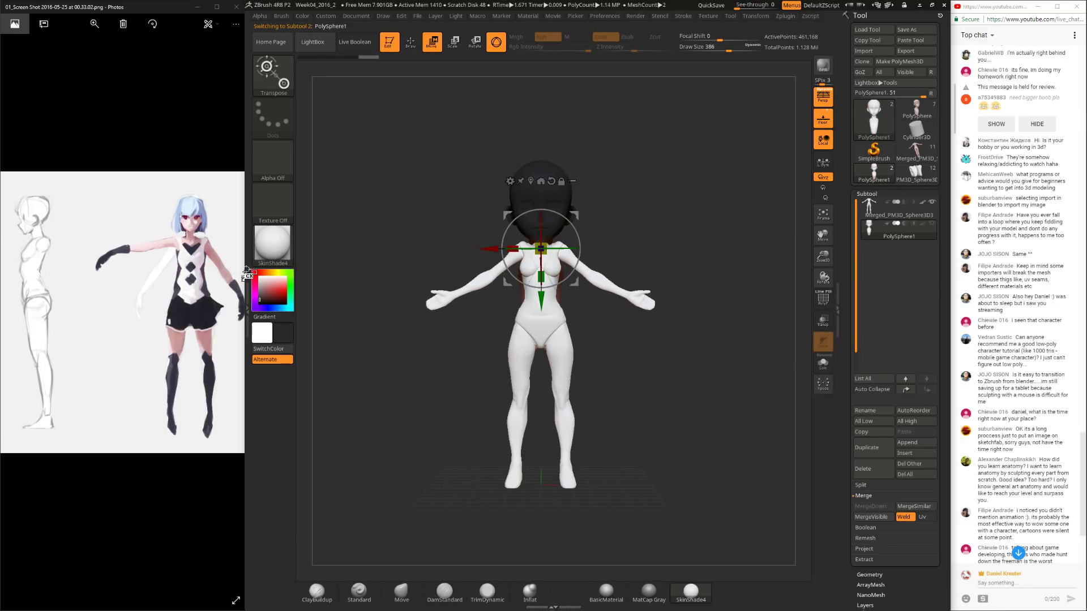
right_click_drag(663, 170, 663, 211, "ctrl")
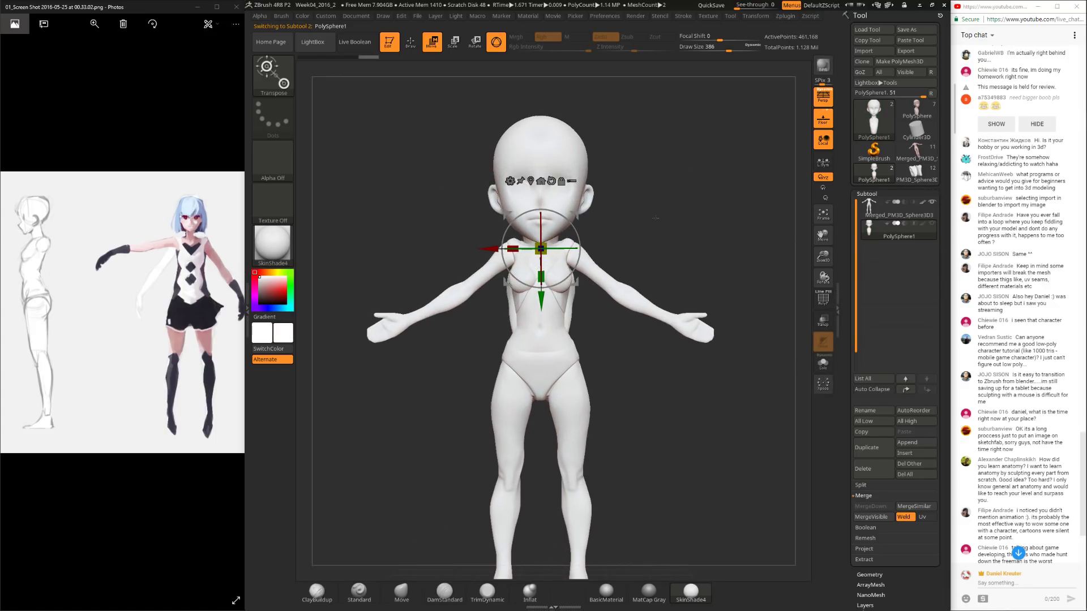
Step: Scale the head subtool down and seat its neck between the shoulders to suit the body's proportions
left_click_drag(555, 252, 542, 295)
key("ctrl+z")
left_click_drag(574, 225, 653, 265, "ctrl")
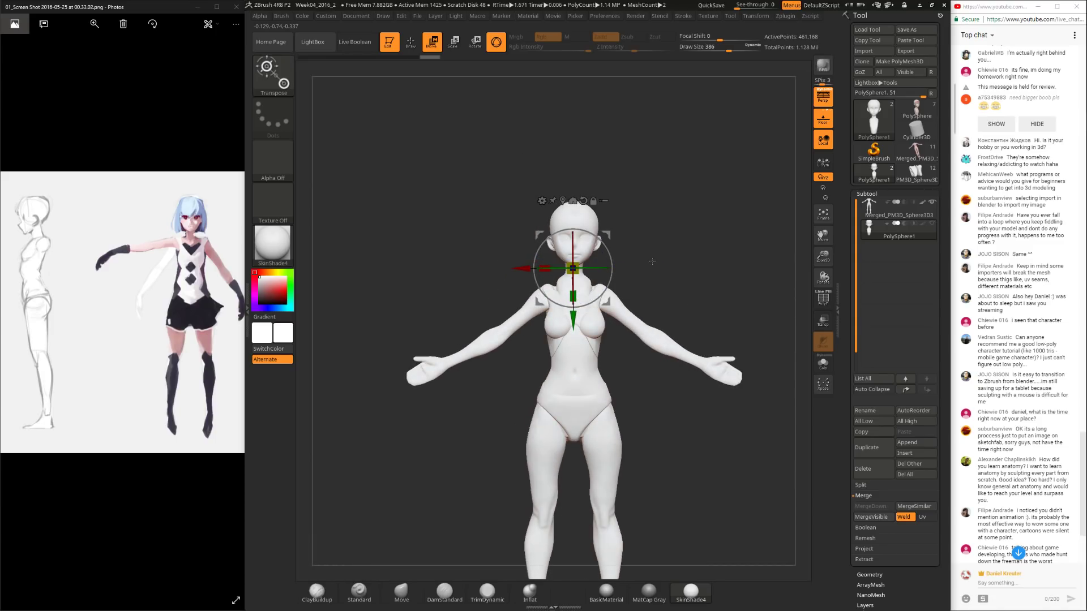
left_click_drag(609, 237, 728, 290)
key("ctrl+z")
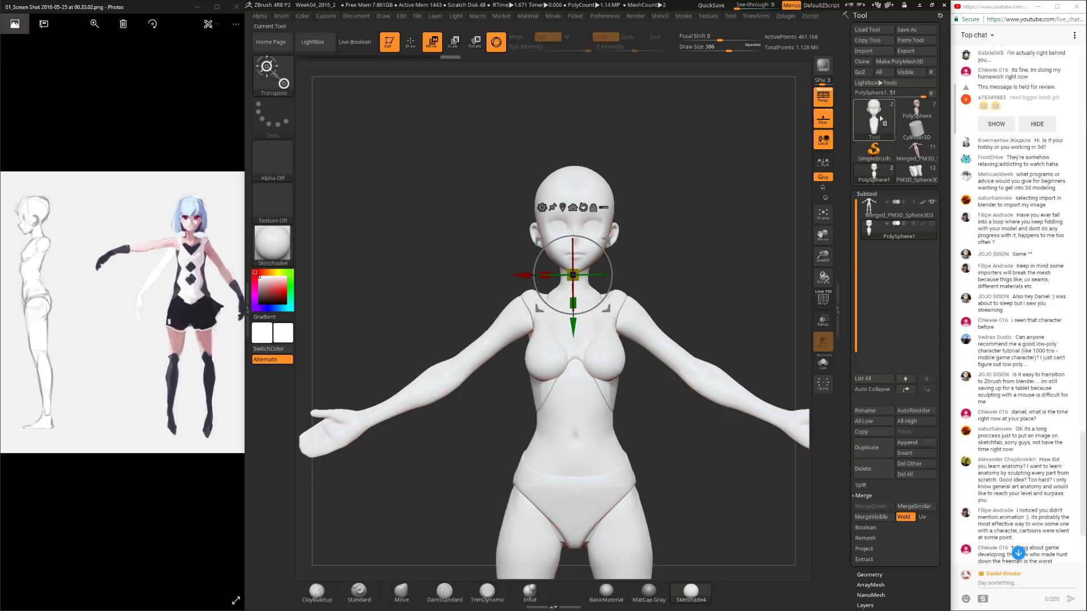
Step: Switch to the original head model, select its PolySphere subtool, and try to merge it down with the hair subtool below
left_click(916, 111)
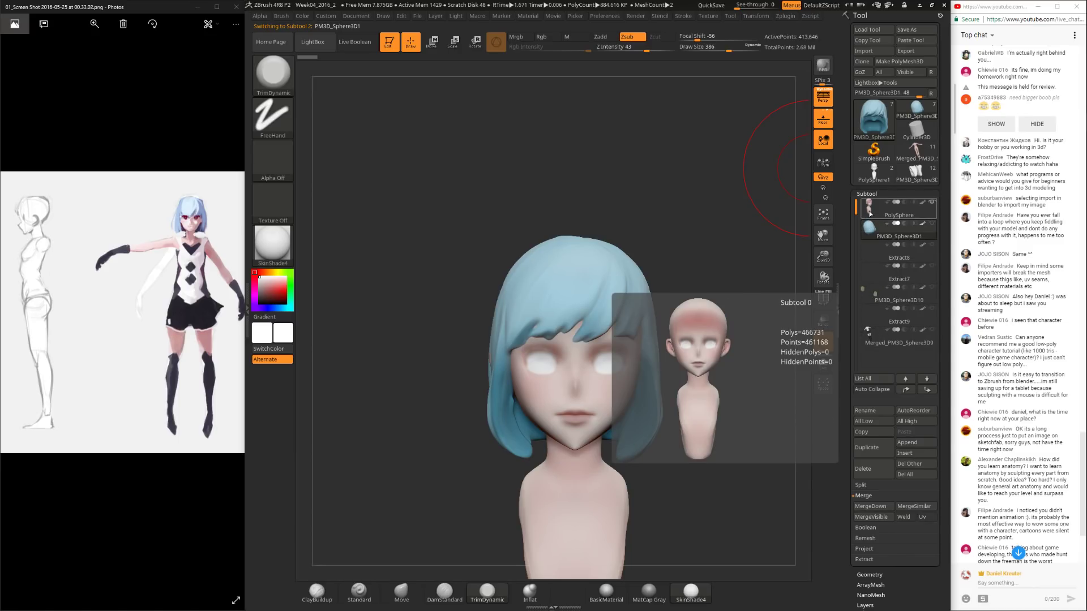
left_click(870, 212)
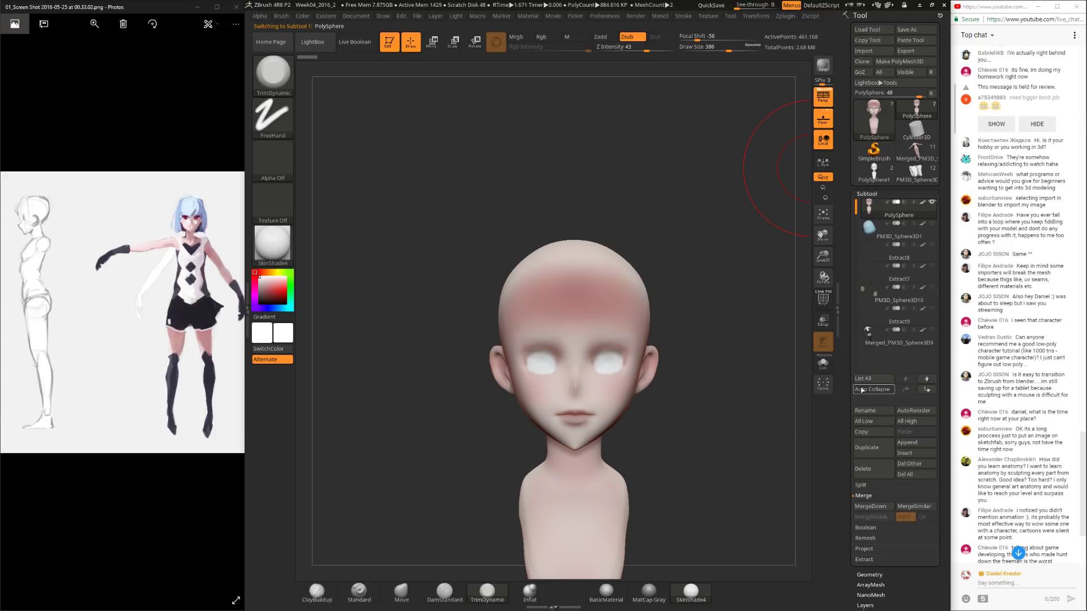
scroll(906, 272, "down", 2)
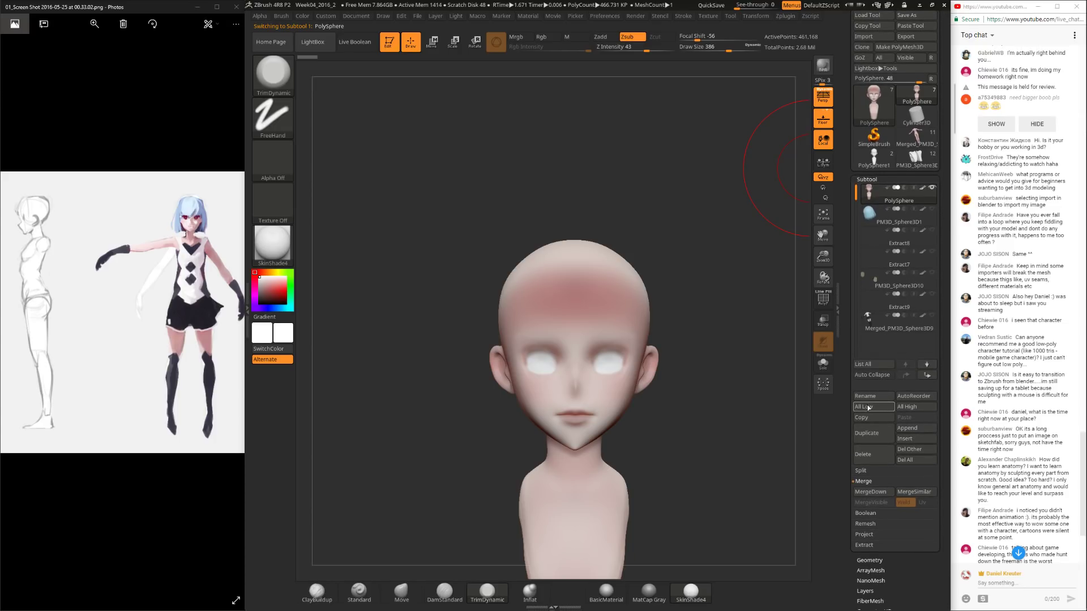
left_click(871, 493)
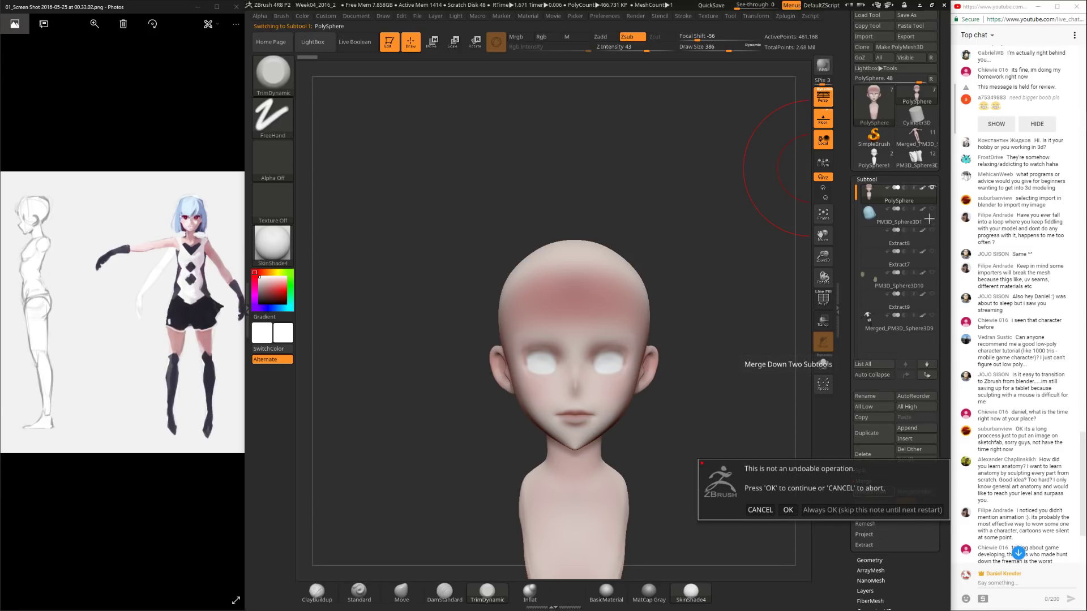
left_click(788, 509)
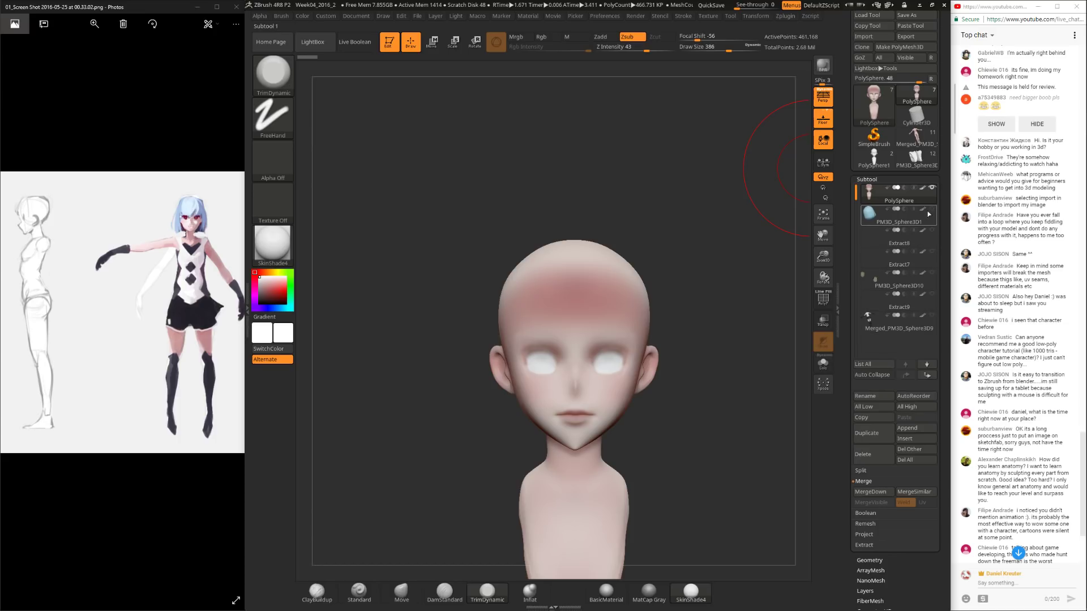
Step: Show the hair, eye and remaining facial subtools of the original head model and merge the visible subtools into one new tool
left_click(931, 229)
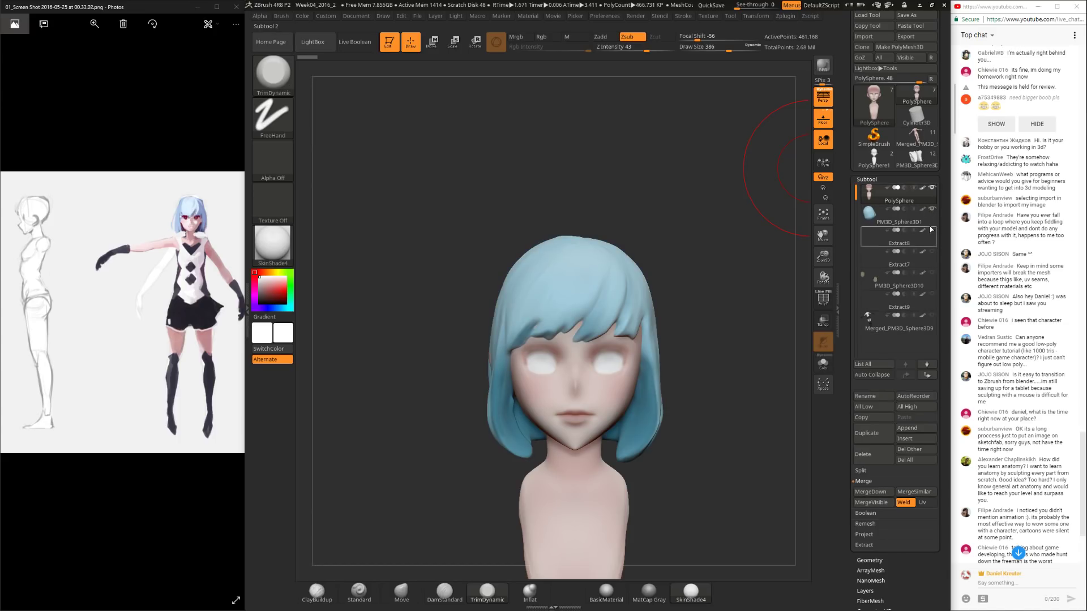
left_click(932, 275)
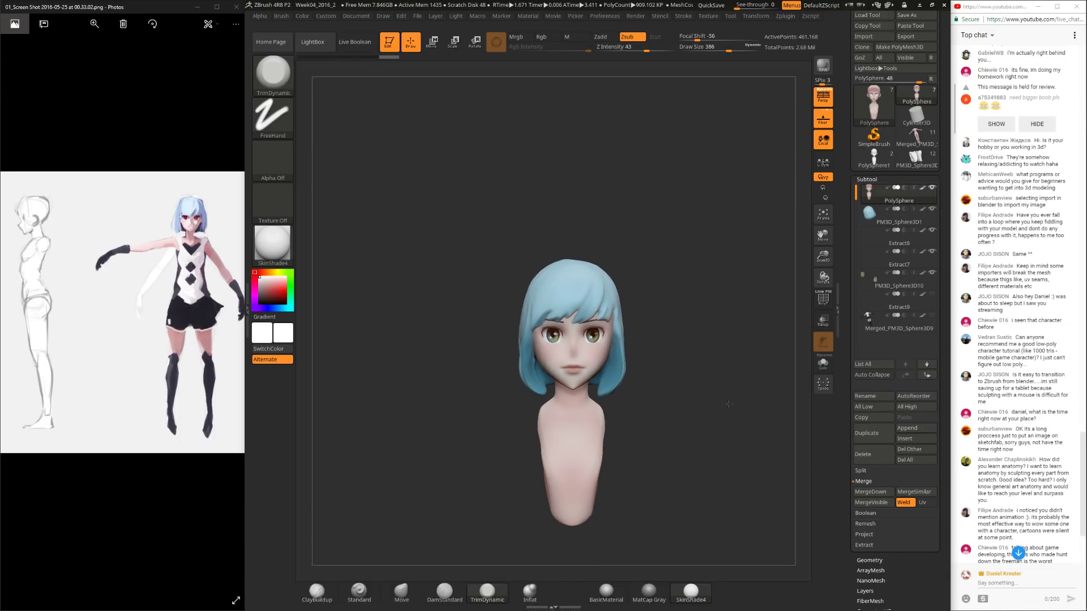
left_click_drag(727, 403, 770, 385)
left_click(931, 294)
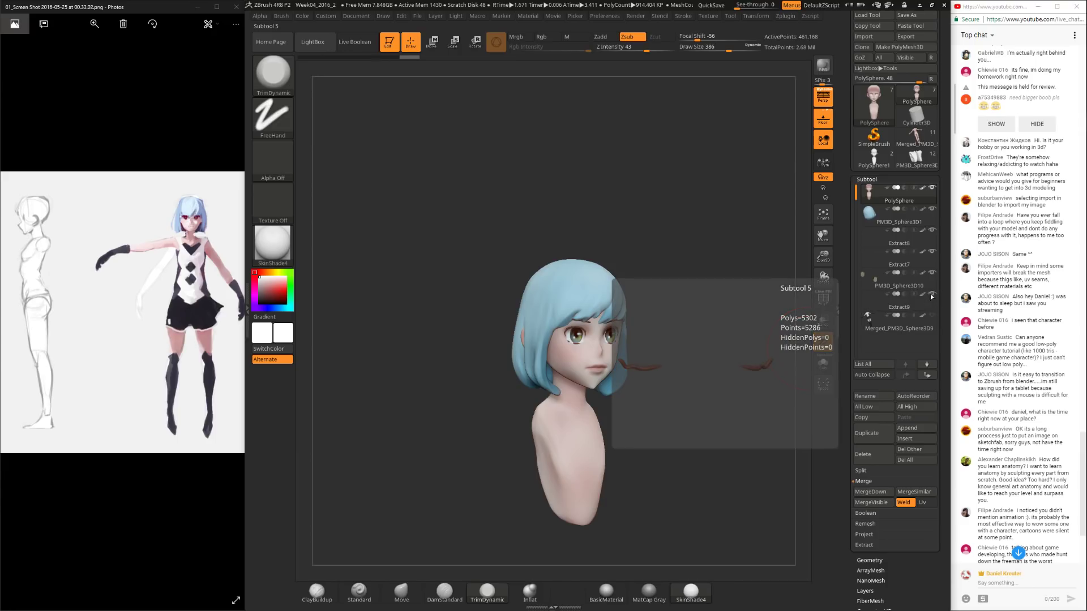
left_click(873, 503)
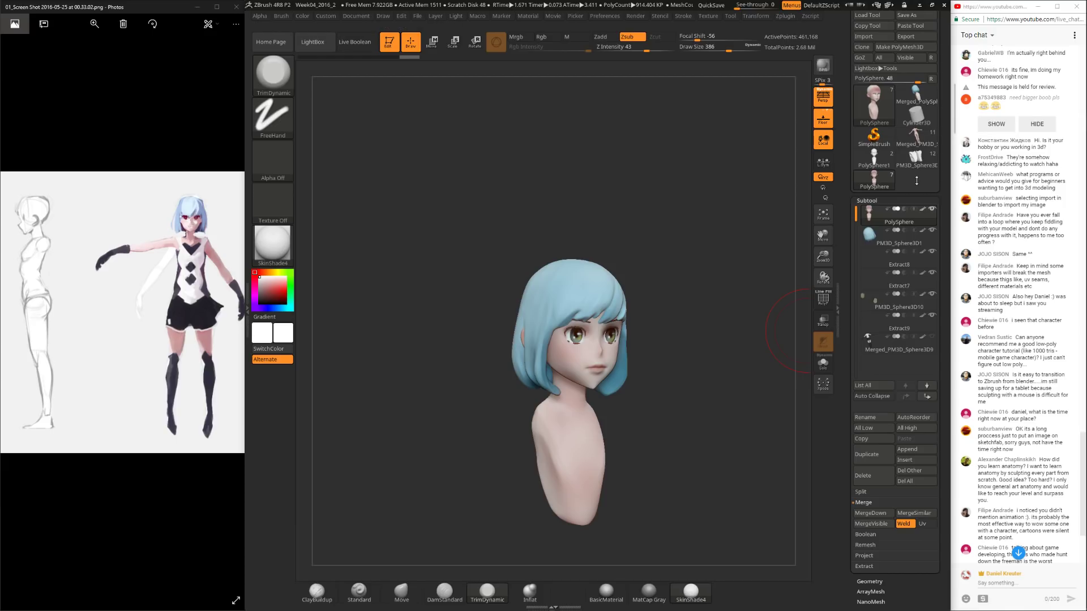
Step: Return to the PolySphere1 body model and append the newly merged head with hair as a subtool
left_click(875, 159)
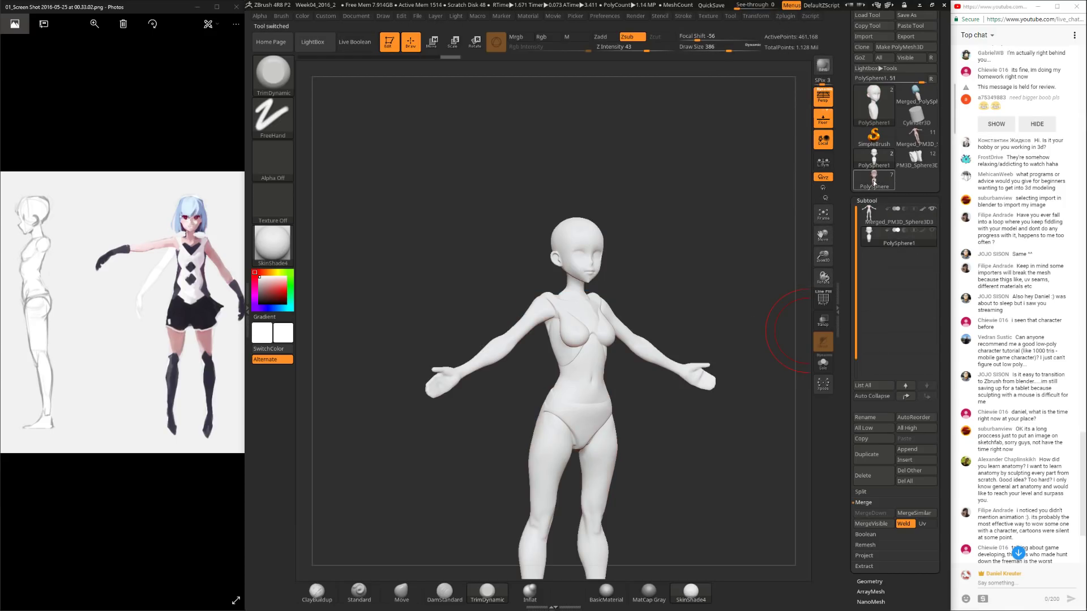
left_click(914, 451)
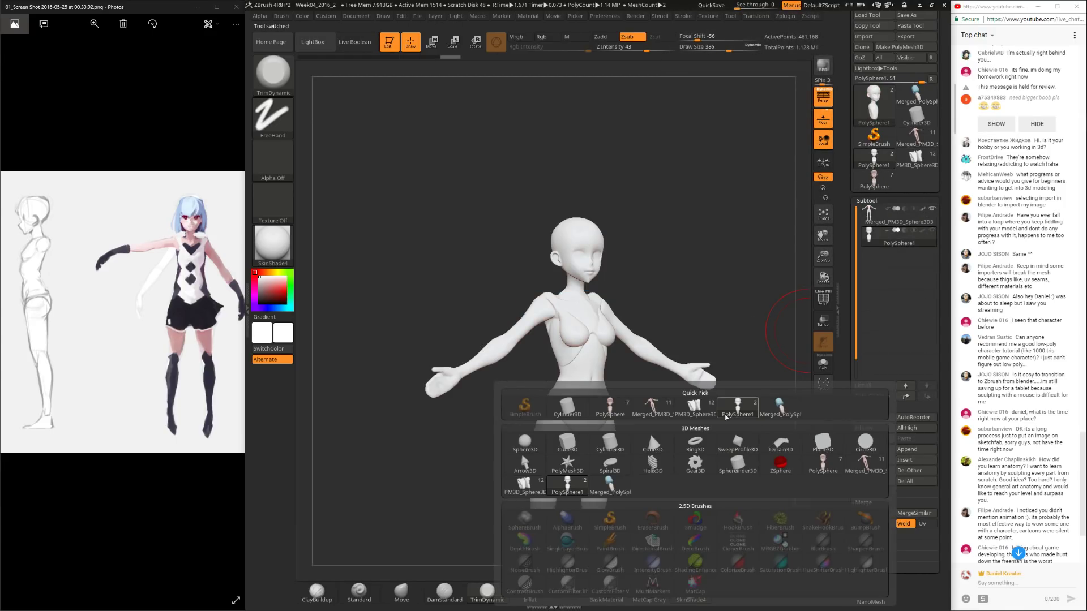
left_click(780, 408)
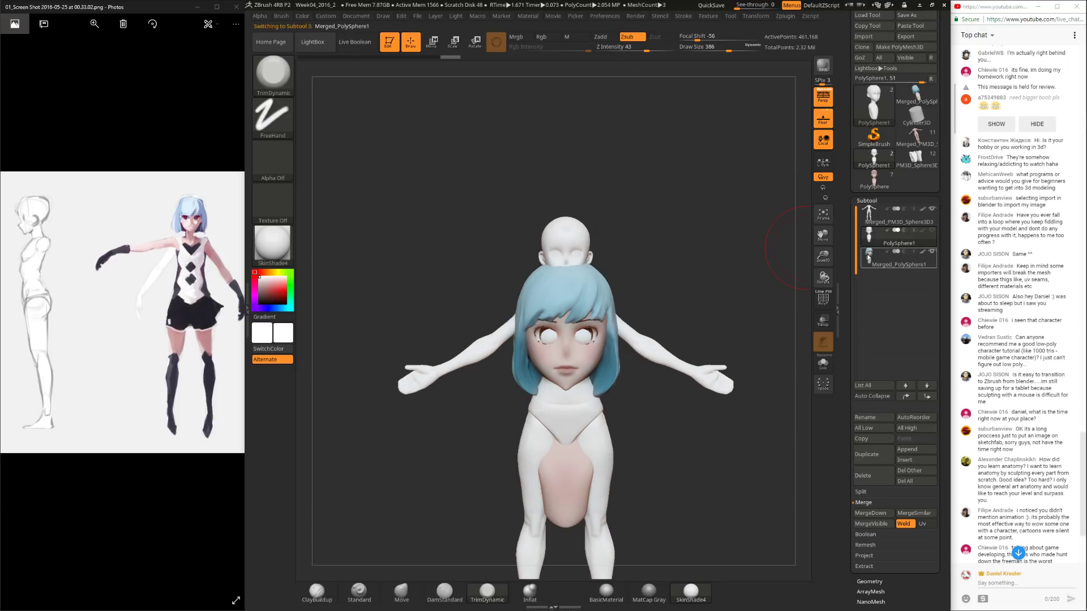
Step: Move the appended head up onto the shoulders and adjust its height and depth from front and side views
key("w")
left_click_drag(559, 279, 559, 173)
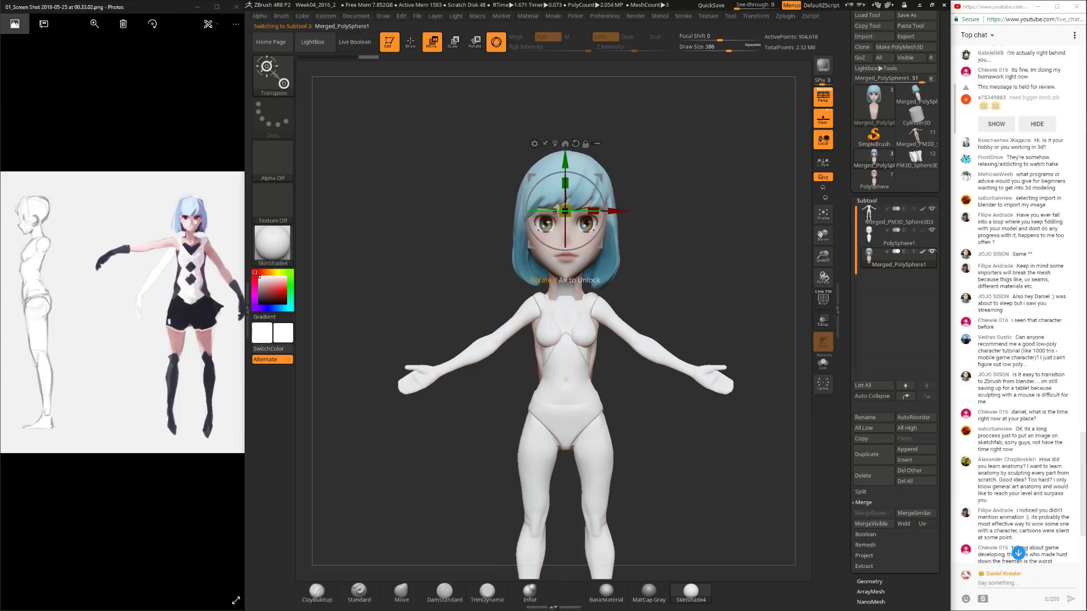
left_click_drag(568, 214, 567, 241)
left_click_drag(680, 238, 651, 187, "shift")
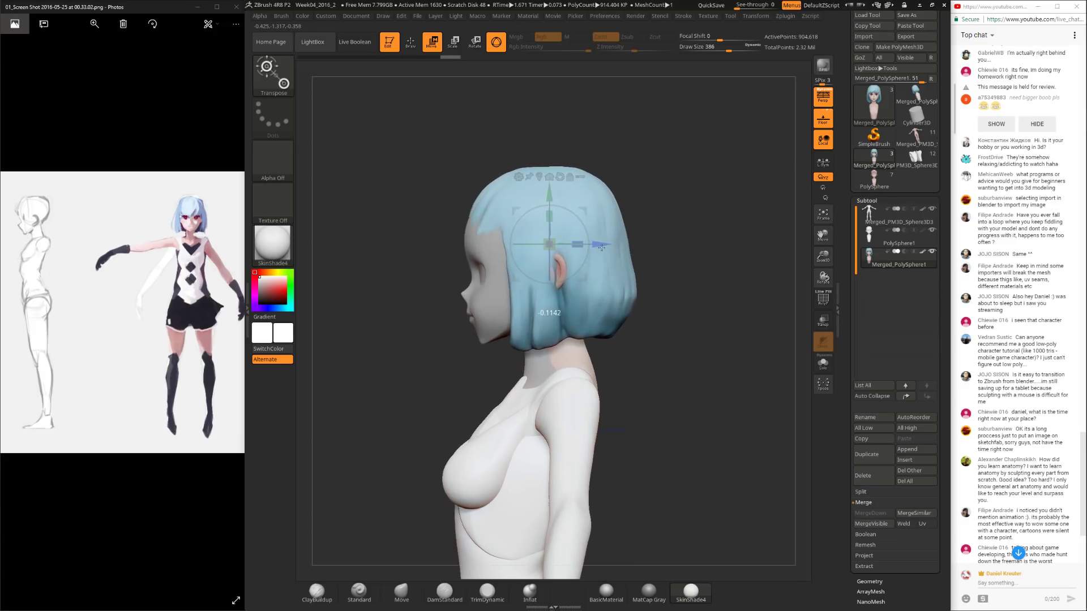
Step: Examine how the head and neck overlap the torso using ghost transparency, and restore the solid display
left_click(821, 358)
left_click(822, 362)
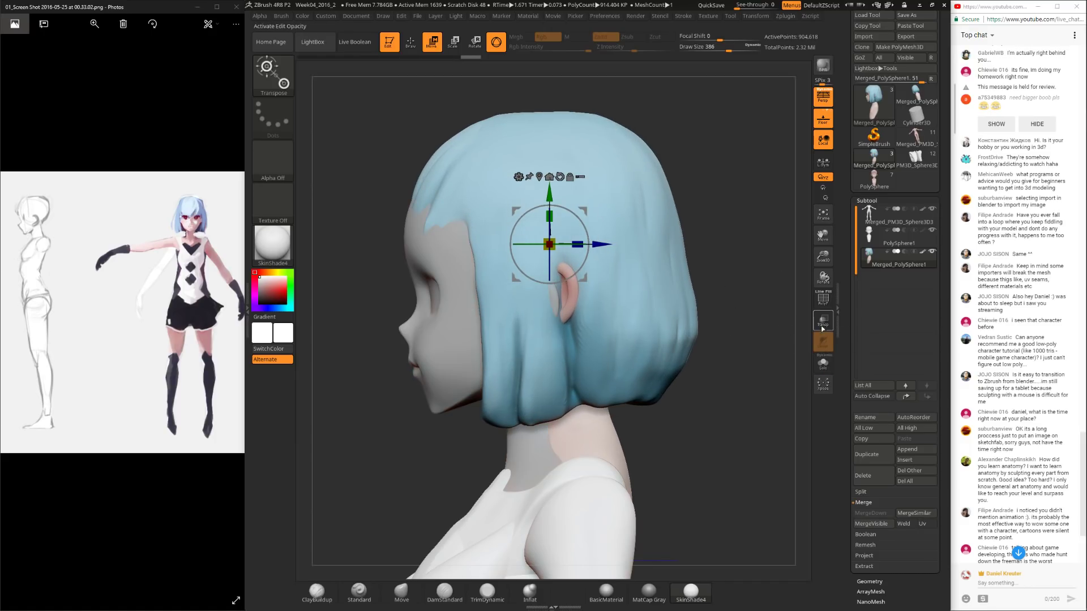
left_click(823, 320)
left_click_drag(543, 363, 453, 435)
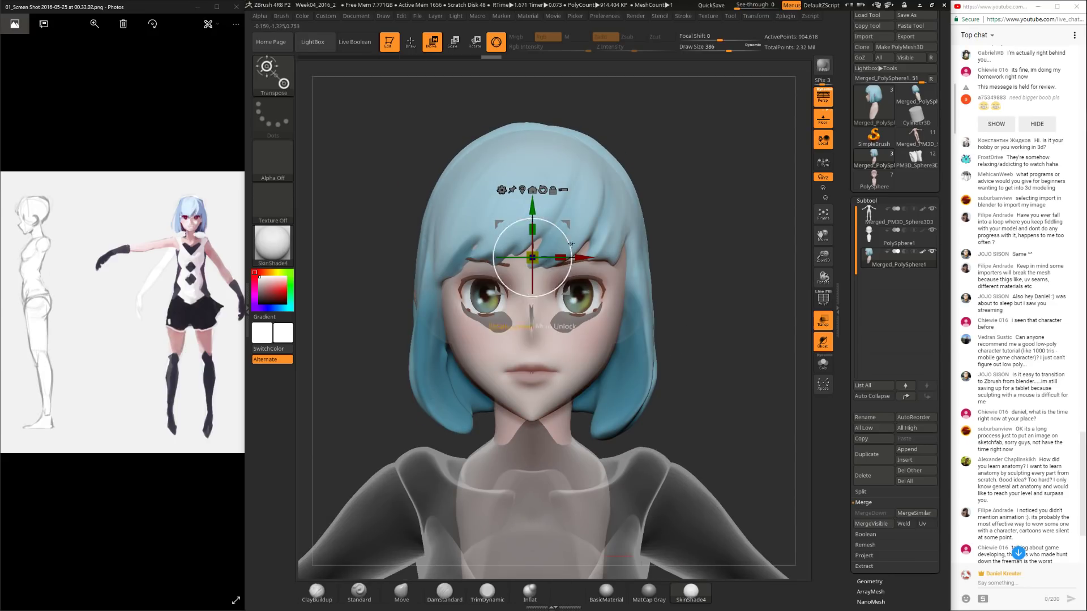
left_click_drag(673, 272, 695, 256, "alt")
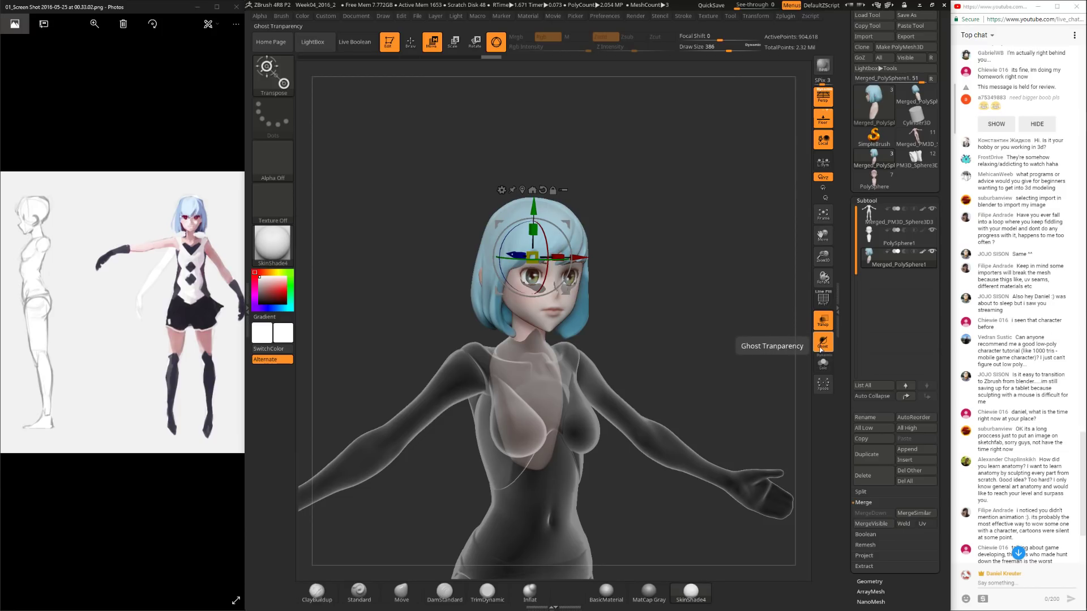
mouse_move(881, 230)
scroll(1007, 253, "down", 5)
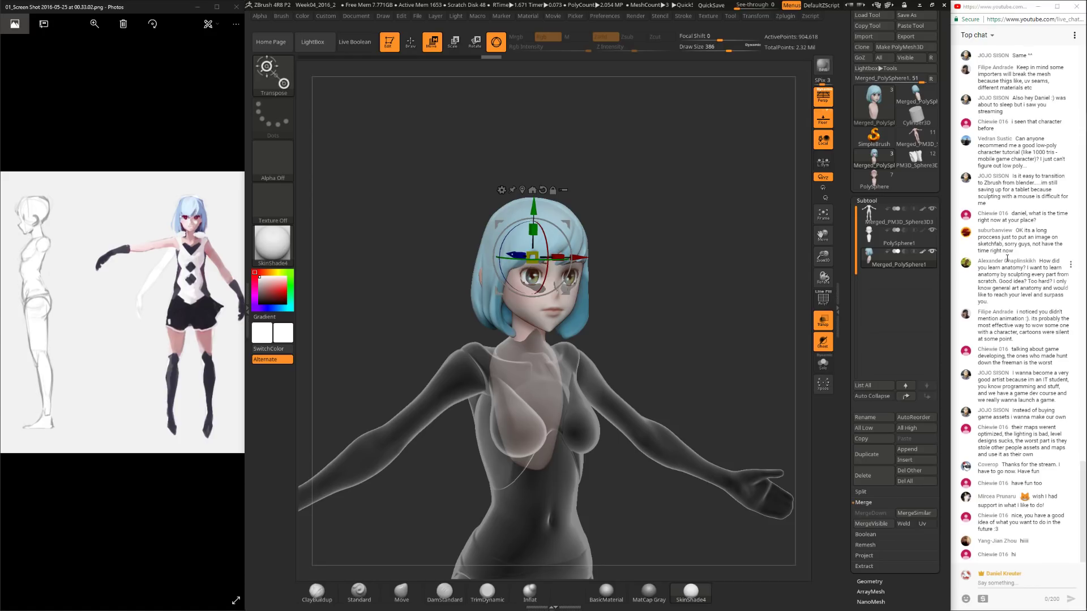
left_click(822, 342)
left_click(823, 343)
left_click(823, 324)
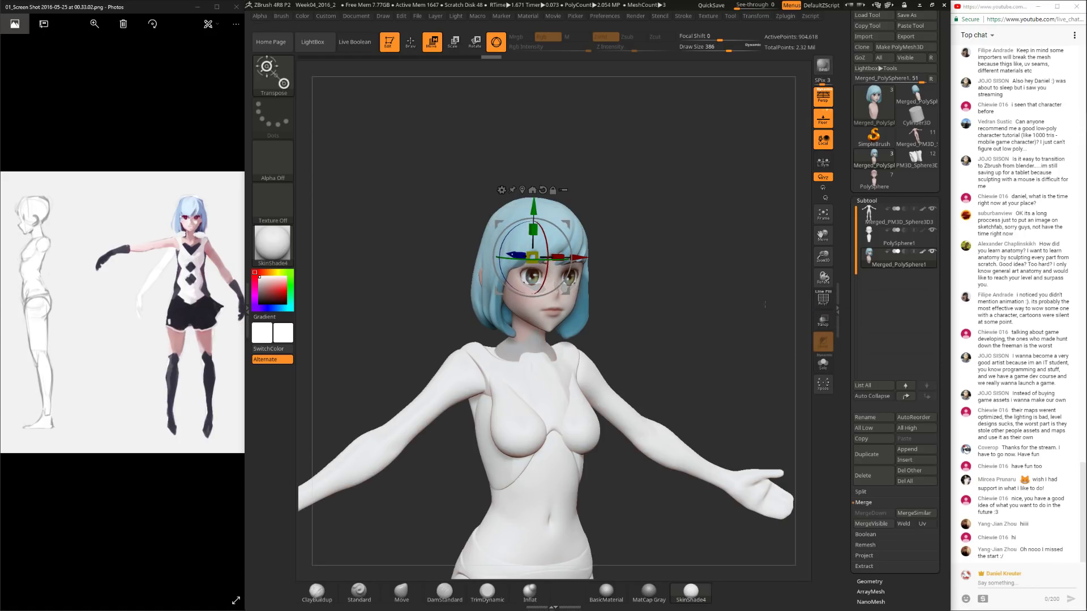
Step: Delete the old bald PolySphere1 head subtool and turn off the color display of the merged head
left_click(921, 237)
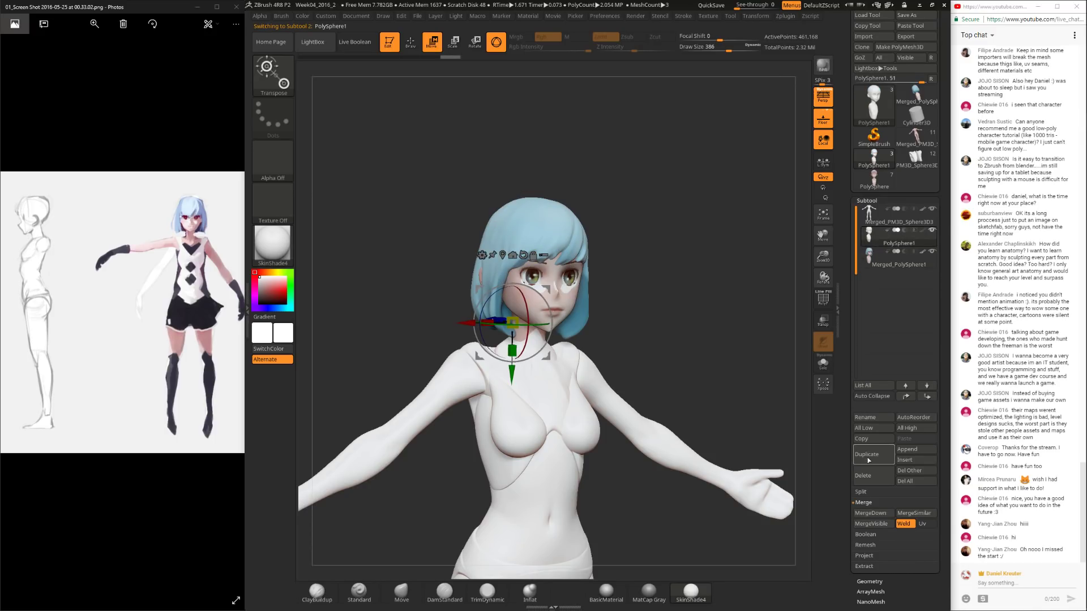
left_click(871, 481)
left_click(788, 497)
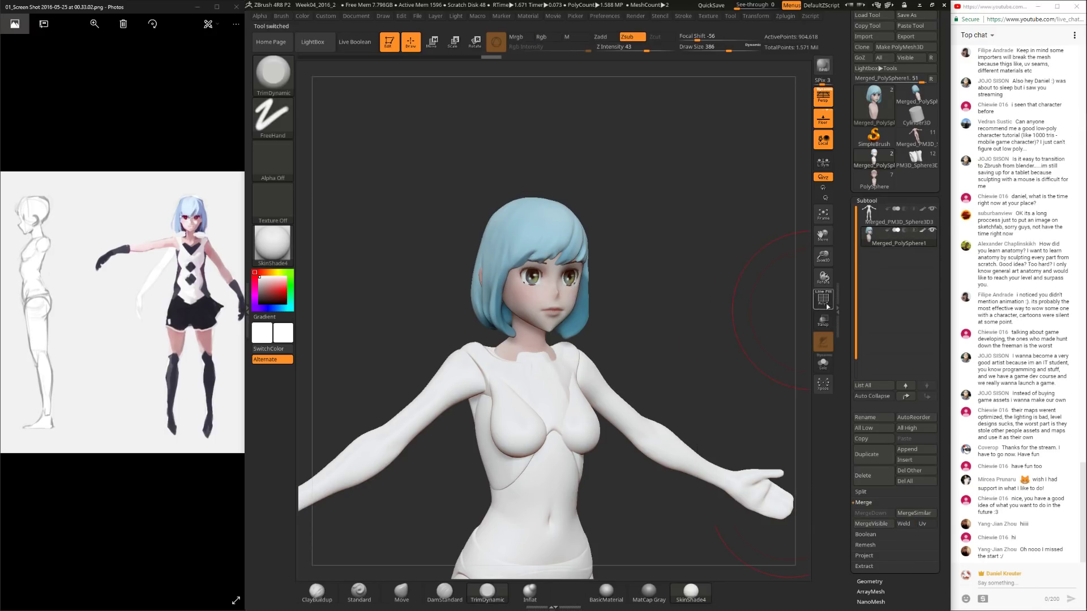
key("f")
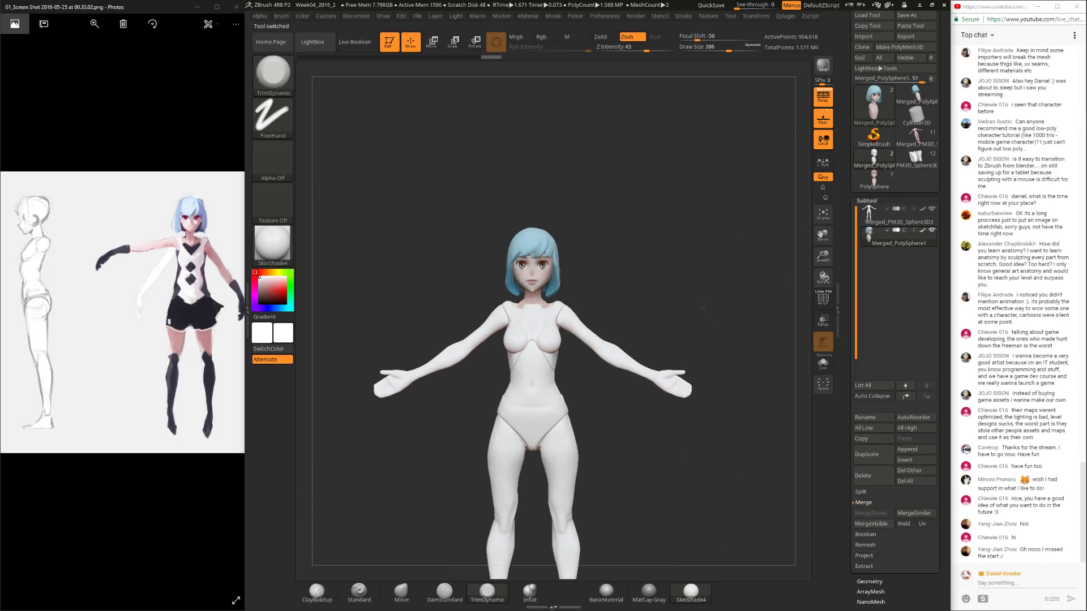
left_click(923, 231)
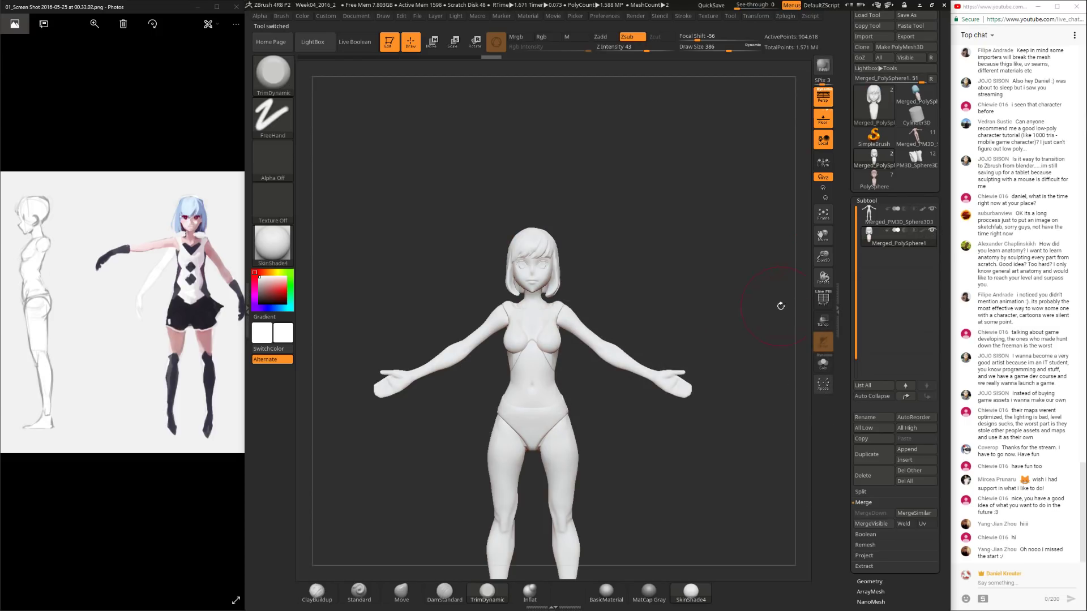
left_click_drag(694, 292, 742, 383)
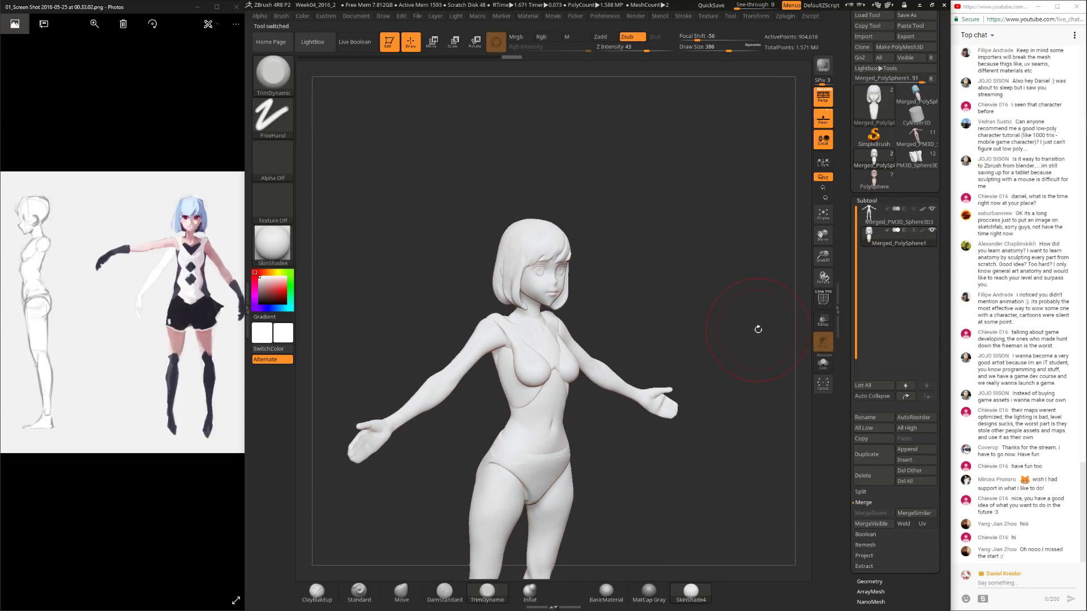
scroll(1023, 196, "up", 5)
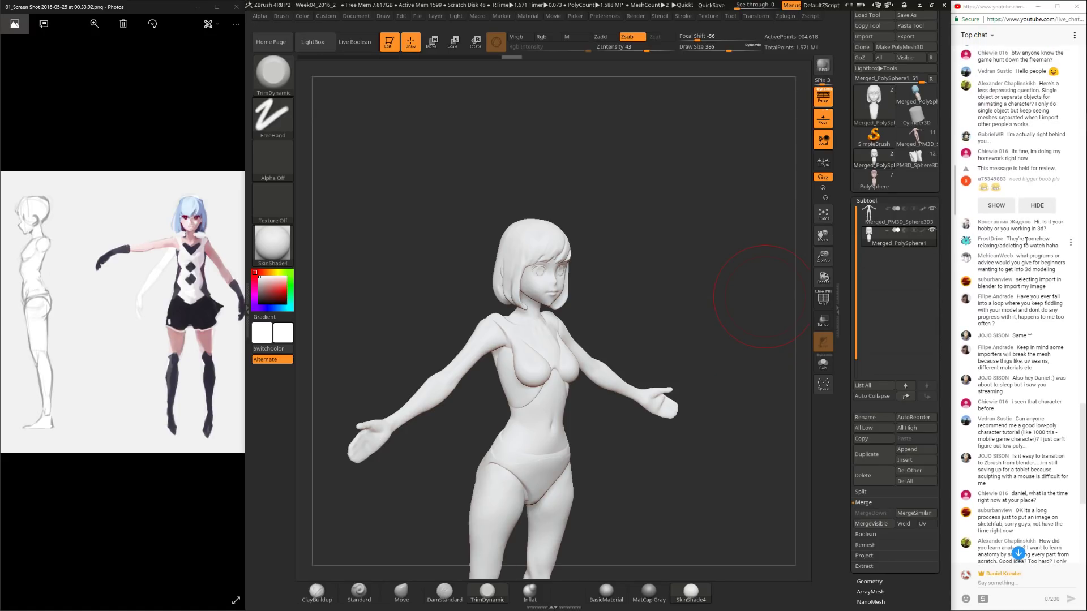
scroll(1024, 198, "down", 3)
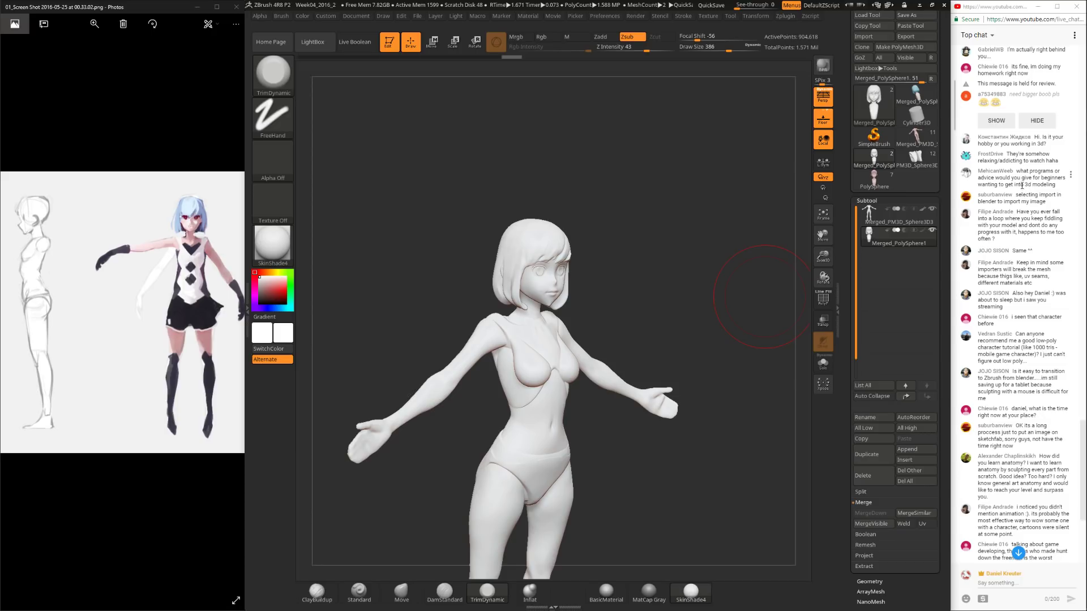
scroll(1022, 187, "down", 4)
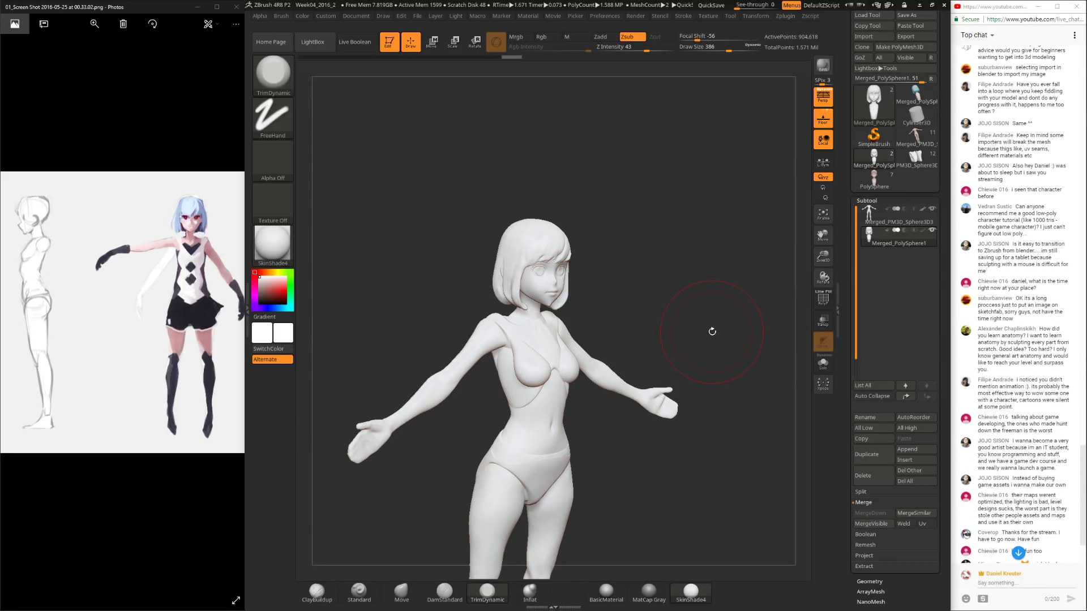
Step: Scale the merged head up slightly with the gizmo to suit the body's proportions
mouse_move(713, 332)
left_mouse_down()
mouse_move(651, 265)
mouse_move(651, 238)
mouse_move(666, 256)
mouse_move(698, 247)
left_mouse_up()
key("w")
left_click_drag(536, 257, 550, 258)
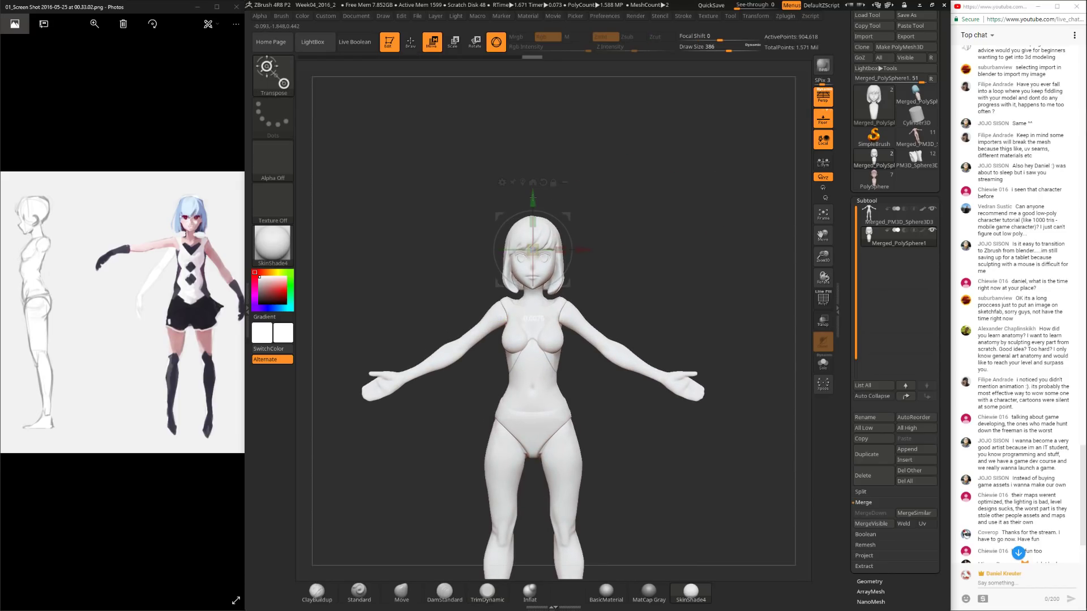
mouse_move(627, 266)
left_mouse_down("alt")
mouse_move(626, 248)
mouse_move(615, 299)
mouse_move(628, 312)
mouse_move(618, 314)
left_mouse_up("alt")
key("b")
key("t")
key("d")
key("space")
key("ctrl+z")
Step: Reshape the side of the face and jaw from a three-quarter view using the Move brush at draw size 229
left_click(402, 592)
key("space")
left_click_drag(613, 312, 600, 314)
key("ctrl")
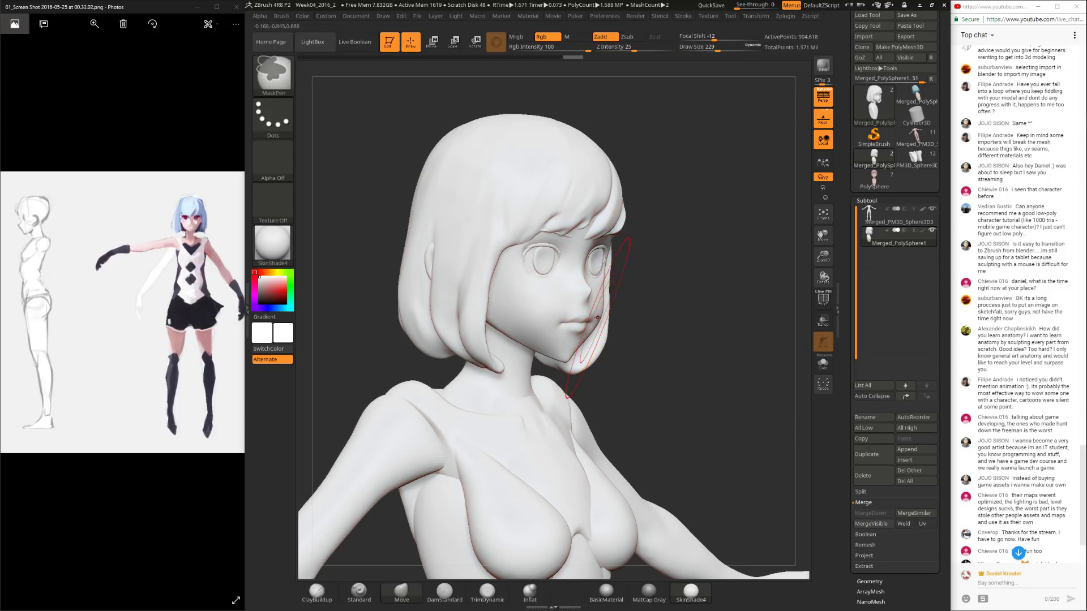
key("ctrl")
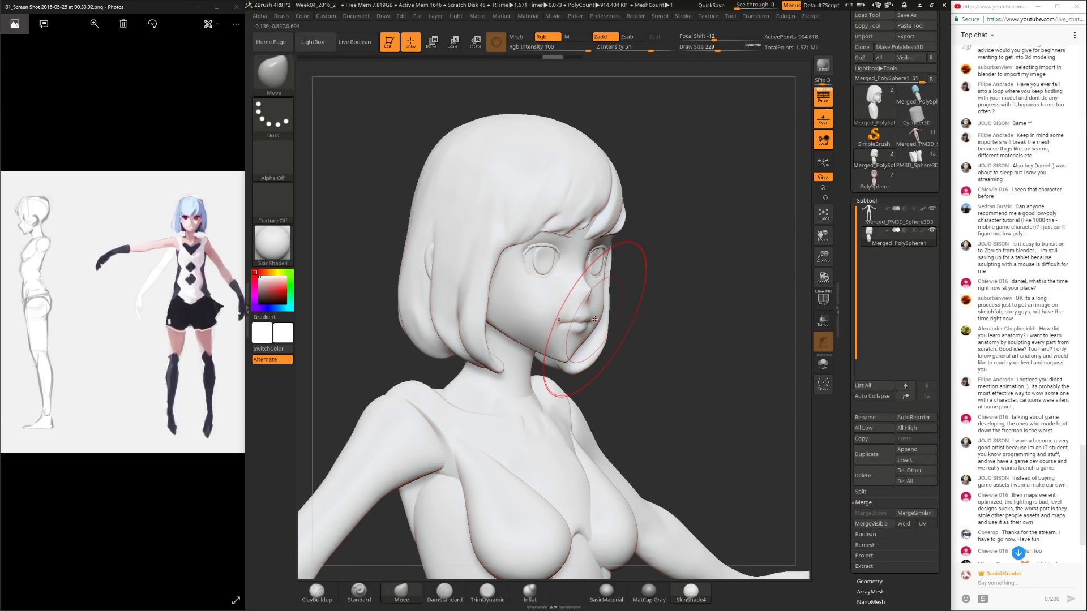
left_click_drag(636, 305, 589, 317)
mouse_move(565, 356)
left_mouse_down()
mouse_move(593, 325)
mouse_move(619, 329)
mouse_move(597, 328)
mouse_move(633, 297)
mouse_move(618, 257)
left_mouse_up()
key("ctrl+shift+z")
Step: Reshape the hair volume and the head's profile with larger Move brush strokes, bringing the draw size to 251
key("space")
key("space")
left_click_drag(603, 169, 637, 168)
key("space")
mouse_move(592, 232)
left_mouse_down()
mouse_move(617, 232)
mouse_move(604, 231)
left_mouse_up()
mouse_move(613, 225)
left_mouse_down()
mouse_move(572, 252)
mouse_move(663, 245)
mouse_move(669, 260)
mouse_move(664, 247)
mouse_move(640, 283)
left_mouse_up()
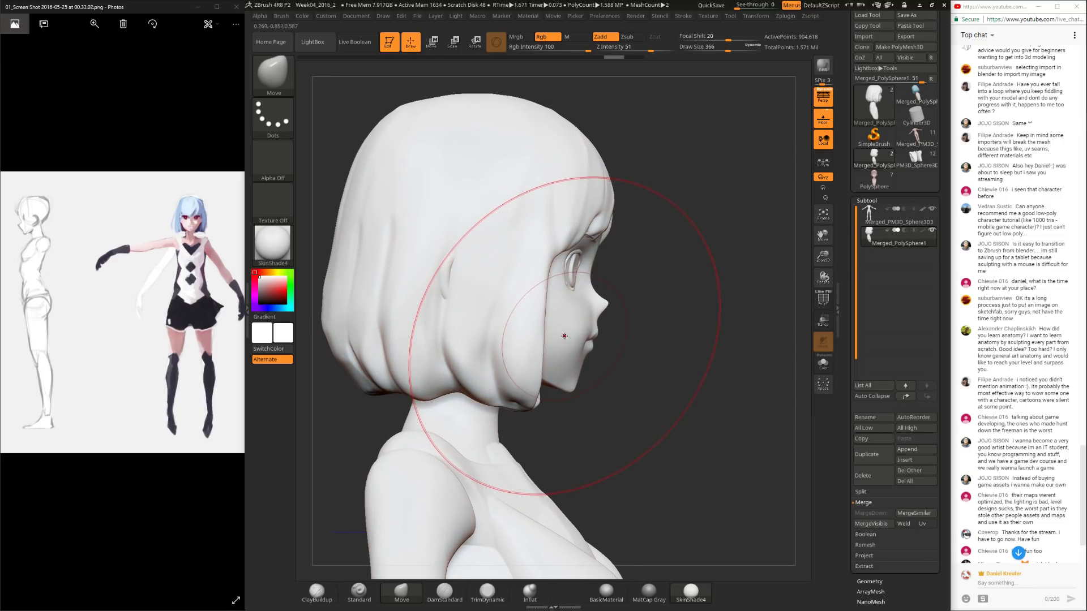
key("space")
left_click_drag(557, 334, 546, 332)
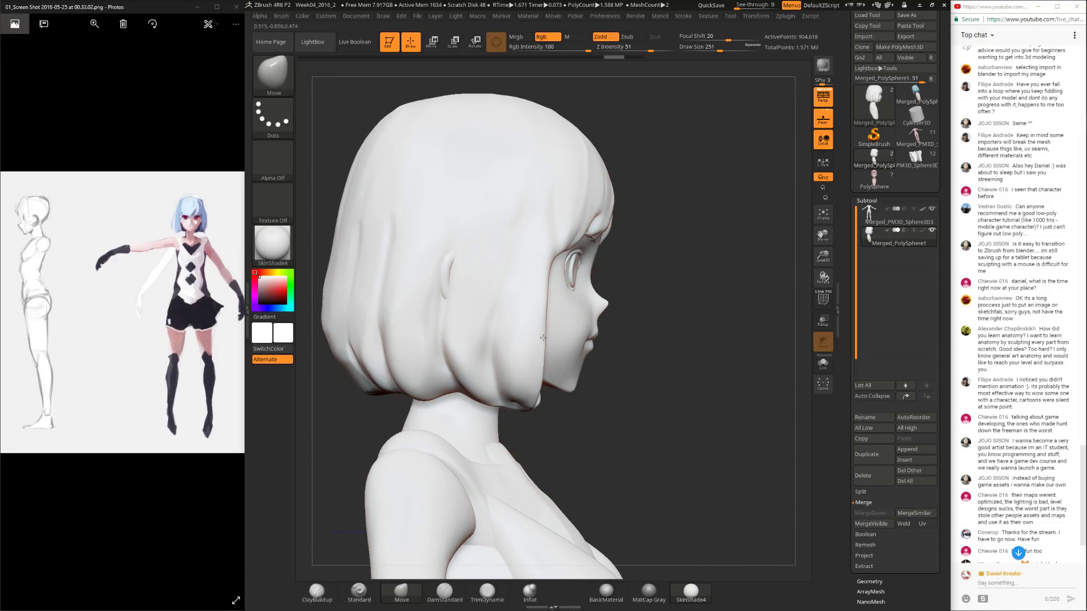
mouse_move(639, 317)
left_mouse_down()
mouse_move(487, 359)
mouse_move(481, 328)
mouse_move(441, 308)
mouse_move(492, 351)
mouse_move(621, 324)
left_mouse_up()
Step: Refine the mouth area with the Move brush, reducing the draw size to 76 and further to 45
key("space")
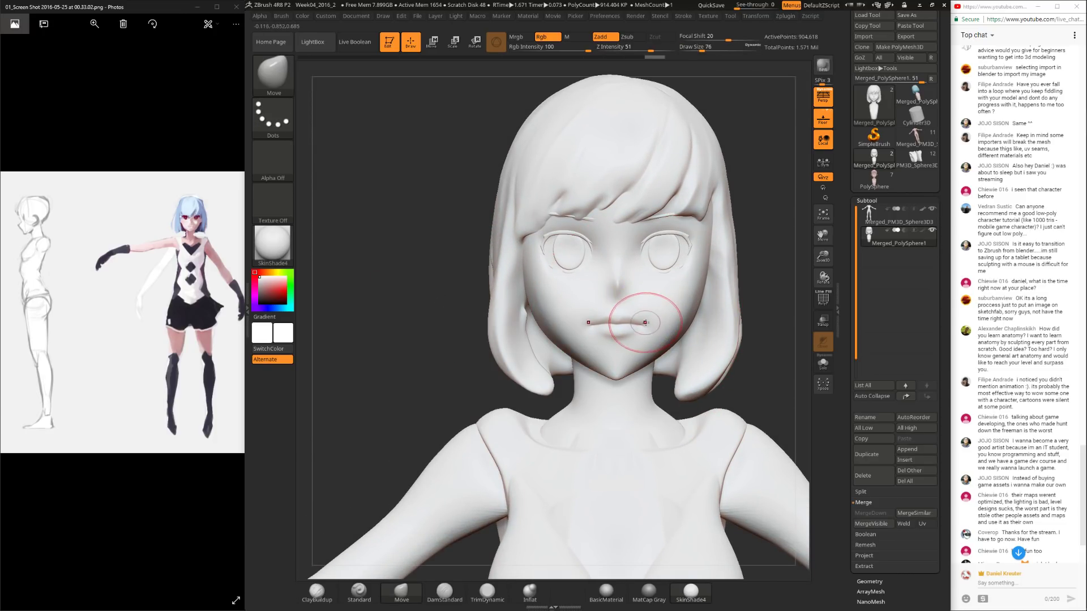
left_click_drag(734, 267, 467, 307)
key("ctrl")
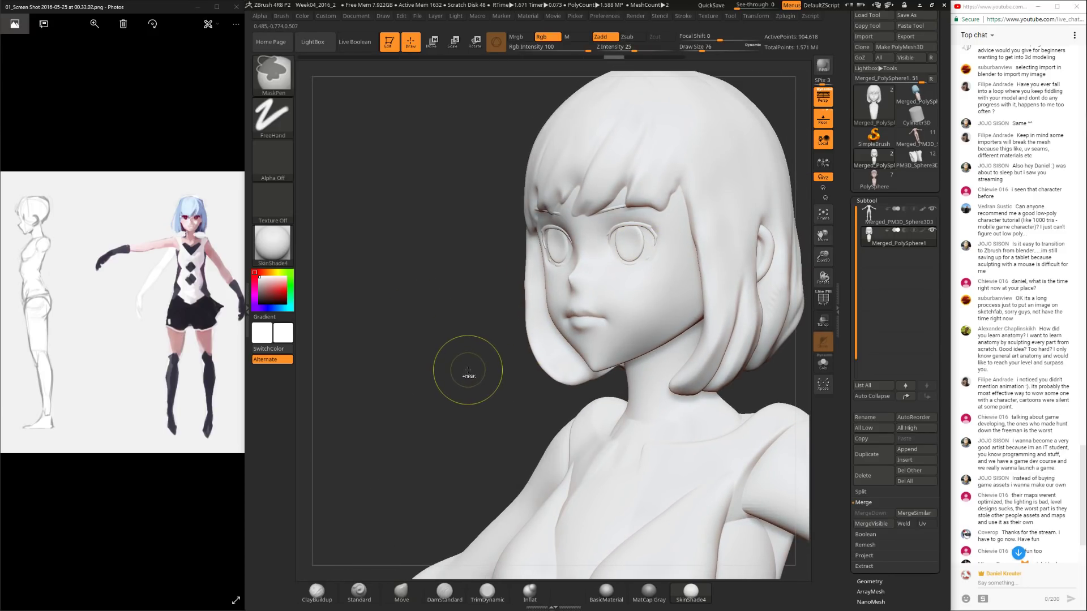
mouse_move(468, 443)
left_mouse_down("alt")
mouse_move(516, 384)
mouse_move(432, 255)
left_mouse_up("alt")
key("space")
left_click_drag(514, 312, 520, 307)
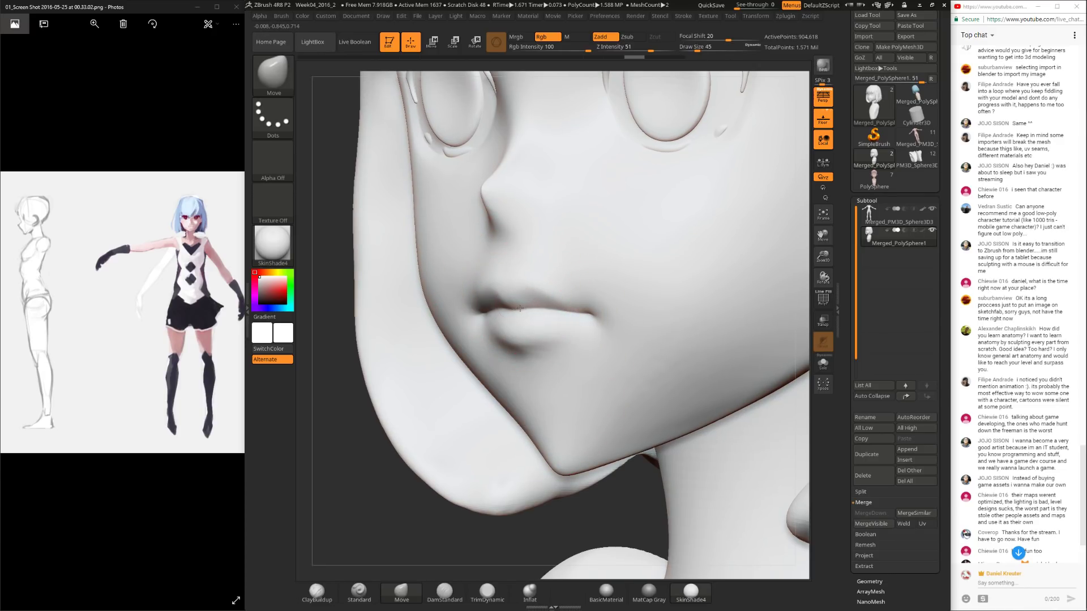
left_click_drag(389, 510, 394, 516)
Step: Adjust the face and hair outline with the Move brush, starting at draw size 79 and continuing with larger sizes
key("f")
mouse_move(651, 317)
left_mouse_down()
mouse_move(626, 322)
mouse_move(576, 299)
mouse_move(613, 364)
mouse_move(540, 279)
left_mouse_up()
key("space")
mouse_move(643, 301)
left_mouse_down()
mouse_move(401, 389)
mouse_move(404, 347)
mouse_move(415, 368)
left_mouse_up()
left_click_drag(711, 289, 693, 218, "alt")
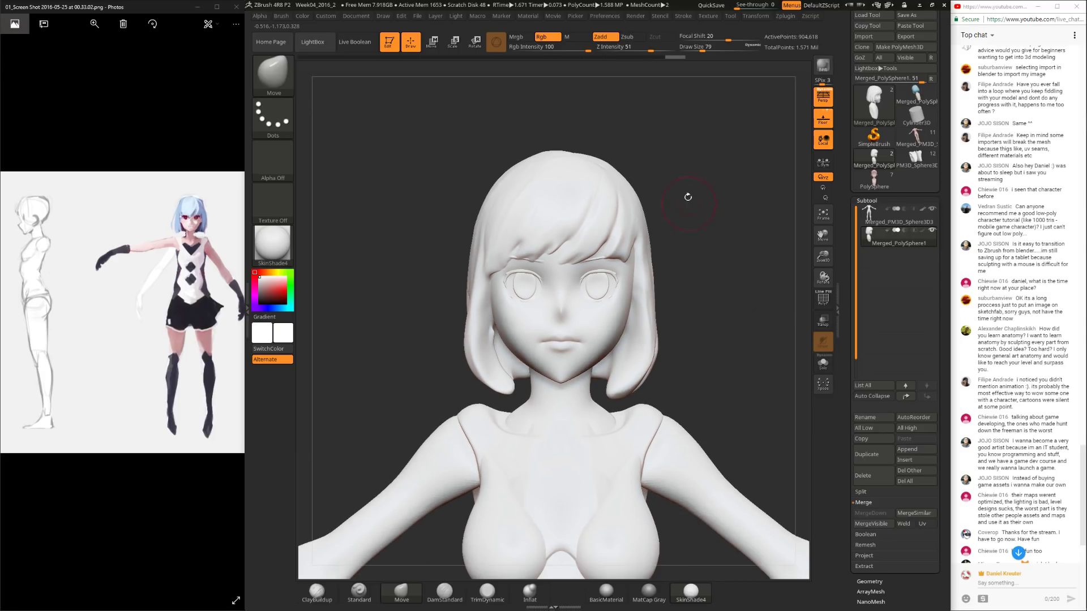
key("space")
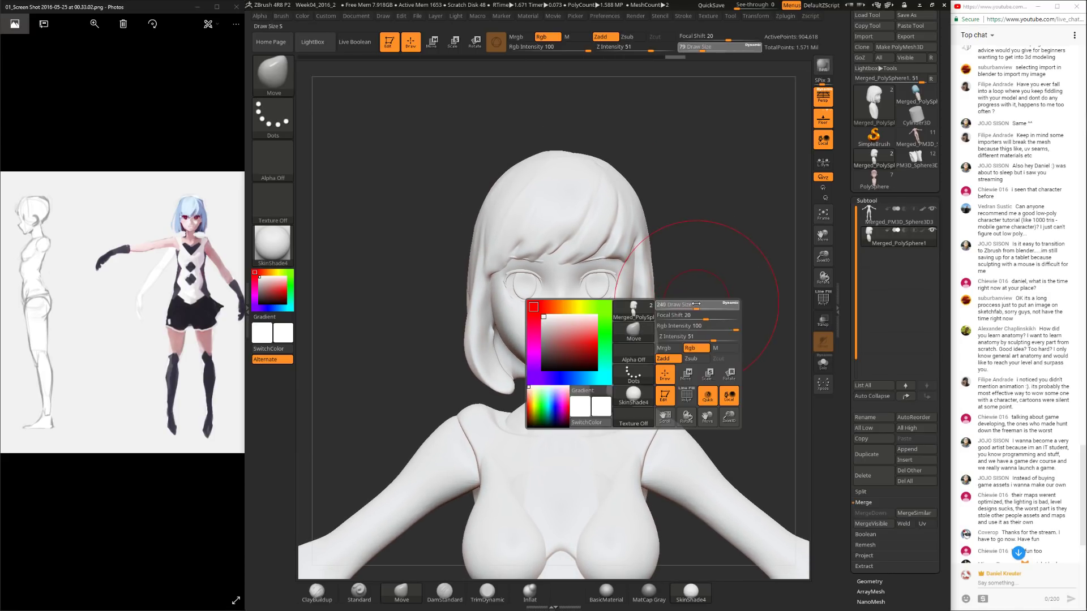
key("space")
key("space")
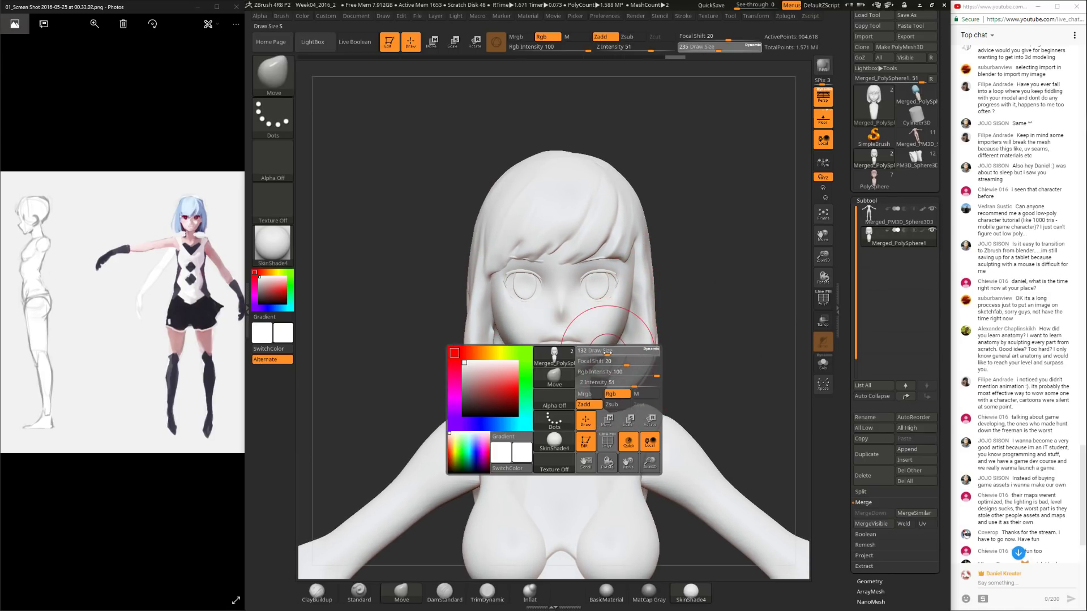
left_click_drag(677, 270, 702, 334, "alt")
left_click_drag(753, 297, 713, 291)
left_click_drag(747, 287, 673, 337, "alt")
Step: Select the merged body subtool and adjust the shoulder area with the Move brush at draw size 214
left_click(872, 221)
key("space")
left_click_drag(654, 297, 673, 296)
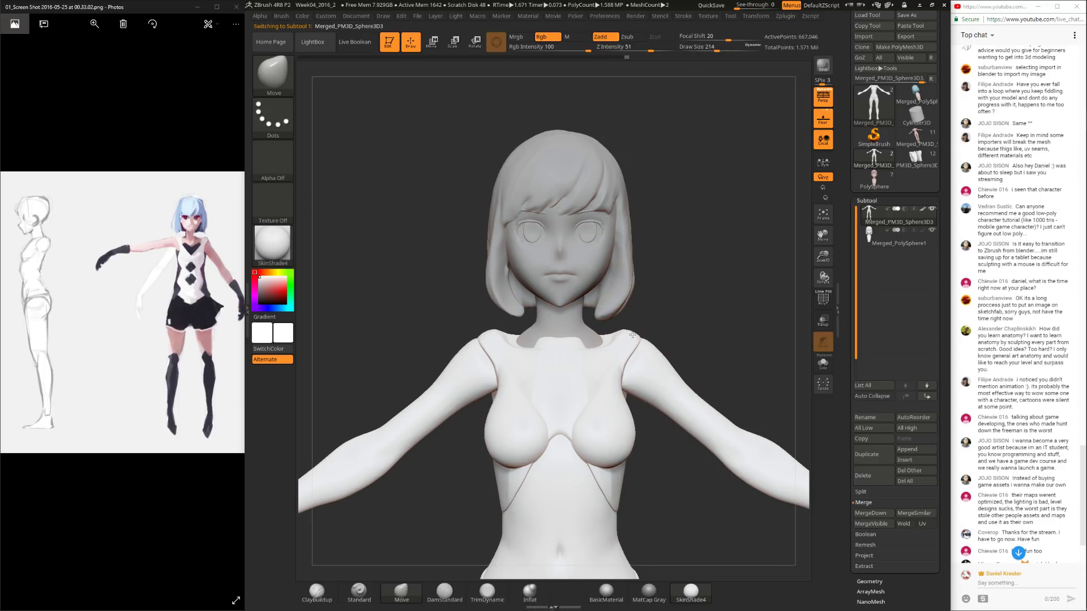
left_click_drag(652, 319, 851, 224)
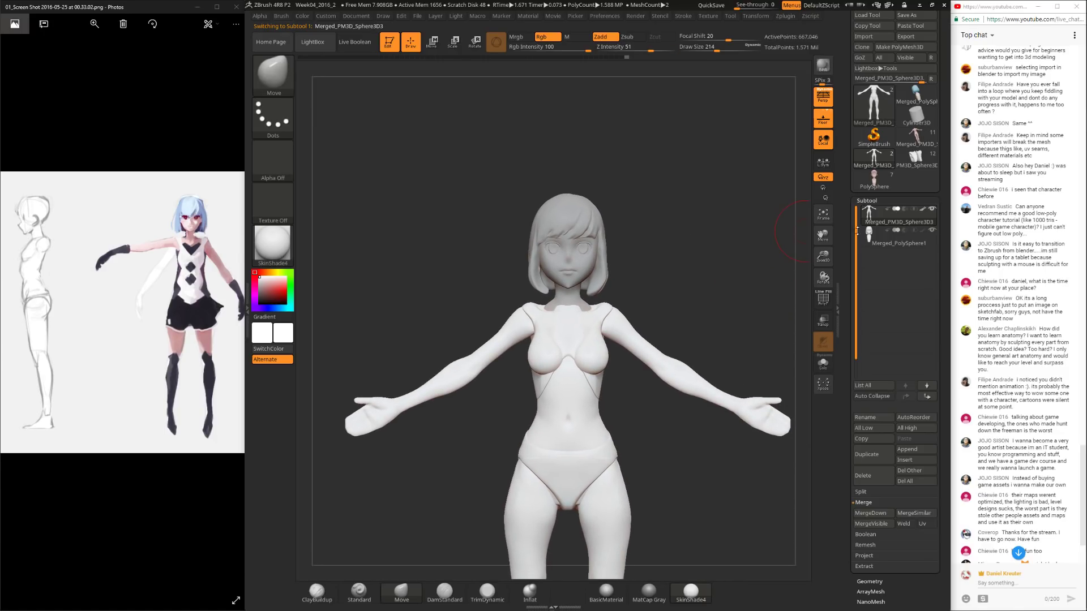
Step: Select the head and hair subtool and adjust its vertical position over the body with the Move gizmo
key("w")
left_click_drag(566, 183, 567, 182)
left_click_drag(567, 307, 568, 335)
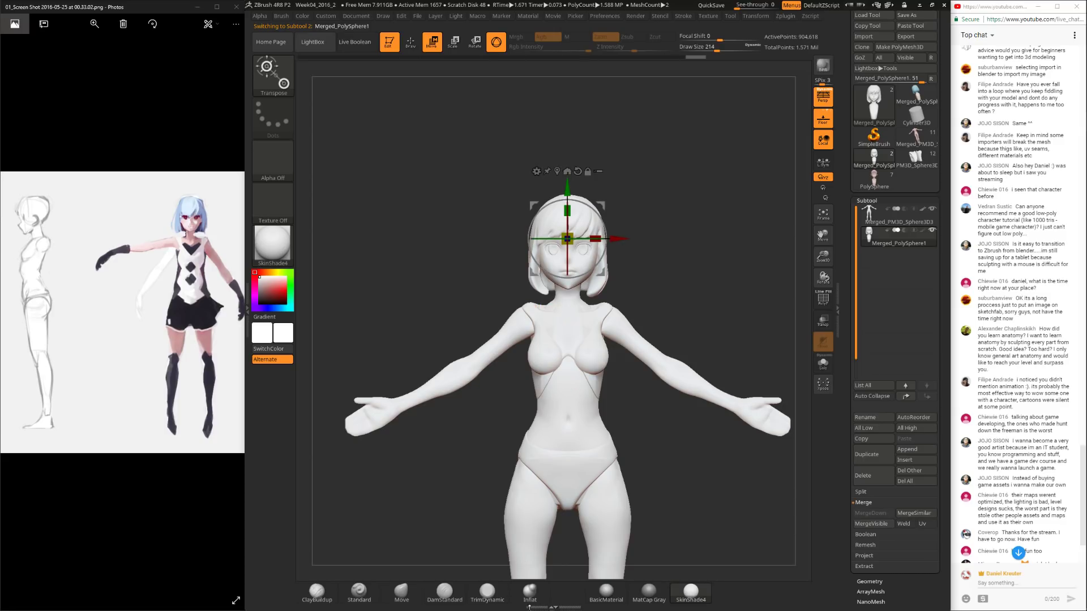
Step: Reshape the neck and its transition to the body with the Inflat and Move Topological brushes, reducing the draw size to 102
left_click(530, 592)
left_click_drag(657, 510, 561, 428, "alt")
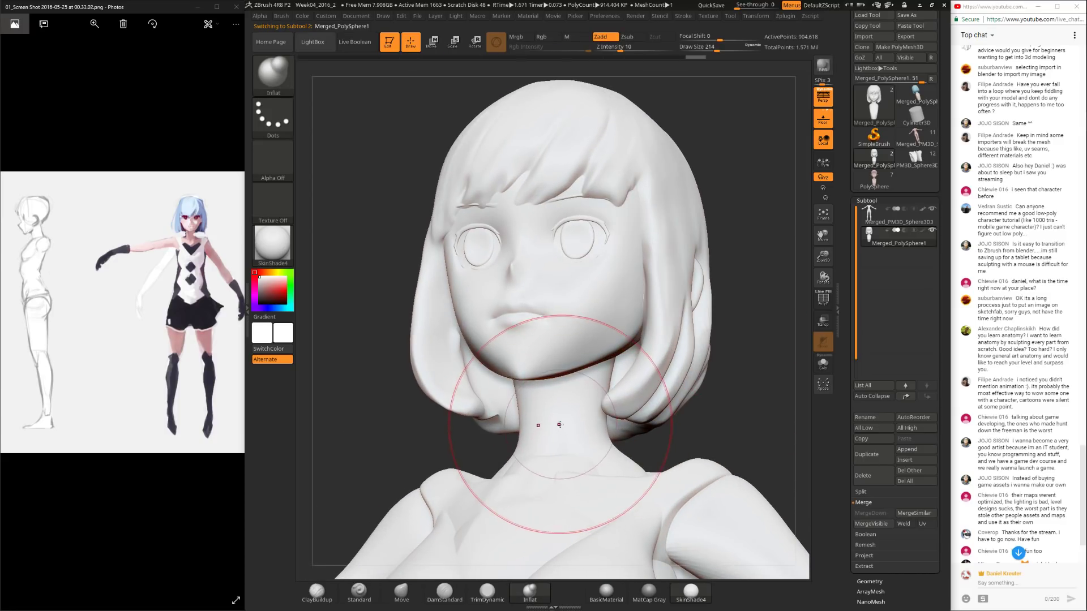
left_click_drag(708, 351, 539, 502, "alt")
left_click(285, 82)
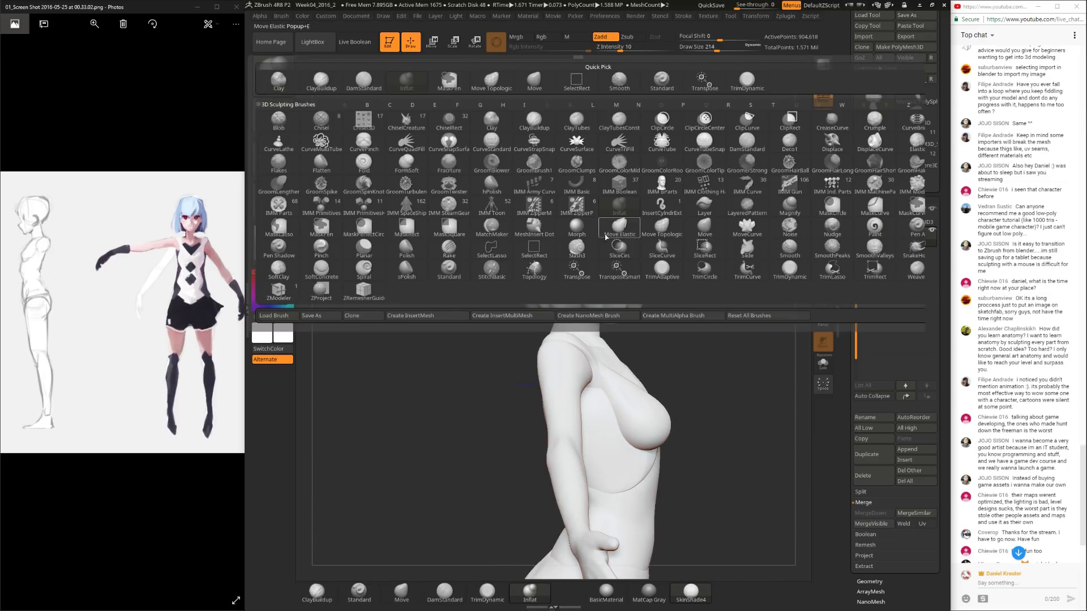
left_click(669, 230)
mouse_move(672, 281)
left_mouse_down()
mouse_move(606, 231)
mouse_move(706, 294)
mouse_move(748, 351)
mouse_move(679, 245)
mouse_move(600, 262)
mouse_move(589, 286)
mouse_move(571, 281)
left_mouse_up()
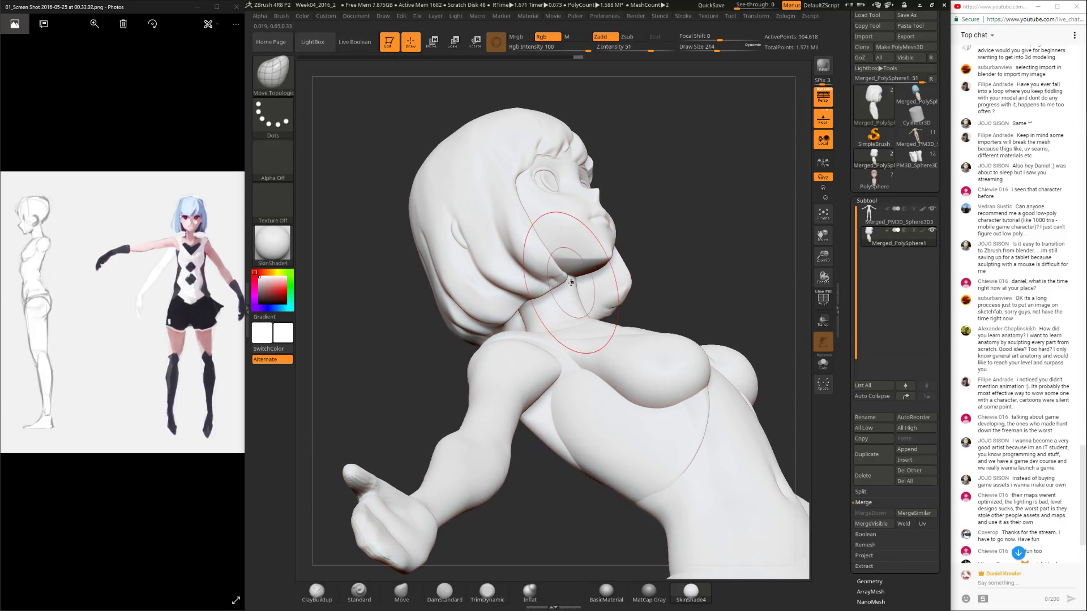
mouse_move(657, 269)
left_mouse_down()
mouse_move(651, 280)
mouse_move(685, 246)
mouse_move(611, 306)
mouse_move(559, 374)
left_mouse_up()
key("space")
left_click_drag(618, 320, 603, 320)
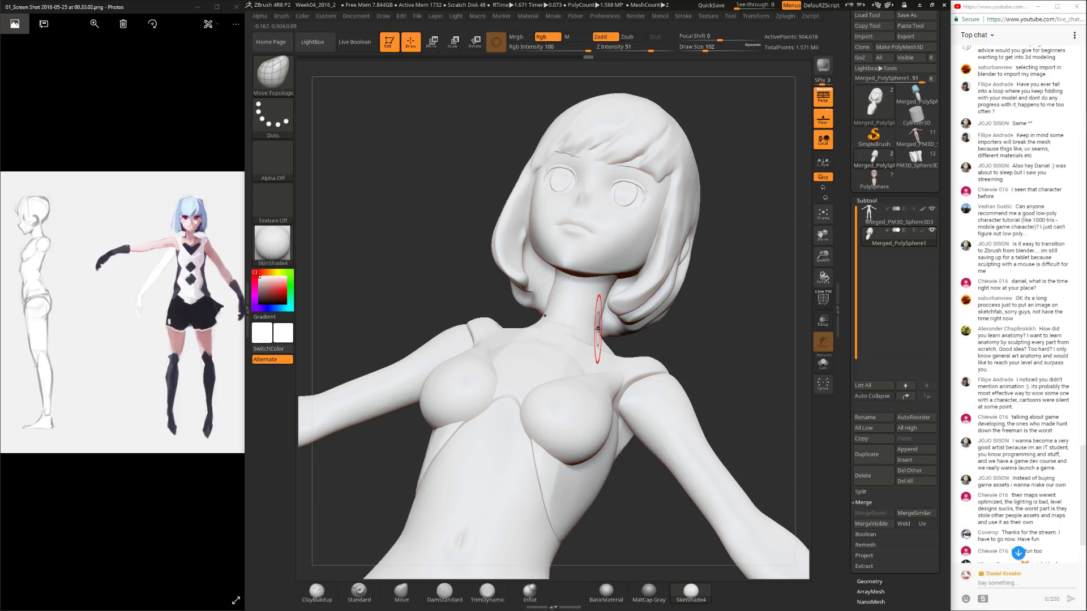
Step: Flatten and smooth the neck surface with the TrimDynamic brush, reducing the draw size to 68
left_click(487, 592)
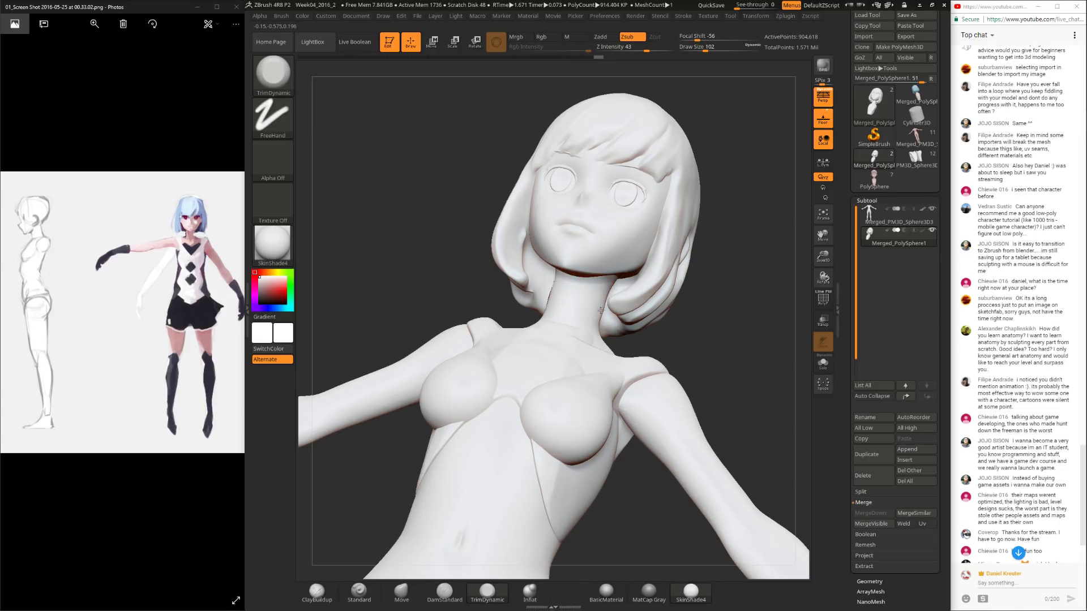
key("shift")
mouse_move(707, 362)
left_mouse_down()
mouse_move(651, 339)
mouse_move(566, 351)
left_mouse_up()
key("space")
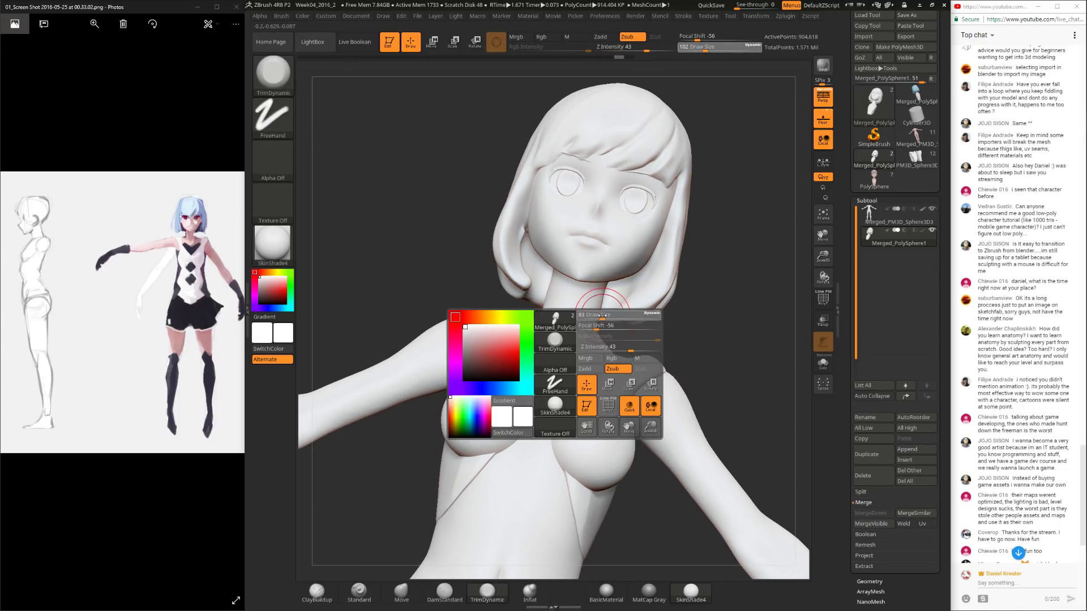
mouse_move(596, 308)
left_mouse_down()
mouse_move(668, 297)
mouse_move(702, 305)
mouse_move(622, 273)
left_mouse_up()
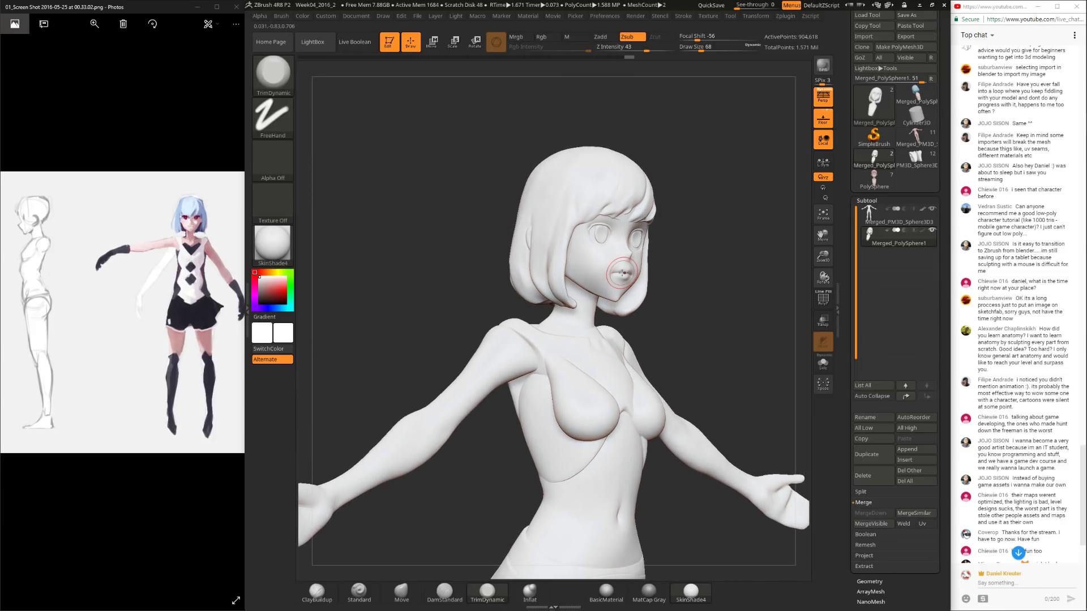
Step: Adjust the outline of the head and hair with the Move brush, raising the draw size to 132
left_click(401, 591)
left_click_drag(736, 408, 727, 240)
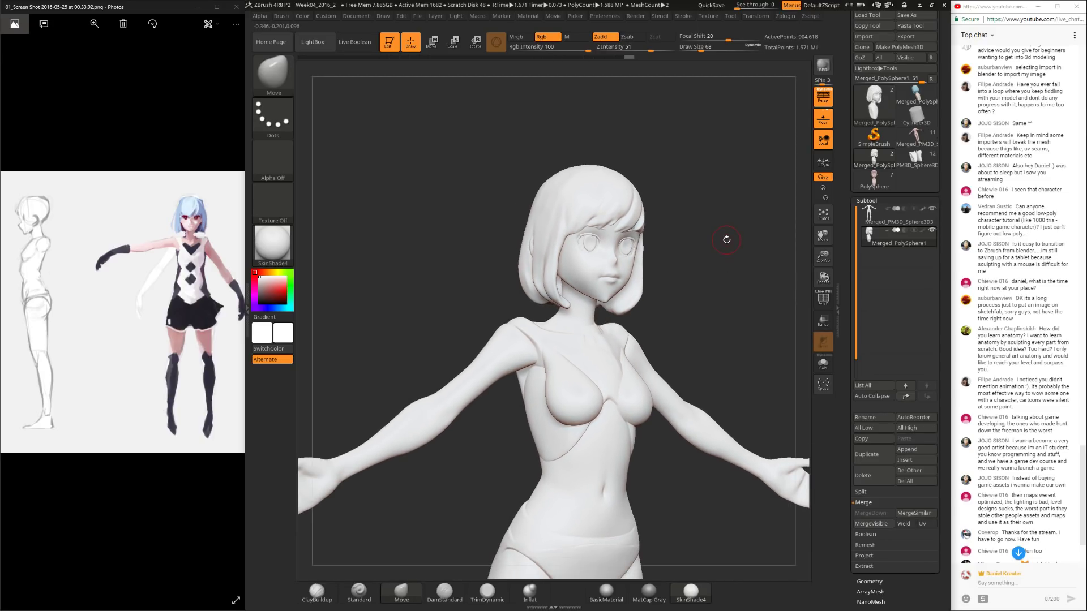
mouse_move(660, 221)
left_mouse_down()
mouse_move(695, 245)
mouse_move(687, 232)
mouse_move(684, 251)
mouse_move(722, 323)
left_mouse_up()
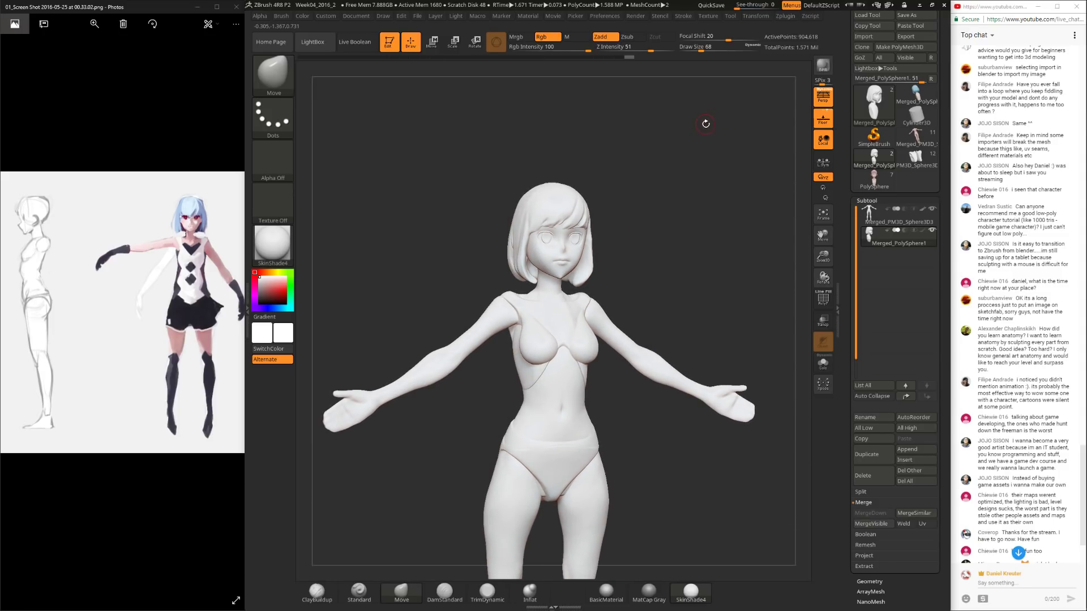
mouse_move(678, 248)
left_mouse_down()
mouse_move(684, 293)
mouse_move(648, 311)
left_mouse_up()
key("space")
left_click_drag(582, 328, 594, 329)
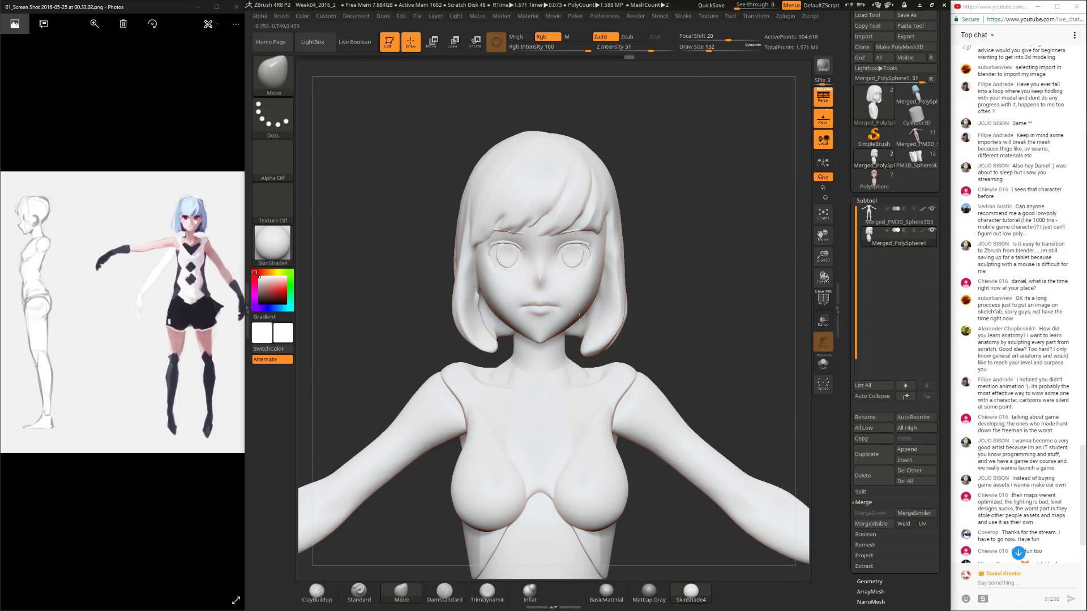
right_click_drag(597, 272, 695, 248)
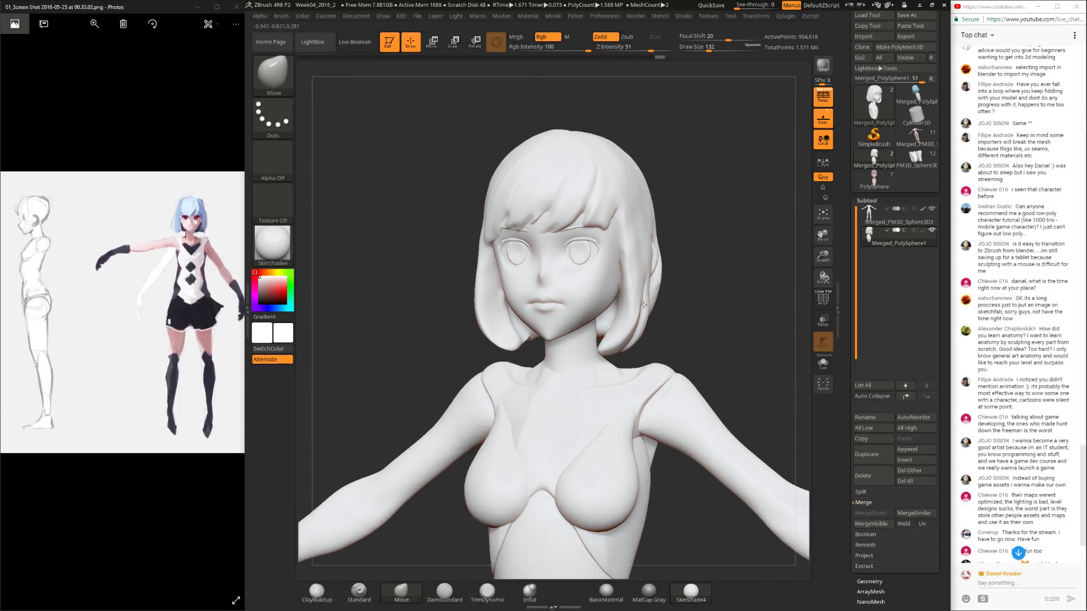
Step: Flatten the side of the hair above the ear with the TrimDynamic brush at draw size 166
key("b")
key("t")
key("d")
right_click_drag(728, 279, 632, 265)
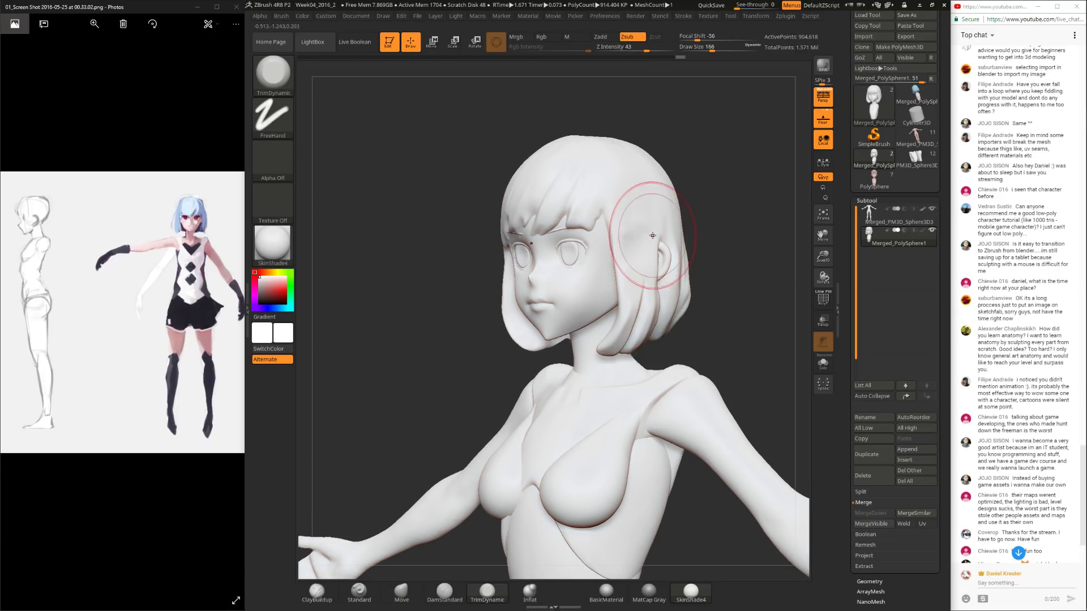
left_click_drag(627, 222, 631, 220)
Step: Trim the hair strand beside the face with TrimDynamic, reducing the draw size to 106 and further to 59
mouse_move(722, 199)
right_mouse_down()
mouse_move(704, 221)
mouse_move(764, 253)
right_mouse_up()
key("space")
left_click_drag(736, 249, 727, 249)
right_click_drag(727, 249, 714, 247)
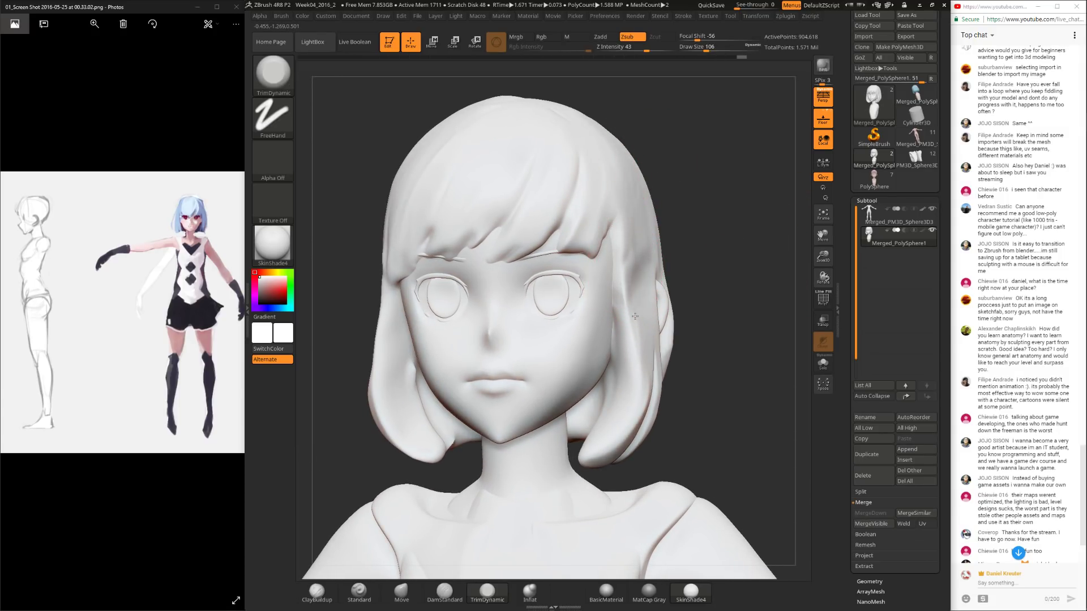
key("space")
left_click_drag(640, 256, 633, 256)
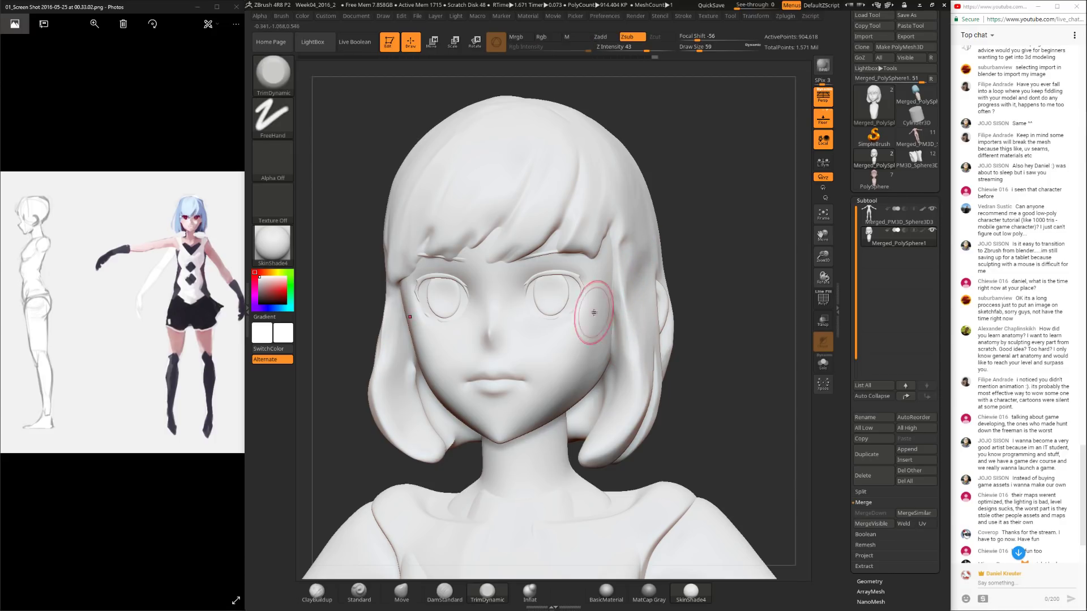
Step: Build up the hair at the side of the bangs with the ClayBuildup brush at draw size 59
left_click(321, 600)
left_click_drag(736, 215, 600, 206)
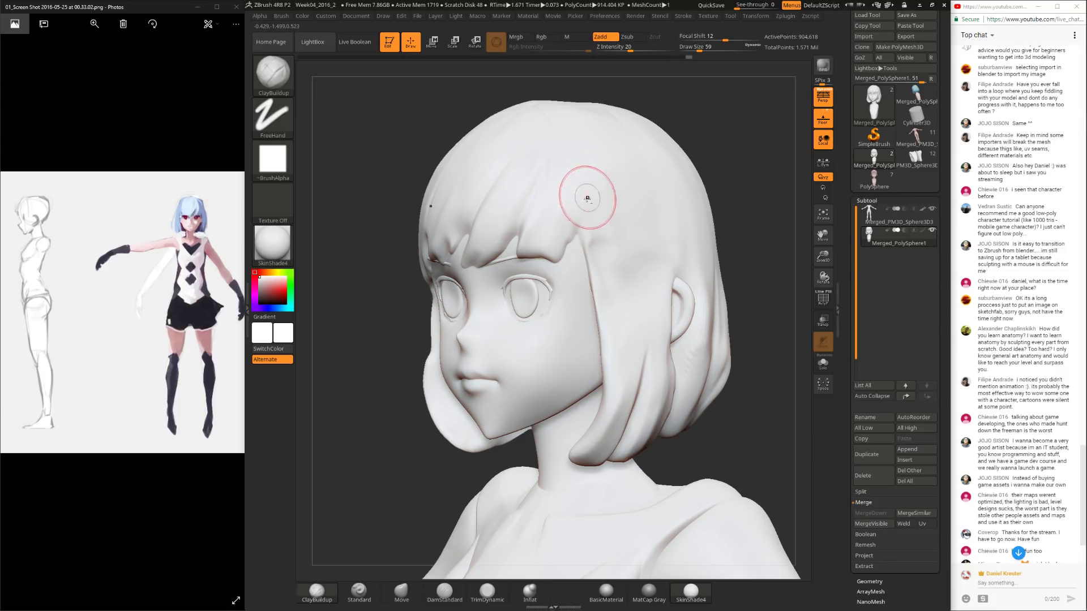
left_click_drag(654, 243, 592, 231)
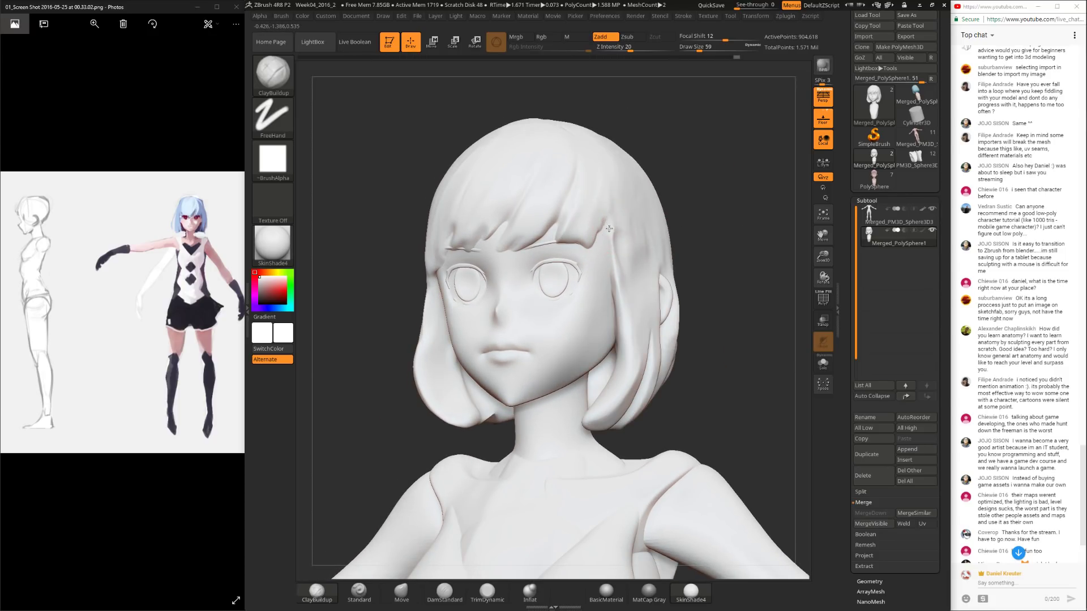
Step: Thicken the side hair strand next to the cheek with the Inflat brush at draw size 92
left_click(530, 592)
key("space")
left_click_drag(646, 238, 656, 238)
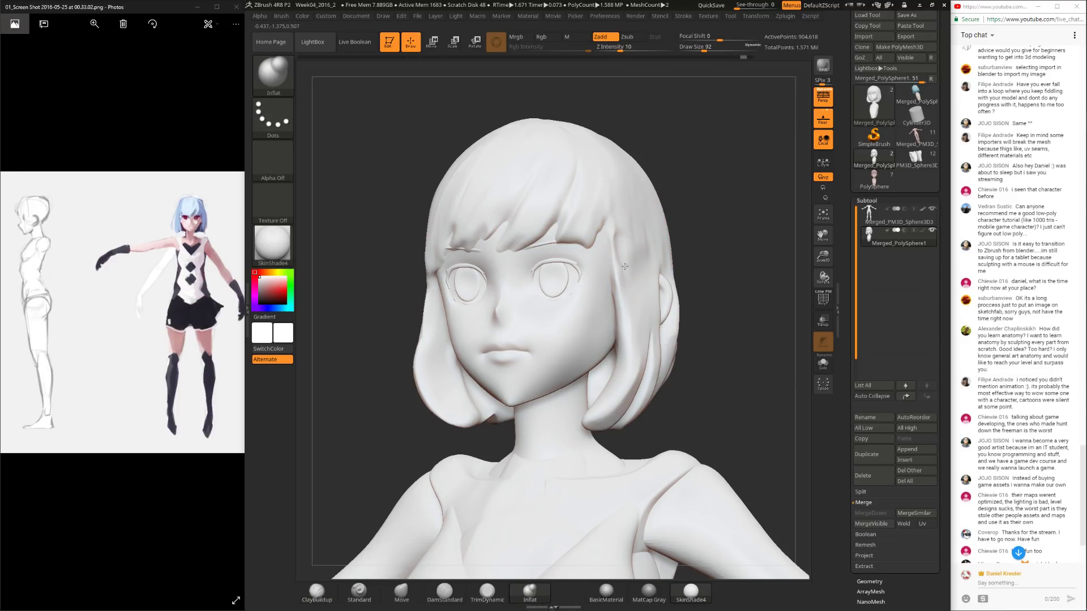
left_click_drag(707, 189, 545, 315)
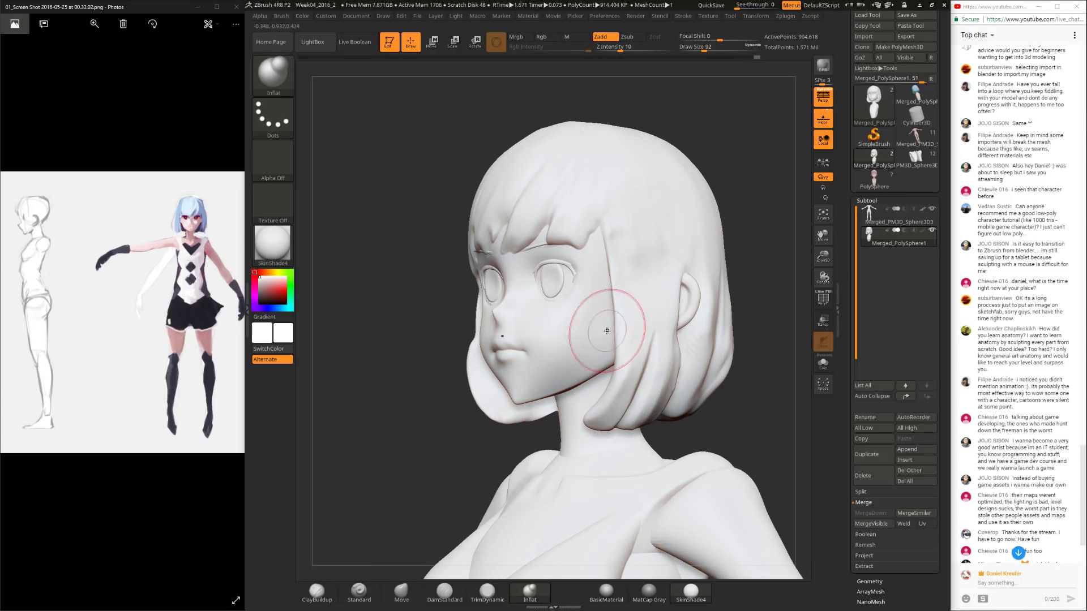
Step: Flatten the side hair surface with the TrimDynamic brush at draw size 132
left_click(487, 593)
mouse_move(652, 278)
left_mouse_down()
mouse_move(698, 187)
mouse_move(725, 177)
mouse_move(577, 214)
left_mouse_up()
key("space")
left_click_drag(538, 245, 552, 245)
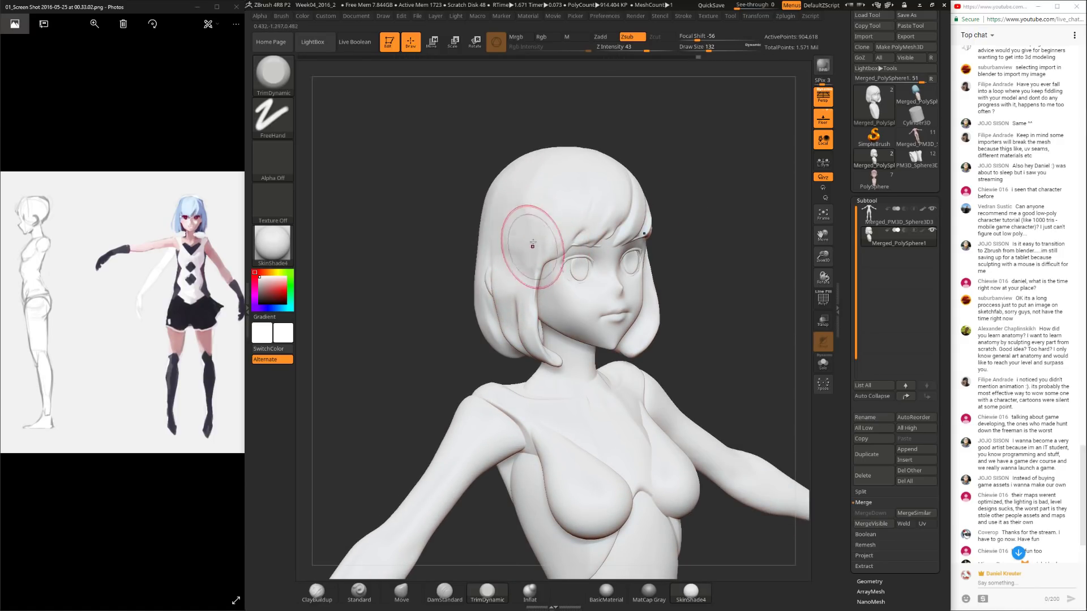
mouse_move(685, 216)
left_mouse_down()
mouse_move(736, 204)
mouse_move(661, 222)
mouse_move(676, 274)
left_mouse_up()
Step: Reshape the lower side strands of the hair with the Move brush and switch to TrimDynamic at draw size 209
left_click(401, 592)
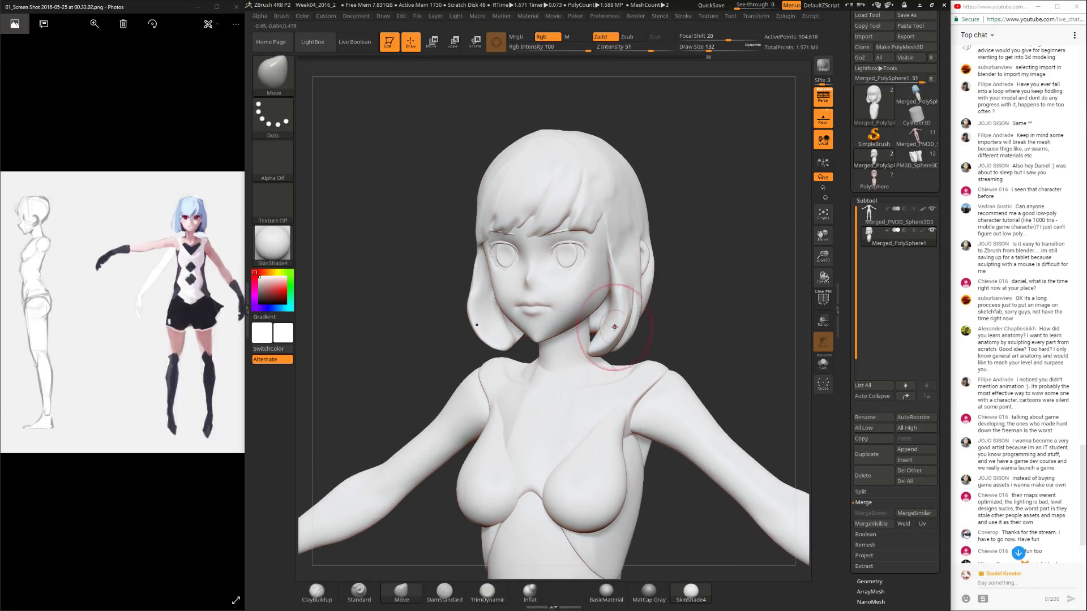
left_click_drag(701, 364, 772, 376)
mouse_move(671, 316)
left_mouse_down()
mouse_move(688, 314)
mouse_move(674, 310)
mouse_move(702, 288)
mouse_move(623, 266)
mouse_move(567, 272)
left_mouse_up()
left_click(486, 592)
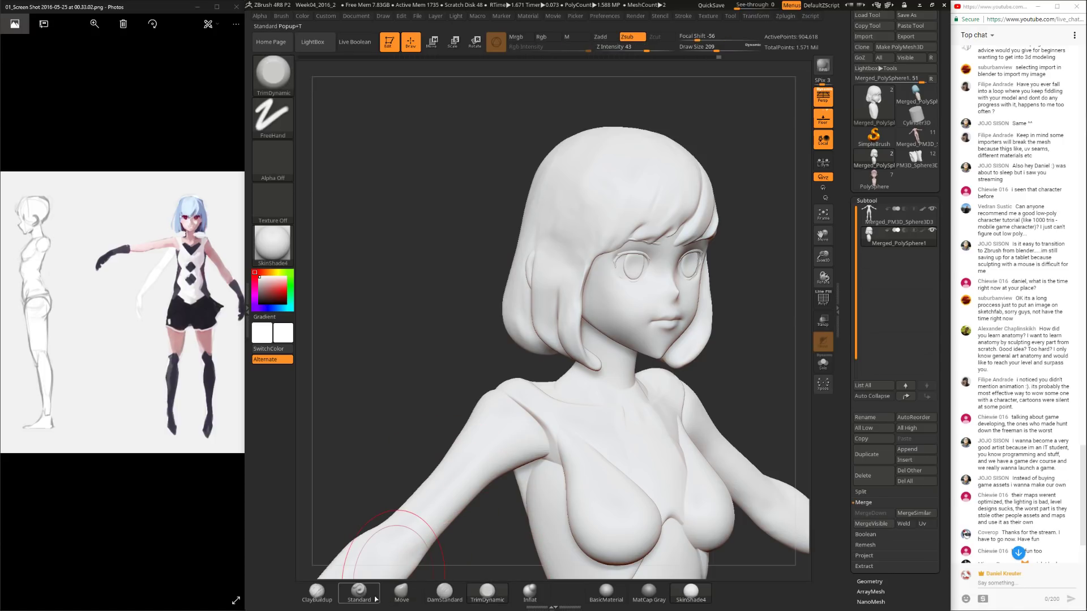
Step: Add volume to the side and back of the hair with ClayBuildup at draw size 59 and smooth it
left_click(316, 592)
left_click_drag(352, 522, 470, 492)
key("space")
left_click_drag(617, 275, 602, 256)
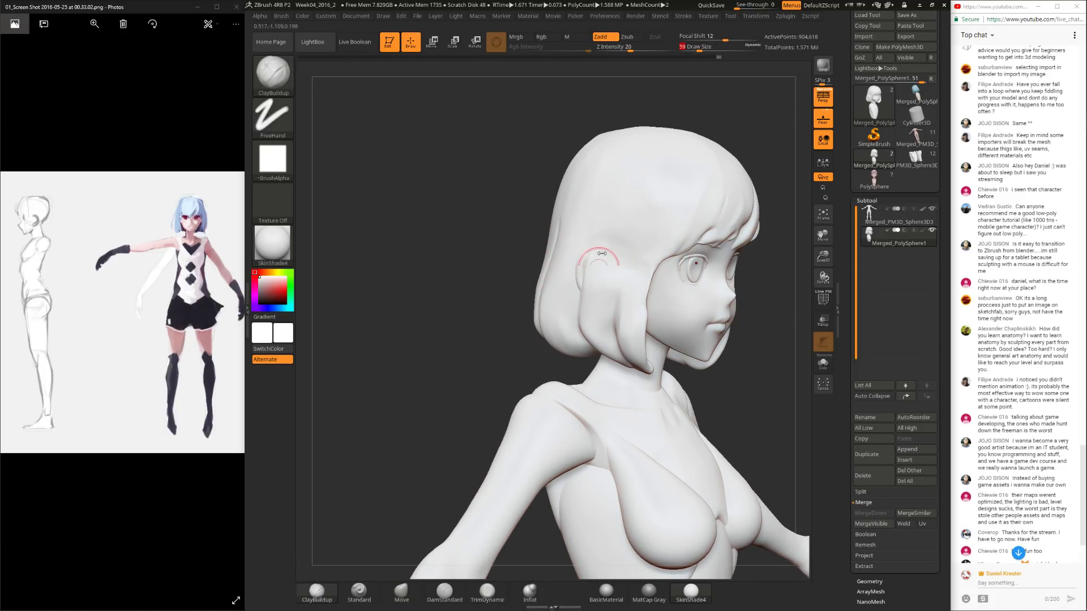
left_click_drag(601, 189, 572, 138)
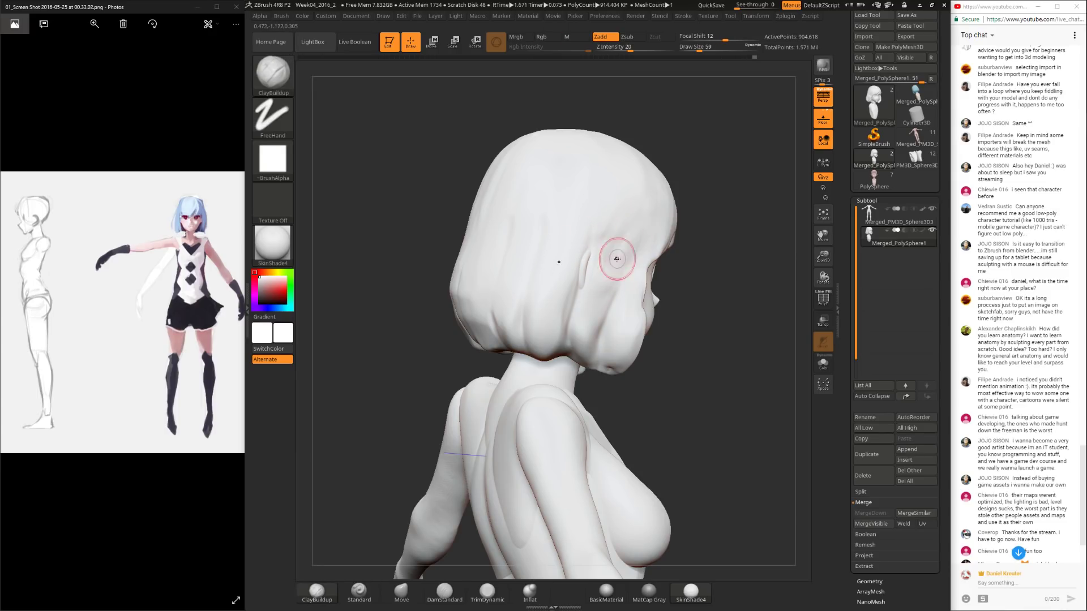
key("shift")
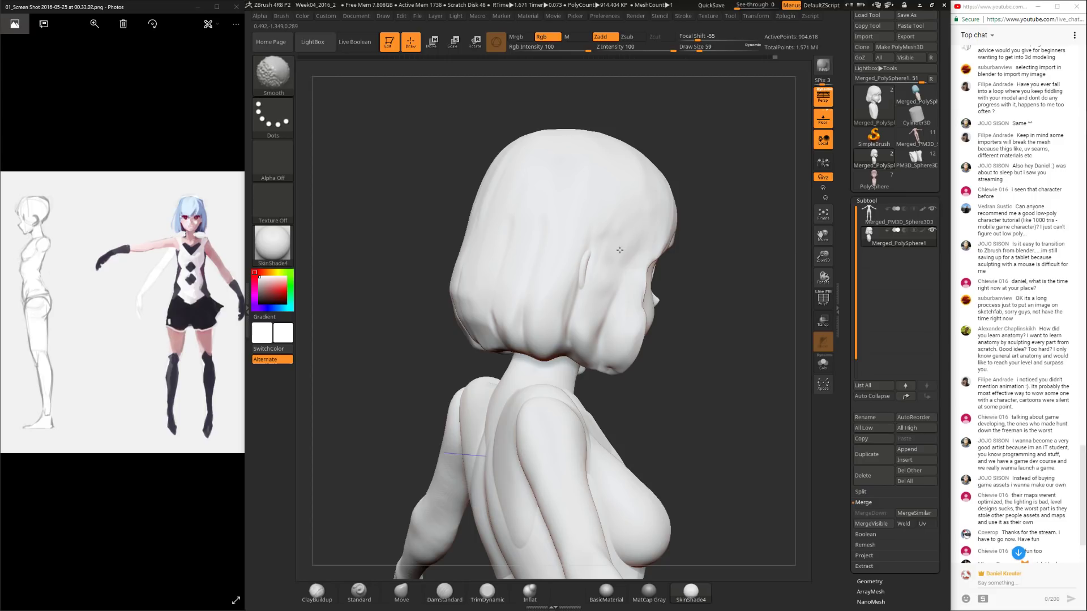
Step: Flatten the built-up hair planes around the side and back of the head with the TrimDynamic brush
left_click(487, 591)
key("space")
left_click_drag(588, 279, 621, 210)
left_click_drag(731, 203, 498, 143)
left_click_drag(707, 175, 607, 304)
left_click_drag(668, 362, 453, 572)
Step: Refine the front edge of the side hair strand with the Move brush at draw size 45
left_click(402, 591)
mouse_move(674, 366)
left_mouse_down()
mouse_move(698, 374)
mouse_move(686, 337)
left_mouse_up()
key("space")
left_click_drag(687, 318, 665, 308)
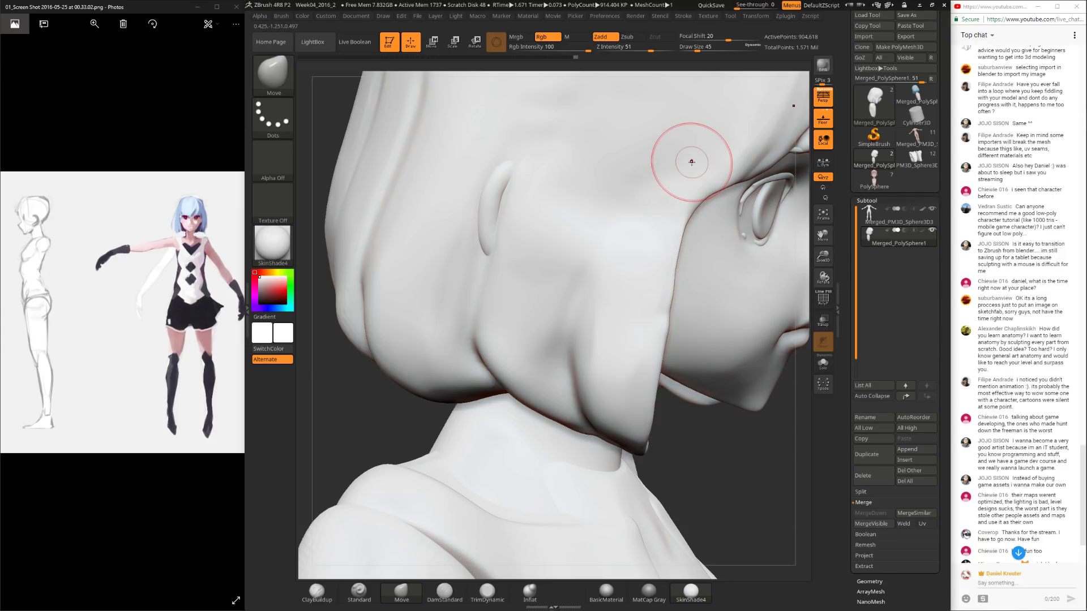
Step: Switch to the YouTube live chat and read through the viewers' messages
scroll(1024, 187, "up", 3)
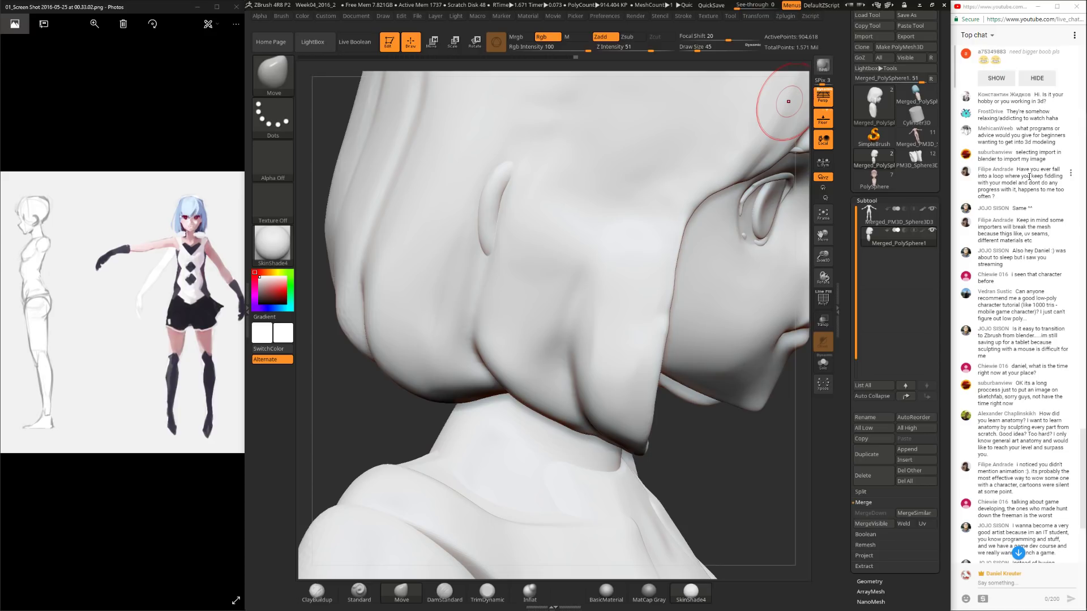
scroll(1039, 220, "down", 10)
scroll(1048, 225, "up", 2)
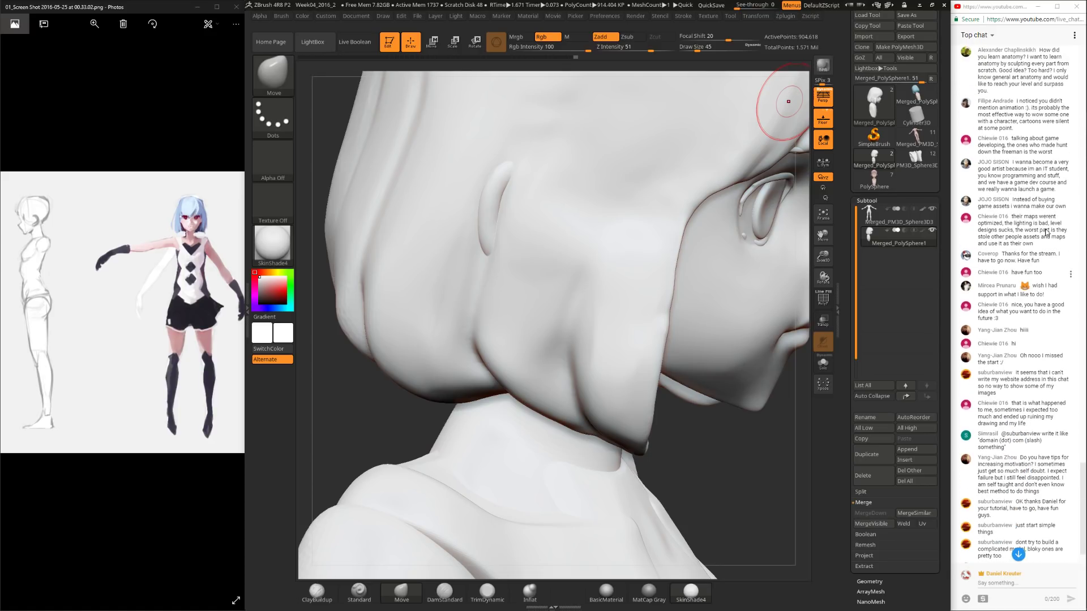
scroll(1046, 227, "down", 2)
scroll(1039, 229, "up", 10)
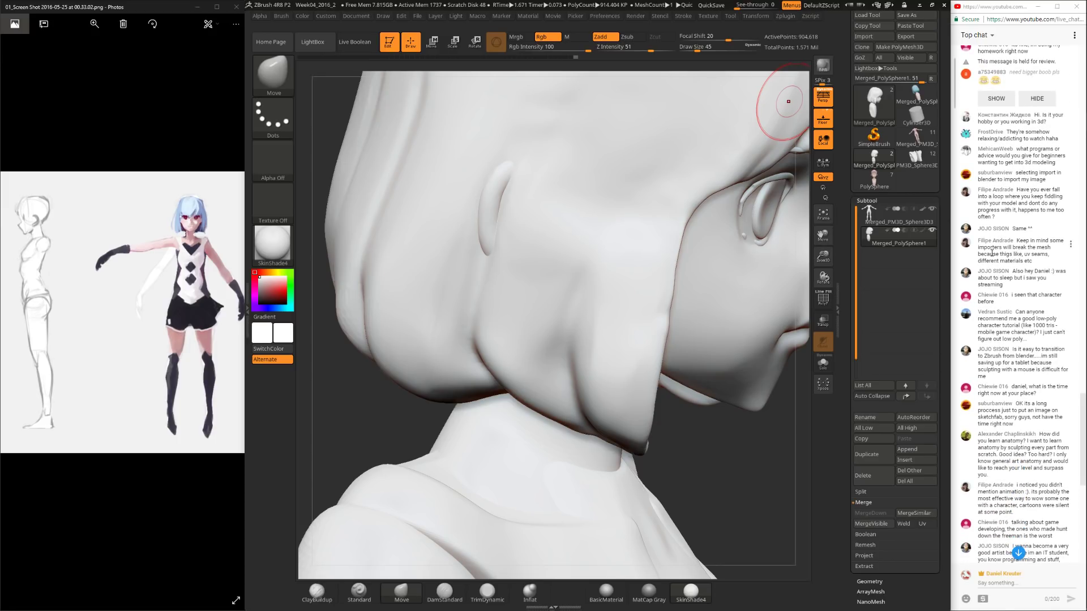
scroll(992, 253, "down", 1)
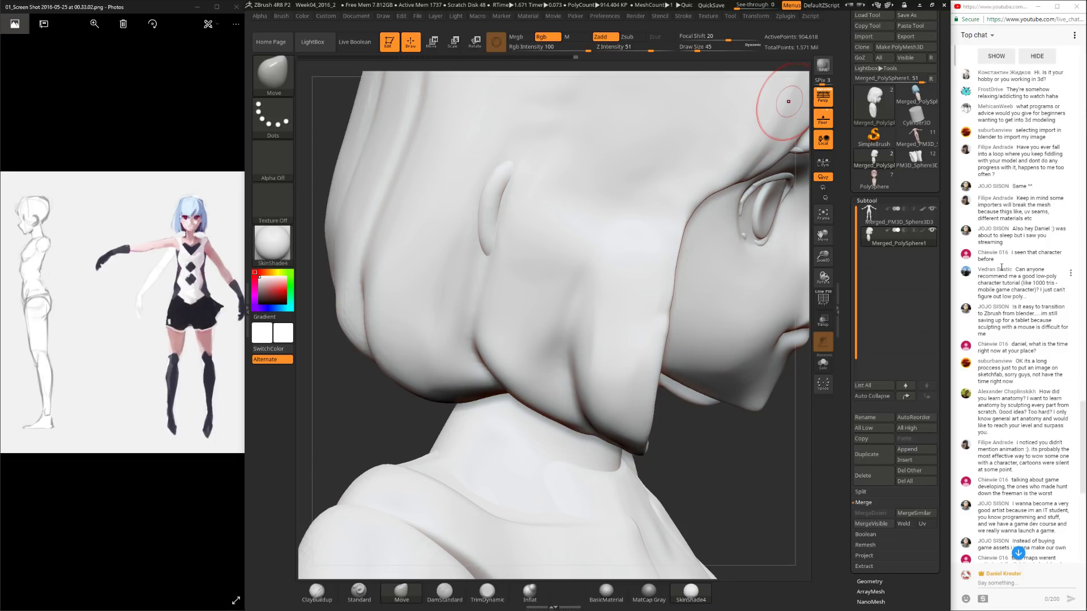
scroll(1003, 283, "down", 1)
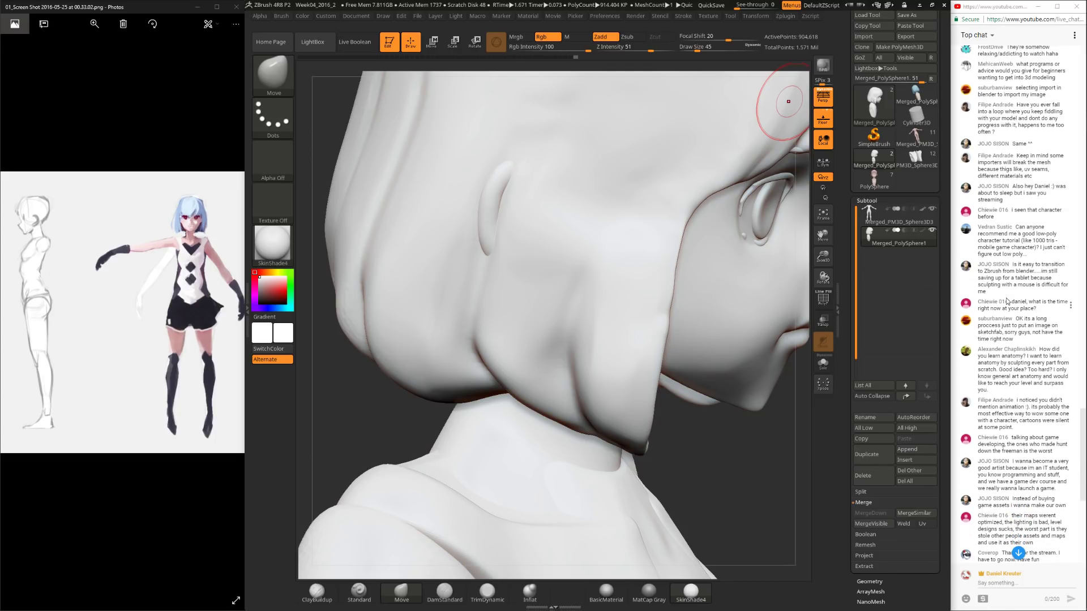
scroll(1007, 302, "down", 1)
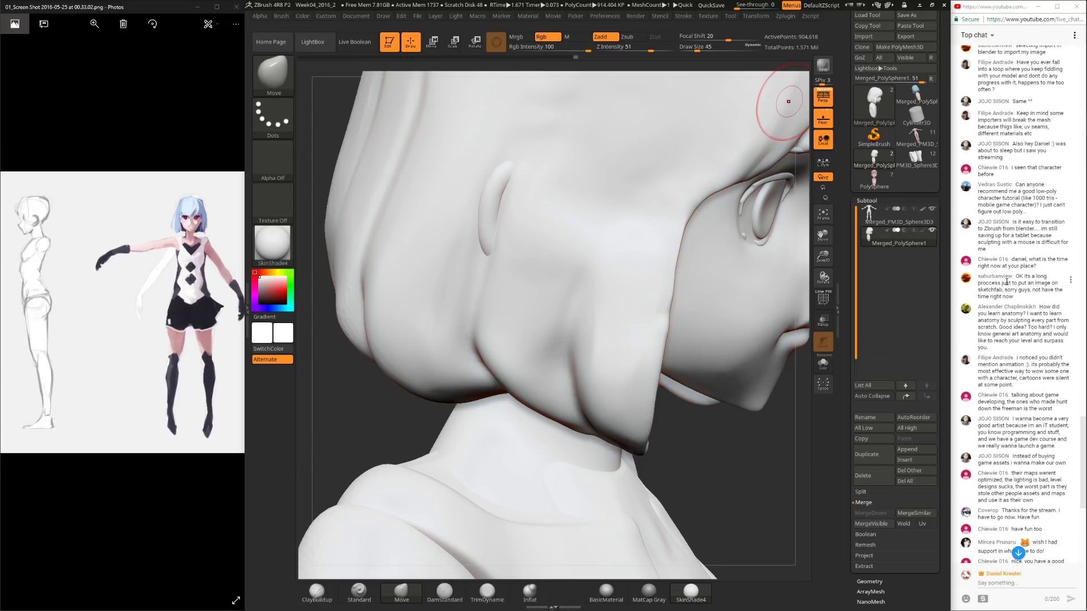
scroll(1007, 282, "down", 1)
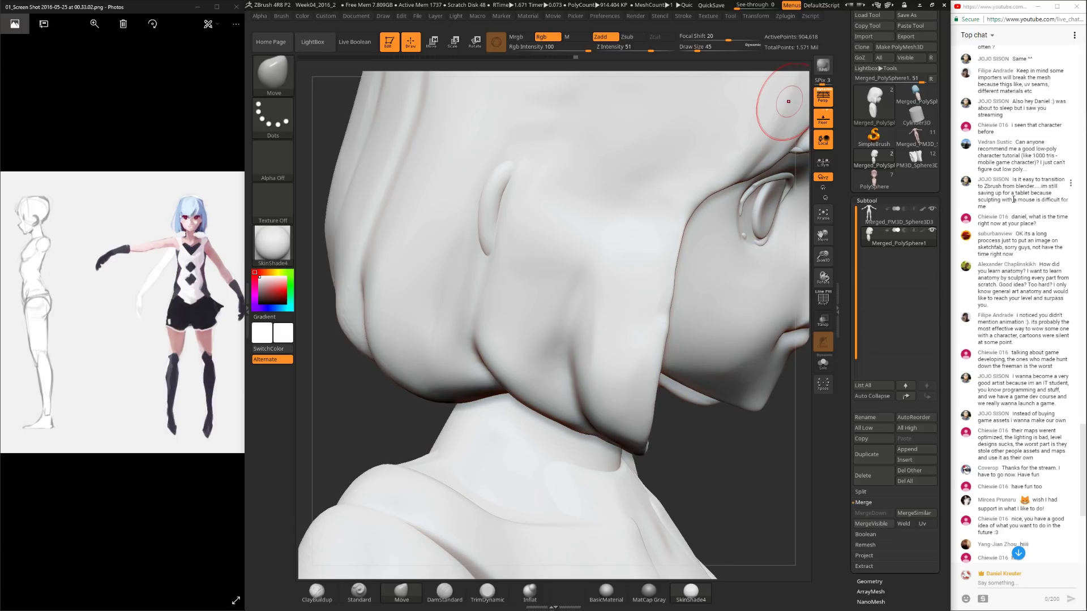
scroll(999, 199, "down", 1)
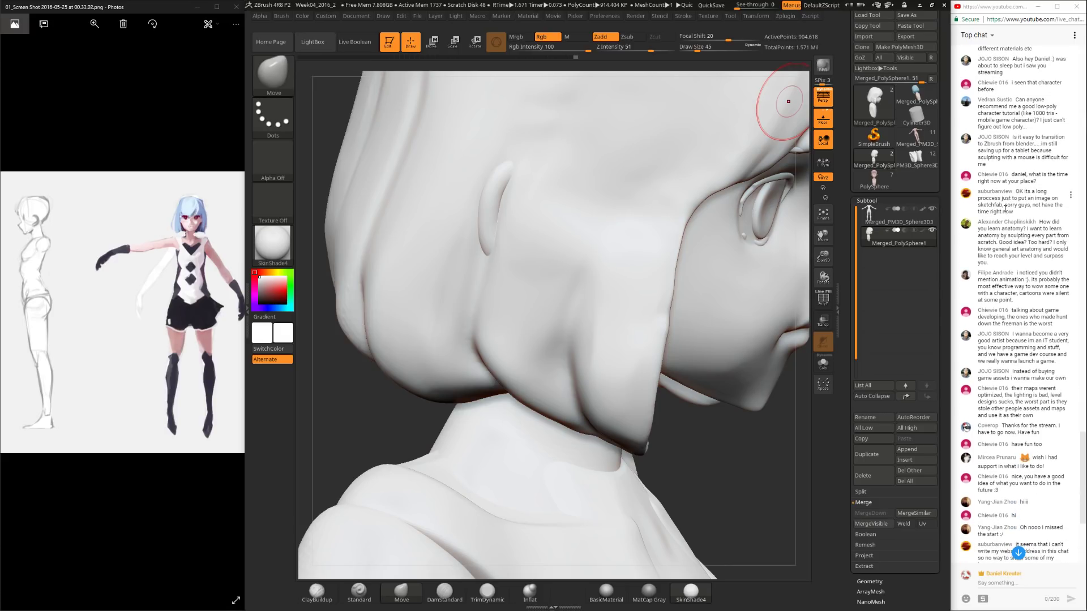
scroll(1005, 209, "down", 1)
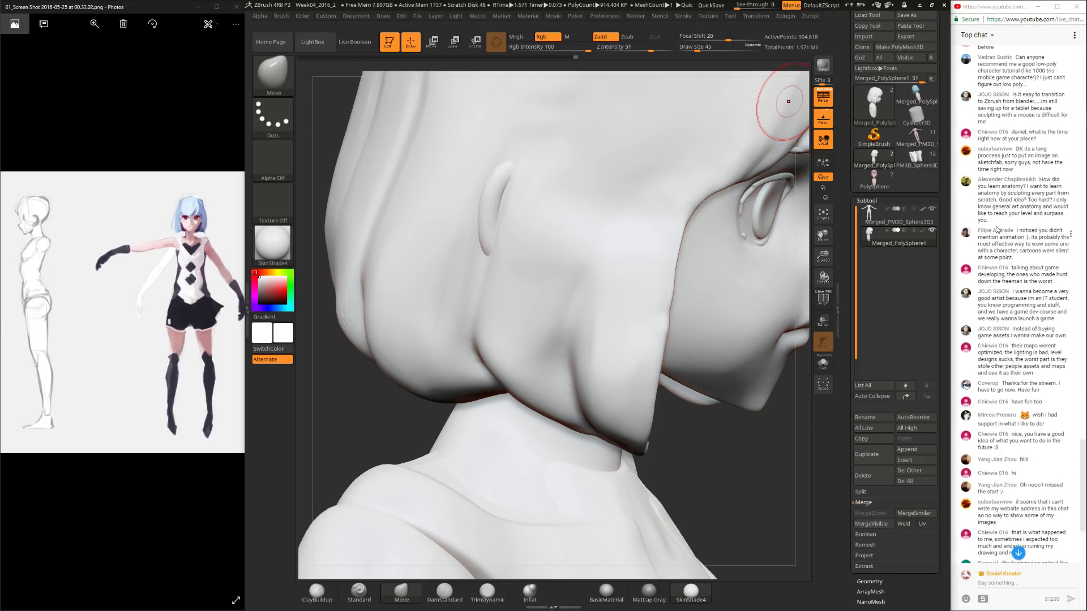
Step: Read further through the newer viewer messages in the live chat
scroll(1050, 188, "down", 1)
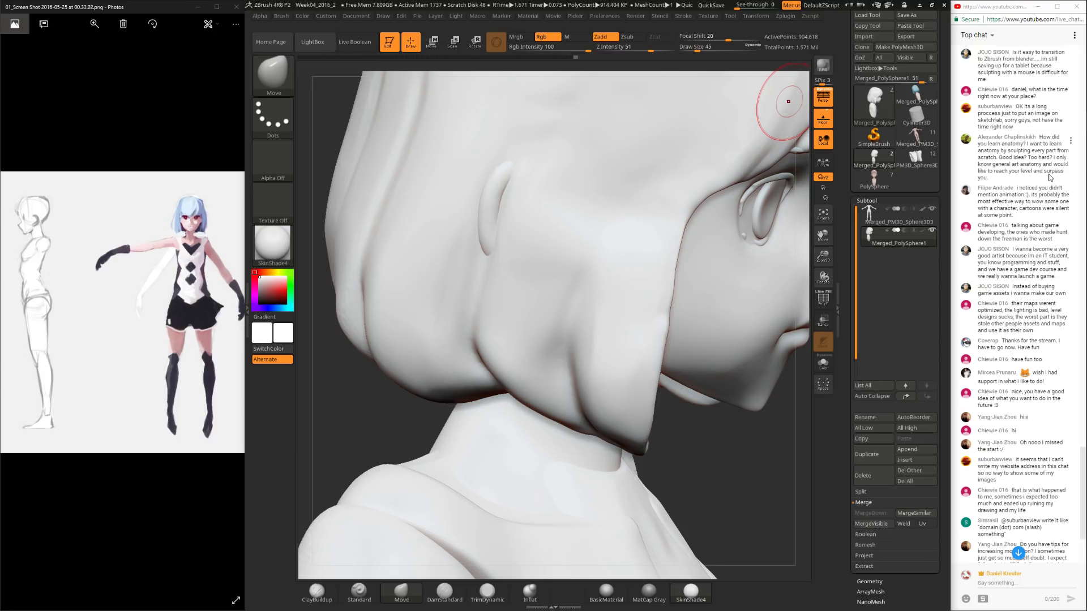
scroll(1045, 184, "down", 2)
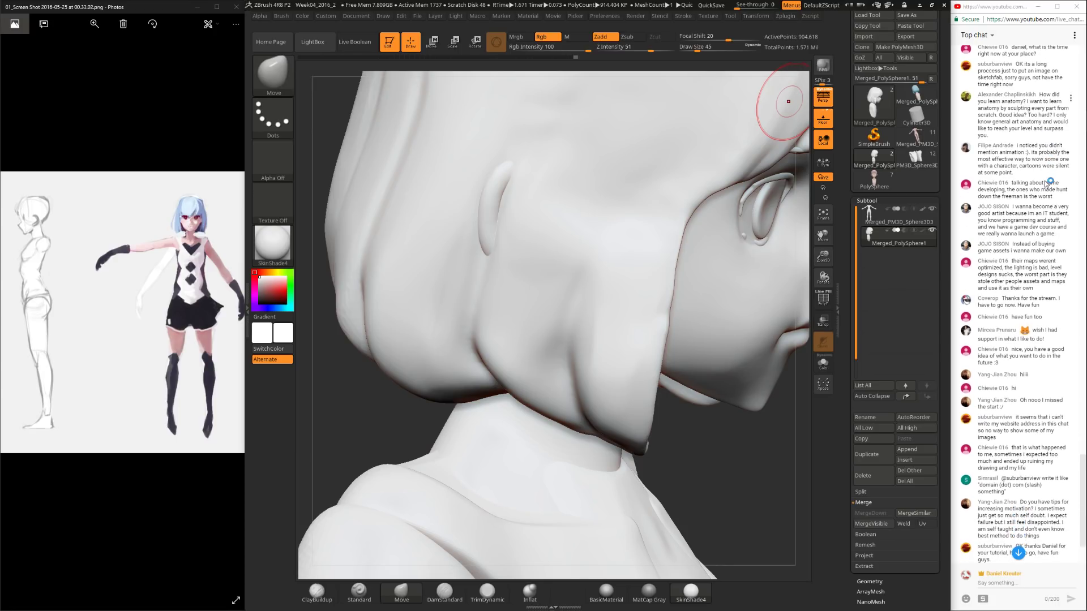
scroll(1041, 183, "up", 1)
scroll(1041, 186, "down", 1)
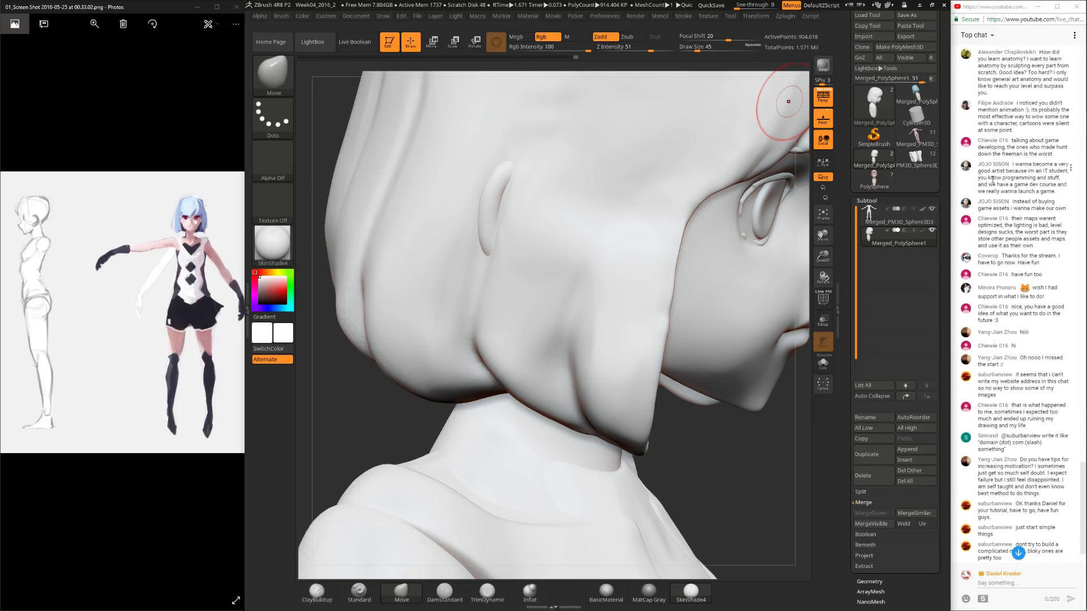
scroll(993, 180, "up", 1)
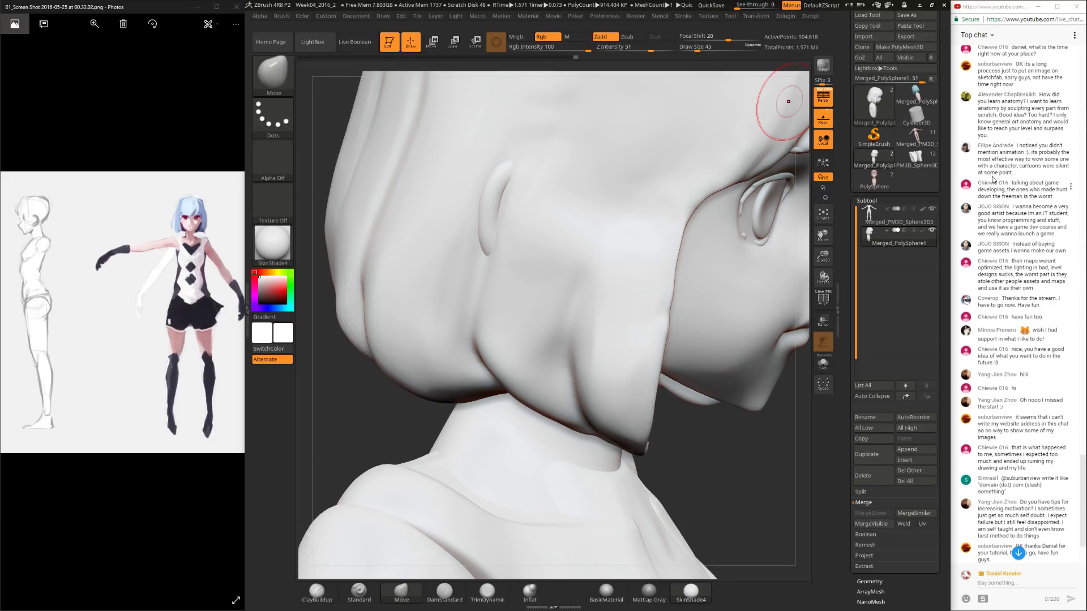
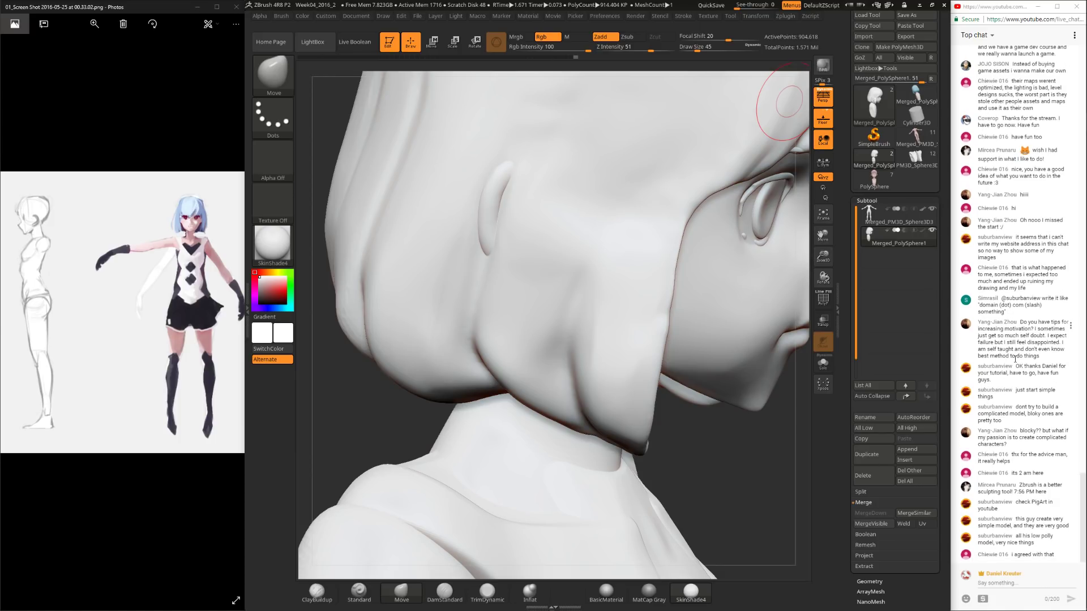
Step: Adjust the overall hair silhouette around the top of the head with the Move brush at draw size 140
right_click_drag(756, 481, 757, 390, "alt")
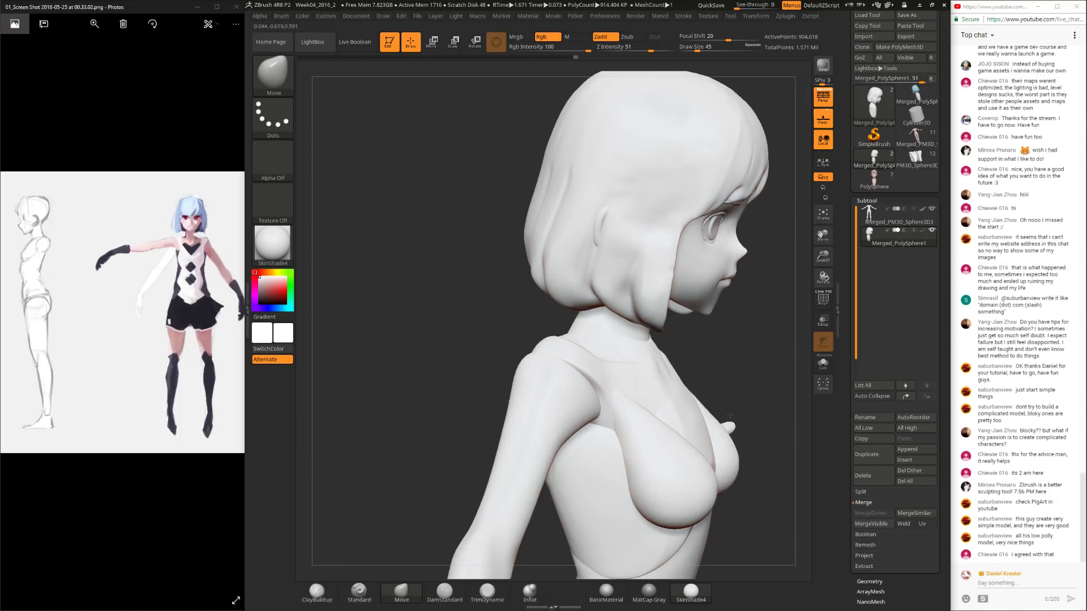
left_click_drag(756, 391, 737, 338)
right_click_drag(736, 338, 748, 357, "alt")
left_click_drag(748, 358, 732, 270)
left_click(401, 592)
left_click_drag(706, 219, 629, 274)
key("space")
mouse_move(669, 214)
left_mouse_down()
mouse_move(699, 177)
mouse_move(645, 279)
mouse_move(661, 271)
mouse_move(672, 289)
mouse_move(661, 246)
mouse_move(585, 241)
left_mouse_up()
key("space")
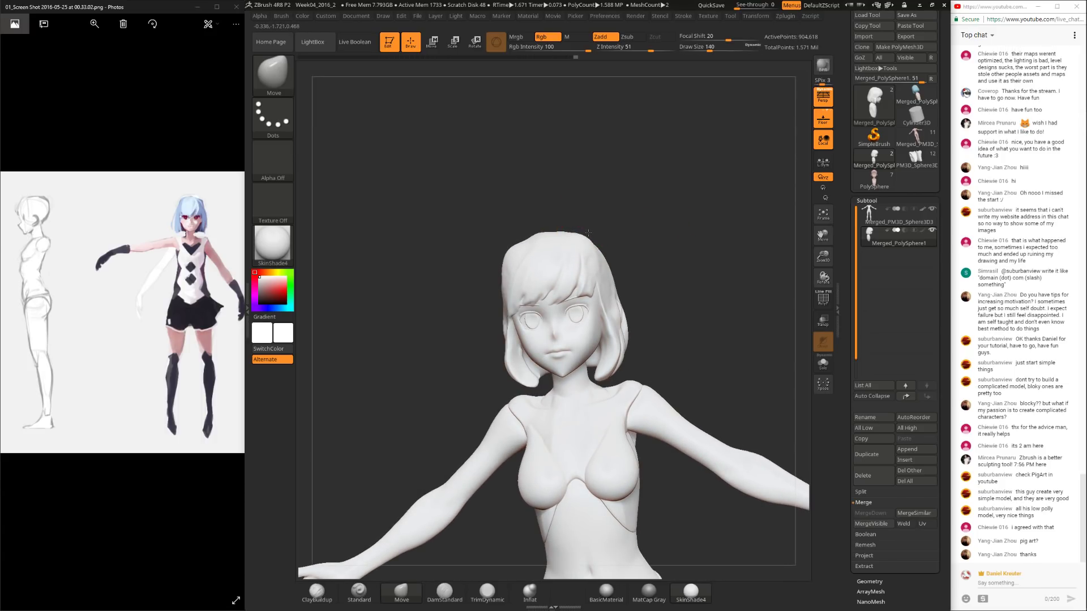
mouse_move(718, 235)
left_mouse_down()
mouse_move(657, 240)
mouse_move(626, 259)
mouse_move(623, 218)
left_mouse_up()
Step: Carve strand grooves into the hair above the bangs with the DamStandard brush at draw size 89 and 65
left_click(444, 593)
mouse_move(573, 282)
left_mouse_down()
mouse_move(599, 245)
mouse_move(562, 333)
left_mouse_up()
left_click_drag(596, 158, 502, 274)
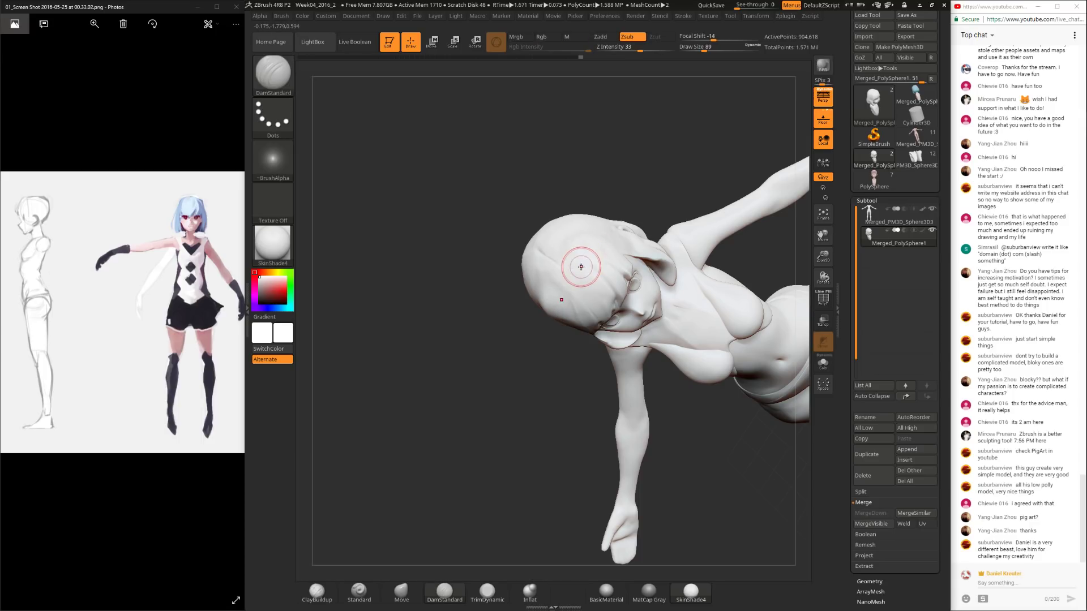
mouse_move(589, 251)
left_mouse_down()
mouse_move(631, 164)
mouse_move(668, 207)
mouse_move(663, 230)
left_mouse_up()
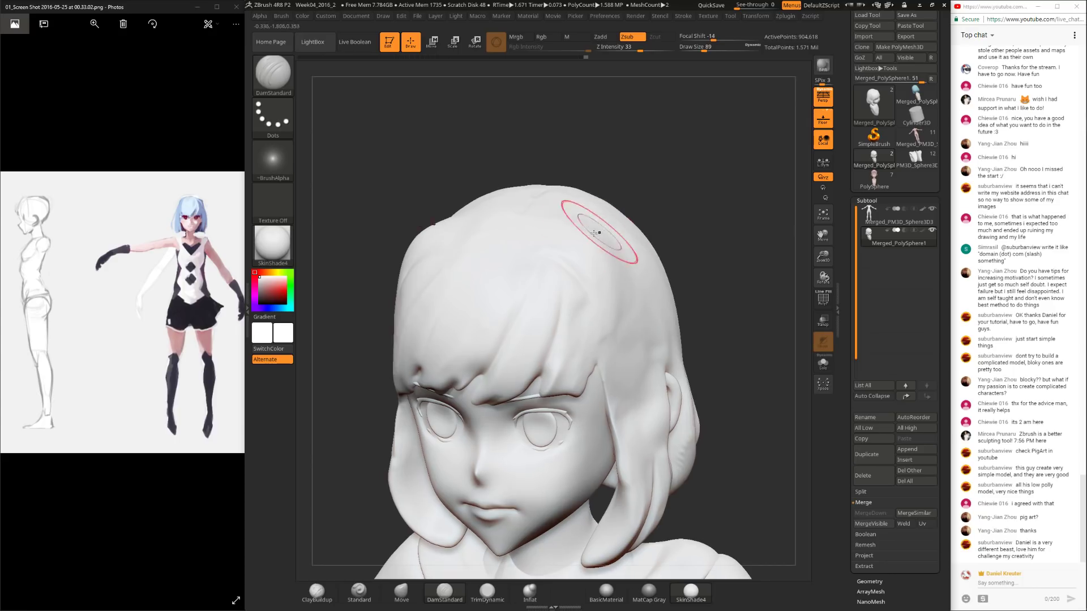
key("space")
left_click_drag(578, 272, 573, 272)
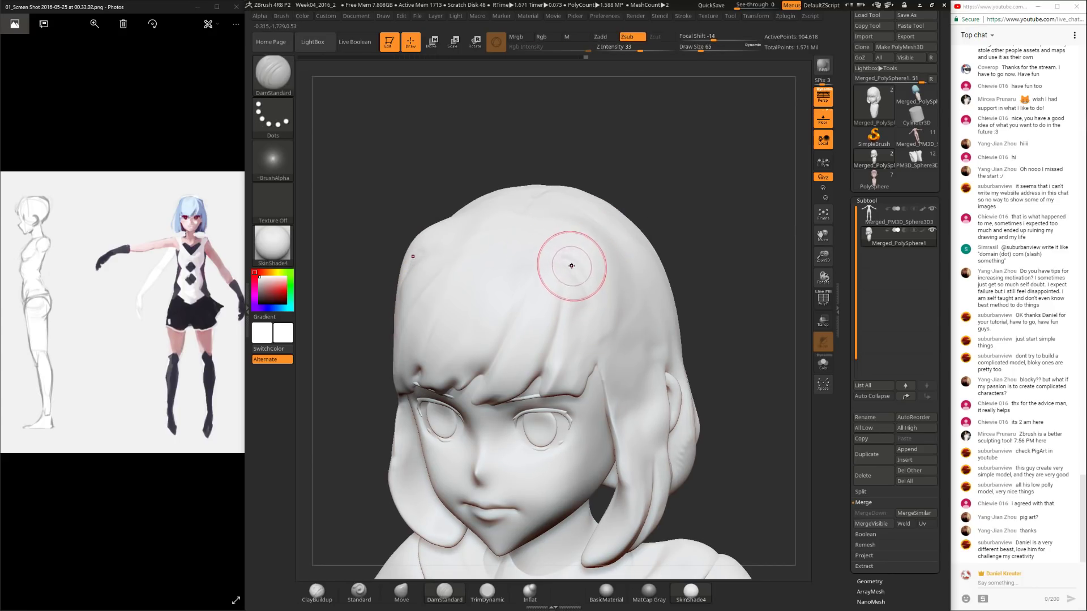
left_click_drag(674, 227, 589, 254)
key("space")
left_click_drag(600, 324, 595, 324)
mouse_move(679, 198)
left_mouse_down()
mouse_move(747, 193)
mouse_move(628, 211)
mouse_move(563, 245)
mouse_move(577, 268)
left_mouse_up()
Step: Reshape the hair above the forehead with the Move brush at draw size 83 and 68
key("ctrl")
left_click(401, 592)
key("space")
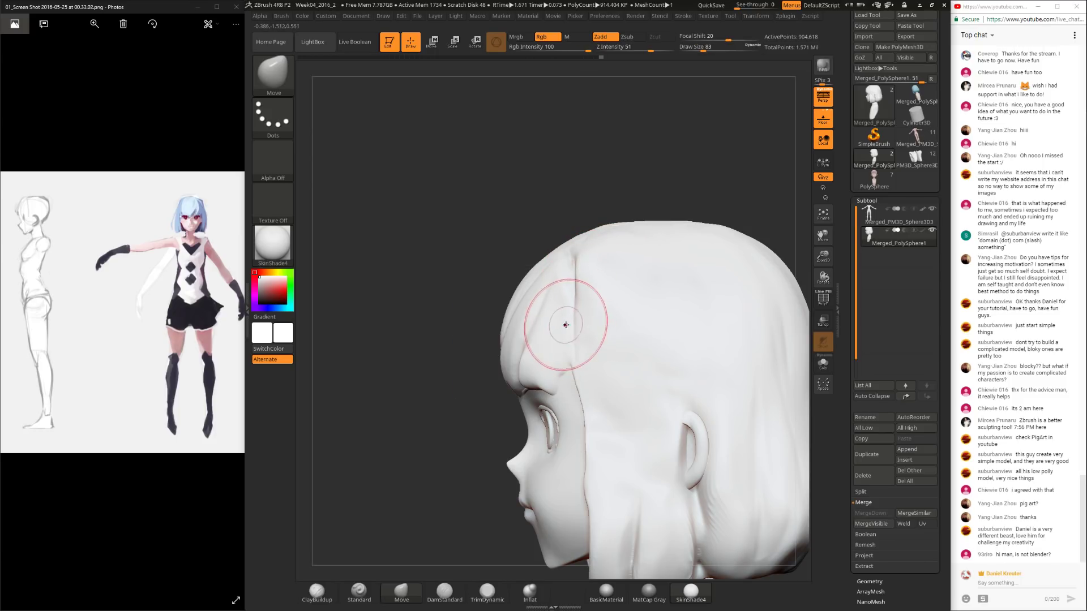
mouse_move(515, 262)
left_mouse_down()
mouse_move(526, 283)
mouse_move(519, 307)
mouse_move(675, 292)
mouse_move(686, 346)
mouse_move(546, 350)
left_mouse_up()
key("space")
key("space")
mouse_move(545, 350)
right_mouse_down()
mouse_move(589, 306)
mouse_move(605, 428)
mouse_move(667, 417)
mouse_move(550, 374)
right_mouse_up()
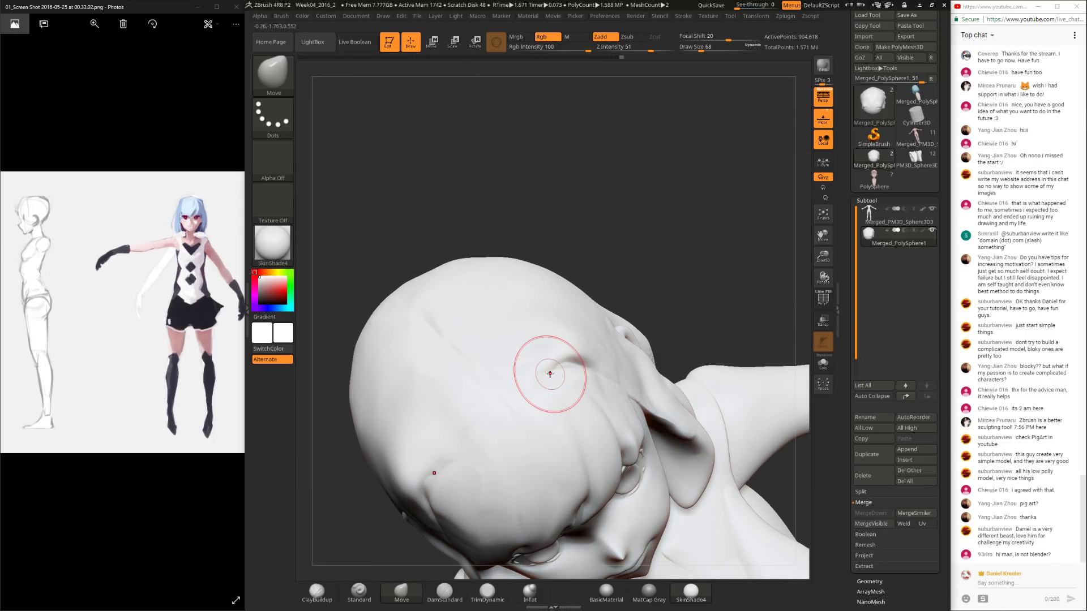
Step: Carve the crease between the bangs and the side hair with DamStandard at draw size 38 and 52
left_click(444, 592)
right_click_drag(481, 485, 389, 381)
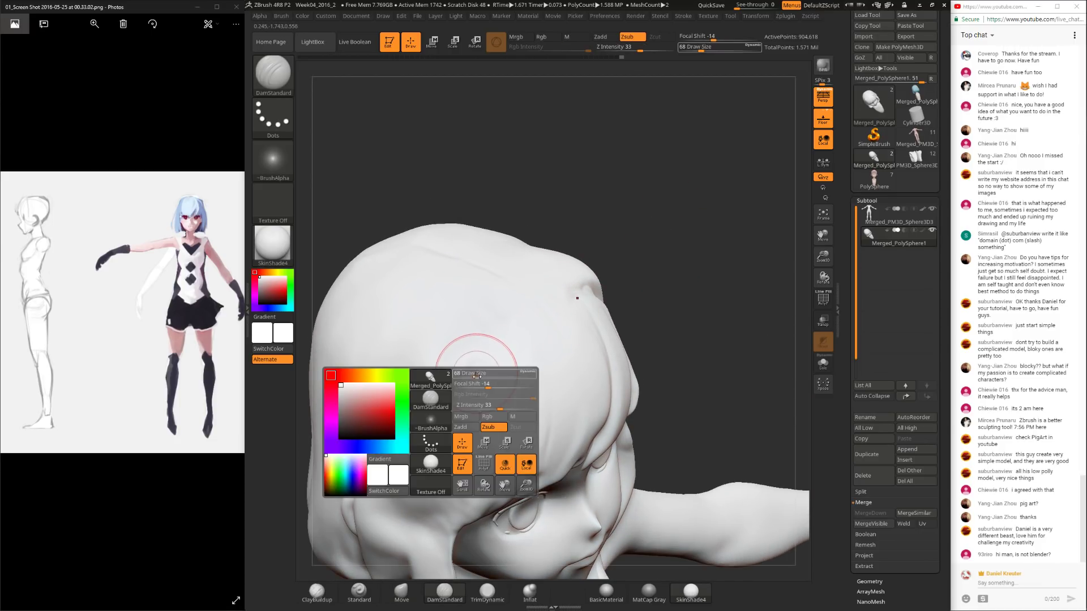
right_click_drag(551, 323, 492, 363)
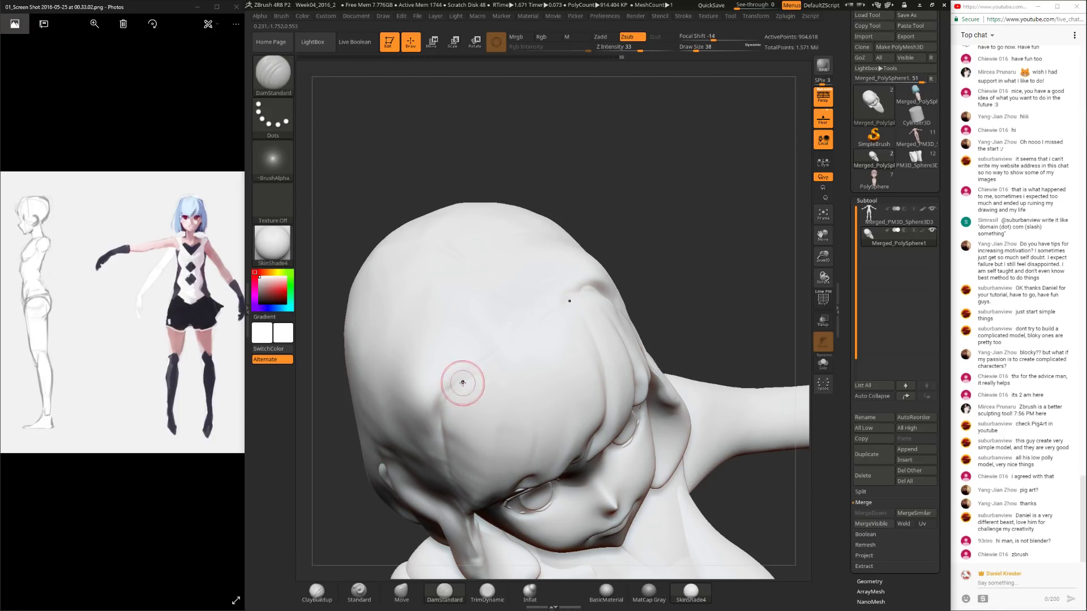
mouse_move(650, 270)
right_mouse_down()
mouse_move(677, 239)
mouse_move(514, 323)
right_mouse_up()
key("space")
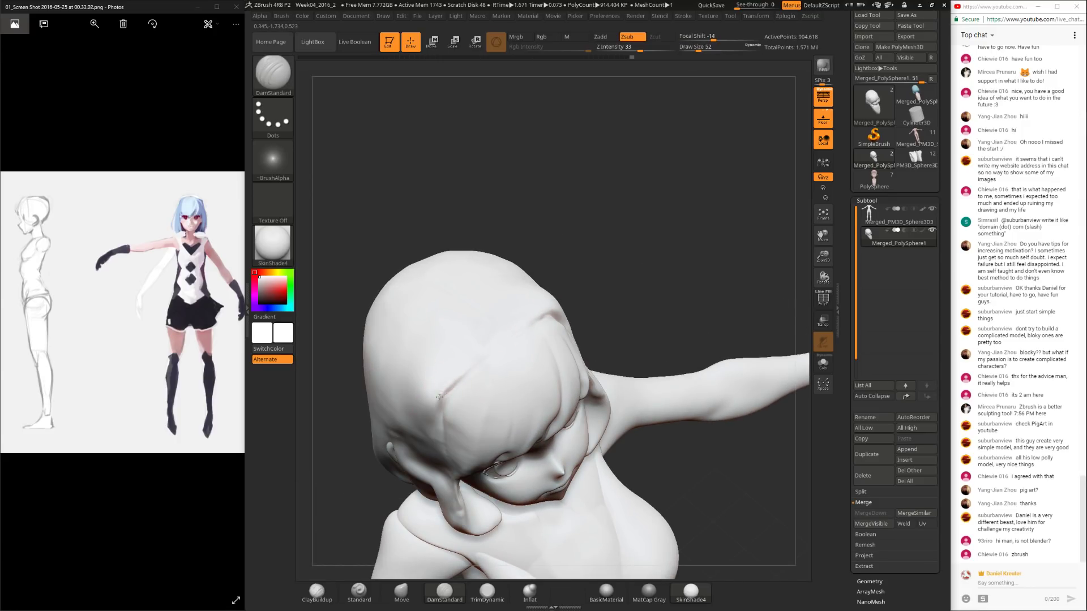
right_click_drag(598, 306, 449, 425)
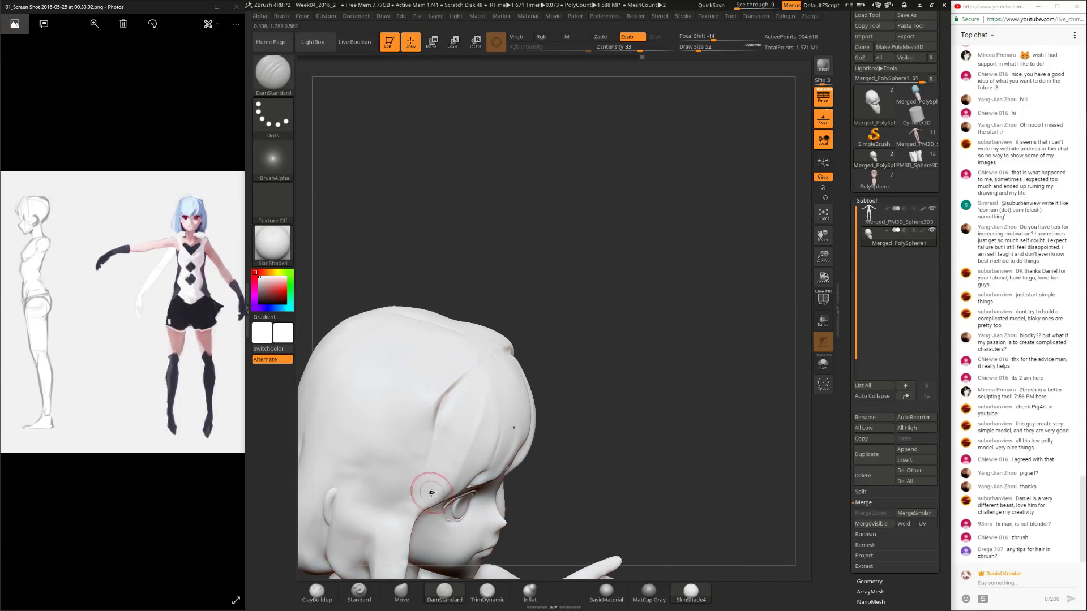
Step: Sharpen the upper end of the crease beside the bangs with DamStandard at draw size 26
mouse_move(539, 372)
right_mouse_down()
mouse_move(473, 449)
mouse_move(383, 498)
mouse_move(397, 397)
mouse_move(391, 510)
mouse_move(606, 347)
mouse_move(533, 368)
right_mouse_up()
right_click(442, 389)
left_click_drag(441, 423, 432, 423)
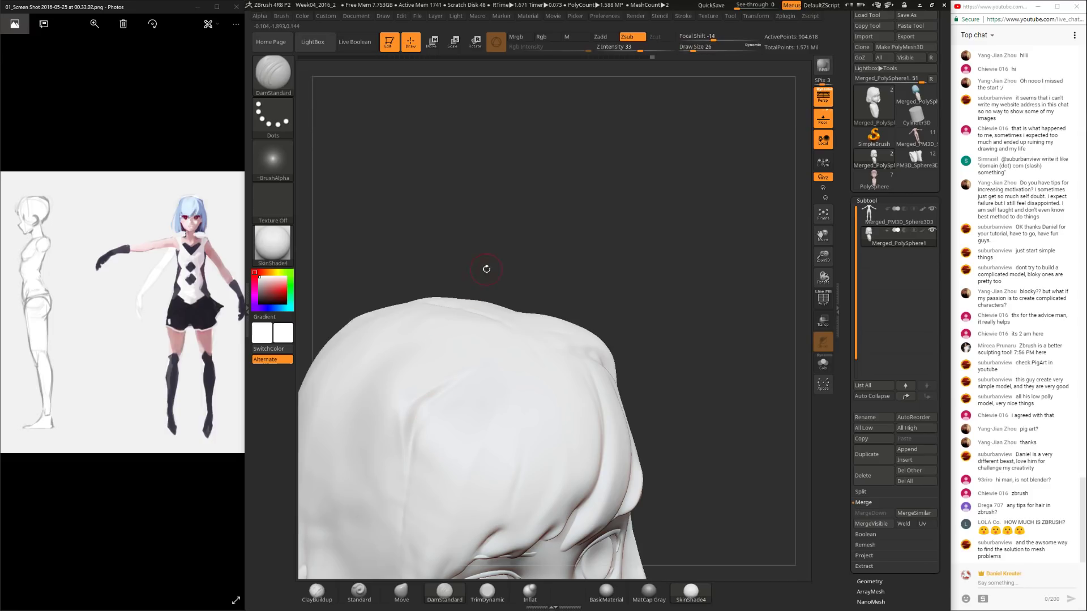
right_click_drag(480, 273, 500, 305, "alt")
left_click_drag(415, 407, 411, 425)
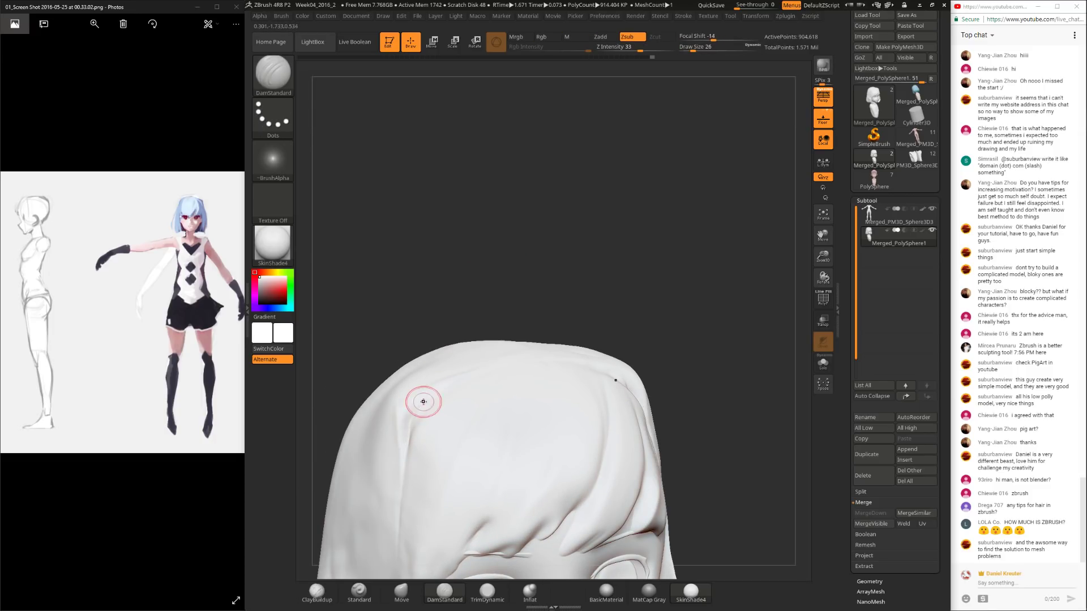
Step: Rework the curved top of the bangs crease, undo the last stroke and smooth the hair around it
key("ctrl")
mouse_move(473, 371)
right_mouse_down()
mouse_move(584, 306)
mouse_move(417, 424)
mouse_move(416, 406)
right_mouse_up()
left_click_drag(415, 406, 418, 415)
left_click_drag(451, 376, 421, 411)
key("ctrl+z")
right_click_drag(458, 376, 463, 439)
left_click_drag(447, 420, 437, 425, "shift")
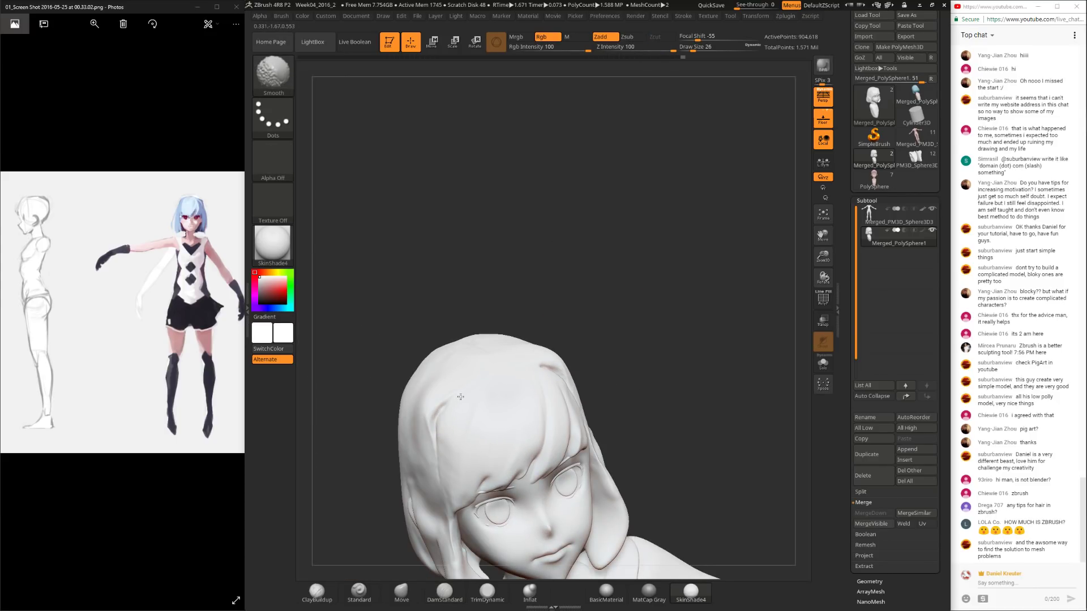
left_click_drag(458, 399, 443, 412, "shift")
Step: Flatten the hair next to the bangs crease with TrimDynamic and smooth the transition toward the crown
mouse_move(500, 279)
left_mouse_down()
mouse_move(572, 309)
mouse_move(583, 234)
mouse_move(425, 352)
left_mouse_up()
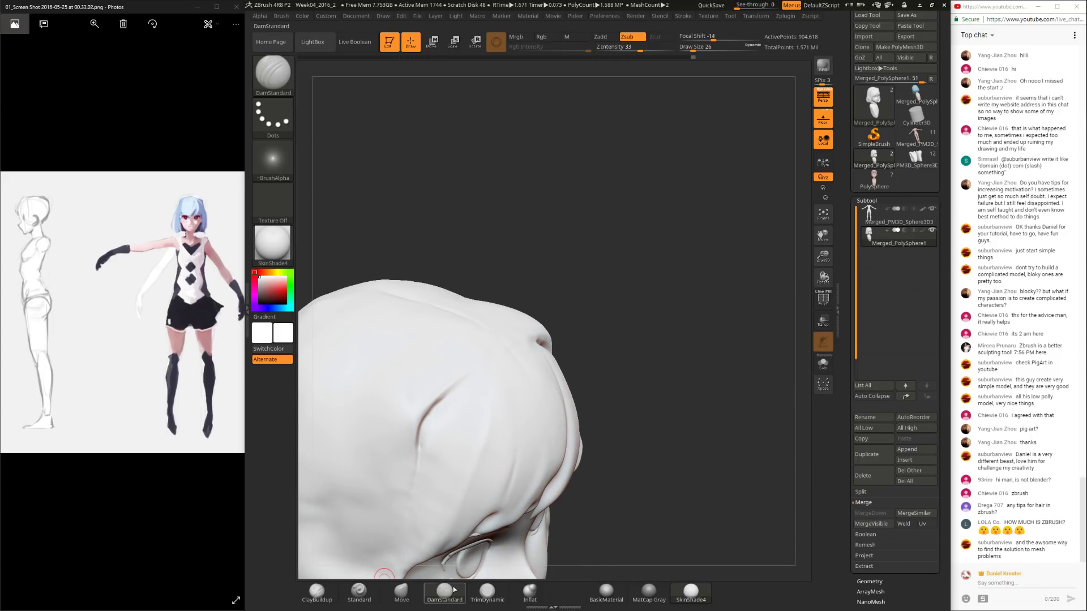
left_click_drag(624, 329, 564, 300)
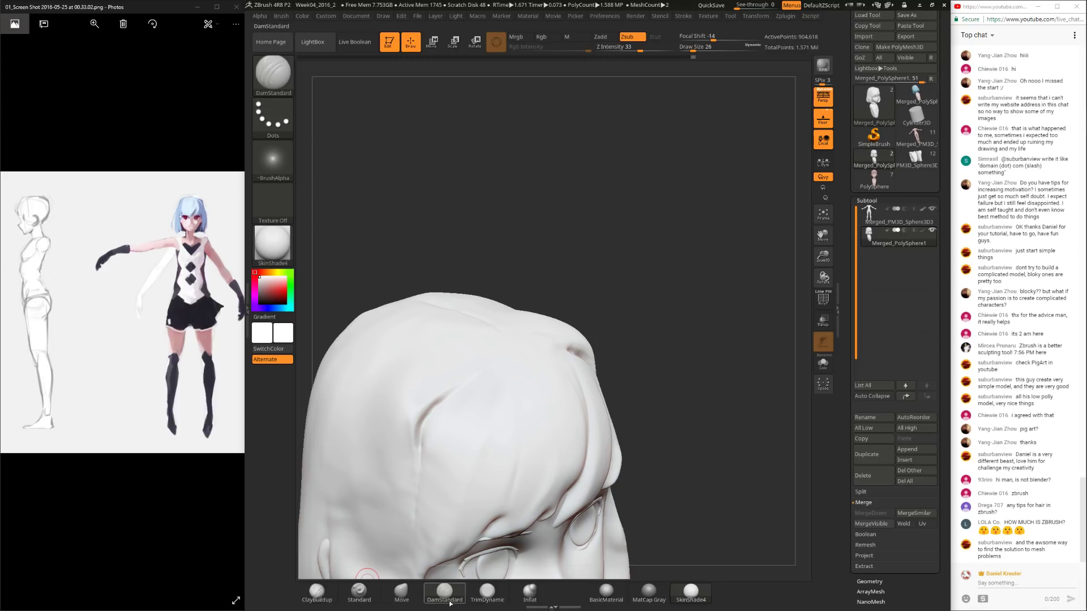
left_click(487, 592)
left_click_drag(583, 340, 593, 330)
mouse_move(427, 412)
left_mouse_down()
mouse_move(445, 398)
mouse_move(421, 433)
mouse_move(452, 387)
mouse_move(427, 418)
mouse_move(434, 412)
left_mouse_up()
left_click_drag(548, 292, 462, 397)
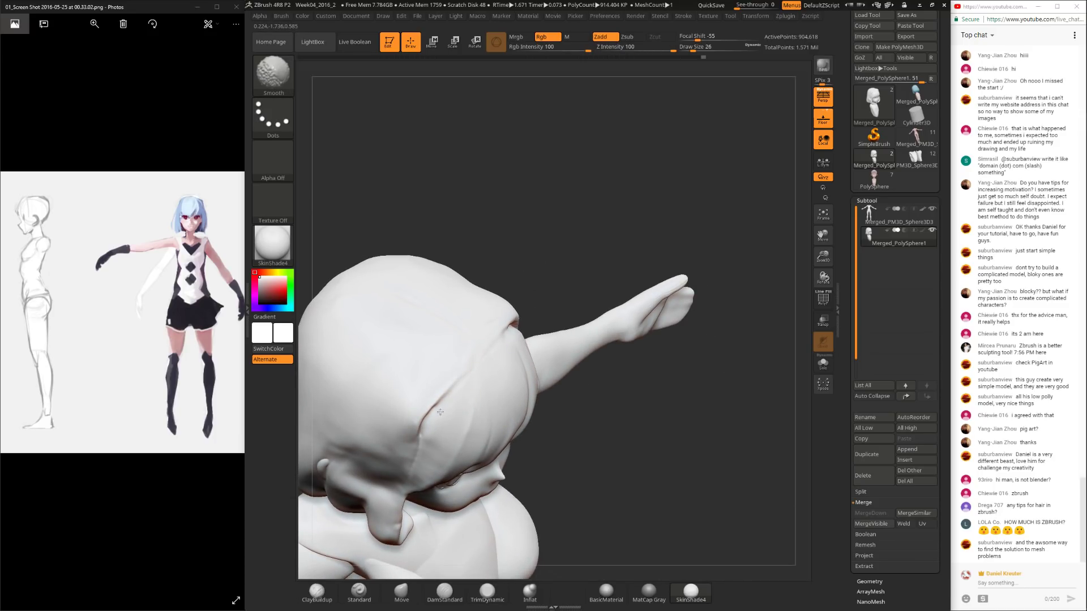
left_click_drag(594, 400, 438, 393)
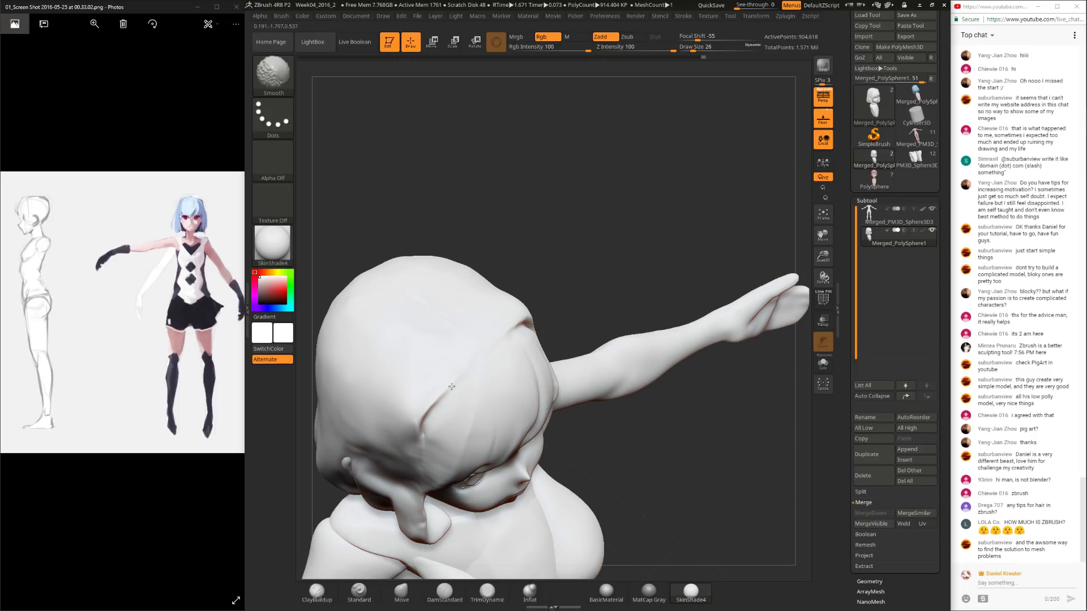
mouse_move(643, 230)
left_mouse_down()
mouse_move(566, 237)
mouse_move(588, 226)
mouse_move(577, 189)
mouse_move(508, 215)
mouse_move(545, 254)
mouse_move(515, 364)
left_mouse_up()
mouse_move(580, 249)
left_mouse_down()
mouse_move(654, 299)
mouse_move(509, 359)
left_mouse_up()
Step: Flatten the larger planes on the side of the hair with TrimDynamic at draw size 102
key("ctrl")
key("space")
mouse_move(651, 237)
left_mouse_down()
mouse_move(677, 252)
mouse_move(473, 384)
left_mouse_up()
left_click_drag(651, 255, 496, 361)
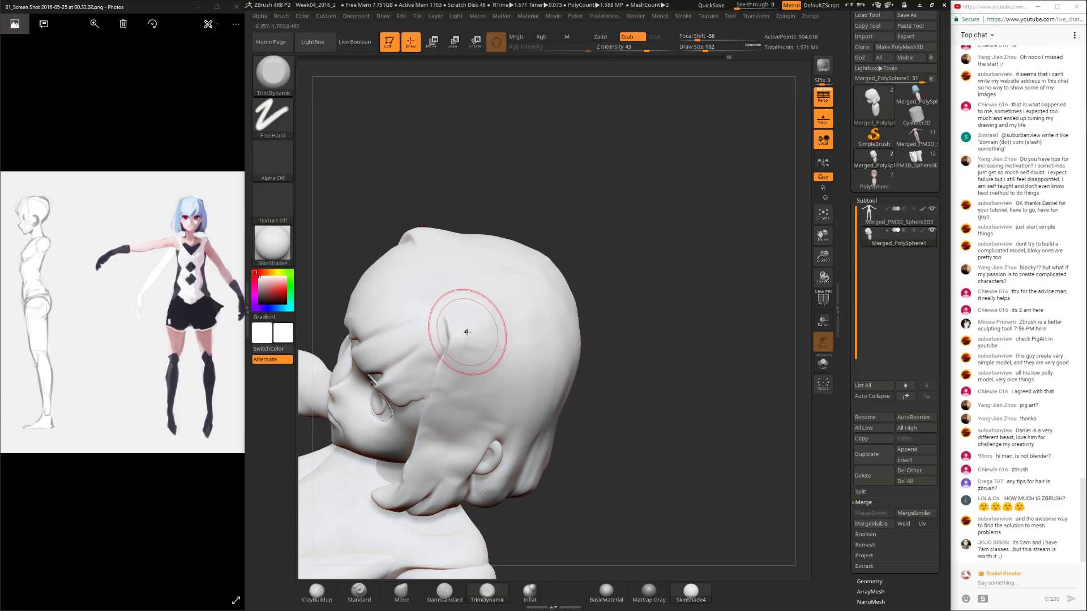
left_click_drag(463, 407, 465, 399)
mouse_move(592, 379)
left_mouse_down()
mouse_move(670, 368)
mouse_move(668, 377)
left_mouse_up()
Step: Add volume to the side hair in front of the ear with ClayBuildup at draw size 45 and smooth it
key("1")
left_click_drag(585, 366, 510, 396)
right_click(485, 447)
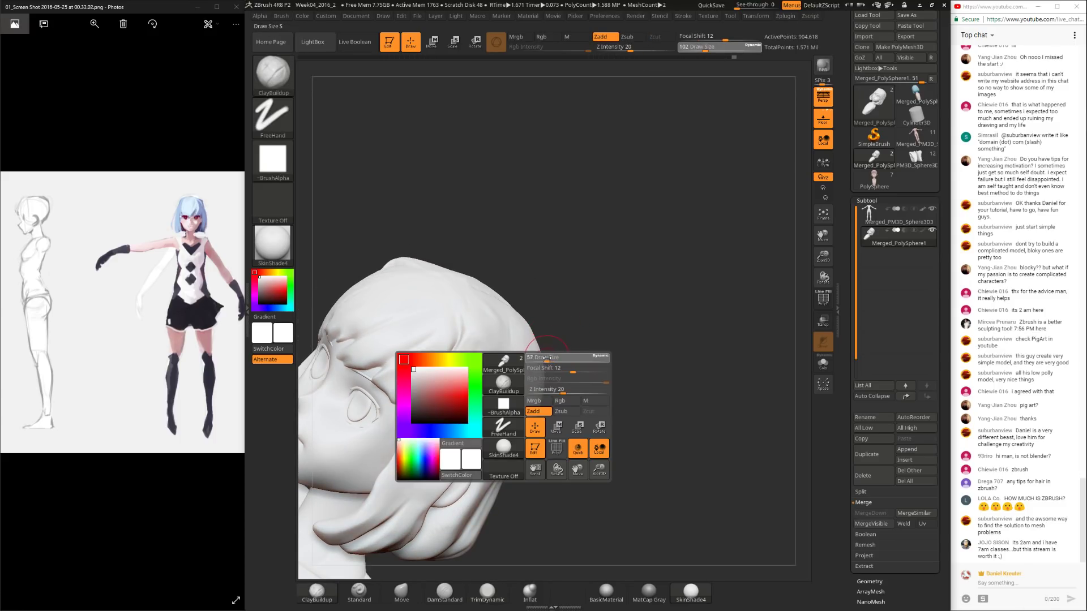
left_click_drag(558, 425, 538, 425)
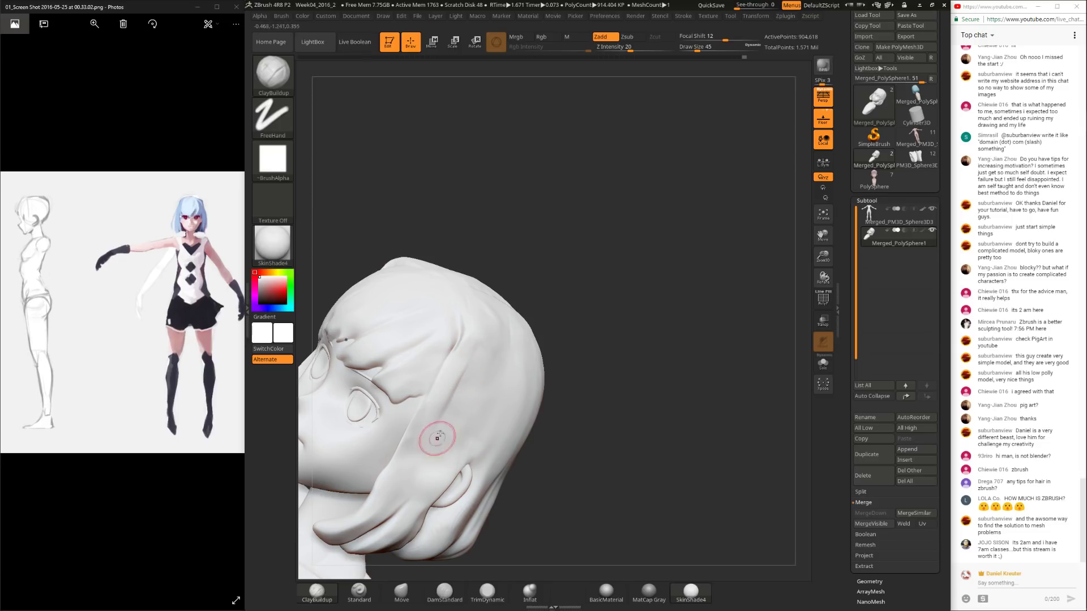
key("shift")
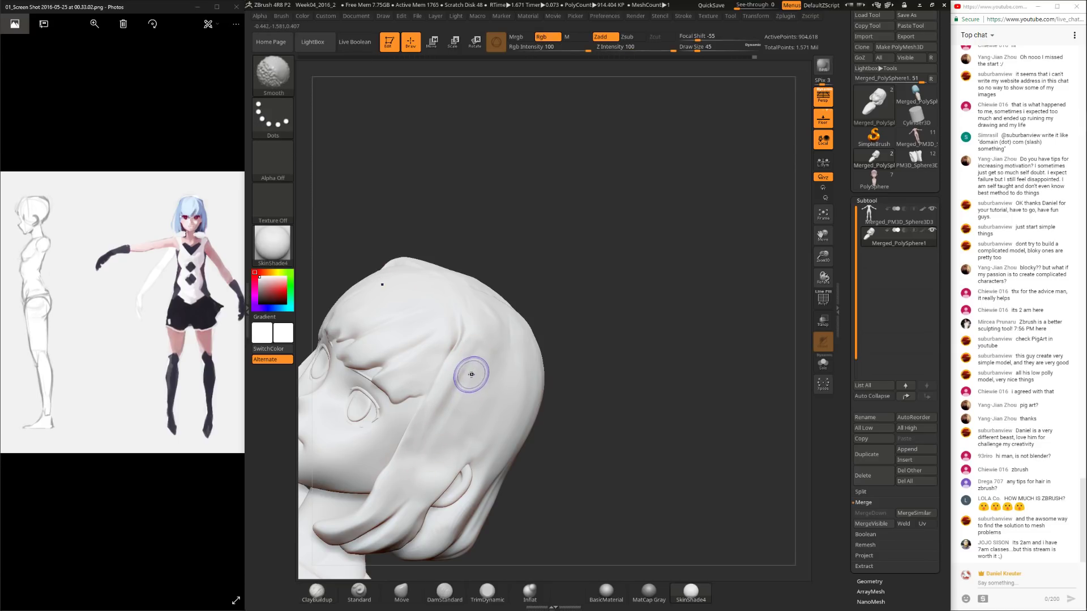
mouse_move(454, 396)
left_mouse_down()
mouse_move(567, 350)
mouse_move(481, 493)
left_mouse_up()
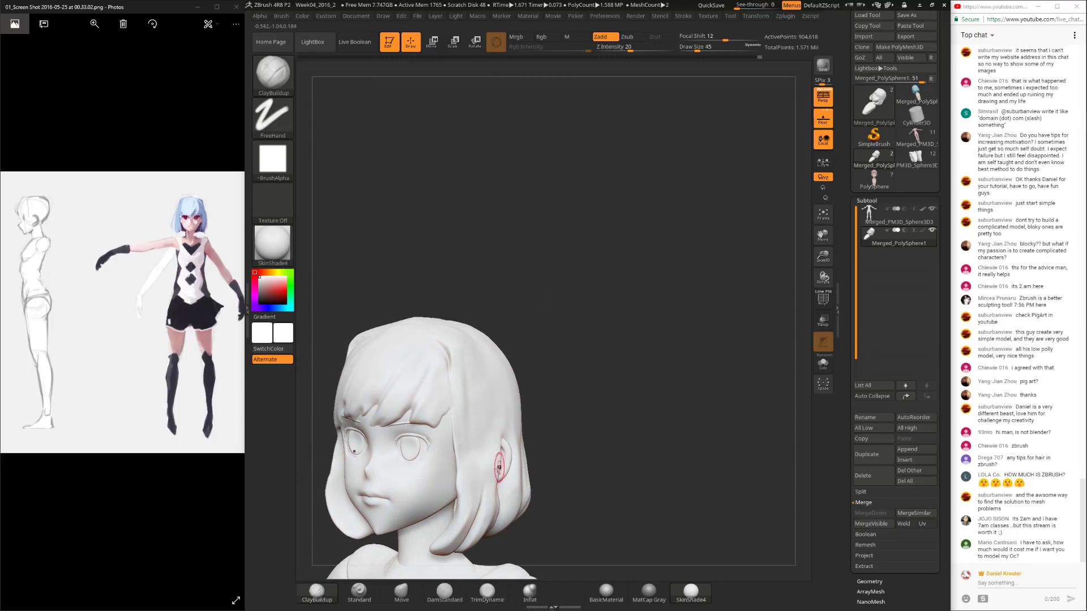
Step: Thicken the side hair strand beside the face with the Inflat brush
mouse_move(476, 242)
left_mouse_down()
mouse_move(559, 352)
mouse_move(565, 383)
mouse_move(546, 325)
mouse_move(561, 342)
mouse_move(573, 396)
mouse_move(537, 422)
left_mouse_up()
key("ctrl")
key("shift")
left_click(529, 592)
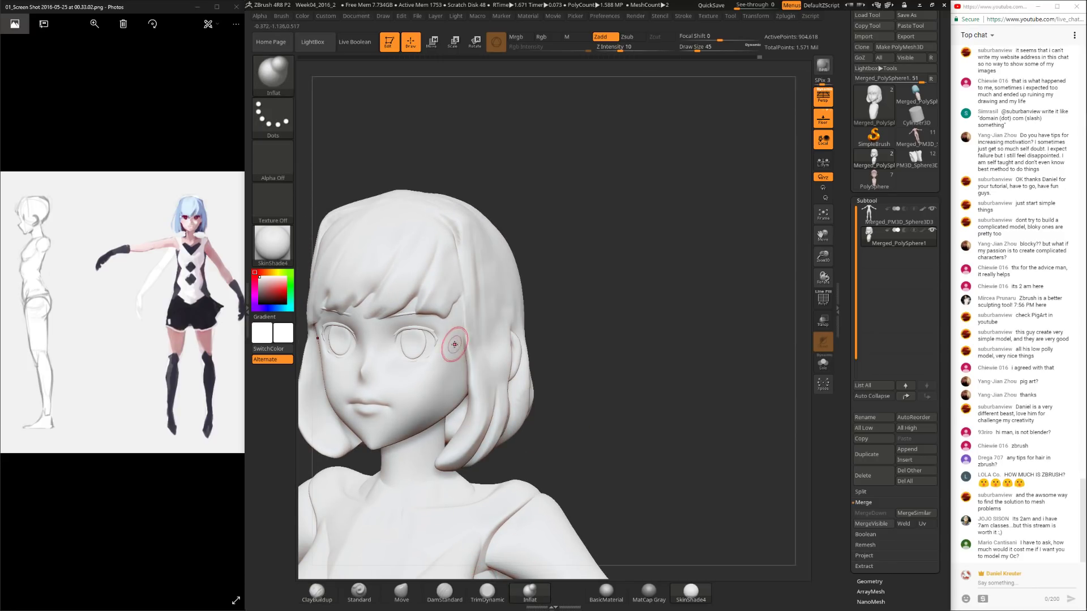
left_click_drag(469, 325, 476, 370)
left_click_drag(541, 260, 474, 314)
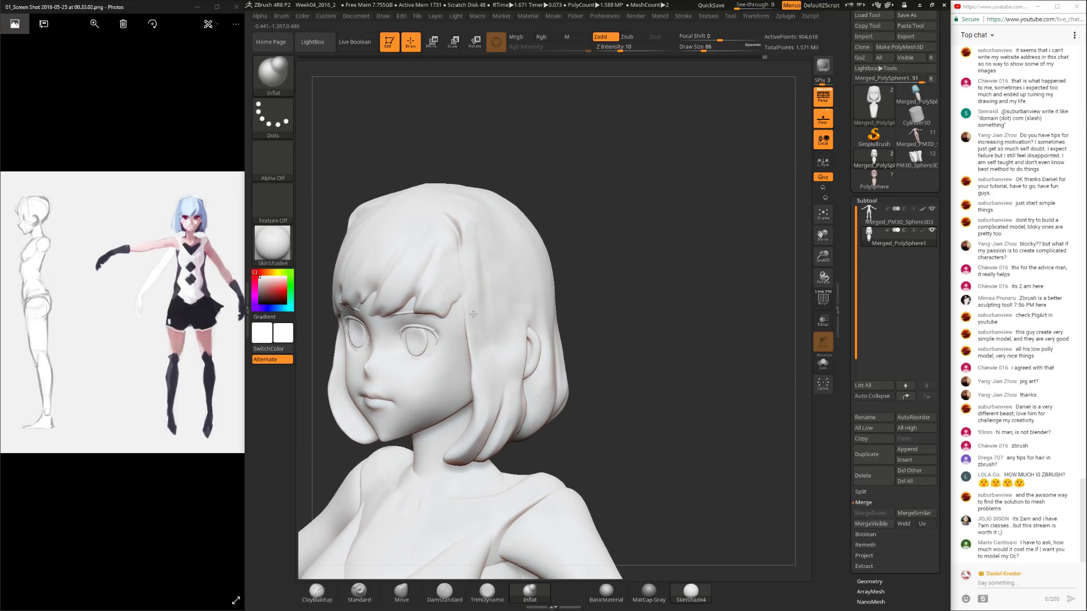
Step: Adjust the front edge of the side hair strand along the cheek with the Move brush at draw size 49
left_click(402, 593)
right_click_drag(498, 295, 435, 450, "ctrl")
key("space")
left_click_drag(484, 391, 477, 390)
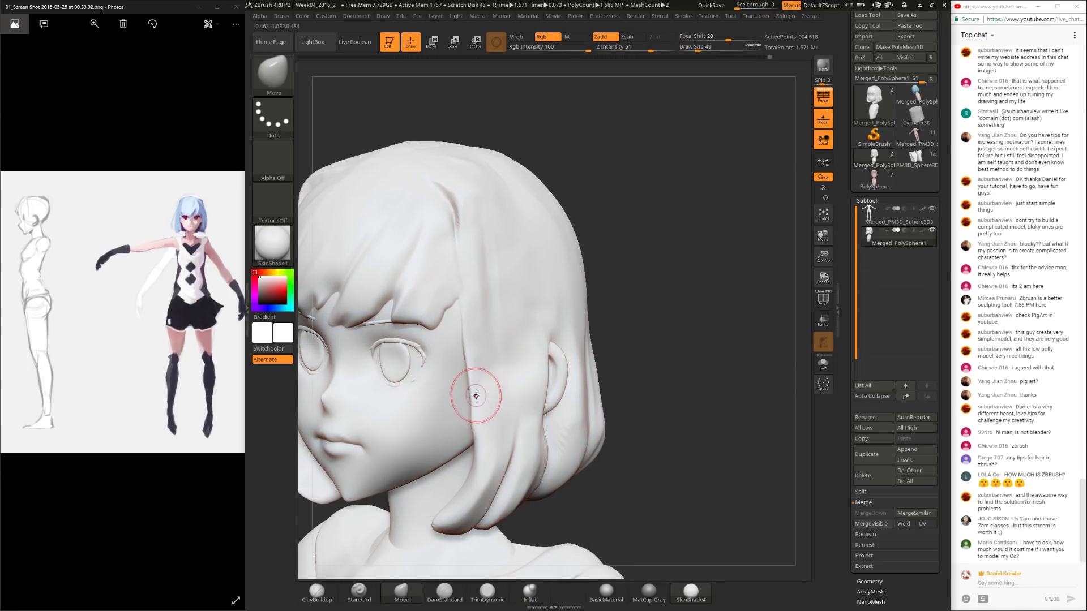
mouse_move(522, 288)
right_mouse_down()
mouse_move(606, 289)
mouse_move(576, 396)
mouse_move(572, 336)
mouse_move(587, 306)
mouse_move(595, 328)
mouse_move(352, 520)
right_mouse_up()
Step: Flatten the side strand's surface beside the face with TrimDynamic at draw size 96
left_click(487, 592)
key("space")
left_click_drag(514, 322, 521, 320)
mouse_move(527, 274)
right_mouse_down()
mouse_move(602, 258)
mouse_move(520, 312)
mouse_move(430, 452)
right_mouse_up()
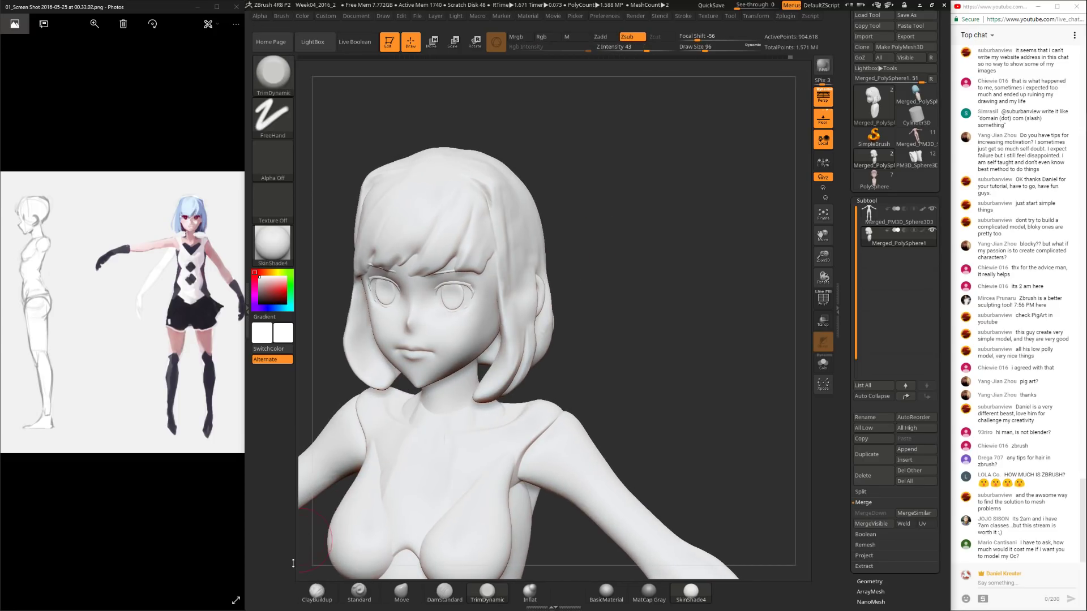
Step: Build up the side hair with ClayBuildup and flatten the added volume with TrimDynamic
left_click(317, 592)
mouse_move(364, 424)
right_mouse_down()
mouse_move(548, 274)
mouse_move(622, 314)
mouse_move(436, 449)
right_mouse_up()
left_click(487, 592)
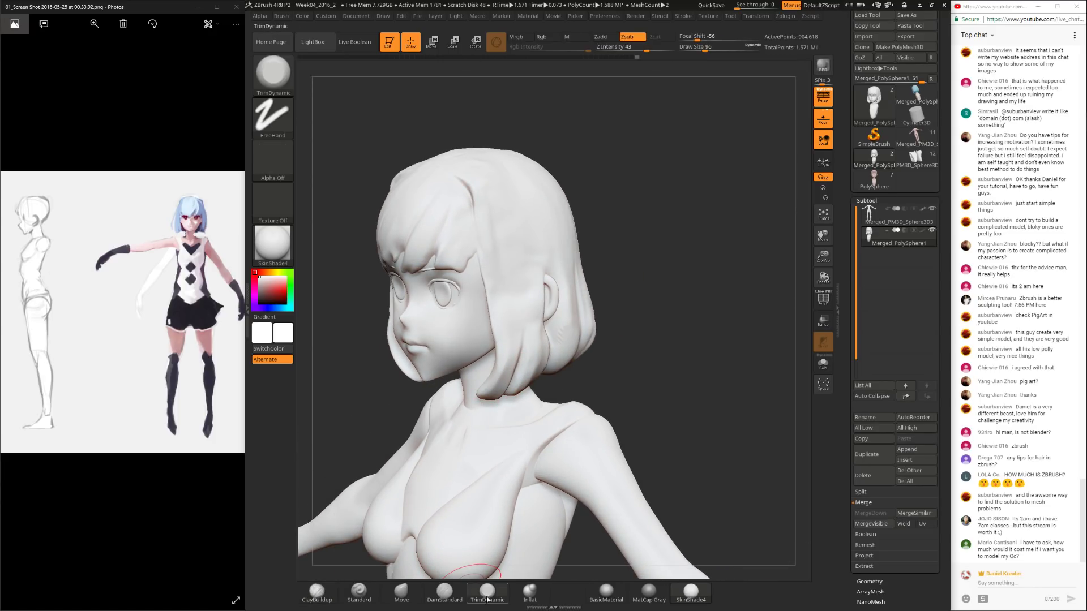
mouse_move(506, 305)
left_mouse_down()
mouse_move(513, 326)
mouse_move(522, 303)
mouse_move(541, 345)
left_mouse_up()
Step: Refine the hair planes around and behind the ear with TrimDynamic at draw size 76
mouse_move(696, 331)
right_mouse_down()
mouse_move(553, 354)
mouse_move(575, 340)
right_mouse_up()
key("space")
left_click_drag(545, 302, 532, 303)
right_click_drag(533, 303, 574, 333)
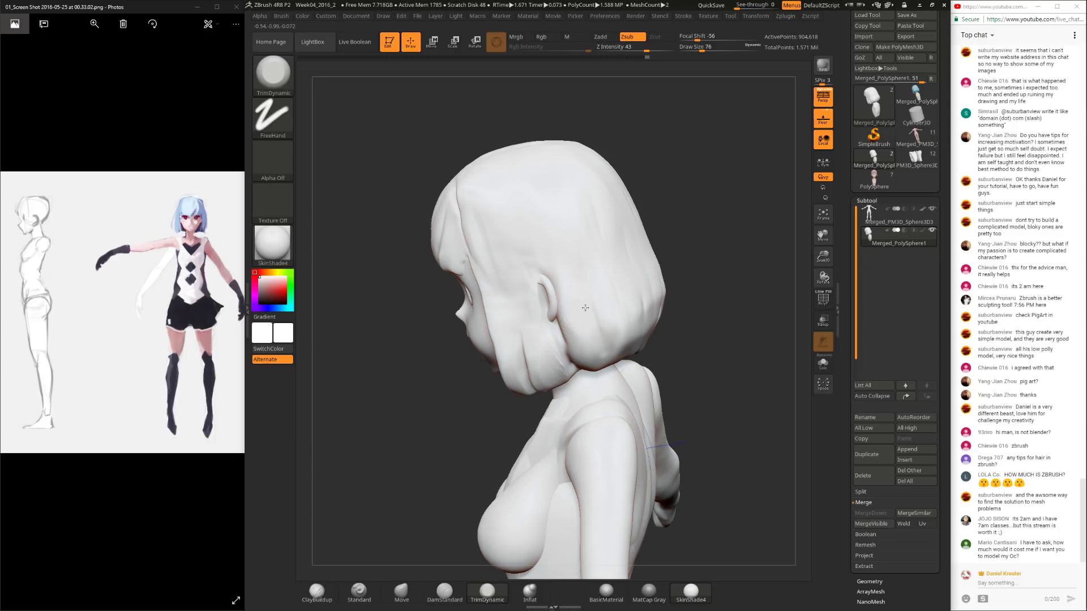
right_click_drag(660, 272, 675, 211)
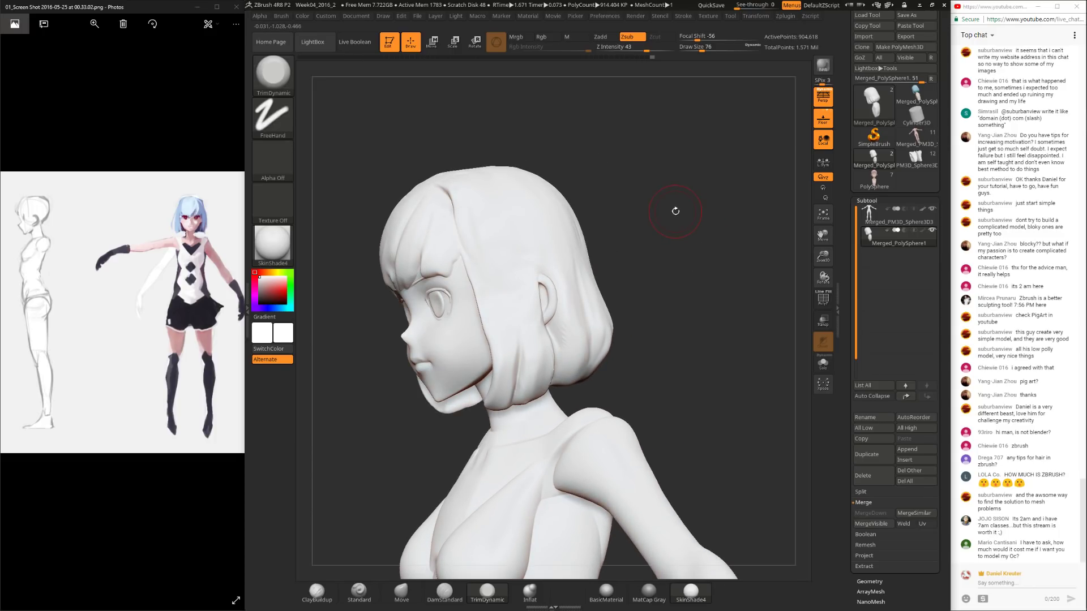
Step: Preview the painted colours on the head subtool against the full body and turn them off again
right_click_drag(702, 251, 696, 273)
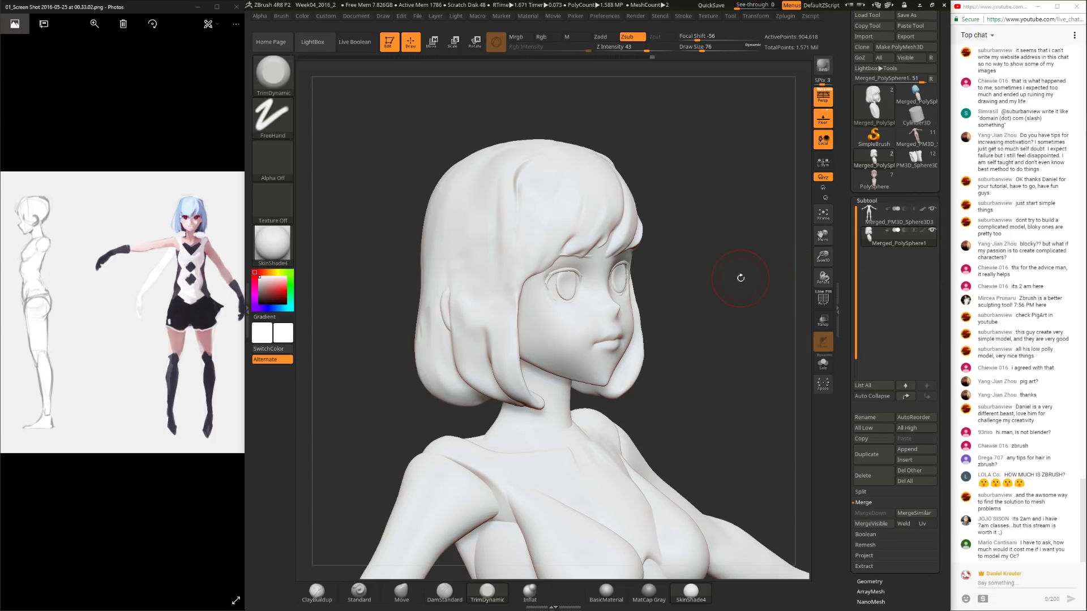
left_click_drag(657, 410, 726, 297)
key("f")
left_click(923, 232)
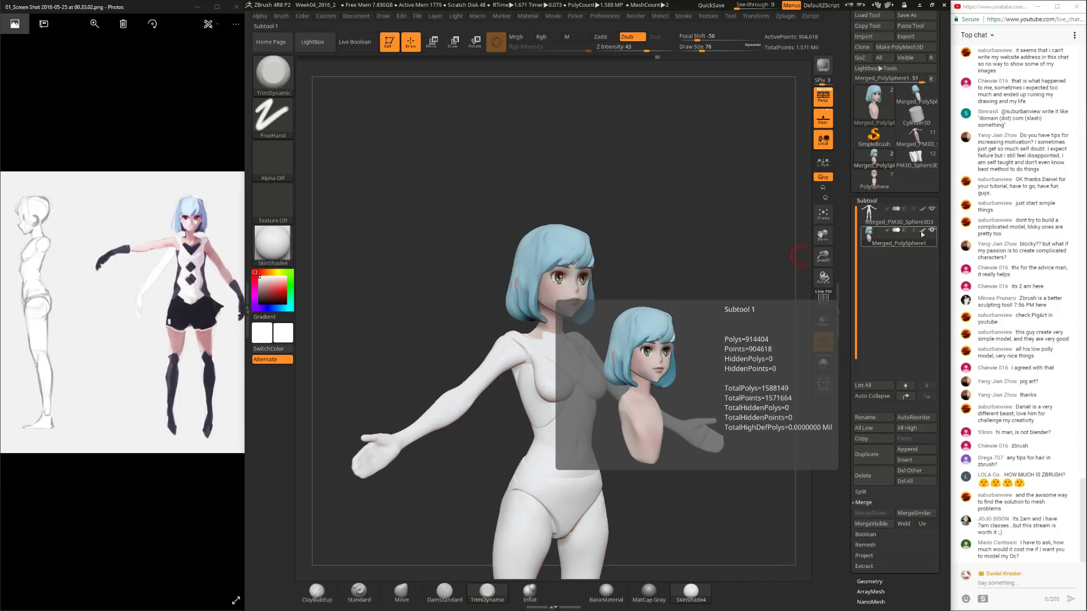
left_click(923, 231)
mouse_move(663, 272)
left_mouse_down()
mouse_move(663, 304)
mouse_move(672, 282)
mouse_move(651, 286)
mouse_move(666, 304)
mouse_move(663, 317)
mouse_move(658, 294)
mouse_move(660, 331)
mouse_move(560, 278)
left_mouse_up()
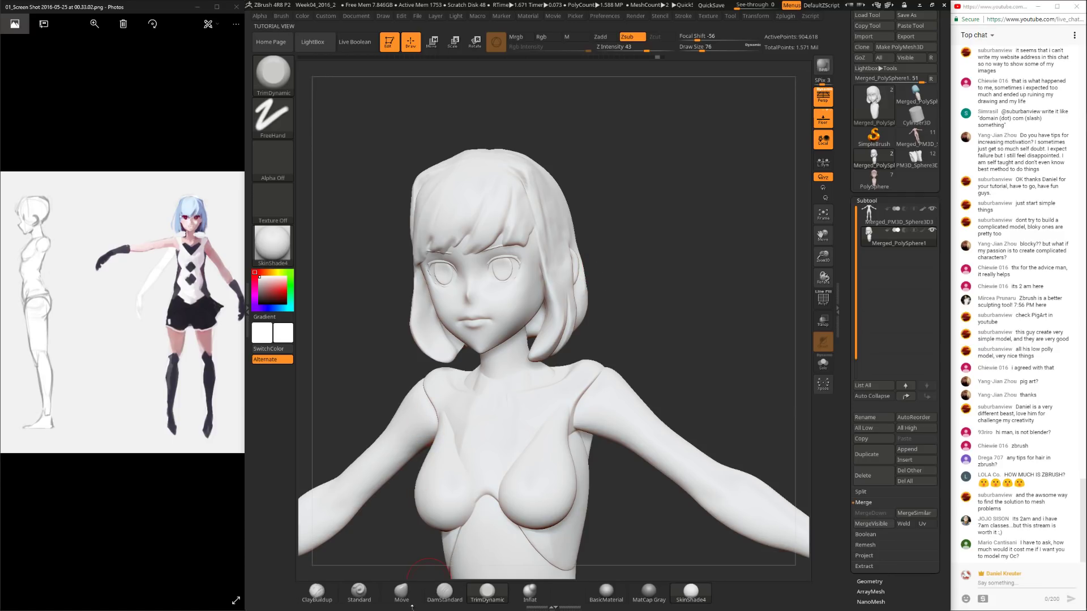
Step: Reshape the outer contour of the hair beside the face with the Move brush, starting at draw size 76
left_click(401, 592)
left_click_drag(386, 277, 396, 261)
key("space")
left_click(398, 263)
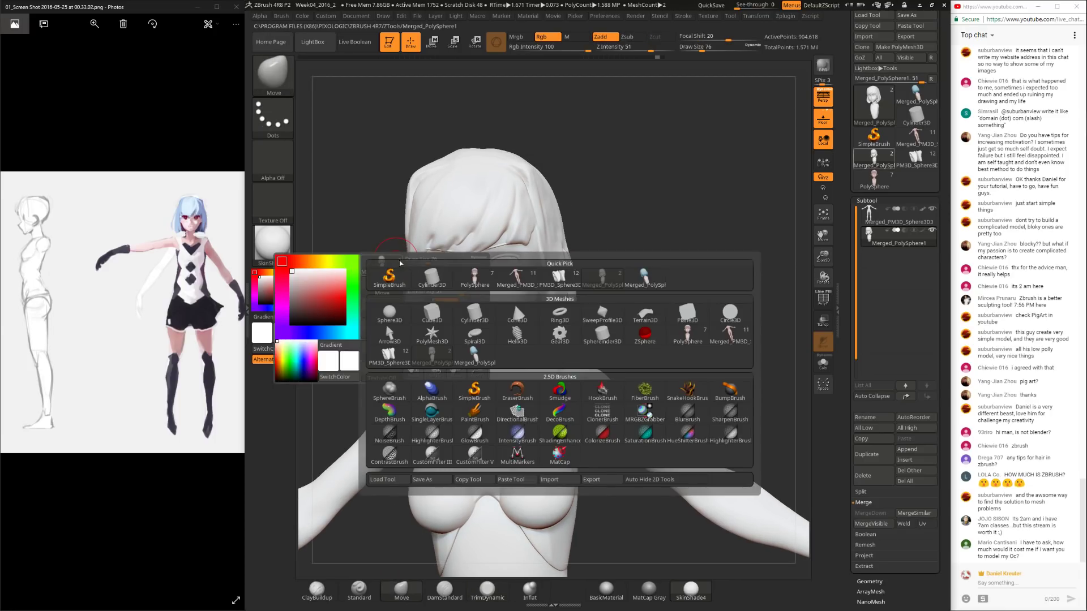
left_click_drag(357, 192, 340, 215)
left_click_drag(376, 248, 408, 237)
right_click_drag(504, 165, 507, 240)
key("space")
left_click_drag(508, 240, 512, 240)
Step: Build up the side hair around the temple with ClayBuildup at draw sizes 36 and 83, and save the project
mouse_move(563, 215)
right_mouse_down()
mouse_move(576, 201)
mouse_move(672, 175)
mouse_move(634, 187)
mouse_move(629, 203)
mouse_move(686, 155)
mouse_move(482, 318)
mouse_move(399, 464)
mouse_move(406, 457)
mouse_move(419, 510)
right_mouse_up()
key("1")
key("space")
left_click_drag(604, 248, 590, 247)
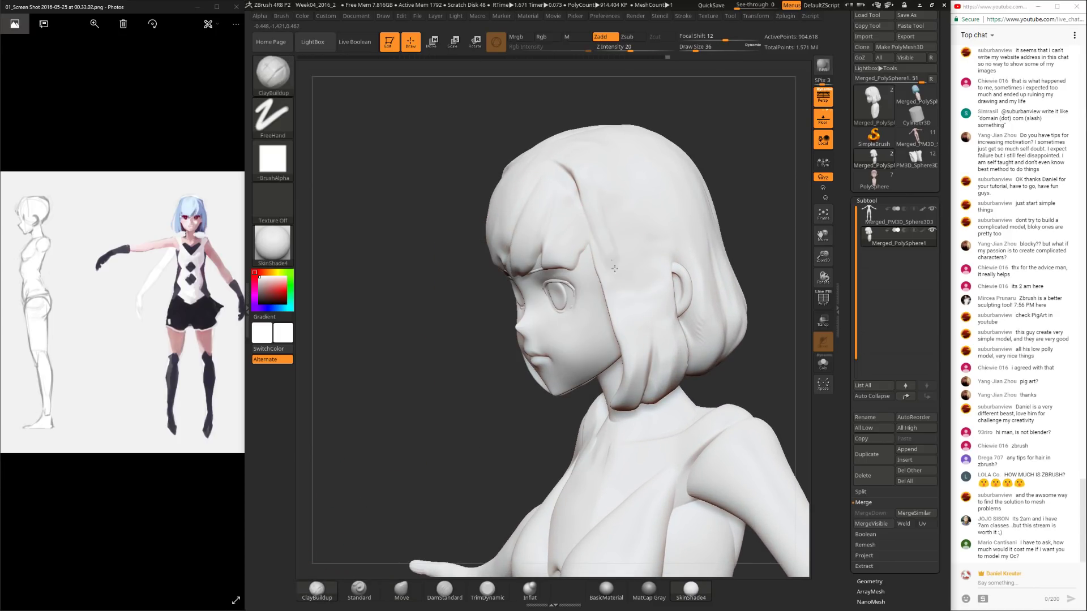
mouse_move(446, 458)
right_mouse_down()
mouse_move(682, 308)
mouse_move(617, 337)
mouse_move(561, 343)
right_mouse_up()
key("ctrl")
key("space")
left_click_drag(569, 292, 579, 291)
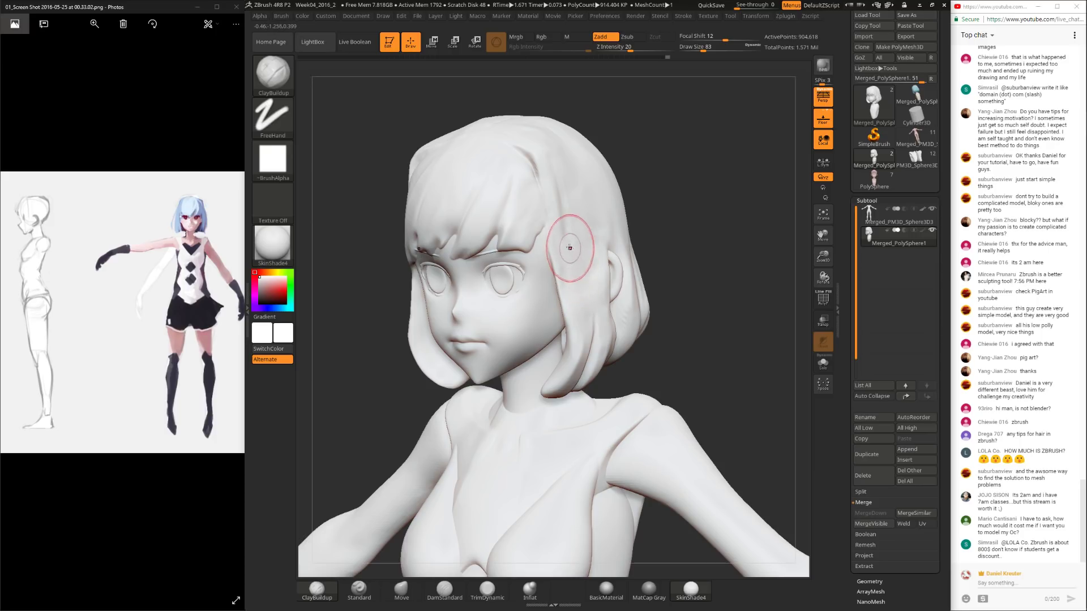
mouse_move(672, 228)
right_mouse_down()
mouse_move(689, 211)
mouse_move(609, 229)
mouse_move(678, 248)
mouse_move(646, 232)
mouse_move(666, 216)
mouse_move(689, 307)
mouse_move(720, 285)
mouse_move(707, 232)
right_mouse_up()
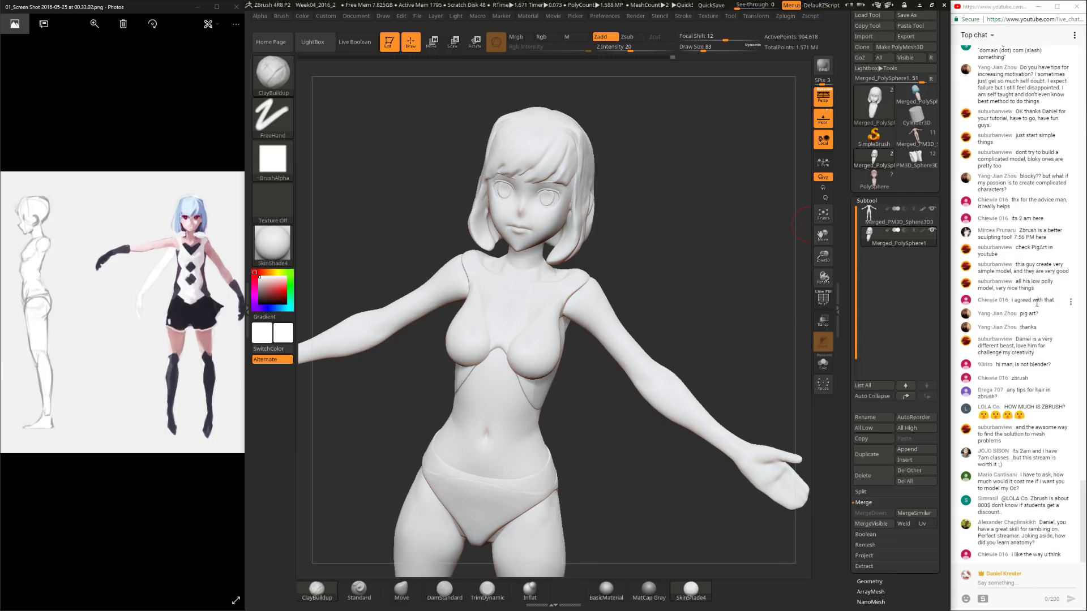
key("ctrl+s")
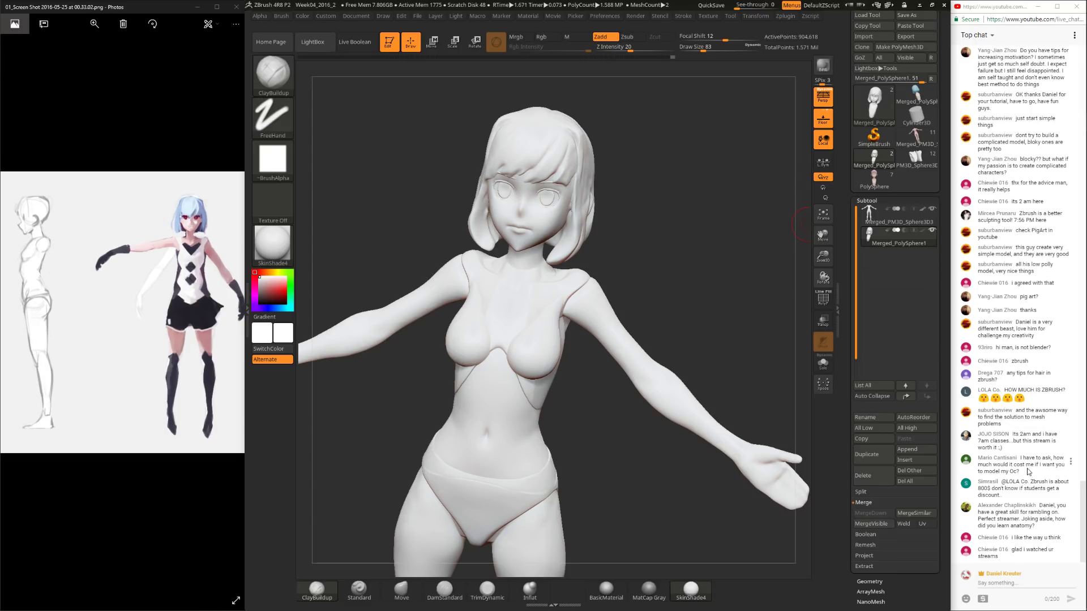
Step: Push the hair contour around the ear inward with the Move brush at draw size 175
mouse_move(639, 248)
left_mouse_down()
mouse_move(707, 285)
mouse_move(711, 262)
mouse_move(702, 305)
mouse_move(716, 286)
mouse_move(690, 287)
mouse_move(669, 339)
mouse_move(620, 350)
mouse_move(636, 325)
mouse_move(668, 328)
mouse_move(545, 348)
left_mouse_up()
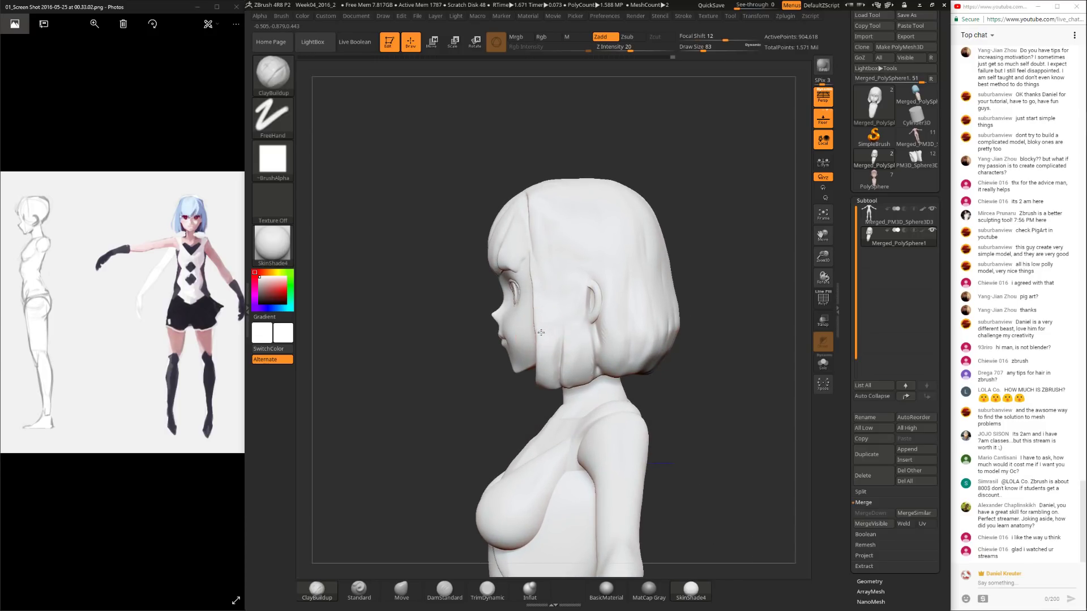
left_click_drag(397, 479, 417, 485)
left_click(401, 591)
mouse_move(473, 411)
left_mouse_down()
mouse_move(464, 410)
mouse_move(540, 346)
mouse_move(585, 332)
mouse_move(557, 327)
mouse_move(543, 339)
mouse_move(526, 315)
mouse_move(566, 283)
left_mouse_up()
key("space")
key("space")
left_click_drag(510, 317, 567, 317)
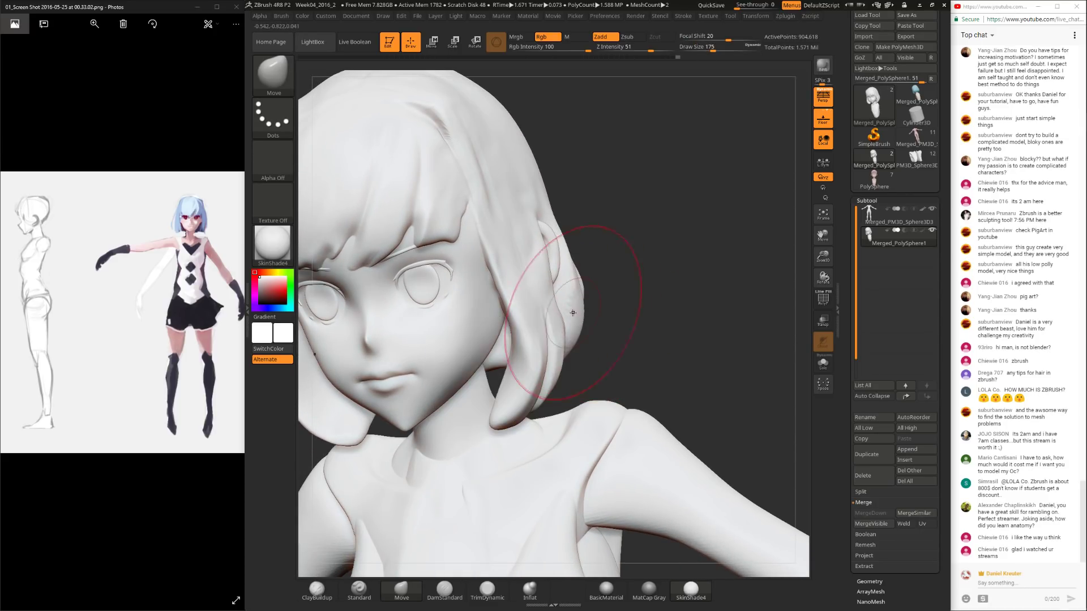
left_click_drag(566, 238, 677, 289)
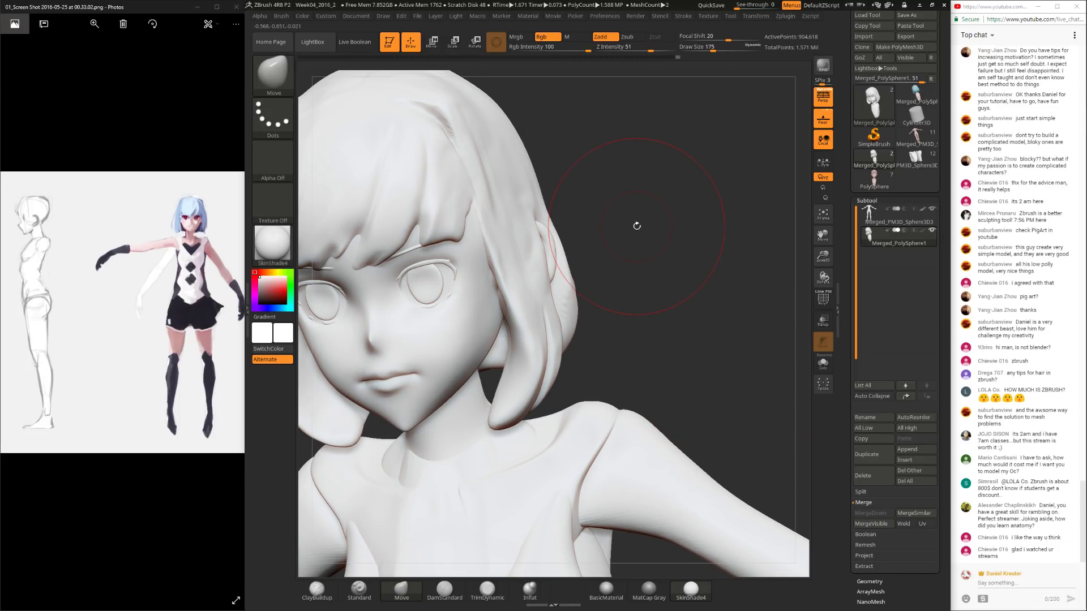
left_click_drag(645, 337, 670, 290, "alt")
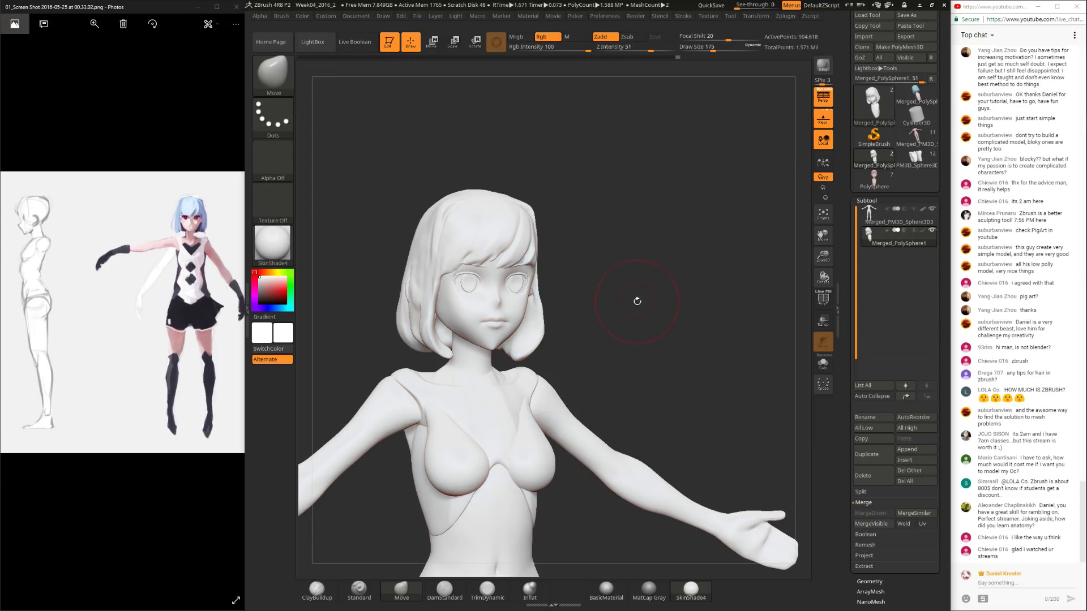
left_click_drag(643, 310, 621, 311)
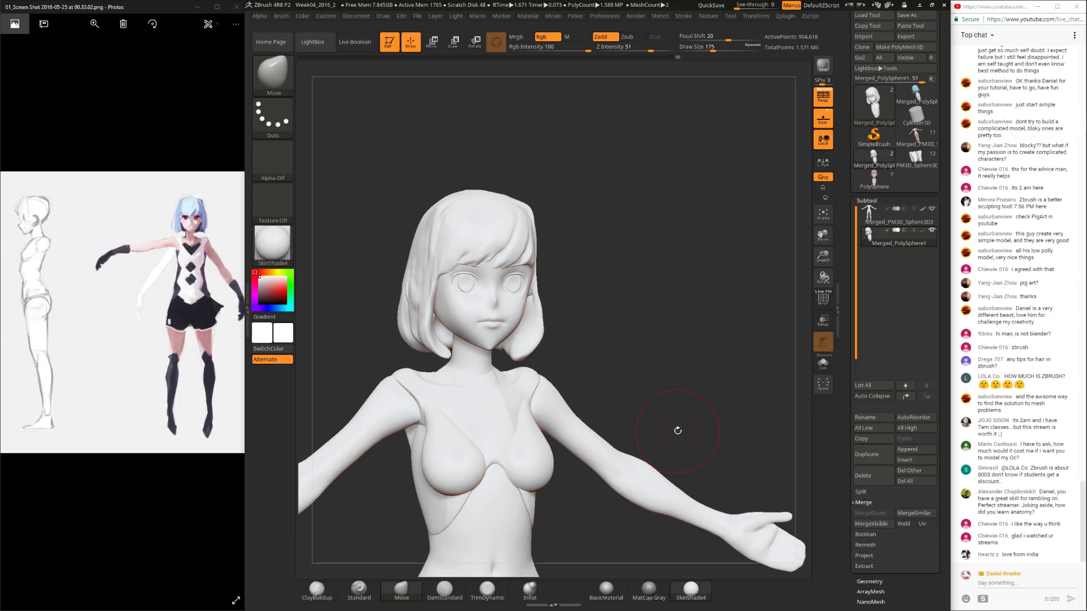
mouse_move(672, 380)
left_mouse_down()
mouse_move(655, 315)
mouse_move(668, 340)
left_mouse_up()
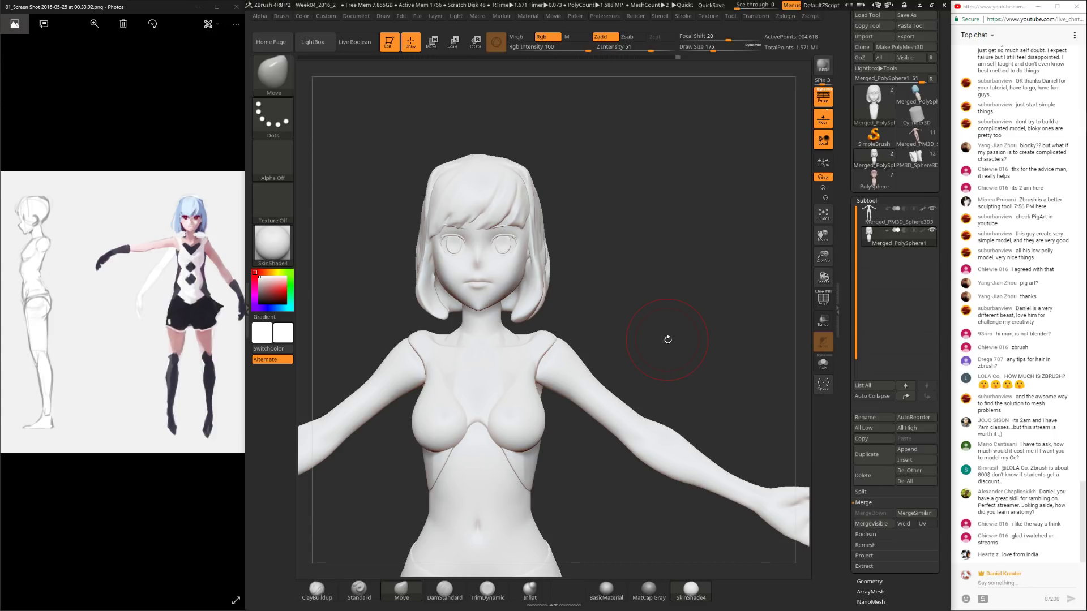
Step: Flatten the side hair surface near the ear with TrimDynamic at draw size 102
left_click(487, 589)
left_click_drag(722, 236, 675, 300)
key("space")
left_click_drag(503, 209, 499, 200)
mouse_move(764, 237)
left_mouse_down()
mouse_move(688, 266)
mouse_move(671, 258)
mouse_move(685, 272)
mouse_move(612, 356)
left_mouse_up()
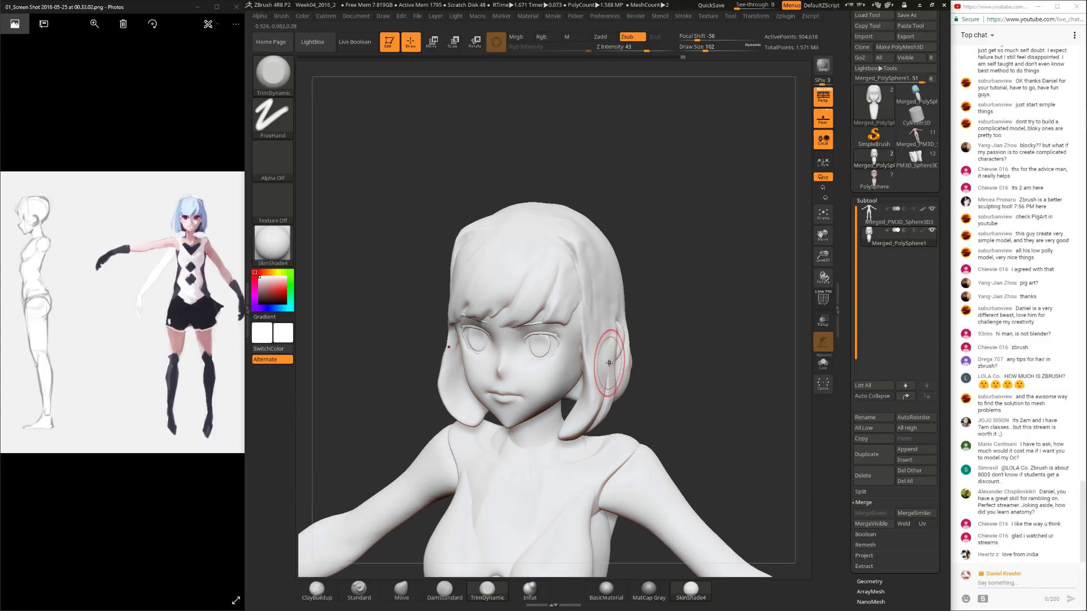
Step: Adjust the side hair strand in front of the ear with the Move brush at draw size 102
key("b")
key("m")
key("v")
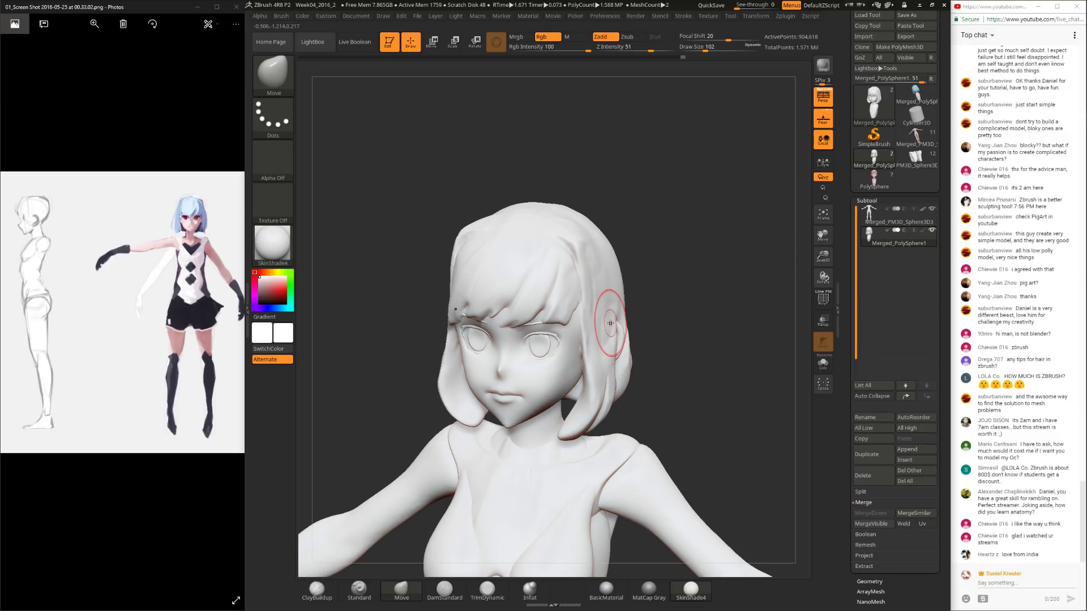
mouse_move(667, 322)
left_mouse_down()
mouse_move(683, 328)
mouse_move(596, 313)
mouse_move(655, 260)
mouse_move(510, 408)
mouse_move(449, 552)
left_mouse_up()
key("ctrl")
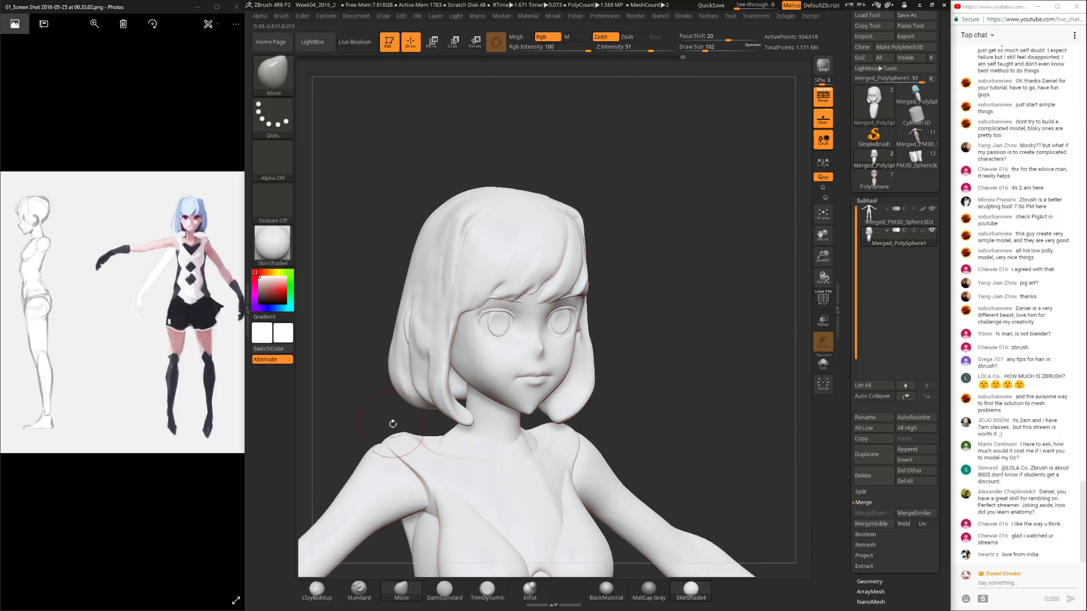
Step: Trim the side hair strand beside the cheek with TrimDynamic at draw size 70
left_click(471, 599)
key("space")
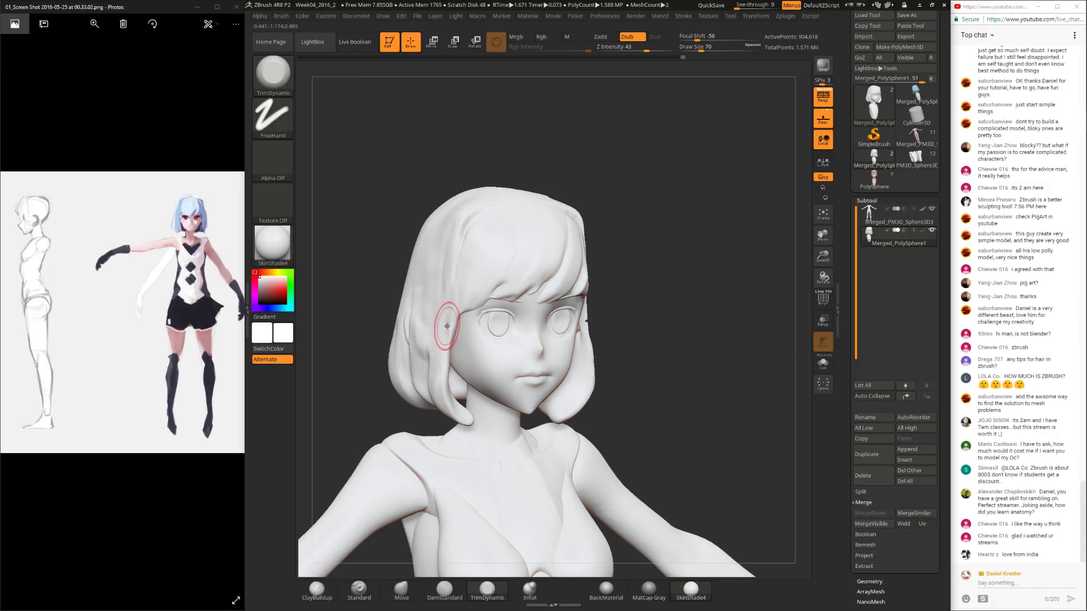
mouse_move(442, 361)
left_mouse_down()
mouse_move(453, 325)
mouse_move(441, 368)
left_mouse_up()
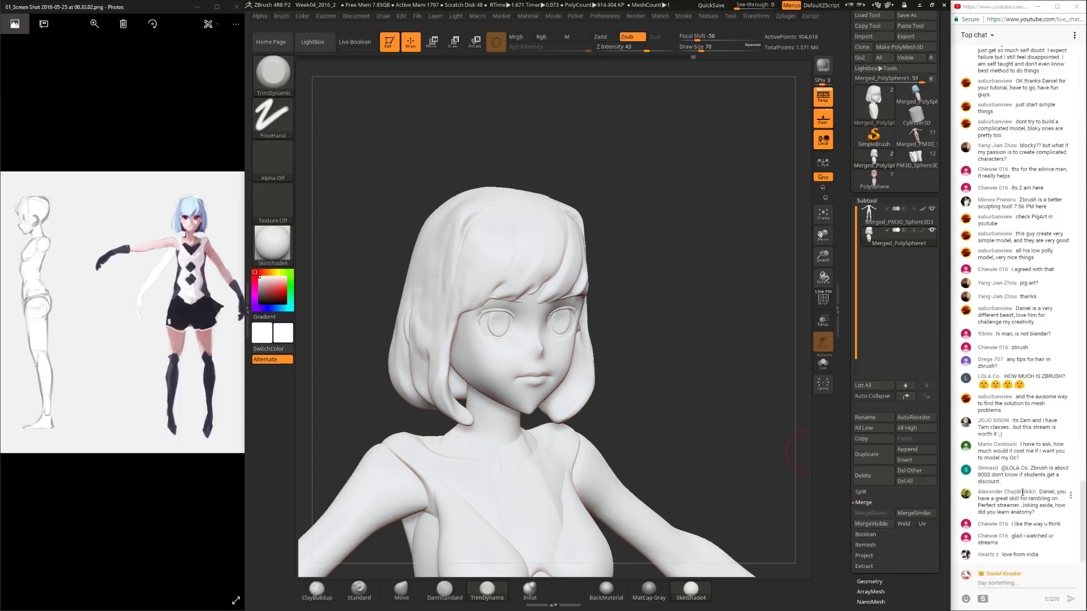
mouse_move(677, 313)
left_mouse_down()
mouse_move(695, 367)
mouse_move(801, 481)
left_mouse_up()
mouse_move(659, 412)
left_mouse_down()
mouse_move(663, 439)
mouse_move(618, 482)
mouse_move(628, 453)
mouse_move(653, 508)
mouse_move(643, 417)
mouse_move(660, 477)
mouse_move(555, 417)
left_mouse_up()
Step: Select the body subtool and adjust the outer hip and thigh contour with a large Move brush at draw size 366
left_click(401, 592)
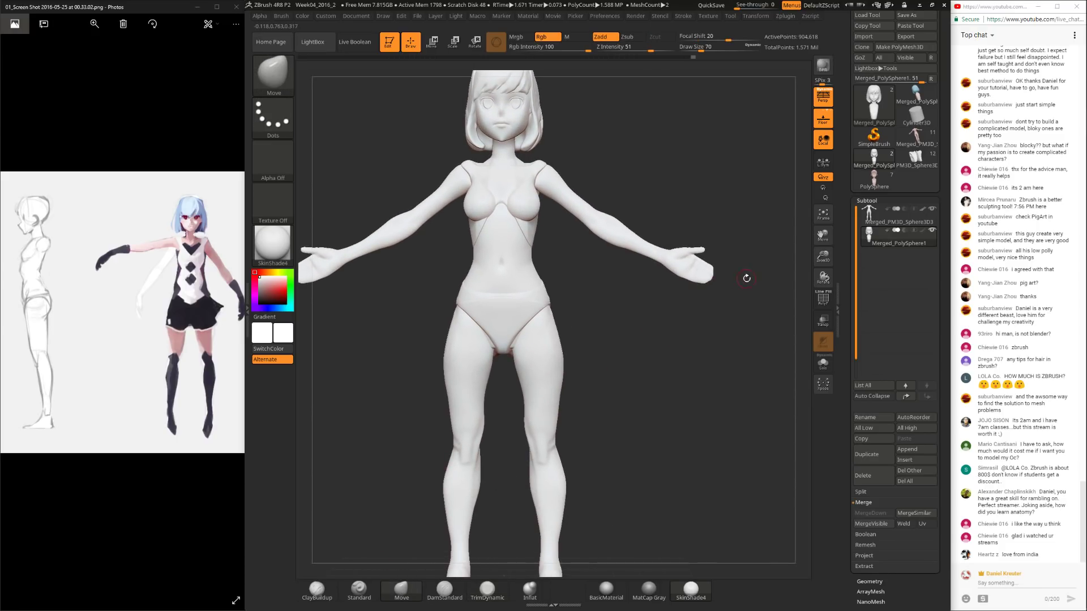
left_click(873, 215)
key("space")
left_click(600, 385)
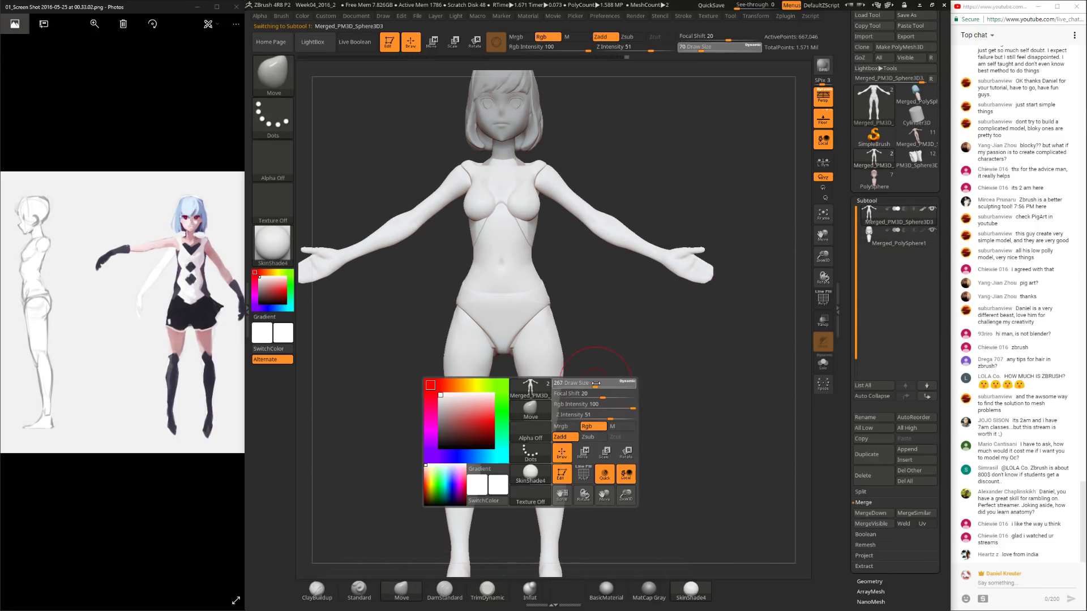
left_click_drag(575, 362, 679, 211)
left_click_drag(684, 253, 701, 227)
left_click_drag(673, 266, 661, 376, "alt")
left_click(883, 236)
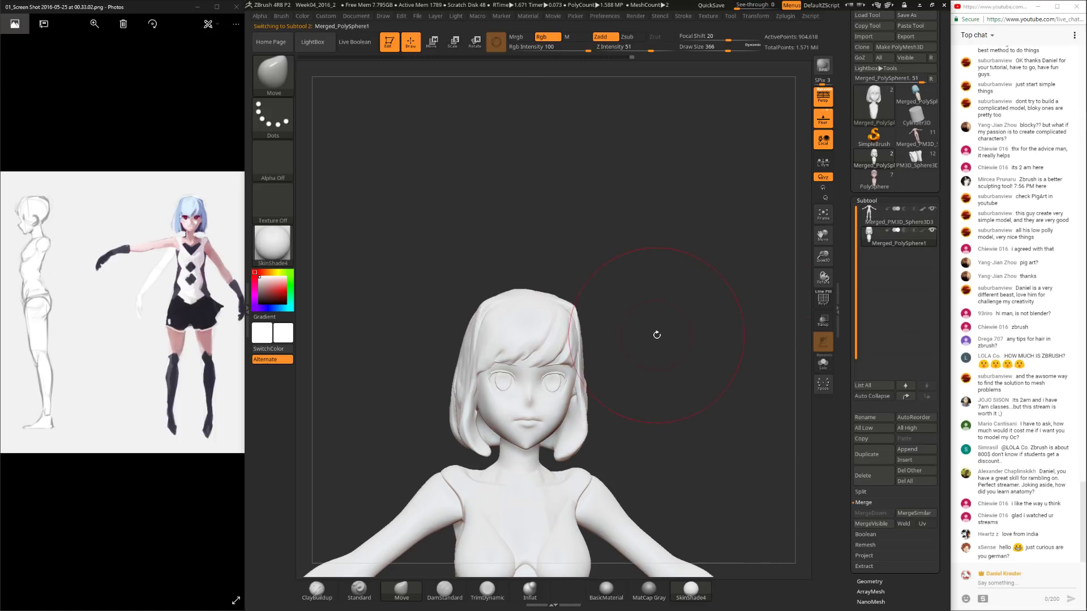
left_click_drag(698, 345, 684, 226)
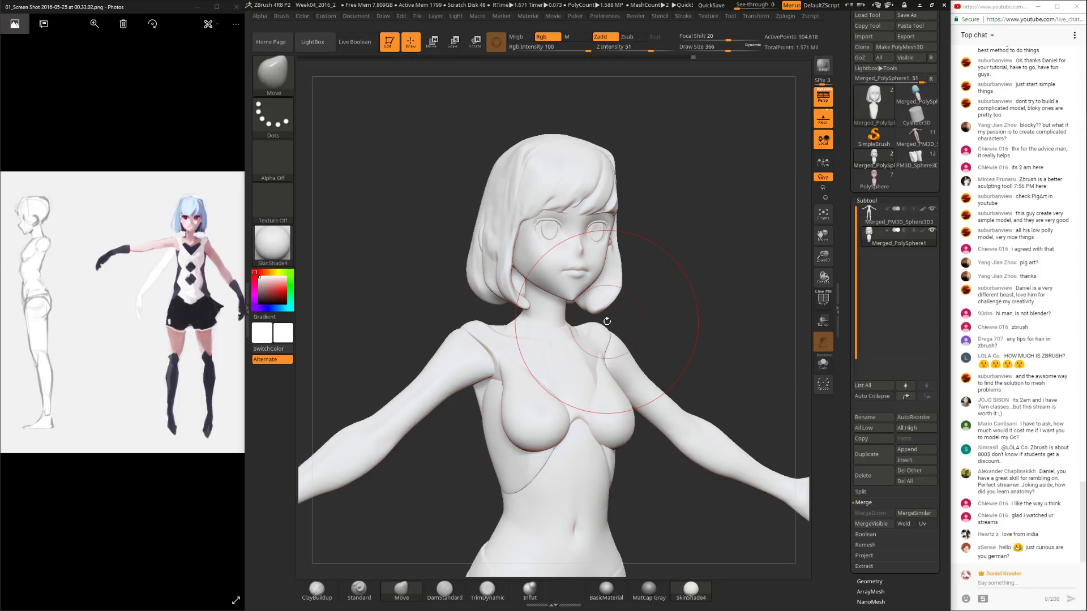
mouse_move(651, 219)
left_mouse_down("alt")
mouse_move(650, 279)
mouse_move(667, 199)
mouse_move(664, 260)
mouse_move(668, 212)
left_mouse_up("alt")
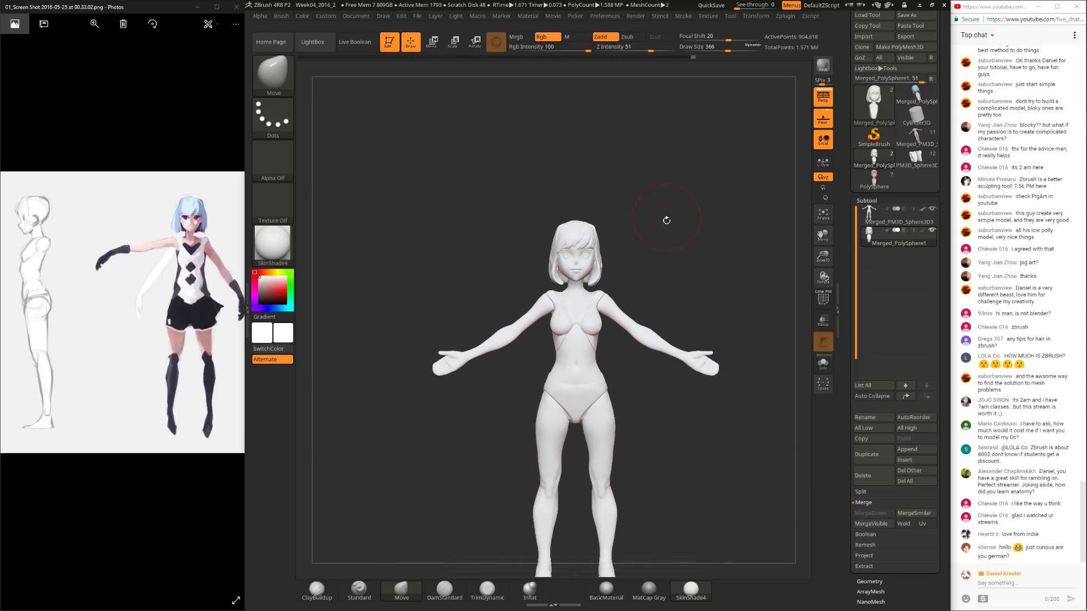
Step: Select the body subtool and rebuild its mesh with DynaMesh
left_click(867, 219)
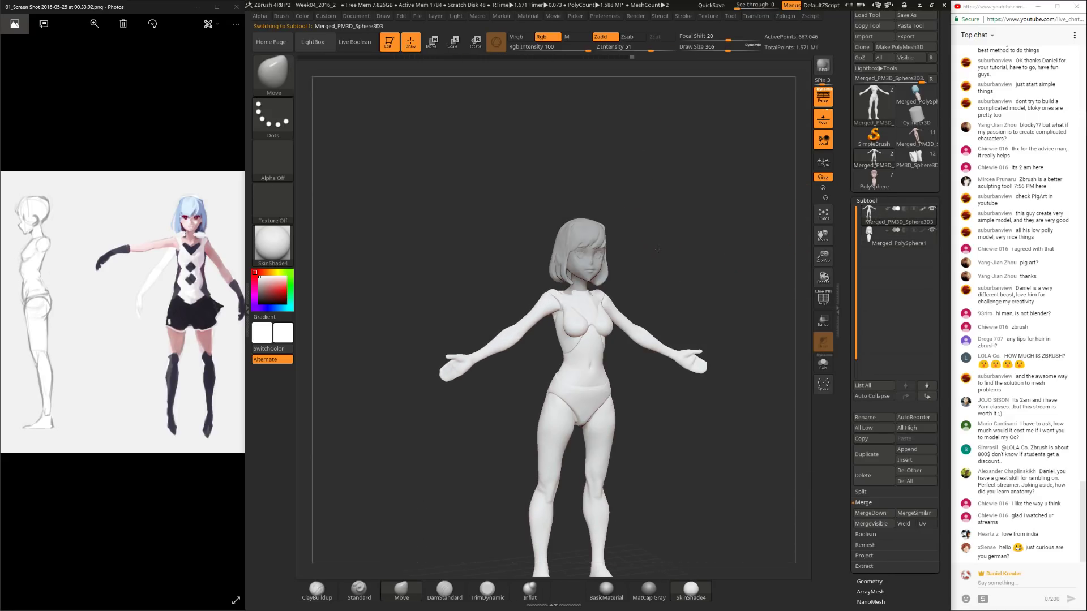
left_click_drag(684, 230, 642, 313, "alt")
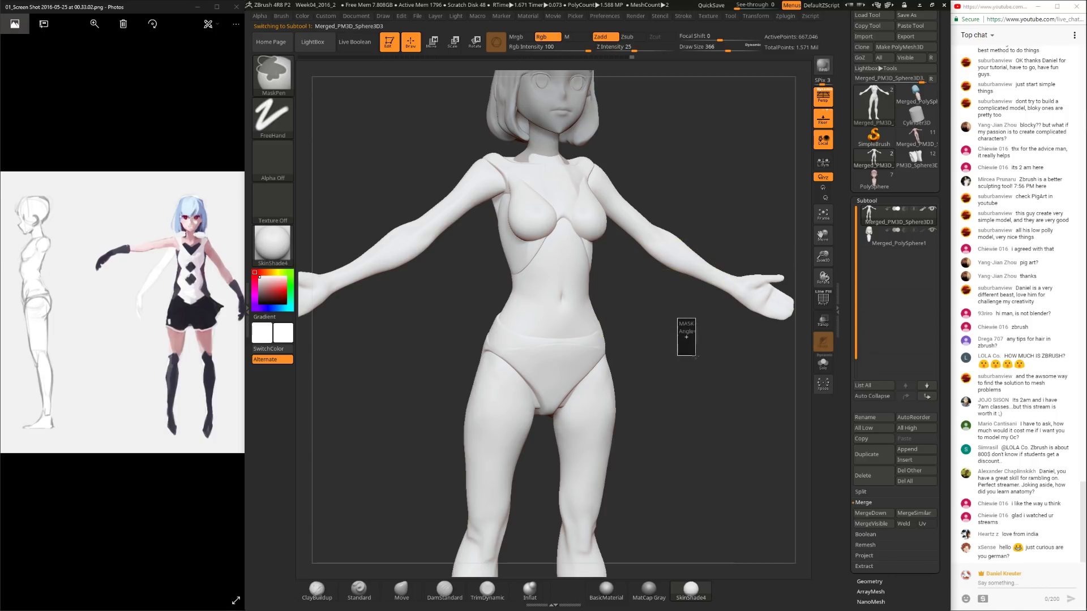
left_click_drag(703, 388, 665, 366)
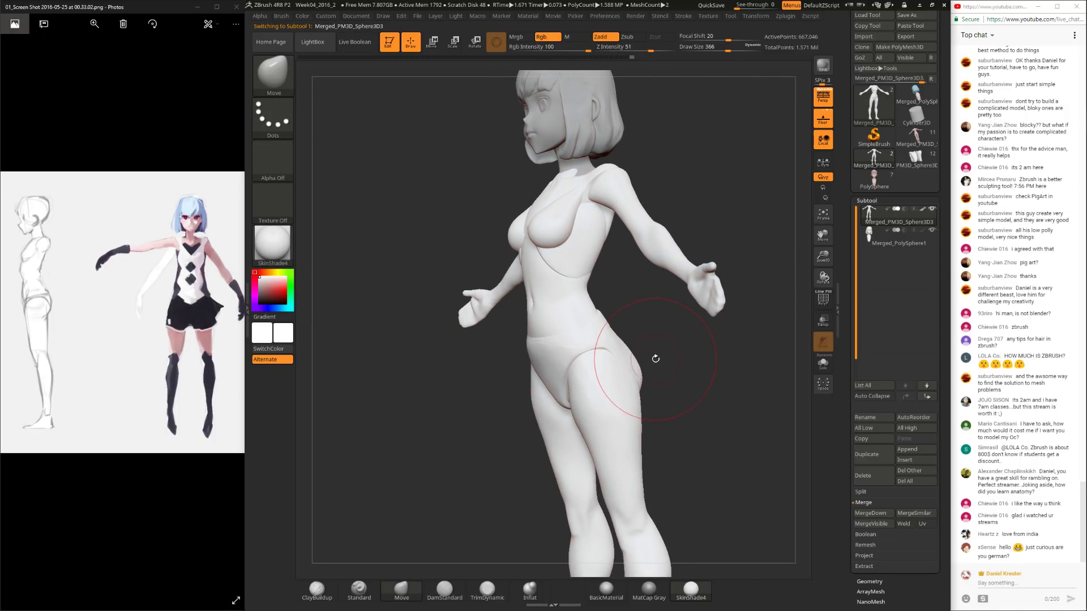
key("space")
left_click(621, 379)
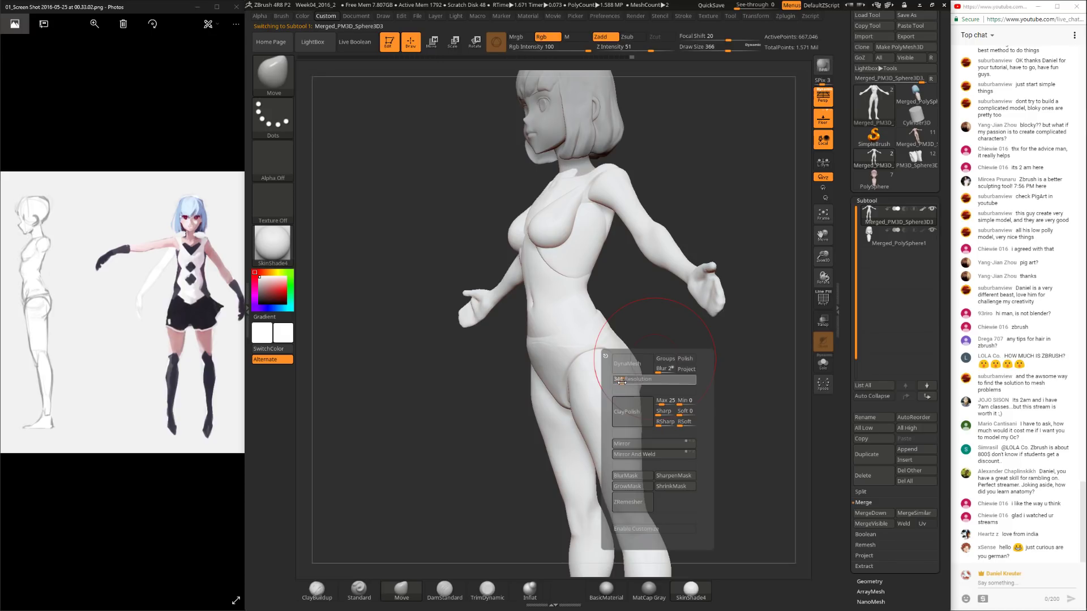
left_click(629, 364)
Step: Smooth the body's lower abdomen and pelvis with the Smooth brush at draw size 145
left_click_drag(548, 231, 650, 369, "shift")
key("space")
key("shift")
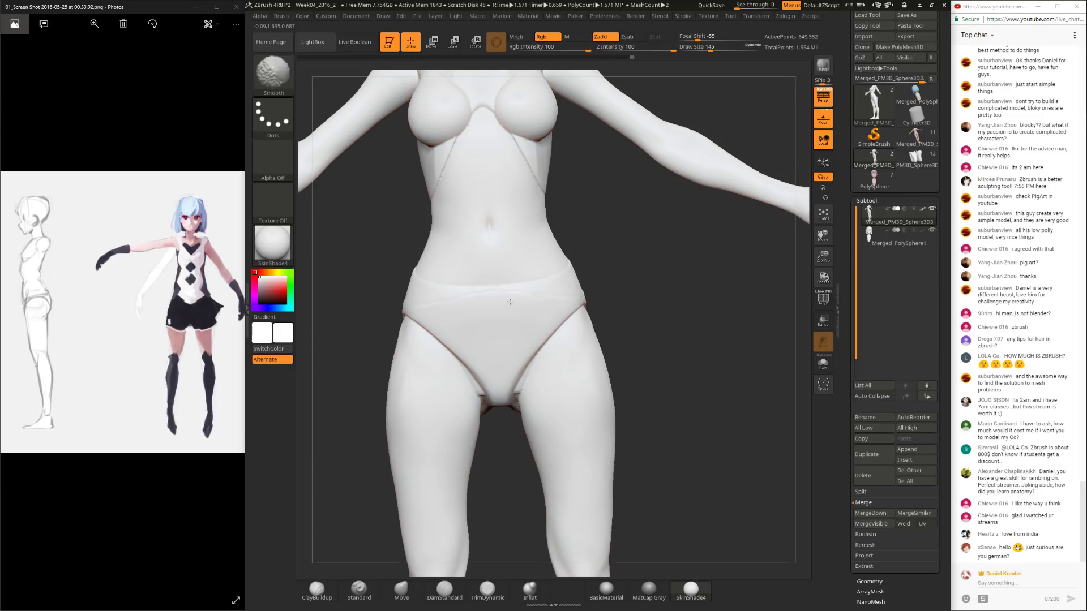
Step: Build up the lower front of the pelvis between the thighs with ClayBuildup at draw size 128
left_click_drag(638, 301, 368, 456)
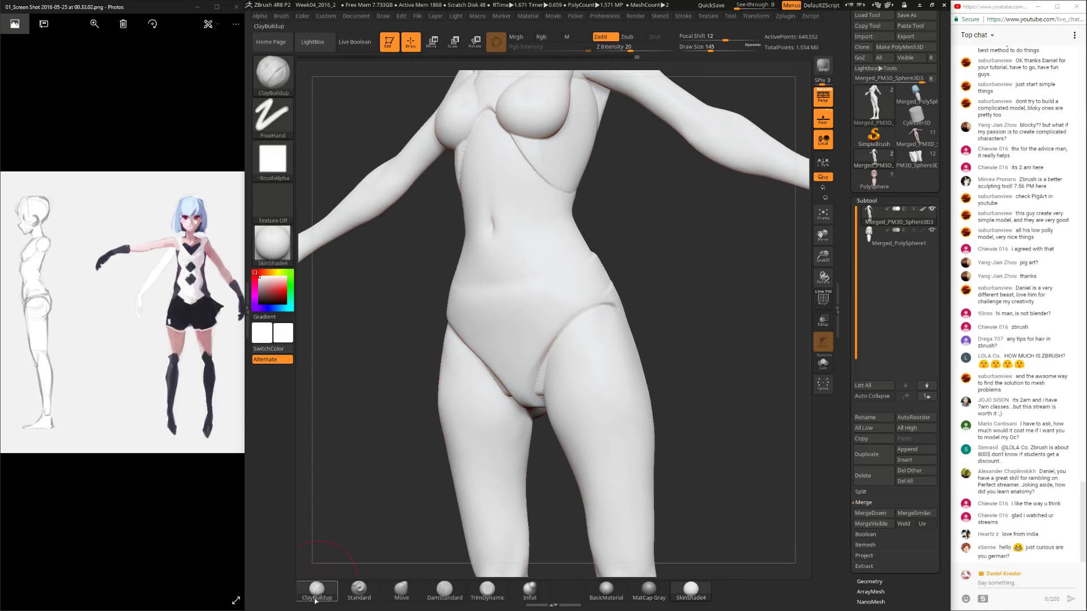
left_click(531, 379, "ctrl+shift")
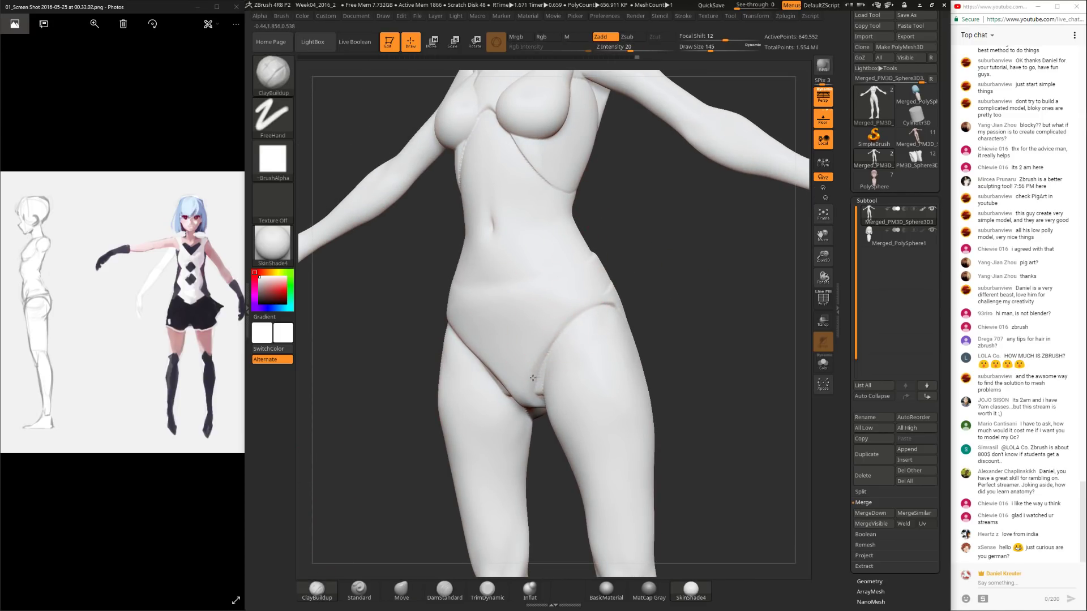
mouse_move(555, 376)
right_mouse_down()
mouse_move(643, 345)
mouse_move(614, 374)
right_mouse_up()
key("space")
left_click_drag(520, 382, 509, 381)
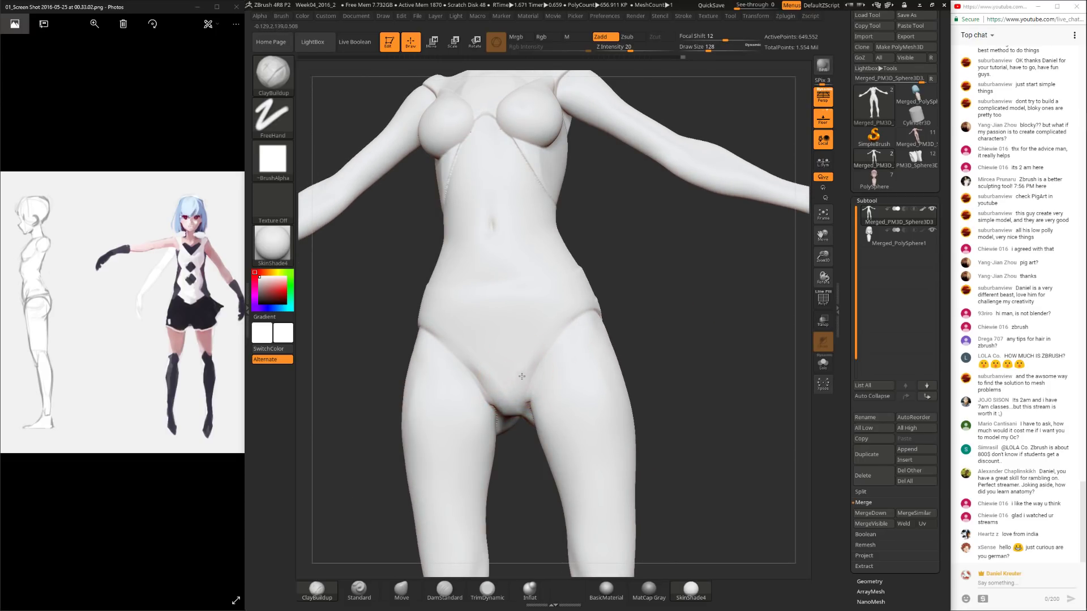
mouse_move(631, 309)
left_mouse_down()
mouse_move(660, 316)
mouse_move(615, 352)
left_mouse_up()
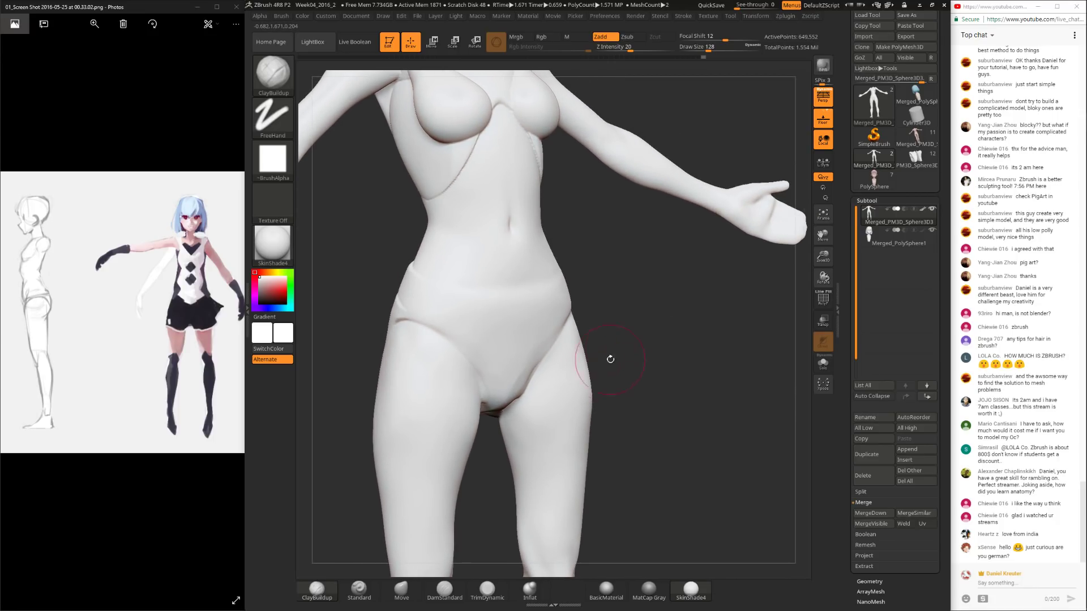
Step: Refine the crease between the pelvis and inner thigh with ClayBuildup, reducing the draw size to 32
key("space")
left_click_drag(543, 390, 537, 391)
mouse_move(614, 354)
left_mouse_down()
mouse_move(638, 383)
mouse_move(634, 422)
left_mouse_up()
key("space")
left_click_drag(548, 419, 543, 419)
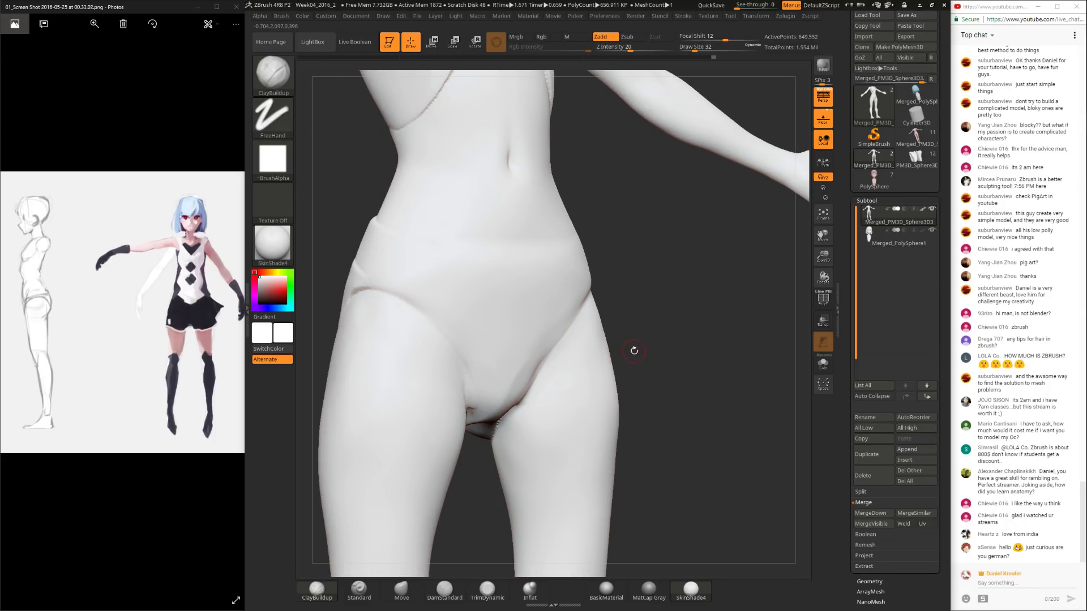
Step: Enlarge the brush to size 106 and smooth the hip and groin creases on the front of the pelvis
left_click_drag(634, 351, 501, 435)
key("space")
key("shift")
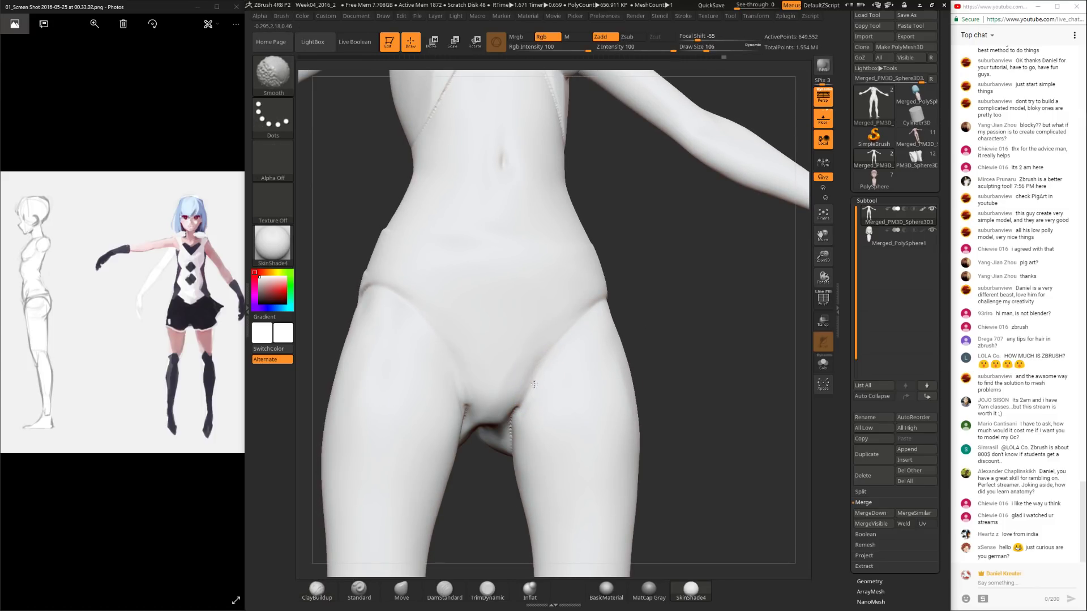
left_click_drag(588, 339, 545, 353)
right_click_drag(660, 291, 548, 366)
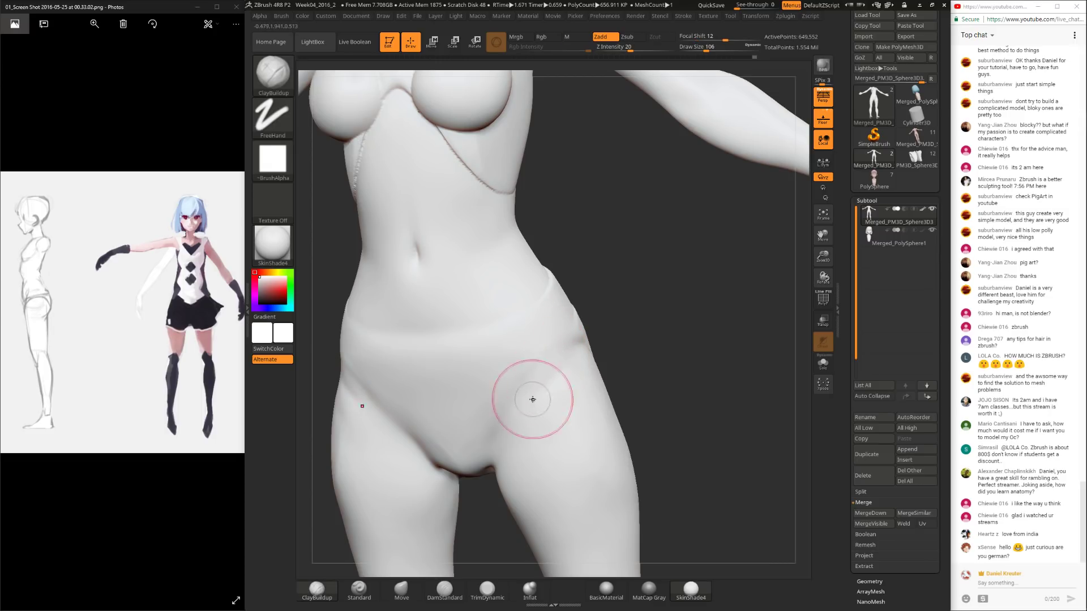
key("shift")
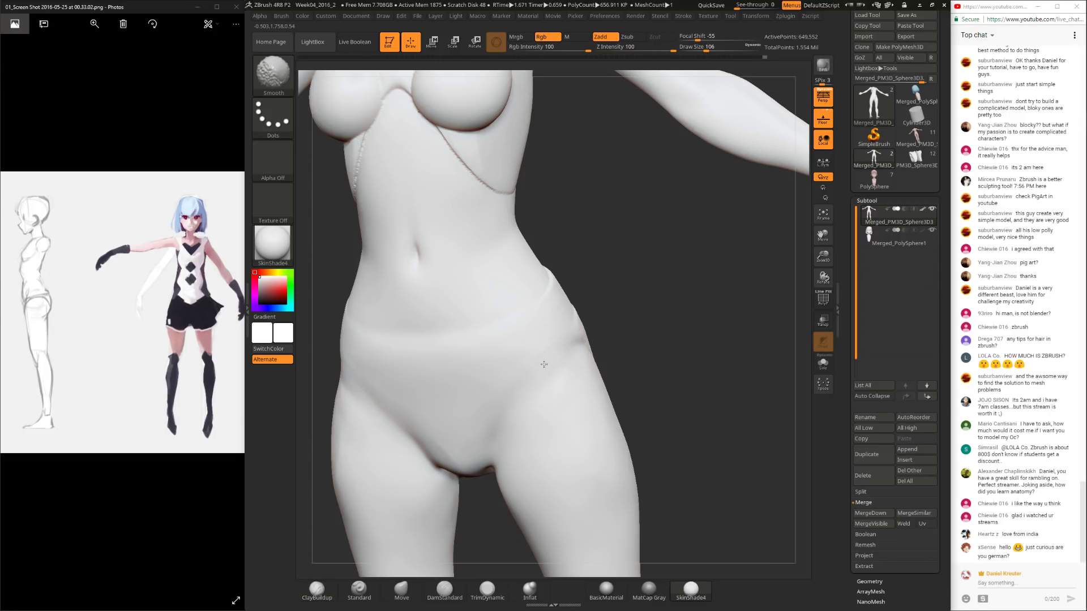
mouse_move(543, 363)
right_mouse_down()
mouse_move(575, 397)
mouse_move(449, 388)
mouse_move(506, 311)
right_mouse_up()
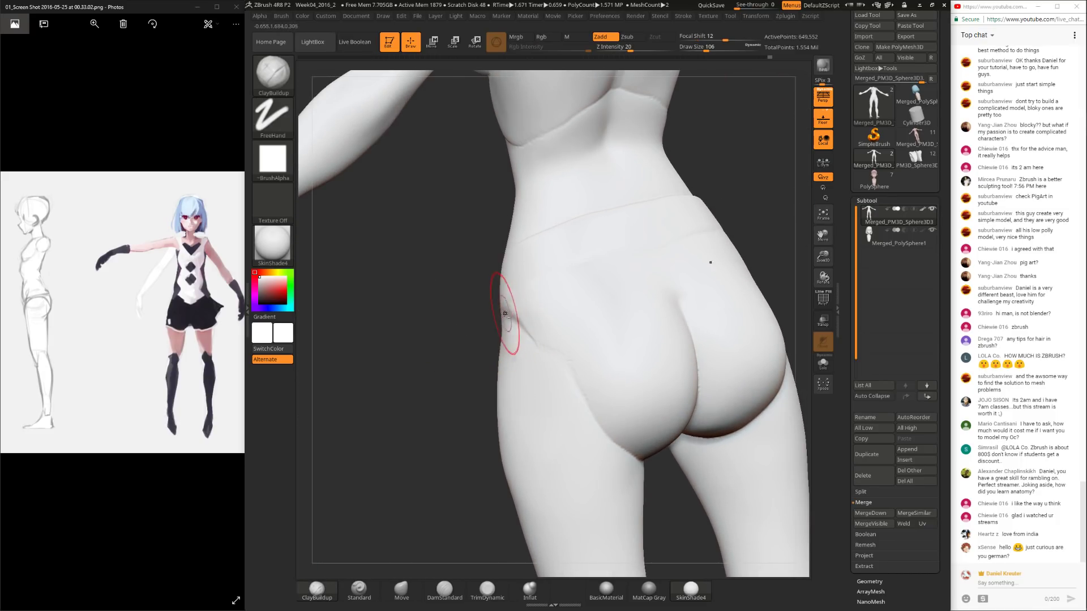
Step: Smooth the crease at the outer hip and set the ClayBuildup brush size to 149
key("shift")
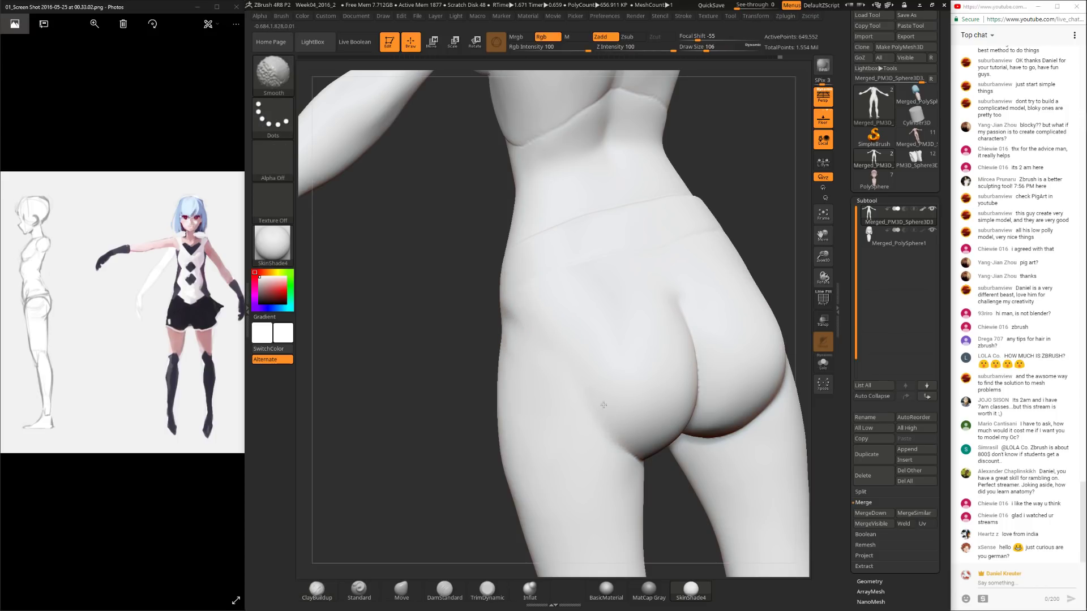
right_click_drag(427, 439, 538, 267)
key("space")
left_click_drag(478, 343, 489, 343)
right_click_drag(489, 343, 497, 329)
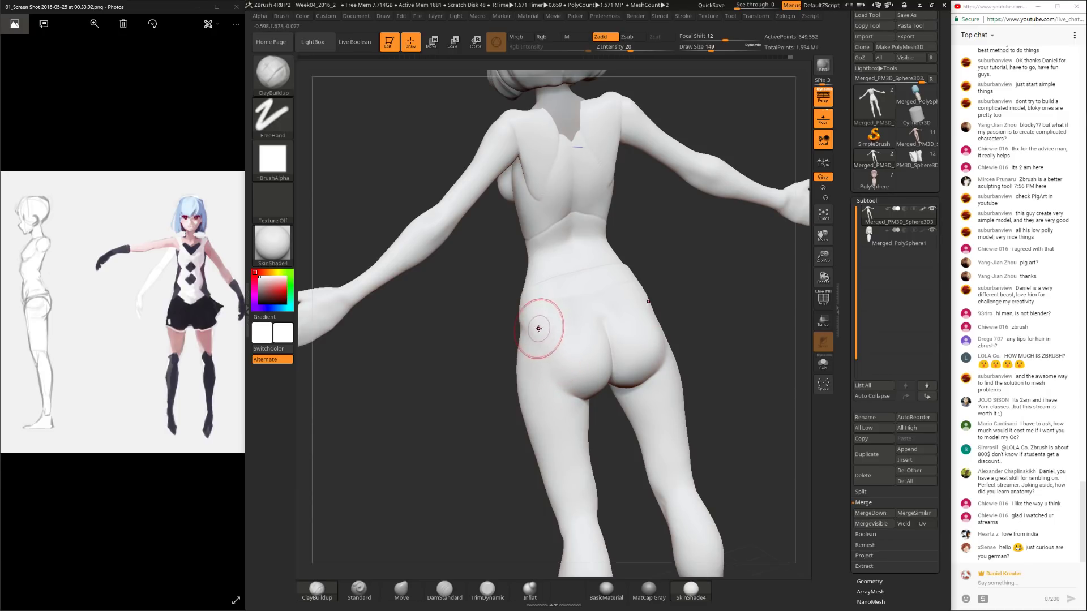
Step: Build up the buttock and upper thigh transition with ClayBuildup at brush size 204
right_click_drag(575, 395, 498, 453)
key("space")
left_click_drag(499, 453, 518, 453)
mouse_move(518, 453)
right_mouse_down()
mouse_move(544, 352)
mouse_move(557, 356)
mouse_move(537, 382)
right_mouse_up()
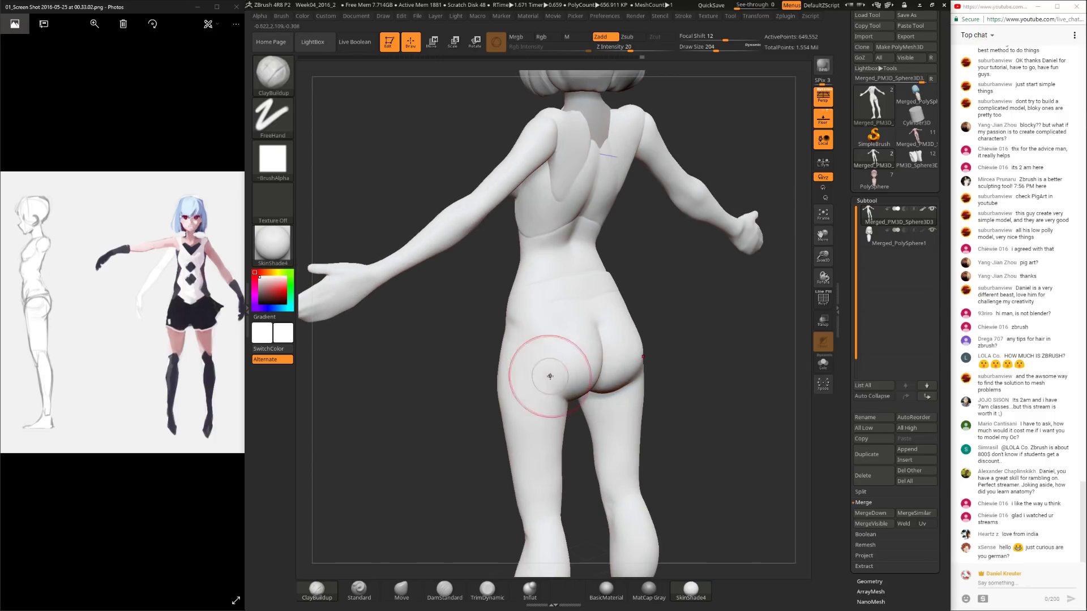
mouse_move(635, 361)
right_mouse_down()
mouse_move(587, 366)
mouse_move(558, 232)
mouse_move(576, 383)
mouse_move(609, 363)
mouse_move(648, 405)
mouse_move(610, 339)
right_mouse_up()
Step: Adjust the silhouette of the hips and thighs with the Move brush at size 140
left_click(486, 588)
mouse_move(682, 317)
right_mouse_down()
mouse_move(708, 340)
mouse_move(593, 388)
mouse_move(499, 298)
mouse_move(672, 408)
mouse_move(490, 388)
mouse_move(404, 260)
mouse_move(623, 294)
mouse_move(538, 344)
mouse_move(546, 368)
right_mouse_up()
left_click(402, 589)
mouse_move(481, 362)
right_mouse_down()
mouse_move(498, 238)
mouse_move(506, 334)
mouse_move(455, 475)
right_mouse_up()
key("space")
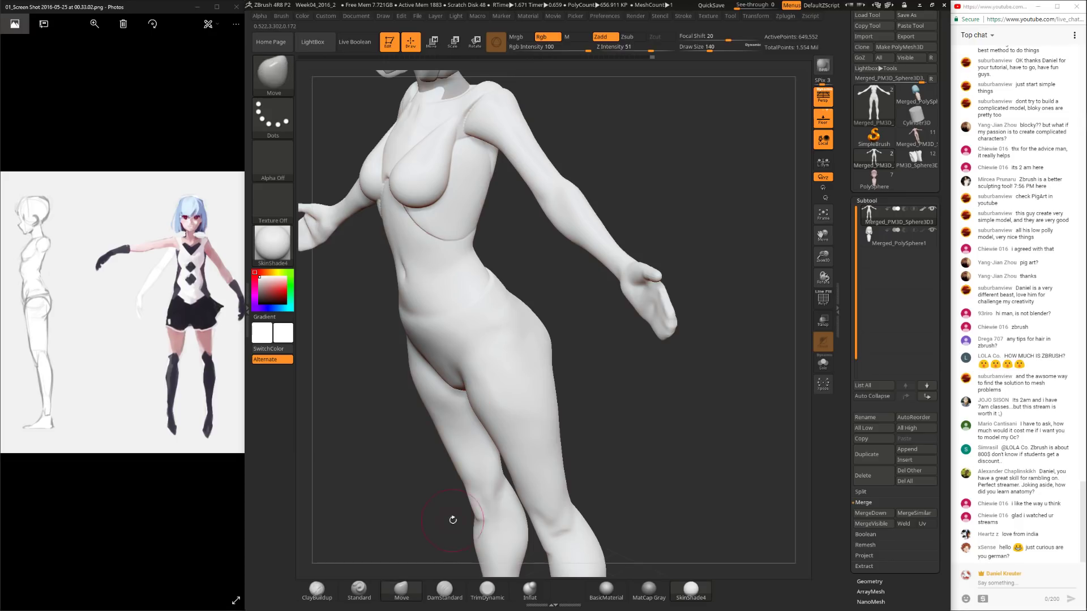
Step: Flatten the front of the hip and lower abdomen with TrimDynamic at size 140 and smooth the planes
left_click(490, 588)
right_click_drag(524, 268, 496, 321, "alt")
left_click_drag(480, 335, 529, 342)
mouse_move(530, 317)
right_mouse_down("alt")
mouse_move(512, 346)
mouse_move(504, 266)
mouse_move(478, 330)
right_mouse_up("alt")
mouse_move(552, 243)
right_mouse_down("alt")
mouse_move(568, 231)
mouse_move(534, 270)
mouse_move(551, 307)
mouse_move(504, 461)
right_mouse_up("alt")
key("shift")
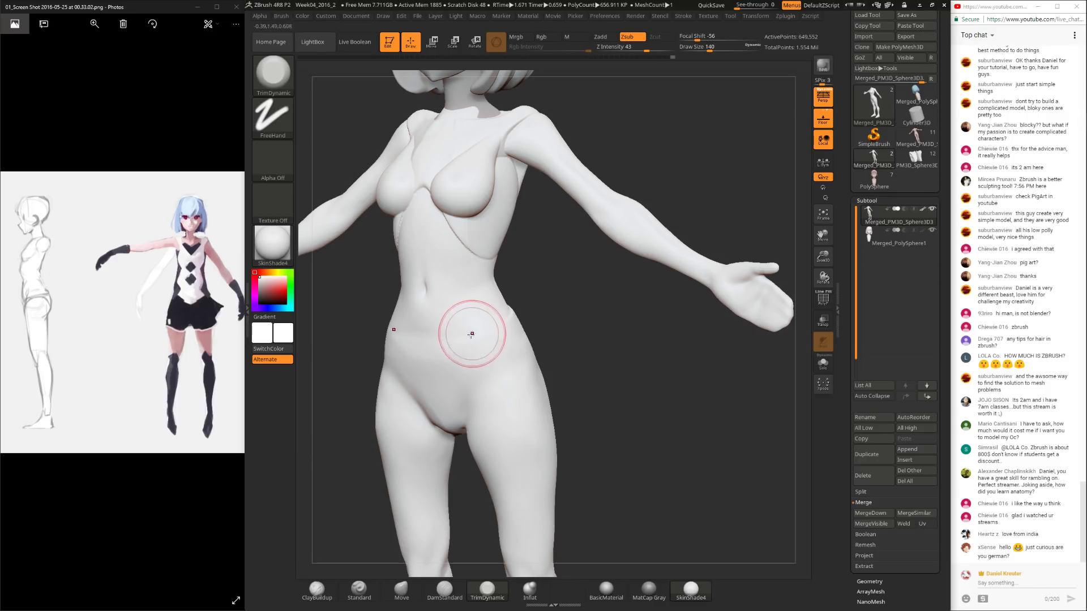
key("shift")
Step: Reduce the TrimDynamic brush to size 99 and soften the waistline ridge across the back of the hips
mouse_move(548, 304)
right_mouse_down()
mouse_move(634, 243)
mouse_move(566, 311)
right_mouse_up()
key("space")
key("shift")
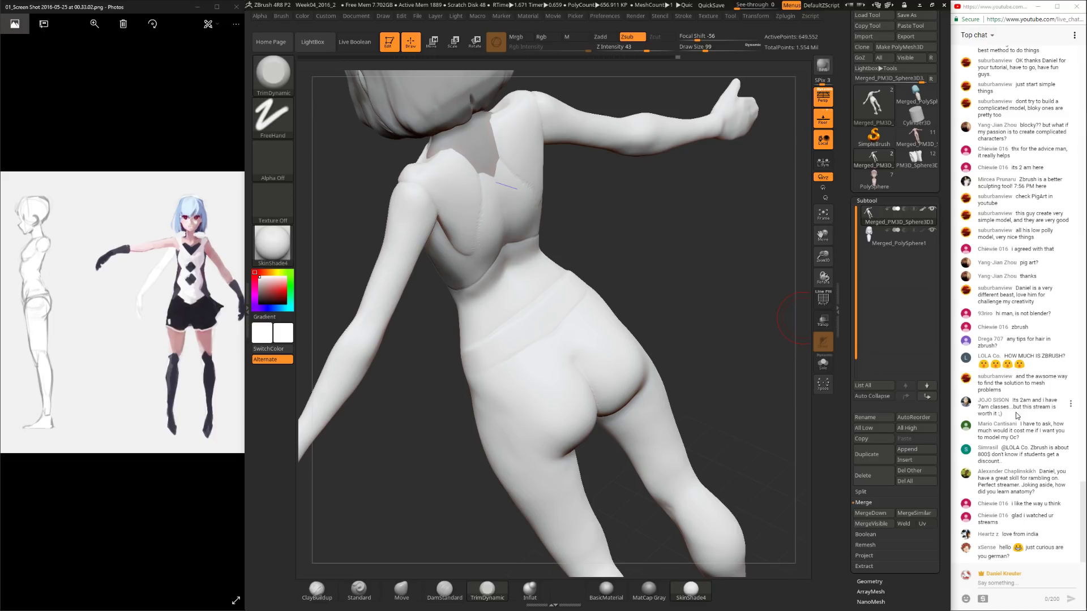
left_click_drag(630, 332, 538, 343)
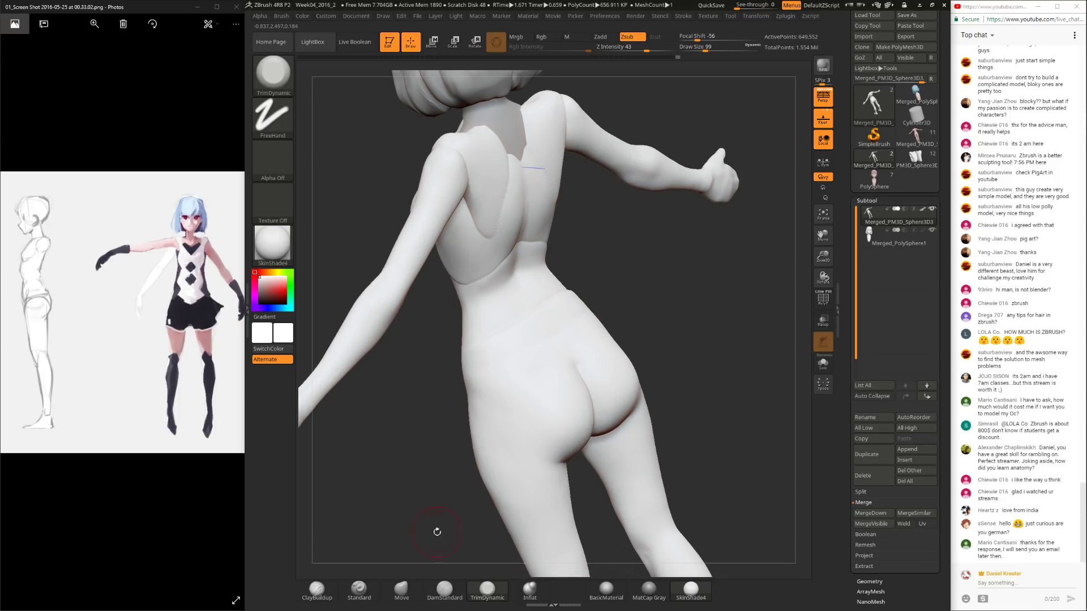
Step: Add clay to the back of the hip and flatten it with TrimDynamic at brush size 145
left_click(317, 590)
mouse_move(611, 310)
left_mouse_down()
mouse_move(661, 318)
mouse_move(572, 311)
mouse_move(618, 299)
left_mouse_up()
left_click(487, 589)
key("space")
right_click_drag(619, 299, 567, 345)
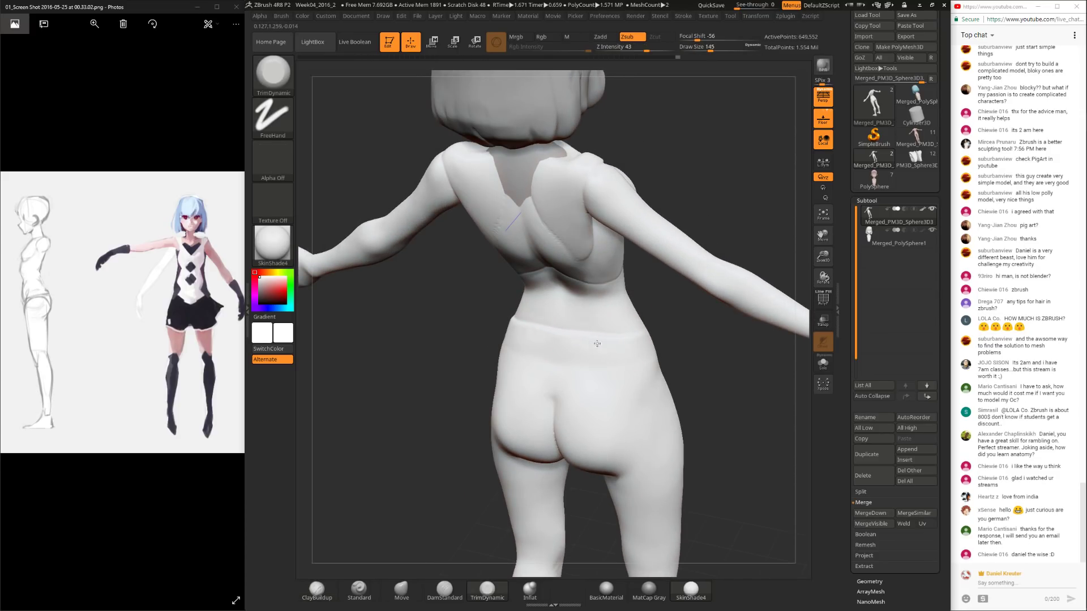
right_click_drag(680, 328, 691, 332)
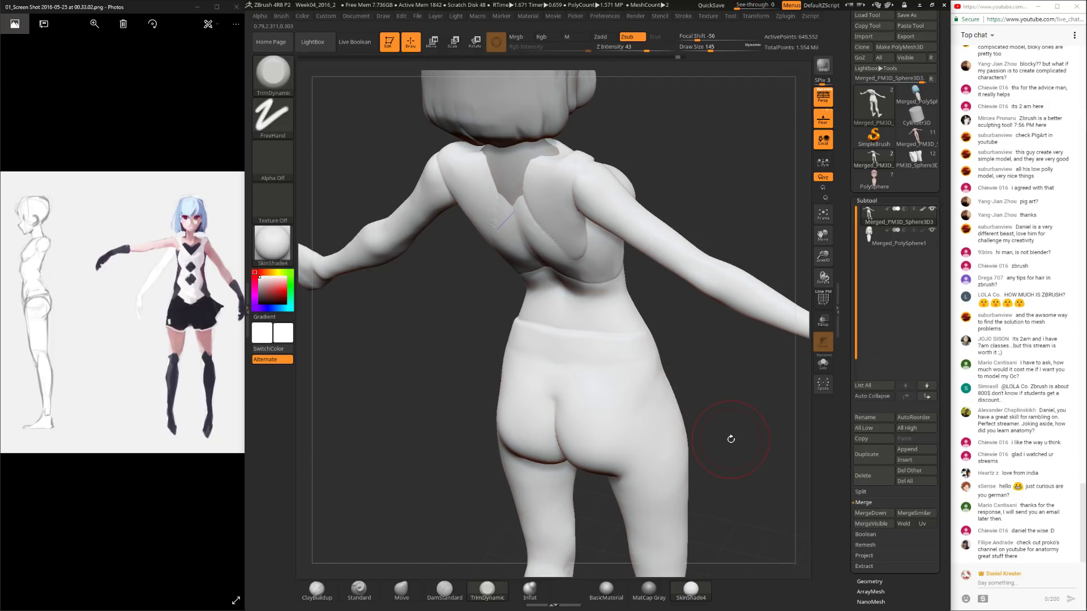
mouse_move(730, 440)
right_mouse_down()
mouse_move(743, 405)
mouse_move(789, 436)
right_mouse_up()
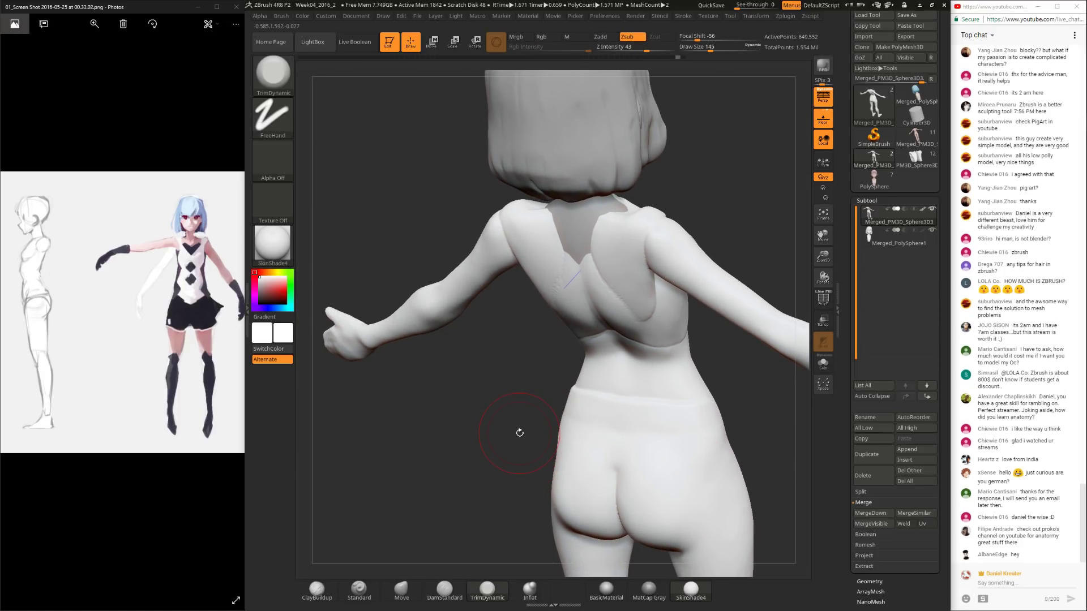
right_click_drag(525, 413, 596, 340)
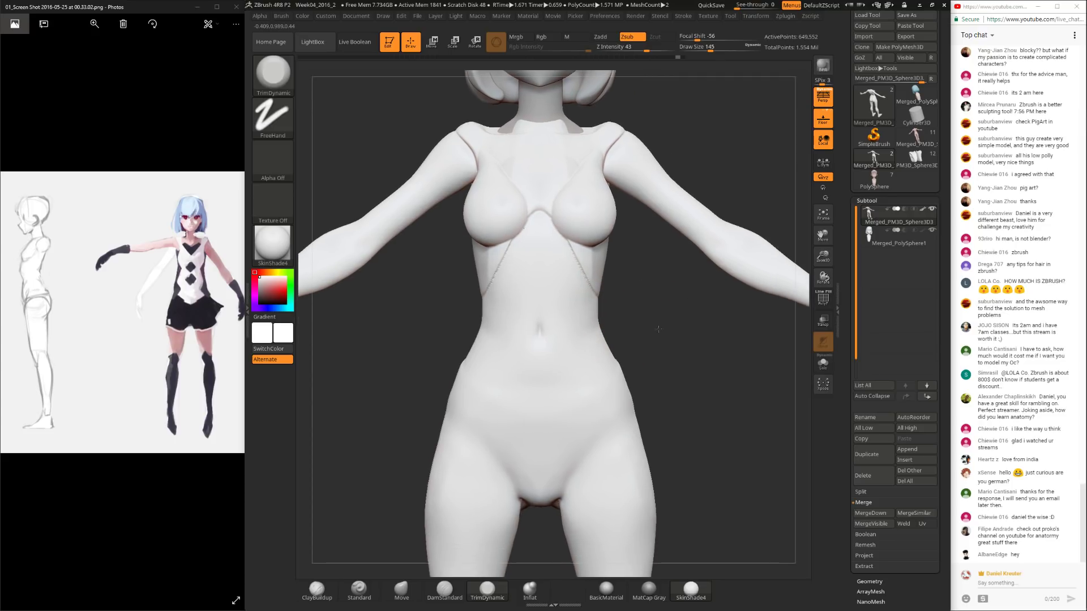
Step: Flatten the broad form of the buttocks with TrimDynamic at brush size 267
key("f")
mouse_move(723, 478)
right_mouse_down()
mouse_move(651, 433)
mouse_move(462, 483)
mouse_move(421, 451)
mouse_move(426, 566)
mouse_move(462, 498)
mouse_move(461, 420)
right_mouse_up()
key("space")
left_click_drag(518, 389, 538, 390)
left_click_drag(550, 346, 548, 340)
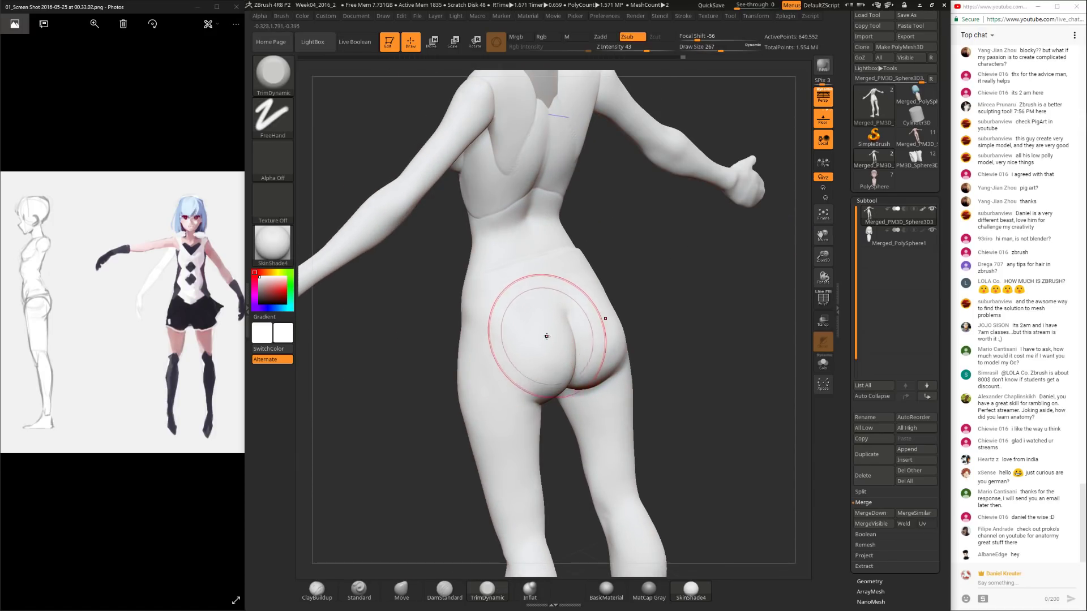
right_click_drag(572, 378, 640, 332)
mouse_move(471, 410)
right_mouse_down()
mouse_move(606, 390)
mouse_move(641, 421)
mouse_move(651, 261)
mouse_move(668, 317)
mouse_move(714, 391)
mouse_move(682, 385)
right_mouse_up()
Step: Refine the lower back above the buttocks with TrimDynamic at brush size 136
key("space")
mouse_move(566, 348)
left_mouse_down()
mouse_move(550, 348)
mouse_move(574, 359)
left_mouse_up()
key("space")
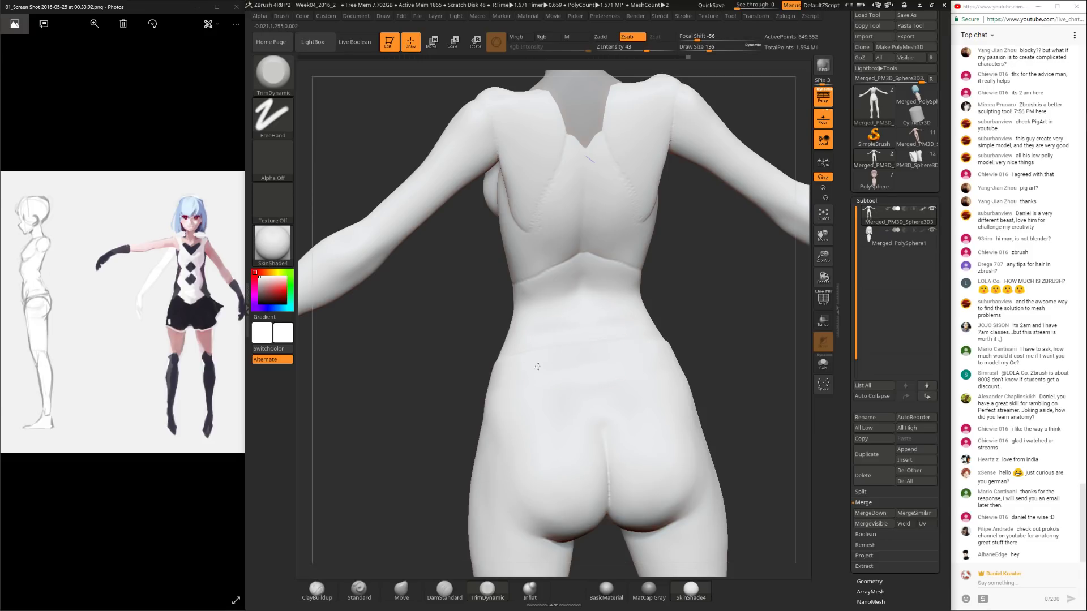
right_click_drag(568, 424, 517, 460)
right_click_drag(620, 361, 393, 529)
Step: Fill the waistline ridge on the lower back with ClayBuildup at brush size 113 and smooth it
left_click(317, 589)
right_click_drag(456, 474, 526, 441)
key("space")
left_click_drag(633, 360, 624, 360)
key("shift")
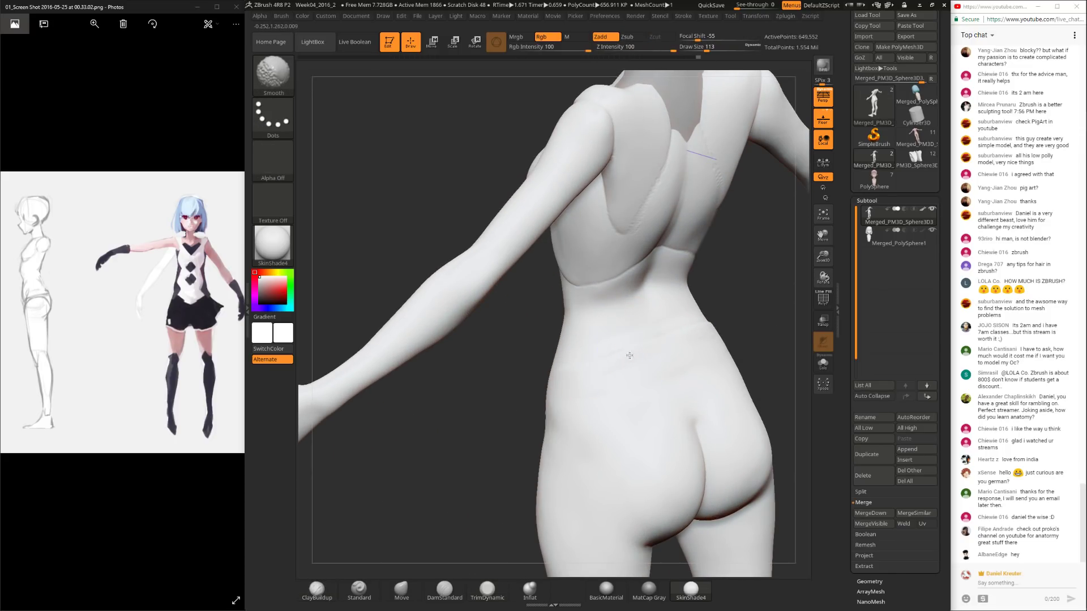
mouse_move(657, 344)
right_mouse_down()
mouse_move(771, 259)
mouse_move(602, 332)
mouse_move(667, 454)
mouse_move(569, 505)
right_mouse_up()
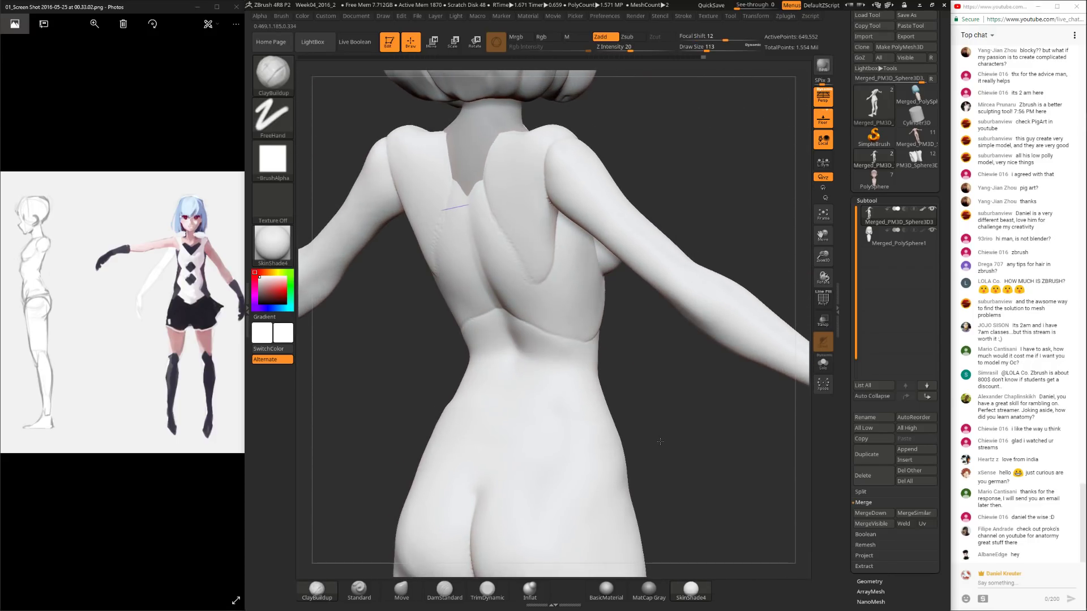
Step: Flatten the lower back and hip with TrimDynamic at brush size 189, undoing the unwanted stroke
left_click(487, 588)
key("space")
left_click_drag(640, 373, 651, 375)
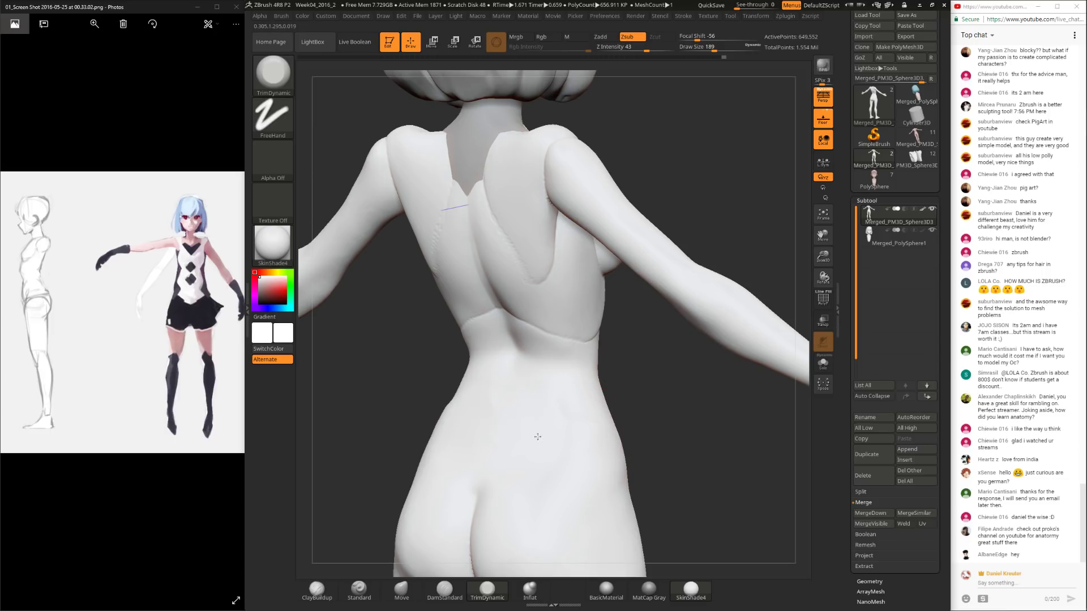
left_click_drag(525, 448, 561, 419)
key("ctrl+z")
mouse_move(710, 460)
left_mouse_down()
mouse_move(730, 470)
mouse_move(730, 522)
mouse_move(723, 451)
left_mouse_up()
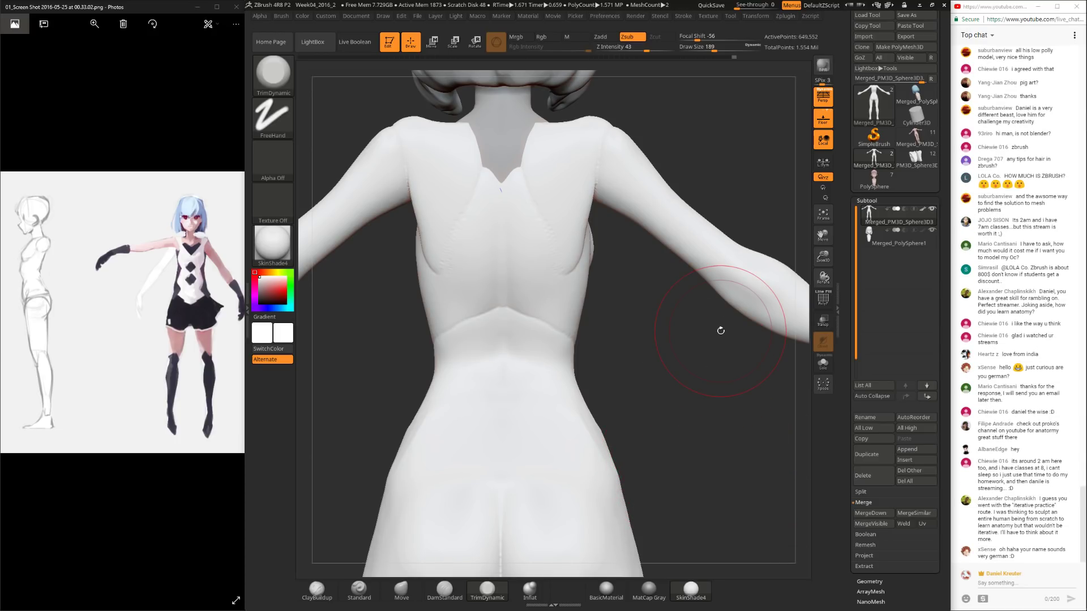
mouse_move(619, 410)
left_mouse_down()
mouse_move(722, 432)
mouse_move(753, 367)
mouse_move(697, 398)
mouse_move(712, 451)
mouse_move(695, 408)
mouse_move(723, 444)
mouse_move(673, 454)
left_mouse_up()
key("ctrl")
Step: Build up the side of the waist and hip with ClayBuildup at brush size 128
left_click(314, 589)
key("space")
left_click_drag(660, 407, 652, 407)
left_click_drag(769, 488, 721, 447)
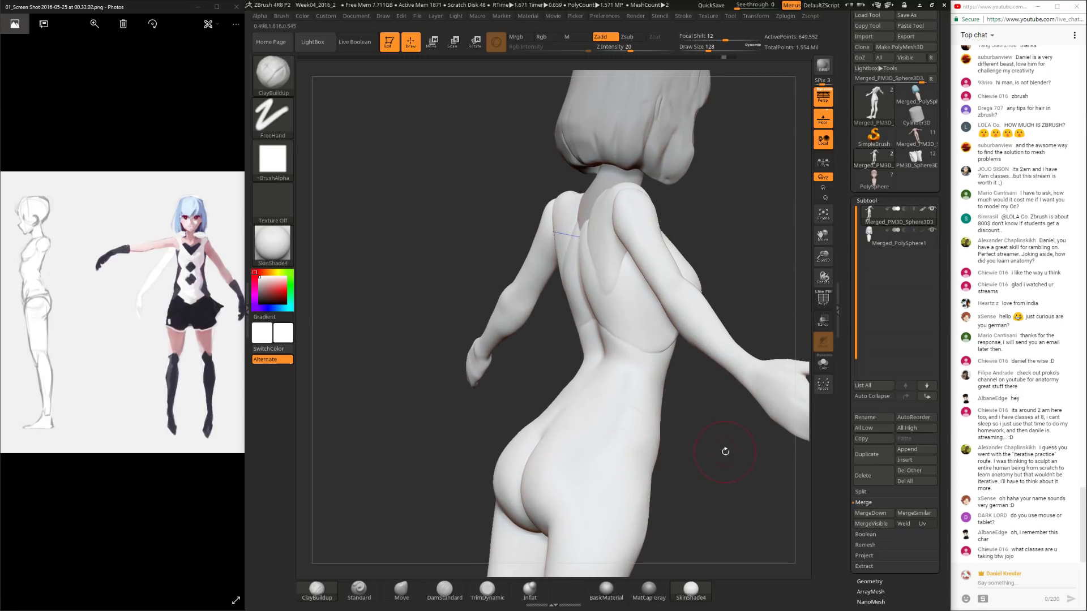
Step: Refine the clay between the waist and buttock and smooth it at brush size 125
key("space")
mouse_move(572, 406)
left_mouse_down()
mouse_move(593, 416)
mouse_move(517, 403)
left_mouse_up()
mouse_move(628, 416)
left_mouse_down()
mouse_move(660, 429)
mouse_move(568, 434)
left_mouse_up()
key("space")
key("shift")
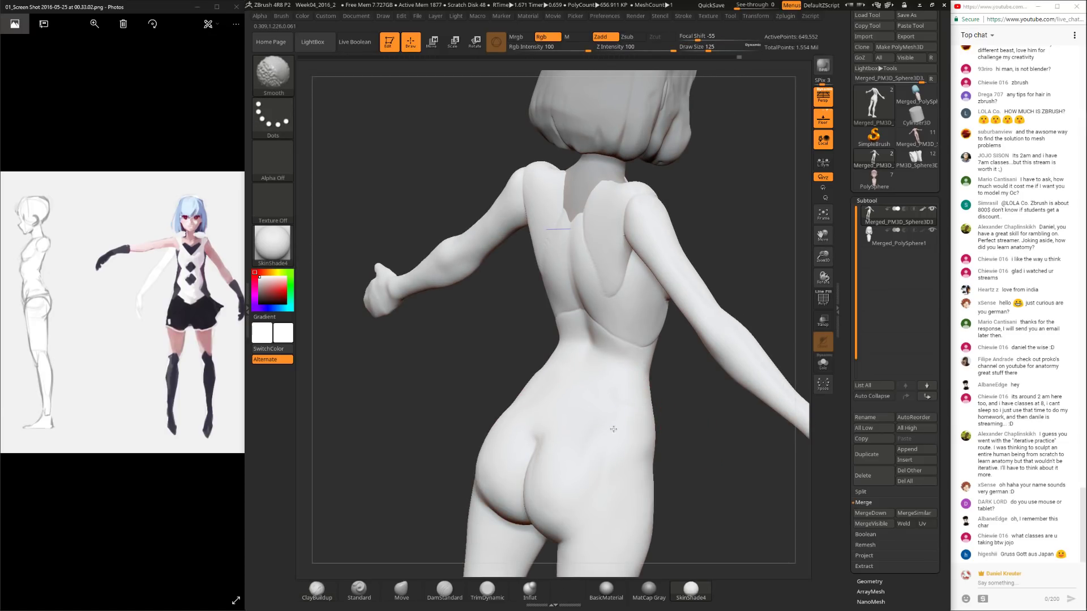
Step: Flatten the outer hip and lower back with TrimDynamic at brush sizes 180 and 132, and smooth the transitions
mouse_move(691, 429)
left_mouse_down()
mouse_move(702, 509)
mouse_move(656, 498)
mouse_move(628, 510)
mouse_move(697, 404)
mouse_move(560, 405)
left_mouse_up()
left_click(487, 589)
left_click_drag(642, 408, 498, 436)
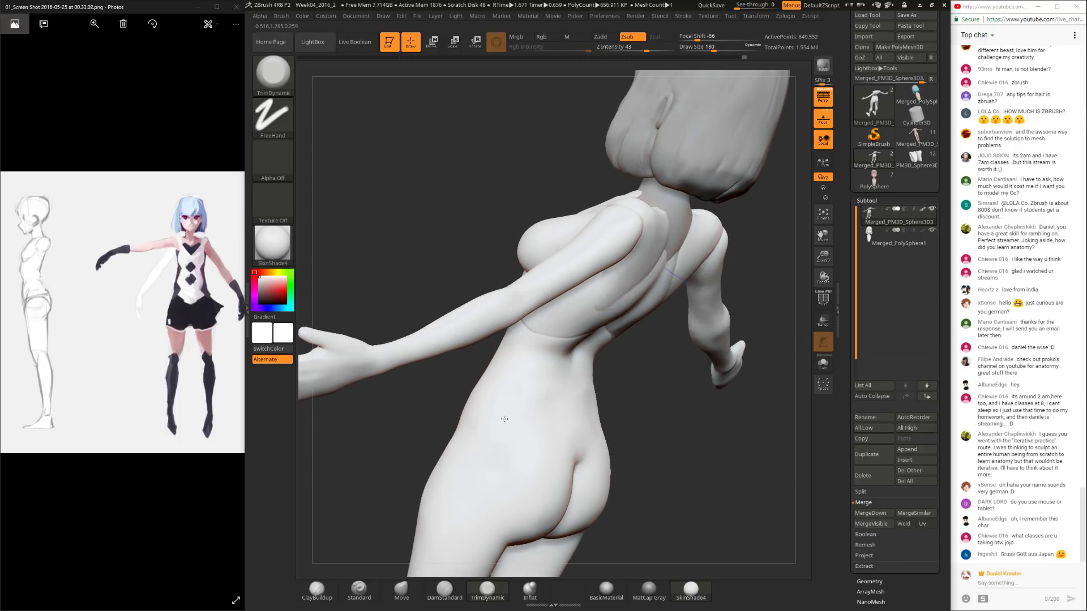
left_click_drag(632, 401, 511, 454)
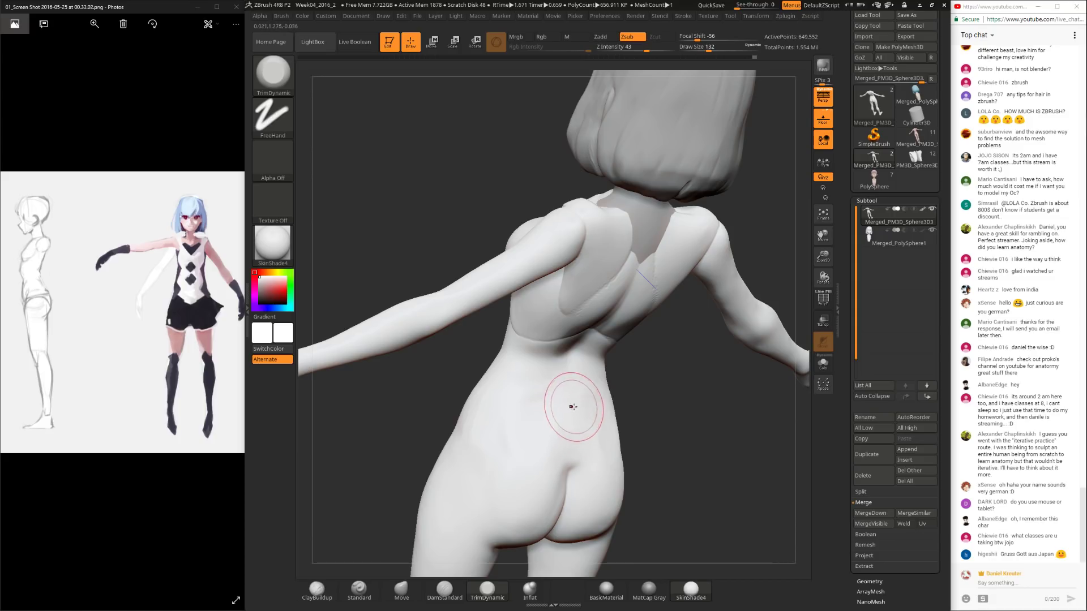
right_click_drag(571, 413, 580, 417)
left_click_drag(580, 417, 546, 438, "shift")
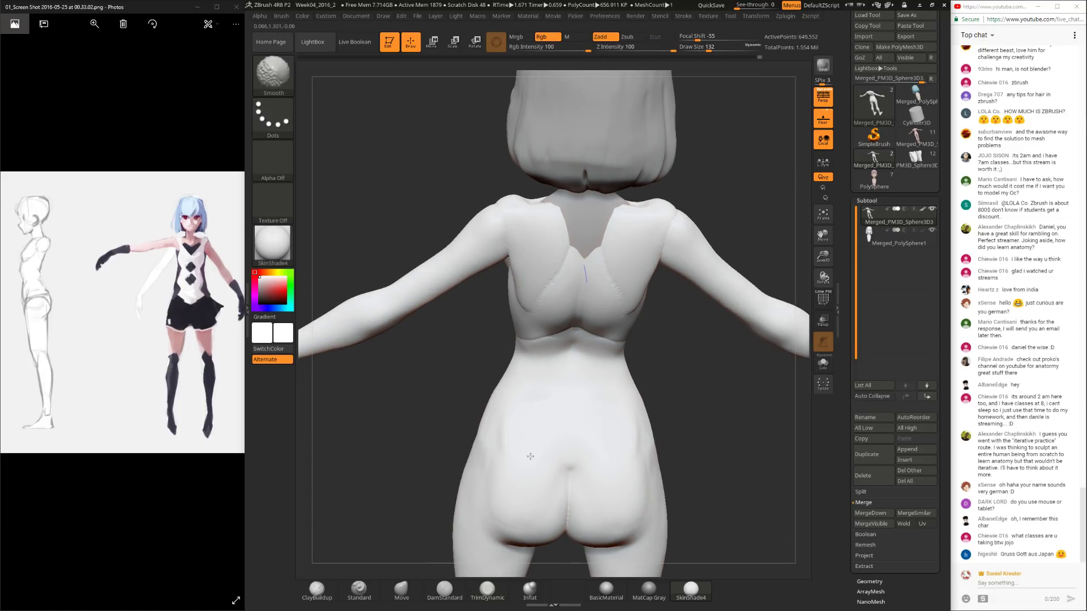
Step: Set the TrimDynamic focal shift to -14, then flatten and smooth the side of the hip
mouse_move(470, 401)
right_mouse_down()
mouse_move(631, 356)
mouse_move(596, 408)
right_mouse_up()
key("space")
left_click_drag(531, 478, 551, 478)
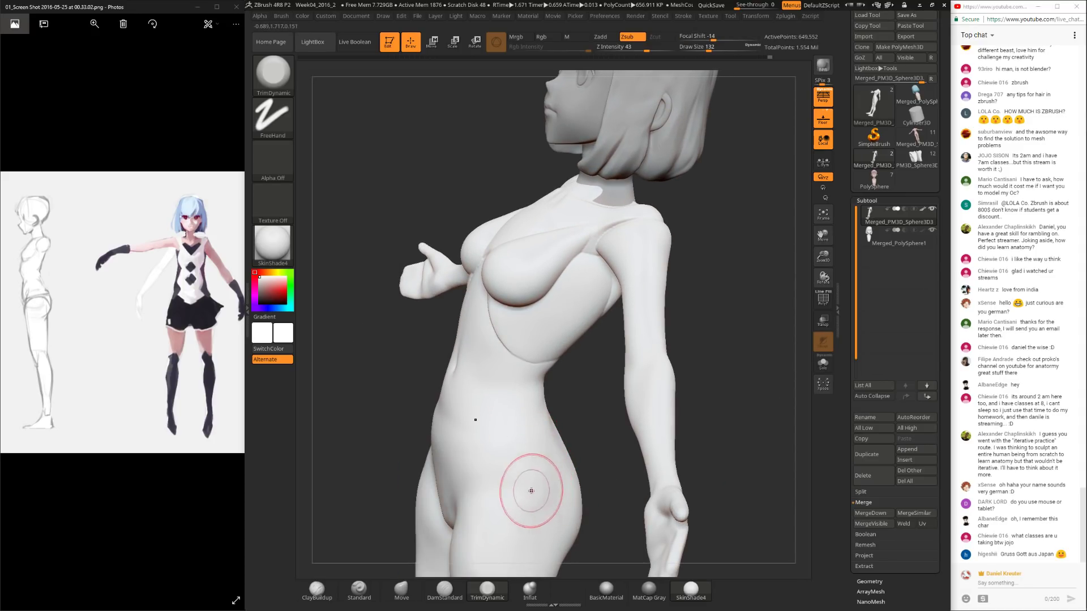
right_click_drag(553, 485, 564, 434)
key("shift")
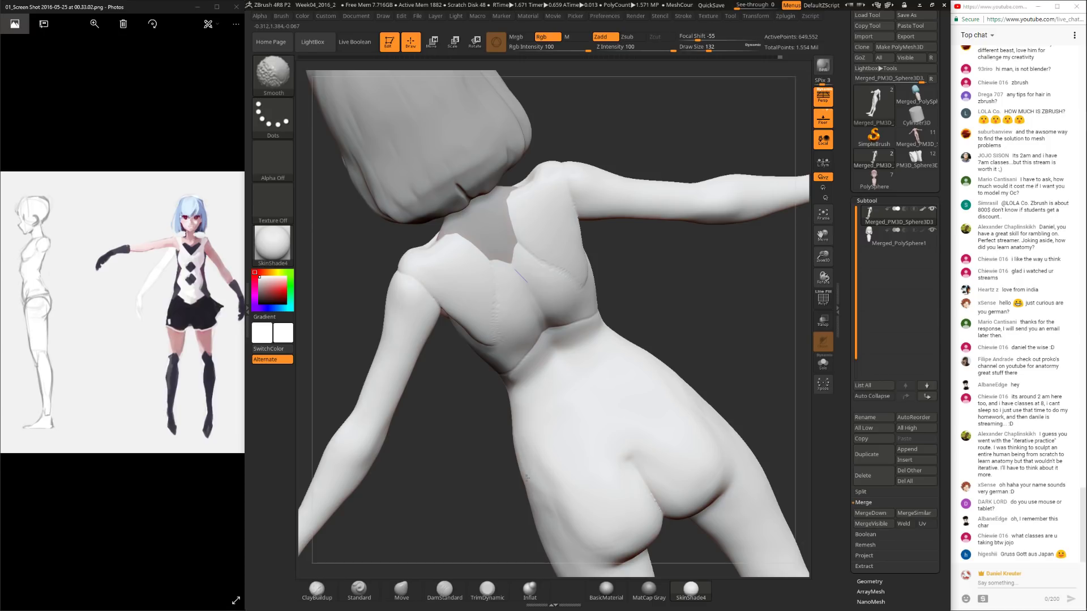
mouse_move(526, 497)
right_mouse_down()
mouse_move(601, 429)
mouse_move(594, 451)
mouse_move(624, 465)
mouse_move(595, 447)
mouse_move(521, 459)
mouse_move(572, 400)
mouse_move(543, 400)
right_mouse_up()
Step: Smooth the ribcage seams under the breasts at brush size 47 and blend the ribcage and shoulder blade seams on the back
key("shift")
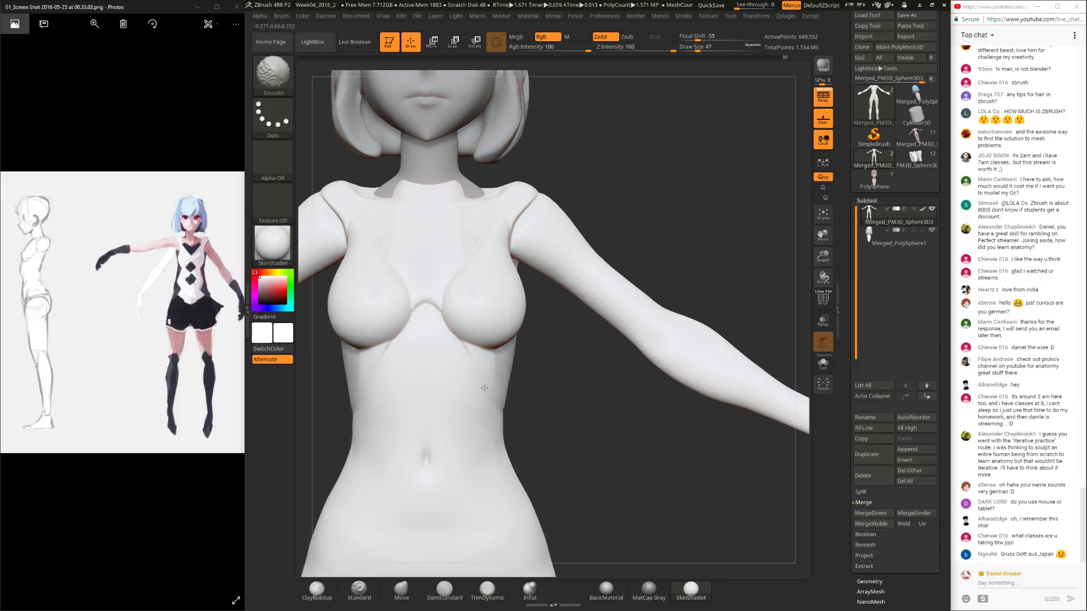
mouse_move(558, 427)
right_mouse_down()
mouse_move(510, 407)
mouse_move(594, 388)
right_mouse_up()
key("shift")
right_click_drag(549, 328, 504, 408)
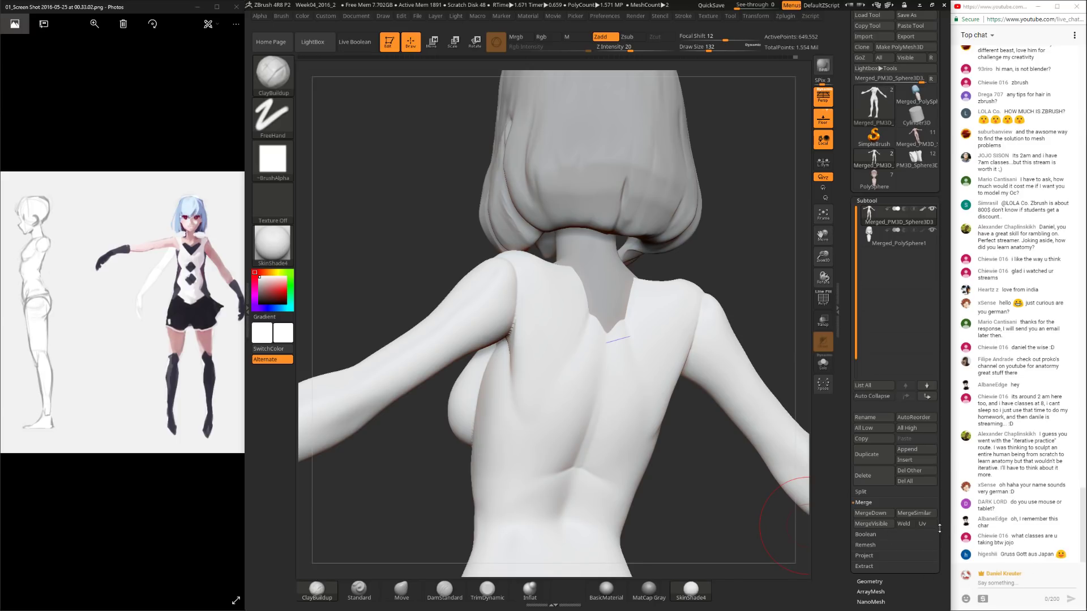
Step: Sculpt the upper back around the spine and shoulder blades with ClayBuildup, reducing the brush size to 59
right_click_drag(733, 328, 583, 419)
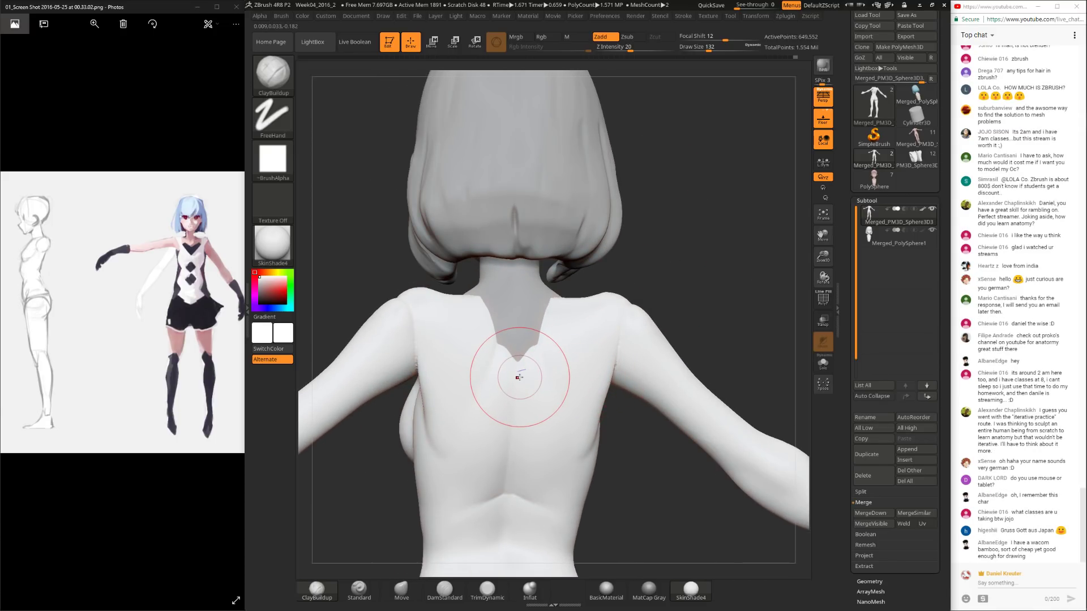
mouse_move(682, 242)
right_mouse_down("alt")
mouse_move(717, 288)
mouse_move(701, 291)
right_mouse_up("alt")
key("space")
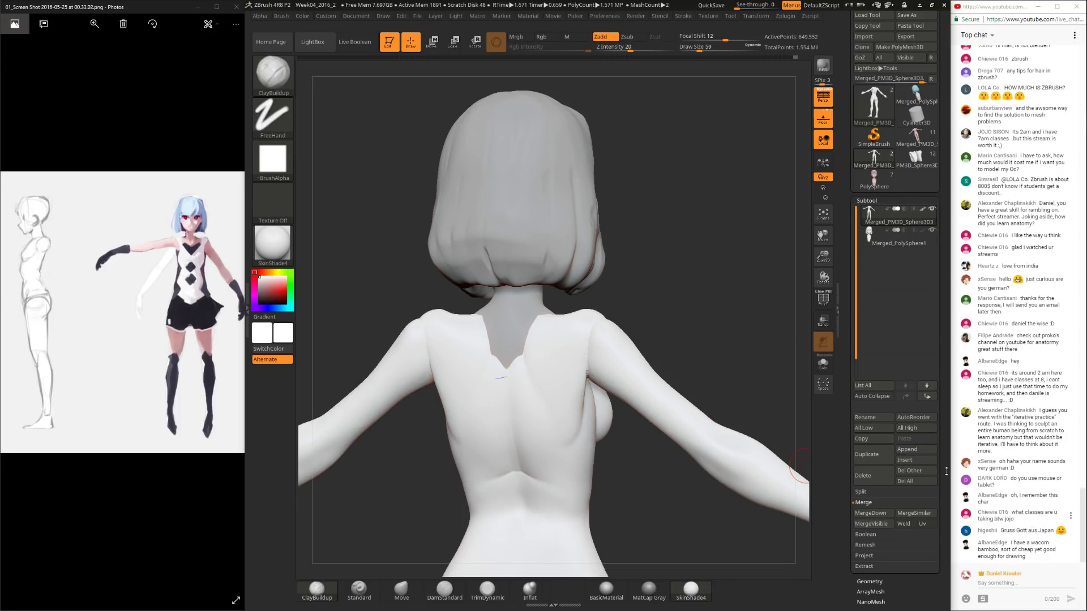
right_click_drag(755, 260, 735, 306)
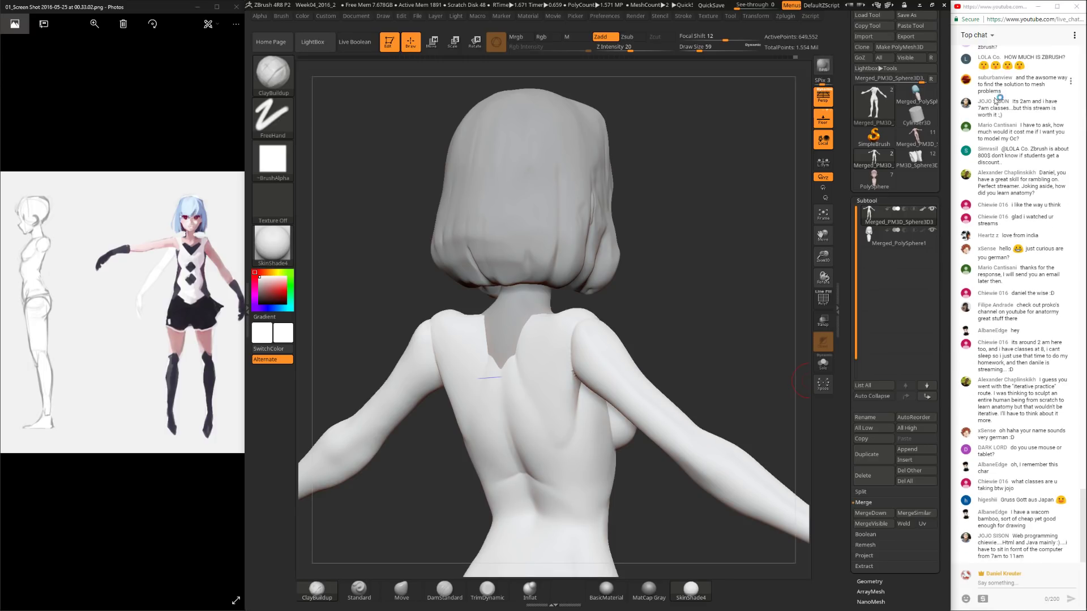
Step: Build up the back of the shoulder and shoulder blade with ClayBuildup at brush size 92
right_click_drag(599, 321, 637, 292)
key("space")
mouse_move(561, 352)
right_mouse_down()
mouse_move(633, 285)
mouse_move(614, 311)
mouse_move(629, 301)
right_mouse_up()
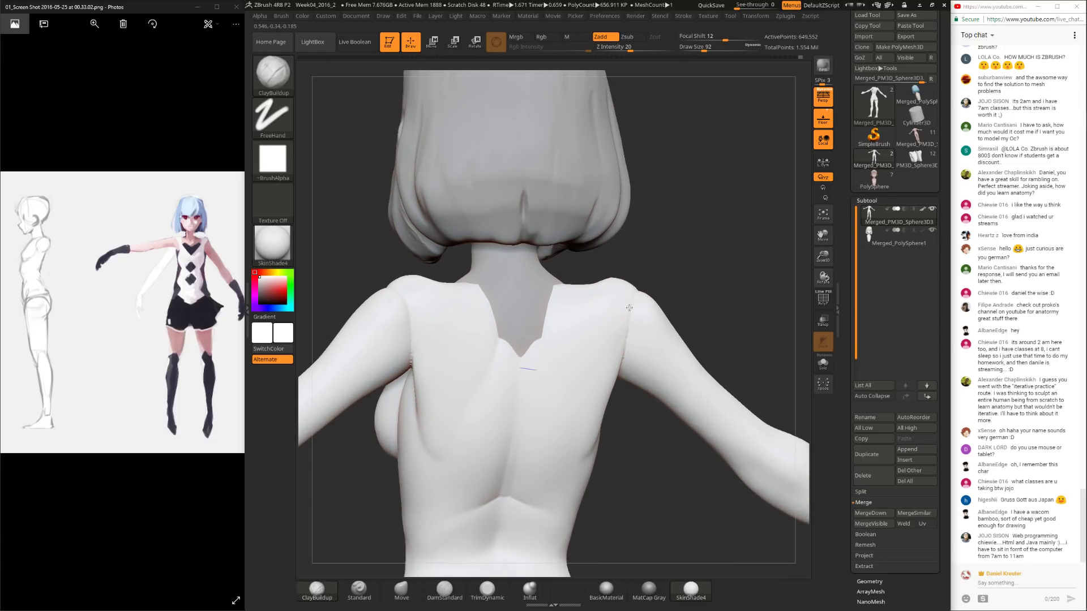
mouse_move(674, 250)
right_mouse_down()
mouse_move(691, 230)
mouse_move(666, 210)
mouse_move(697, 269)
mouse_move(684, 306)
right_mouse_up()
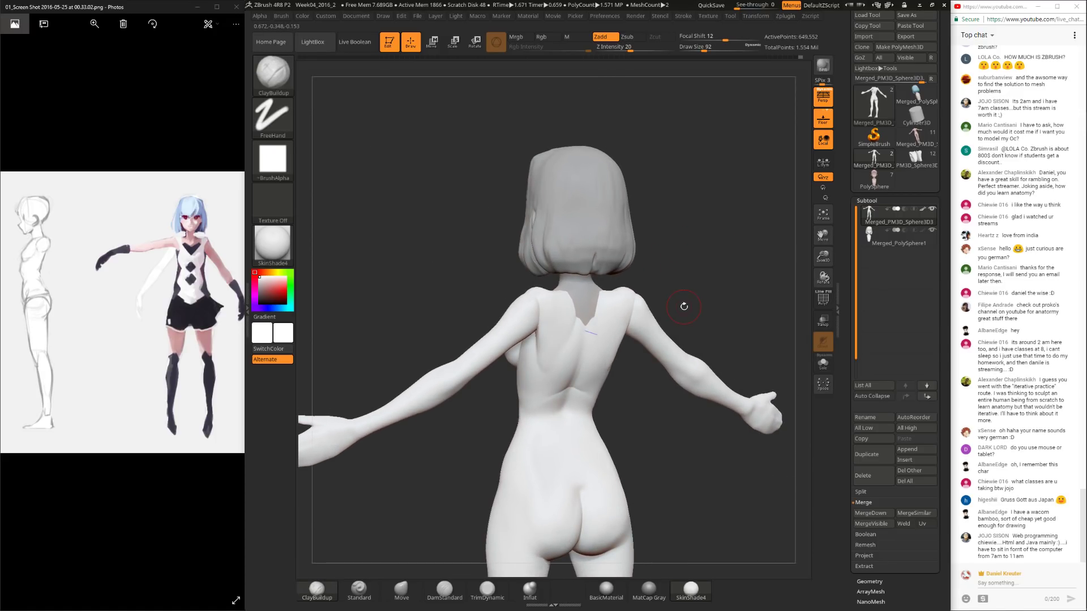
Step: Smooth the back and carve the spine groove down the lower back with DamStandard at brush size 92
right_click_drag(630, 410, 570, 388)
key("shift")
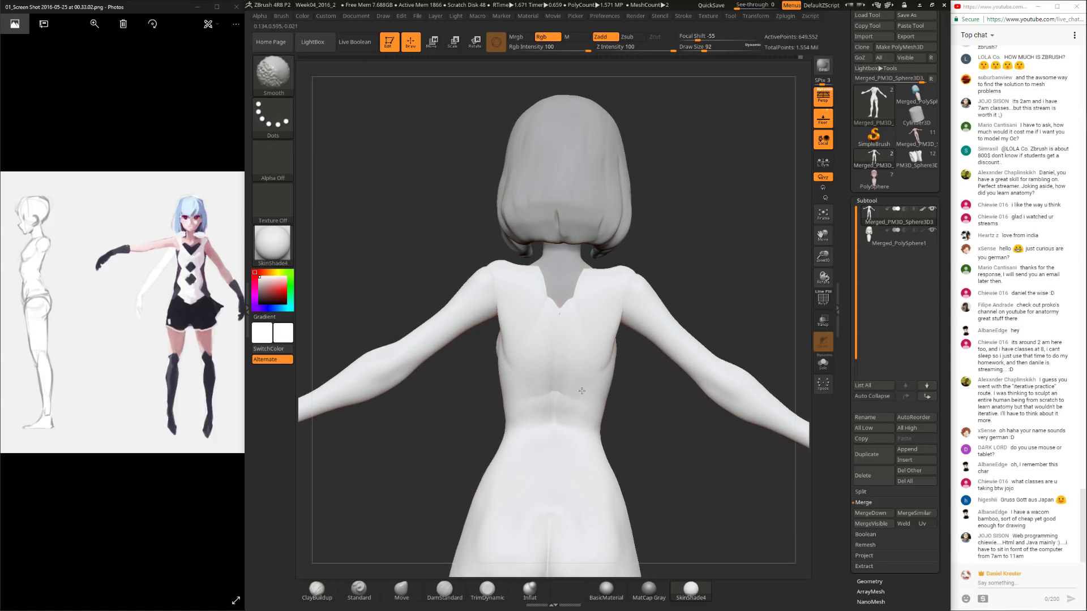
right_click_drag(585, 403, 590, 332)
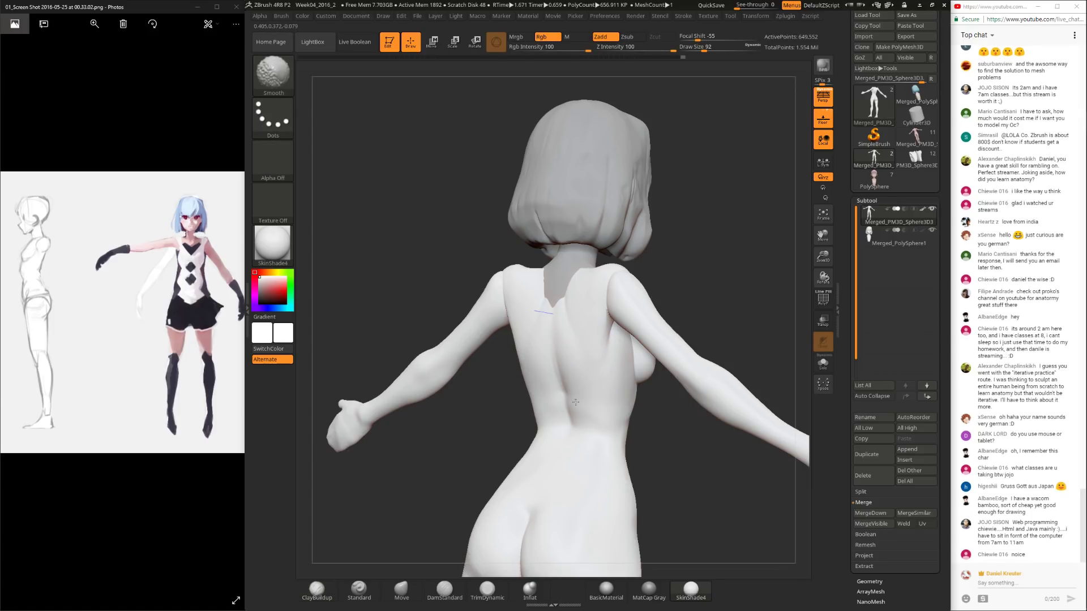
mouse_move(398, 483)
right_mouse_down()
mouse_move(407, 565)
mouse_move(427, 440)
right_mouse_up()
left_click(449, 597)
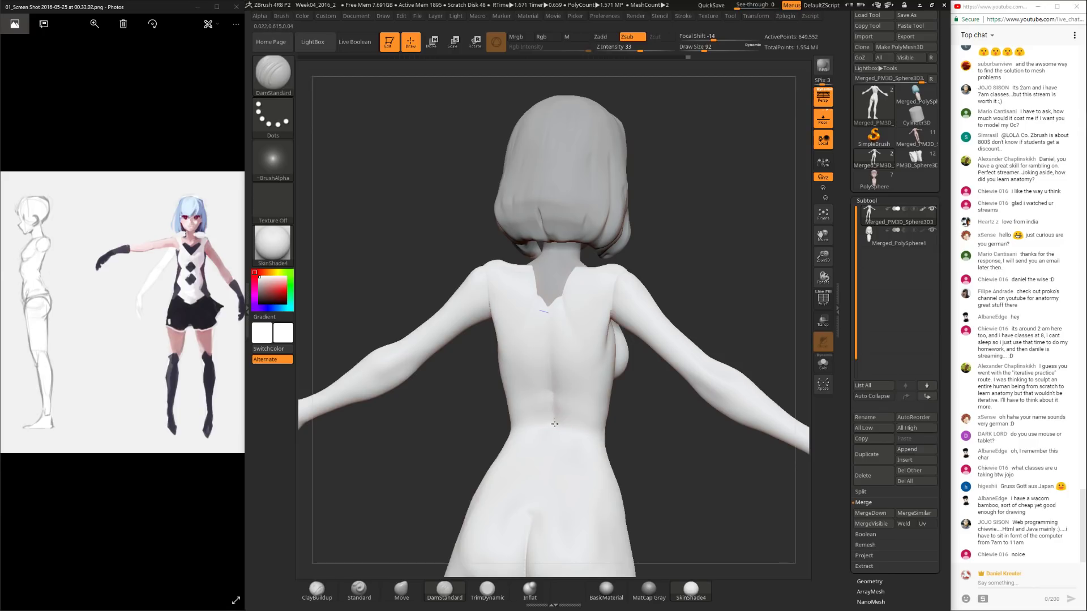
key("shift")
Step: Smooth the sternum area and the seam between the breasts at brush size 54
mouse_move(474, 412)
right_mouse_down()
mouse_move(437, 399)
mouse_move(406, 443)
mouse_move(561, 477)
mouse_move(573, 543)
mouse_move(496, 465)
right_mouse_up()
key("shift")
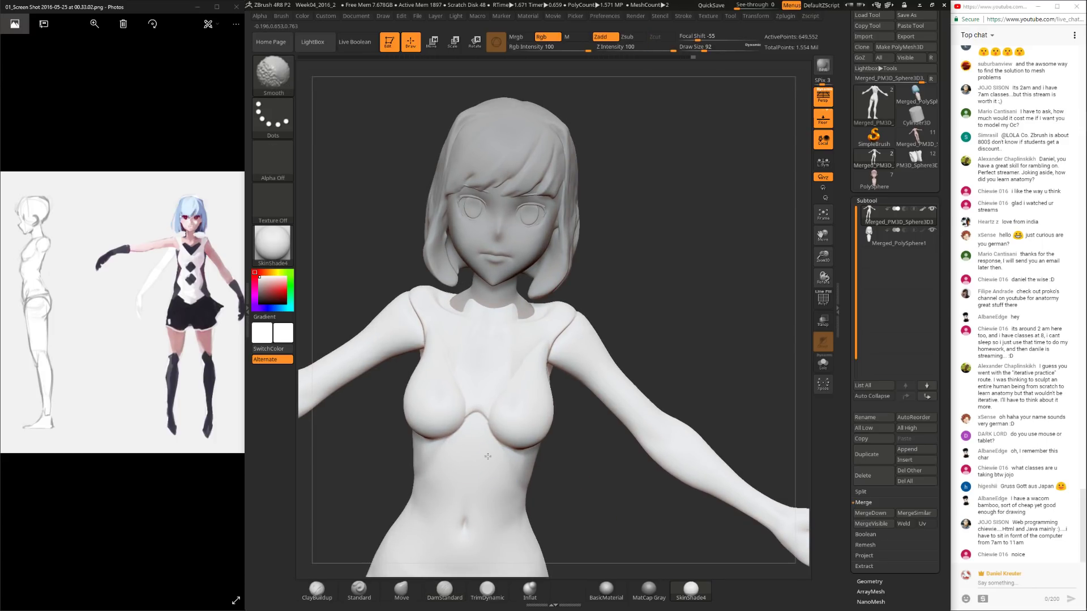
key("space")
left_click_drag(490, 405, 474, 415, "shift")
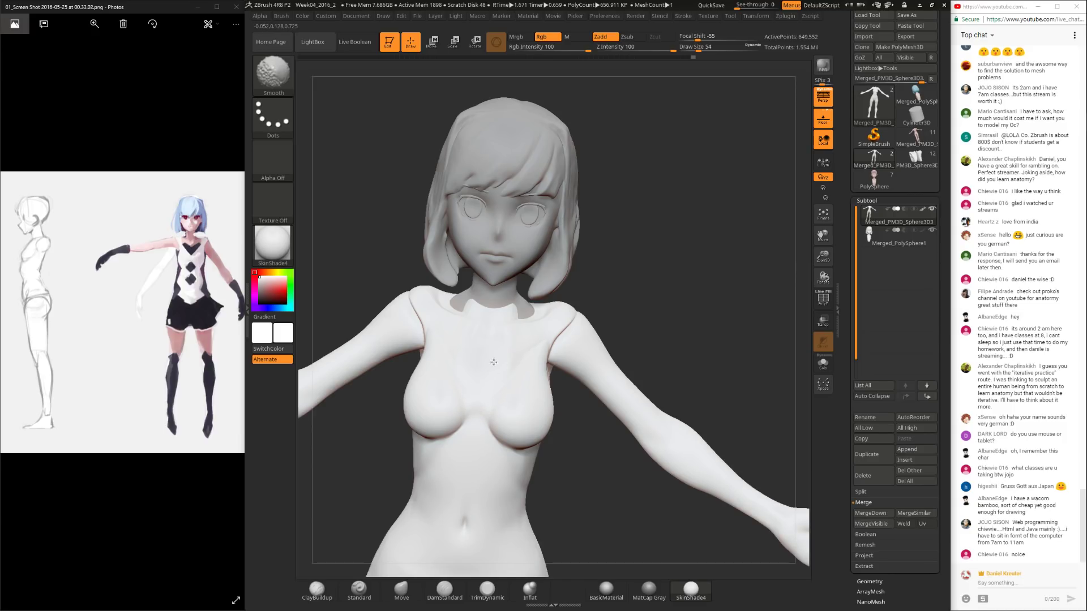
Step: Flatten the front of the shoulder and armpit with TrimDynamic, then smooth the transition into the chest at brush size 113
right_click_drag(472, 379, 441, 374)
left_click(487, 591)
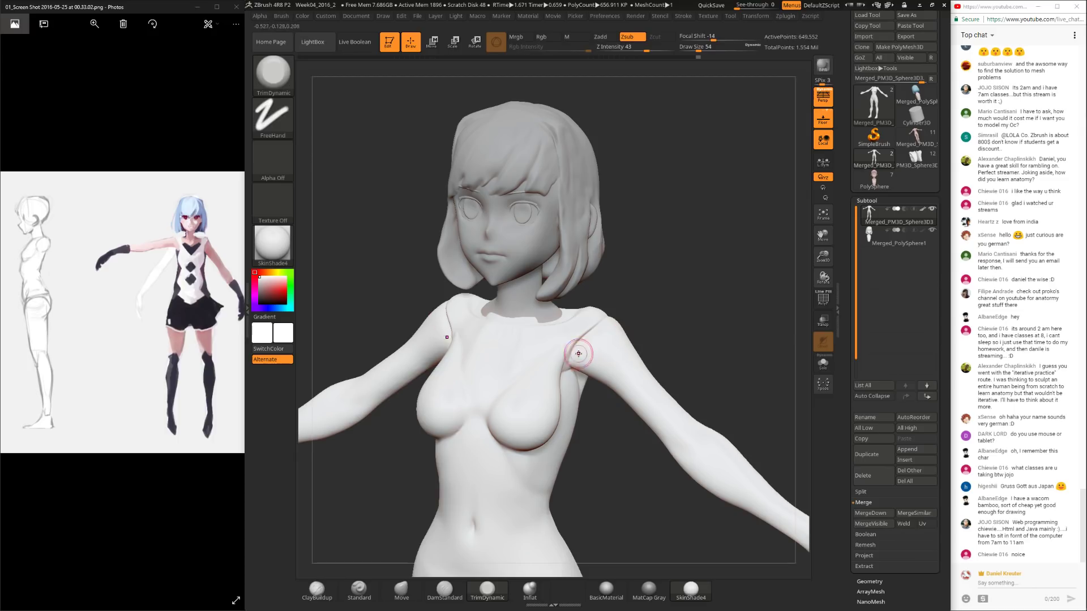
key("shift")
right_click(585, 351)
left_click_drag(585, 351, 592, 351)
left_click_drag(648, 303, 588, 328)
left_click_drag(642, 297, 590, 344)
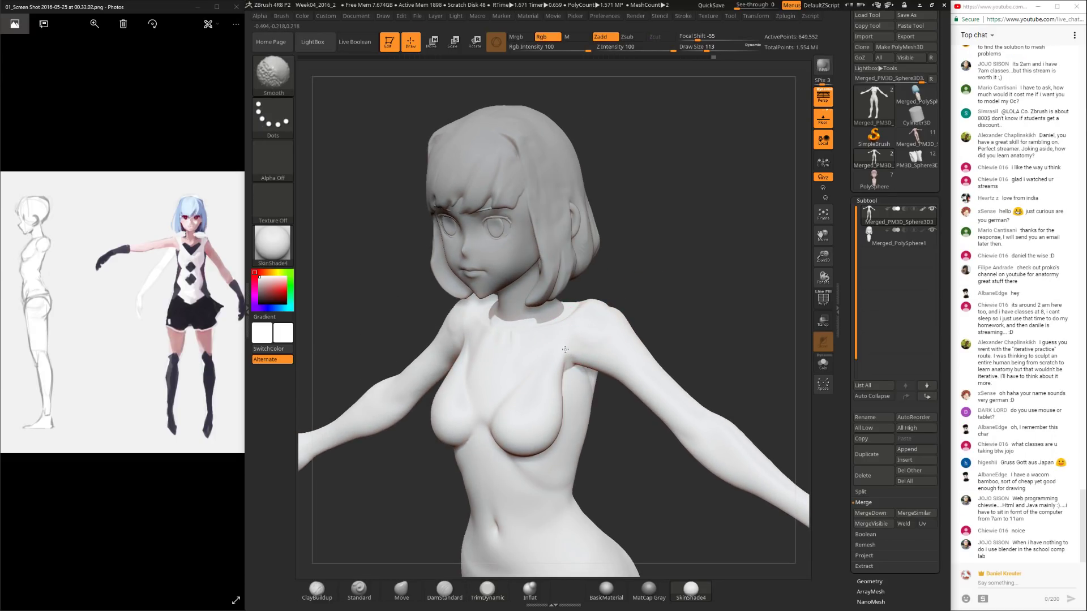
left_click_drag(643, 322, 561, 360)
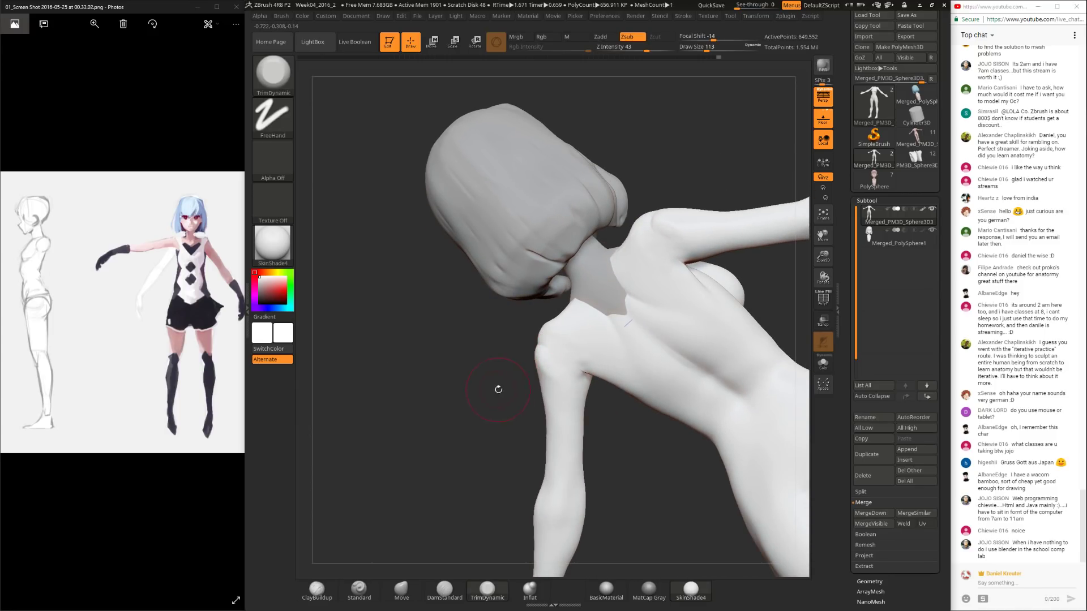
Step: Flatten the top and back of the shoulder with TrimDynamic at brush size 157, then enlarge the brush to 346
left_click_drag(505, 386, 541, 342)
mouse_move(645, 339)
left_mouse_down()
mouse_move(572, 351)
mouse_move(554, 341)
left_mouse_up()
left_click_drag(475, 364, 509, 385)
key("space")
left_click_drag(531, 341, 538, 339)
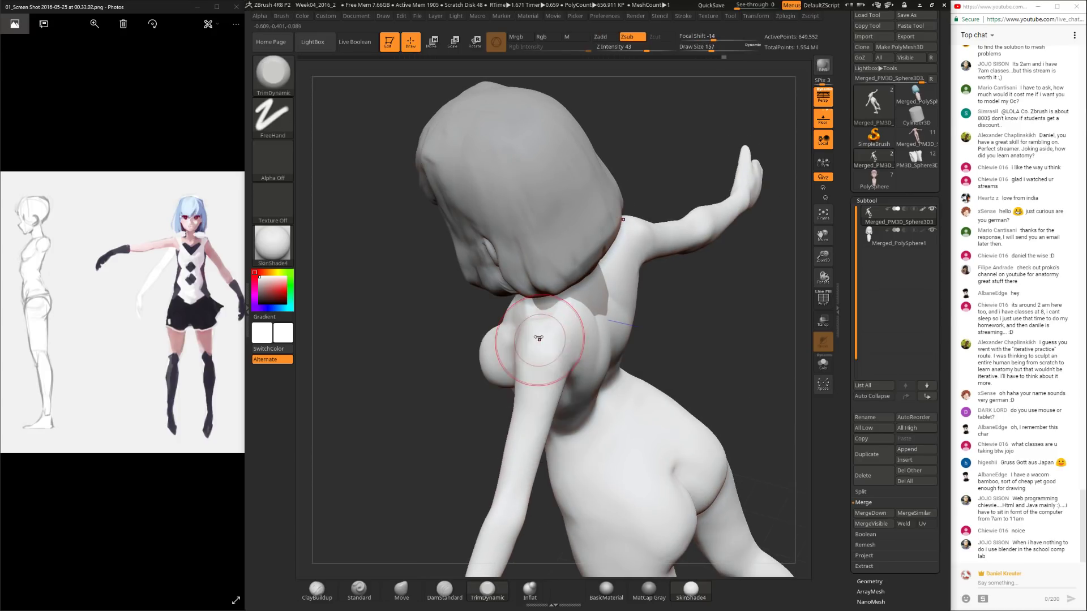
mouse_move(635, 327)
left_mouse_down()
mouse_move(672, 255)
mouse_move(646, 340)
mouse_move(619, 359)
mouse_move(566, 345)
mouse_move(572, 288)
left_mouse_up()
key("space")
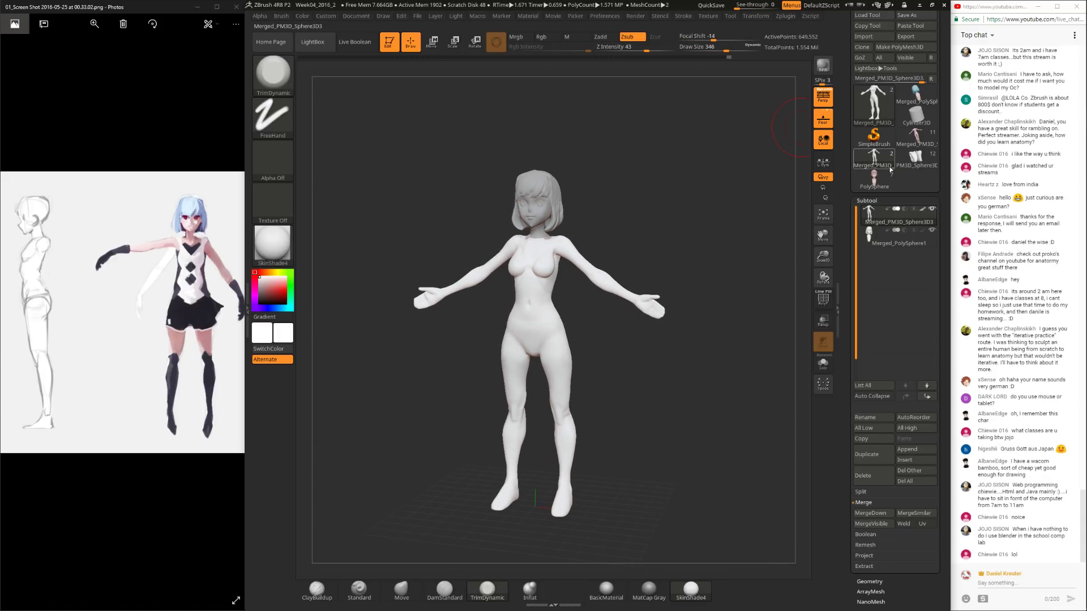
Step: Switch to the earlier PolySphere character model and show its clothed body subtool, Merged_PM3D_Sphere3D9
left_click(916, 96)
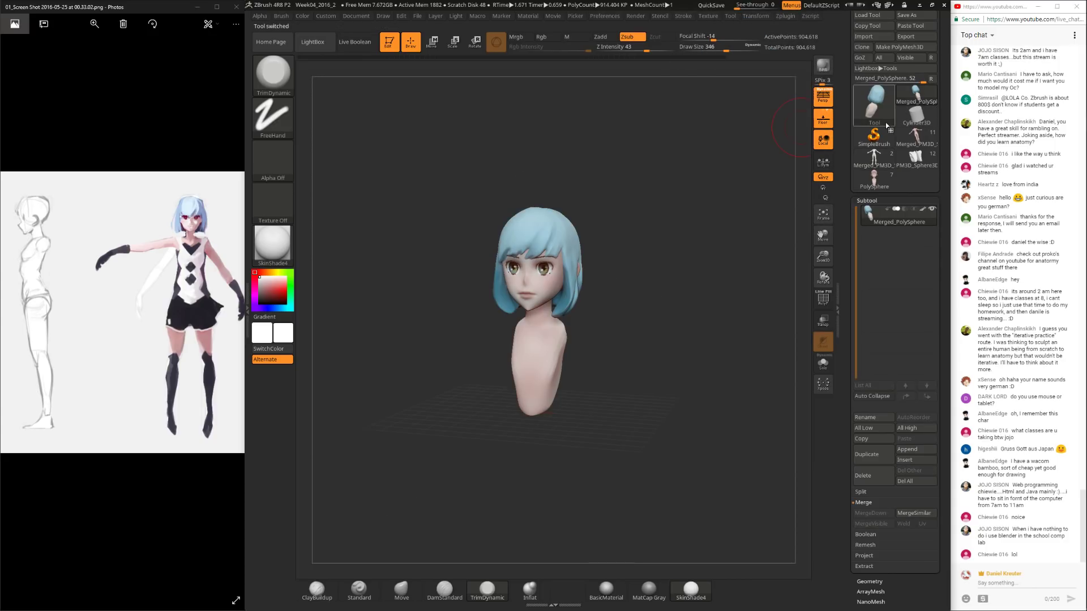
left_click(877, 181)
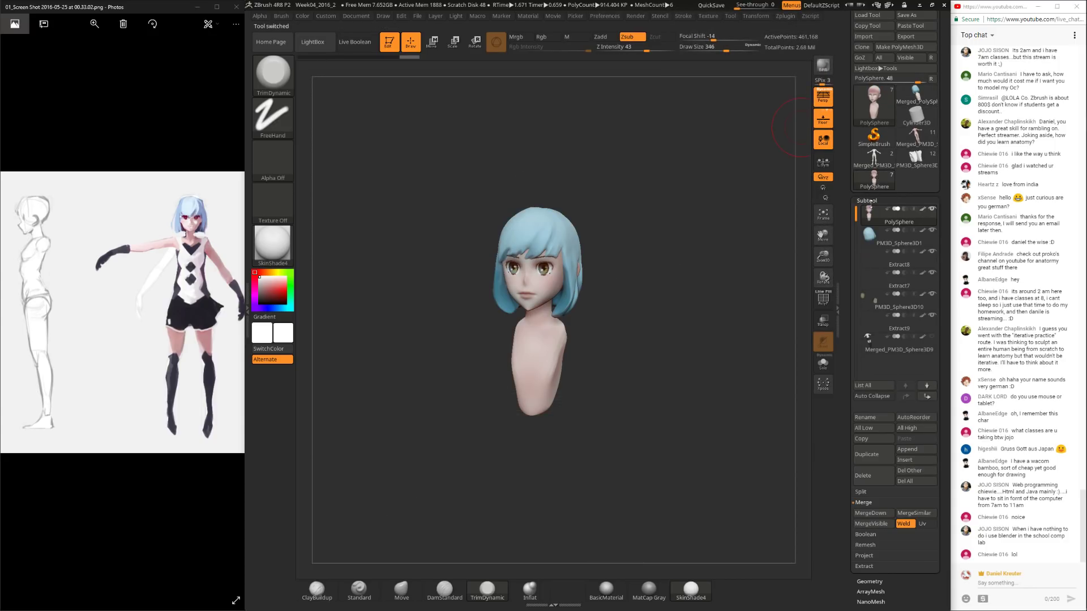
left_click(933, 337)
left_click_drag(708, 327, 742, 269)
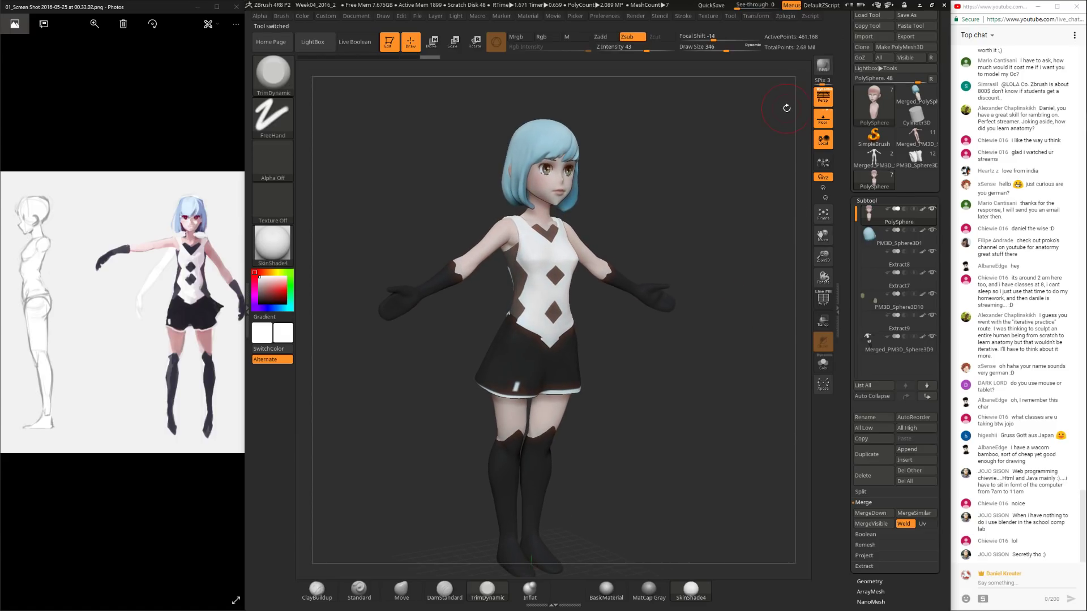
Step: Return to the body sculpt and reshape the hips and overall silhouette with the Move brush, enlarging it from 379 to 793
left_click(873, 161)
left_click_drag(693, 304, 720, 385)
left_click(402, 588)
key("space")
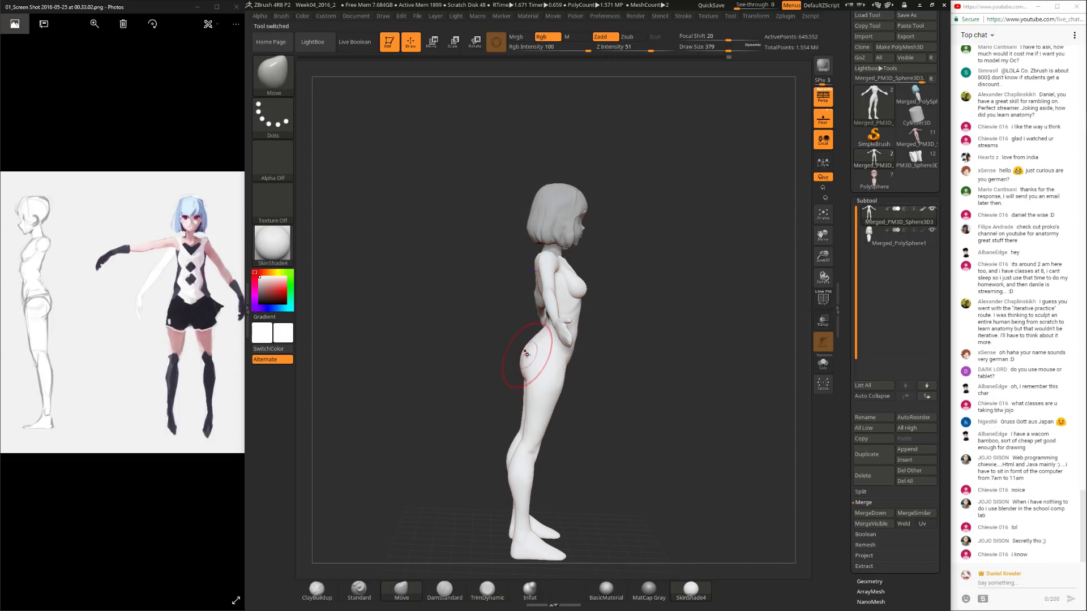
mouse_move(594, 362)
left_mouse_down()
mouse_move(656, 430)
mouse_move(648, 461)
mouse_move(612, 399)
mouse_move(635, 392)
mouse_move(584, 367)
mouse_move(602, 357)
mouse_move(578, 364)
left_mouse_up()
key("space")
key("space")
mouse_move(616, 267)
left_mouse_down()
mouse_move(595, 352)
mouse_move(650, 356)
left_mouse_up()
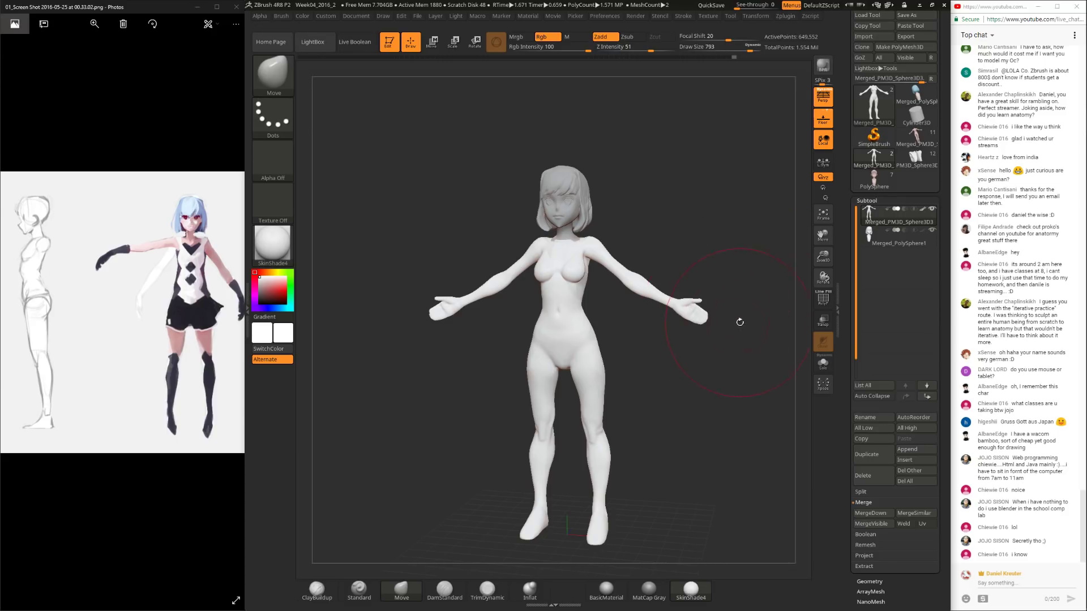
left_click_drag(727, 368, 728, 411)
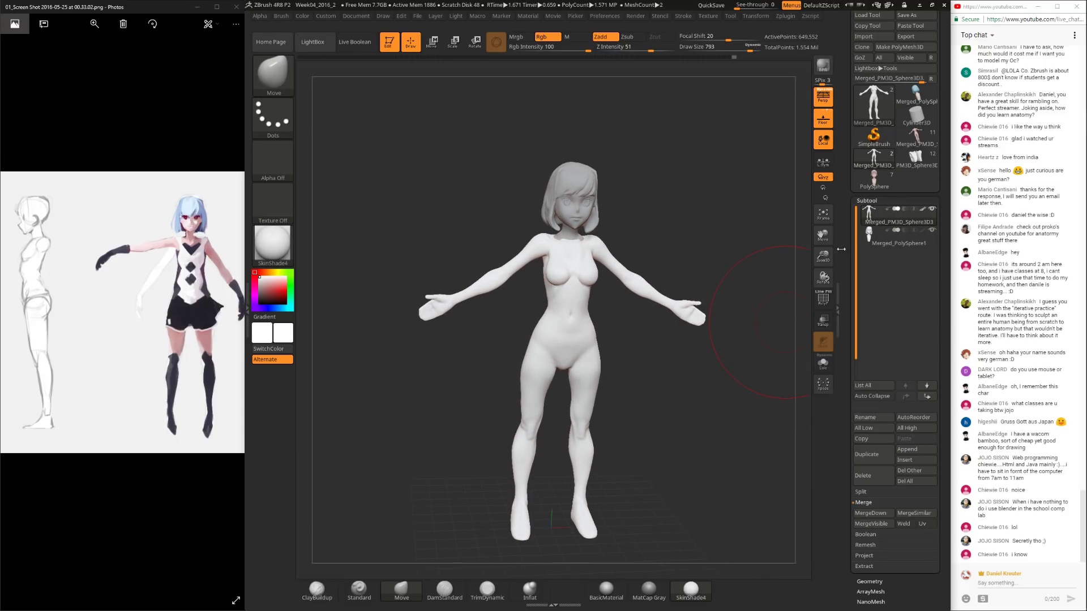
Step: Compare the proportions with the earlier clothed character from several angles and select its Merged_PM3D_Sphere3D9 subtool
left_click(881, 173)
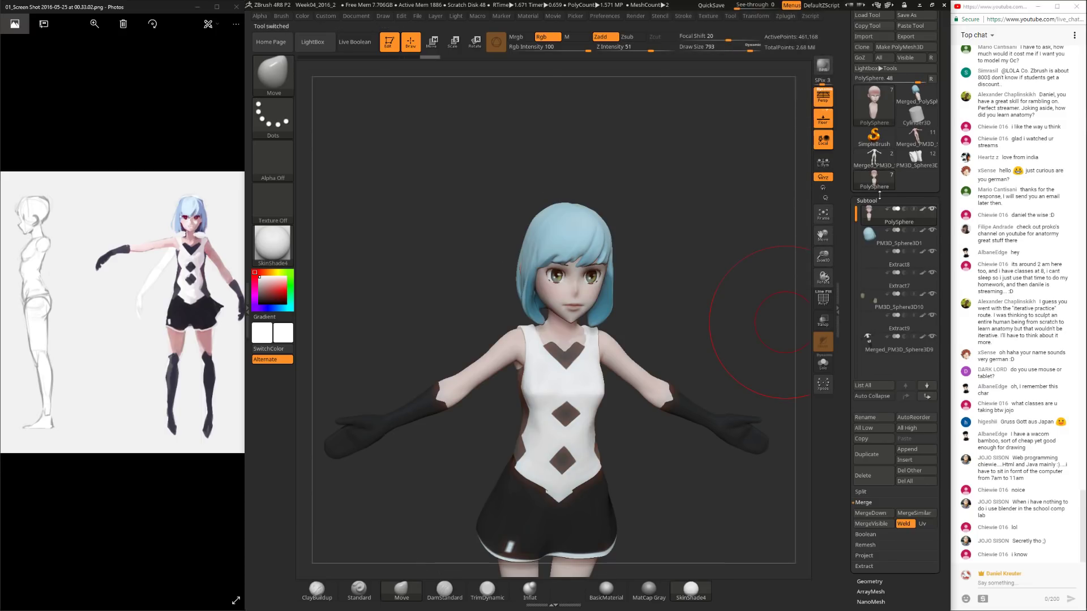
left_click_drag(734, 318, 759, 291, "alt")
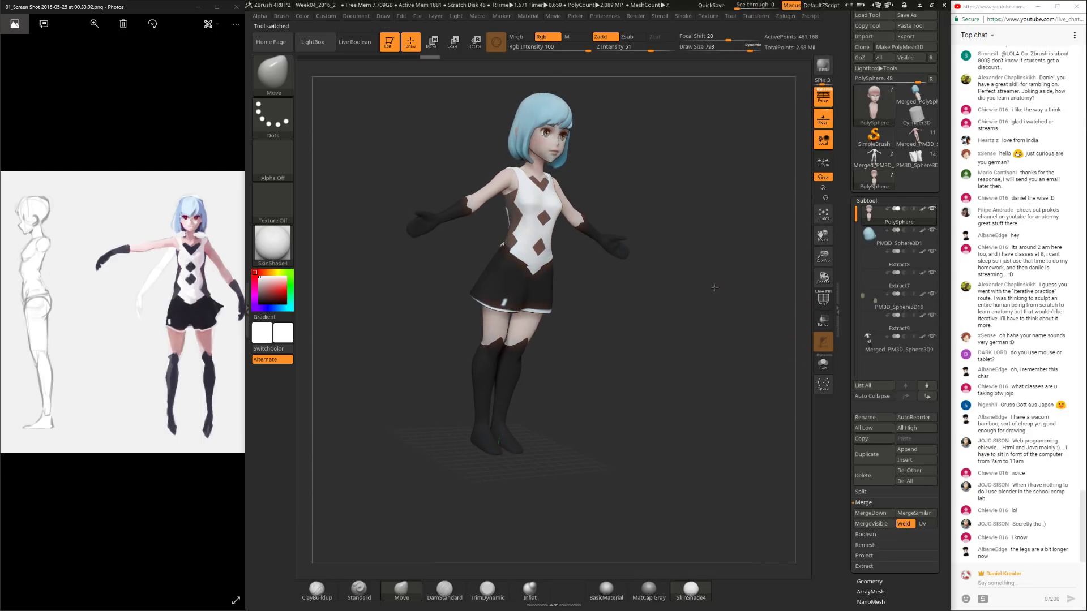
left_click_drag(657, 306, 697, 353)
left_click_drag(714, 356, 694, 340)
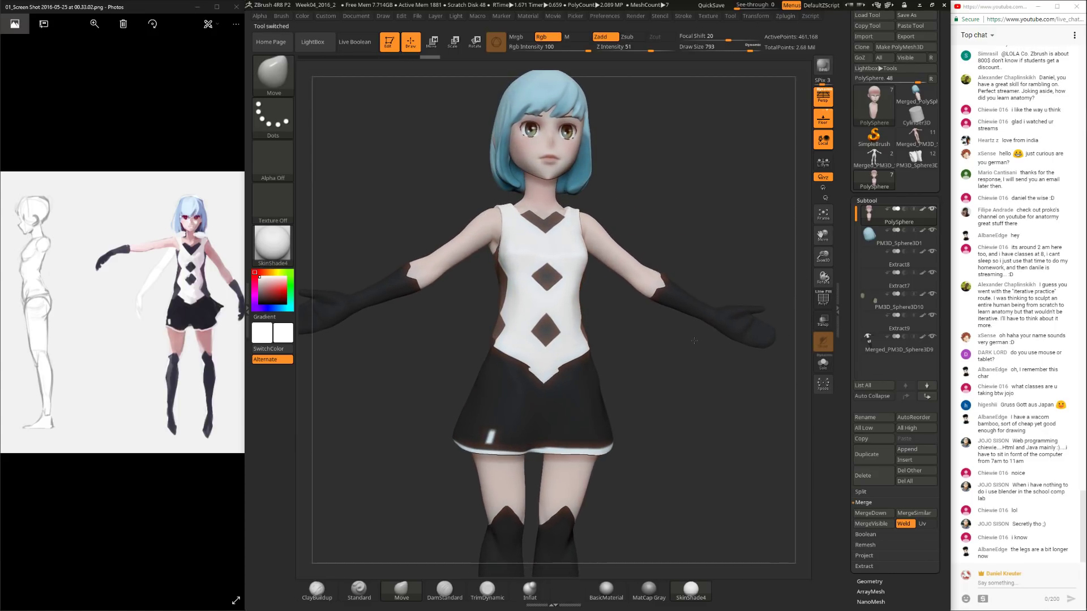
left_click(871, 342)
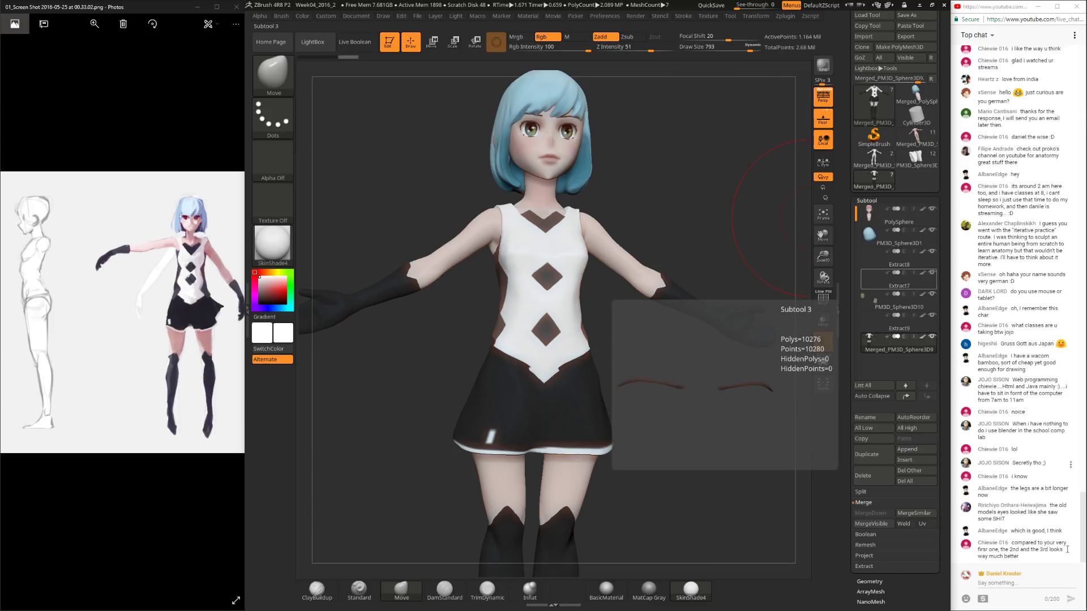
Step: Return to the body sculpt and inflate the thighs with the Inflat brush at intensity 10, undoing the first stroke and enlarging the brush to 1000
mouse_move(887, 160)
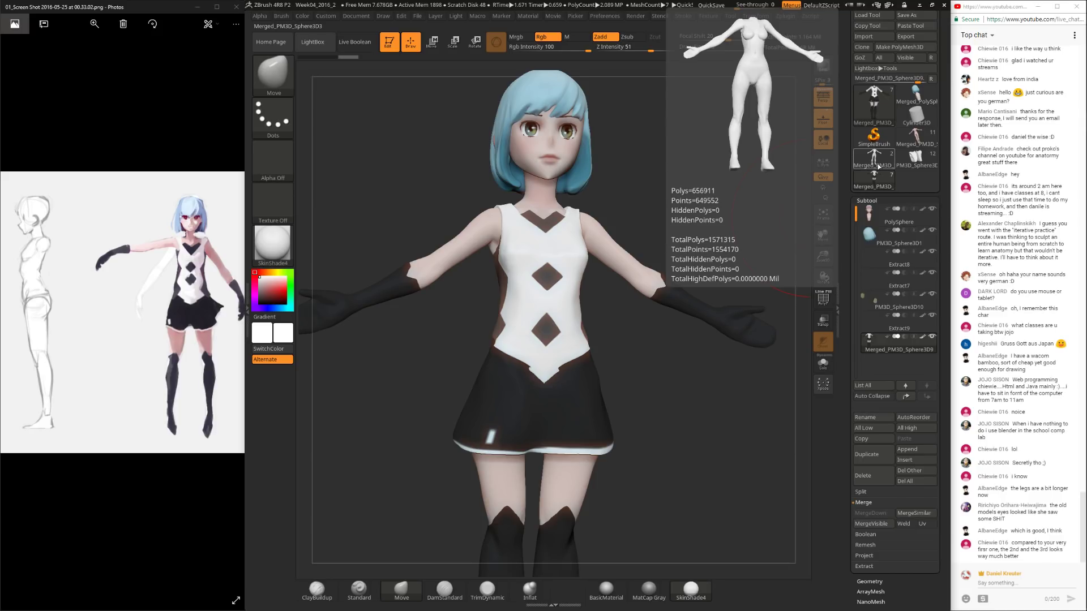
left_click(879, 167)
left_click_drag(618, 307, 638, 389, "alt")
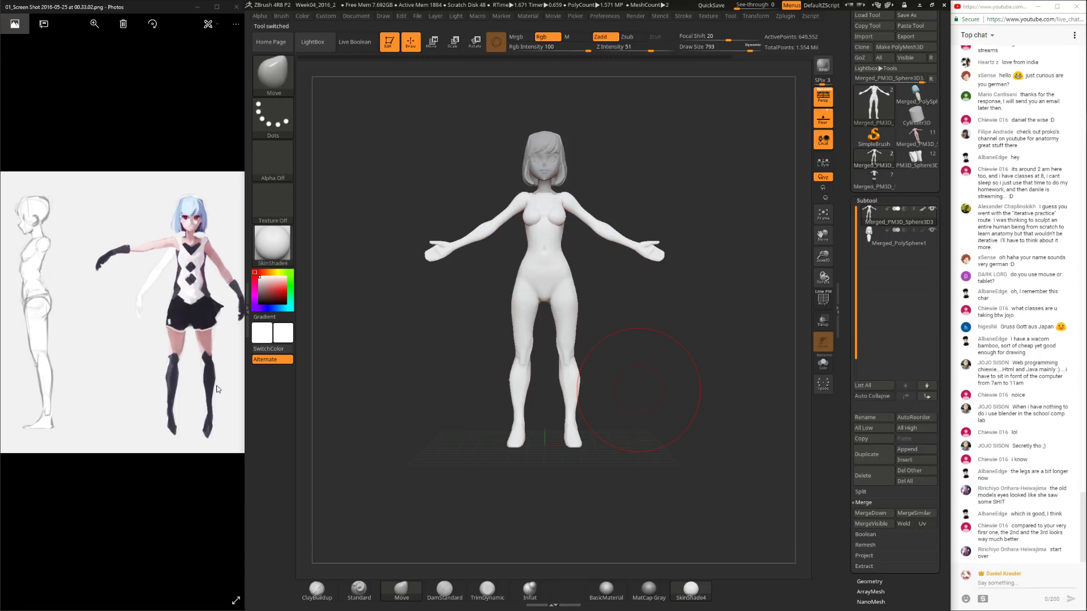
left_click(530, 588)
key("space")
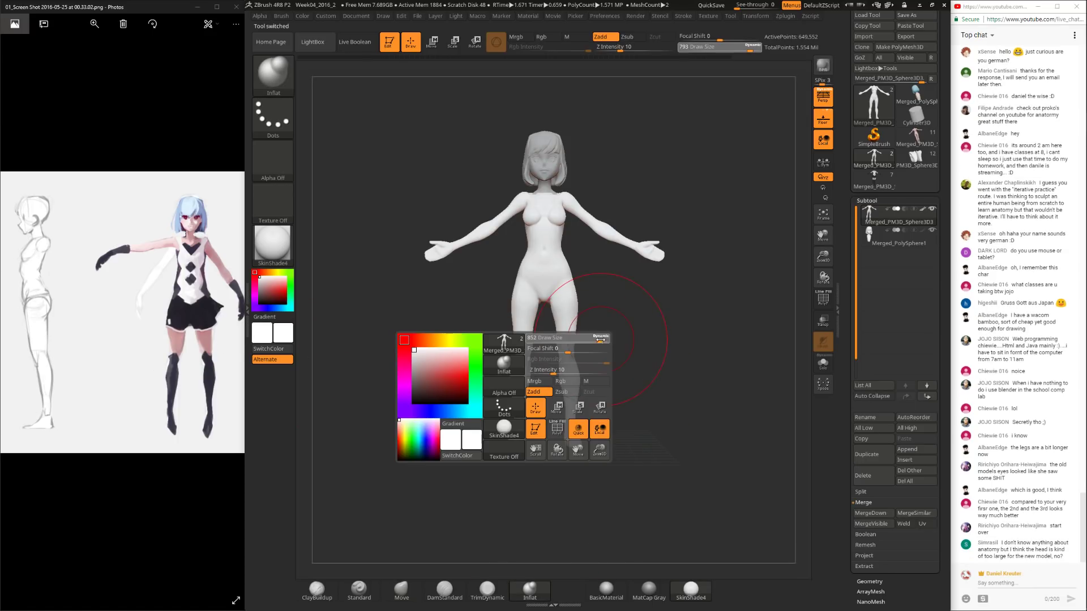
left_click_drag(580, 313, 570, 399)
key("ctrl+z")
key("space")
mouse_move(582, 330)
left_mouse_down()
mouse_move(570, 329)
mouse_move(592, 300)
left_mouse_up()
key("space")
left_click_drag(586, 378, 723, 406)
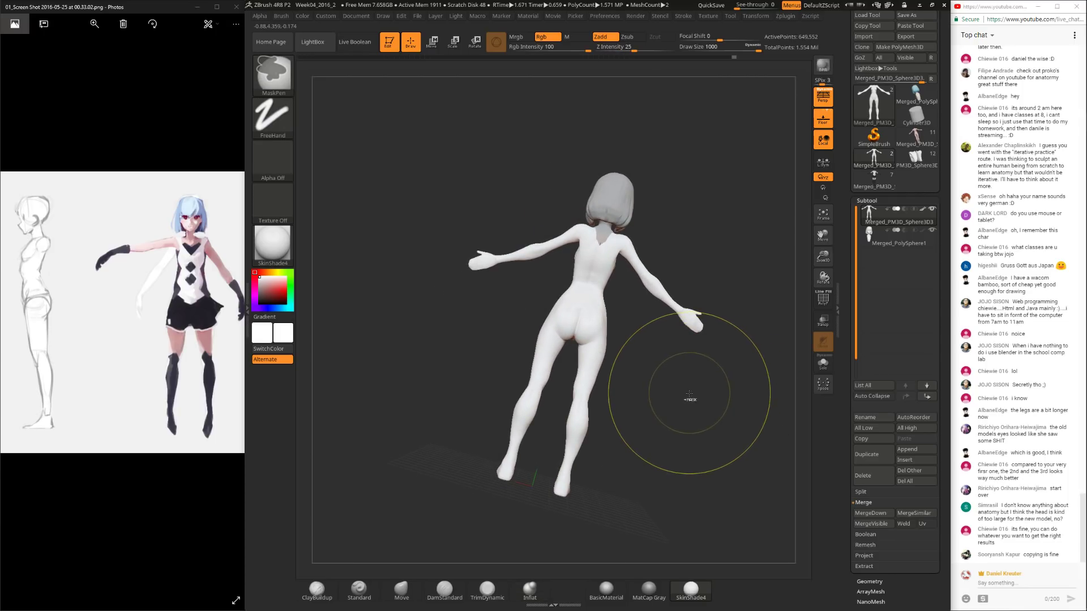
key("ctrl")
mouse_move(667, 401)
left_mouse_down()
mouse_move(614, 347)
mouse_move(612, 376)
mouse_move(596, 376)
mouse_move(618, 384)
mouse_move(484, 464)
left_mouse_up()
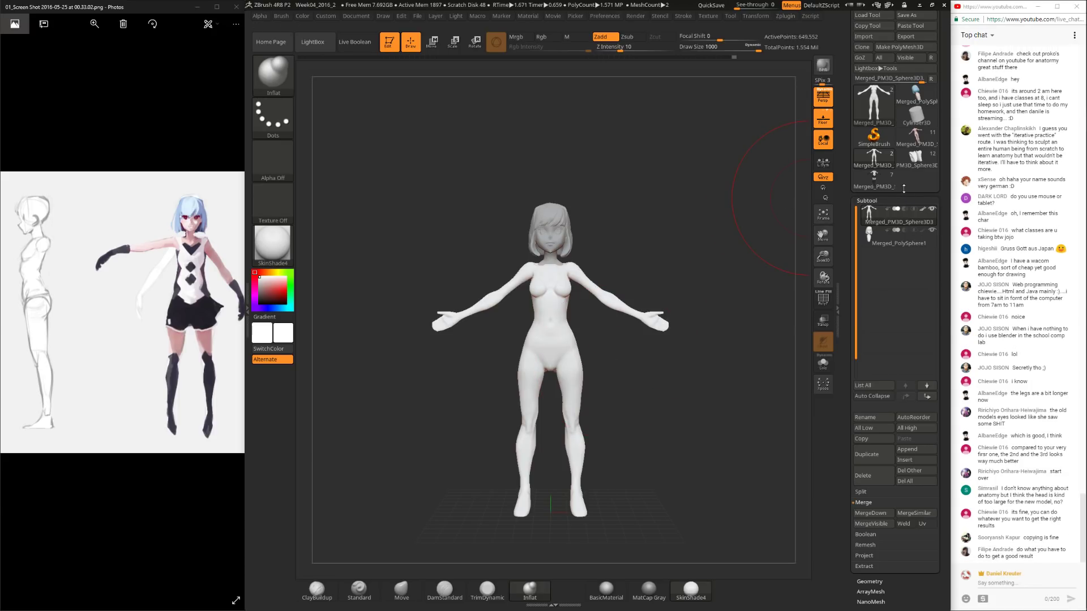
Step: Switch to the earlier clothed character and split its Merged_PM3D_Sphere3D9 subtool into separate parts
left_click(874, 178)
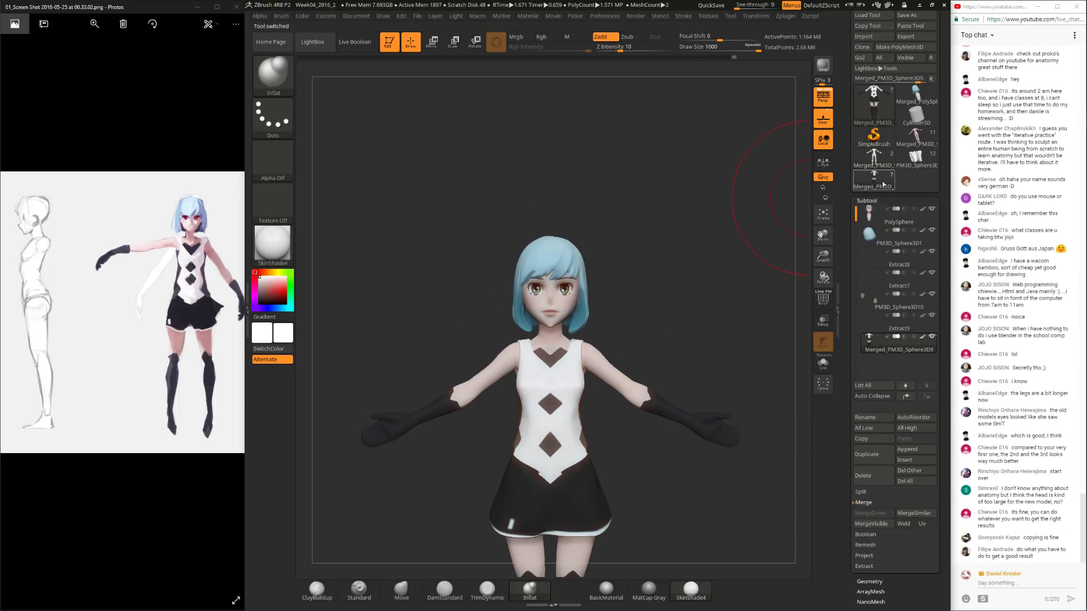
scroll(878, 409, "down", 3)
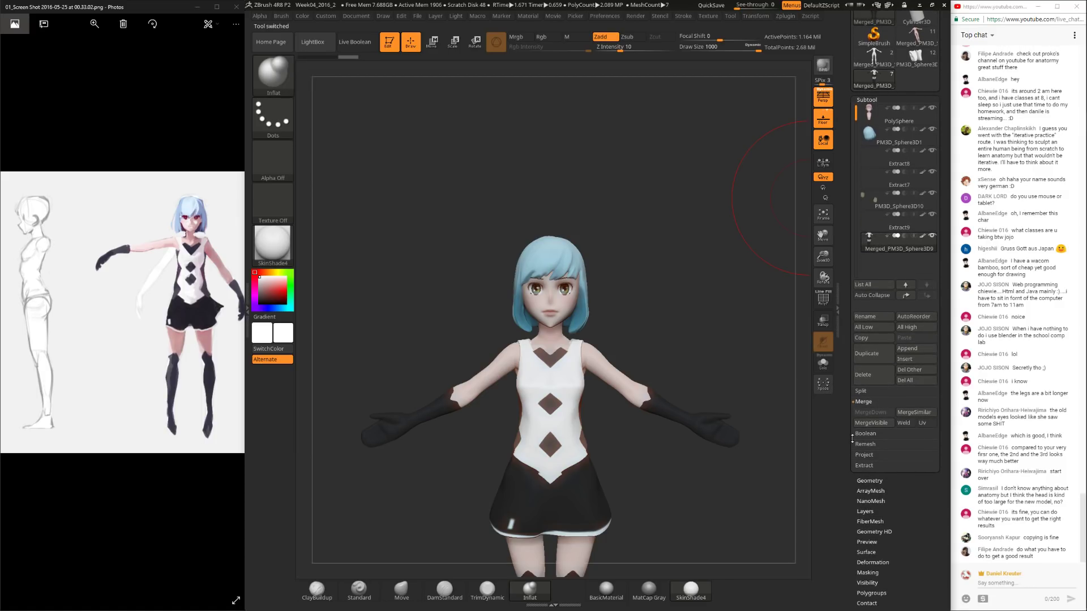
left_click(861, 392)
left_click(872, 423)
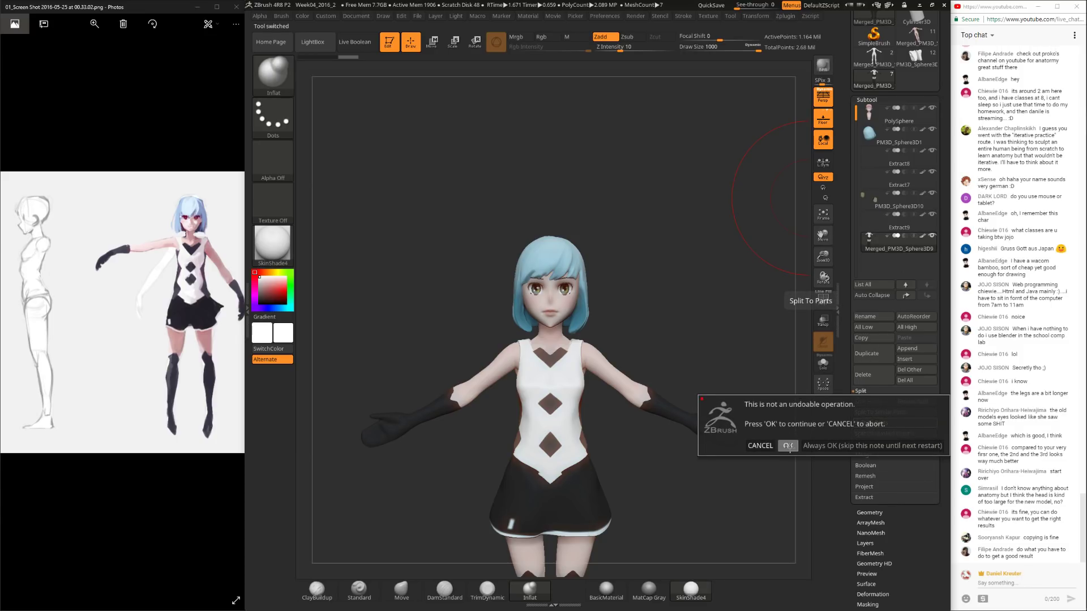
left_click(789, 446)
scroll(864, 235, "down", 3)
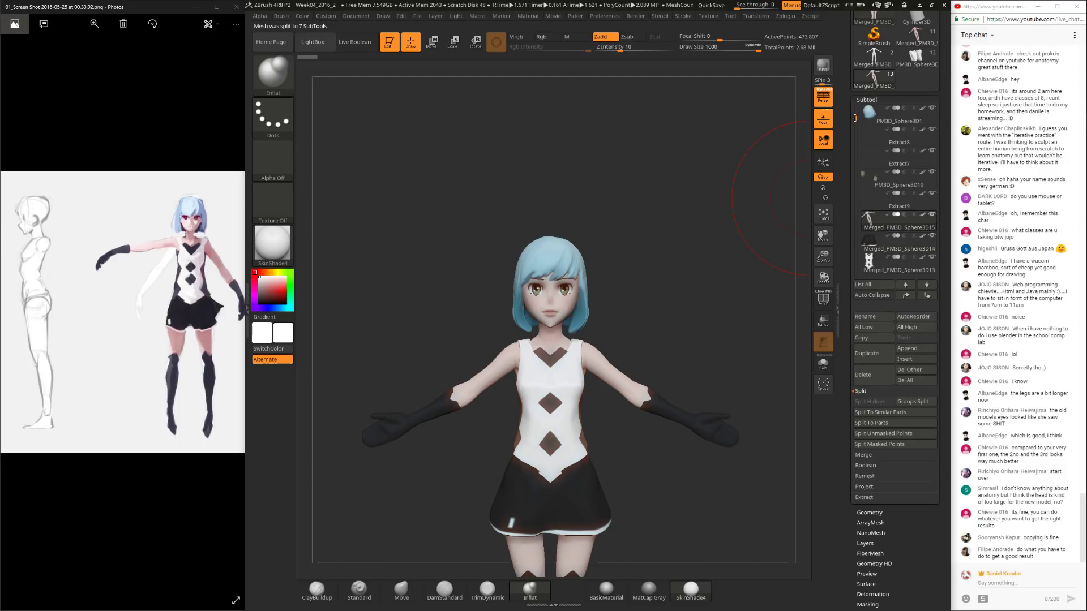
Step: Isolate the skirt subtool, Merged_PM3D_Sphere3D14, and examine its shape up close
left_click(866, 205)
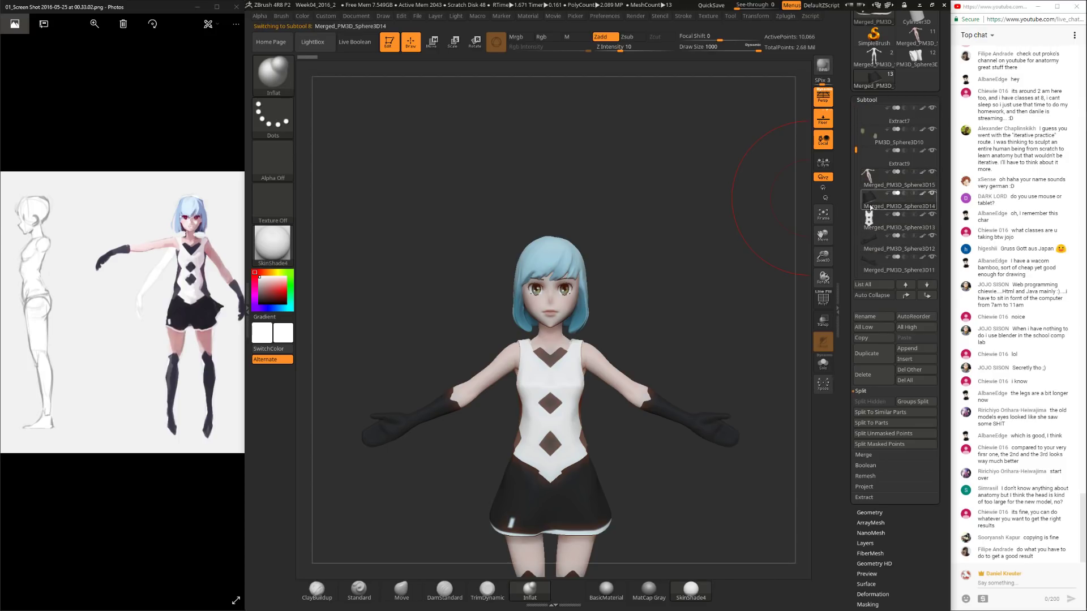
left_click(822, 363)
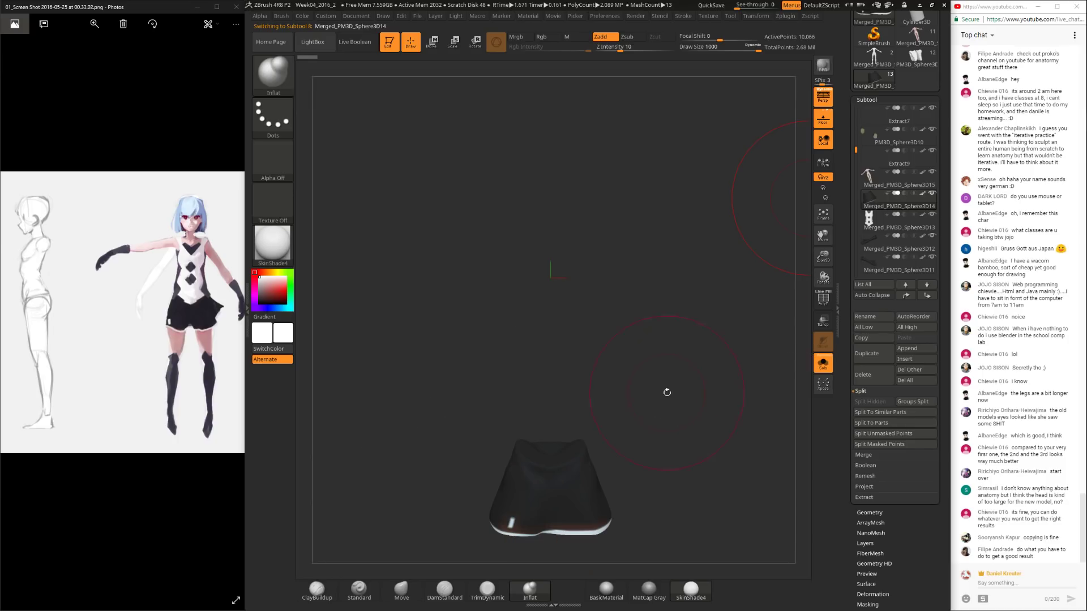
key("ctrl")
mouse_move(669, 400)
left_mouse_down()
mouse_move(706, 240)
mouse_move(605, 270)
mouse_move(639, 304)
mouse_move(623, 334)
left_mouse_up()
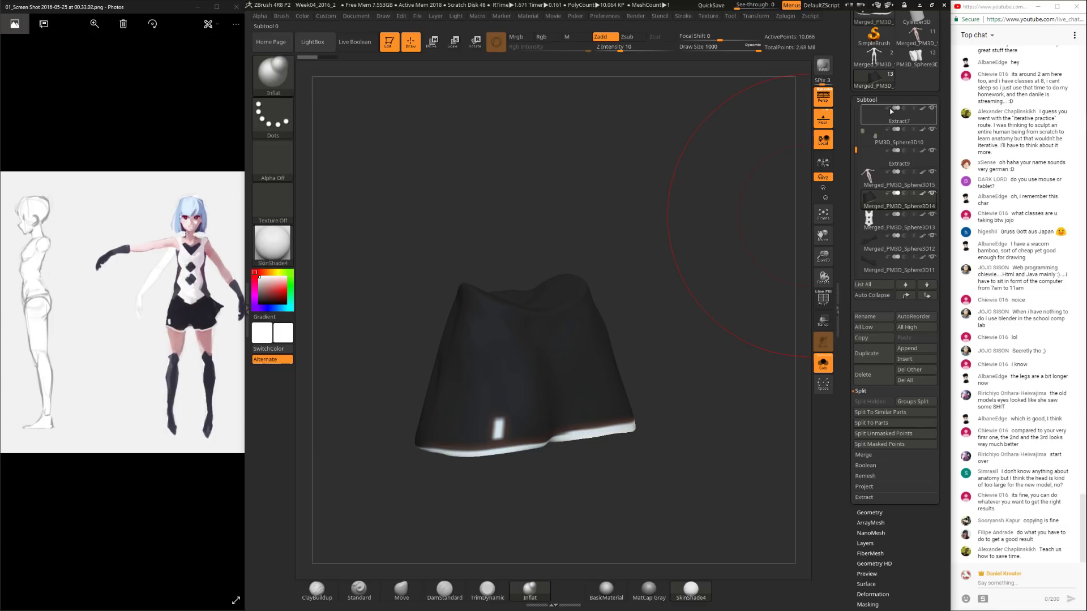
Step: Switch back to the body sculpt, frame the full figure and turn off Solo mode to show the head
left_click(873, 60)
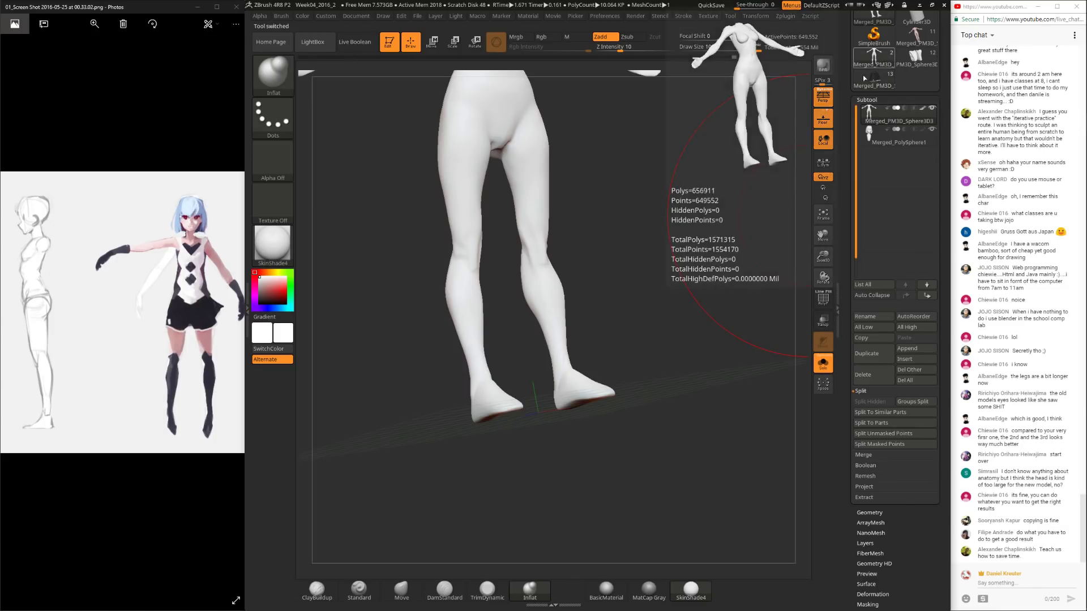
key("f")
left_click_drag(704, 276, 688, 405)
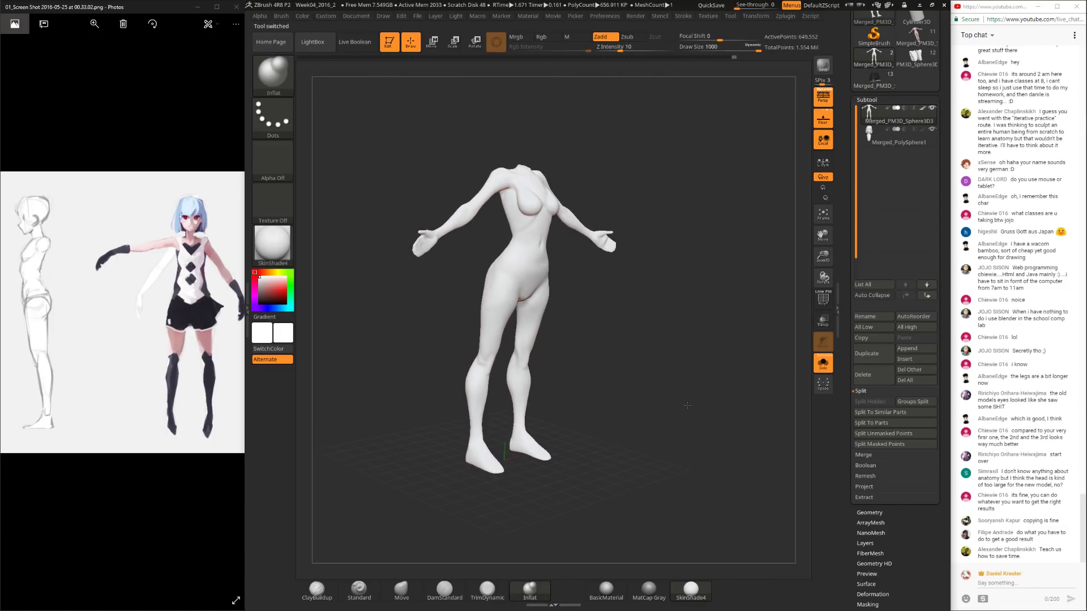
left_click(823, 363)
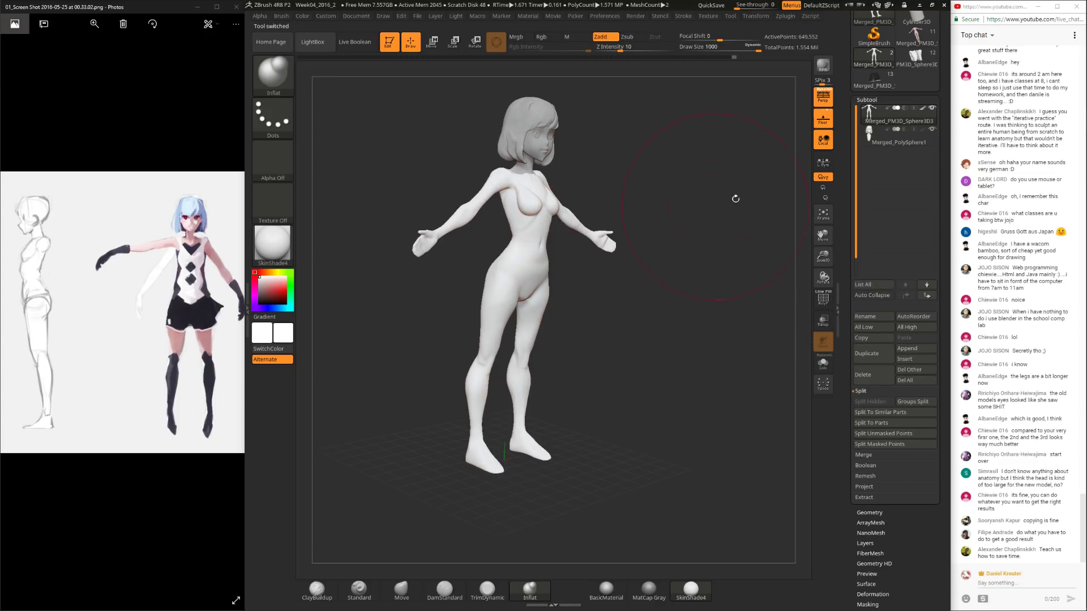
Step: Append the earlier character's black skirt mesh as a new subtool of the body sculpt
left_click(917, 350)
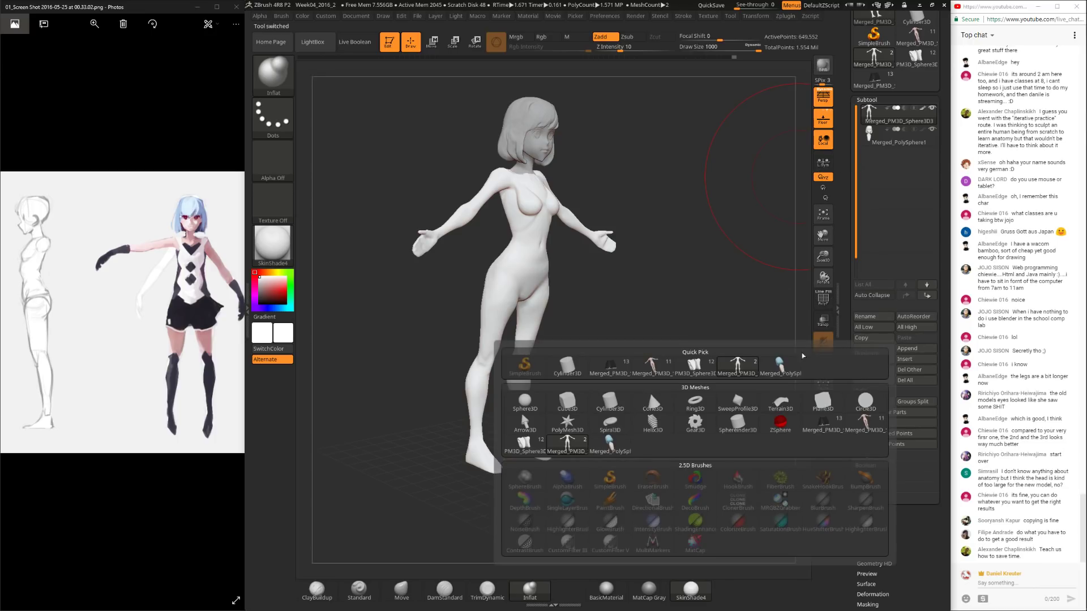
left_click(618, 369)
left_click_drag(685, 327, 650, 313)
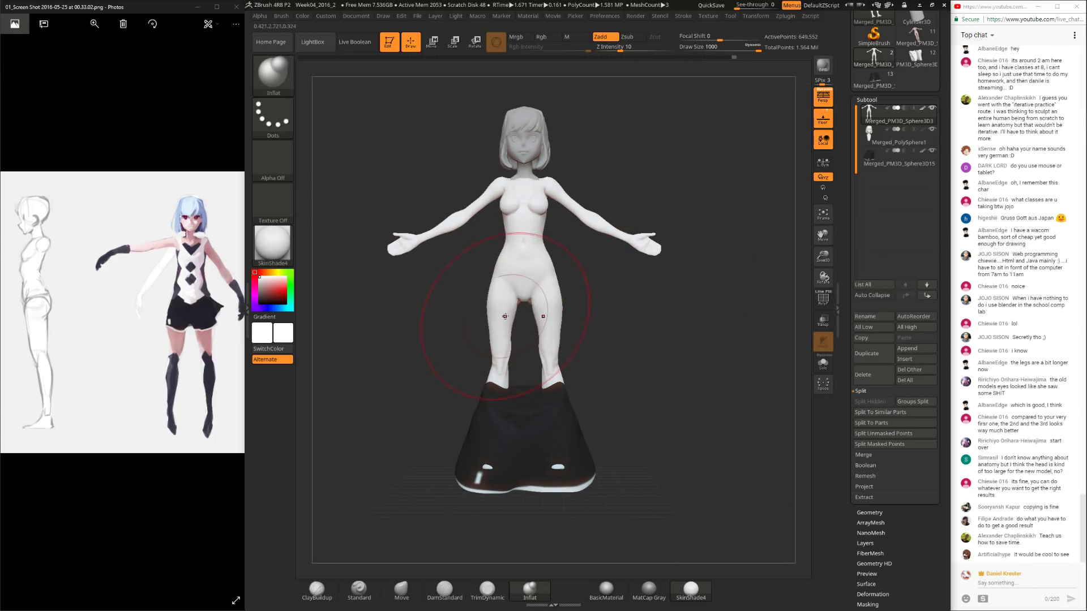
Step: Select the Merged_PM3D_Sphere3D15 skirt subtool and move it straight up from the feet to the hips
key("w")
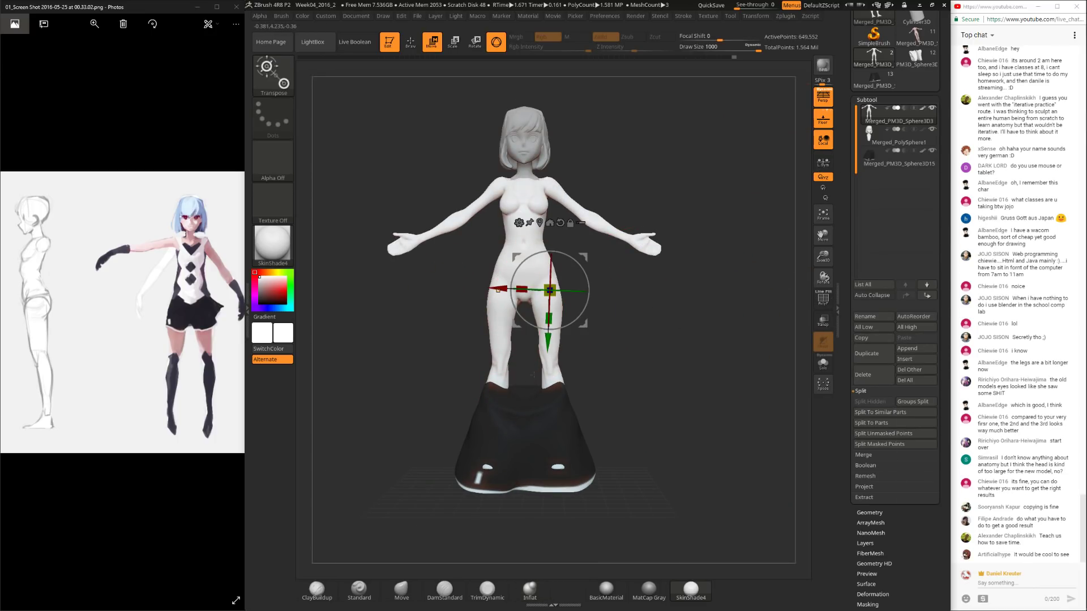
left_click(880, 162)
left_click(524, 417)
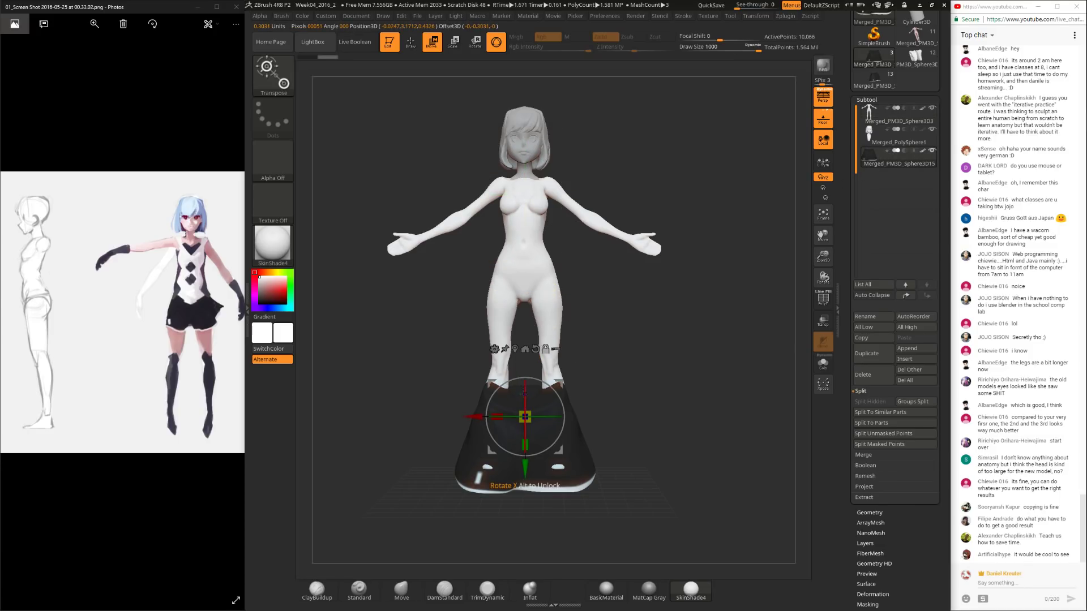
left_click_drag(524, 487, 600, 289)
mouse_move(534, 274)
left_mouse_down()
mouse_move(524, 274)
mouse_move(611, 262)
mouse_move(546, 269)
left_mouse_up()
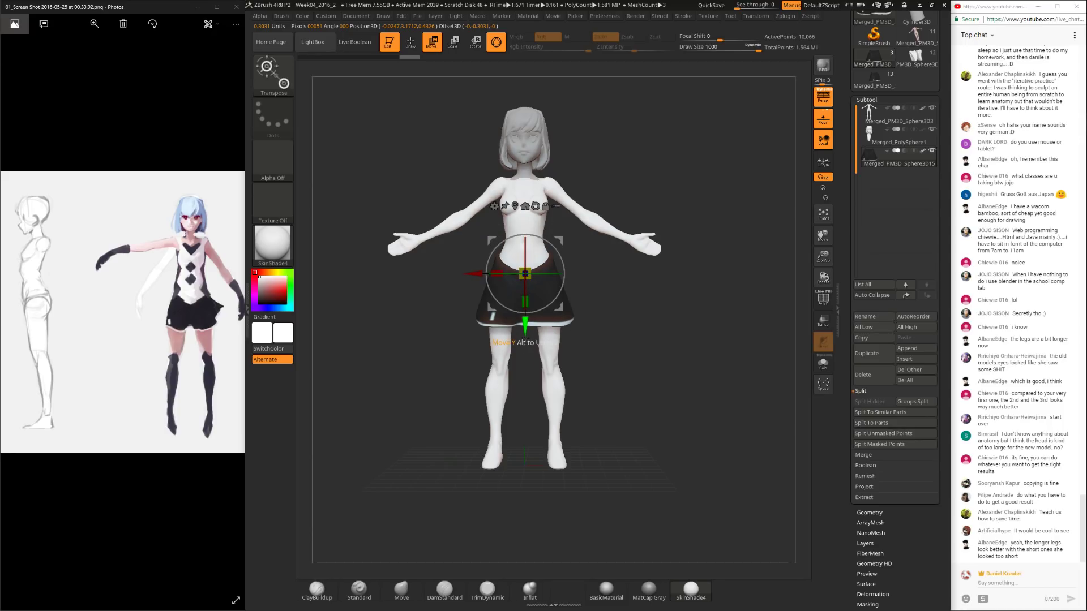
left_click_drag(617, 291, 622, 310, "alt")
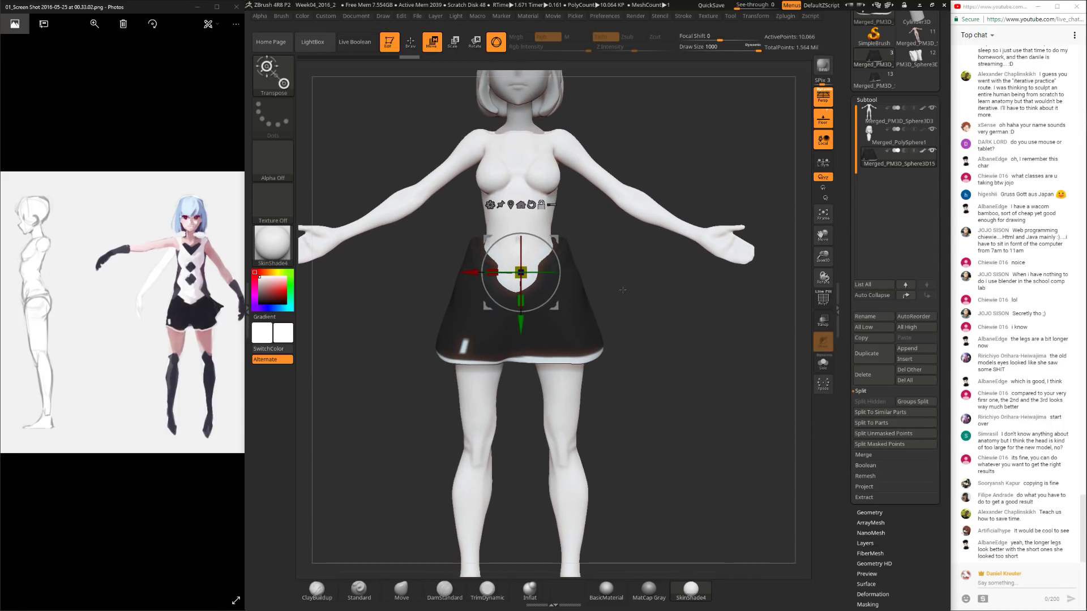
Step: Reshape the side and back of the skirt with the Move brush at draw size 754
left_click(530, 588)
key("space")
left_click_drag(582, 260, 580, 259)
left_click_drag(720, 286, 653, 281)
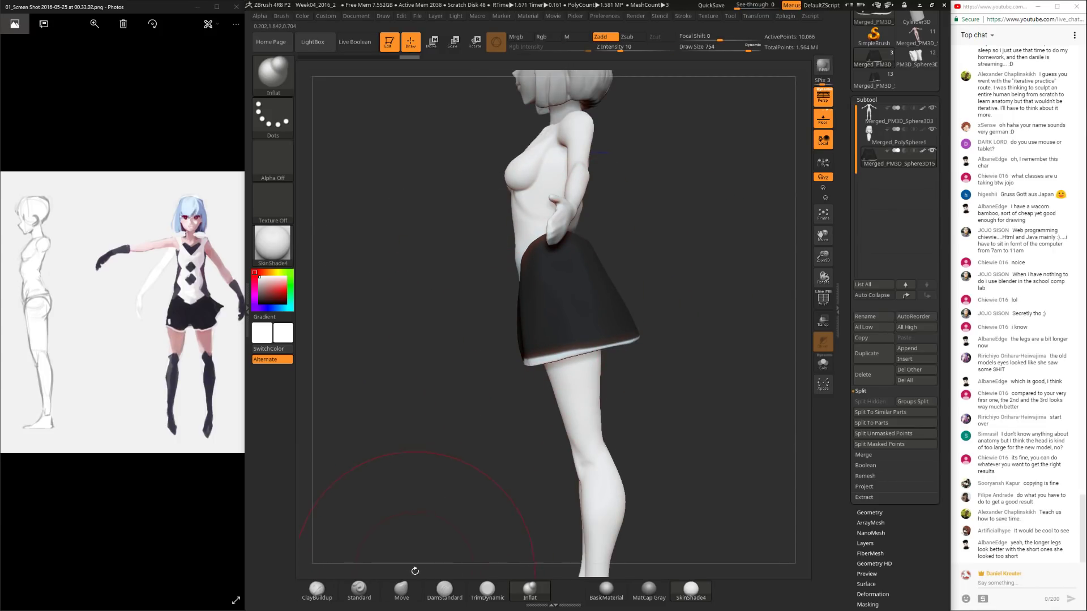
left_click(403, 589)
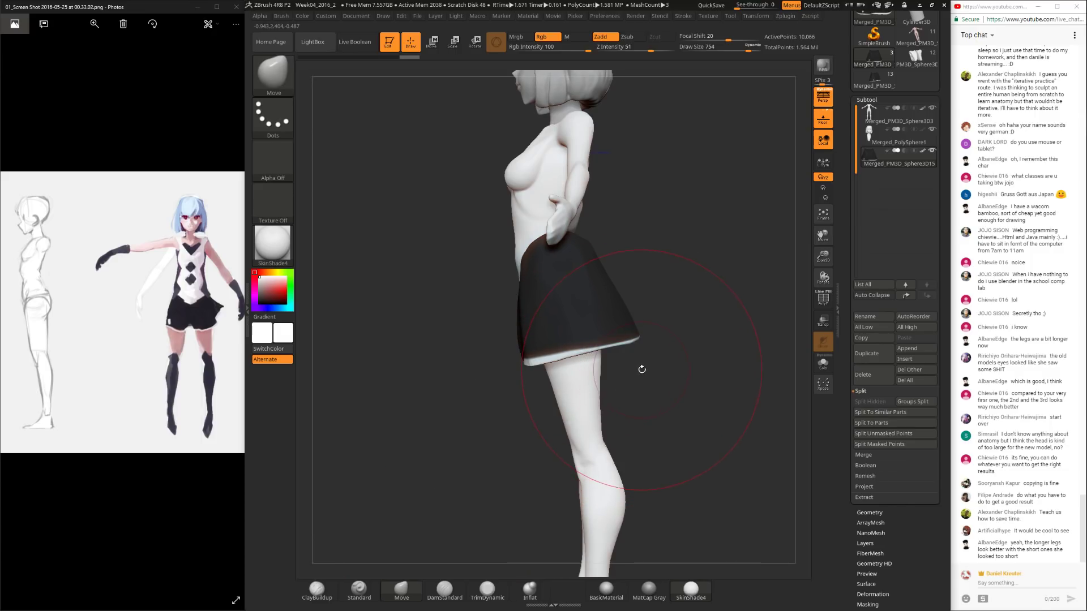
mouse_move(659, 351)
left_mouse_down()
mouse_move(660, 365)
mouse_move(671, 351)
mouse_move(691, 361)
mouse_move(651, 363)
mouse_move(719, 362)
left_mouse_up()
Step: Fit the skirt's front and side waistline around the hips with the Move brush at draw size 321
key("space")
mouse_move(538, 322)
left_mouse_down()
mouse_move(520, 321)
mouse_move(518, 281)
mouse_move(496, 263)
left_mouse_up()
mouse_move(612, 267)
left_mouse_down()
mouse_move(552, 271)
mouse_move(545, 286)
mouse_move(570, 369)
mouse_move(601, 367)
mouse_move(586, 365)
left_mouse_up()
key("space")
left_click_drag(571, 353, 558, 353)
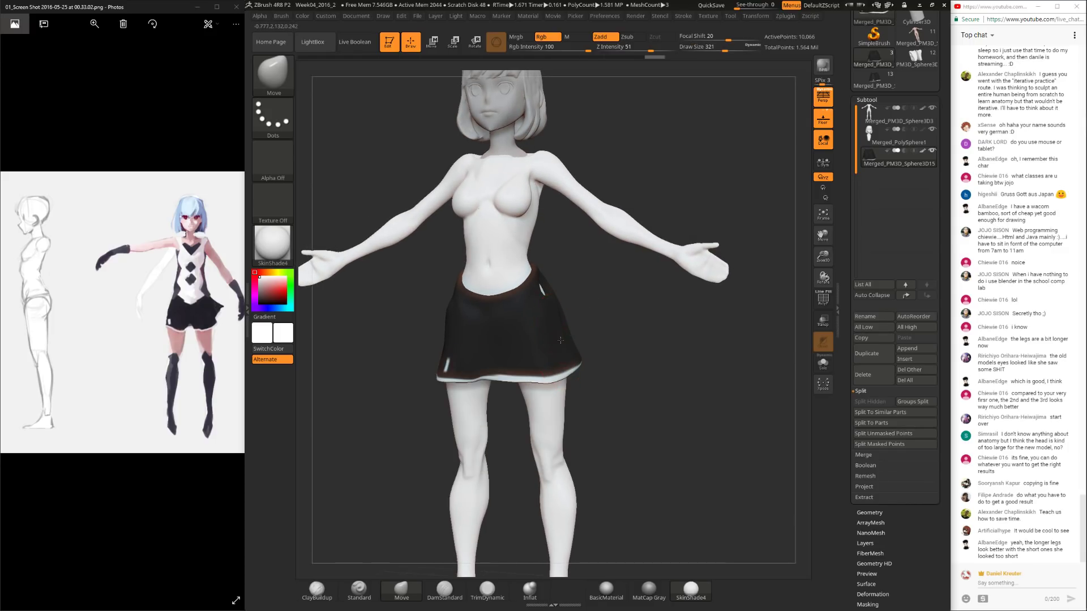
left_click_drag(560, 304, 544, 292)
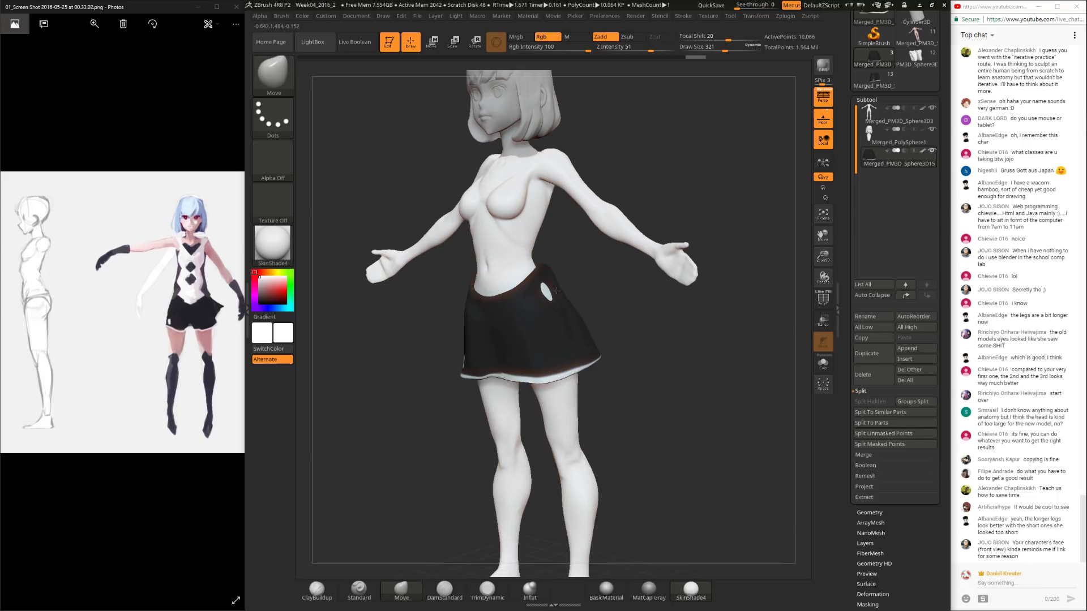
Step: Fit the skirt's back waistband to the lower back with the Move brush, starting at draw size 204
mouse_move(447, 295)
left_mouse_down()
mouse_move(566, 294)
mouse_move(606, 257)
mouse_move(563, 272)
mouse_move(504, 267)
mouse_move(522, 258)
left_mouse_up()
key("space")
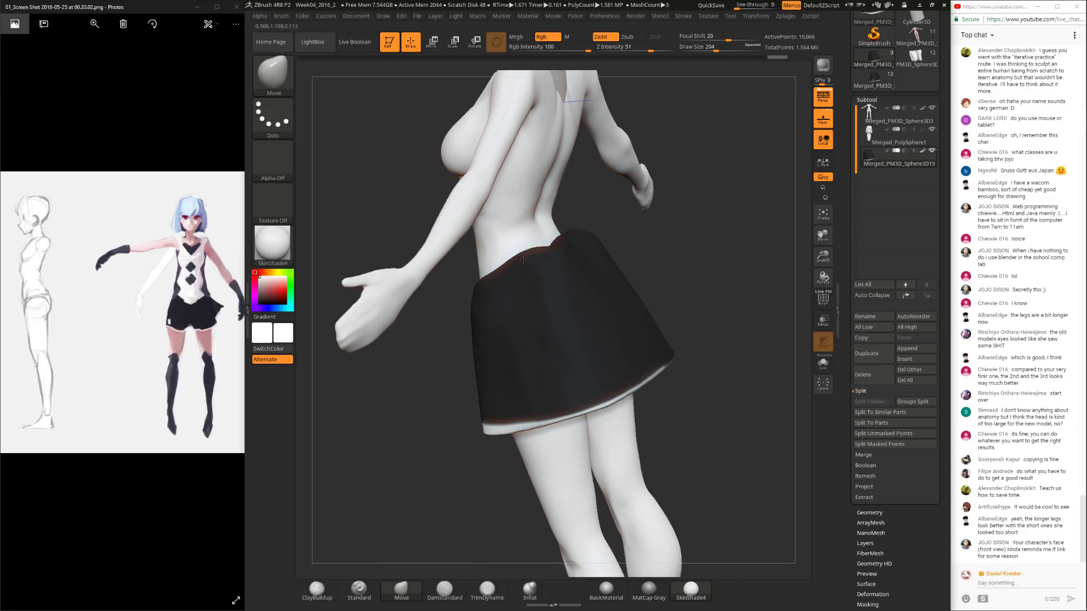
left_click_drag(589, 224, 651, 249)
key("space")
left_click_drag(558, 271, 571, 272)
mouse_move(674, 255)
left_mouse_down()
mouse_move(610, 236)
mouse_move(601, 252)
mouse_move(551, 261)
left_mouse_up()
Step: Adjust the skirt's sides and hem around the thighs with the Move brush, resizing the brush between strokes
mouse_move(466, 336)
left_mouse_down()
mouse_move(528, 266)
mouse_move(567, 283)
mouse_move(562, 297)
mouse_move(541, 263)
mouse_move(541, 379)
mouse_move(612, 416)
mouse_move(626, 325)
mouse_move(632, 399)
mouse_move(601, 376)
left_mouse_up()
key("space")
key("space")
mouse_move(530, 364)
left_mouse_down()
mouse_move(609, 350)
mouse_move(573, 351)
mouse_move(575, 299)
left_mouse_up()
key("space")
left_click_drag(569, 362, 605, 366)
Step: Refine the skirt's overall silhouette from several angles with the Move brush, enlarging it to draw size 443
right_click_drag(577, 345, 602, 318)
key("space")
left_click_drag(604, 318, 591, 318)
right_click_drag(624, 310, 497, 287)
key("space")
left_click_drag(593, 290, 580, 289)
right_click_drag(580, 289, 431, 535)
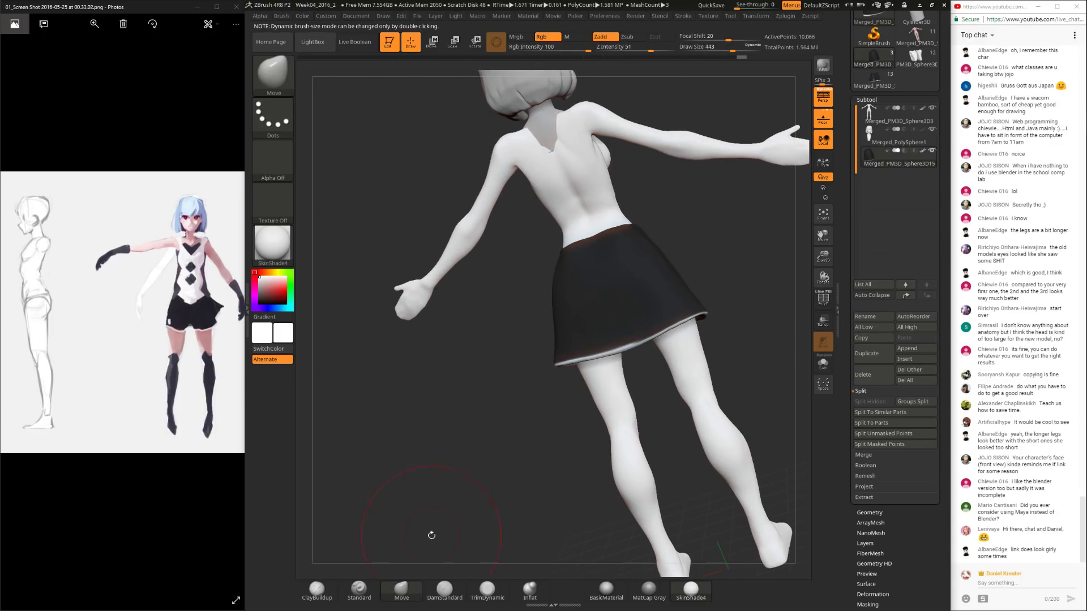
Step: Flatten uneven areas on the skirt's back, side and front with TrimDynamic, reducing the draw size to 340
left_click(487, 589)
right_click_drag(510, 368, 581, 338)
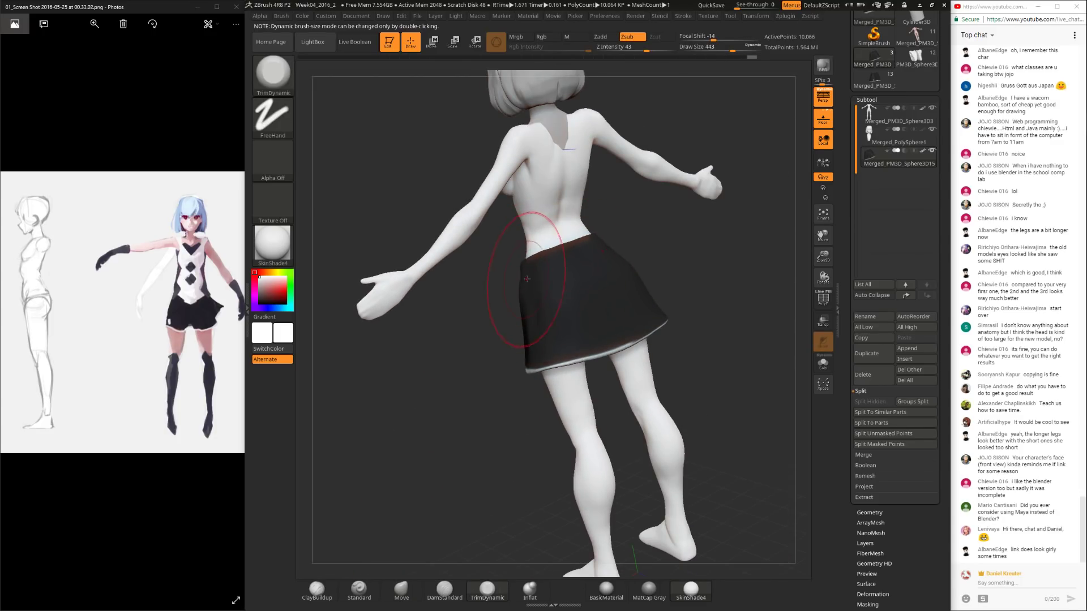
mouse_move(638, 209)
right_mouse_down()
mouse_move(593, 287)
mouse_move(540, 267)
mouse_move(498, 272)
right_mouse_up()
key("space")
key("ctrl")
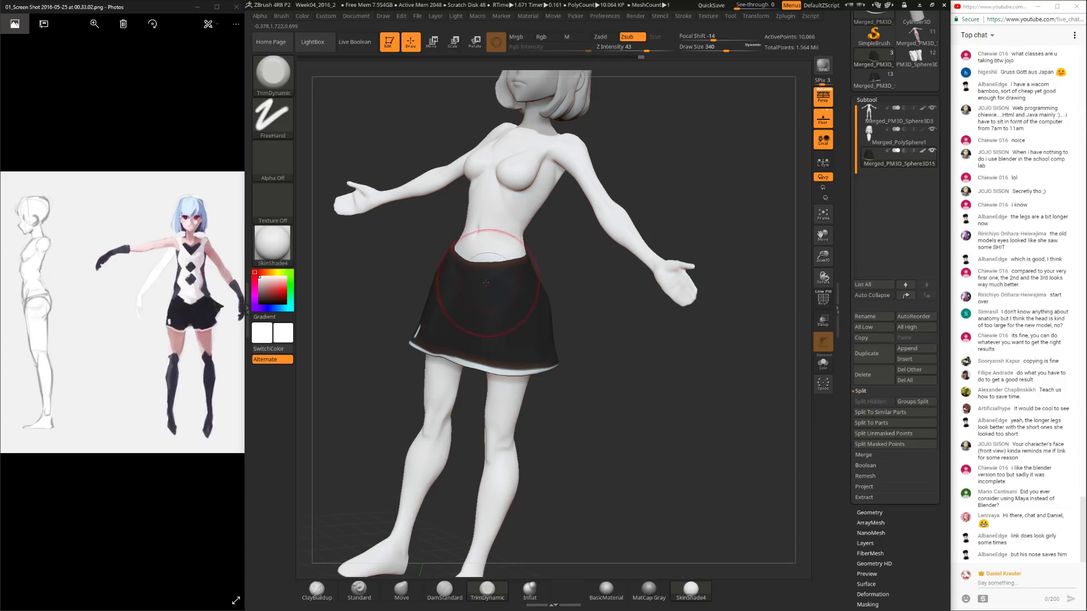
right_click_drag(544, 327, 540, 285)
right_click_drag(618, 331, 577, 300)
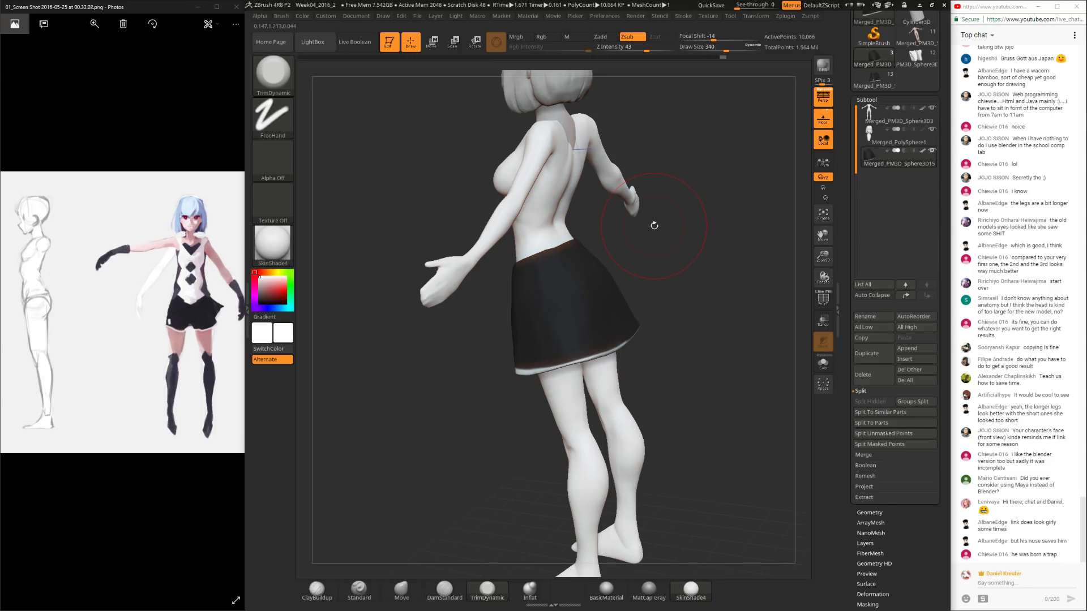
Step: Shape the skirt's front and side contours with the Move brush at draw size 240
mouse_move(710, 403)
left_mouse_down()
mouse_move(705, 378)
mouse_move(711, 470)
left_mouse_up()
left_click_drag(668, 435, 699, 420, "alt")
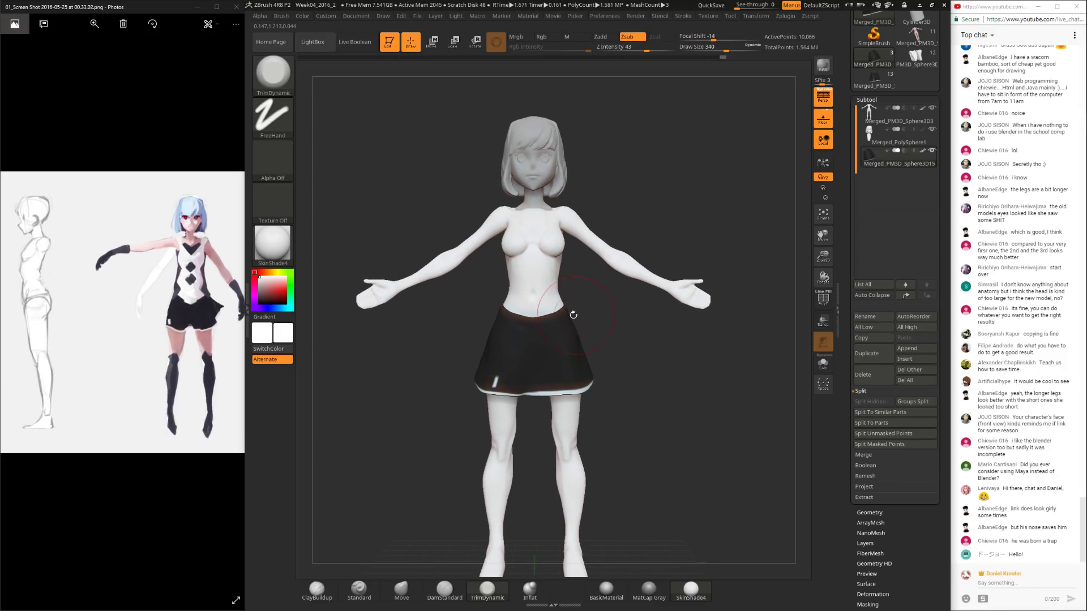
mouse_move(640, 312)
left_mouse_down("alt")
mouse_move(631, 357)
mouse_move(593, 301)
mouse_move(493, 329)
left_mouse_up("alt")
key("space")
left_click_drag(618, 313, 614, 317)
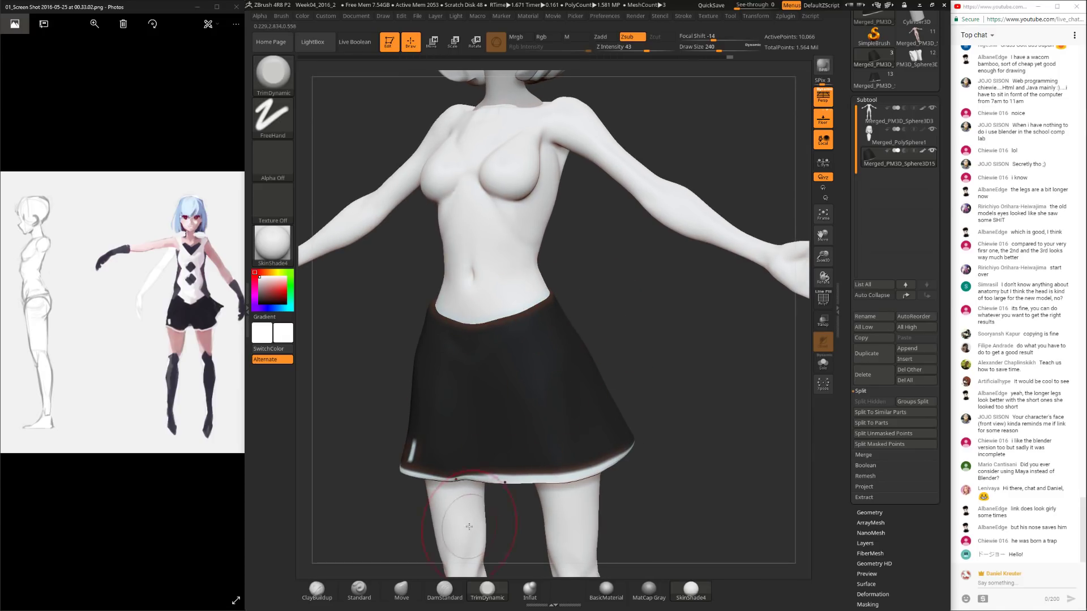
left_click(400, 591)
left_click_drag(362, 362, 470, 337)
mouse_move(555, 307)
left_mouse_down()
mouse_move(366, 213)
mouse_move(456, 327)
mouse_move(459, 377)
left_mouse_up()
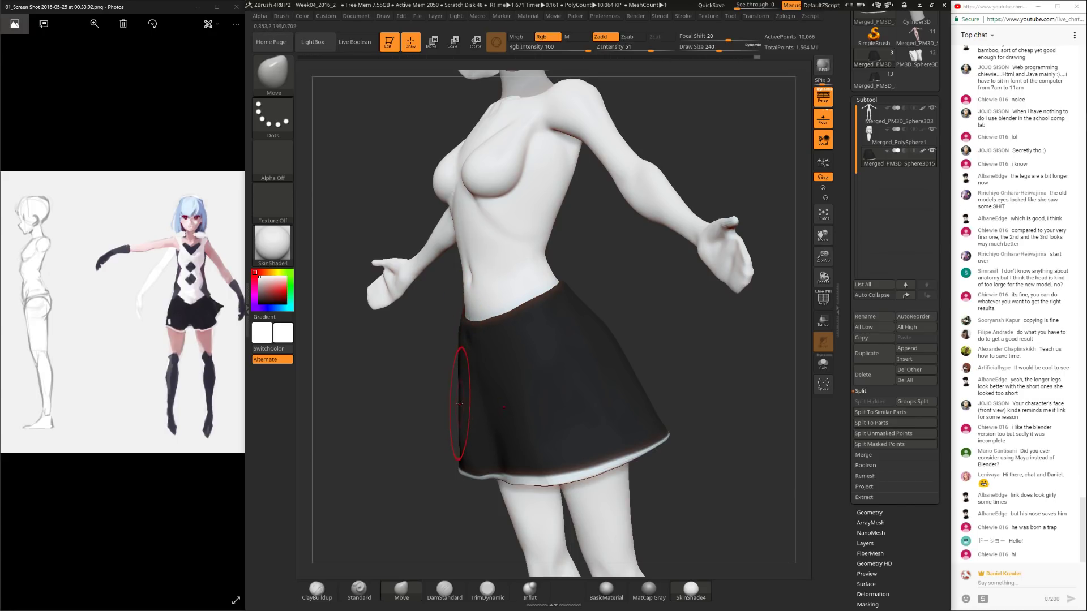
mouse_move(442, 440)
left_mouse_down()
mouse_move(645, 311)
mouse_move(574, 369)
mouse_move(583, 367)
mouse_move(546, 371)
mouse_move(490, 402)
mouse_move(400, 395)
mouse_move(461, 437)
mouse_move(481, 476)
mouse_move(498, 470)
left_mouse_up()
Step: Refine the skirt's hem and sides with the Move brush, using draw size 162 and then 245
key("space")
left_click_drag(481, 433, 541, 490)
left_click_drag(637, 513, 559, 432)
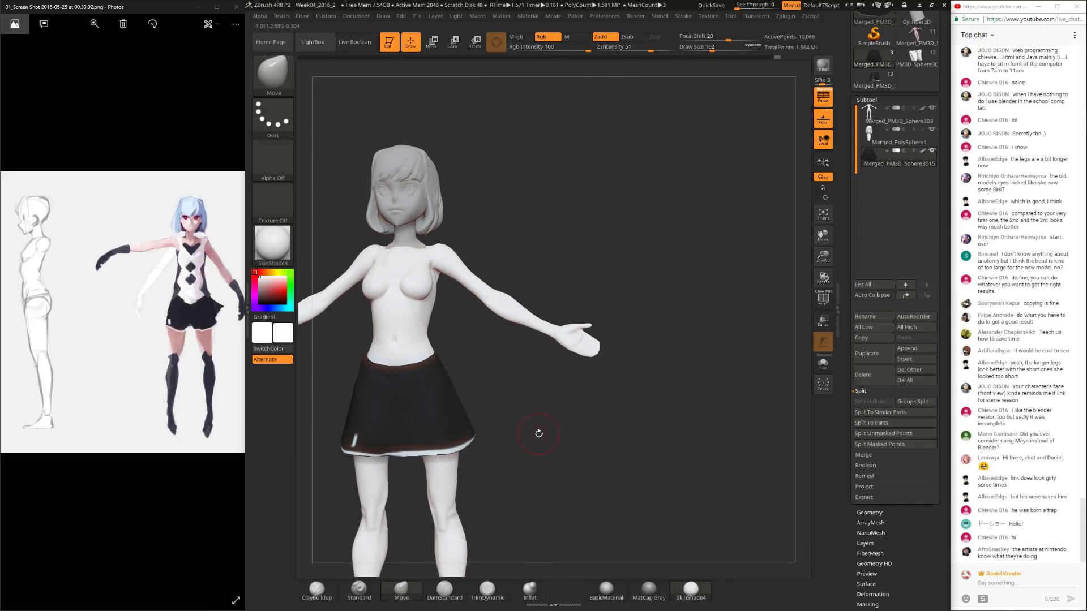
mouse_move(540, 430)
left_mouse_down()
mouse_move(562, 440)
mouse_move(557, 407)
mouse_move(622, 416)
mouse_move(679, 397)
mouse_move(639, 397)
left_mouse_up()
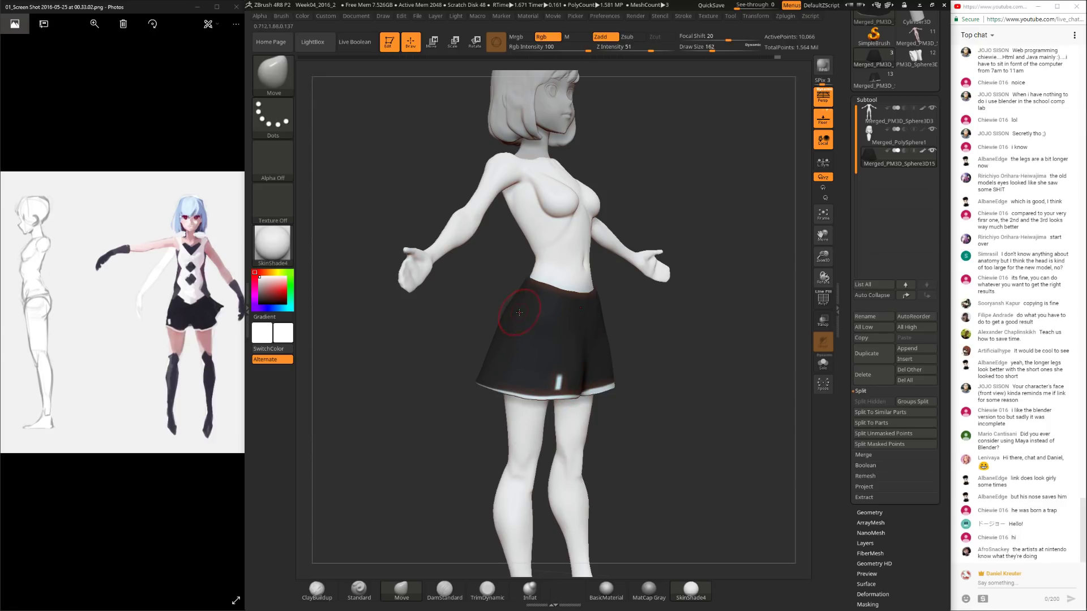
mouse_move(618, 311)
left_mouse_down()
mouse_move(574, 288)
mouse_move(620, 295)
mouse_move(604, 444)
left_mouse_up()
mouse_move(609, 391)
left_mouse_down()
mouse_move(567, 364)
mouse_move(623, 354)
mouse_move(566, 396)
left_mouse_up()
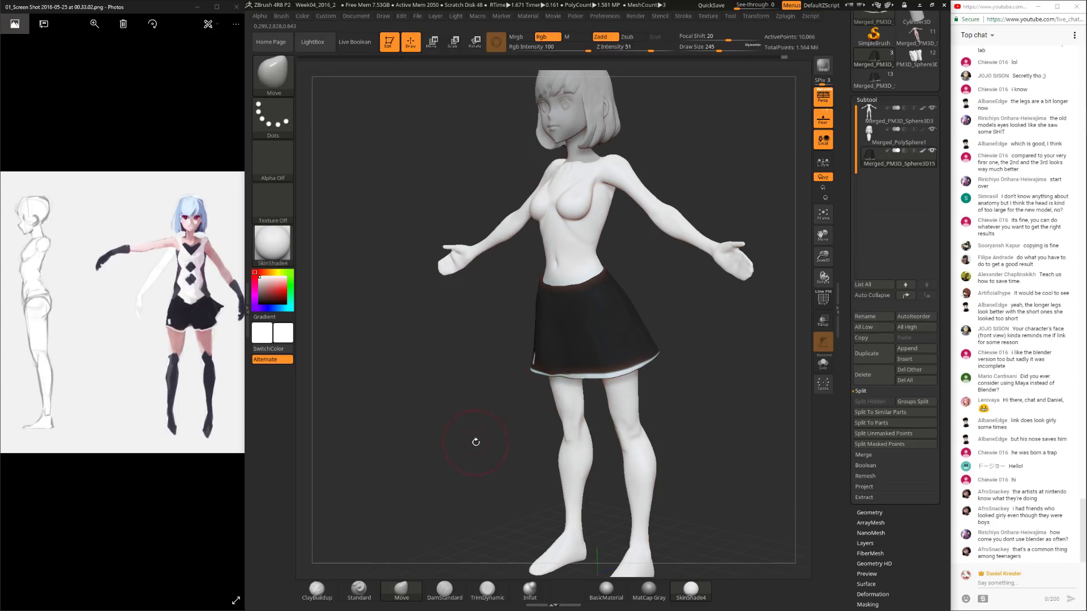
Step: Even out the skirt's hem from the front and back with the Move brush, reducing the draw size to 128
left_click_drag(473, 439, 518, 434, "alt")
key("ctrl")
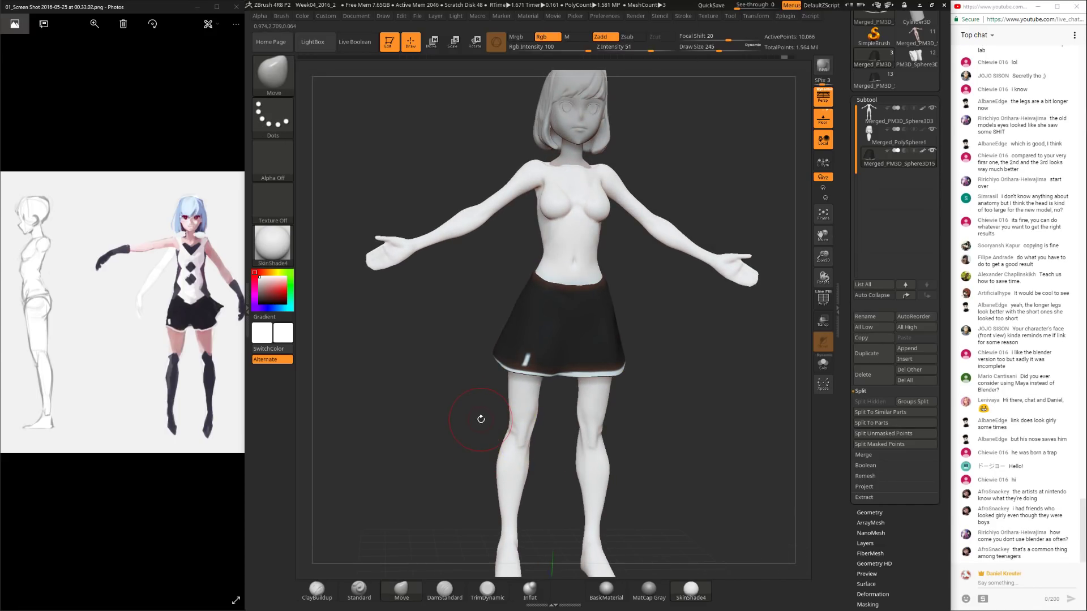
left_click_drag(655, 397, 672, 453)
key("space")
key("space")
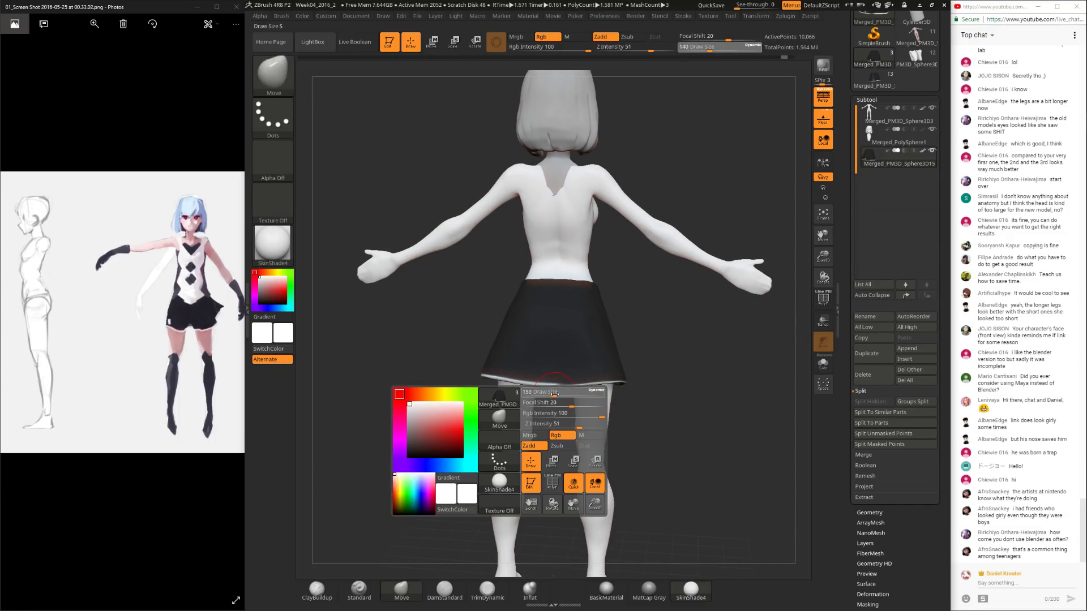
left_click(554, 393)
mouse_move(549, 428)
left_mouse_down()
mouse_move(549, 389)
mouse_move(625, 405)
mouse_move(593, 385)
mouse_move(583, 418)
mouse_move(622, 407)
mouse_move(574, 357)
left_mouse_up()
key("space")
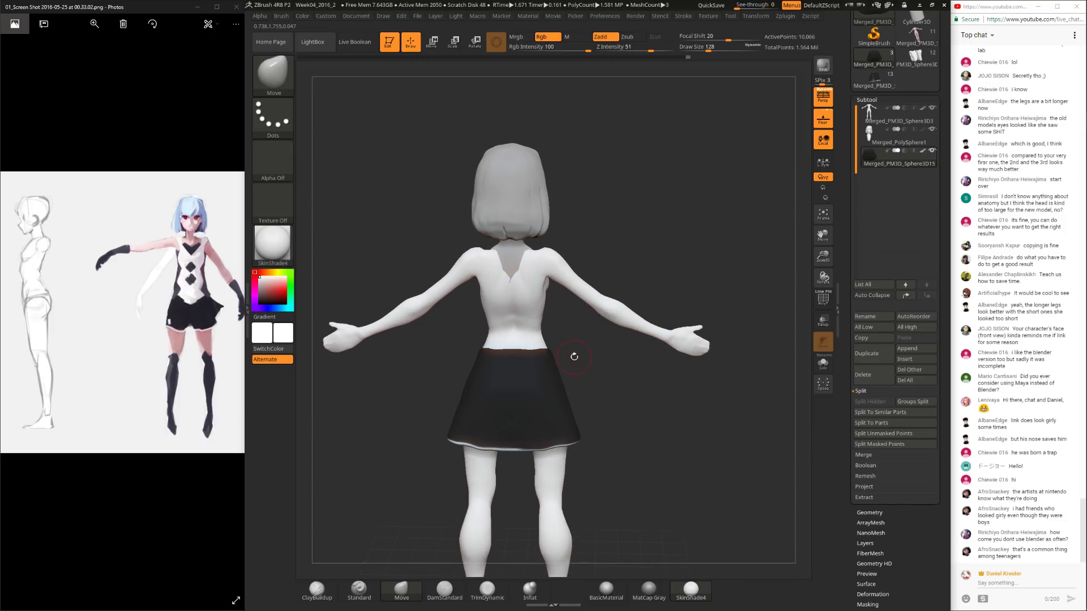
Step: Adjust the skirt's front waistline, hem and side profile with the Move brush, enlarging it to draw size 224
left_click(335, 586)
mouse_move(640, 436)
left_mouse_down()
mouse_move(595, 394)
mouse_move(689, 396)
mouse_move(637, 415)
mouse_move(493, 399)
left_mouse_up()
key("ctrl")
left_click(402, 590)
left_click_drag(395, 469, 432, 468)
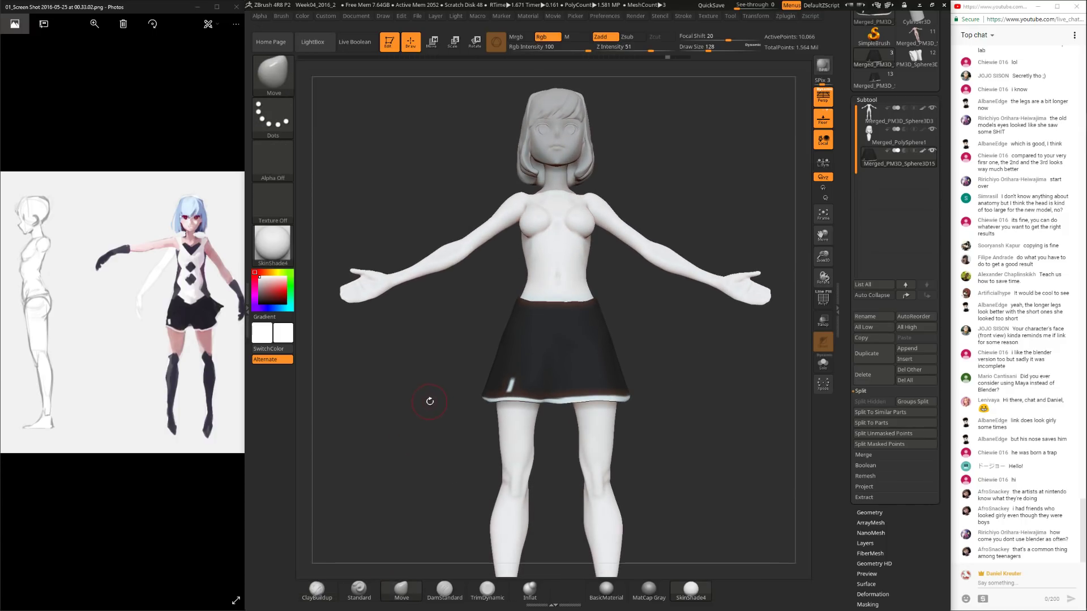
key("space")
mouse_move(472, 364)
left_mouse_down()
mouse_move(509, 399)
mouse_move(520, 368)
mouse_move(510, 389)
mouse_move(480, 361)
mouse_move(475, 379)
mouse_move(497, 476)
left_mouse_up()
key("space")
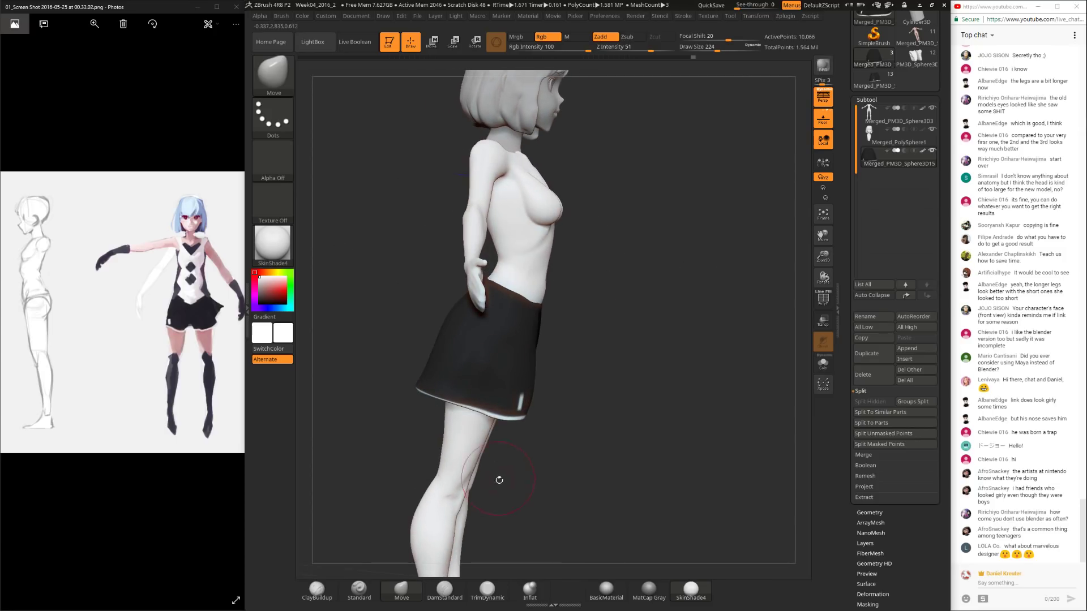
Step: Flatten the skirt's side with TrimDynamic at draw size 224 and smooth the front near the hem
left_click(474, 585)
left_click_drag(362, 396, 491, 365)
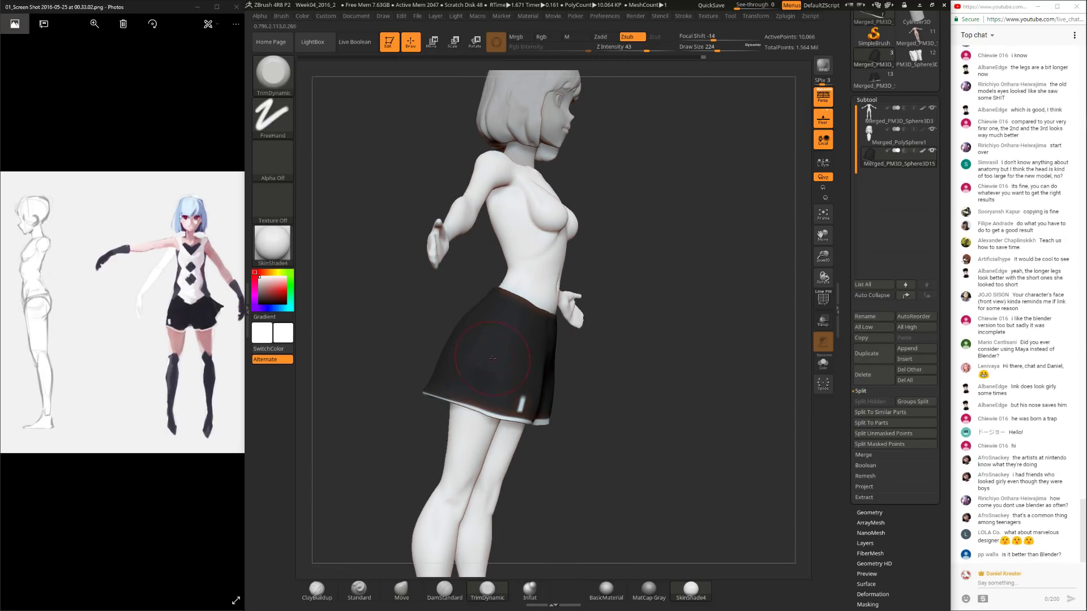
left_click_drag(578, 340, 451, 557)
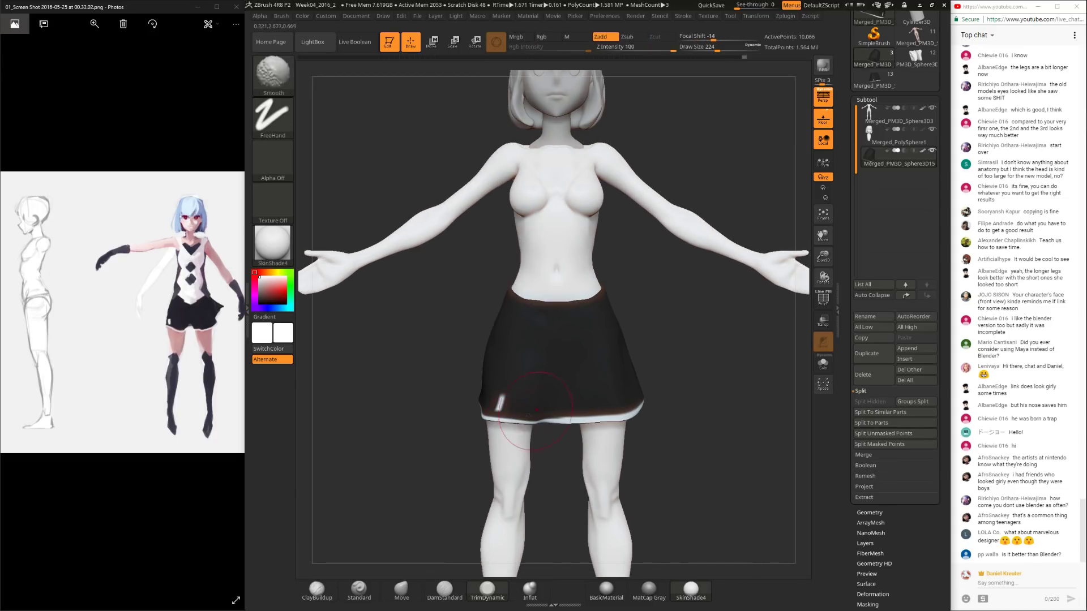
mouse_move(408, 431)
left_mouse_down()
mouse_move(447, 430)
mouse_move(483, 460)
left_mouse_up()
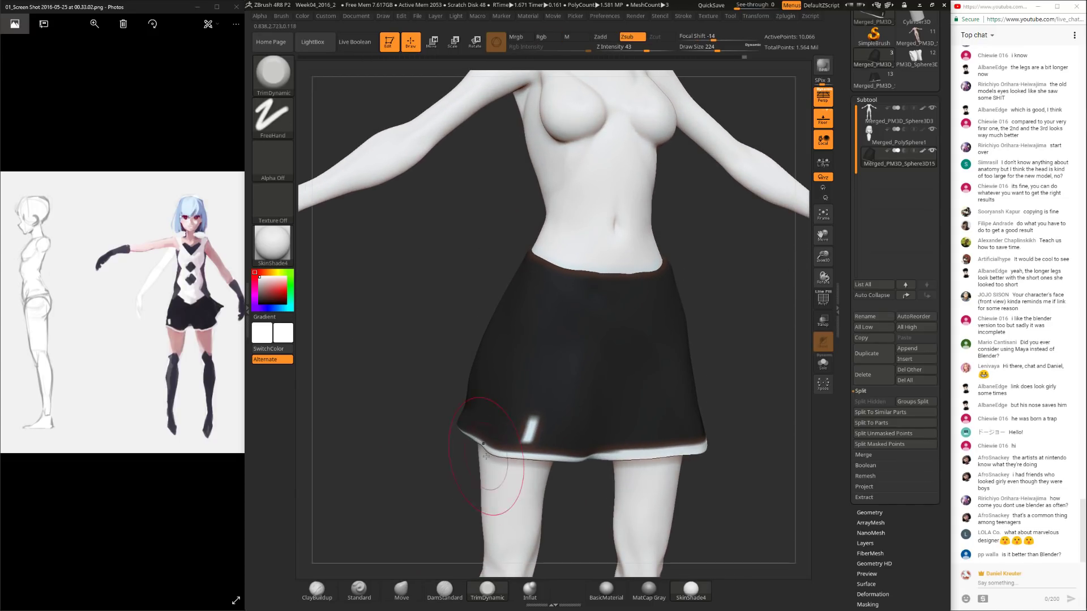
Step: Reshape the skirt's lower corners and hem with the Move brush at focal shift 33 and draw size 204
left_click(401, 588)
key("space")
mouse_move(452, 509)
left_mouse_down()
mouse_move(509, 454)
mouse_move(521, 454)
mouse_move(498, 462)
mouse_move(549, 486)
mouse_move(546, 500)
mouse_move(553, 464)
mouse_move(496, 448)
left_mouse_up()
key("space")
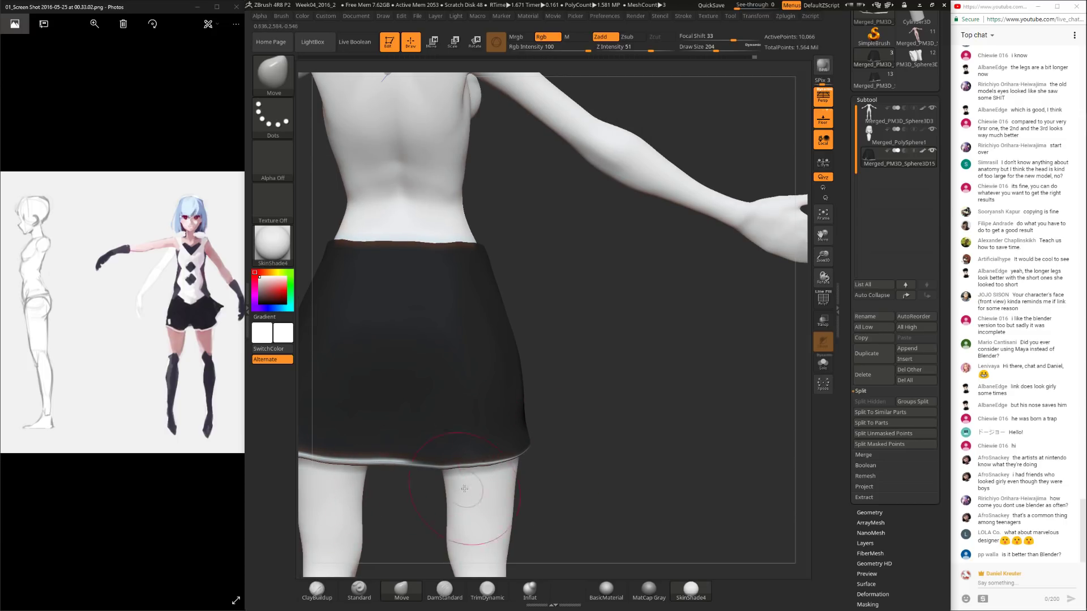
Step: Flatten the back of the skirt above the hem with TrimDynamic at draw size 204
key("ctrl")
mouse_move(606, 383)
left_mouse_down()
mouse_move(595, 419)
mouse_move(519, 434)
left_mouse_up()
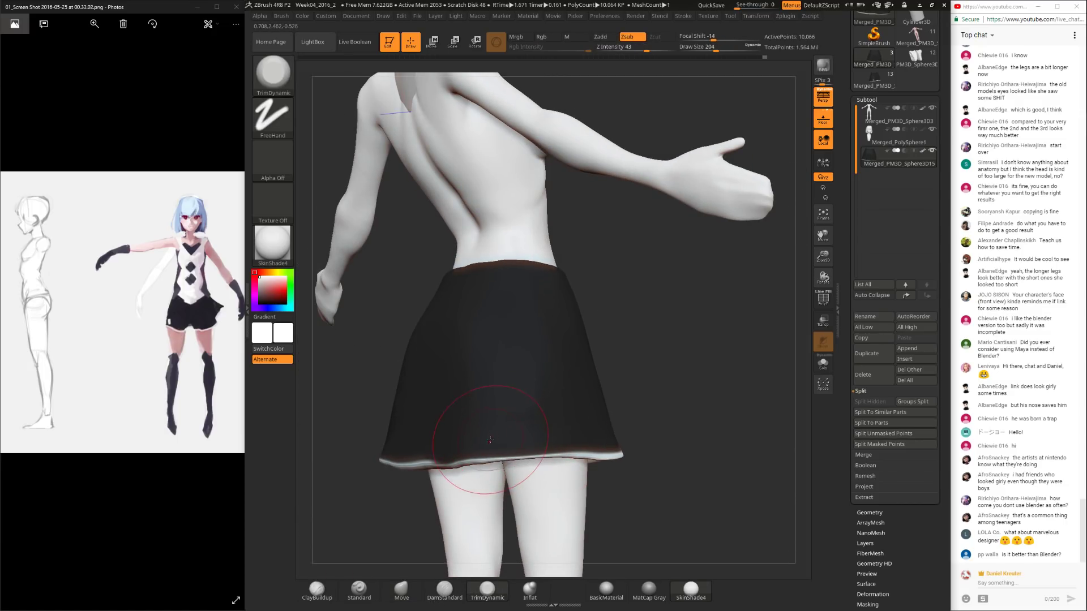
mouse_move(679, 400)
left_mouse_down()
mouse_move(638, 393)
mouse_move(557, 432)
mouse_move(628, 424)
mouse_move(574, 440)
mouse_move(544, 464)
left_mouse_up()
Step: Pull the skirt's back hem into a cleaner curve with the Move brush at draw size 194
left_click(403, 589)
key("space")
mouse_move(470, 447)
left_mouse_down()
mouse_move(518, 425)
mouse_move(560, 511)
mouse_move(585, 500)
mouse_move(616, 396)
mouse_move(601, 430)
mouse_move(528, 440)
left_mouse_up()
Step: Trim the uneven surface along the skirt's back hem with TrimDynamic at draw size 194
left_click(494, 588)
left_click_drag(640, 412, 456, 441)
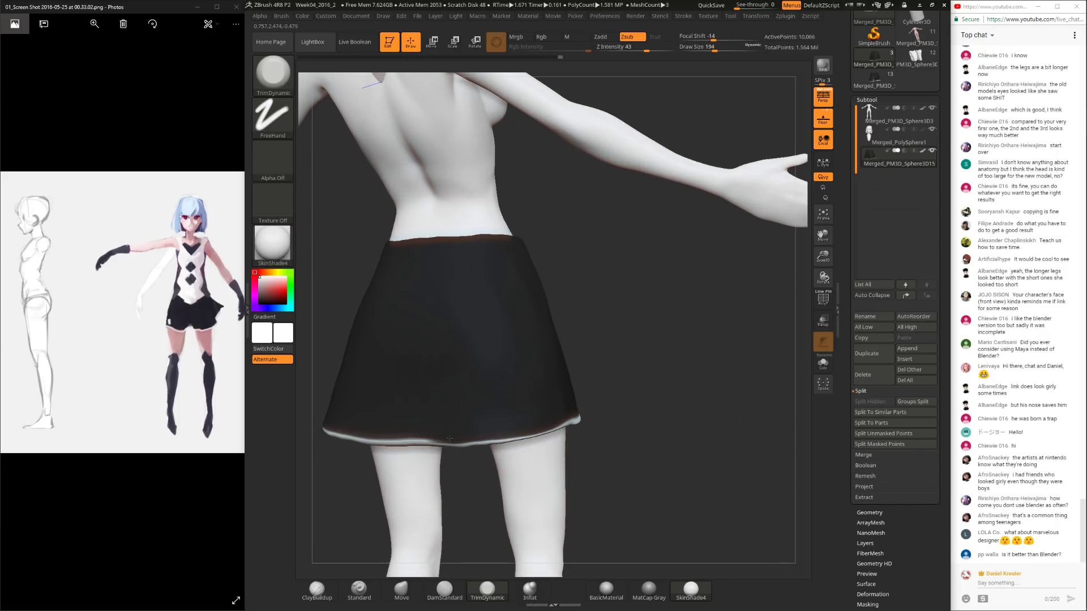
mouse_move(567, 420)
left_mouse_down()
mouse_move(611, 423)
mouse_move(401, 446)
left_mouse_up()
key("ctrl")
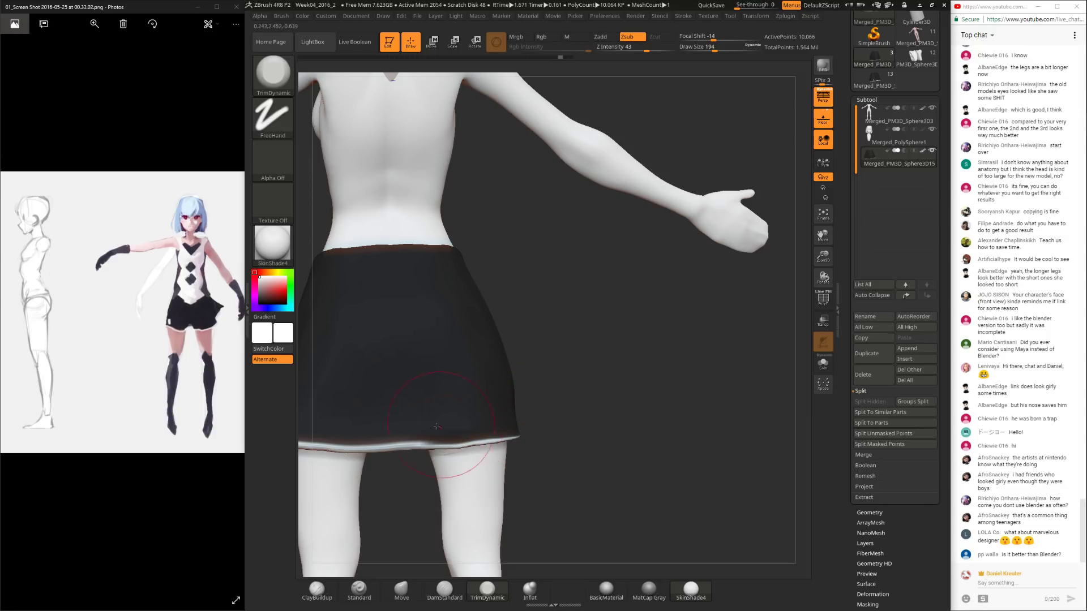
Step: Turn off Rgb for the Smooth brush so that smoothing leaves the skirt's colours untouched
left_click_drag(490, 424, 557, 408)
key("shift")
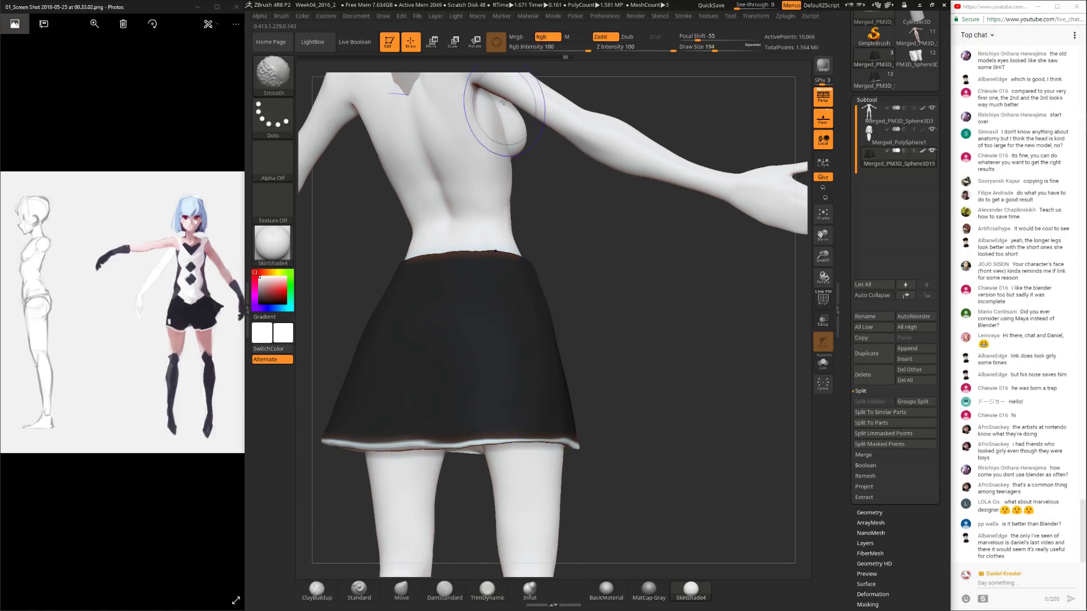
left_click(548, 37)
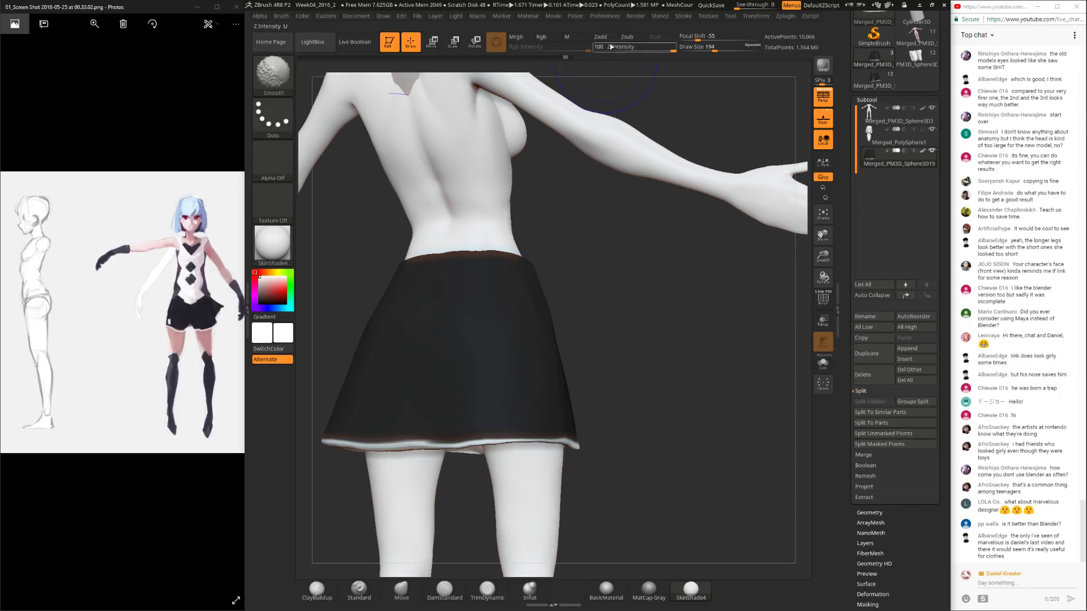
Step: Smooth the back of the skirt and switch off Rgb for the Smooth brush
left_click(601, 45)
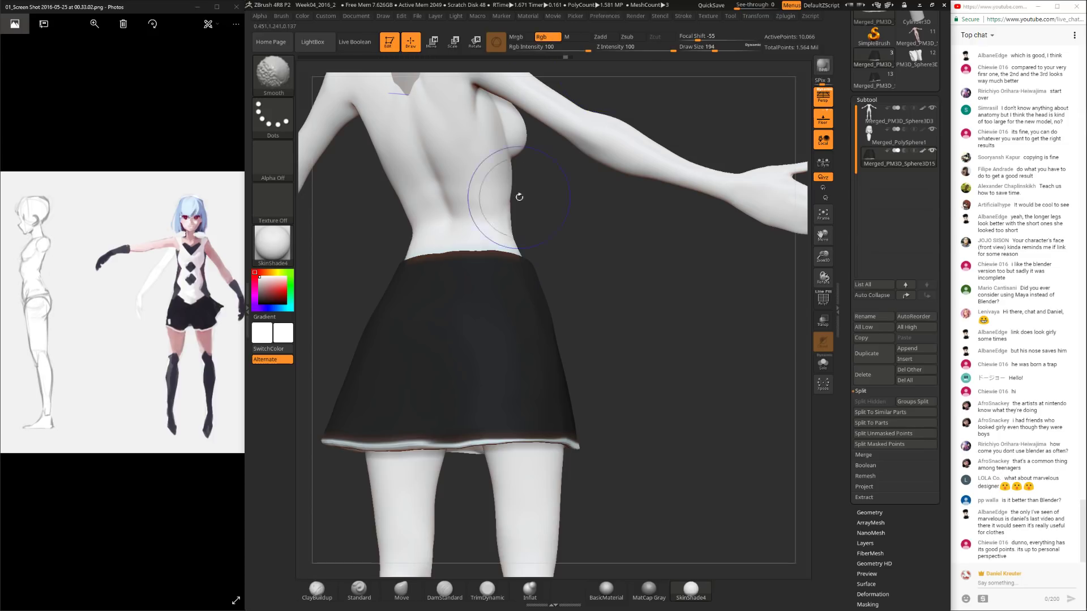
left_click_drag(569, 409, 562, 196, "shift")
left_click(545, 38)
mouse_move(586, 90)
left_mouse_down()
mouse_move(562, 357)
mouse_move(583, 359)
mouse_move(544, 340)
left_mouse_up()
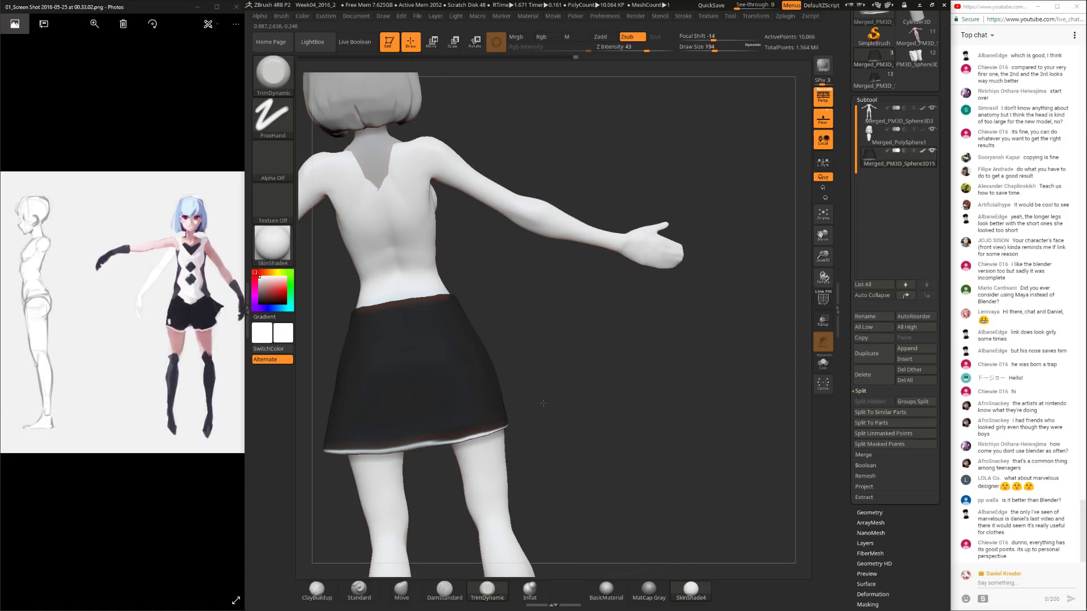
Step: Trim and smooth the lower back of the skirt near its hem with TrimDynamic at draw size 194
left_click_drag(546, 402, 499, 426)
mouse_move(568, 432)
left_mouse_down()
mouse_move(587, 407)
mouse_move(559, 374)
mouse_move(564, 452)
left_mouse_up()
left_click_drag(454, 397, 473, 399, "shift")
mouse_move(570, 361)
left_mouse_down()
mouse_move(408, 453)
mouse_move(417, 482)
mouse_move(400, 461)
left_mouse_up()
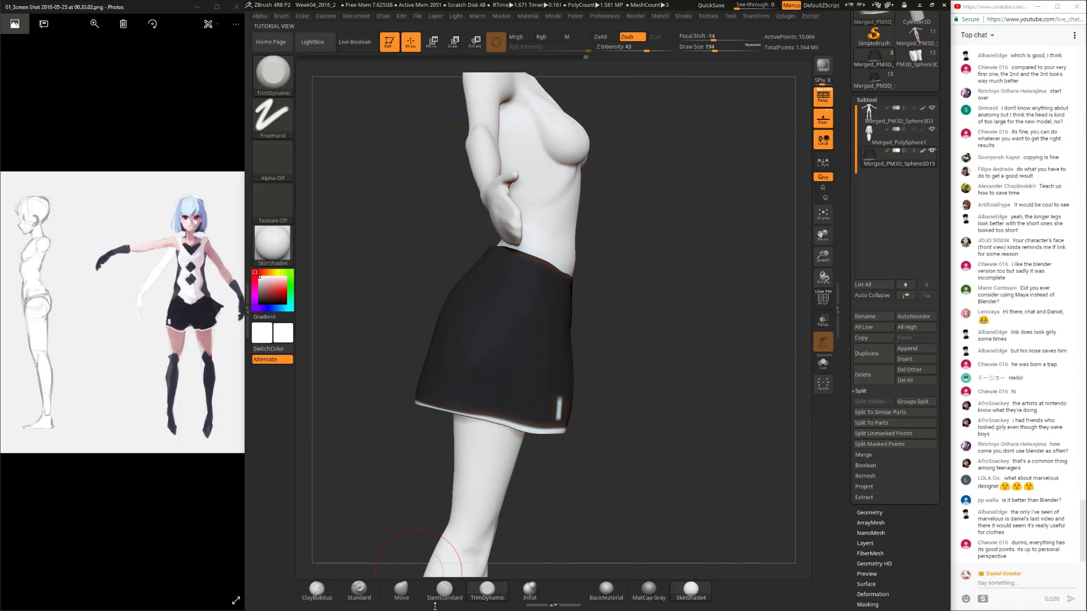
Step: Reshape the skirt's back hem corner in side view with the Move brush at draw size 327
left_click(401, 590)
key("space")
mouse_move(451, 382)
left_mouse_down()
mouse_move(465, 382)
mouse_move(423, 402)
left_mouse_up()
key("space")
left_click_drag(424, 402, 417, 404)
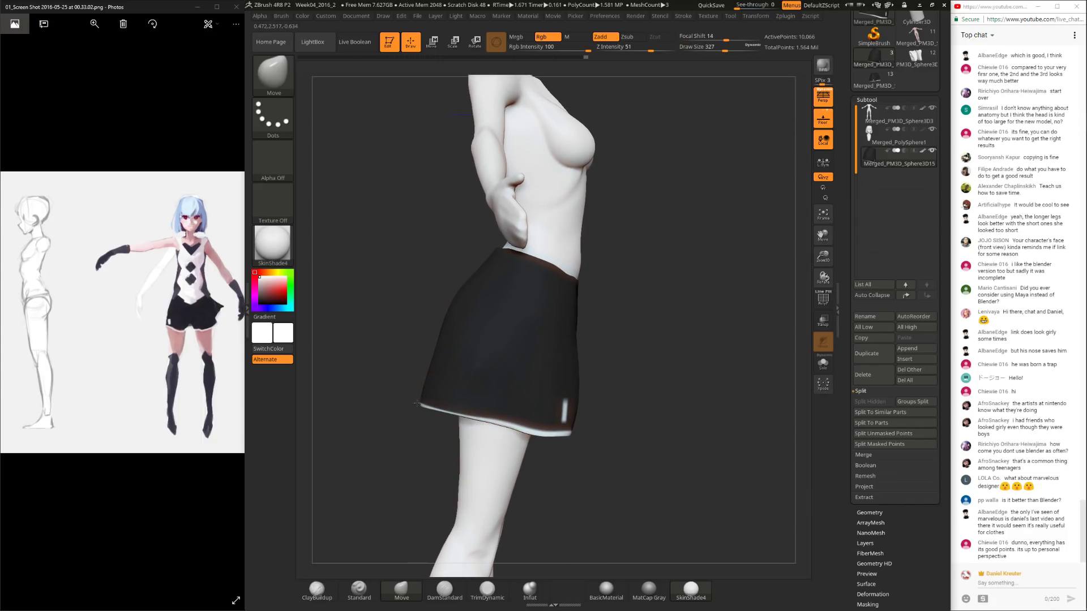
mouse_move(409, 446)
left_mouse_down()
mouse_move(500, 385)
mouse_move(533, 398)
left_mouse_up()
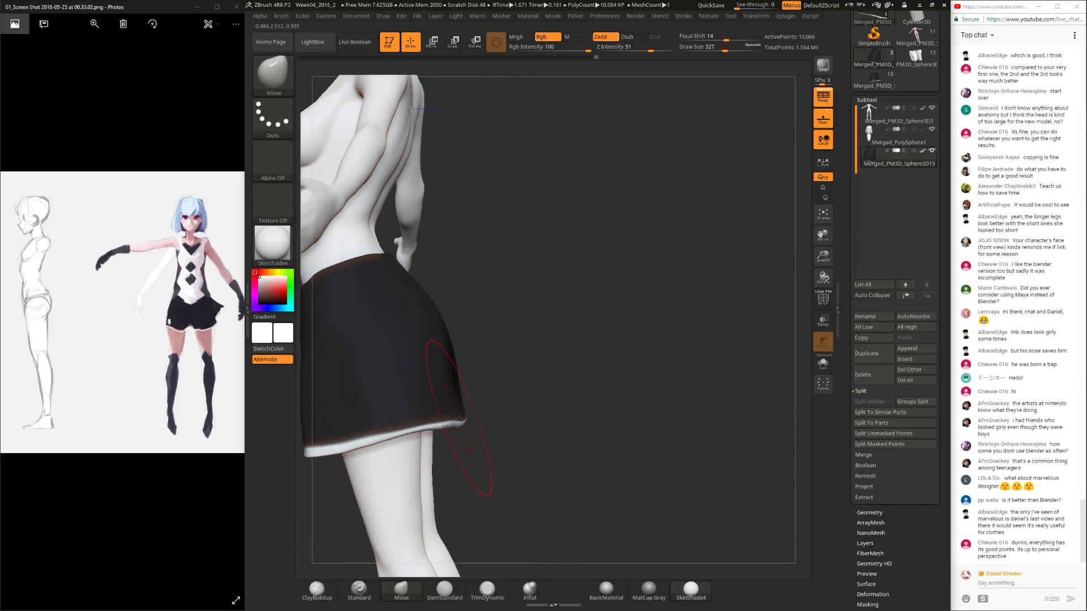
Step: Pull the hem on one side of the skirt outward into a flared point with the Move brush at draw size 171
key("space")
mouse_move(478, 314)
left_mouse_down()
mouse_move(453, 317)
mouse_move(475, 331)
mouse_move(498, 269)
mouse_move(475, 297)
left_mouse_up()
key("space")
mouse_move(493, 246)
left_mouse_down()
mouse_move(565, 348)
mouse_move(592, 353)
mouse_move(567, 397)
mouse_move(588, 394)
mouse_move(571, 416)
mouse_move(540, 405)
mouse_move(582, 400)
mouse_move(555, 389)
mouse_move(586, 390)
mouse_move(515, 400)
left_mouse_up()
key("space")
key("ctrl+z")
key("space")
key("space")
mouse_move(458, 449)
left_mouse_down()
mouse_move(606, 418)
mouse_move(614, 403)
mouse_move(610, 441)
mouse_move(613, 396)
mouse_move(574, 408)
mouse_move(578, 447)
left_mouse_up()
key("s")
left_click_drag(527, 498, 516, 498)
mouse_move(570, 447)
left_mouse_down()
mouse_move(558, 443)
mouse_move(590, 480)
mouse_move(591, 507)
mouse_move(566, 443)
mouse_move(593, 453)
mouse_move(581, 445)
left_mouse_up()
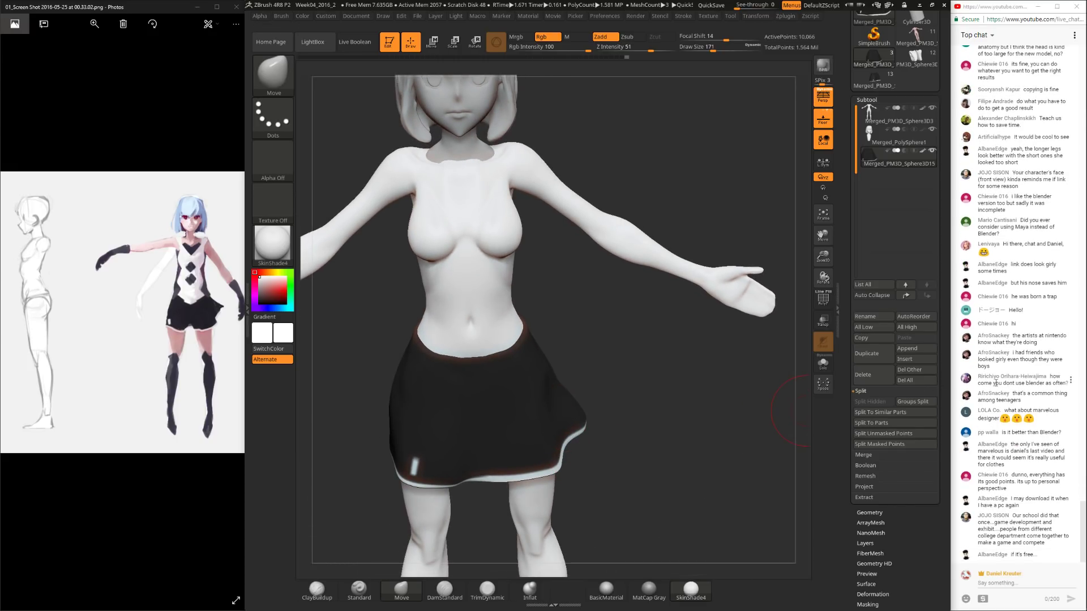
Step: Shape a wave into the middle of the skirt's front hem with the Move brush
left_click_drag(664, 336, 544, 442)
mouse_move(463, 444)
left_mouse_down()
mouse_move(466, 418)
mouse_move(498, 461)
left_mouse_up()
key("space")
left_click_drag(488, 455, 473, 454)
mouse_move(504, 453)
left_mouse_down()
mouse_move(463, 419)
mouse_move(459, 462)
left_mouse_up()
Step: Build up soft fabric folds above the skirt's front hem with ClayBuildup, raising the draw size from 106 to 189
left_click(317, 590)
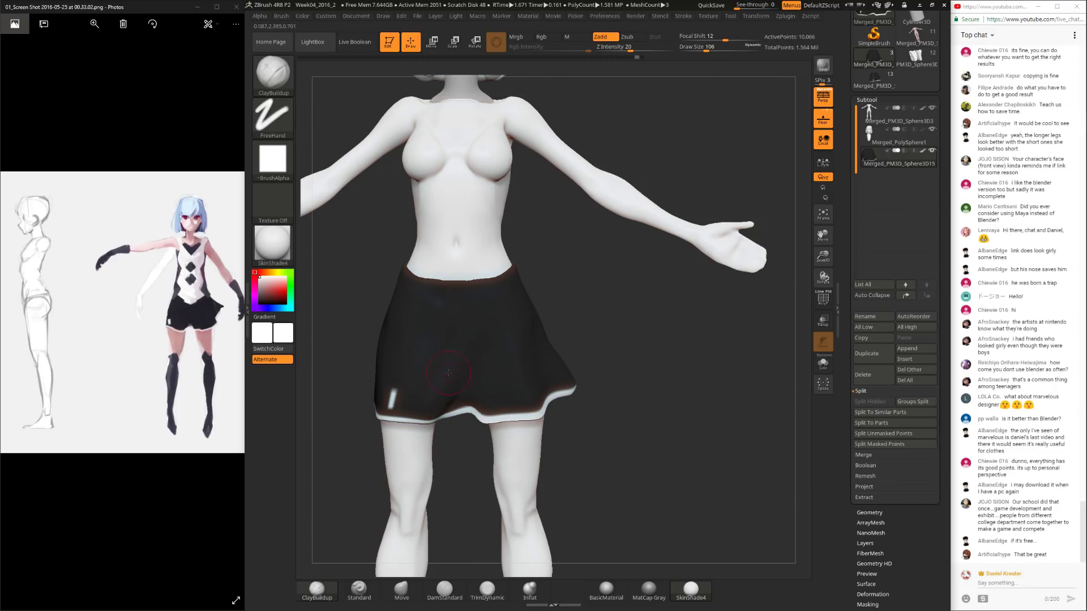
mouse_move(578, 291)
left_mouse_down()
mouse_move(509, 272)
mouse_move(465, 333)
left_mouse_up()
key("shift")
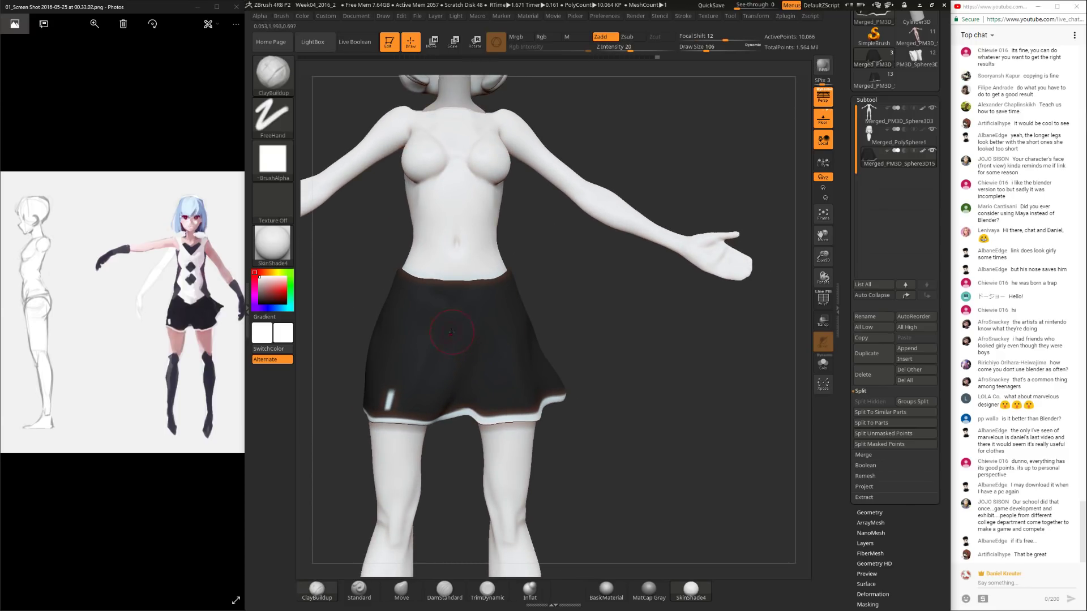
key("bracketright")
key("bracketright")
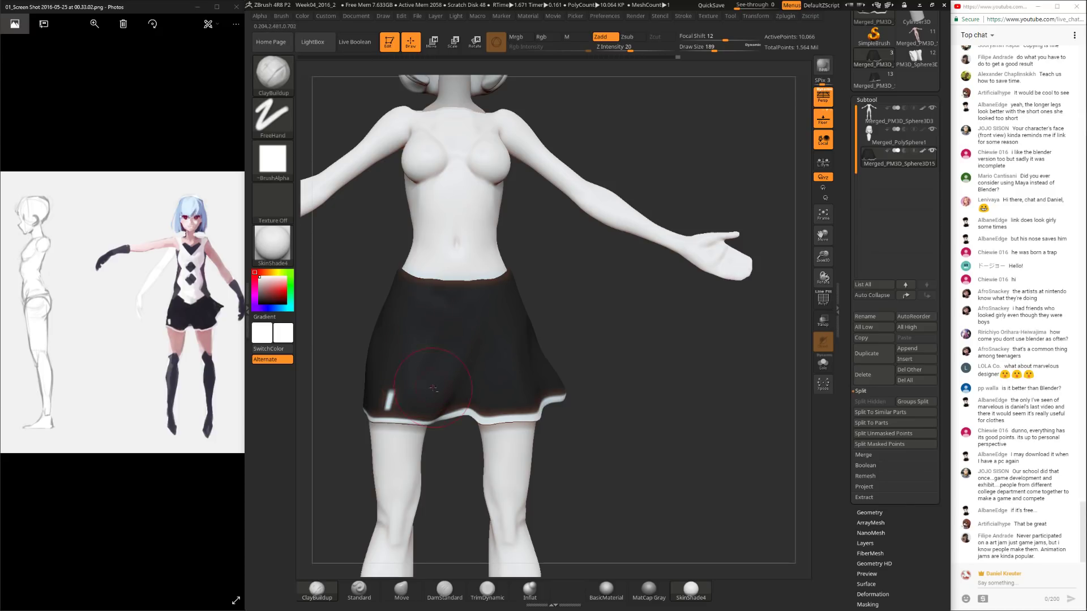
left_click_drag(521, 294, 435, 335)
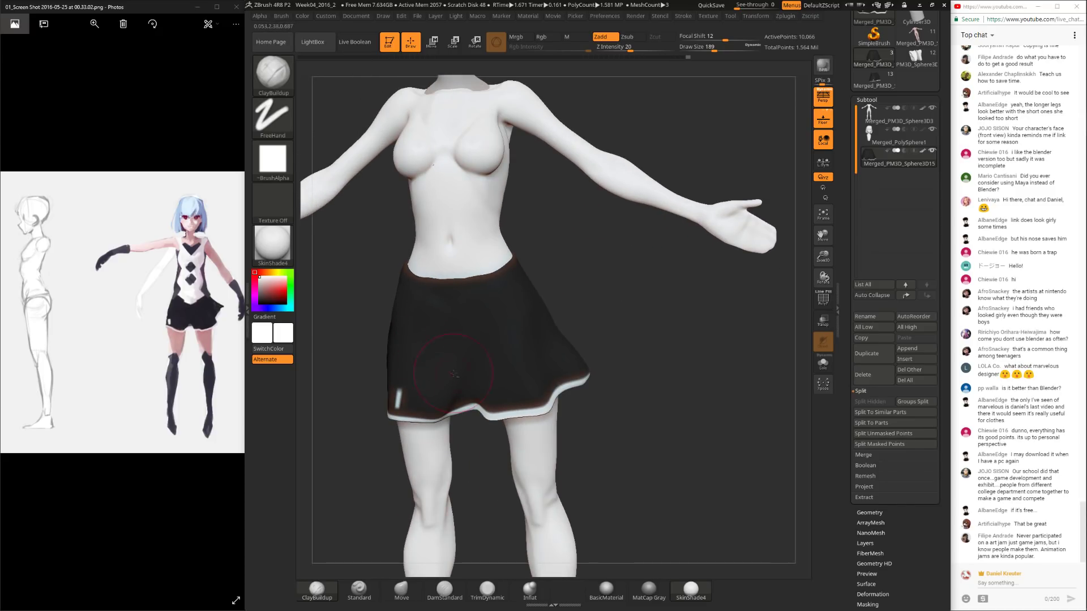
mouse_move(443, 384)
left_mouse_down()
mouse_move(453, 368)
mouse_move(434, 353)
left_mouse_up()
key("shift")
Step: Deepen the fold above the skirt's wavy front hem with DamStandard at draw size 235
mouse_move(566, 340)
left_mouse_down()
mouse_move(600, 334)
mouse_move(555, 328)
mouse_move(612, 322)
mouse_move(584, 326)
mouse_move(561, 416)
mouse_move(549, 419)
left_mouse_up()
left_click(445, 590)
mouse_move(623, 397)
left_mouse_down()
mouse_move(560, 292)
mouse_move(617, 365)
mouse_move(577, 368)
left_mouse_up()
key("space")
key("space")
left_click_drag(475, 368, 483, 368)
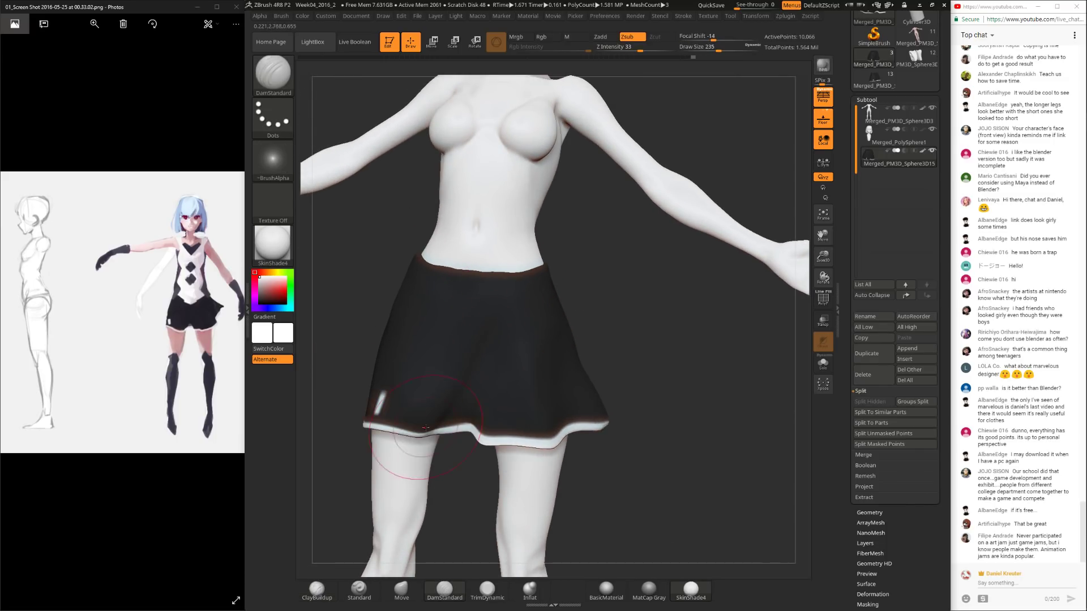
Step: Carve a fold down the hip side of the skirt with DamStandard at draw size 235 and smooth the area
left_click_drag(496, 469, 544, 322)
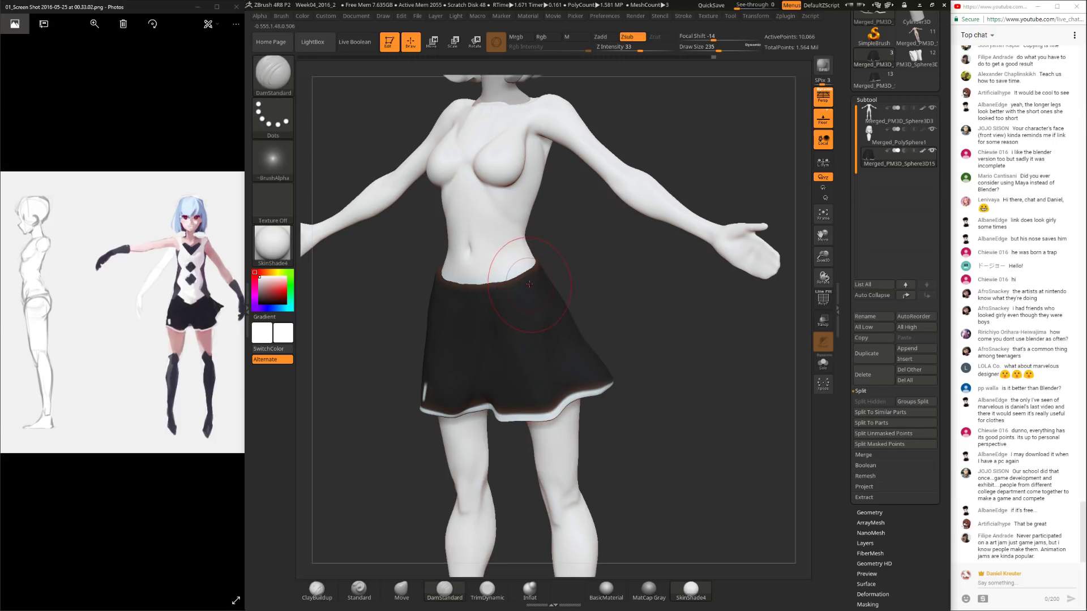
left_click_drag(622, 335, 538, 340)
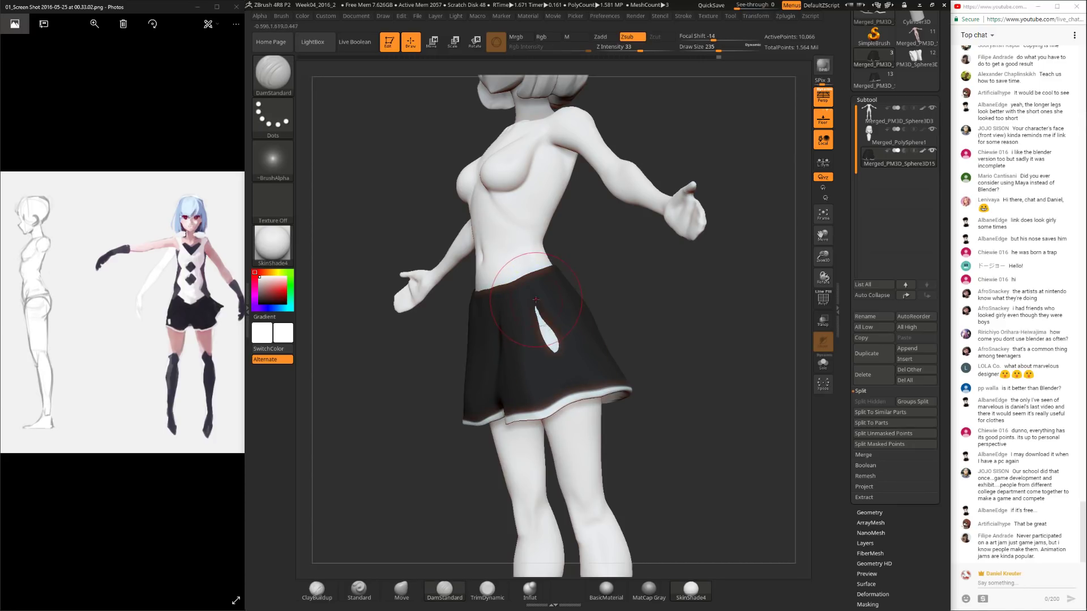
left_click_drag(535, 301, 599, 318, "shift")
left_click_drag(609, 359, 609, 398, "alt")
Step: Fill out the skirt's side surface with ClayBuildup at draw size 166 and check the whole figure
left_click(317, 590)
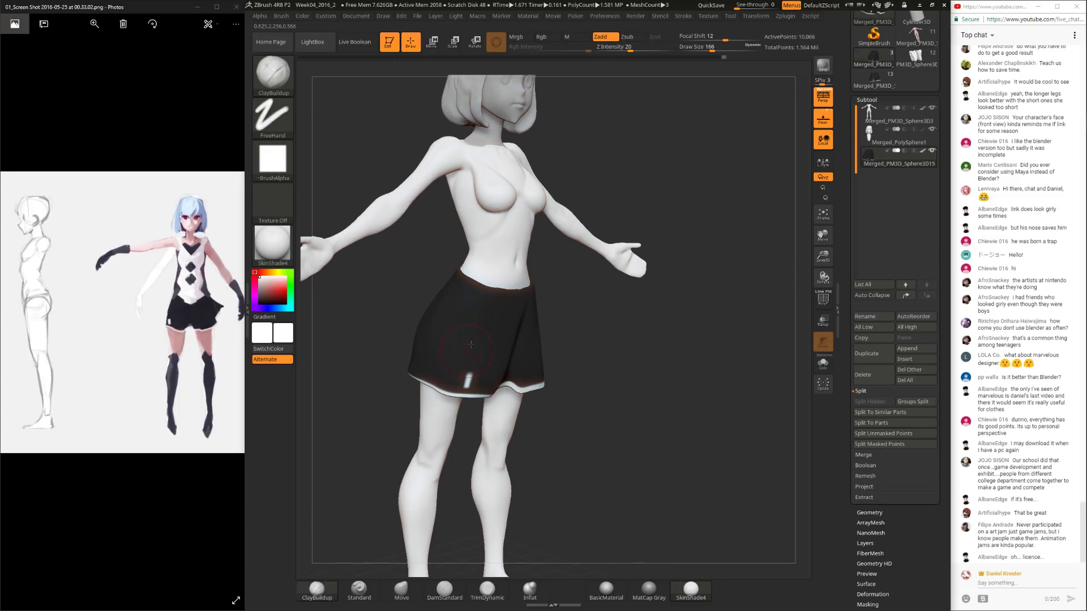
left_click_drag(621, 389, 552, 326)
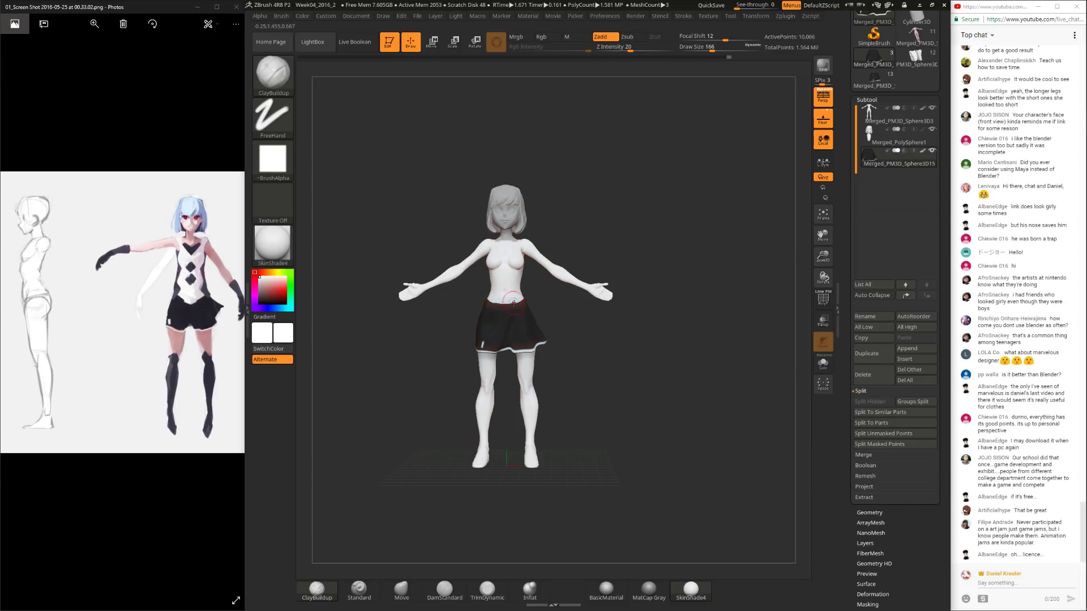
left_click_drag(453, 362, 621, 361)
left_click_drag(571, 255, 623, 291)
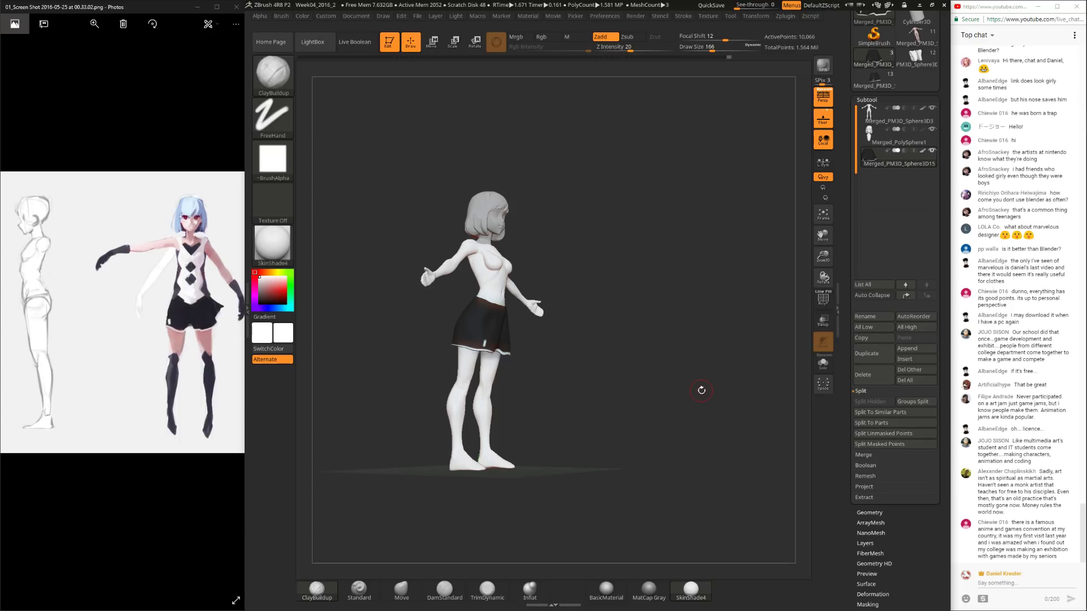
left_click_drag(658, 394, 659, 428)
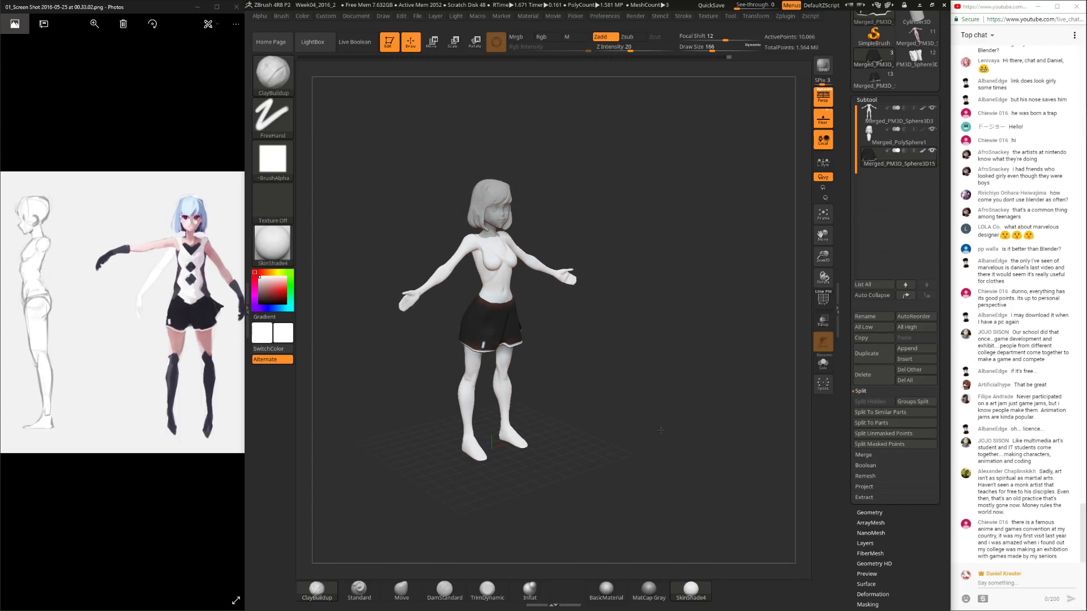
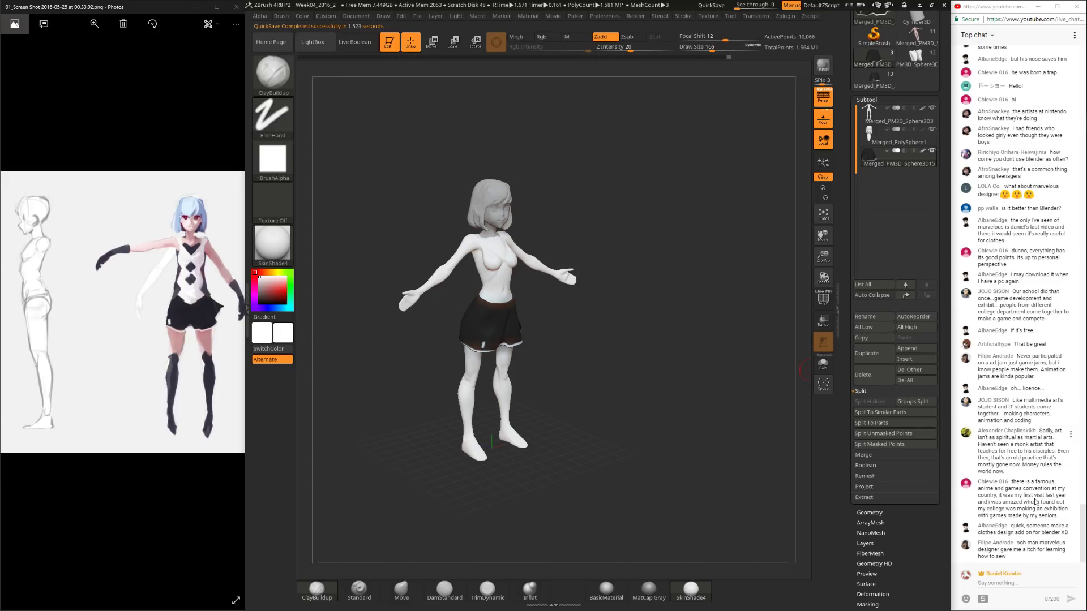
Step: Adjust the back of the skirt's waistband against the body with the Move brush at draw size 353
mouse_move(656, 362)
left_mouse_down("alt")
mouse_move(657, 434)
mouse_move(638, 369)
mouse_move(650, 396)
left_mouse_up("alt")
key("space")
left_click_drag(606, 364, 622, 364)
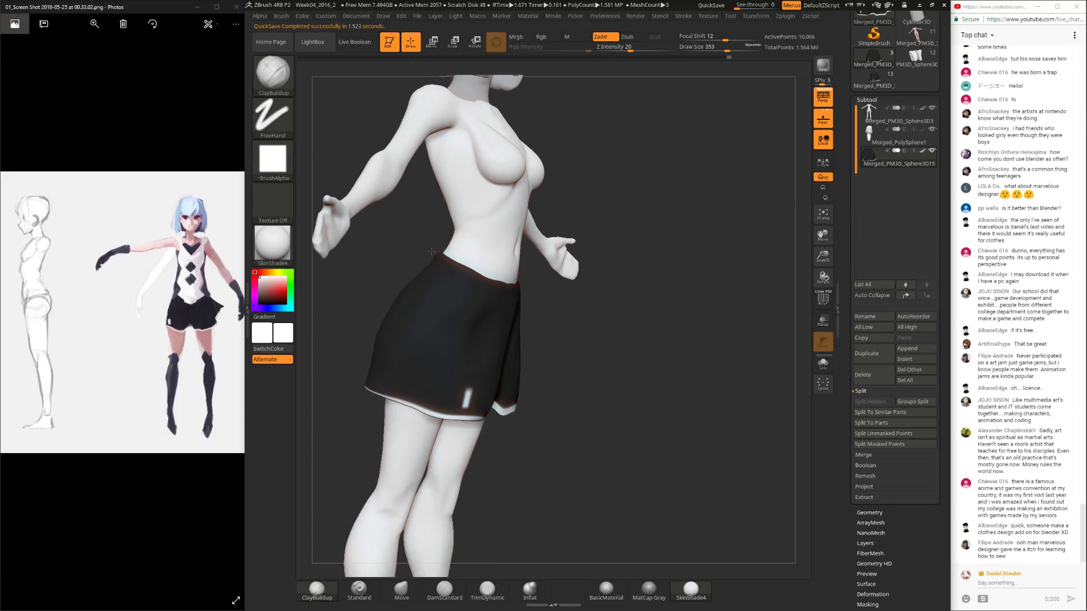
left_click(401, 590)
key("space")
mouse_move(444, 255)
left_mouse_down()
mouse_move(456, 256)
mouse_move(392, 301)
mouse_move(512, 325)
left_mouse_up()
key("space")
key("space")
right_click_drag(407, 276, 407, 277)
key("F1")
Step: Pull the back of the skirt inward over the buttocks with the Move brush
right_click_drag(492, 259, 397, 275)
key("space")
left_click_drag(469, 272, 446, 287)
mouse_move(446, 288)
right_mouse_down()
mouse_move(481, 283)
mouse_move(461, 286)
right_mouse_up()
left_click_drag(445, 287, 437, 290)
right_click_drag(636, 364, 665, 291)
Step: Isolate the body subtool and push its buttocks inward with the Move brush at draw size 400
left_click(911, 139)
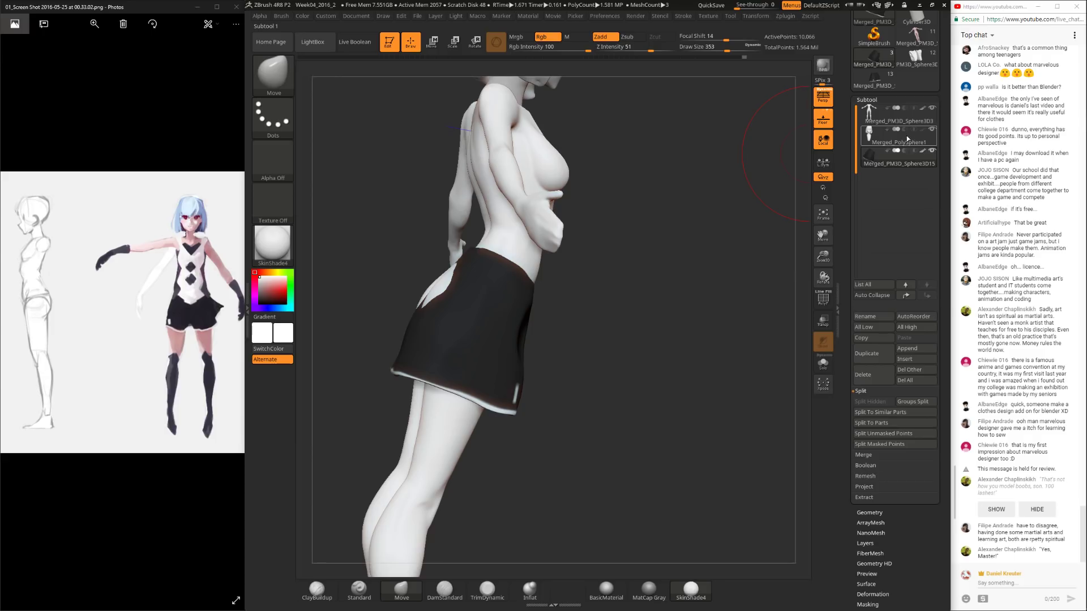
left_click(513, 244, "alt")
left_click(822, 362)
right_click_drag(736, 340, 437, 396)
key("space")
left_click_drag(447, 256, 470, 257)
Step: Select the skirt subtool and turn off Solo to check its fit over the body from behind
left_click(899, 162)
right_click_drag(659, 307, 793, 272)
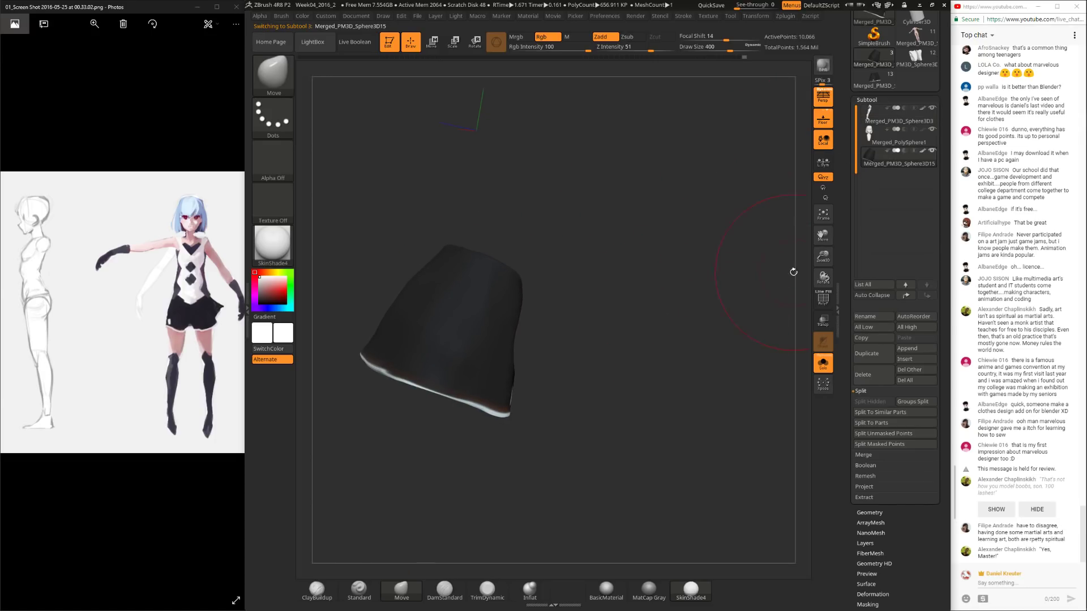
left_click(823, 363)
right_click_drag(638, 366, 799, 212)
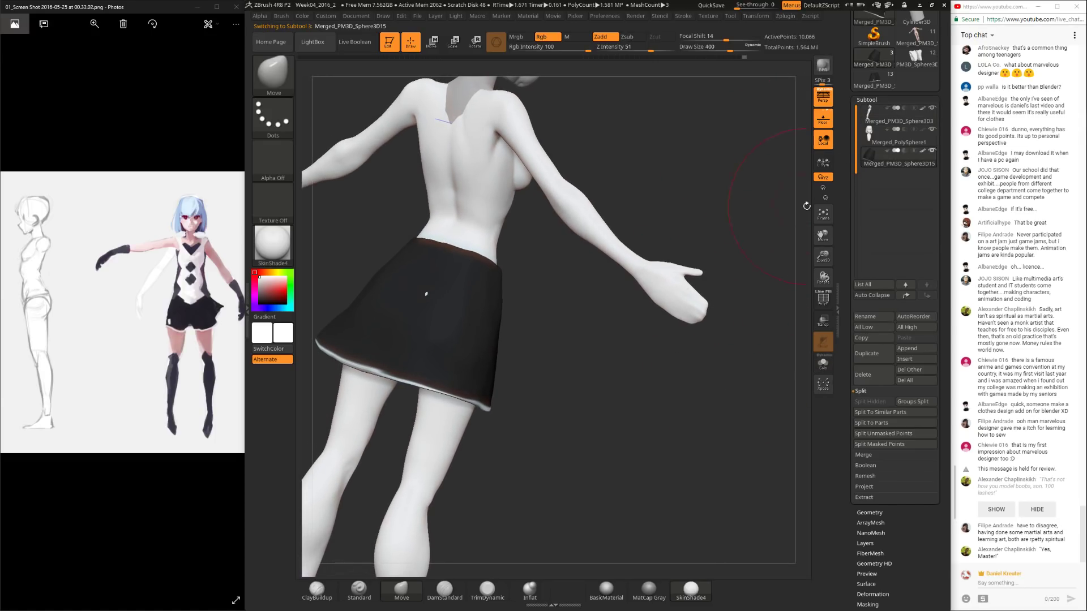
Step: Select the body subtool and push in the spot poking through the back of the skirt with Move at draw size 235
left_click(868, 118)
right_click_drag(708, 253, 464, 317)
key("space")
left_click_drag(484, 314, 473, 315)
mouse_move(427, 296)
right_mouse_down()
mouse_move(572, 366)
mouse_move(559, 327)
mouse_move(569, 317)
mouse_move(560, 327)
mouse_move(589, 333)
mouse_move(577, 321)
mouse_move(552, 368)
mouse_move(577, 358)
mouse_move(549, 352)
mouse_move(563, 337)
right_mouse_up()
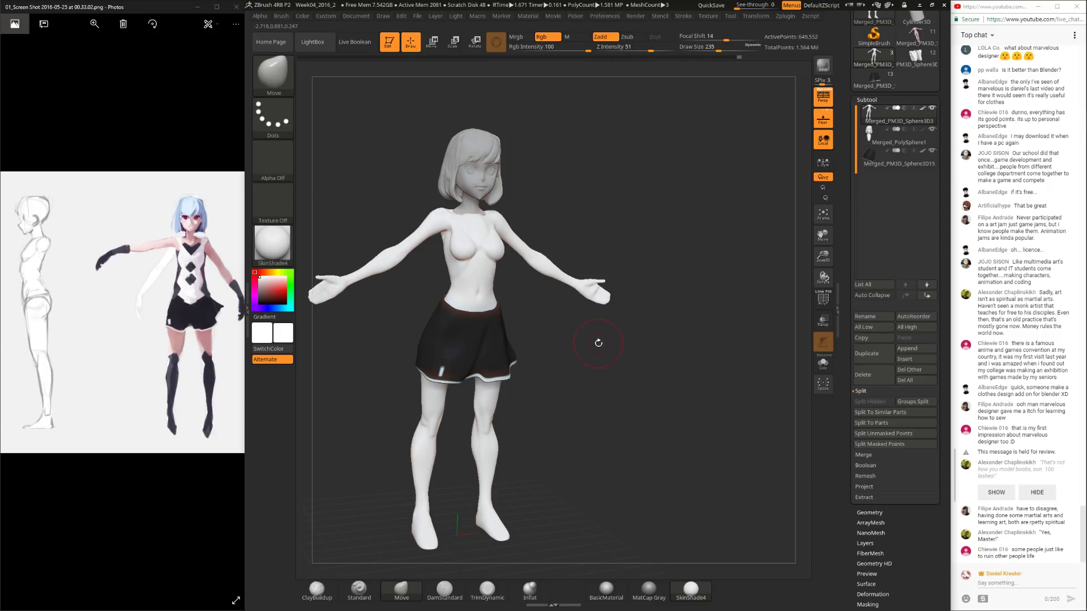
mouse_move(594, 357)
right_mouse_down()
mouse_move(631, 400)
mouse_move(622, 396)
right_mouse_up()
left_click_drag(627, 401, 626, 392)
mouse_move(729, 246)
left_mouse_down()
mouse_move(717, 287)
mouse_move(698, 289)
mouse_move(717, 295)
left_mouse_up()
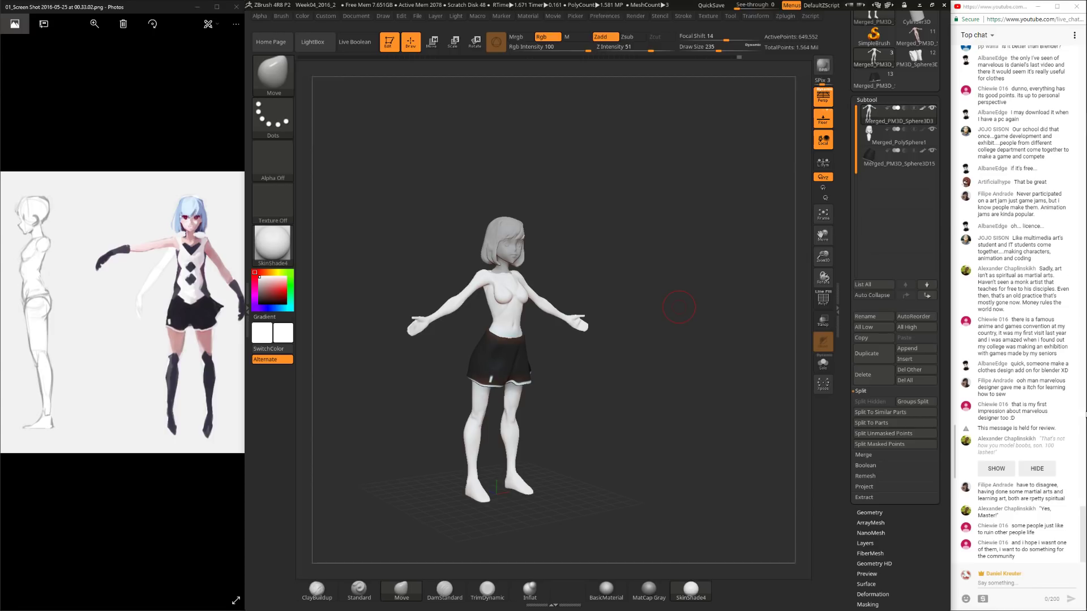
mouse_move(1063, 388)
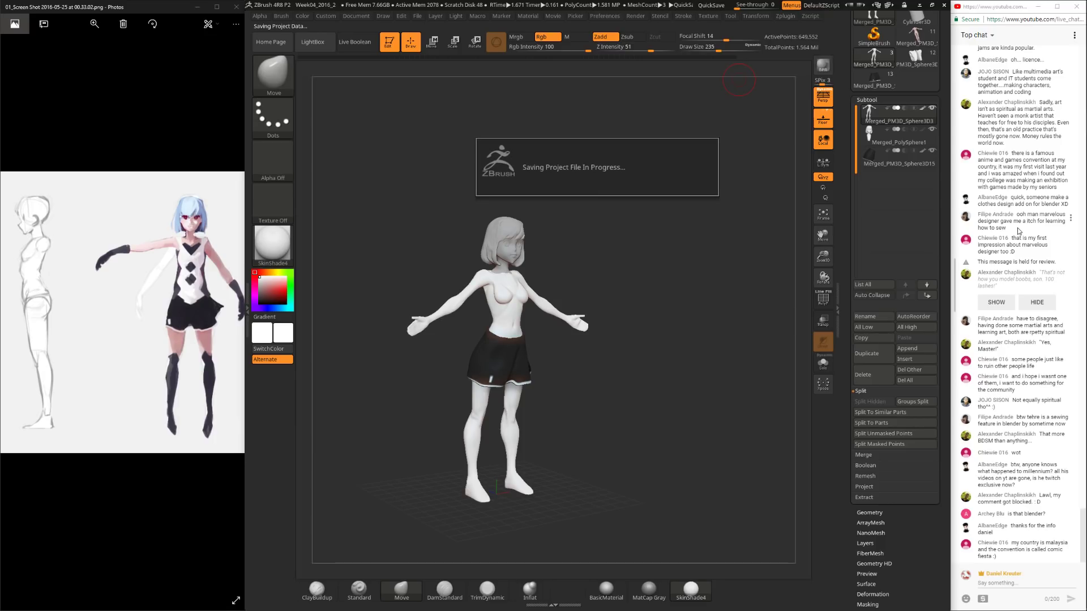
left_click_drag(589, 323, 587, 367, "alt")
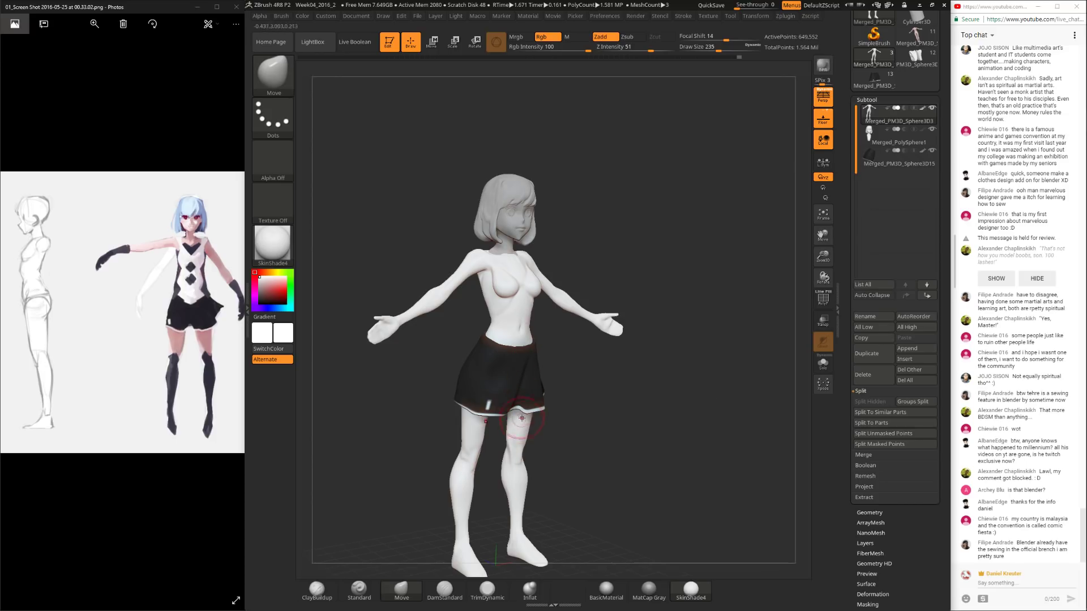
left_click_drag(552, 346, 619, 435)
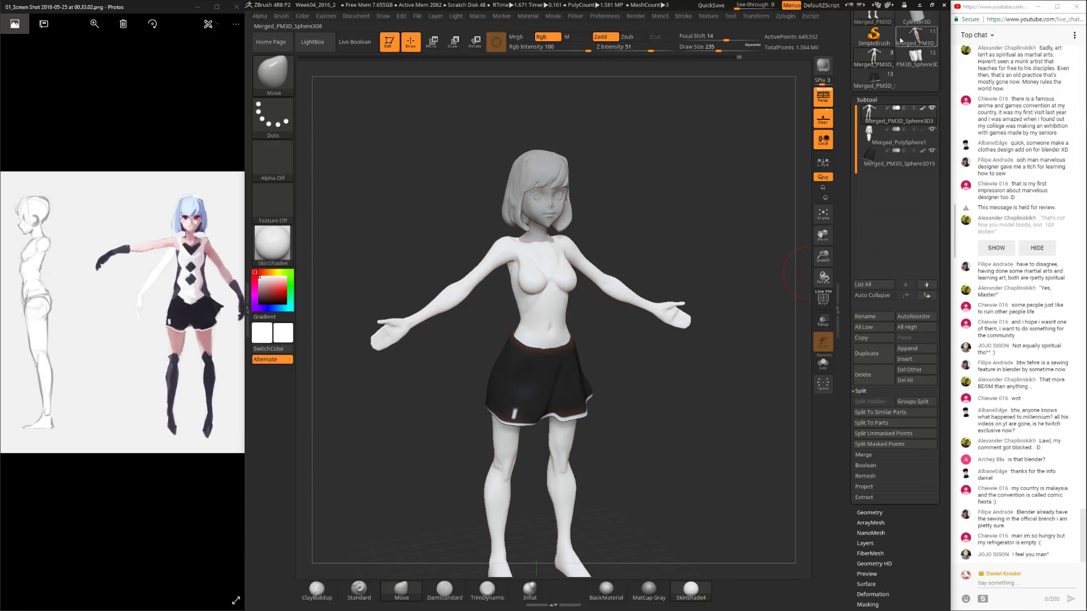
mouse_move(701, 197)
left_mouse_down()
mouse_move(699, 209)
mouse_move(715, 200)
left_mouse_up()
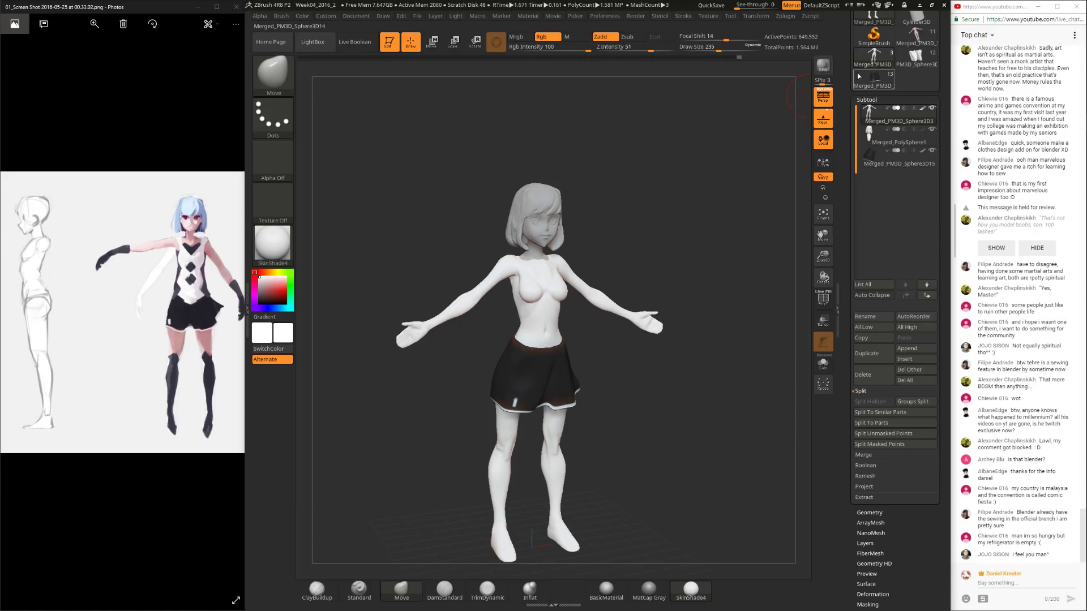
Step: Look through the loaded head and body tools and switch to the earlier clothed character's tool
scroll(929, 68, "up", 3)
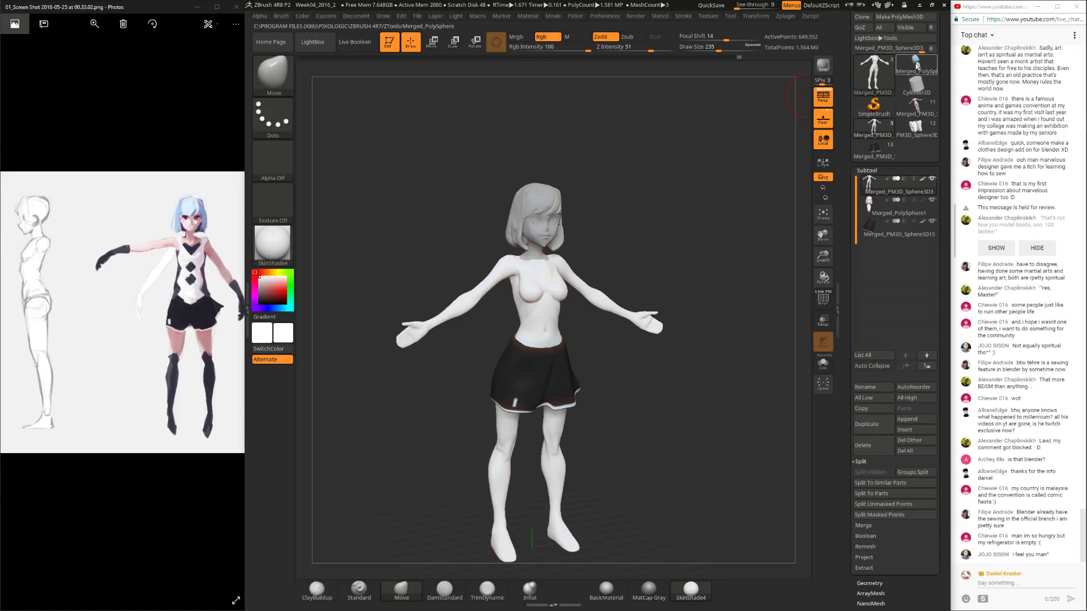
left_click(913, 66)
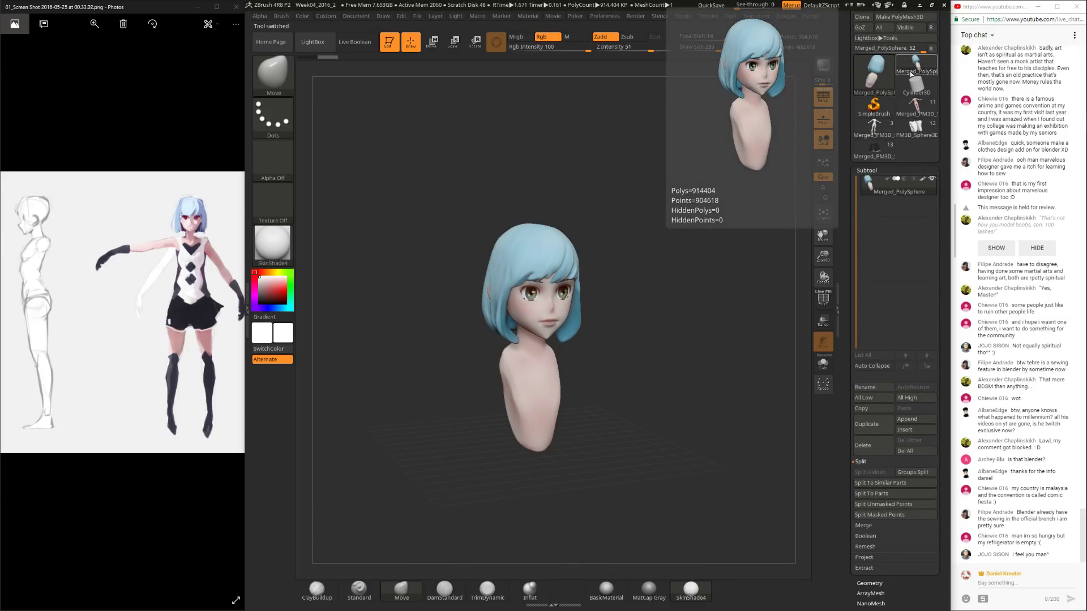
left_click(902, 117)
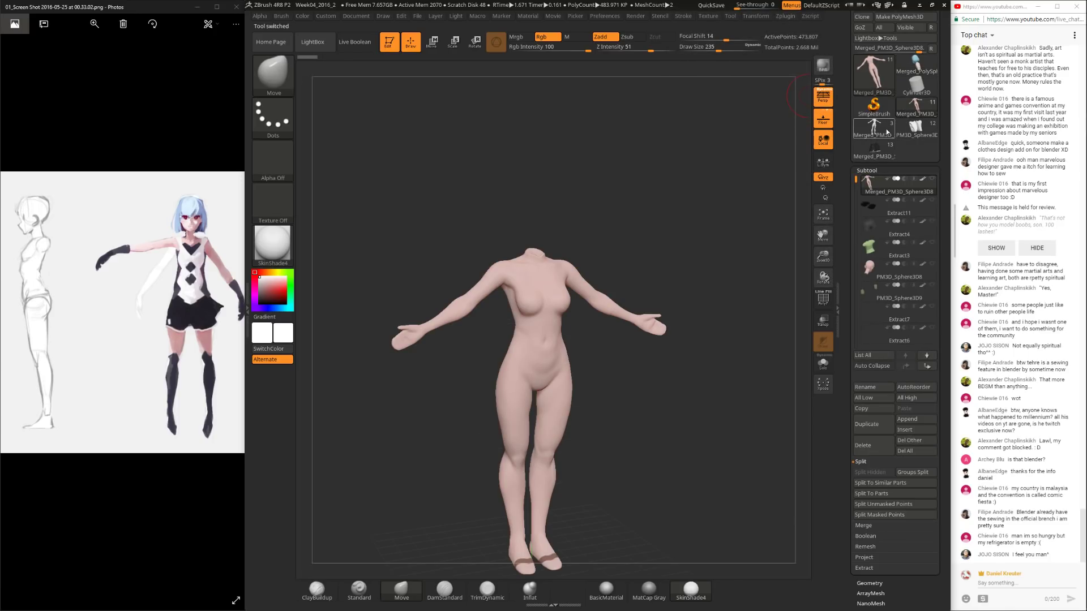
left_click(875, 149)
Step: Select the earlier character's white sleeveless top, view it in Solo, and return to the new body's tool
key("Down")
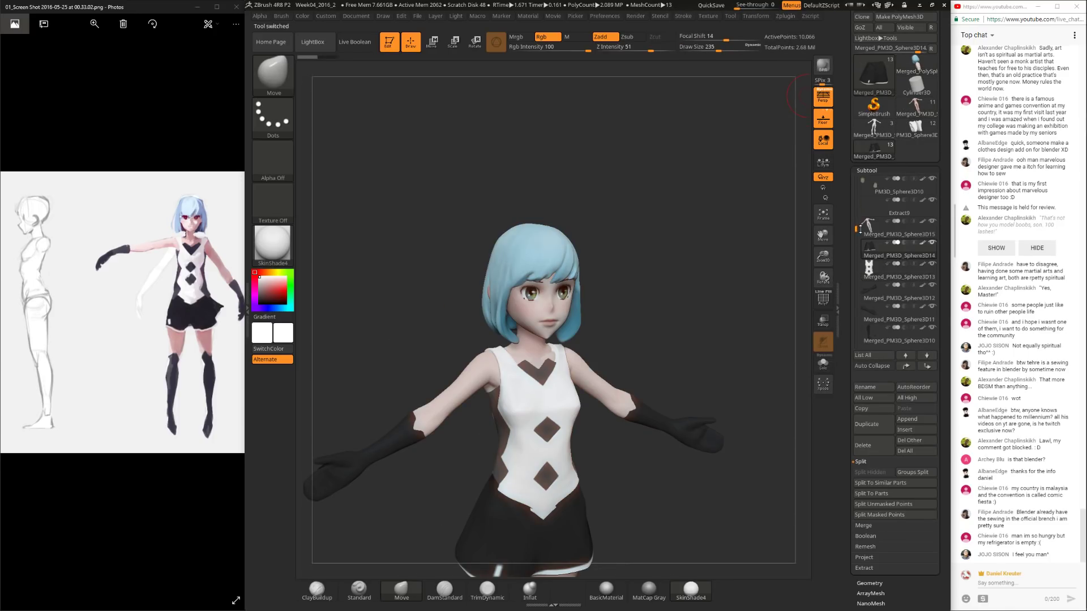
left_click(825, 366)
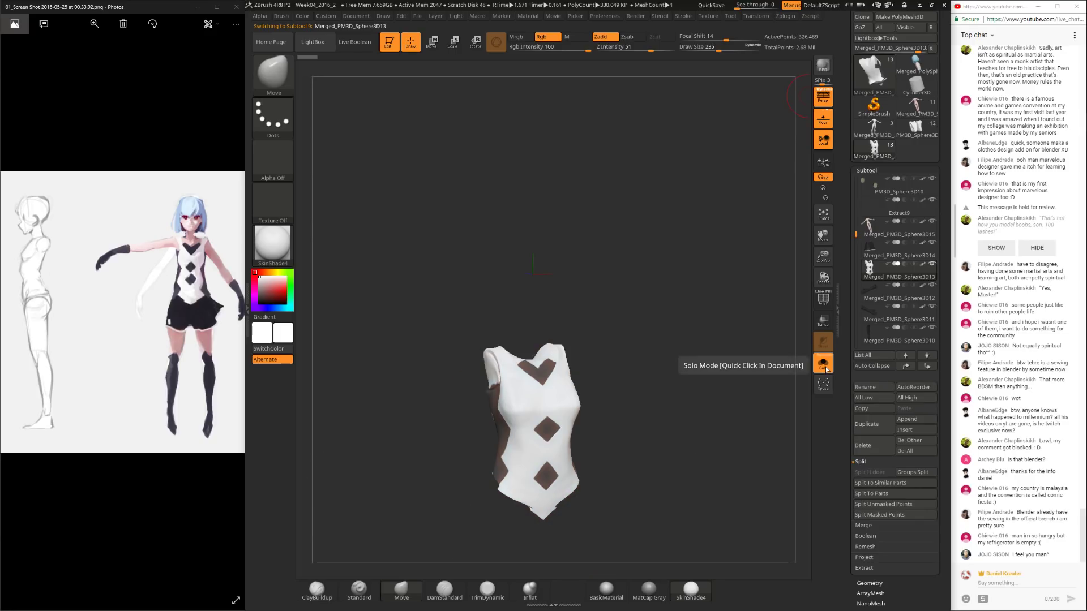
left_click(825, 367)
left_click_drag(765, 334, 745, 255)
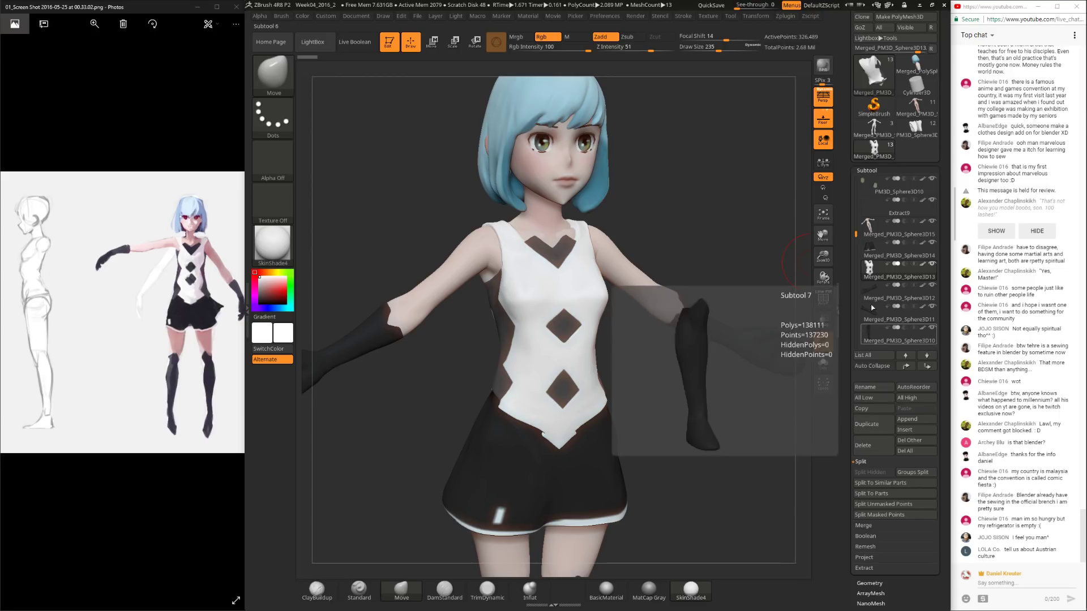
left_click(884, 133)
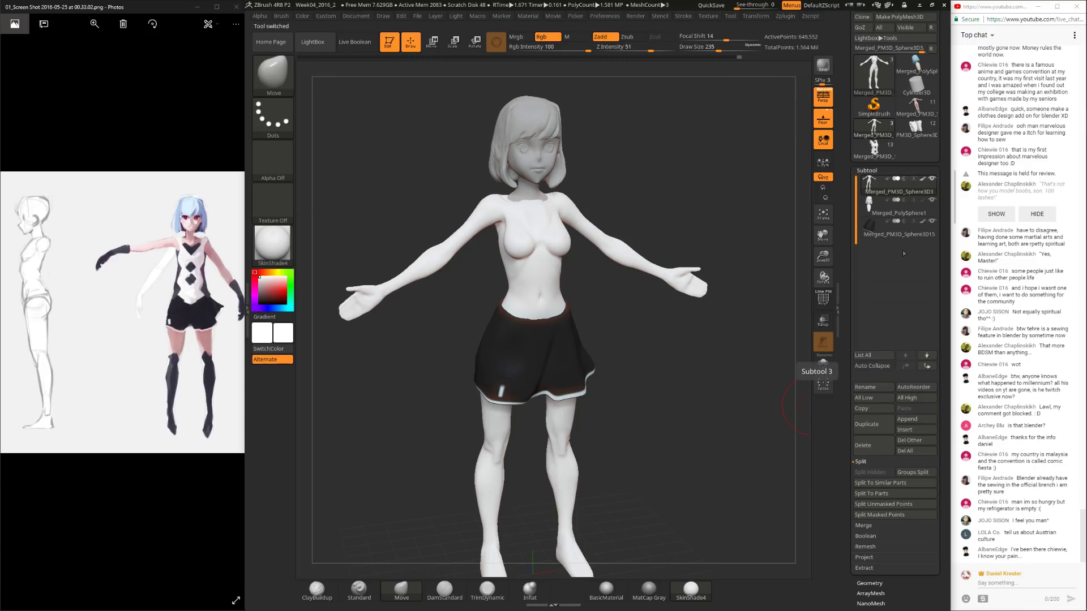
Step: Append the earlier character's white sleeveless top to the new body's tool and move it up over the torso
left_click(914, 419)
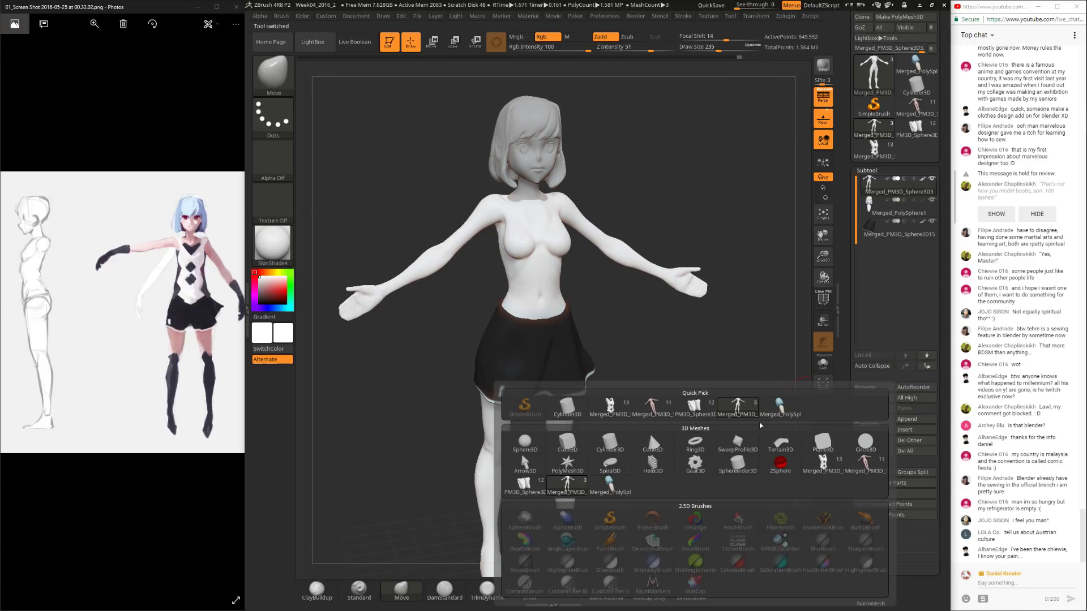
left_click(611, 405)
left_click_drag(669, 370, 830, 273, "shift")
left_click(869, 247)
key("w")
left_click(540, 420)
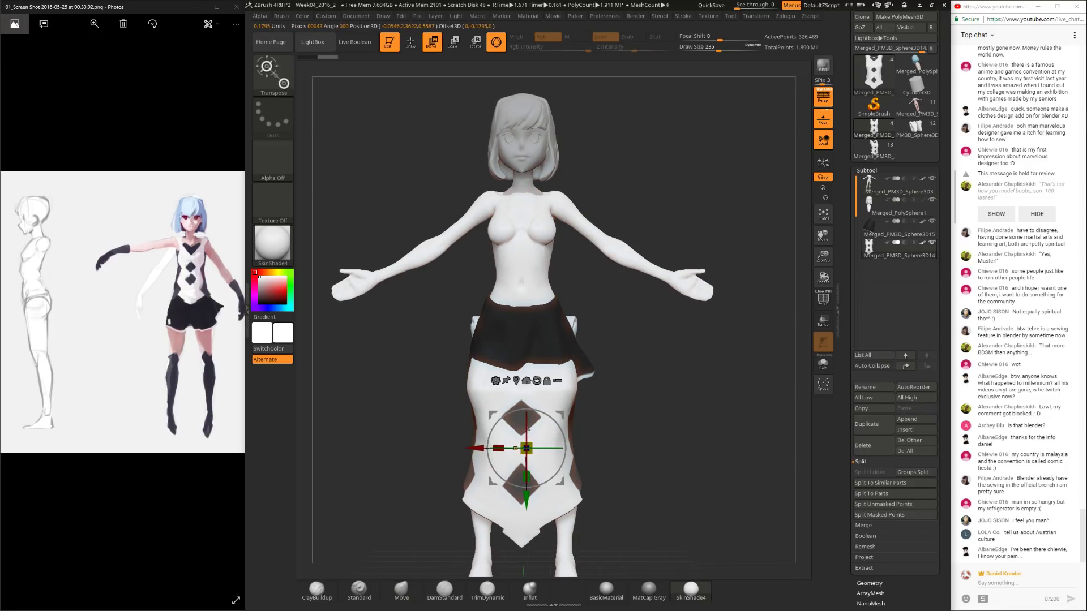
left_click_drag(531, 501, 547, 312)
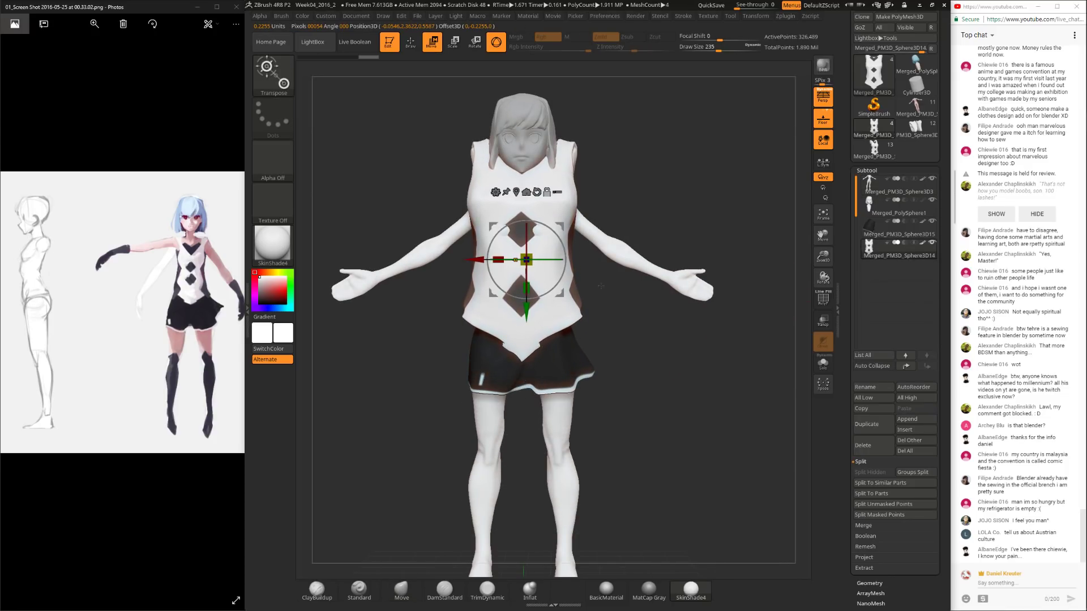
Step: Roughly fit the white top onto the torso from the front and side with the transform gizmo
left_click_drag(656, 334, 656, 382, "alt")
left_click_drag(731, 334, 572, 317, "shift")
left_click_drag(559, 276, 546, 283)
left_click_drag(408, 306, 590, 352, "shift")
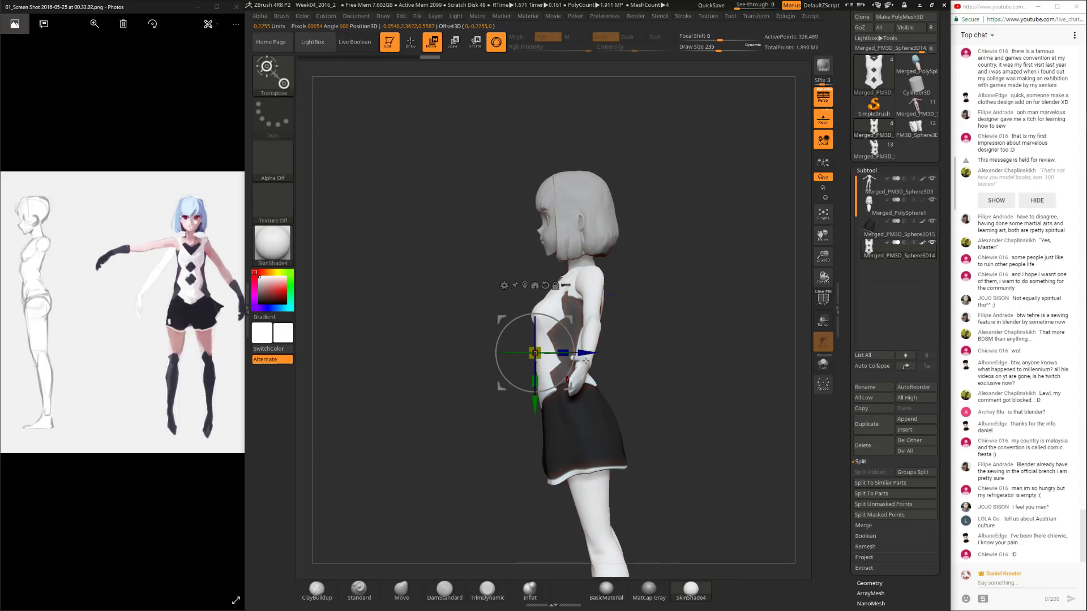
left_click_drag(689, 355, 548, 305)
Step: Shape the white top around the chest and waist with the Move brush, working up to draw size 435
key("q")
key("space")
mouse_move(680, 334)
left_mouse_down()
mouse_move(594, 320)
mouse_move(556, 300)
mouse_move(650, 298)
mouse_move(557, 280)
left_mouse_up()
key("ctrl")
right_click_drag(580, 246, 593, 252, "ctrl")
key("space")
left_click_drag(593, 252, 575, 257)
right_click_drag(575, 257, 632, 399)
key("space")
left_click_drag(633, 399, 583, 316)
right_click_drag(575, 349, 813, 254, "ctrl")
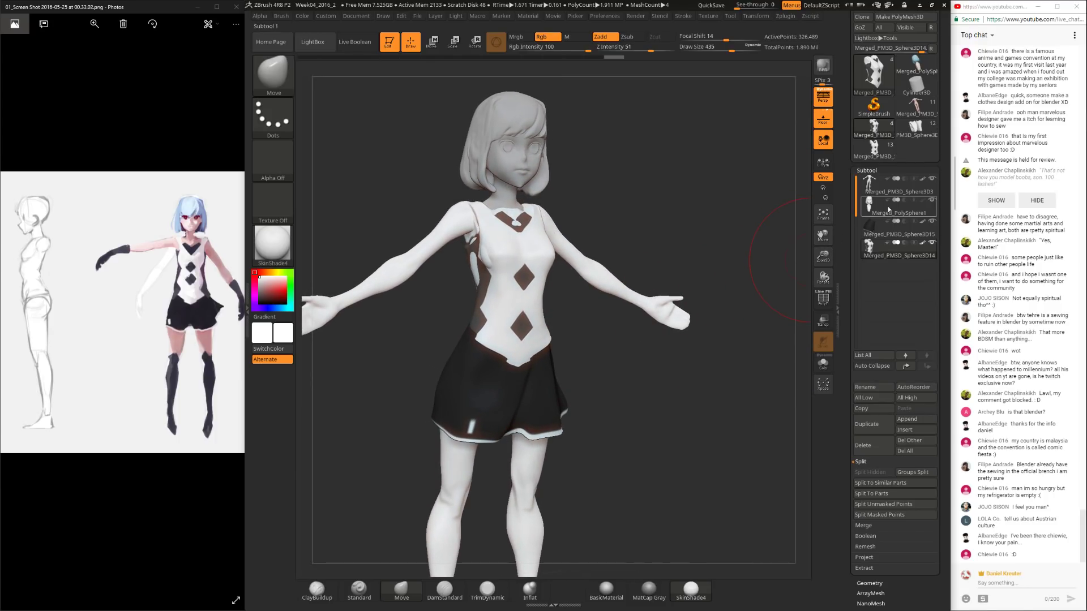
Step: Turn on the painted colours of the head and hair subtool
left_click(923, 201)
right_click_drag(651, 396, 647, 435, "ctrl")
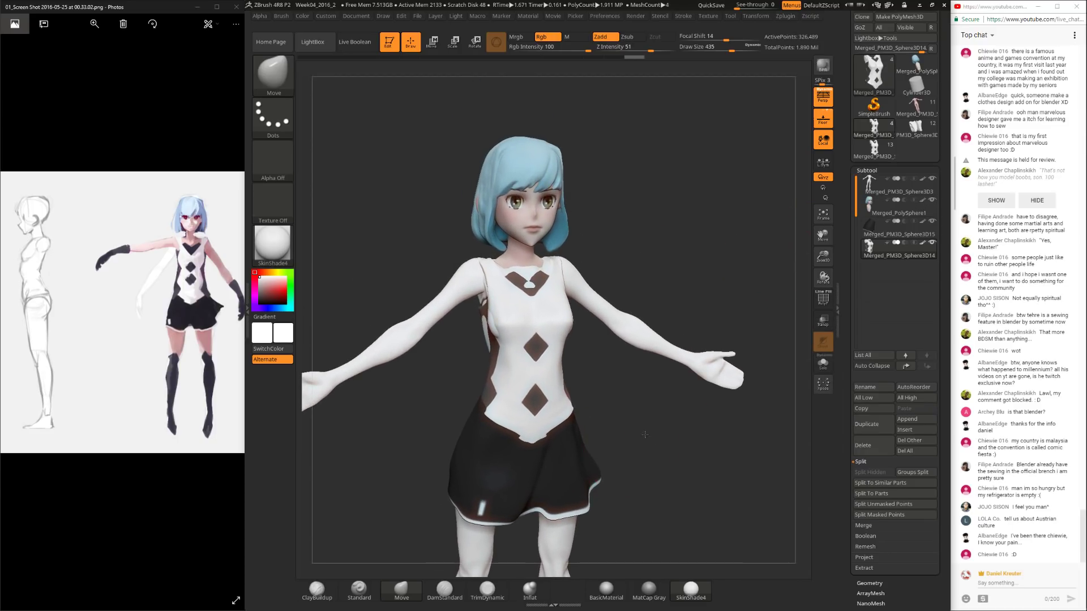
left_click_drag(647, 435, 566, 340)
right_click_drag(556, 319, 613, 341)
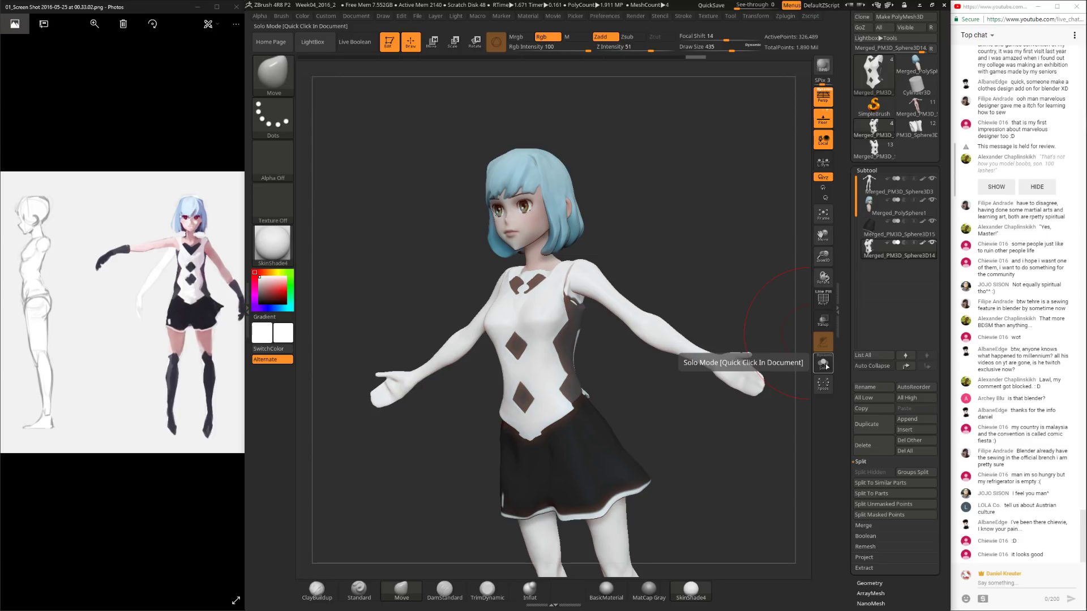
Step: Fit the top's sides and lower back to the body with Move, reducing the draw size to 262
mouse_move(787, 274)
left_mouse_down()
mouse_move(690, 267)
mouse_move(730, 271)
mouse_move(684, 371)
mouse_move(719, 380)
left_mouse_up()
key("space")
mouse_move(583, 389)
left_mouse_down()
mouse_move(532, 376)
mouse_move(578, 359)
mouse_move(546, 361)
mouse_move(592, 316)
left_mouse_up()
key("space")
left_click_drag(518, 369, 505, 369)
mouse_move(426, 346)
left_mouse_down()
mouse_move(430, 360)
mouse_move(459, 371)
left_mouse_up()
left_click_drag(589, 390, 508, 451)
mouse_move(575, 395)
left_mouse_down()
mouse_move(493, 440)
mouse_move(728, 296)
mouse_move(642, 322)
mouse_move(576, 362)
left_mouse_up()
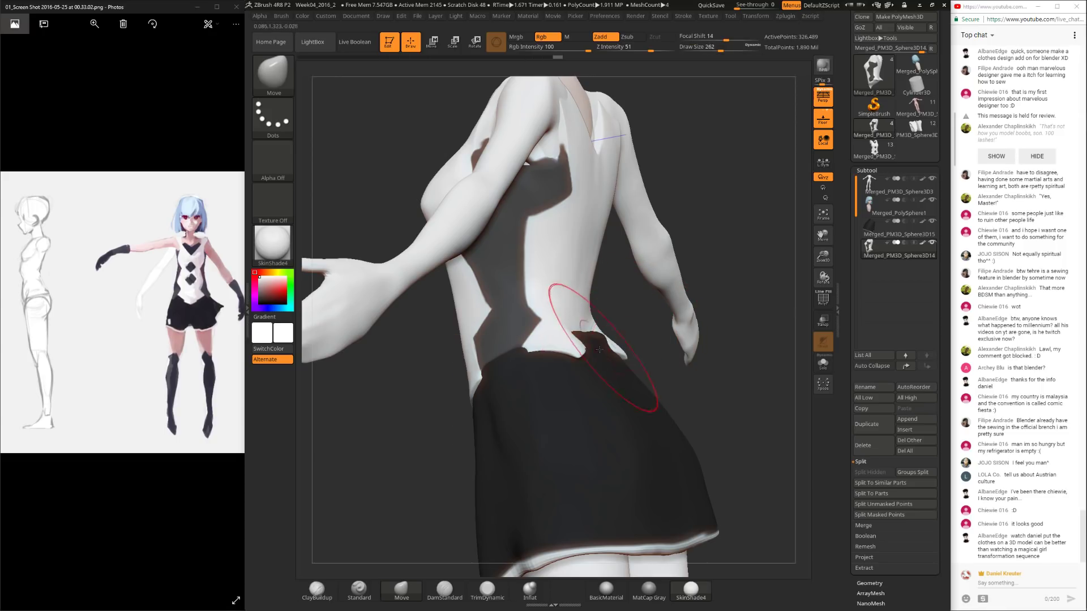
Step: Reshape the top's back hem where it overlaps the skirt waist, using Move at draw size 262
left_click_drag(692, 341, 723, 342)
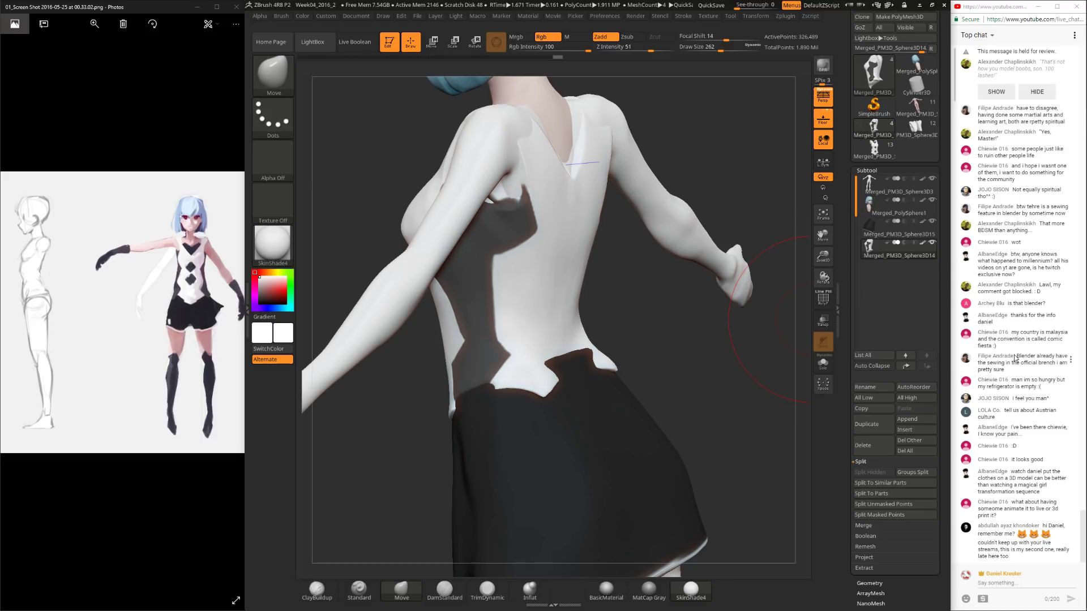
left_click_drag(612, 284, 563, 363)
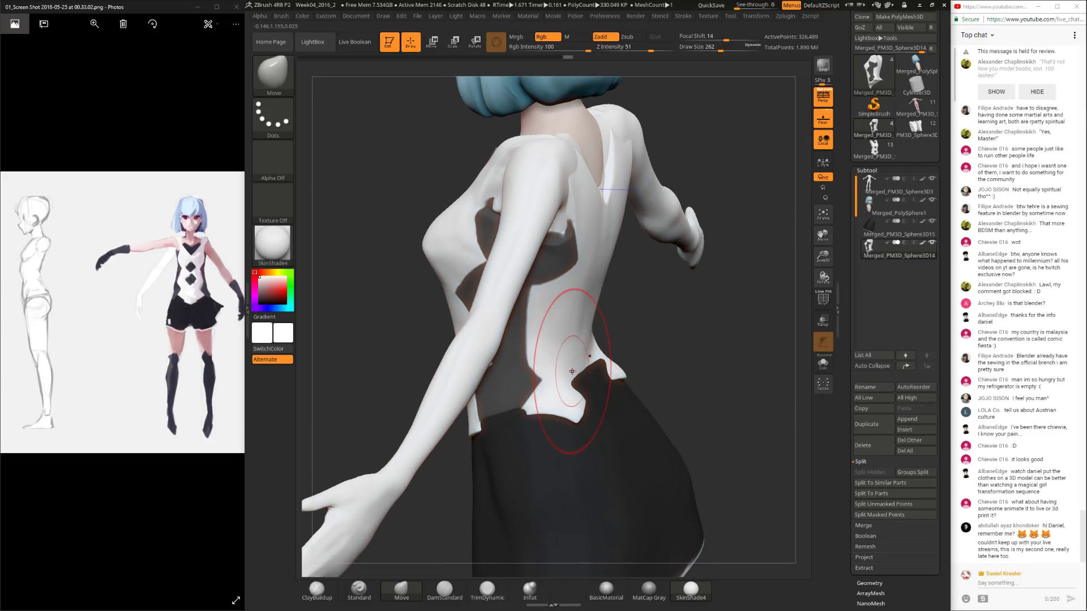
mouse_move(582, 382)
left_mouse_down()
mouse_move(619, 350)
mouse_move(498, 385)
left_mouse_up()
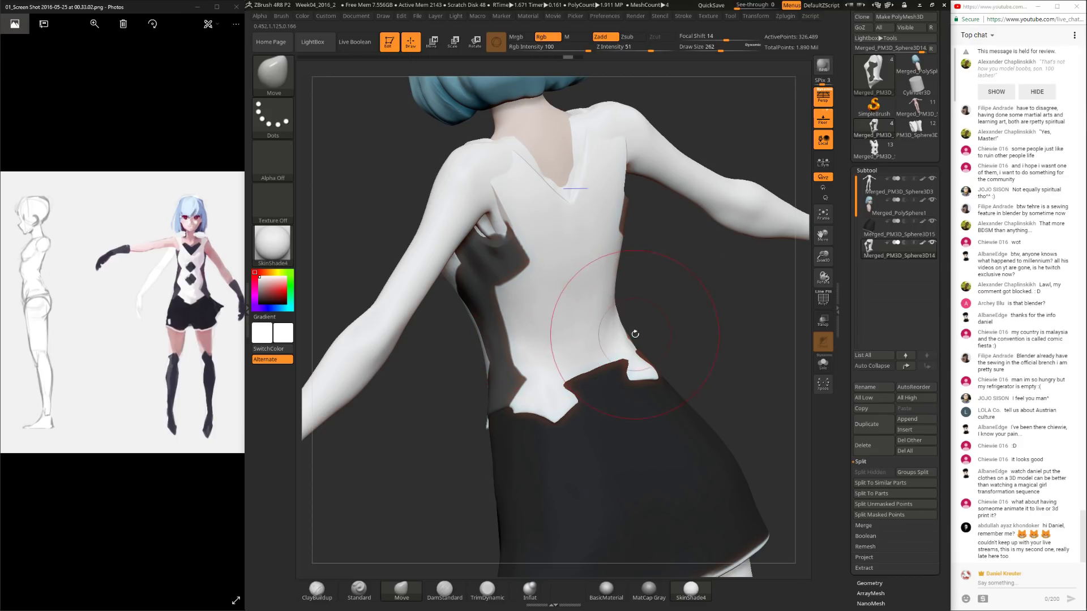
mouse_move(672, 333)
left_mouse_down()
mouse_move(582, 382)
mouse_move(566, 357)
mouse_move(626, 342)
mouse_move(617, 337)
left_mouse_up()
Step: Refine the pointed corners of the top's back hem with Move at draw size 136
key("space")
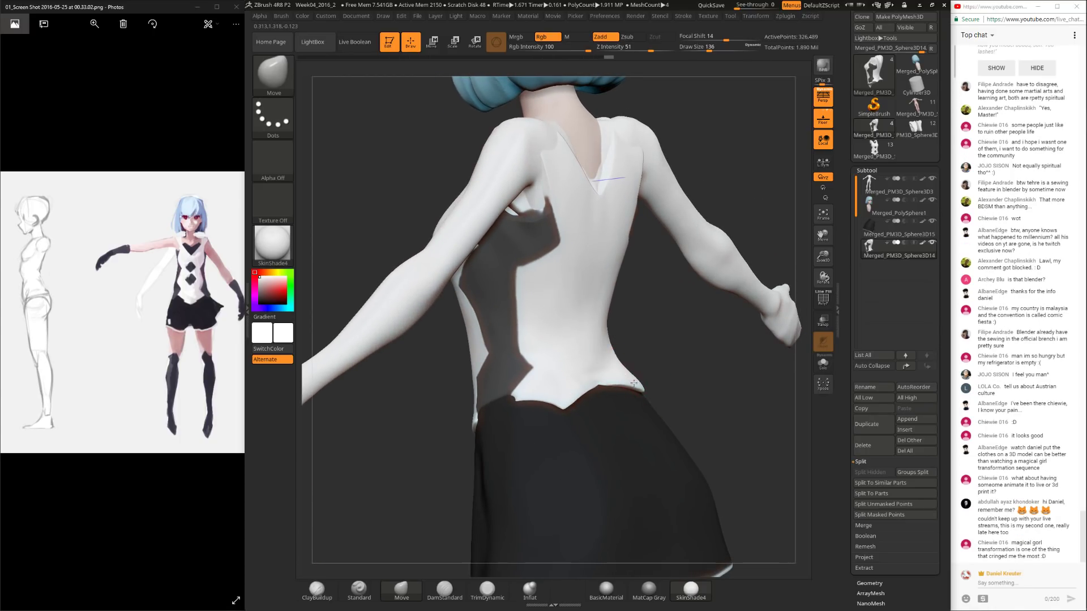
mouse_move(629, 384)
left_mouse_down()
mouse_move(623, 357)
mouse_move(642, 333)
left_mouse_up()
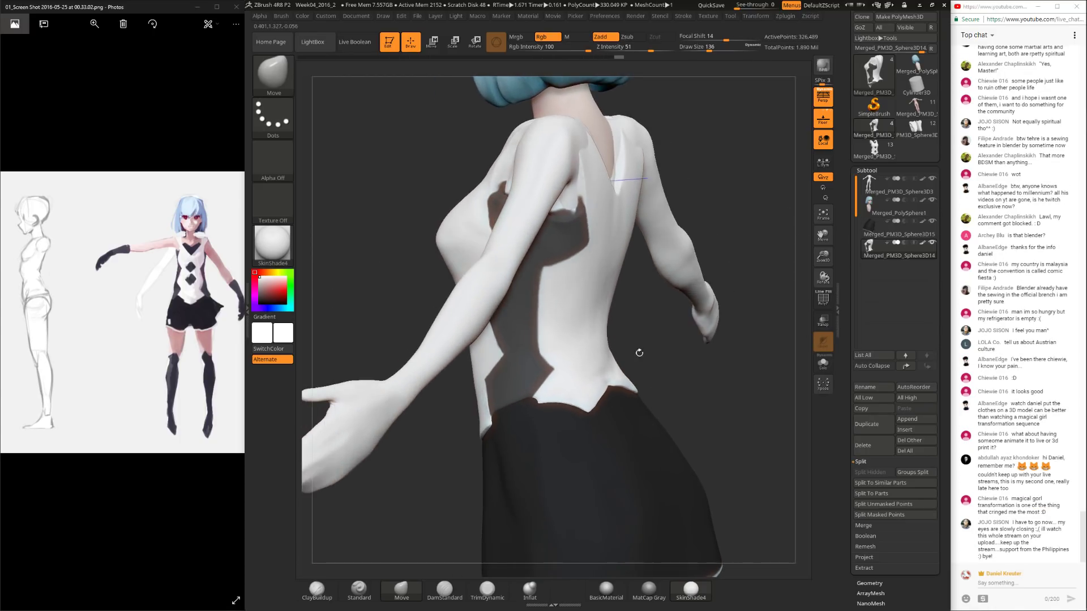
mouse_move(601, 321)
right_mouse_down()
mouse_move(471, 334)
mouse_move(449, 516)
mouse_move(453, 338)
mouse_move(419, 334)
right_mouse_up()
Step: Adjust the white top around the shoulders and upper back with Move, reducing the draw size from 297 to 106
right_click_drag(366, 308, 508, 262)
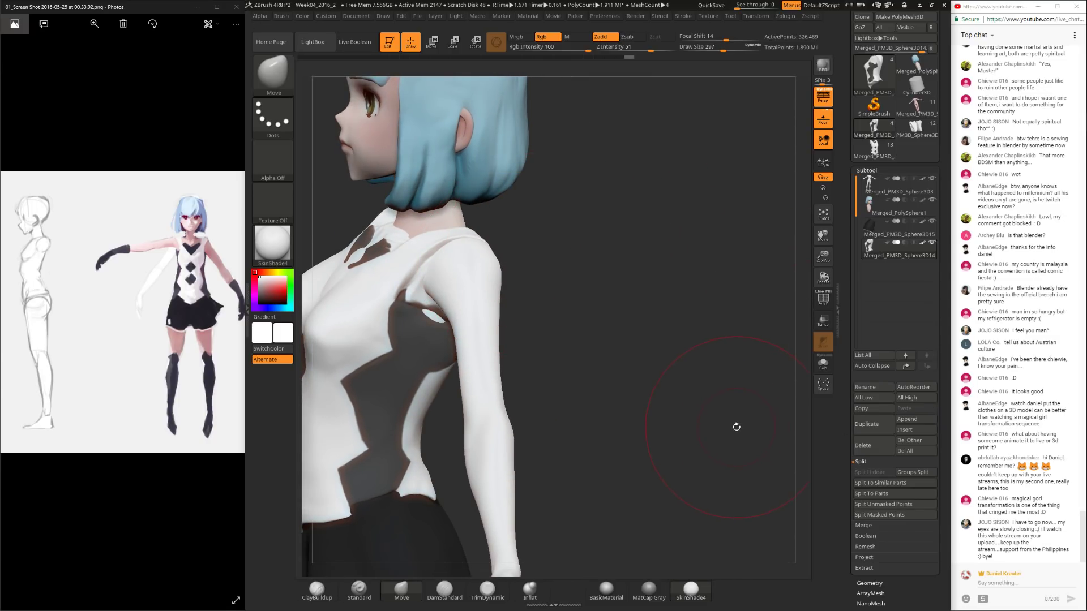
key("f")
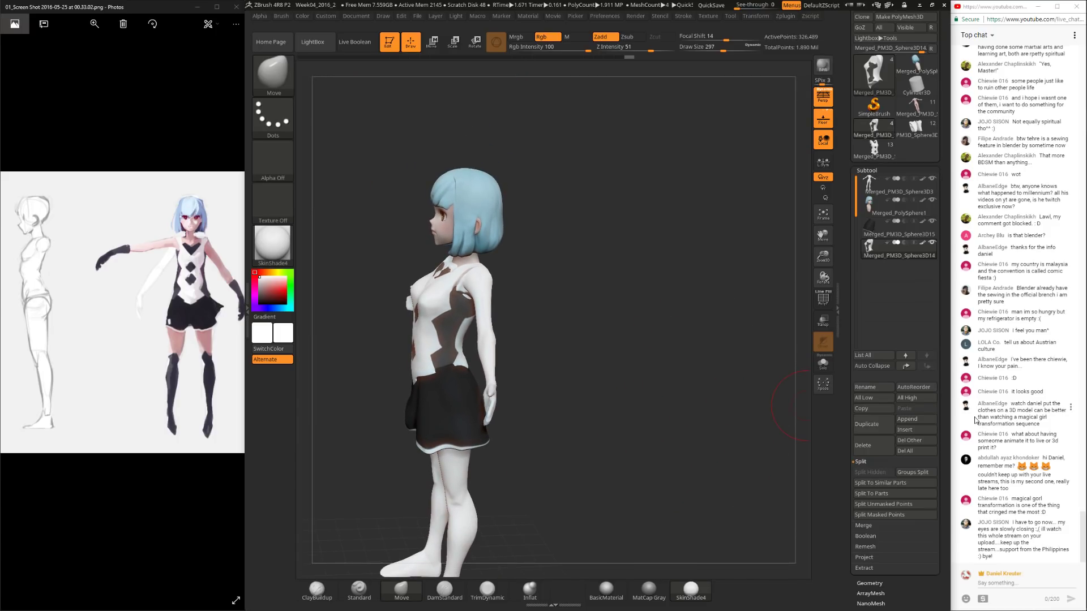
left_click_drag(612, 402, 676, 412, "shift")
mouse_move(602, 315)
left_mouse_down()
mouse_move(643, 328)
mouse_move(542, 408)
mouse_move(552, 399)
left_mouse_up()
left_click_drag(625, 350, 671, 345)
key("space")
mouse_move(572, 414)
left_mouse_down()
mouse_move(547, 414)
mouse_move(540, 381)
left_mouse_up()
mouse_move(625, 344)
left_mouse_down()
mouse_move(635, 323)
mouse_move(643, 397)
left_mouse_up()
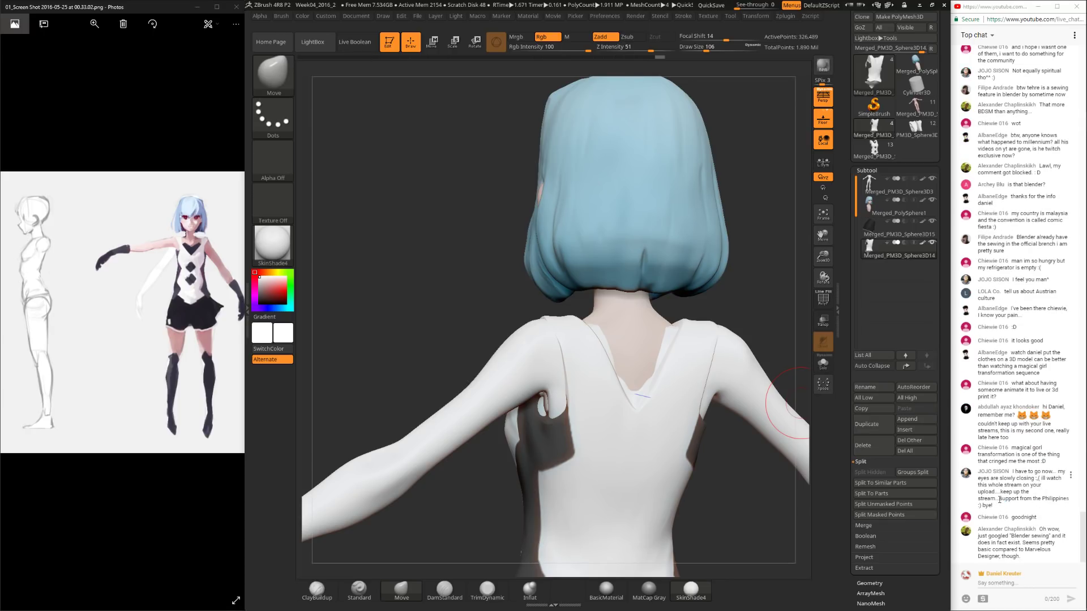
Step: Fit the top's armhole and side below the arm with Move at draw sizes from 106 to 366
left_click_drag(502, 281, 536, 335)
right_click_drag(546, 392, 547, 391)
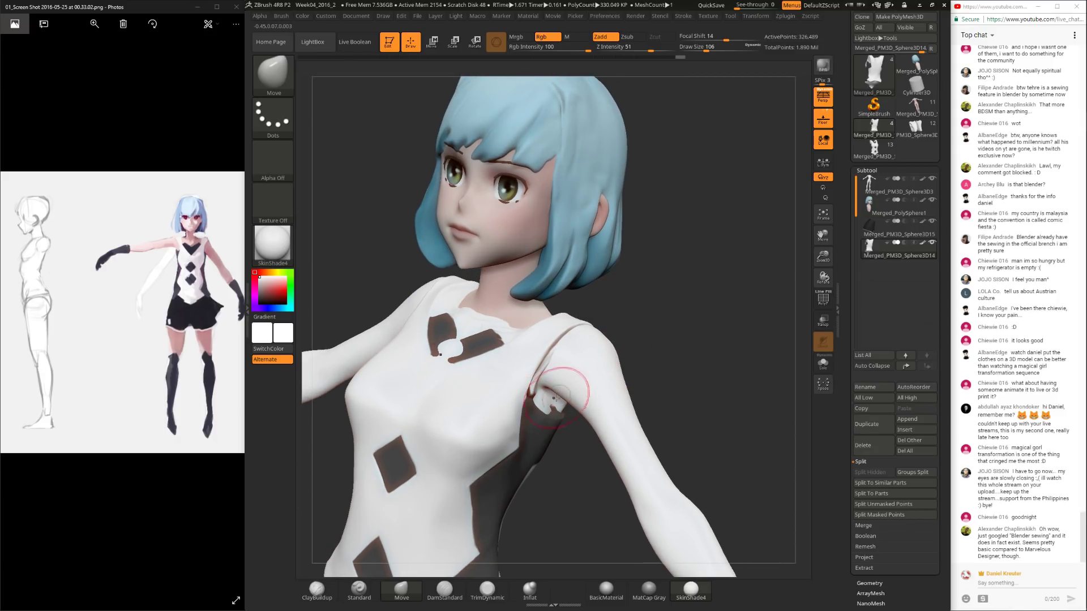
key("space")
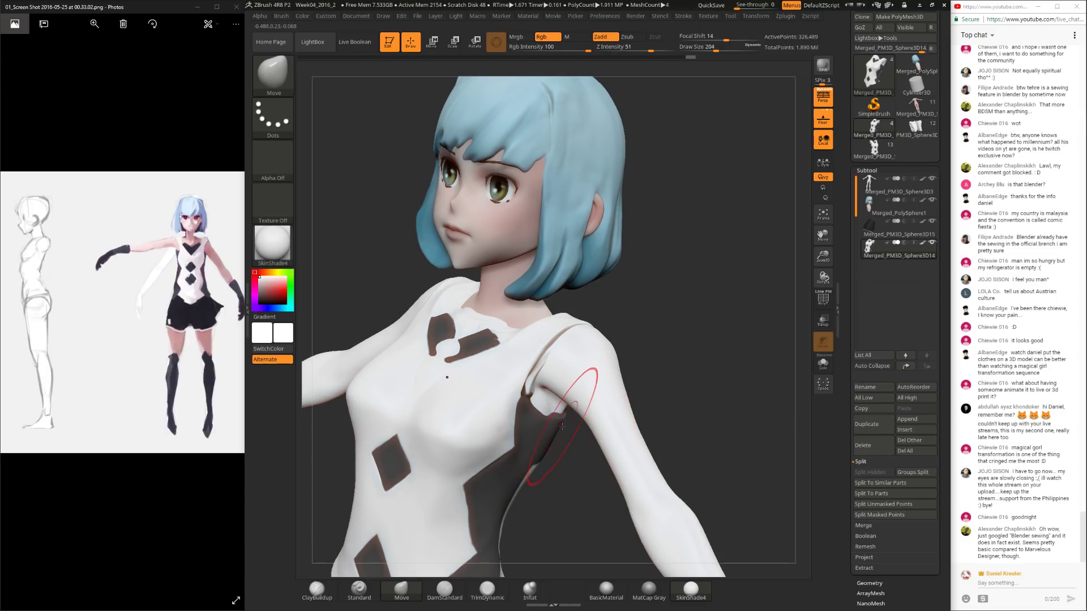
mouse_move(557, 426)
right_mouse_down()
mouse_move(557, 377)
mouse_move(617, 375)
mouse_move(520, 380)
right_mouse_up()
key("space")
key("space")
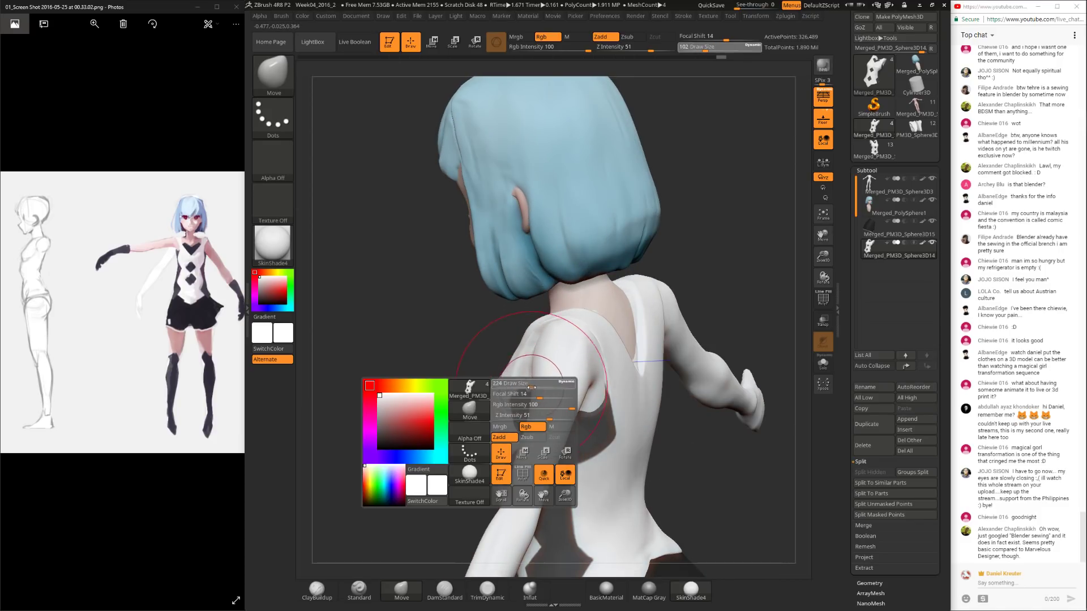
mouse_move(518, 385)
left_mouse_down()
mouse_move(534, 473)
mouse_move(594, 566)
left_mouse_up()
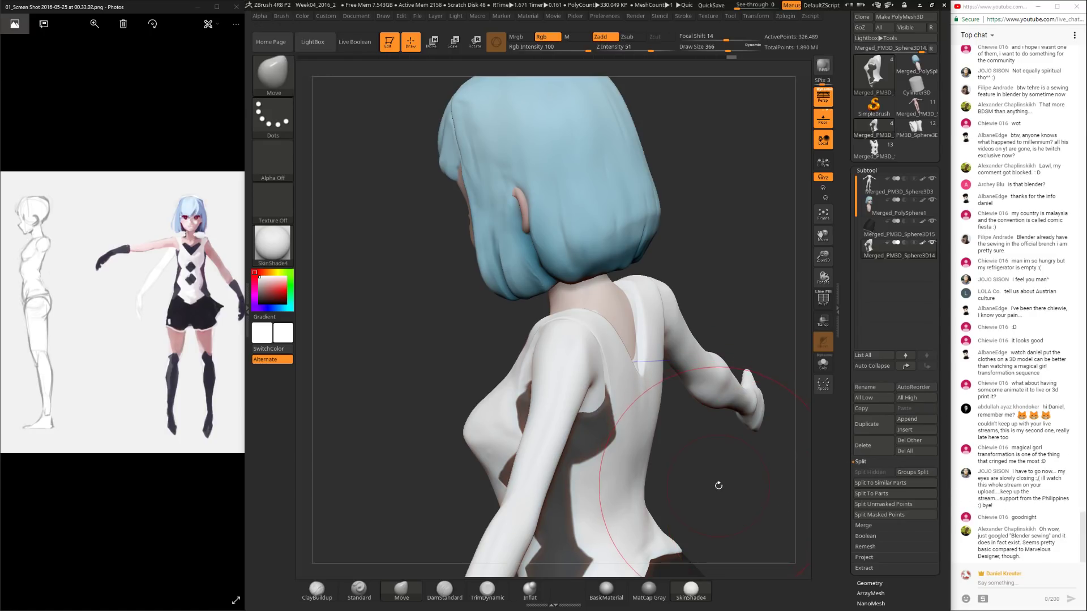
right_click_drag(716, 553, 772, 497)
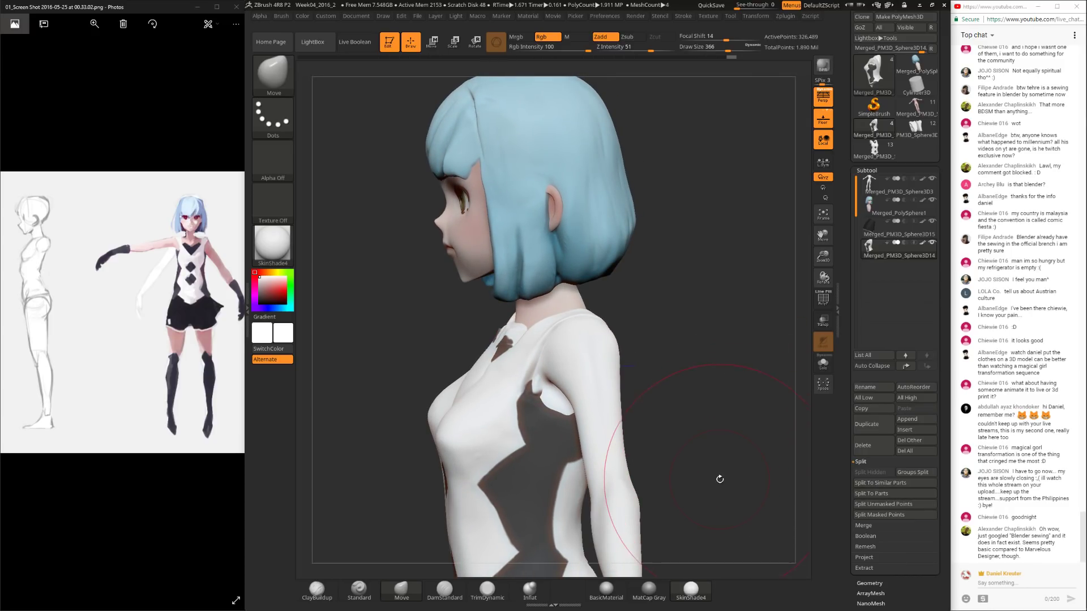
Step: Adjust the top's front collar and chest with Move, ending at draw size 235
right_click_drag(725, 404, 592, 366)
right_click_drag(676, 311, 702, 307)
key("space")
left_click_drag(565, 371, 544, 363)
key("space")
right_click_drag(659, 294, 737, 298)
key("space")
left_click_drag(592, 308, 573, 306)
right_click_drag(546, 307, 732, 218)
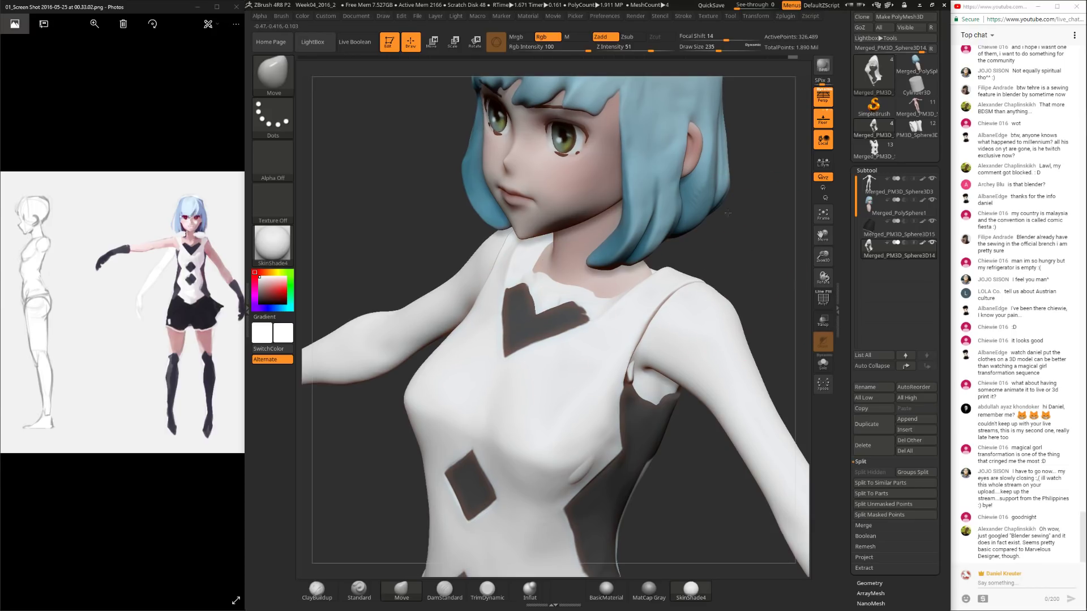
Step: Select the body subtool, sample the skin colour from the neck (R 222, G 189, B 184) and fill the whole body with it
key("f")
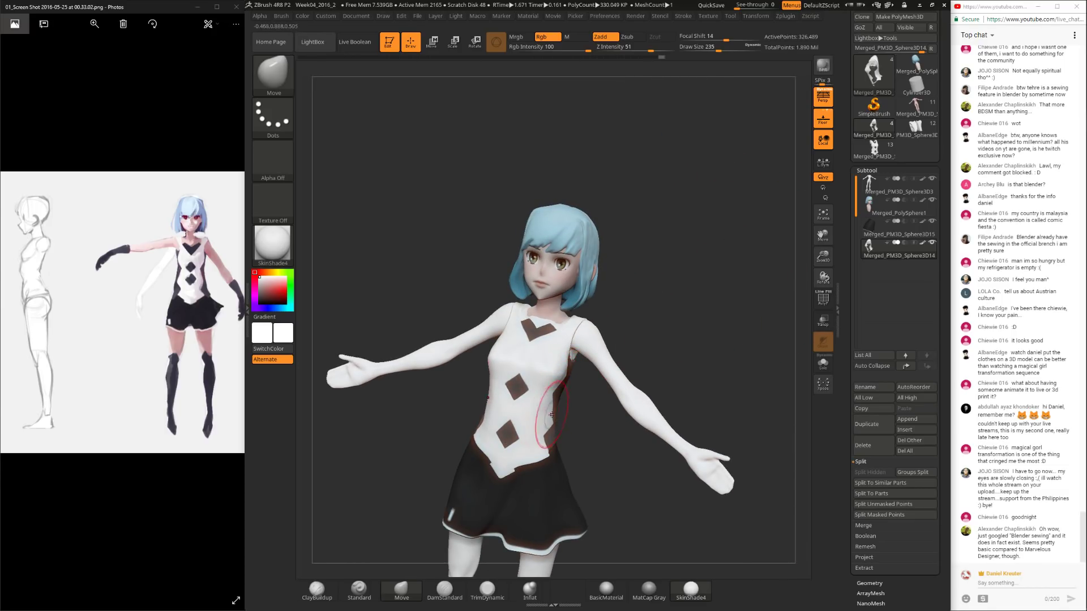
left_click(892, 186)
mouse_move(674, 297)
left_mouse_down("alt")
mouse_move(685, 307)
mouse_move(697, 391)
left_mouse_up("alt")
key("space")
left_click_drag(565, 185, 550, 186)
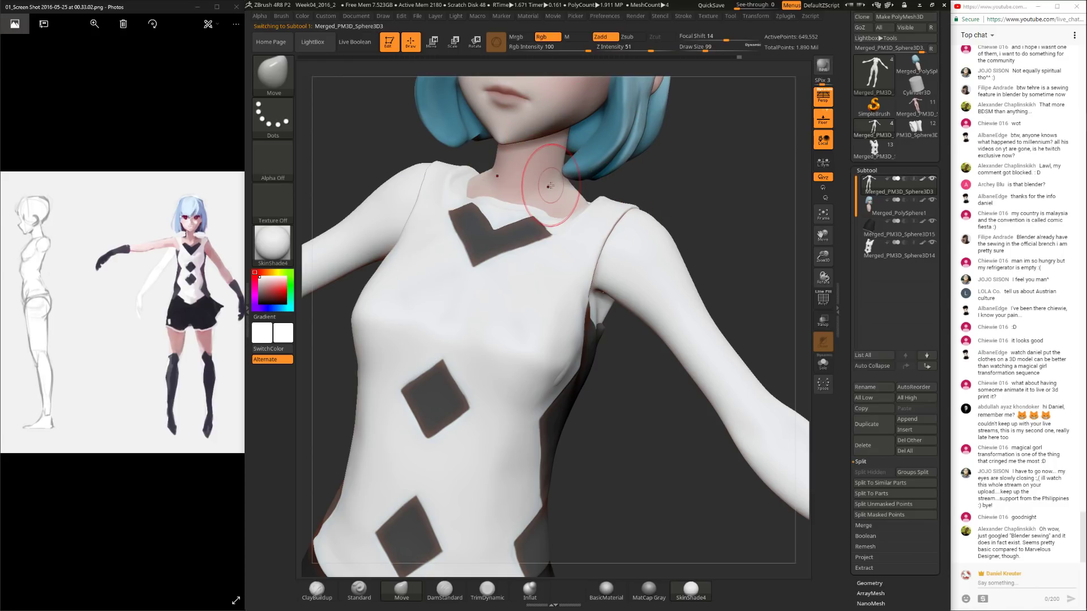
key("c")
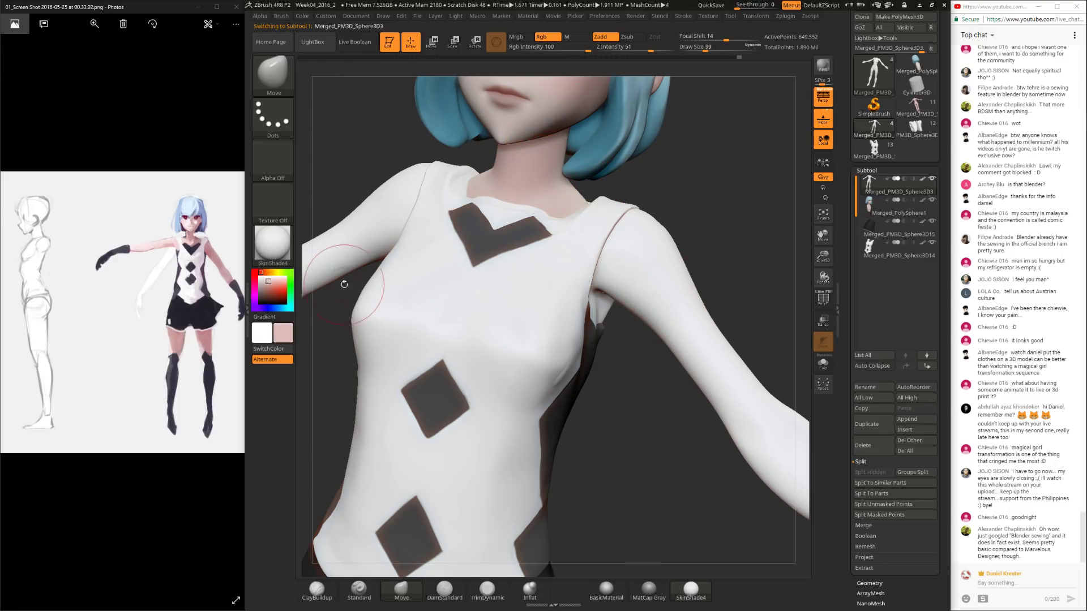
left_click(307, 17)
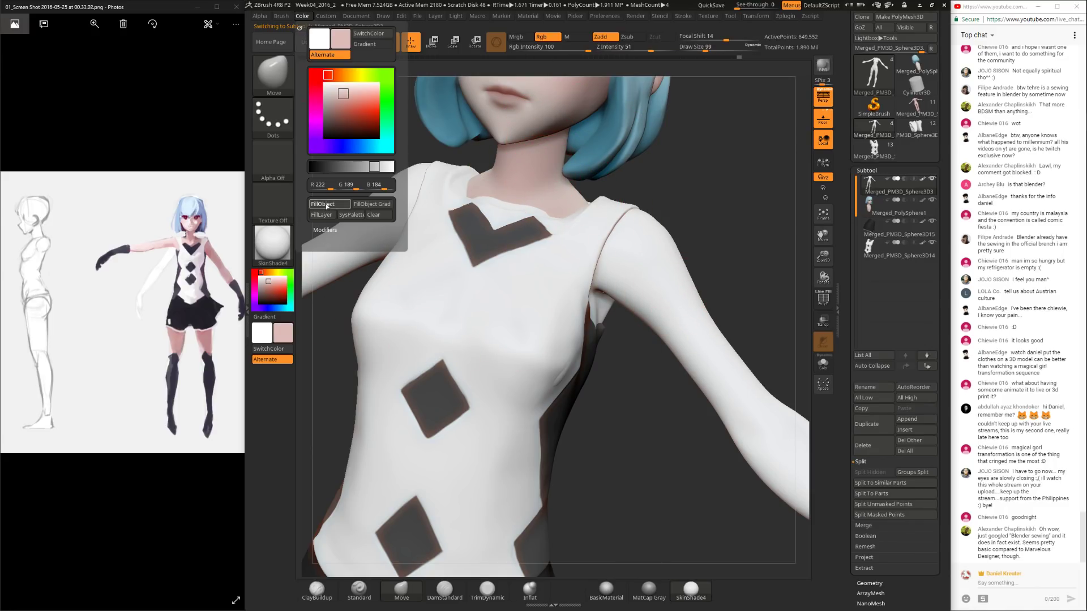
left_click(326, 206)
Step: Select the white top's subtool and enlarge the Move brush to draw size 245 for work on the neckline
left_click_drag(683, 160, 781, 232, "alt")
left_click(875, 249)
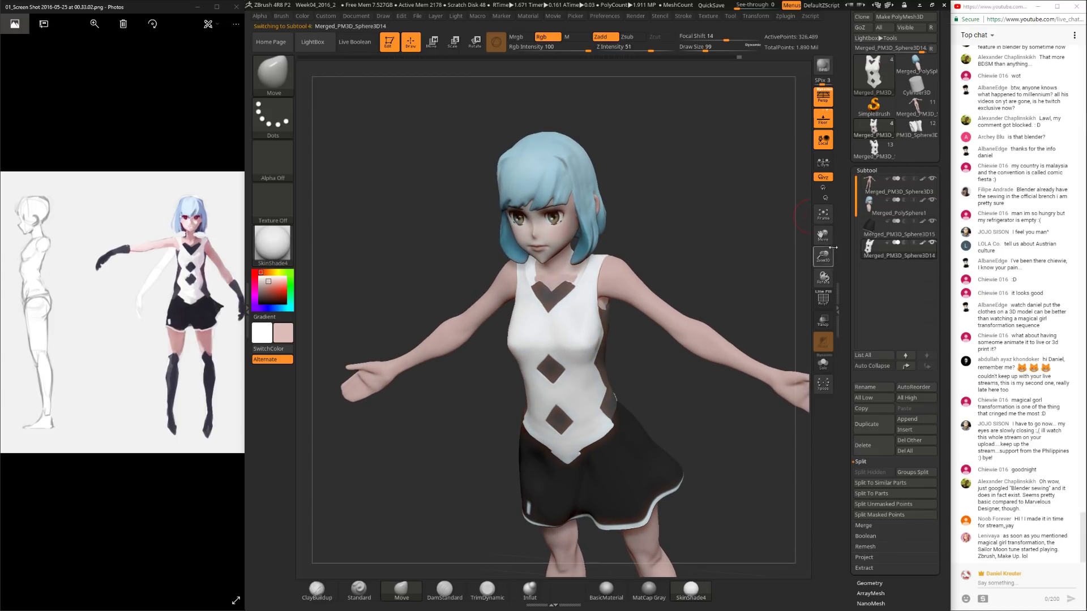
key("bracketright")
key("bracketright")
key("bracketright")
right_click_drag(659, 371, 387, 497, "alt")
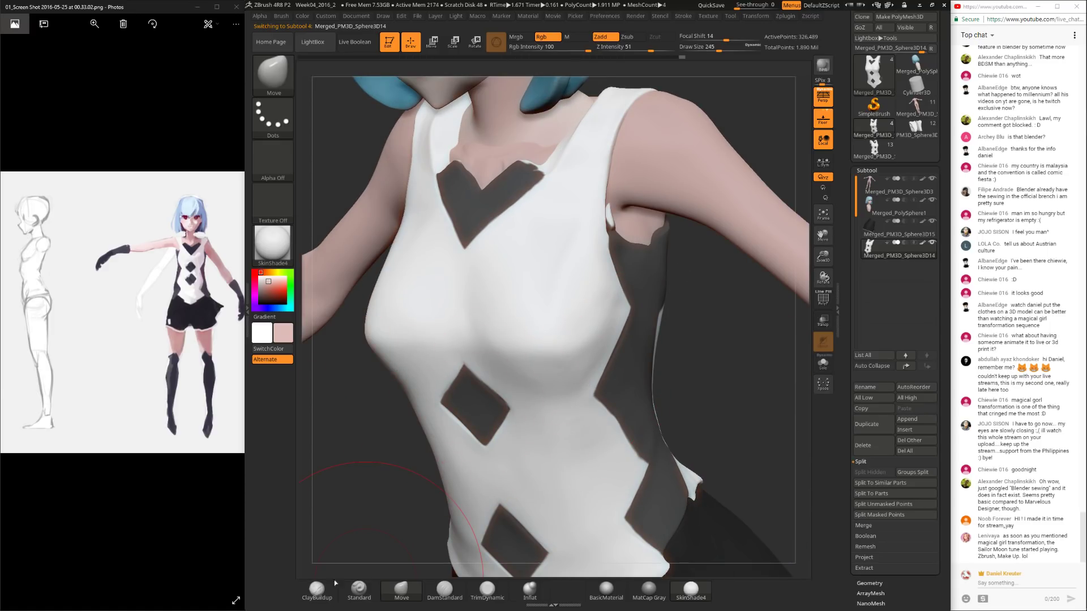
Step: Clean up the top's front neckline with DamStandard at draw size 57 and check the clothed figure from behind and in front
left_click(444, 590)
right_click_drag(586, 165, 665, 258, "alt")
right_click(665, 259)
left_click_drag(651, 263, 617, 264)
mouse_move(708, 207)
right_mouse_down()
mouse_move(651, 221)
mouse_move(623, 243)
right_mouse_up()
right_click(623, 243)
left_click_drag(623, 249, 600, 249)
right_click_drag(756, 161, 634, 227)
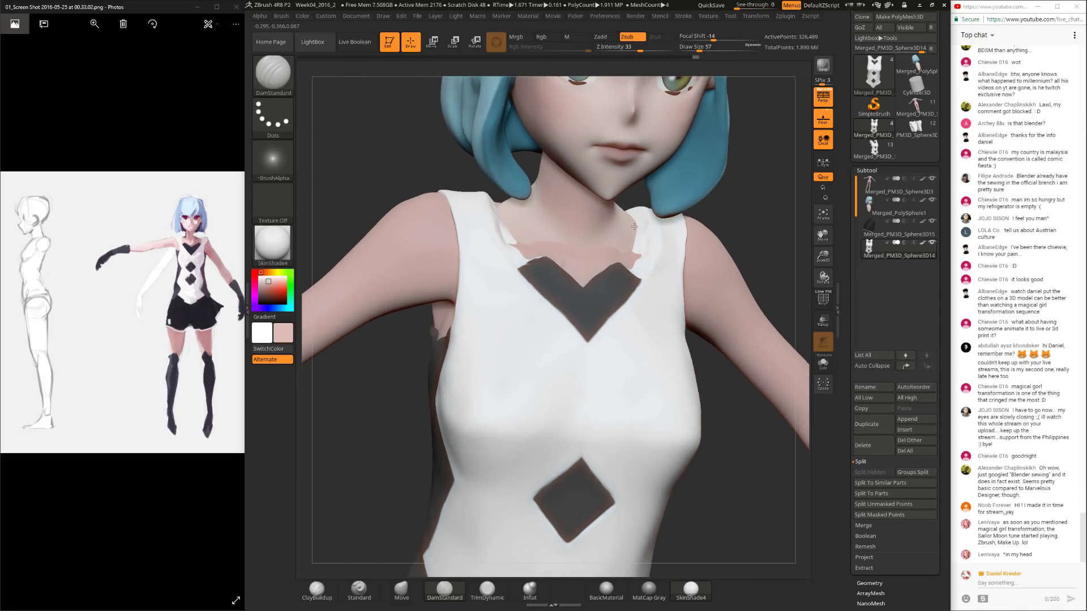
left_click_drag(644, 231, 642, 258)
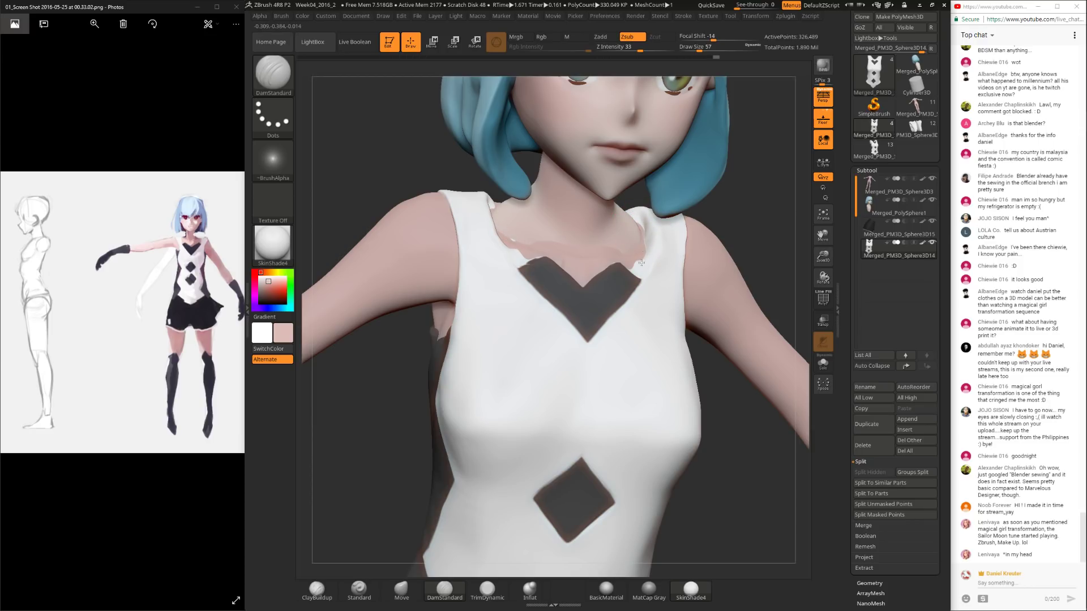
right_click_drag(687, 235, 644, 235)
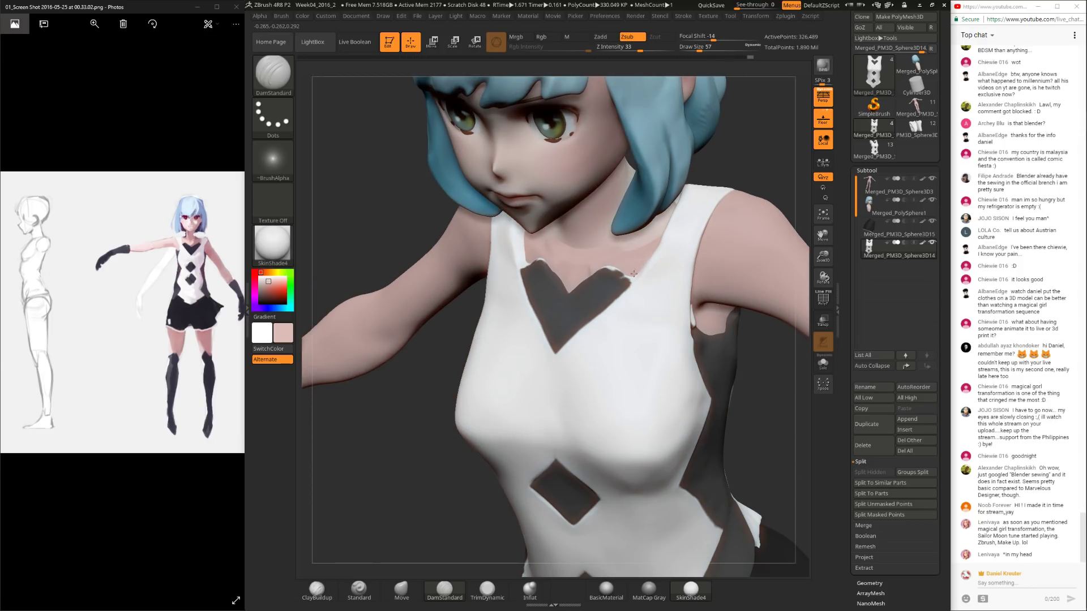
right_click_drag(632, 279, 704, 315)
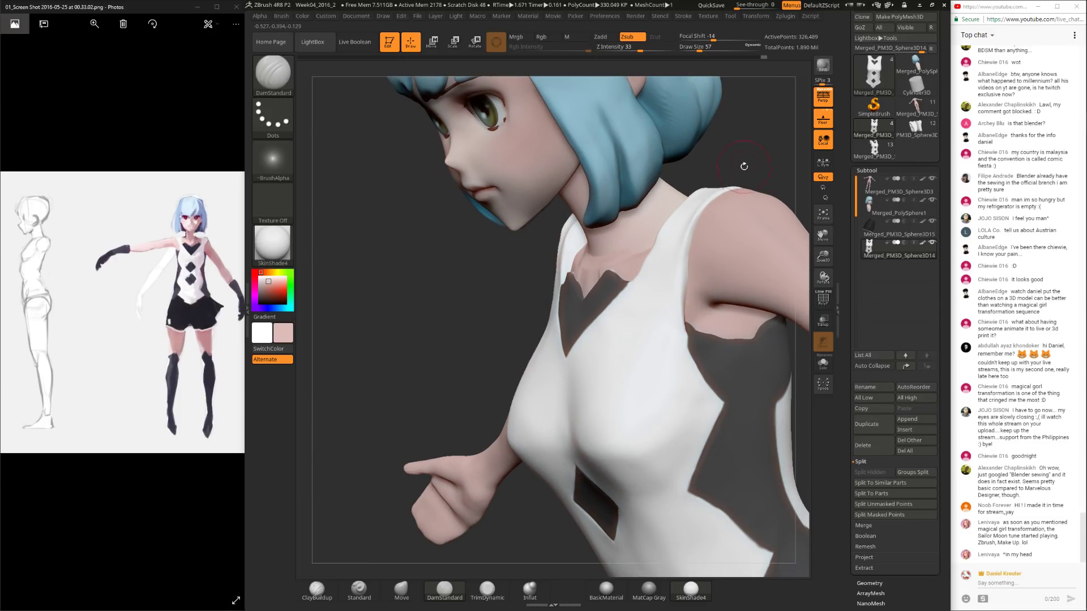
key("f")
mouse_move(747, 181)
right_mouse_down()
mouse_move(694, 168)
mouse_move(731, 250)
right_mouse_up()
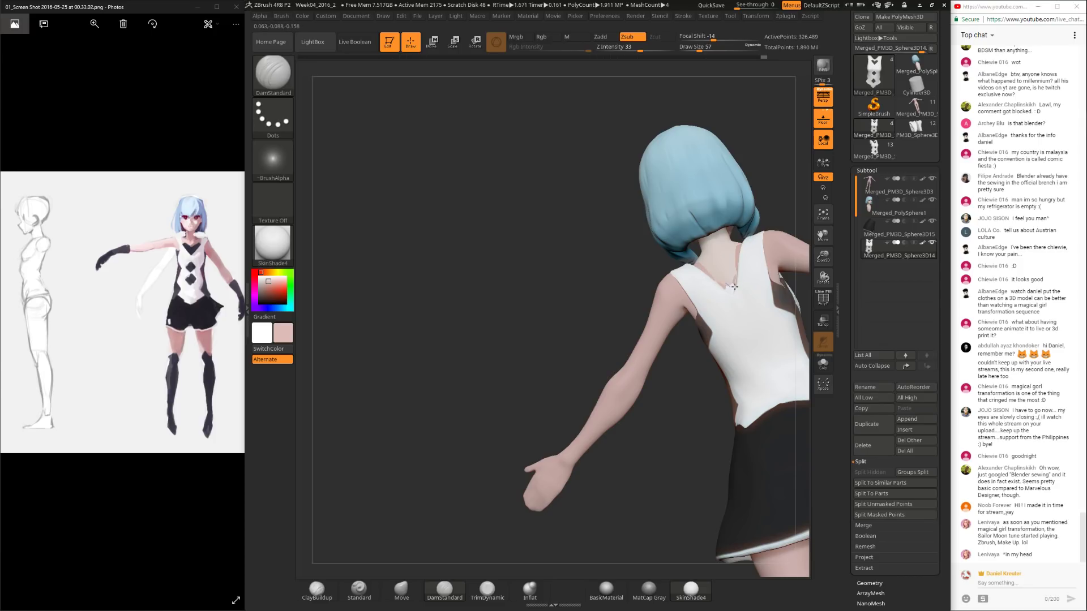
right_click_drag(732, 292, 706, 404)
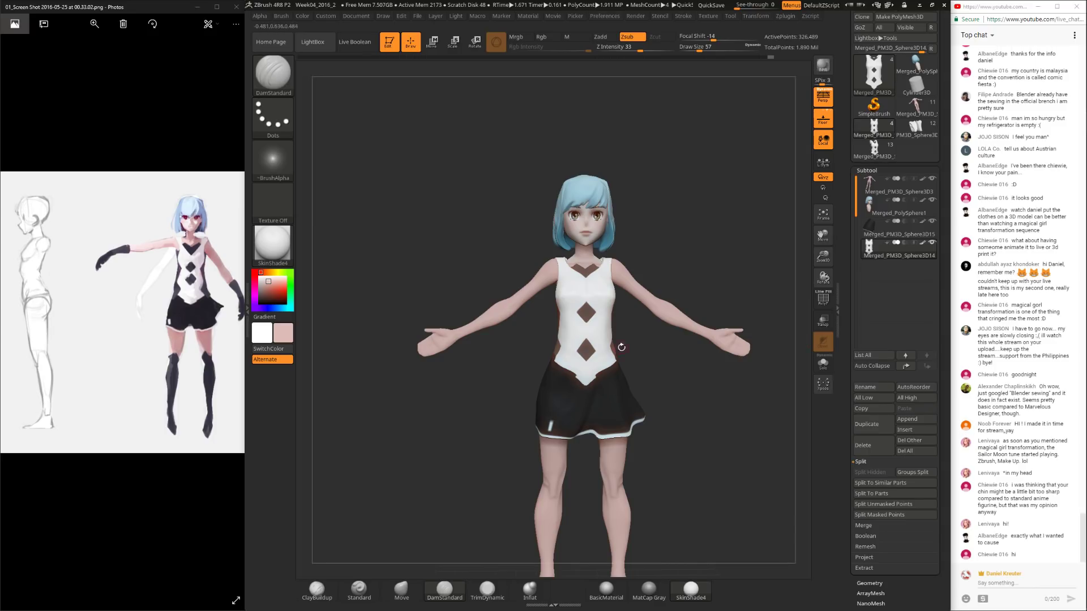
left_click_drag(692, 445, 676, 477)
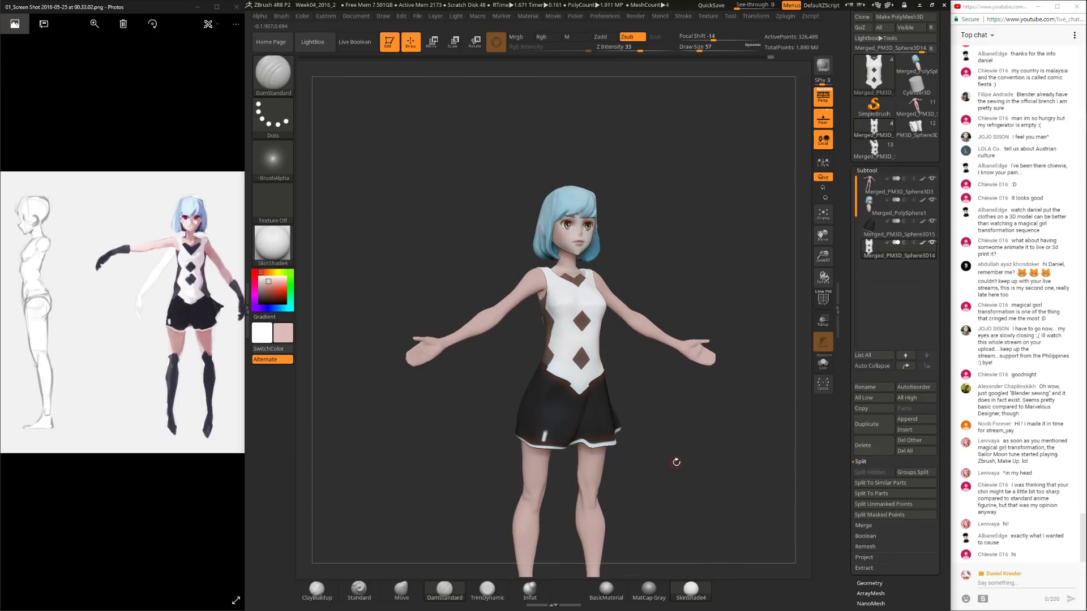
Step: Adjust the fit of the white top's back and sides with the Move brush at draw size 267
left_click_drag(686, 273, 725, 296)
left_click(402, 588)
mouse_move(452, 470)
left_mouse_down()
mouse_move(486, 463)
mouse_move(566, 396)
left_mouse_up()
right_click(543, 396)
left_click_drag(664, 315, 651, 317)
right_click(651, 317)
left_click_drag(696, 308, 674, 307)
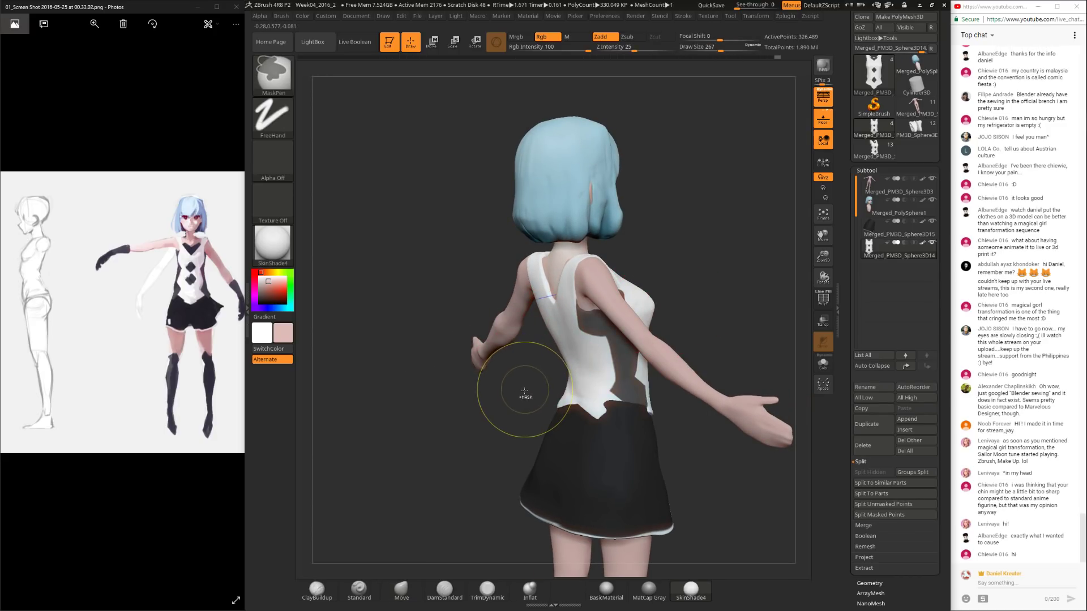
left_click_drag(519, 320, 612, 329)
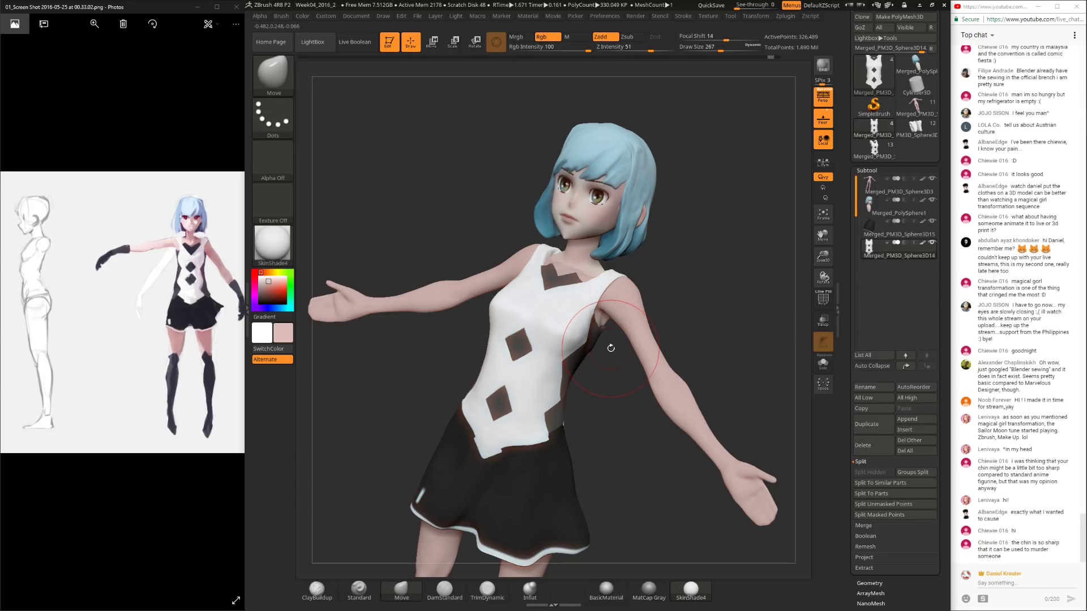
Step: Refine the white top's neckline and shoulders from the front with Move at draw size 140
mouse_move(740, 291)
left_mouse_down()
mouse_move(718, 274)
mouse_move(640, 273)
mouse_move(645, 257)
mouse_move(629, 306)
mouse_move(584, 289)
left_mouse_up()
key("space")
key("space")
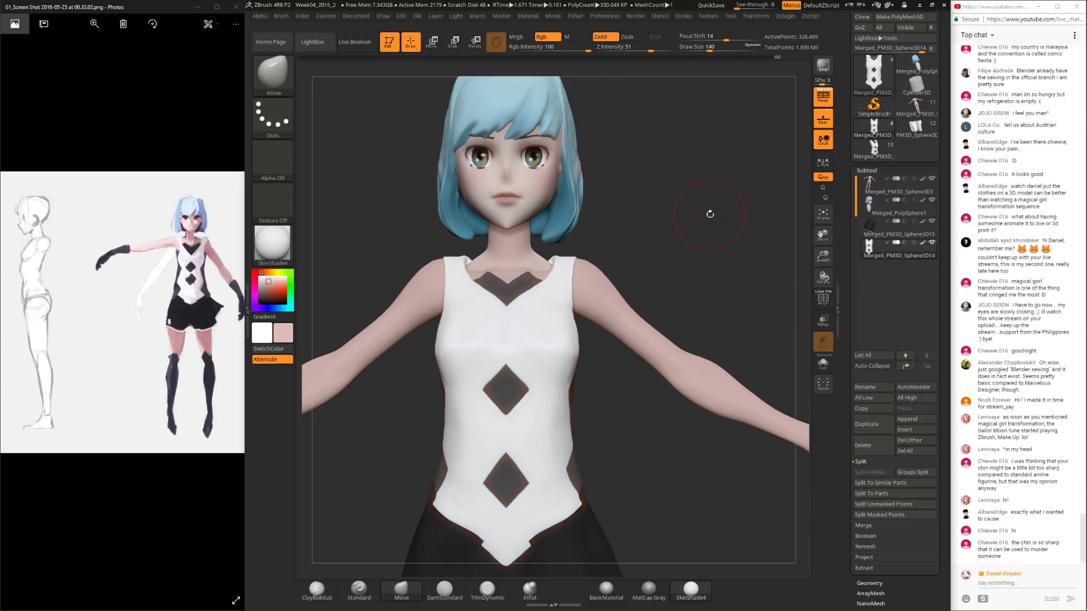
left_click_drag(710, 214, 703, 275)
Step: Select the head subtool, look at an earlier state in its undo history and return to the latest one
left_click(591, 264, "alt")
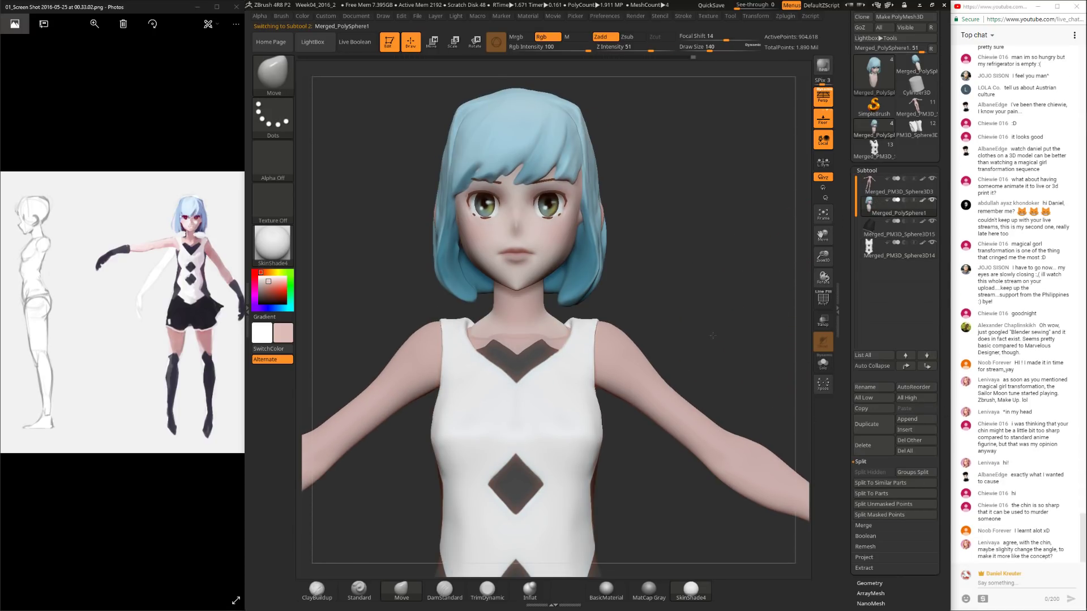
left_click_drag(713, 337, 707, 329)
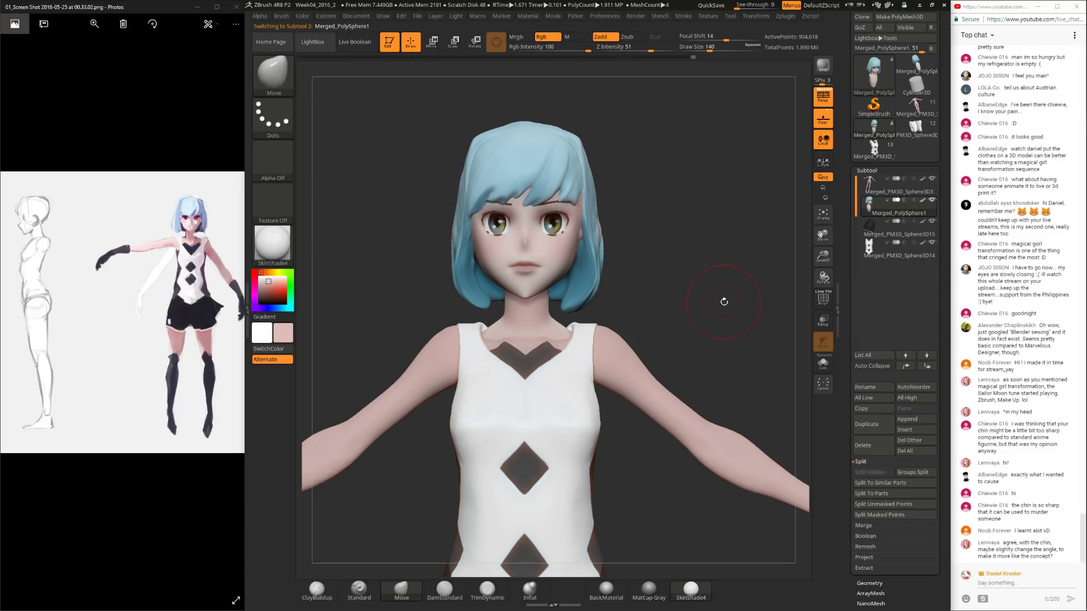
left_click(691, 57)
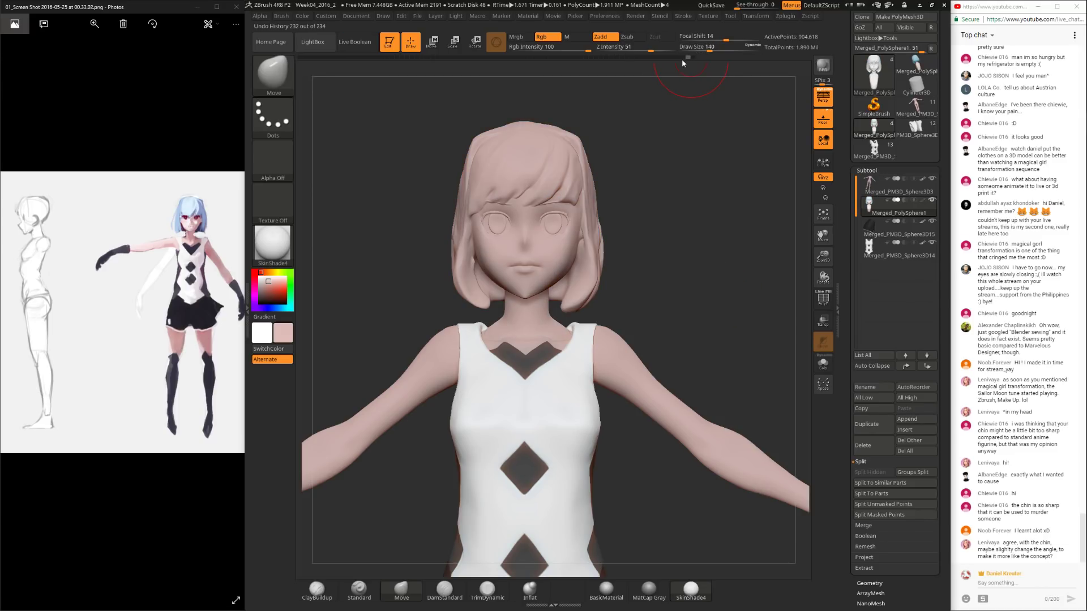
left_click(694, 59)
key("ctrl+shift+z")
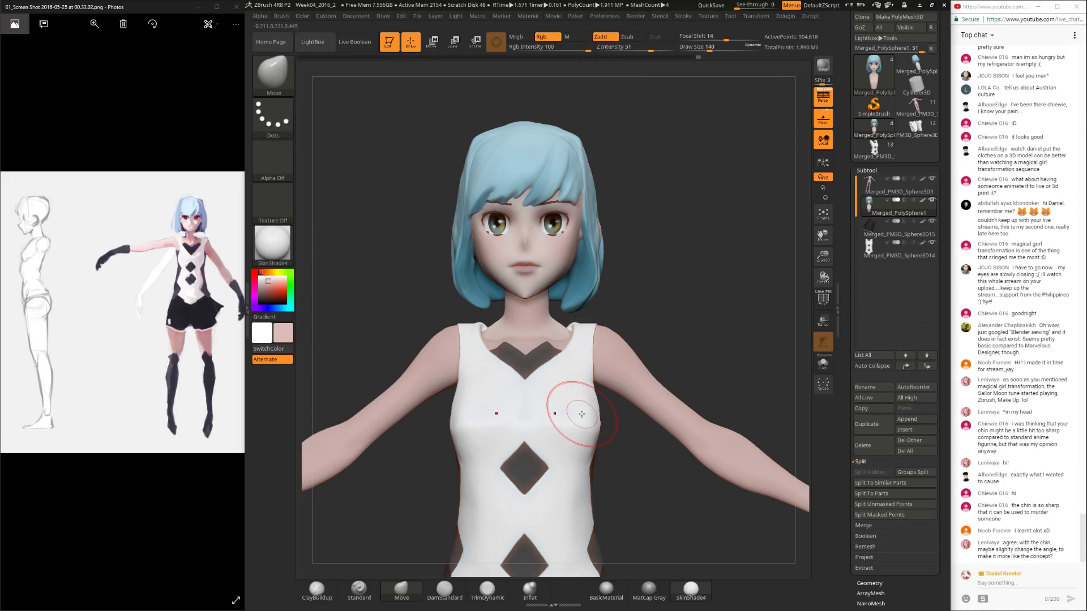
Step: Blunt the overly sharp chin tip with TrimDynamic at draw size 96
left_click_drag(614, 318, 694, 407)
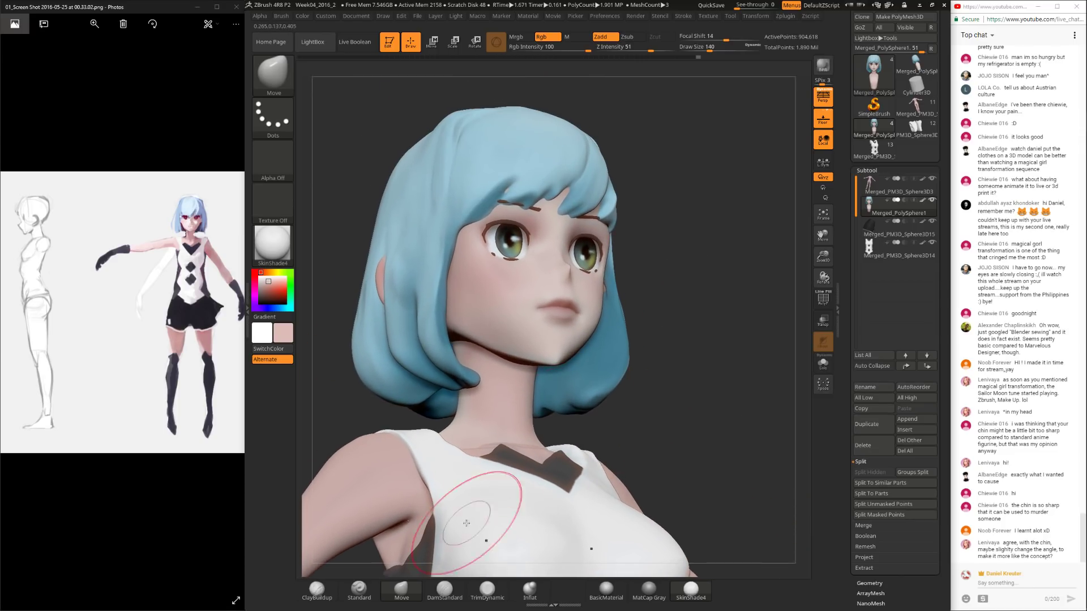
left_click(487, 590)
left_click_drag(708, 453, 623, 447)
key("space")
left_click_drag(518, 360, 511, 359)
mouse_move(552, 368)
left_mouse_down()
mouse_move(518, 357)
mouse_move(524, 376)
left_mouse_up()
left_click_drag(668, 362, 687, 373)
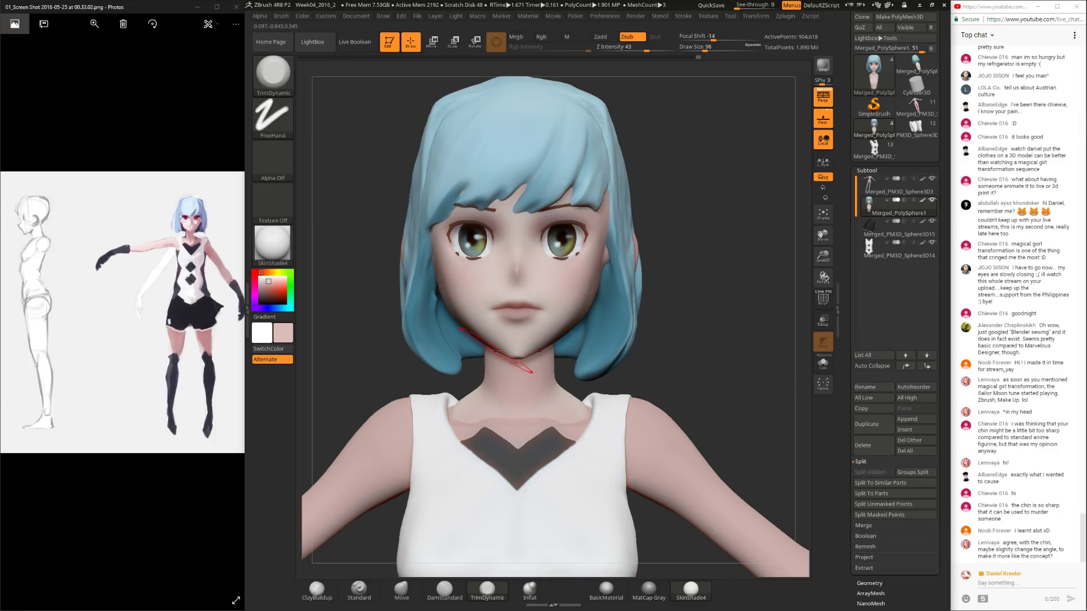
Step: Reshape the chin and jawline with the Move brush, starting at draw size 117 and ending at 70
left_click_drag(749, 318, 746, 362, "alt")
left_click(401, 591)
key("space")
left_click_drag(600, 362, 634, 363)
key("space")
left_click_drag(595, 329, 571, 328)
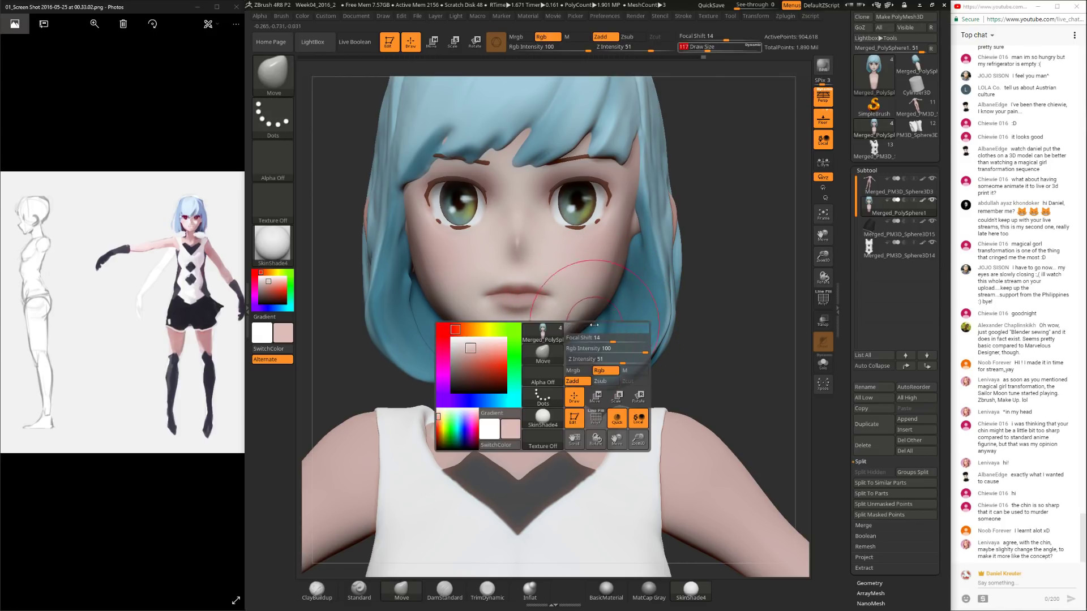
mouse_move(731, 274)
left_mouse_down("alt")
mouse_move(725, 231)
mouse_move(728, 296)
mouse_move(716, 257)
mouse_move(715, 292)
mouse_move(721, 269)
mouse_move(743, 294)
left_mouse_up("alt")
key("space")
left_click_drag(592, 262, 580, 262)
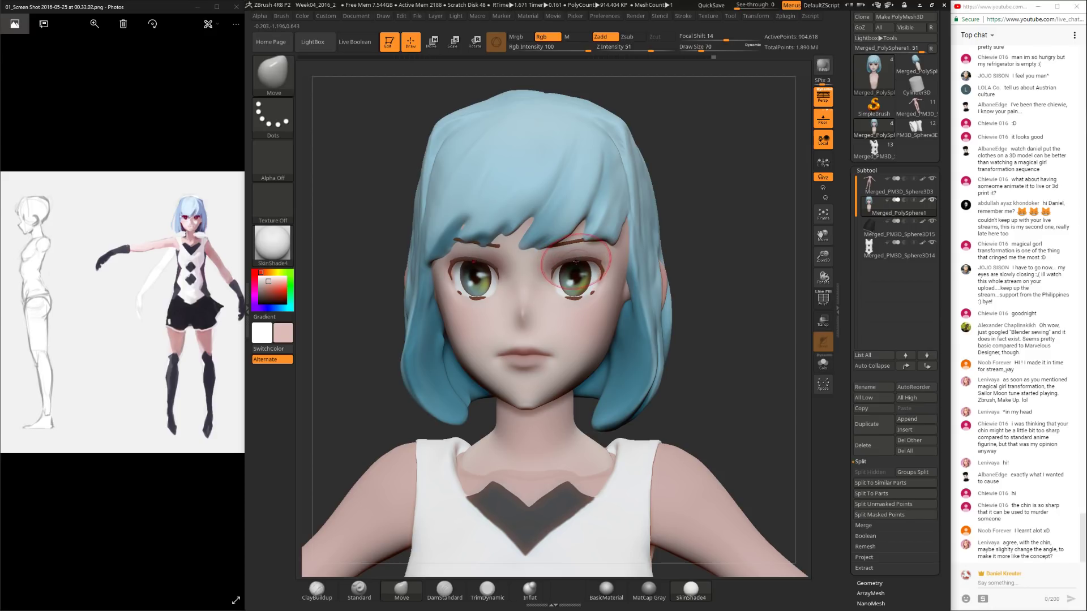
Step: Refine the face outline and surrounding hair with Move at draw size 110, then reduce it to 92 near the brows
key("space")
left_click_drag(589, 259, 594, 259)
key("space")
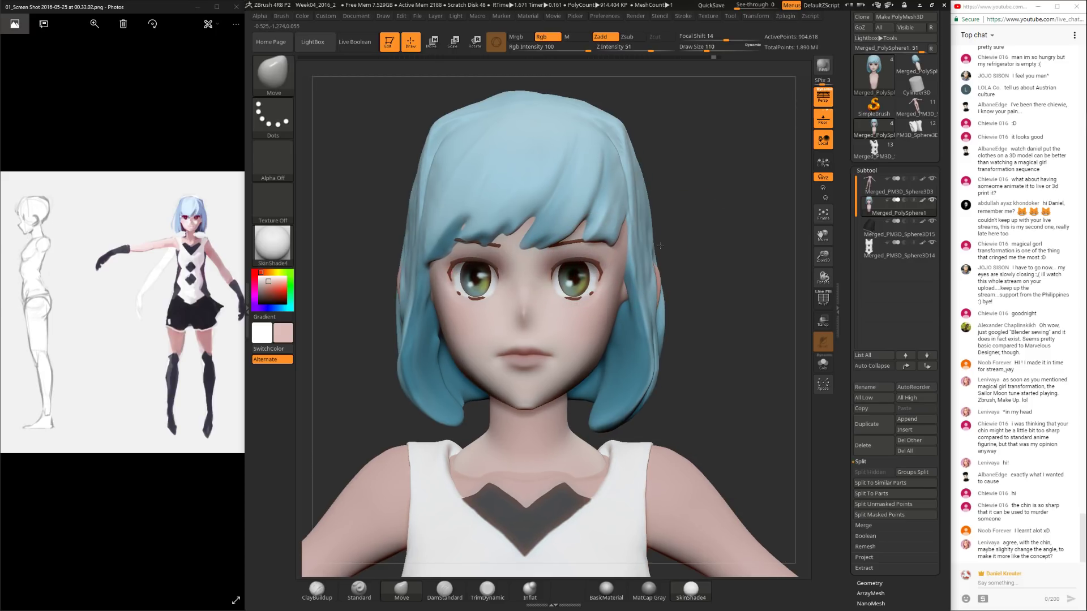
key("space")
mouse_move(583, 275)
left_mouse_down()
mouse_move(551, 273)
mouse_move(565, 274)
mouse_move(563, 245)
left_mouse_up()
key("space")
key("space")
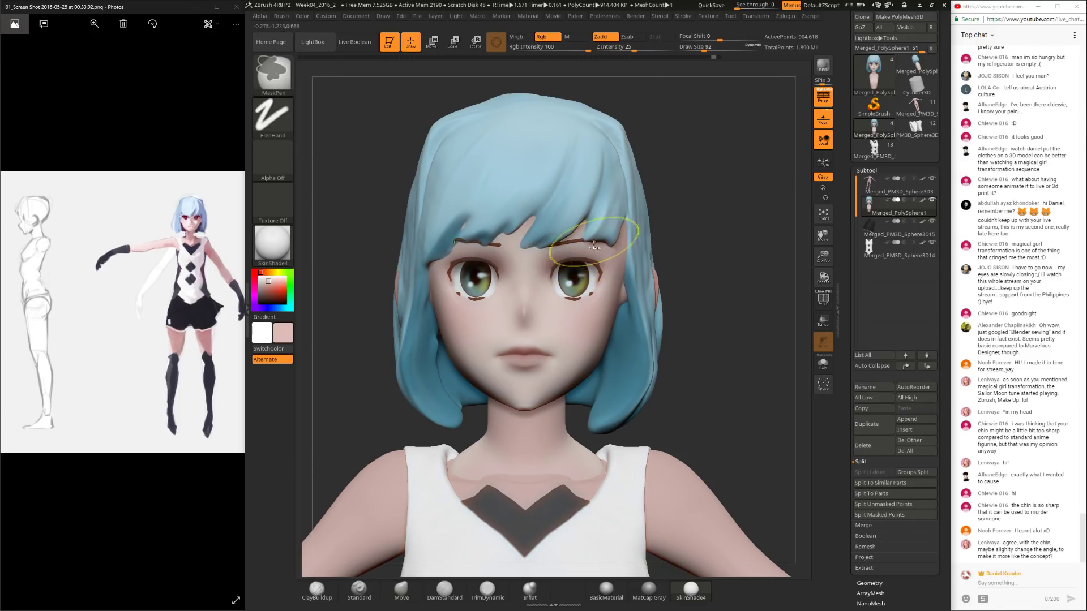
Step: Isolate the hair polygroup, invert the visibility to inspect the bald head, and show all parts again
key("ctrl+shift")
left_click(596, 195, "ctrl+shift")
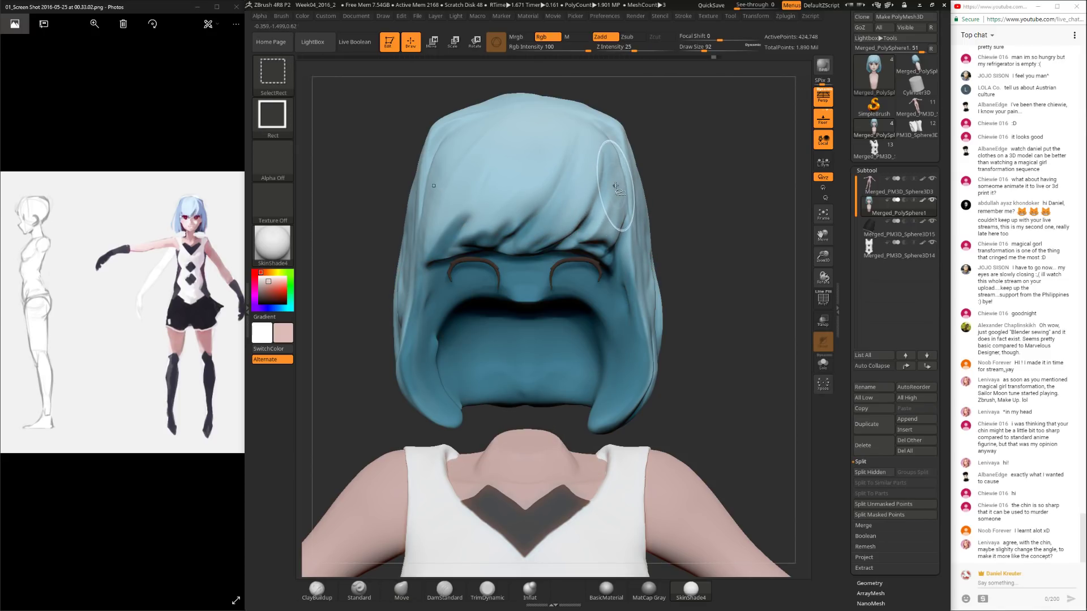
left_click(605, 196, "ctrl+shift")
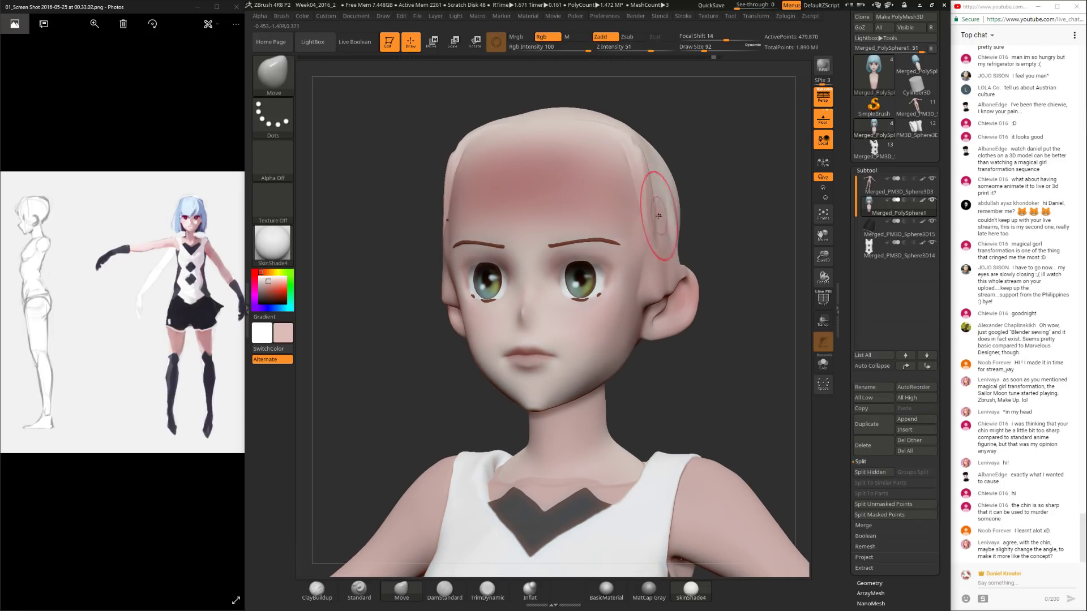
left_click(668, 207, "ctrl+shift")
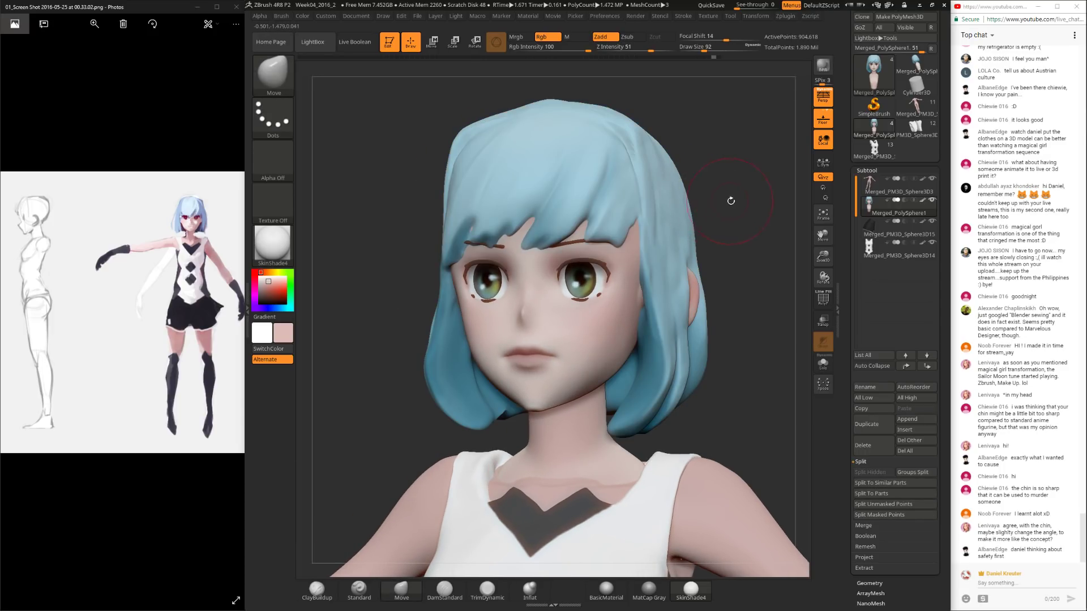
left_click_drag(723, 206, 807, 221)
Step: Regroup the head subtool's separate parts with Auto Groups, turning PolyFrame on for the check and off again
scroll(868, 339, "down", 6)
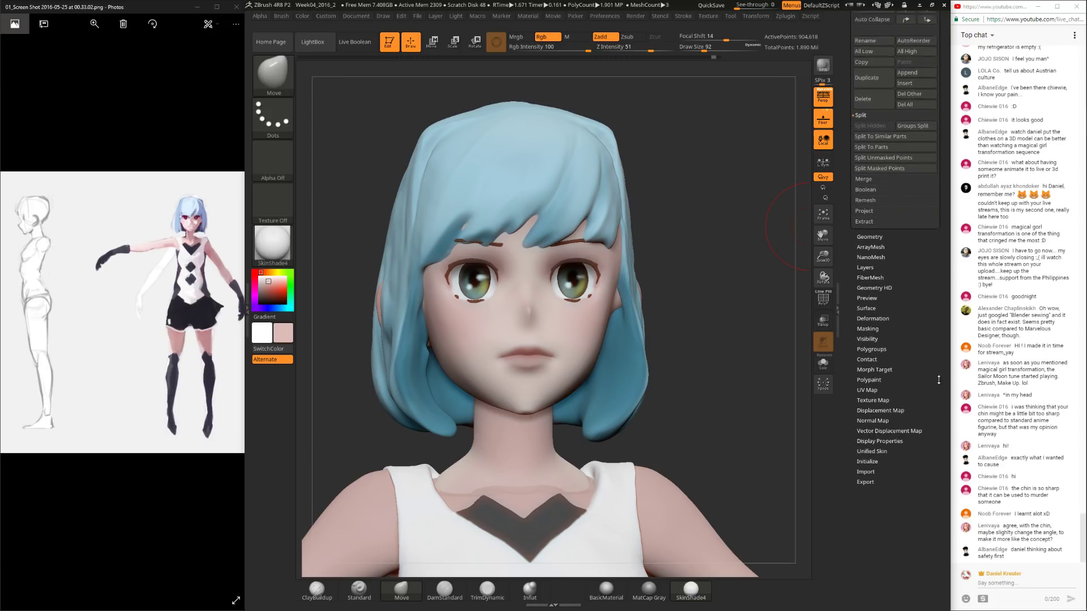
left_click(824, 299)
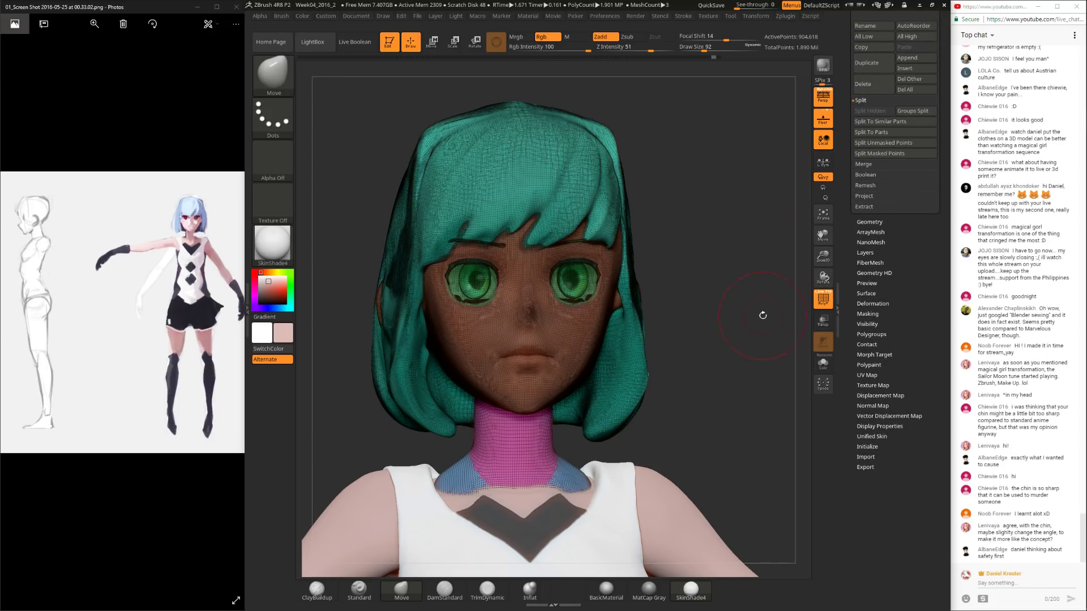
left_click(872, 334)
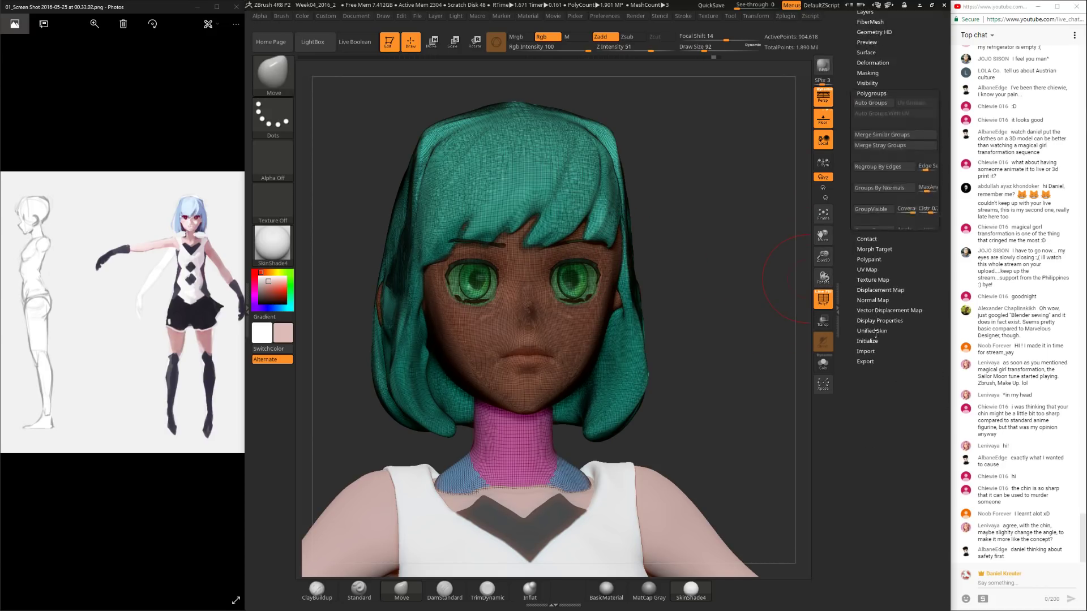
scroll(909, 36, "up", 4)
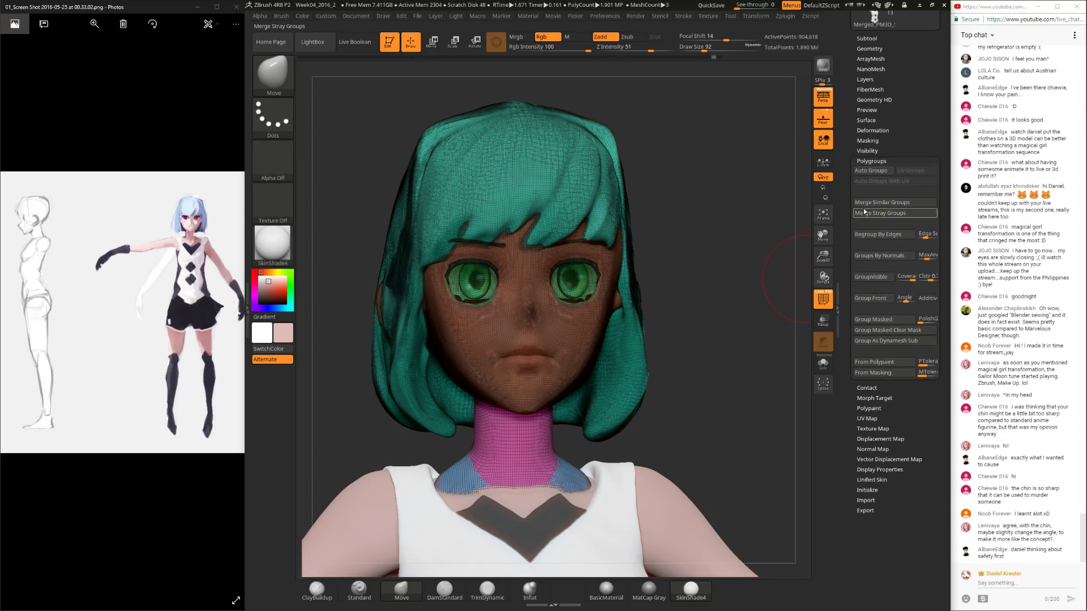
left_click(883, 171)
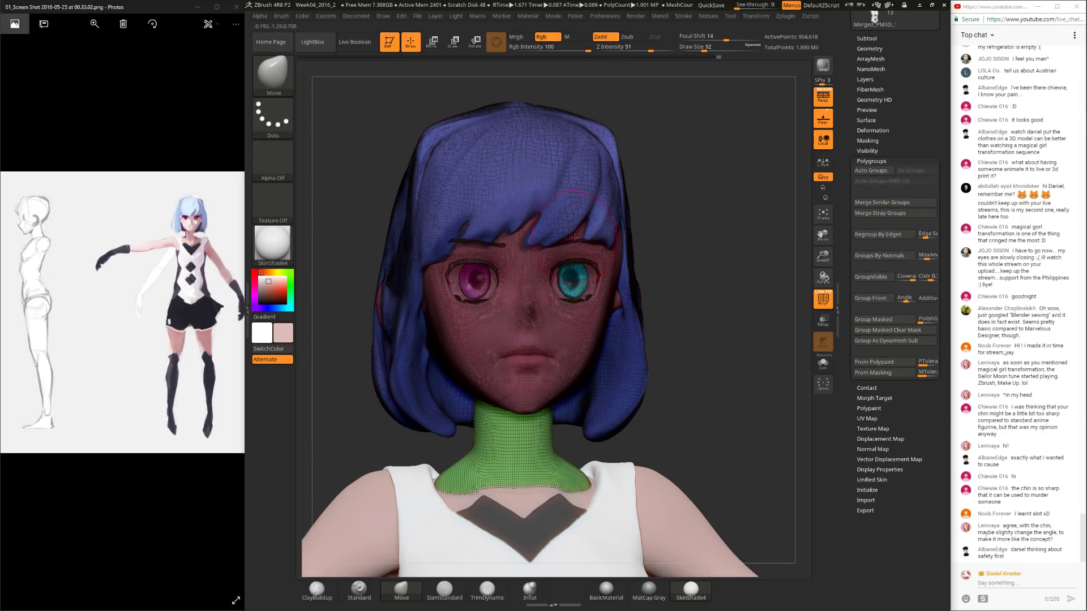
left_click(824, 298)
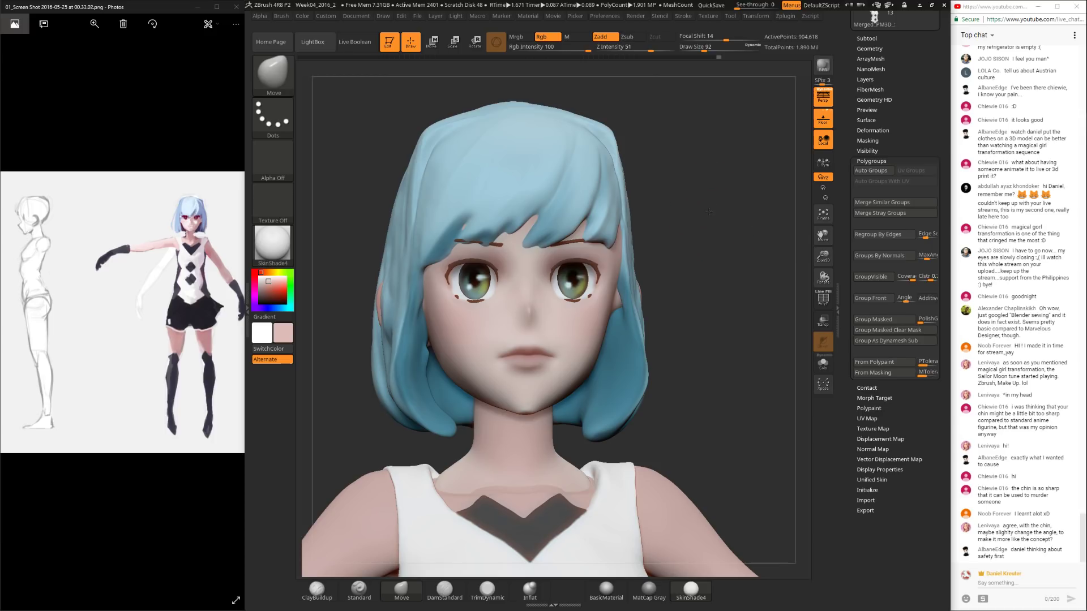
Step: Hide the hair polygroup to expose the bald head and reopen the subtool list
left_click(584, 181, "ctrl+shift")
left_click(700, 193, "ctrl+shift")
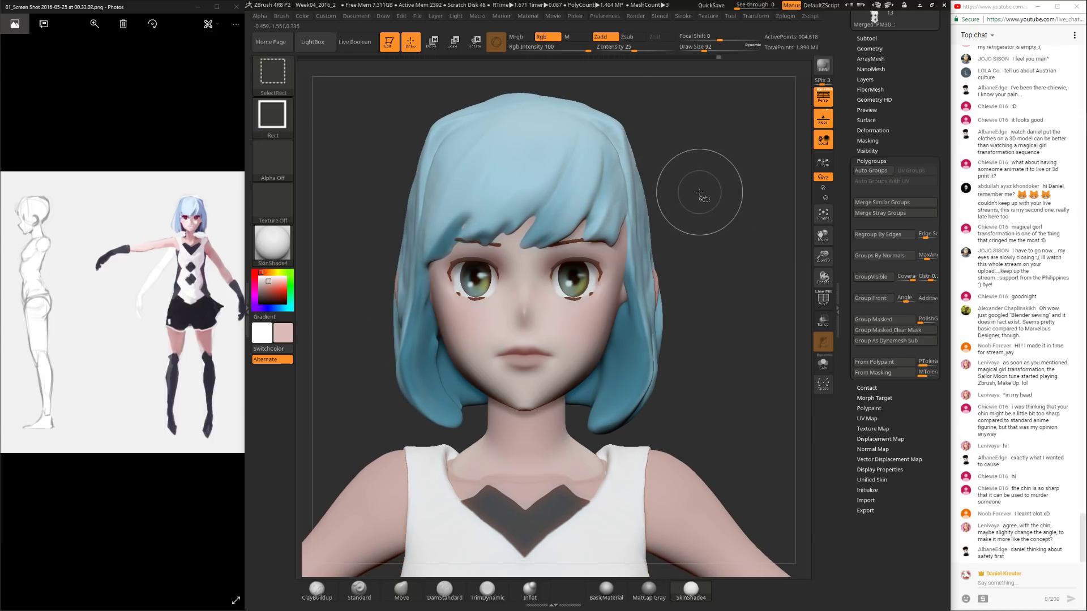
left_click(630, 168, "ctrl+shift")
mouse_move(696, 161)
left_mouse_down("ctrl+shift")
mouse_move(725, 188)
mouse_move(715, 197)
mouse_move(761, 136)
mouse_move(753, 187)
left_mouse_up("ctrl+shift")
left_click_drag(945, 47, 939, 162)
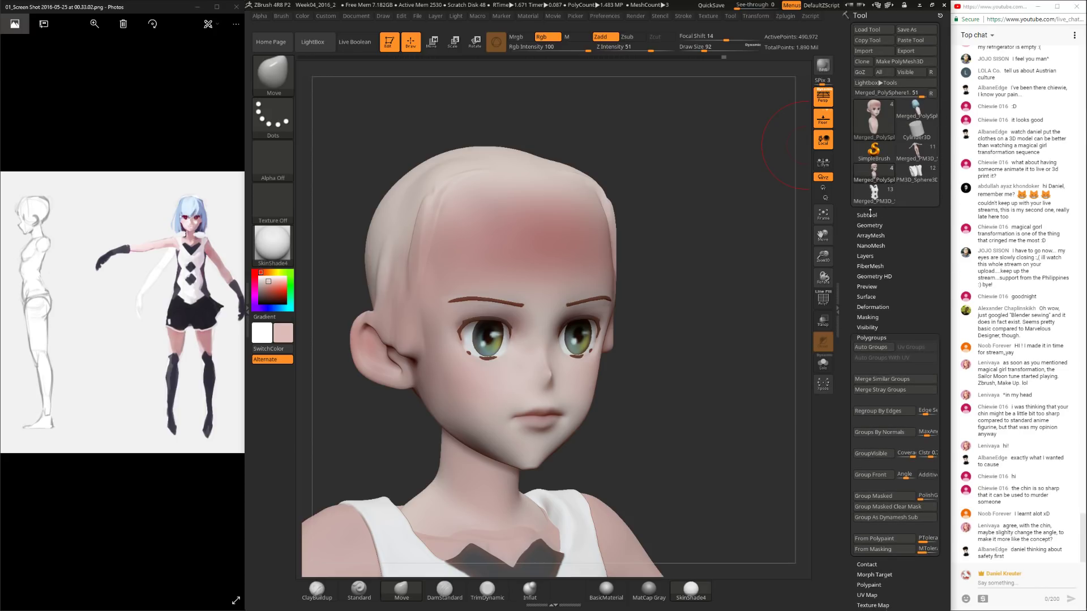
left_click(867, 214)
Step: Adjust the forehead and brow area of the bald head with Move at draw size 153
left_click_drag(664, 286, 574, 288)
key("space")
left_click(580, 303)
right_click_drag(580, 303, 553, 311)
key("space")
mouse_move(553, 310)
left_mouse_down()
mouse_move(532, 292)
mouse_move(540, 299)
left_mouse_up()
key("space")
key("space")
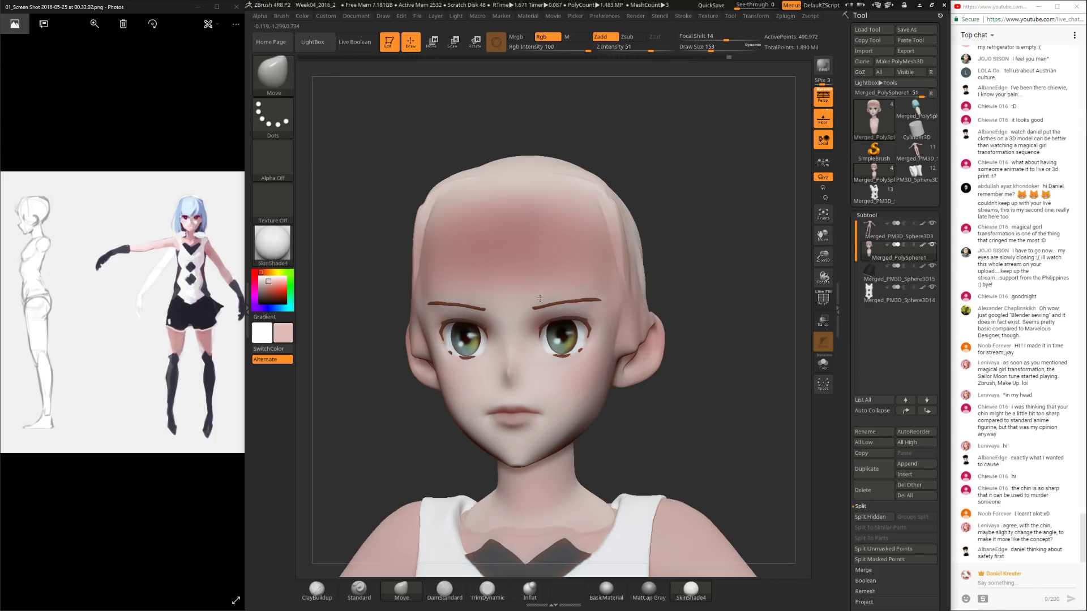
Step: Refine the corners of the mouth with the Move brush at draw size 57
right_click_drag(540, 299, 544, 363)
key("space")
left_click_drag(555, 390, 544, 388)
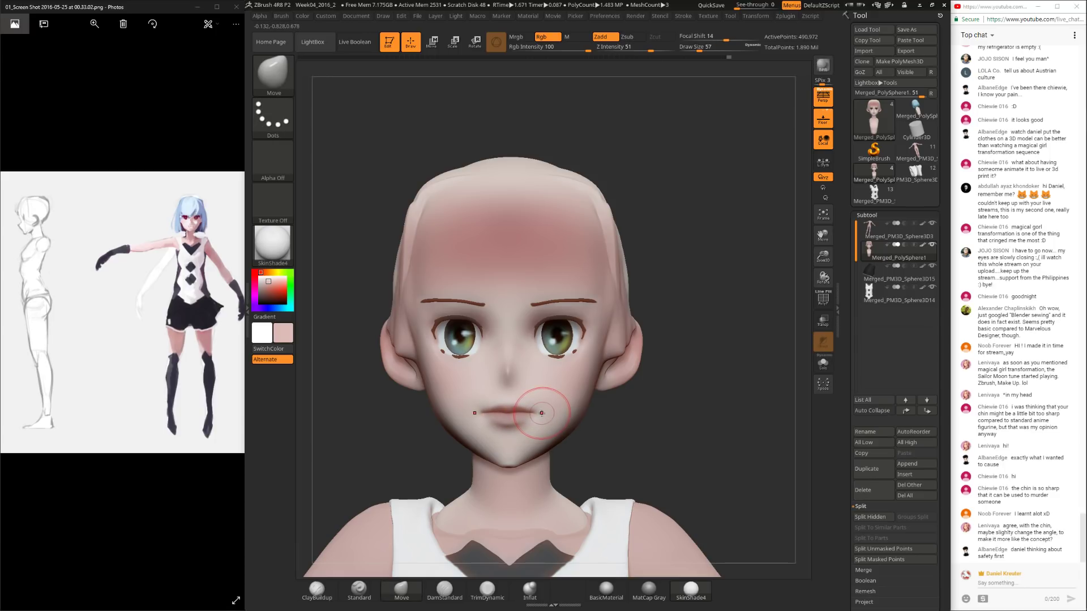
Step: Angle the eyebrows toward a more serious expression with Move at draw size 57, and show the hair again
mouse_move(535, 405)
right_mouse_down()
mouse_move(603, 261)
mouse_move(580, 318)
right_mouse_up()
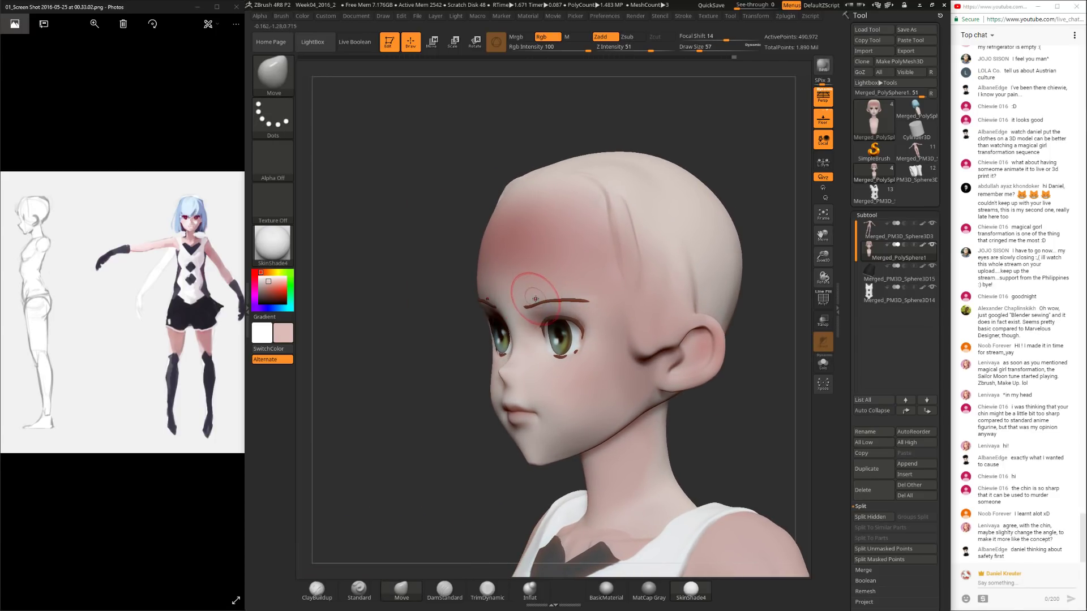
right_click_drag(545, 297, 623, 314)
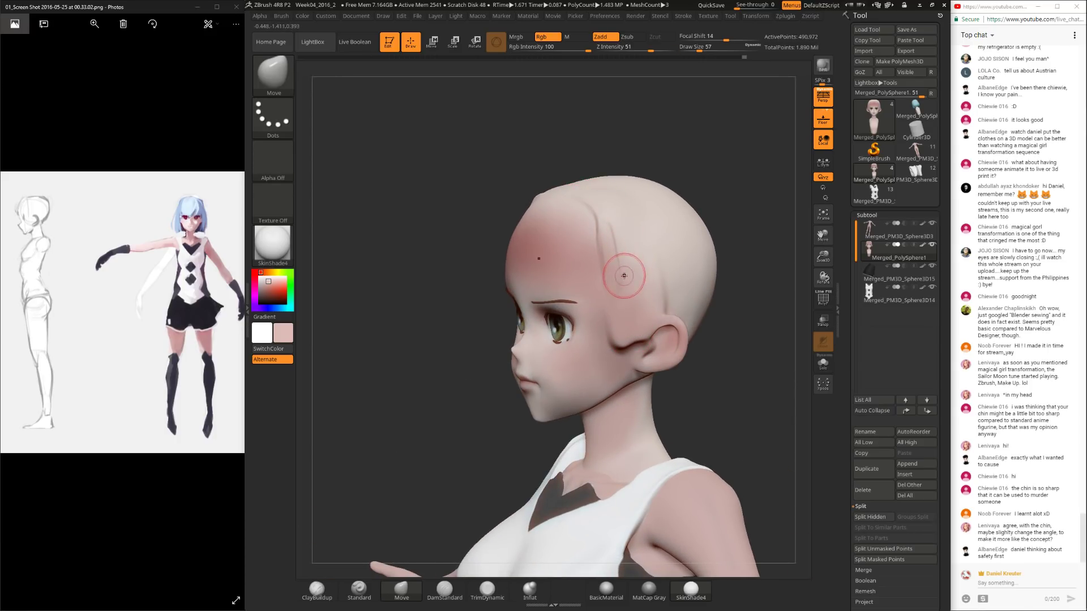
right_click_drag(429, 393, 645, 285)
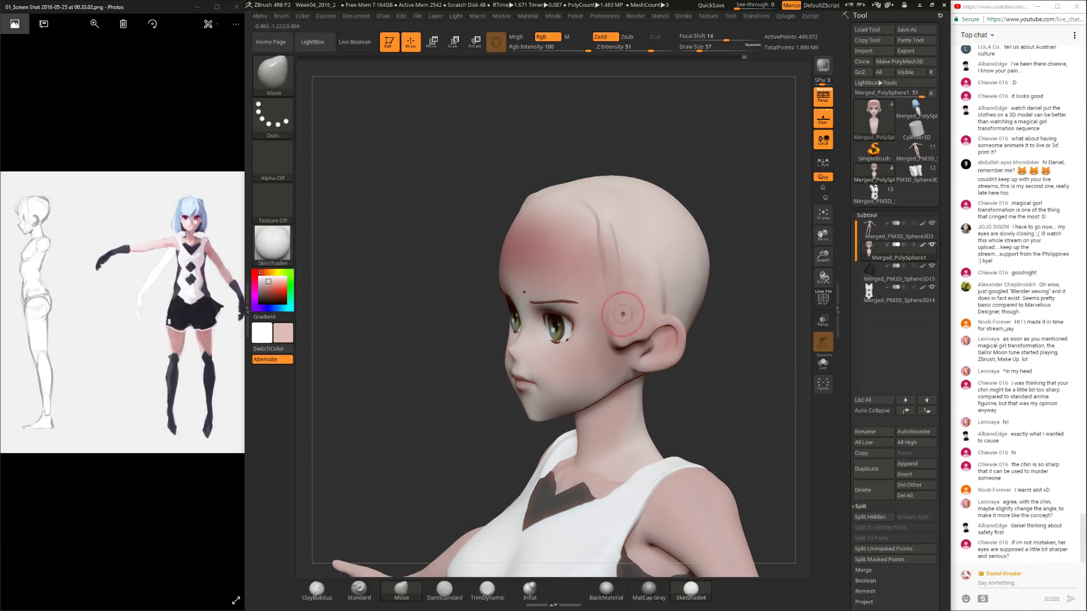
right_click_drag(651, 328, 745, 360)
left_click_drag(727, 311, 817, 191)
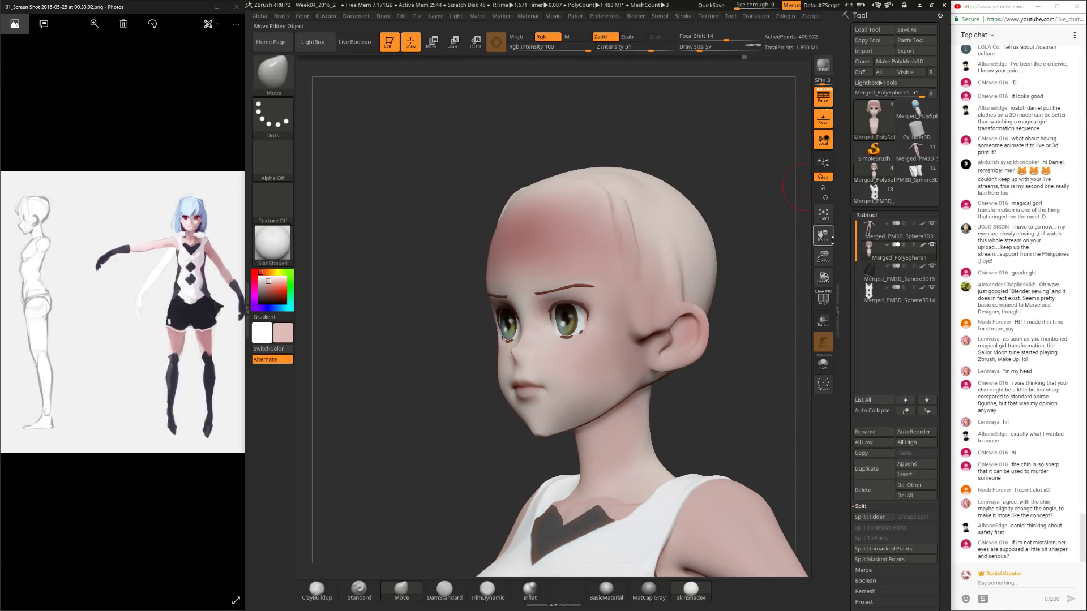
left_click(759, 258, "ctrl+shift")
left_click_drag(759, 267, 501, 369)
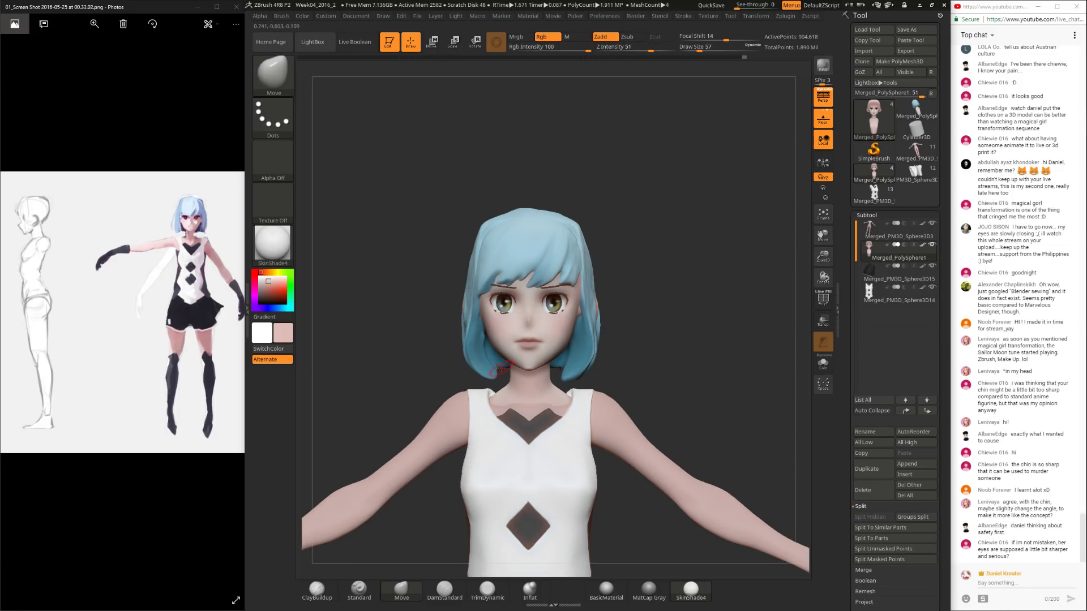
Step: Set the draw size to 219 and switch to the Move Topological brush for work on the head
key("space")
left_click_drag(660, 286, 681, 288)
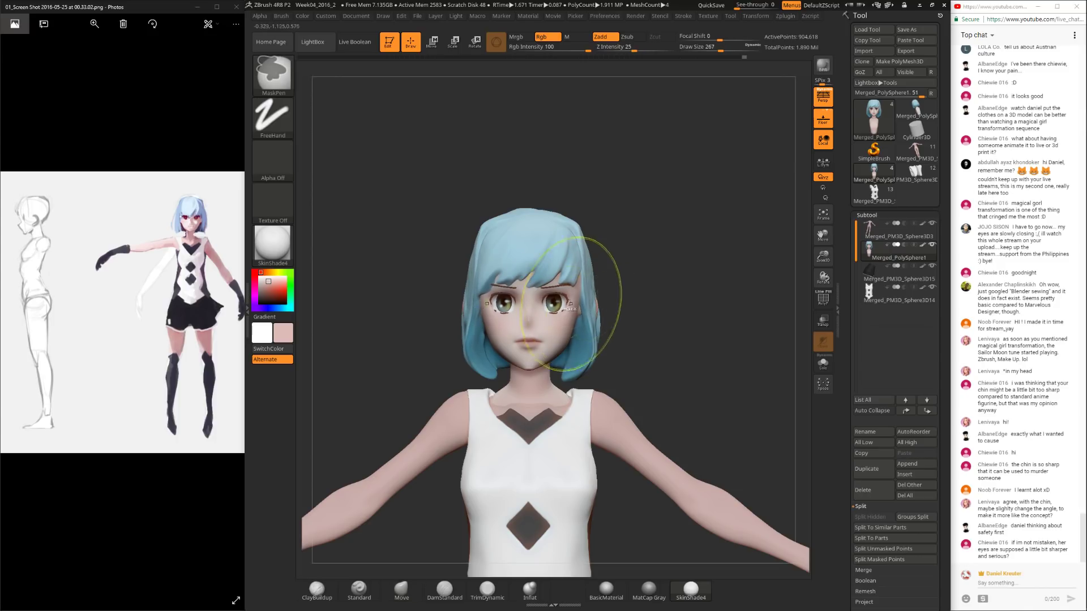
key("space")
left_click_drag(589, 301, 572, 292)
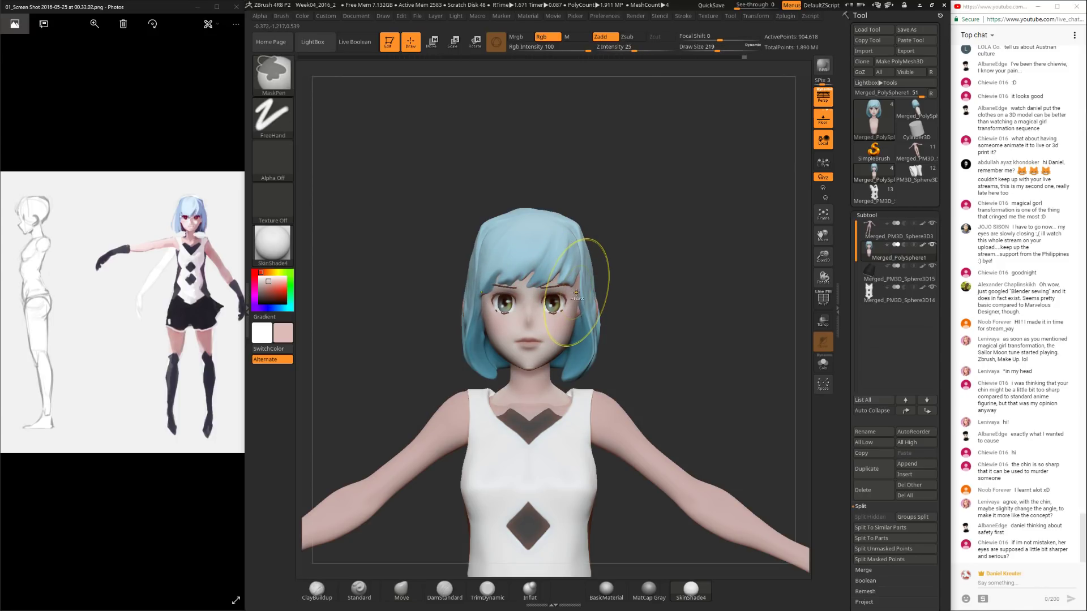
left_click_drag(626, 243, 381, 265)
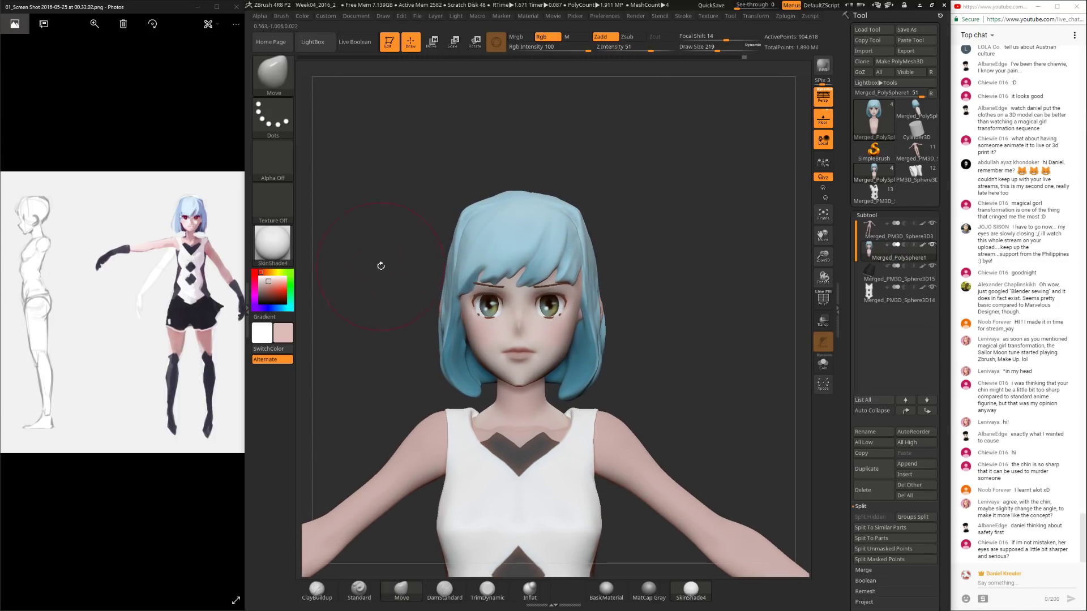
left_click(277, 74)
left_click(667, 227)
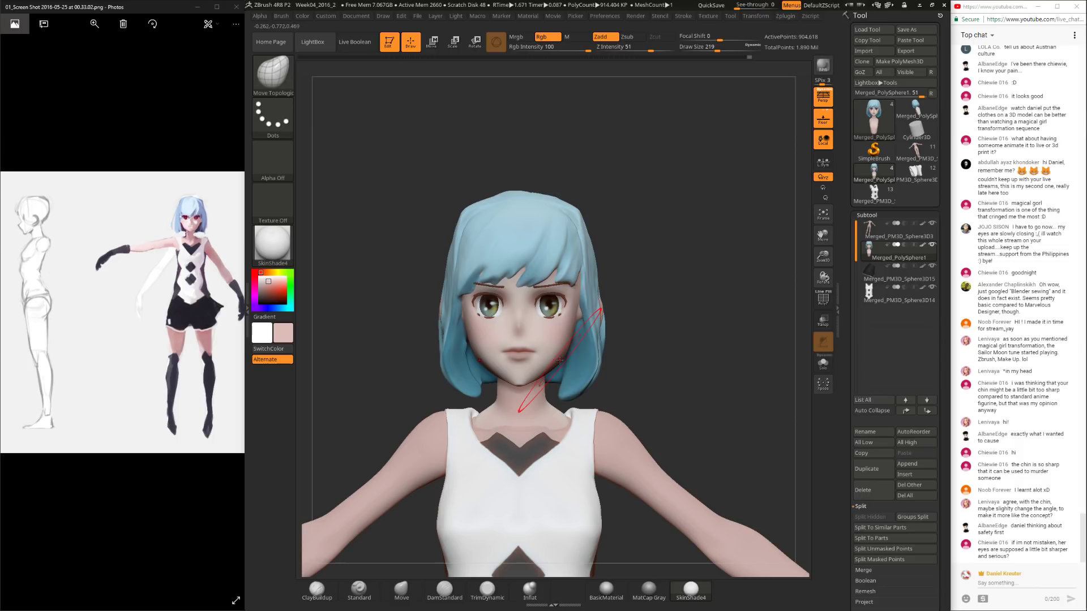
Step: Refine the jawline with the Move Topological brush at draw size 76
key("space")
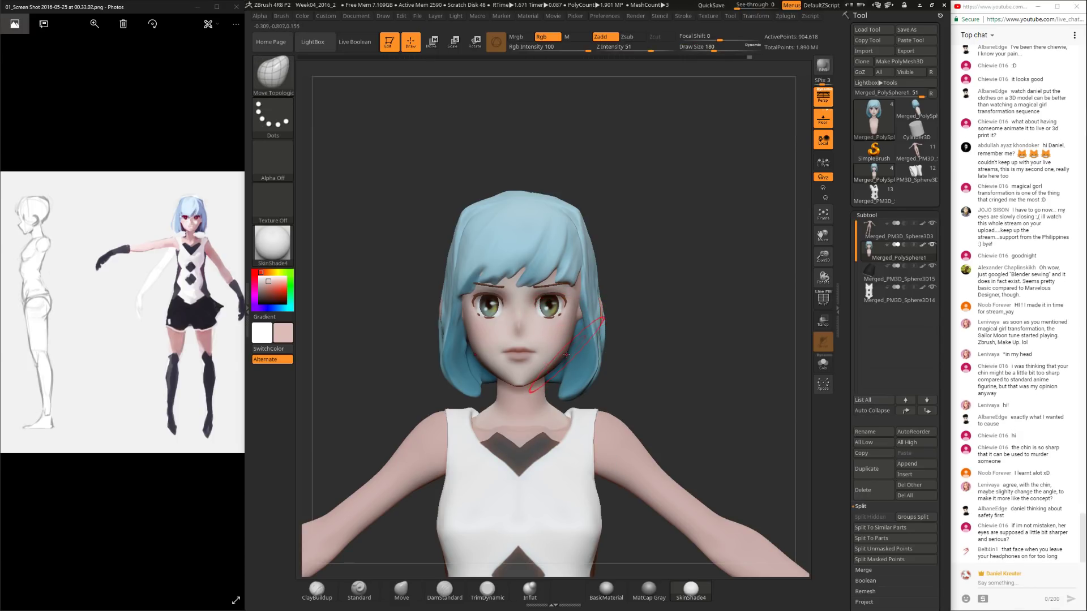
right_click_drag(648, 333, 628, 360)
key("space")
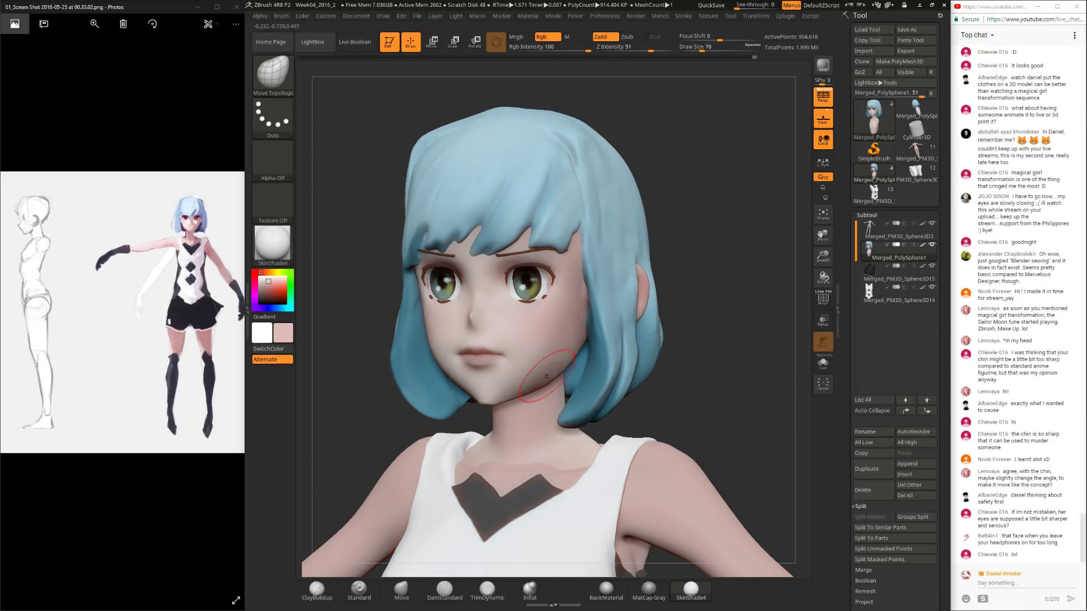
right_click_drag(695, 316, 651, 340, "shift")
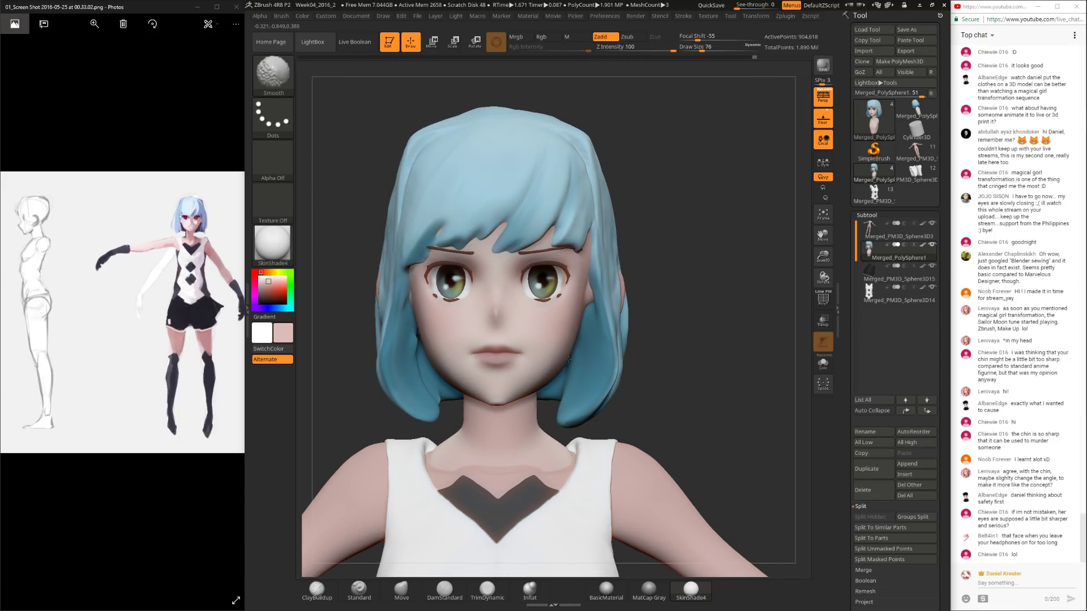
Step: Flatten the lower cheek beside the chin with the TrimDynamic brush at draw size 73
left_click(487, 589)
key("space")
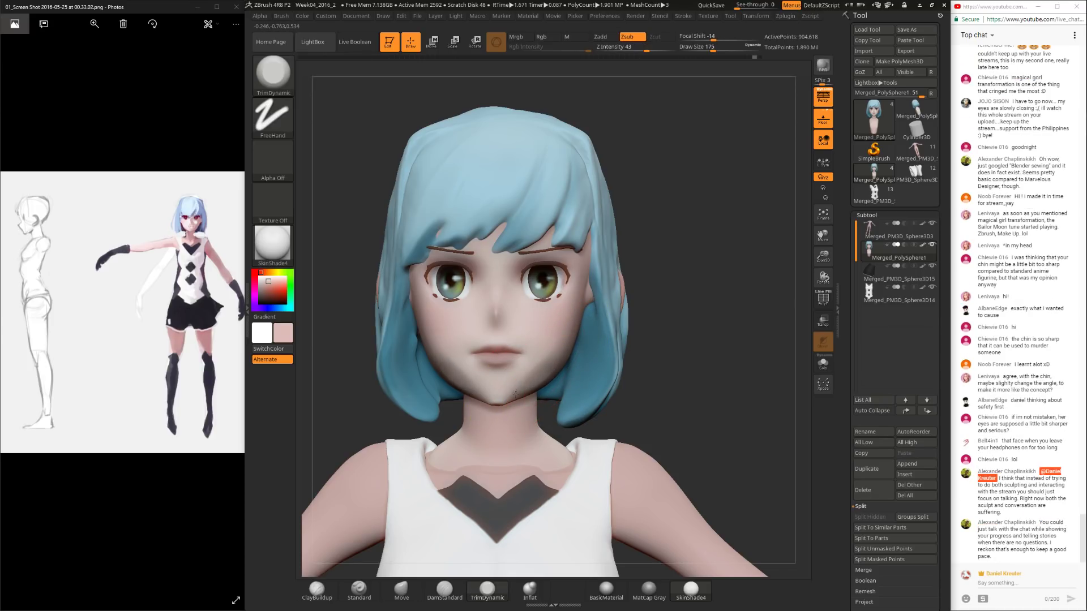
key("space")
left_click_drag(553, 374, 536, 365)
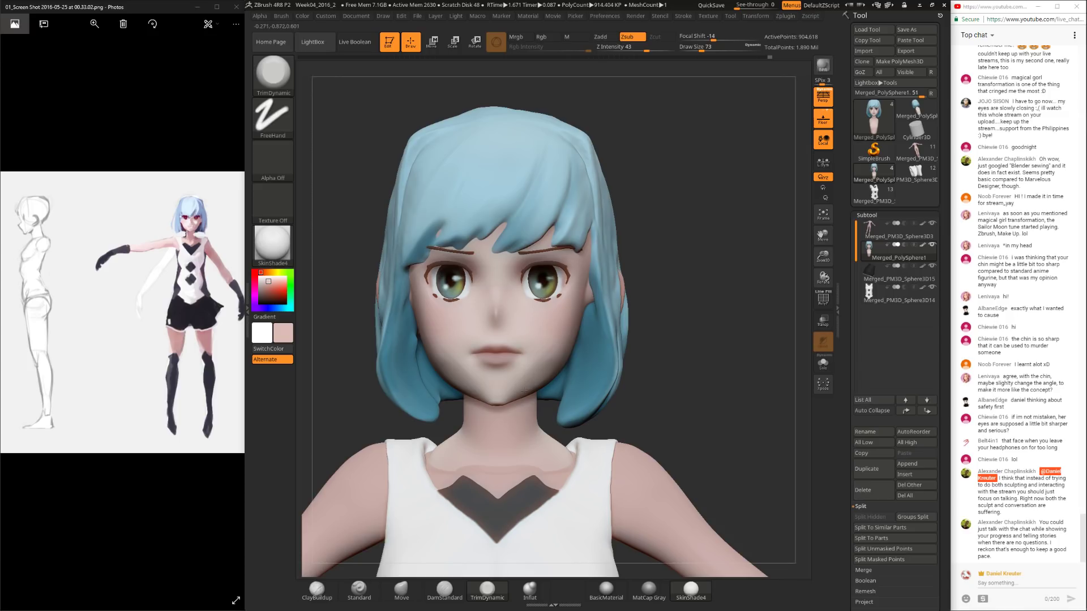
Step: Examine the clothed figure and the head from the front and in three-quarter view
key("ctrl")
mouse_move(717, 290)
left_mouse_down()
mouse_move(695, 295)
mouse_move(706, 314)
left_mouse_up()
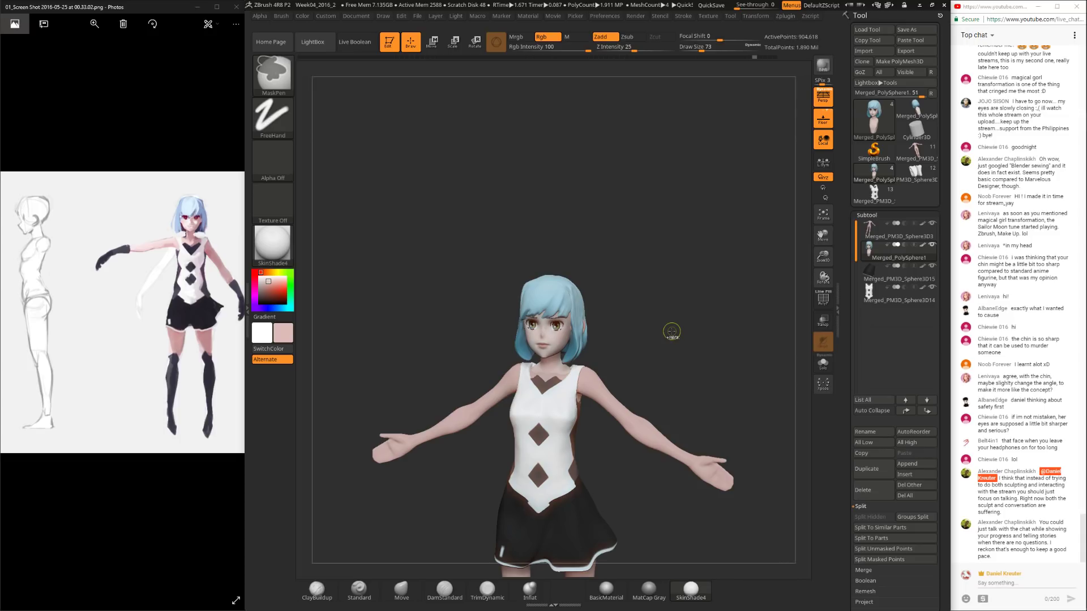
left_click_drag(681, 318, 706, 350, "shift")
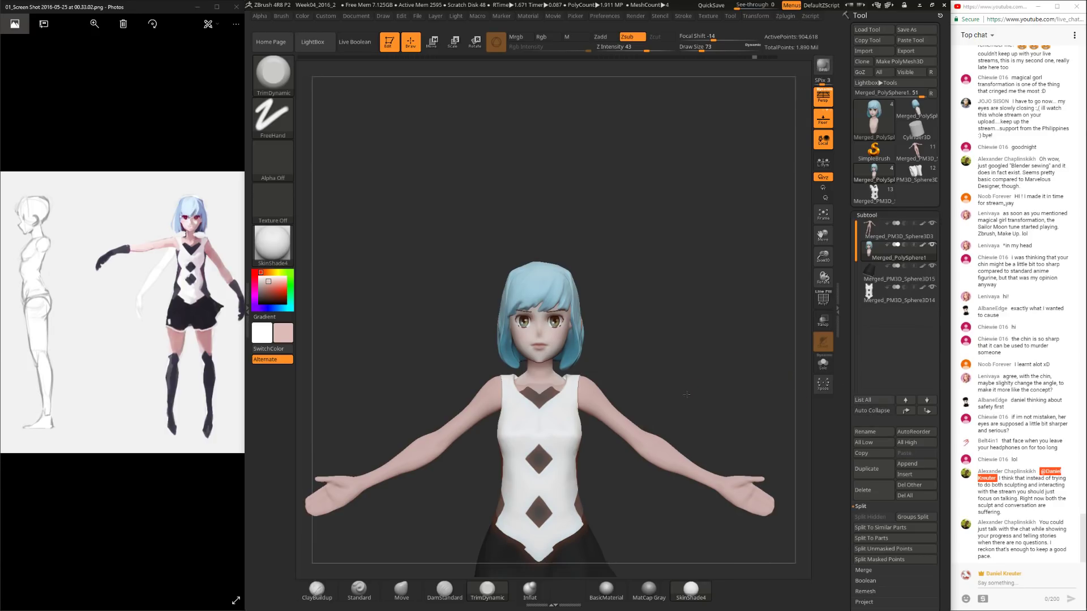
left_click_drag(687, 398, 662, 369)
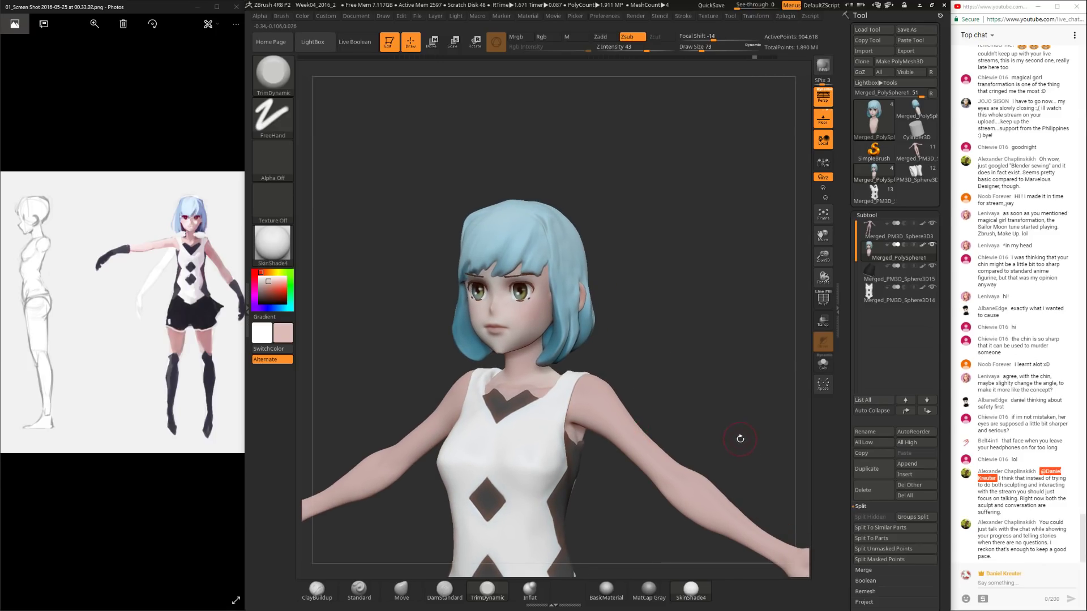
left_click_drag(752, 424, 702, 352)
mouse_move(714, 265)
left_mouse_down()
mouse_move(704, 376)
mouse_move(722, 386)
left_mouse_up()
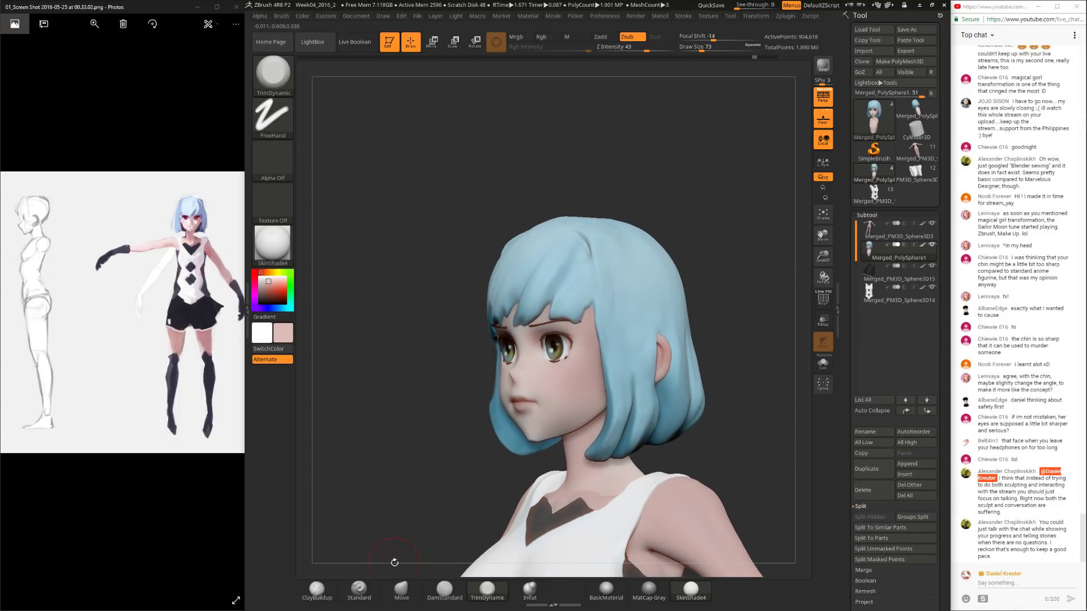
Step: Reshape the jaw and cheek contour with the Move brush at draw size 117
left_click(402, 590)
left_click_drag(756, 354, 714, 377)
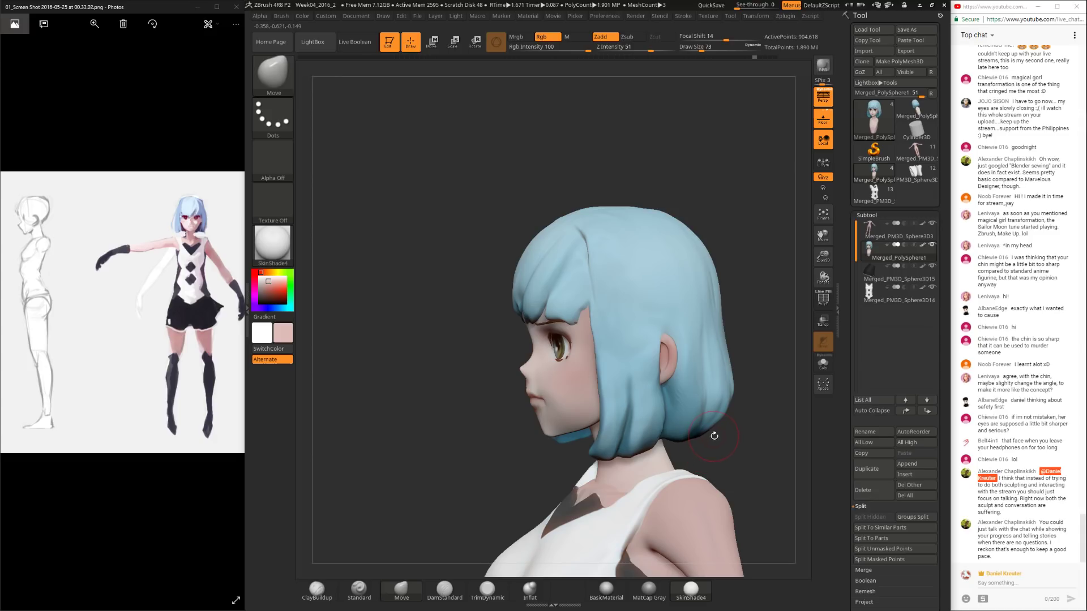
left_click_drag(724, 445, 694, 433)
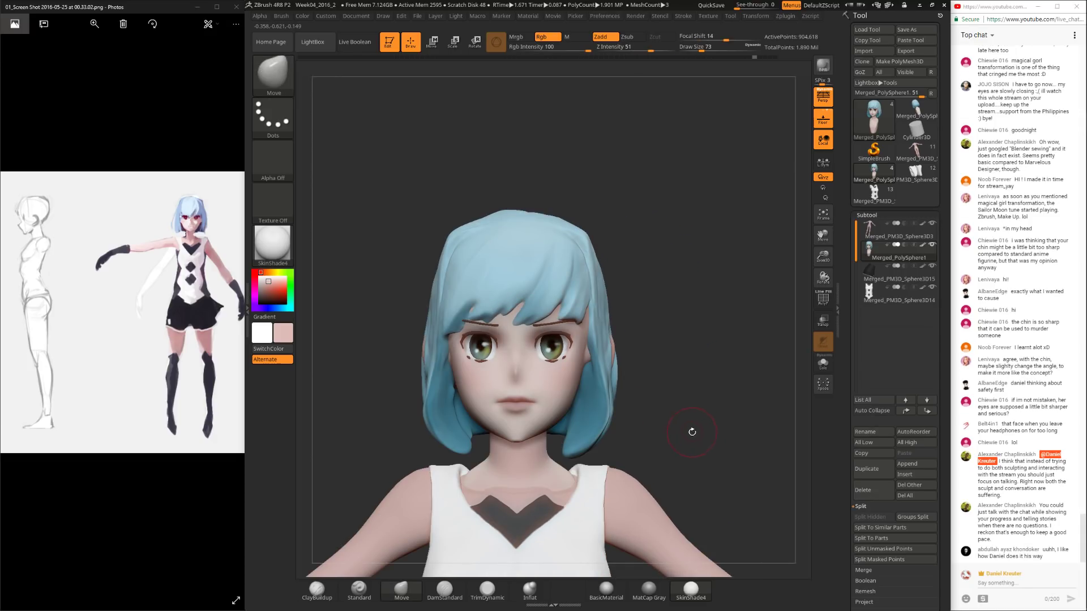
mouse_move(621, 422)
left_mouse_down()
mouse_move(649, 403)
mouse_move(593, 390)
left_mouse_up()
left_click_drag(476, 462, 544, 460)
key("space")
left_click_drag(580, 420, 586, 420)
right_click_drag(587, 421, 532, 432)
mouse_move(376, 508)
right_mouse_down()
mouse_move(399, 509)
mouse_move(552, 382)
right_mouse_up()
key("ctrl")
mouse_move(638, 378)
right_mouse_down()
mouse_move(606, 364)
mouse_move(639, 408)
mouse_move(686, 334)
mouse_move(719, 354)
right_mouse_up()
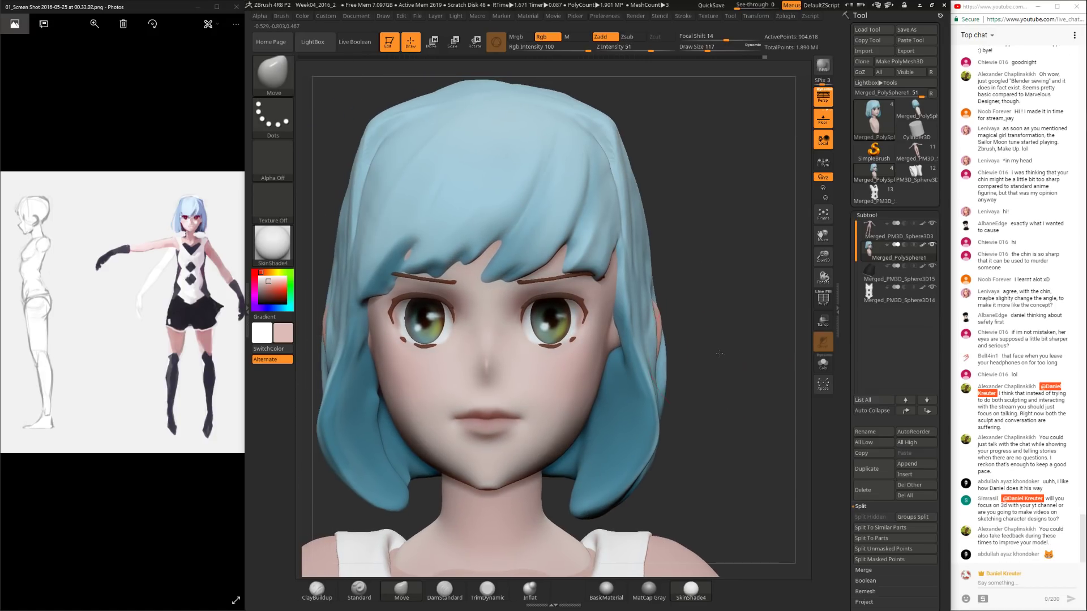
Step: Refine the lower cheek and jaw edge with Move at focal shift -10, using draw sizes 79 and 102
left_click_drag(617, 331, 594, 398, "ctrl")
key("space")
mouse_move(446, 455)
left_mouse_down()
mouse_move(422, 464)
mouse_move(481, 486)
mouse_move(436, 466)
left_mouse_up()
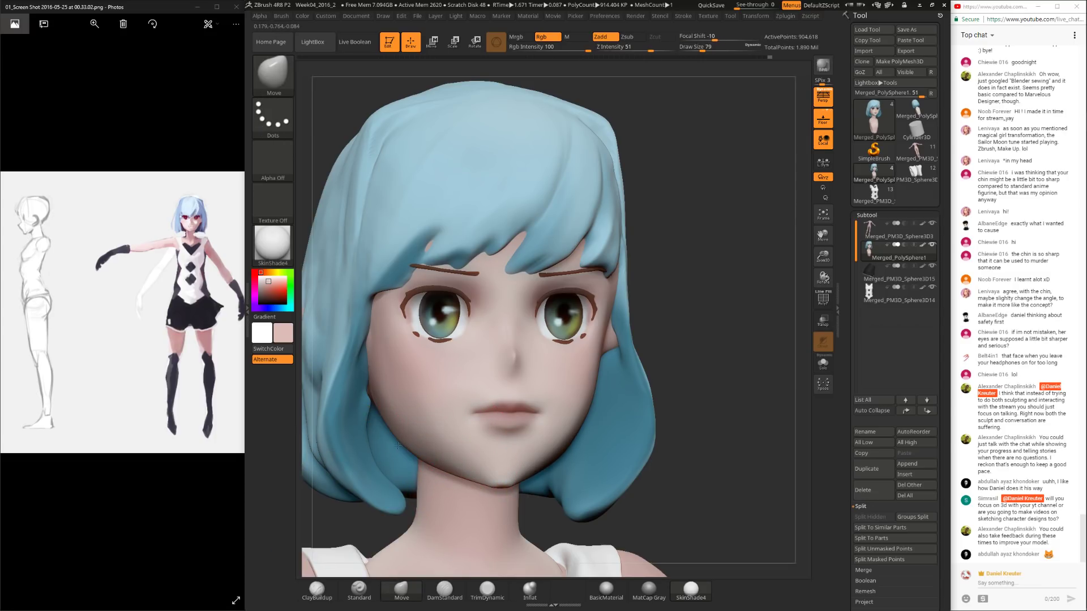
key("space")
left_click_drag(422, 477, 434, 477)
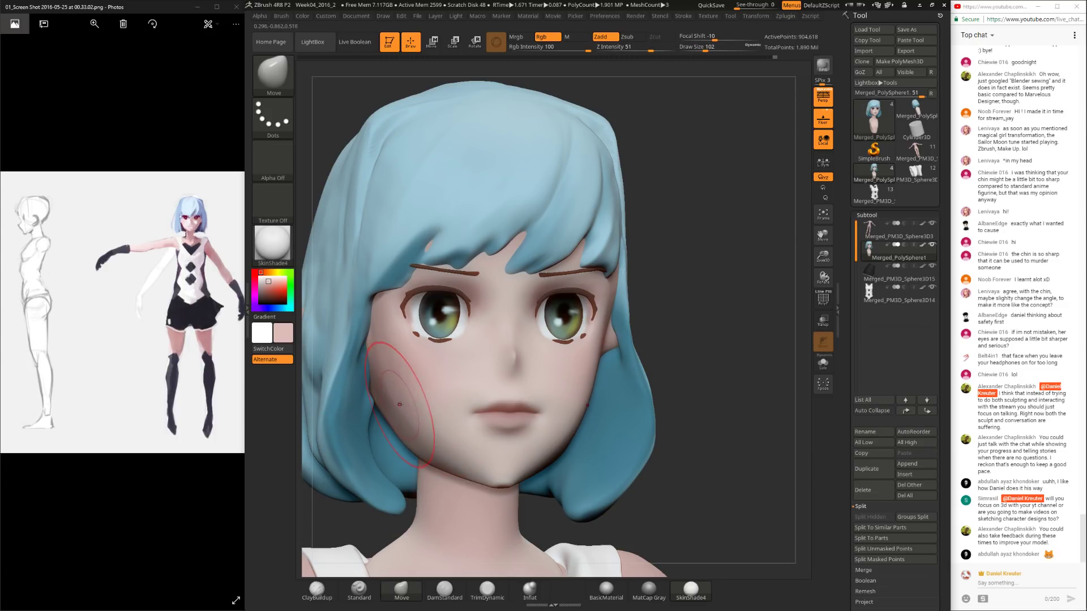
Step: Try a Move stroke at draw size 83 on the lower cheek, compare before and after, and undo it
left_click_drag(723, 338, 627, 389, "alt")
mouse_move(706, 364)
left_mouse_down()
mouse_move(726, 374)
mouse_move(717, 376)
mouse_move(736, 373)
mouse_move(730, 396)
mouse_move(745, 393)
mouse_move(743, 402)
mouse_move(736, 396)
left_mouse_up()
key("space")
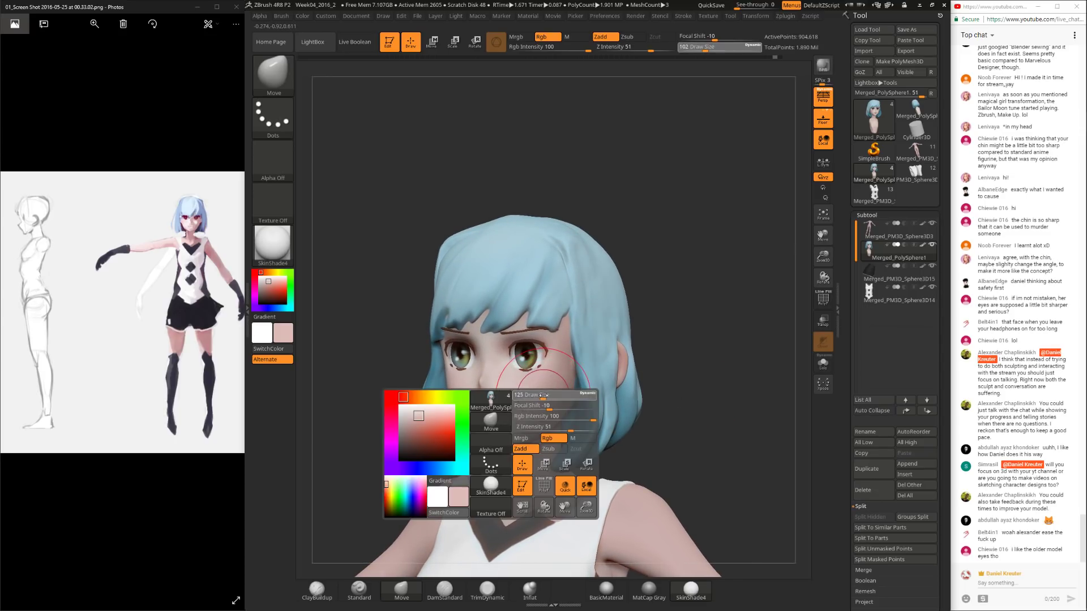
key("space")
left_click_drag(528, 406, 526, 416)
key("ctrl+z")
key("ctrl+shift+z")
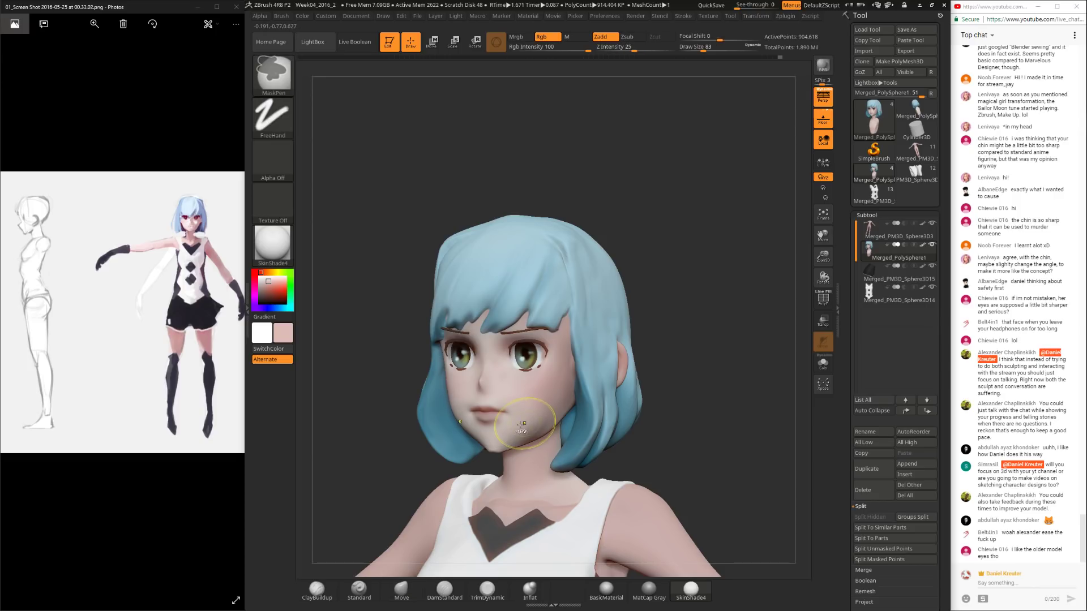
key("ctrl+z")
Step: Adjust the chin with the Move brush at draw size 68
key("space")
left_click_drag(574, 371, 584, 371)
mouse_move(588, 327)
right_mouse_down()
mouse_move(653, 323)
mouse_move(622, 344)
right_mouse_up()
key("space")
left_click_drag(622, 344, 617, 344)
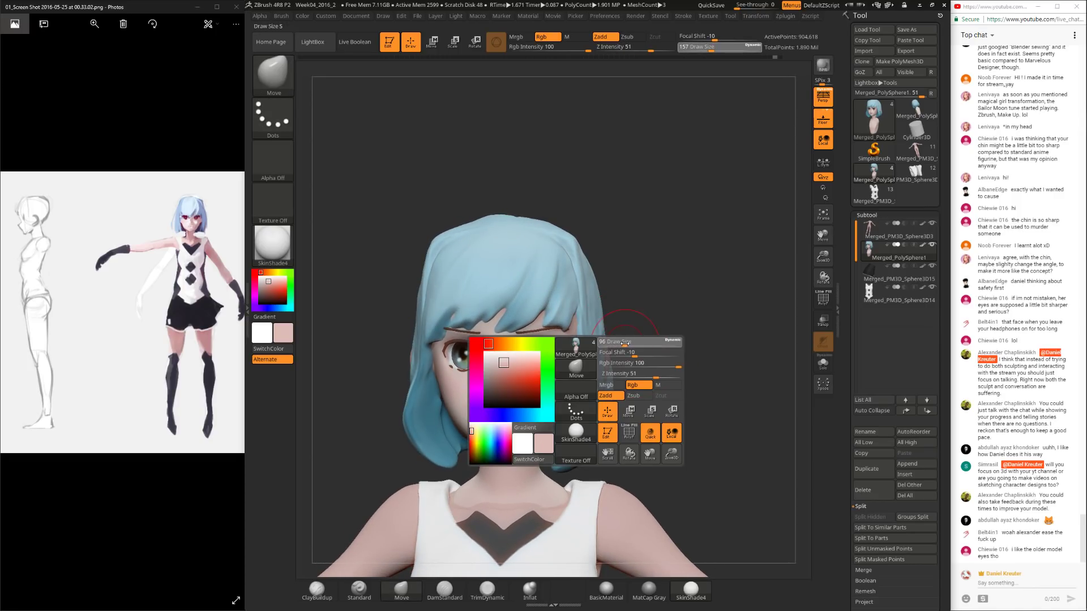
key("space")
mouse_move(517, 440)
left_mouse_down()
mouse_move(501, 433)
mouse_move(494, 447)
left_mouse_up()
key("shift")
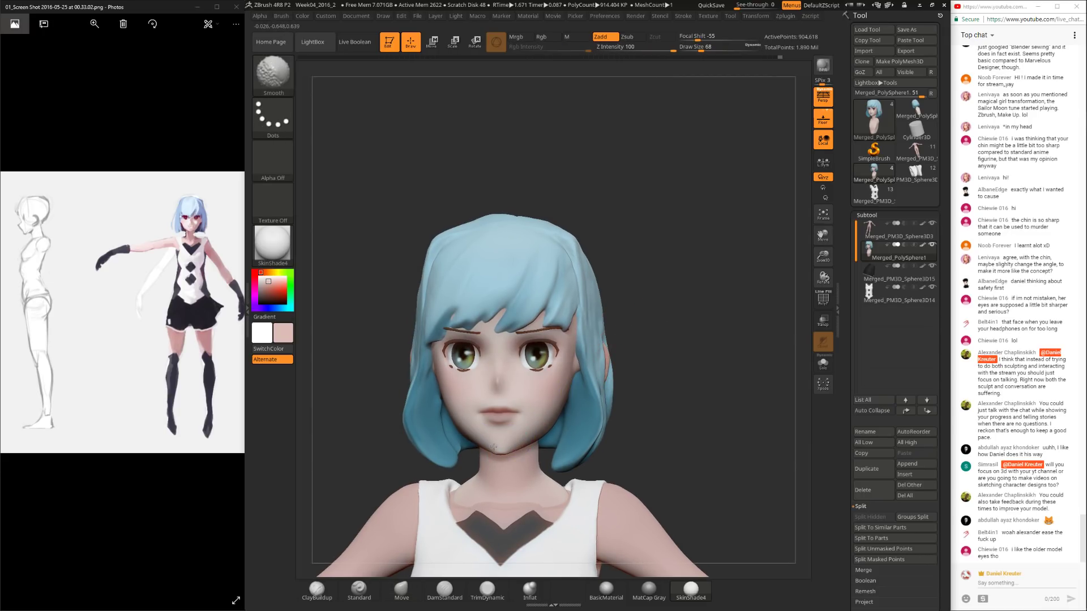
Step: Adjust the rear part of the jaw below the ear with Move at draw size 88
mouse_move(662, 294)
left_mouse_down()
mouse_move(672, 299)
mouse_move(642, 295)
left_mouse_up()
key("space")
mouse_move(583, 339)
left_mouse_down()
mouse_move(614, 331)
mouse_move(620, 357)
left_mouse_up()
left_click_drag(633, 290, 594, 327, "alt")
key("2")
left_click_drag(665, 358, 581, 368)
key("space")
left_click_drag(595, 408, 590, 406)
key("space")
left_click(598, 404)
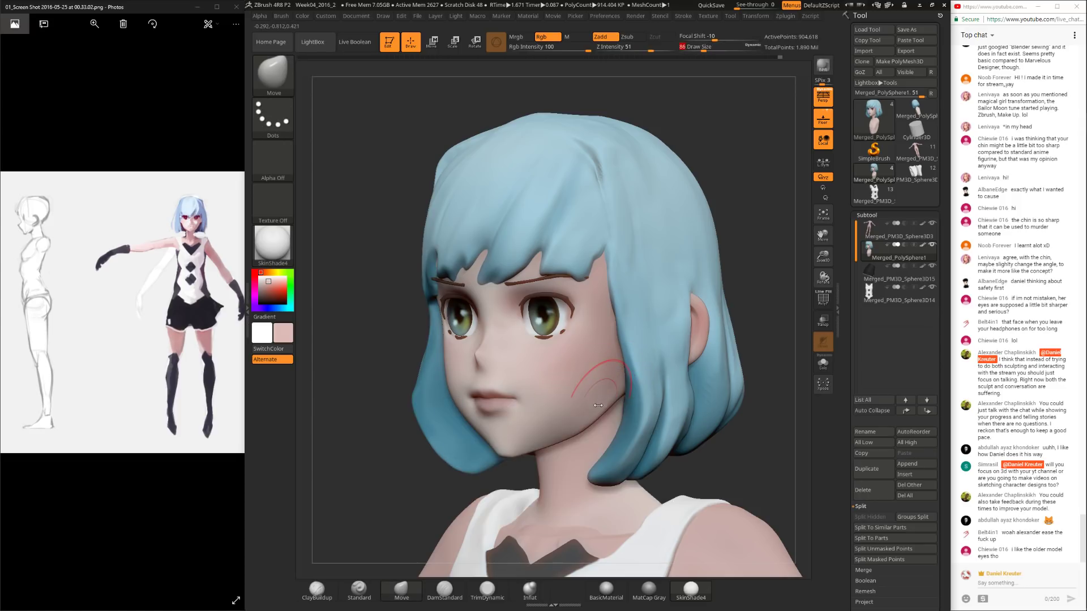
left_click_drag(453, 485, 456, 447)
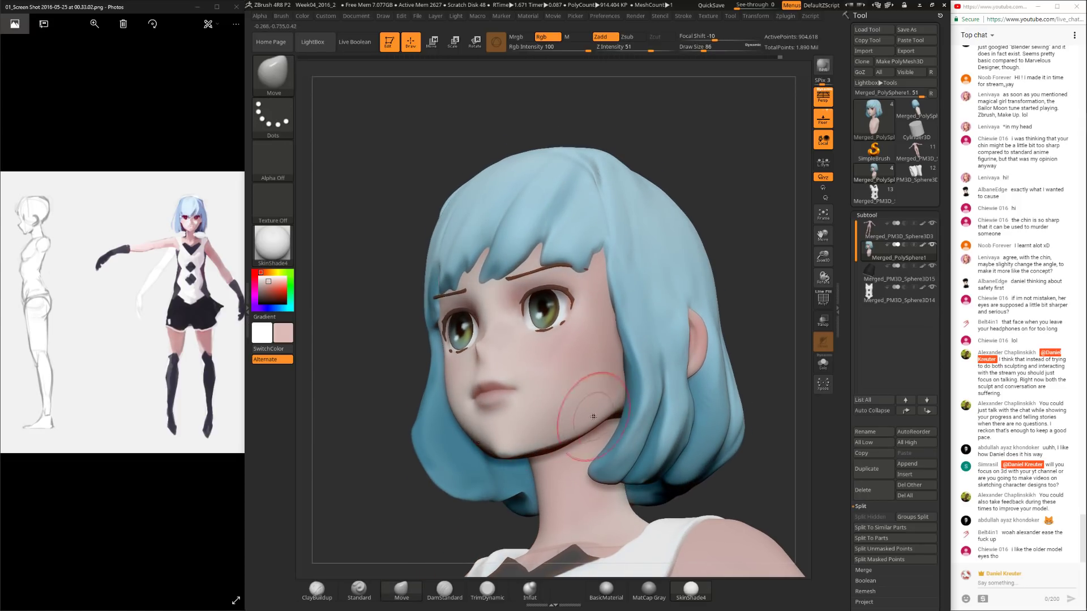
Step: Refine the cheek and chin in three-quarter view with the Move brush at draw size 89
left_click(487, 589)
mouse_move(736, 566)
left_mouse_down()
mouse_move(703, 371)
mouse_move(668, 431)
mouse_move(600, 476)
mouse_move(544, 493)
left_mouse_up()
mouse_move(702, 498)
left_mouse_down()
mouse_move(750, 356)
mouse_move(741, 295)
mouse_move(685, 306)
left_mouse_up()
left_click(401, 591)
mouse_move(699, 391)
left_mouse_down("shift")
mouse_move(735, 388)
mouse_move(682, 383)
left_mouse_up("shift")
key("space")
left_click_drag(604, 403, 583, 414)
key("space")
mouse_move(507, 465)
left_mouse_down()
mouse_move(427, 463)
mouse_move(420, 494)
left_mouse_up()
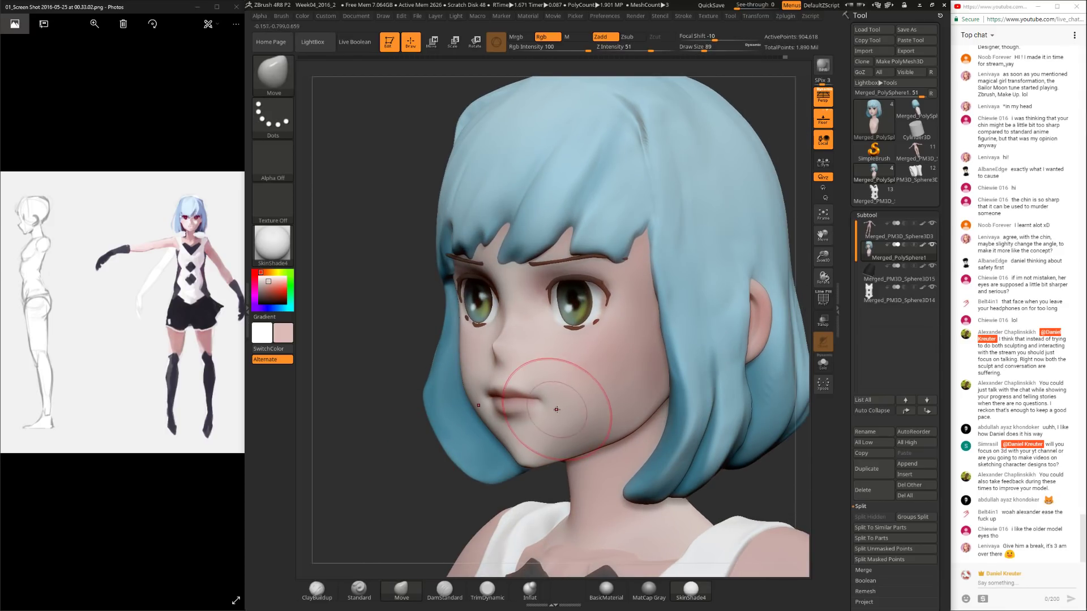
Step: Refine the mouth corners with Move at draw size 32, and check the form with the head's paint hidden
key("space")
left_click_drag(552, 396, 538, 396)
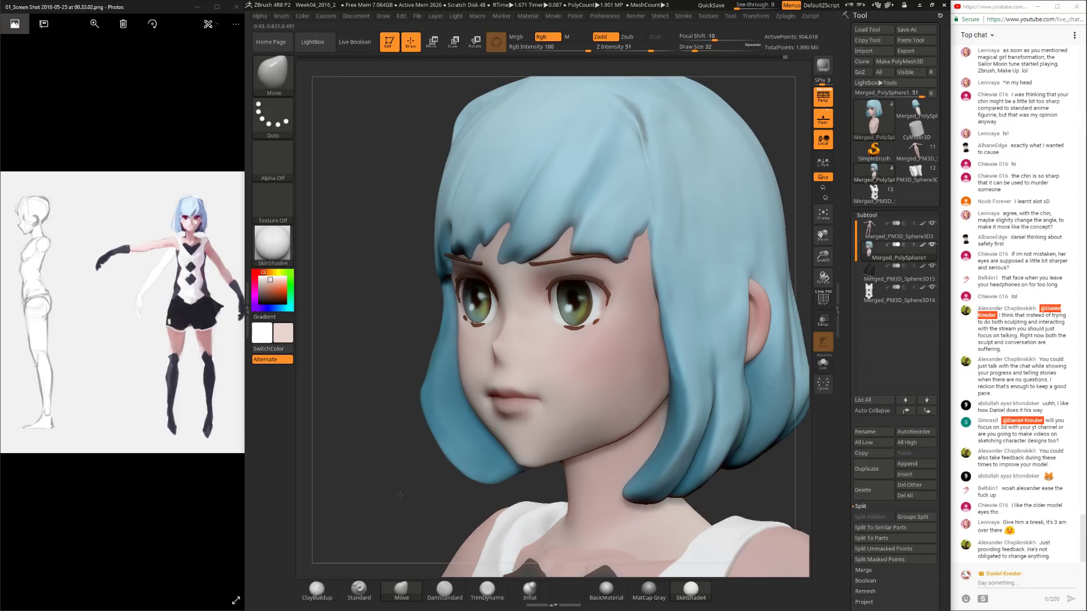
left_click_drag(399, 496, 430, 492)
left_click(921, 245)
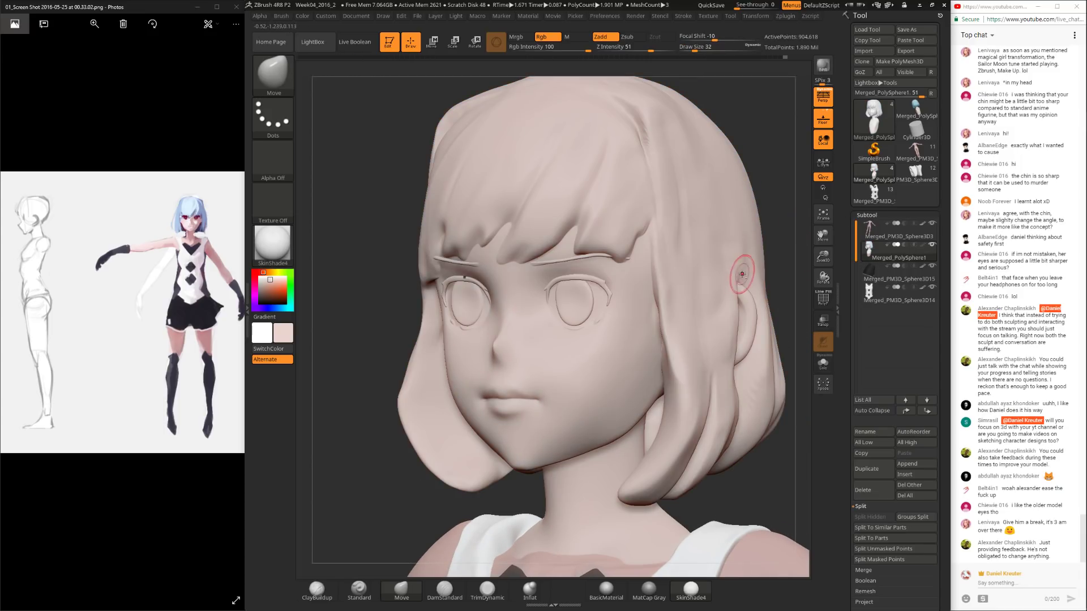
mouse_move(742, 283)
left_mouse_down()
mouse_move(743, 200)
mouse_move(759, 209)
left_mouse_up()
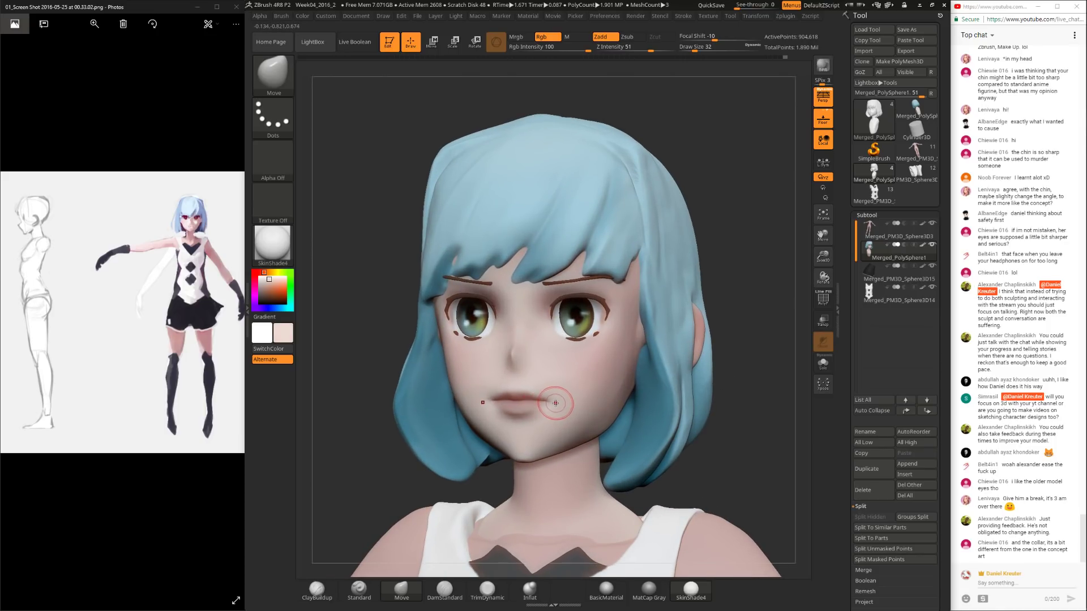
Step: Touch up the skin colour around the mouth with the Standard brush at draw size 32, with Rgb on and Zadd off
left_click(550, 39)
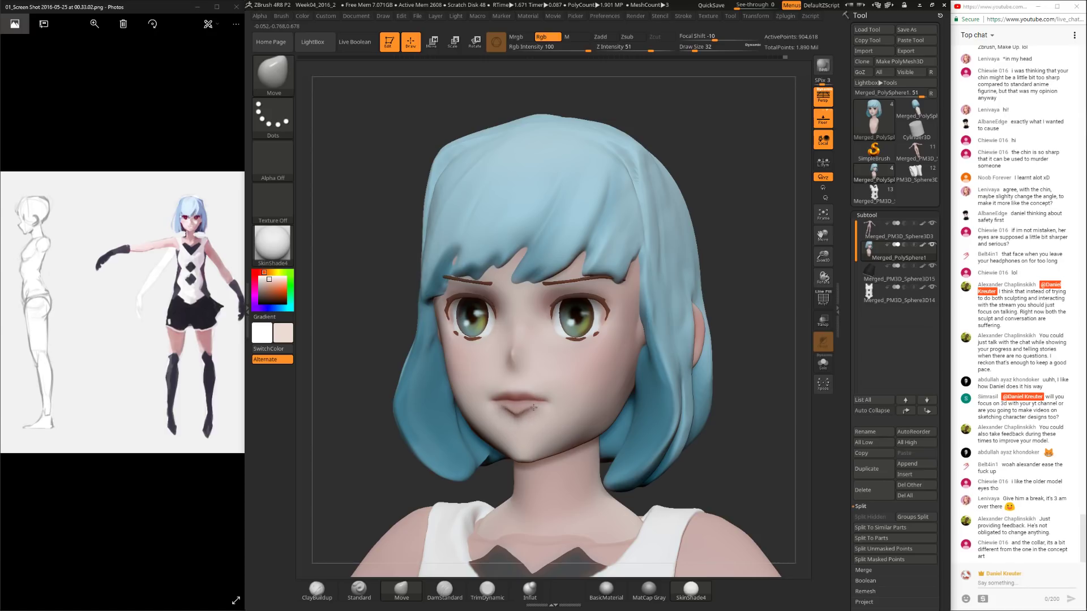
left_click_drag(602, 85, 604, 74)
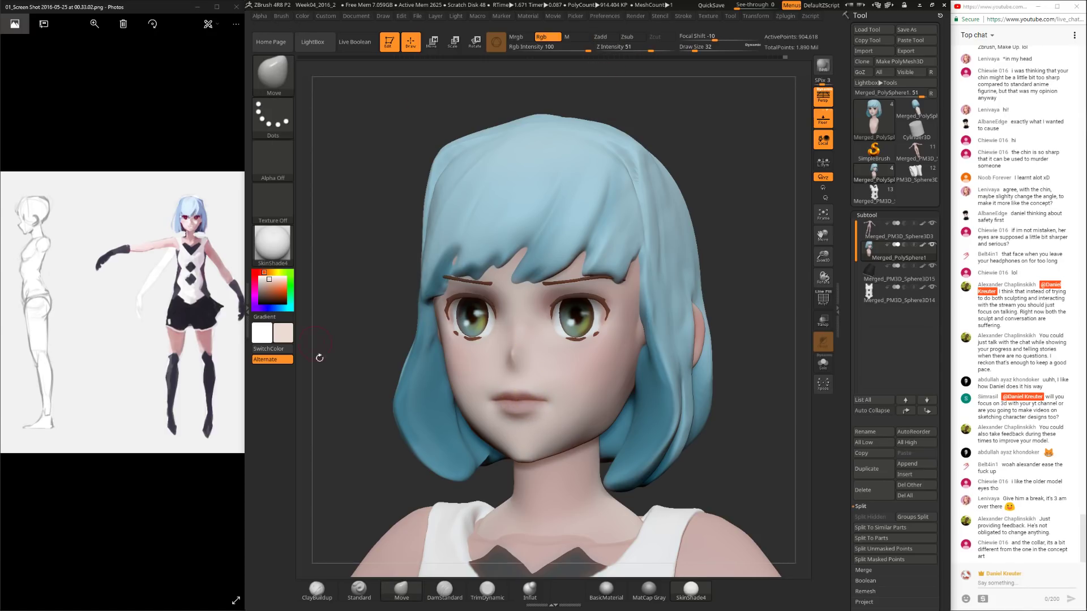
left_click(359, 588)
left_click(595, 36)
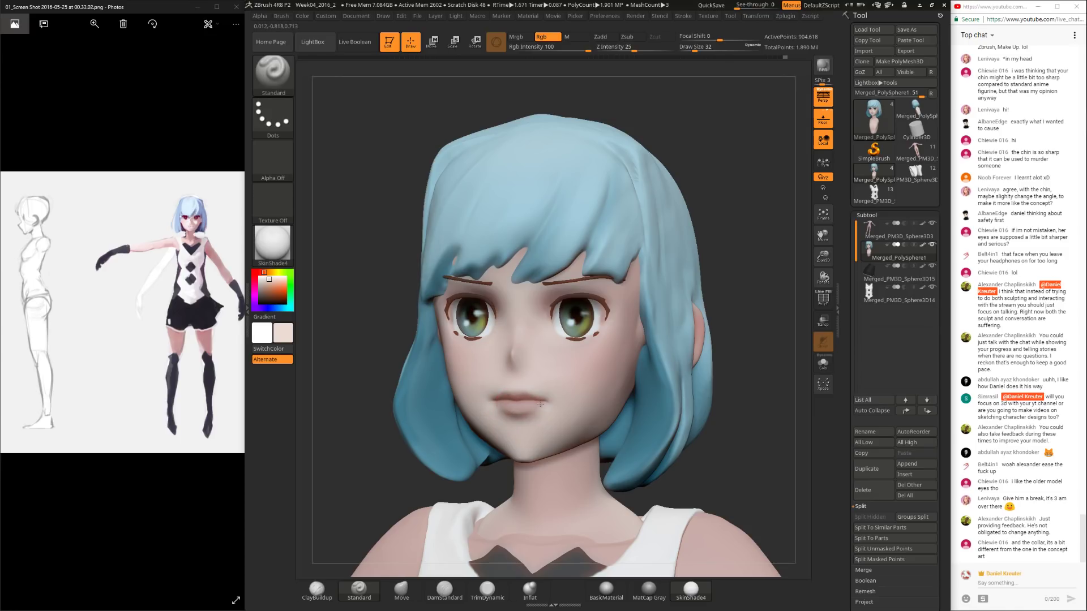
left_click_drag(739, 235, 723, 235)
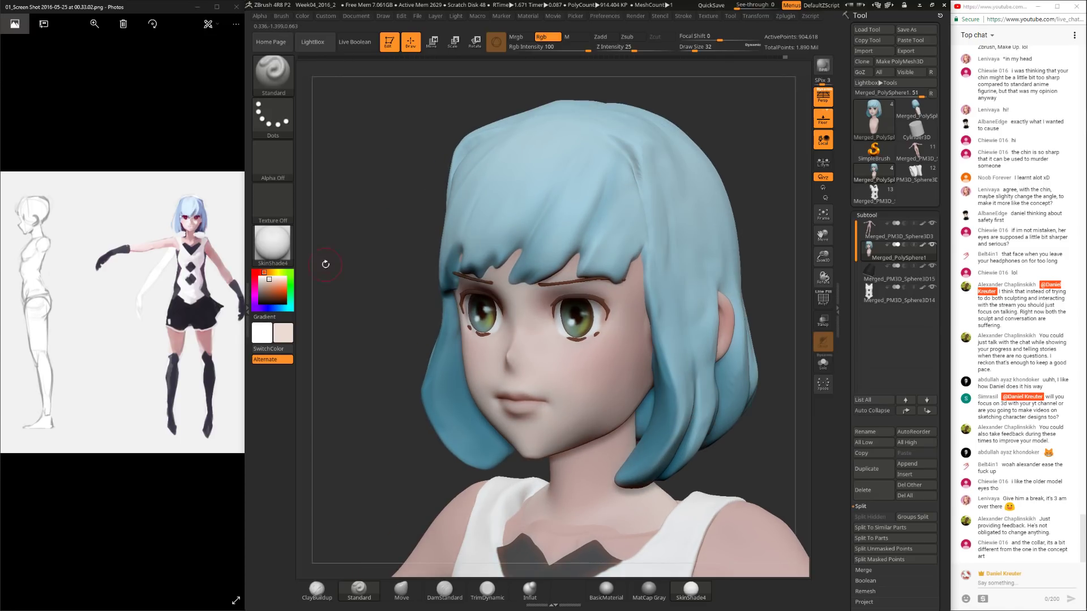
Step: Adjust the area around the mouth corners with the Move brush at draw size 96
left_click(401, 588)
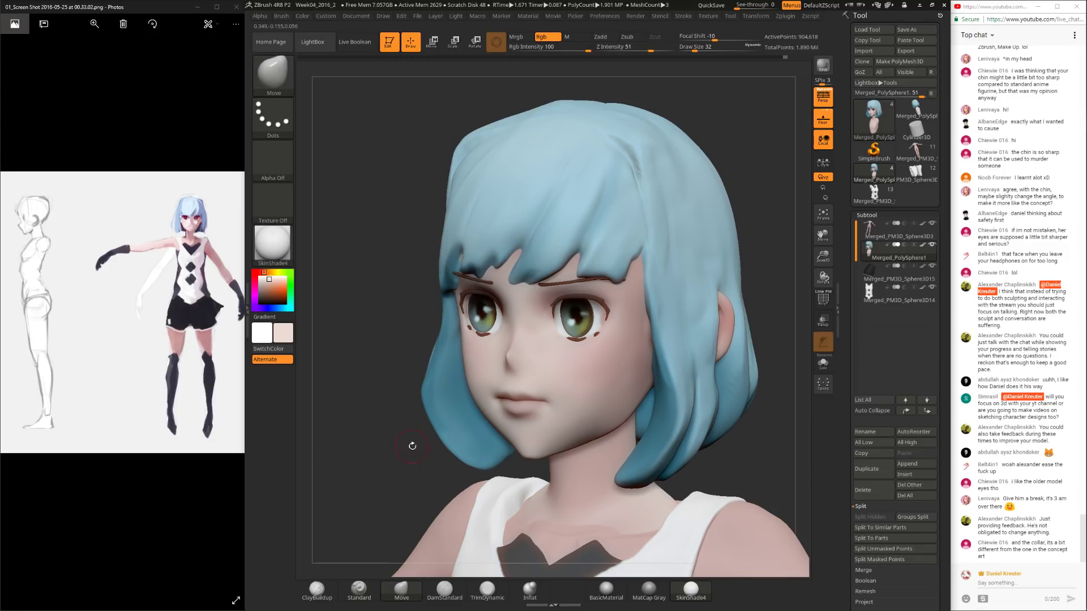
left_click_drag(415, 462, 498, 456)
key("space")
left_click_drag(491, 401, 546, 403)
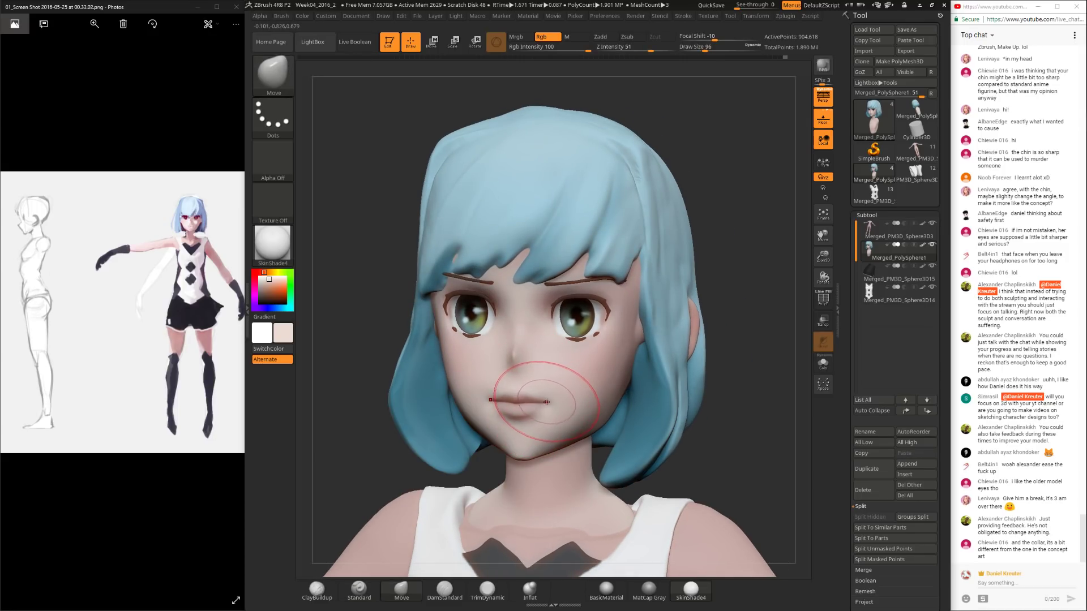
right_click_drag(681, 233, 558, 312)
right_click(558, 311)
key("ctrl")
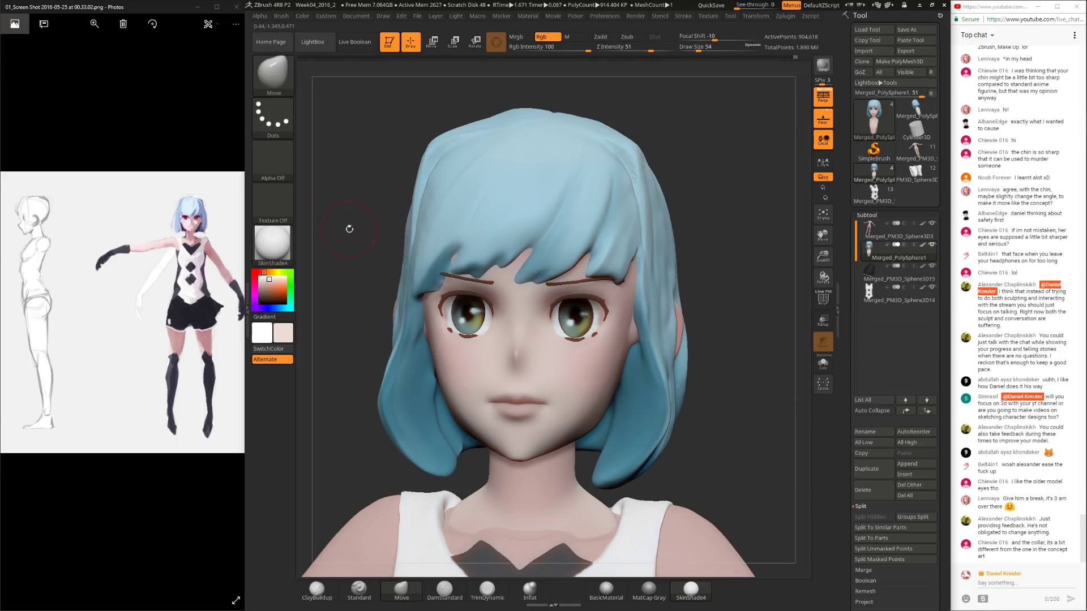
Step: Switch to the Move Topological brush and adjust the mouth at draw size 54
left_click(274, 74, "shift")
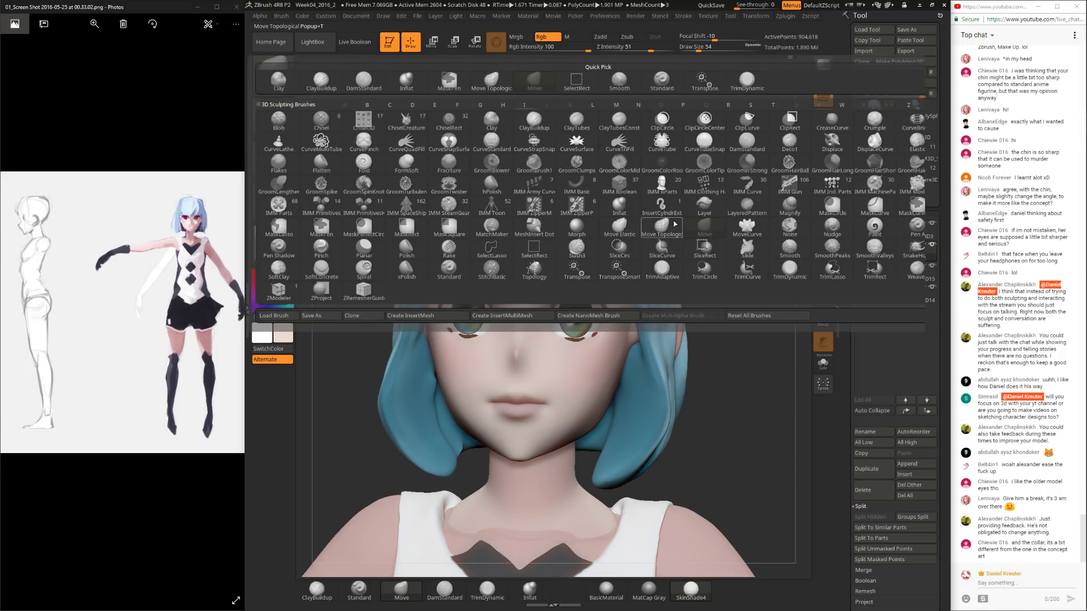
left_click(662, 229)
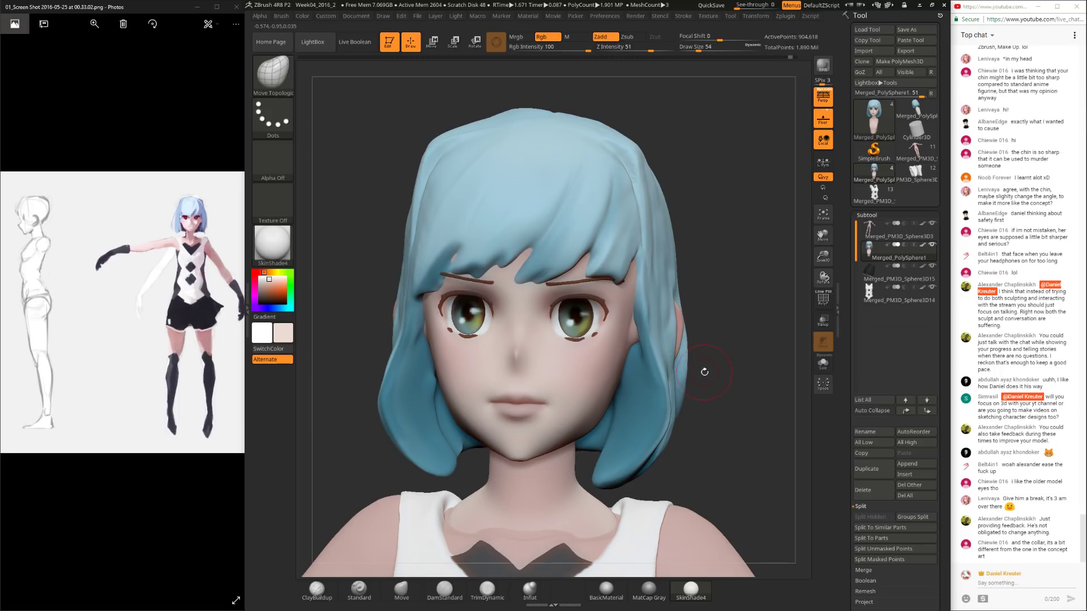
mouse_move(704, 371)
right_mouse_down("alt")
mouse_move(716, 332)
mouse_move(688, 391)
right_mouse_up("alt")
right_click(566, 396)
left_click_drag(572, 390, 523, 394)
right_click(540, 394)
Step: Adjust the face around the eye in side view with Move Topological at draw size 149
mouse_move(730, 269)
right_mouse_down()
mouse_move(742, 262)
mouse_move(716, 249)
mouse_move(719, 270)
mouse_move(568, 388)
mouse_move(744, 359)
mouse_move(733, 368)
mouse_move(719, 311)
mouse_move(733, 323)
mouse_move(548, 319)
right_mouse_up()
key("s")
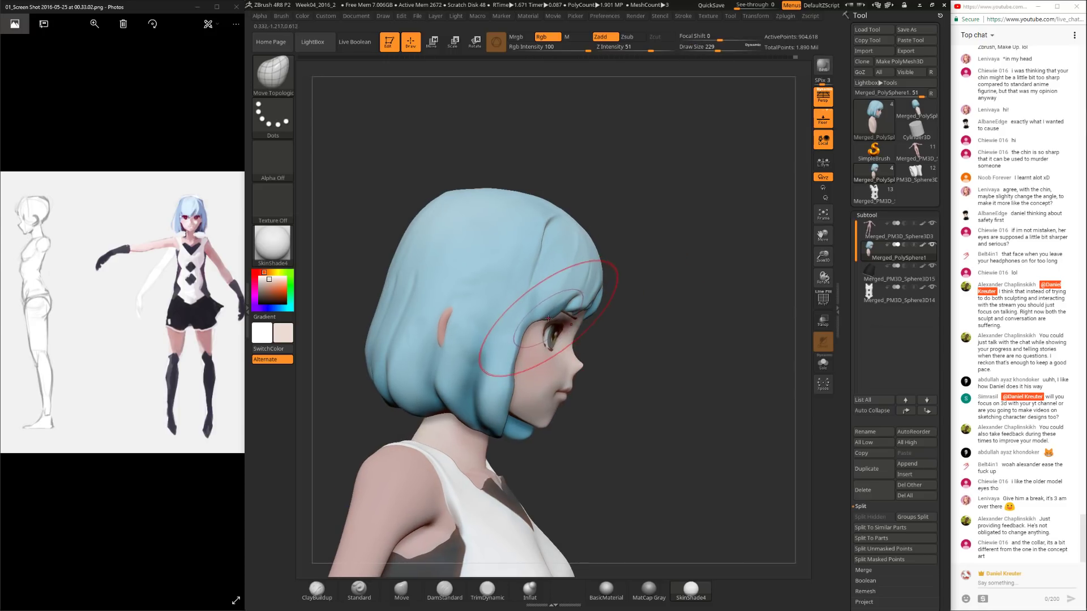
mouse_move(655, 291)
right_mouse_down()
mouse_move(768, 279)
mouse_move(662, 325)
mouse_move(563, 347)
mouse_move(629, 331)
right_mouse_up()
key("space")
mouse_move(600, 340)
left_mouse_down()
mouse_move(576, 355)
mouse_move(576, 335)
left_mouse_up()
mouse_move(625, 313)
right_mouse_down()
mouse_move(694, 308)
mouse_move(651, 250)
mouse_move(684, 308)
mouse_move(687, 352)
mouse_move(650, 272)
mouse_move(672, 313)
right_mouse_up()
key("f")
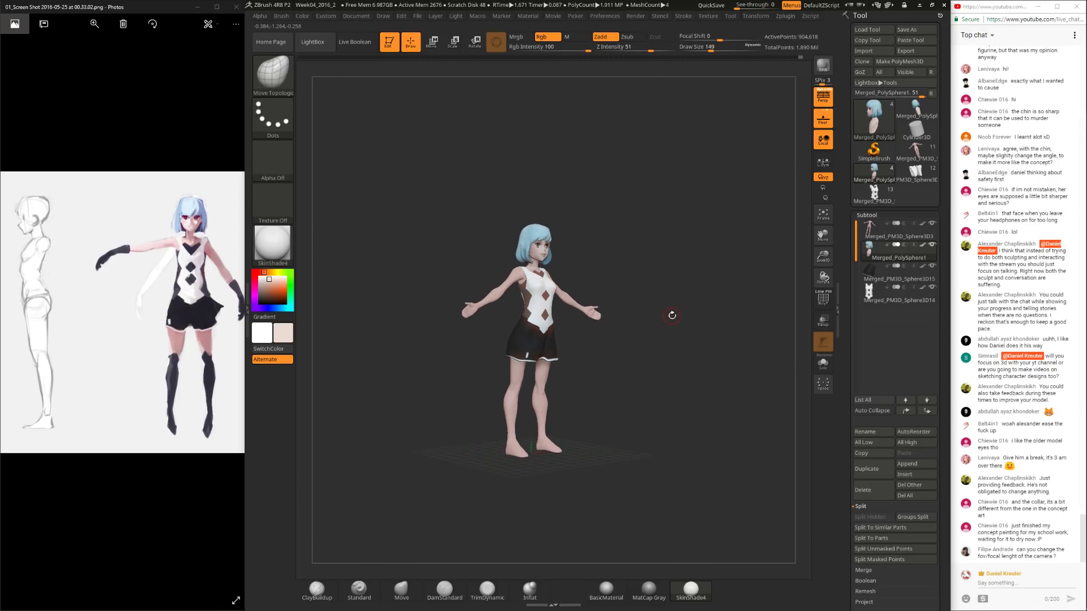
Step: Compare the current character from several angles with the older version wearing gloves and boots by switching between the two tools
right_click_drag(770, 385, 753, 432)
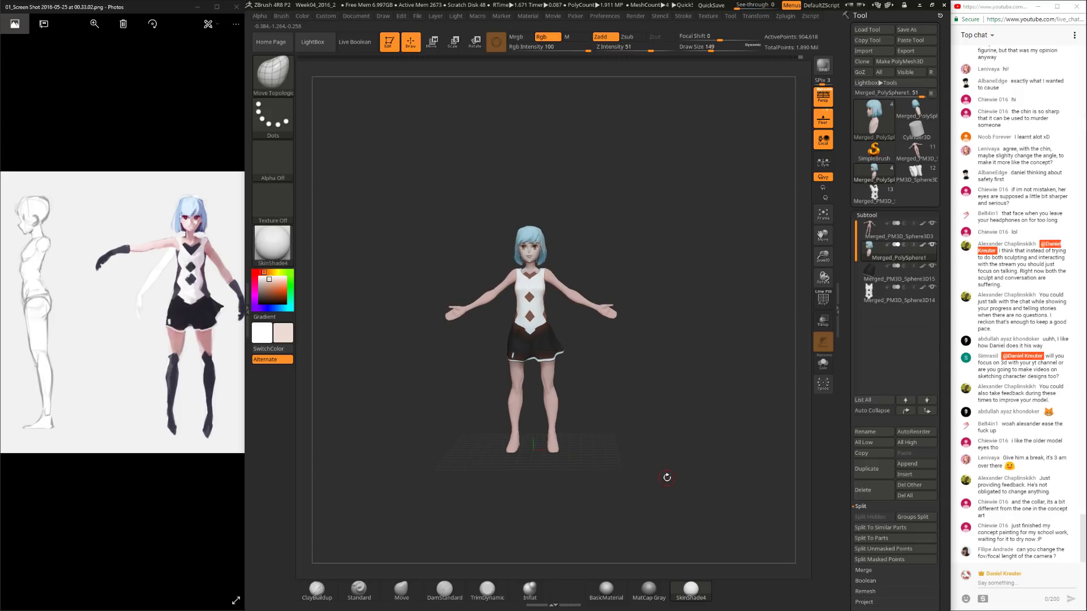
right_click_drag(664, 474, 620, 440)
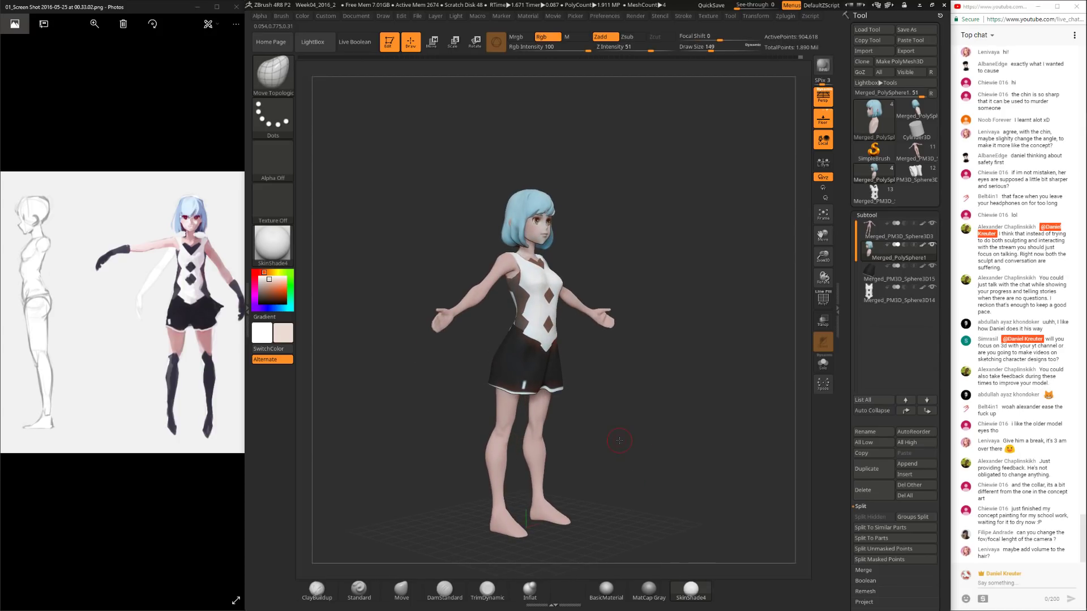
mouse_move(626, 436)
right_mouse_down()
mouse_move(648, 433)
mouse_move(620, 429)
right_mouse_up()
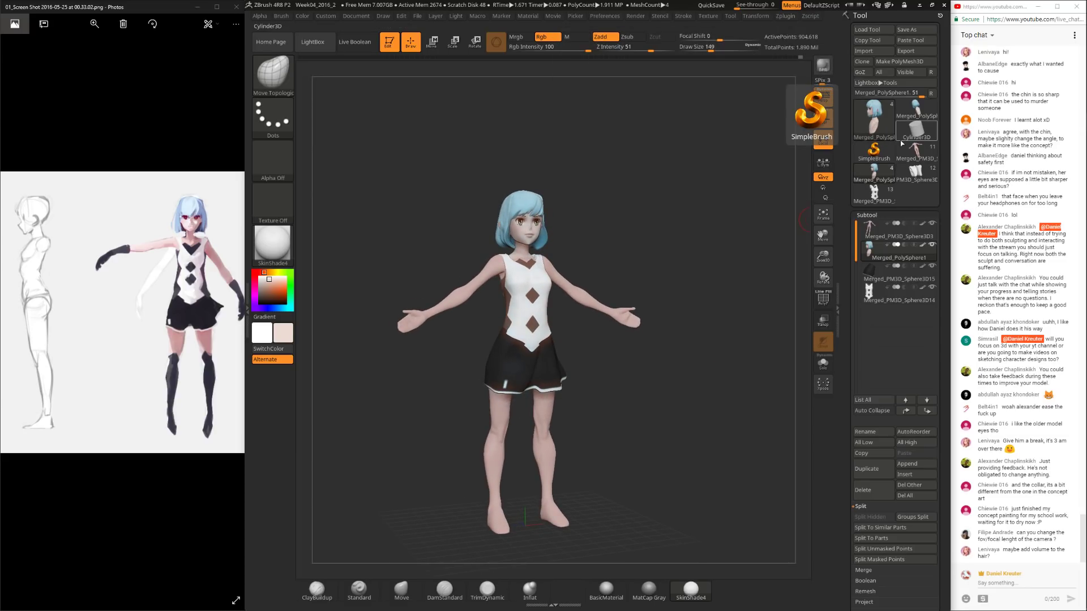
mouse_move(910, 115)
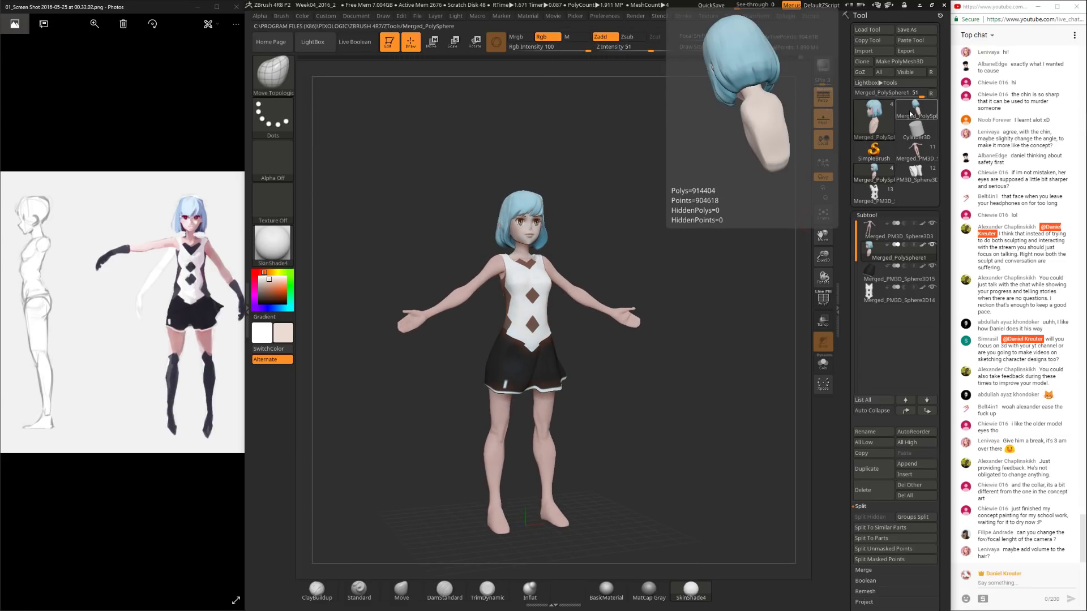
left_click(889, 197)
left_click_drag(698, 275, 674, 220, "alt")
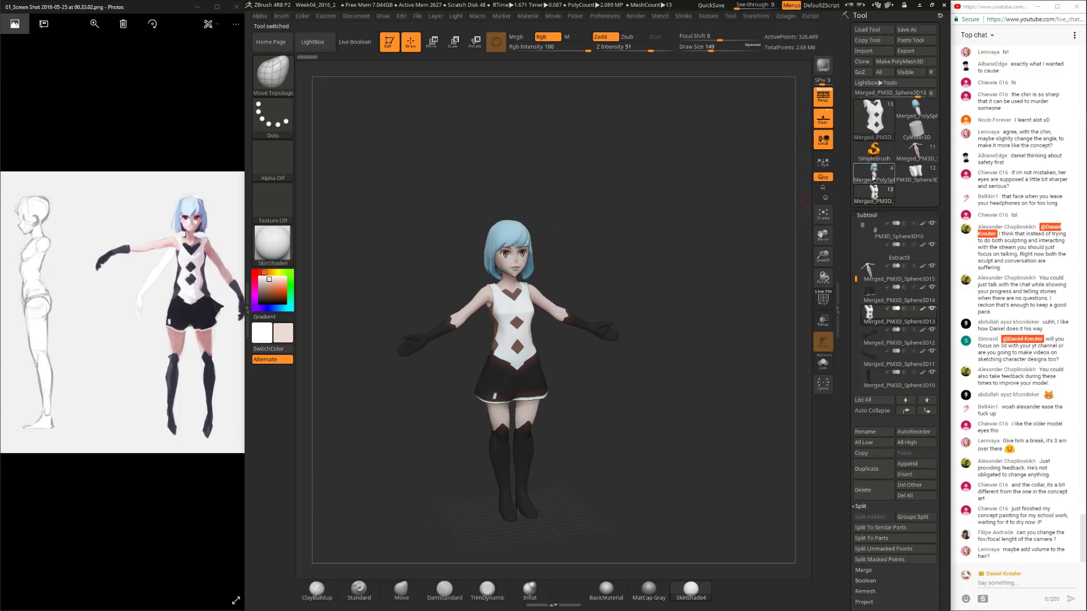
mouse_move(874, 177)
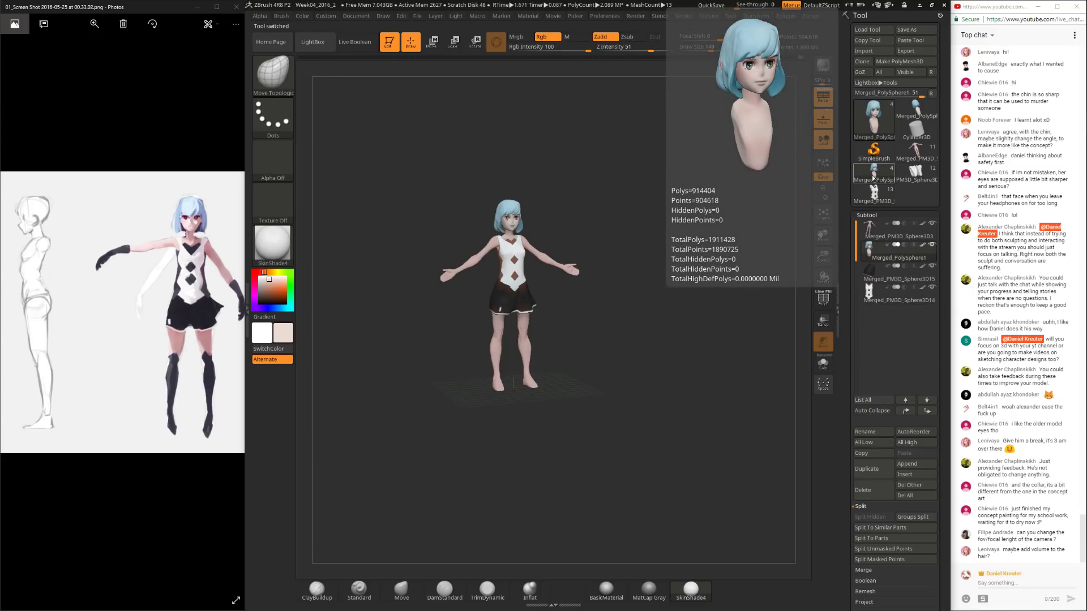
left_click(872, 192)
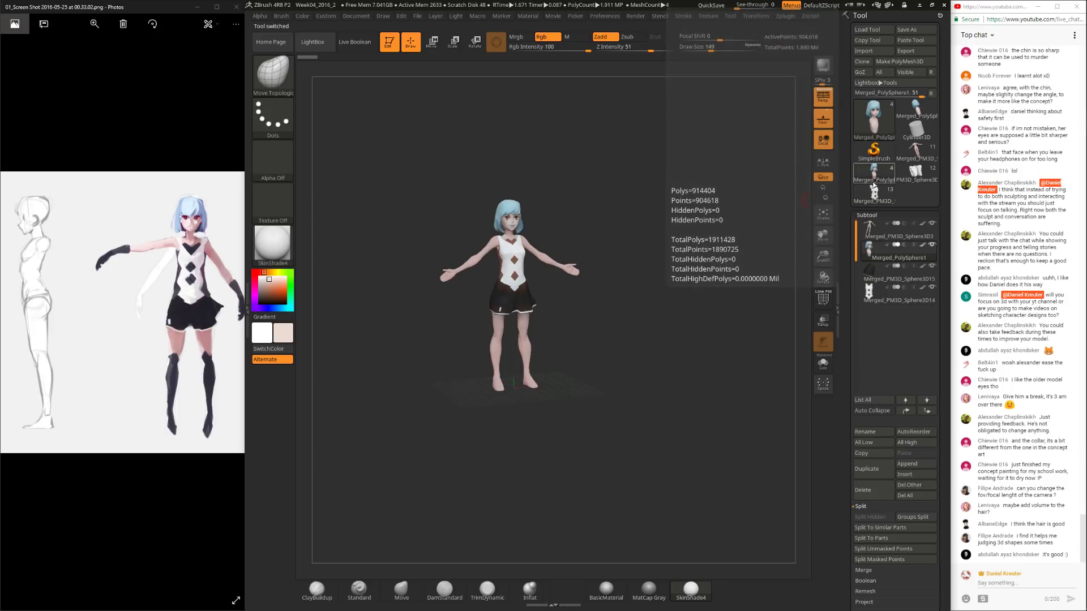
mouse_move(559, 323)
left_mouse_down()
mouse_move(573, 361)
mouse_move(670, 360)
left_mouse_up()
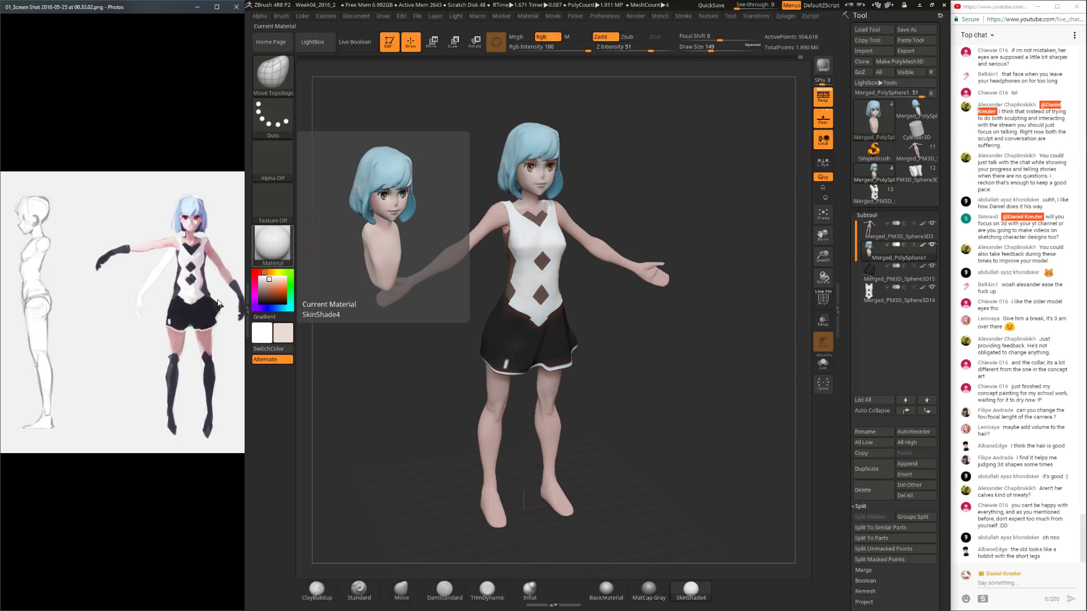
Step: Switch to Photos and fit the whole character reference sheet, with all its body views, in the window
scroll(206, 334, "left", 3)
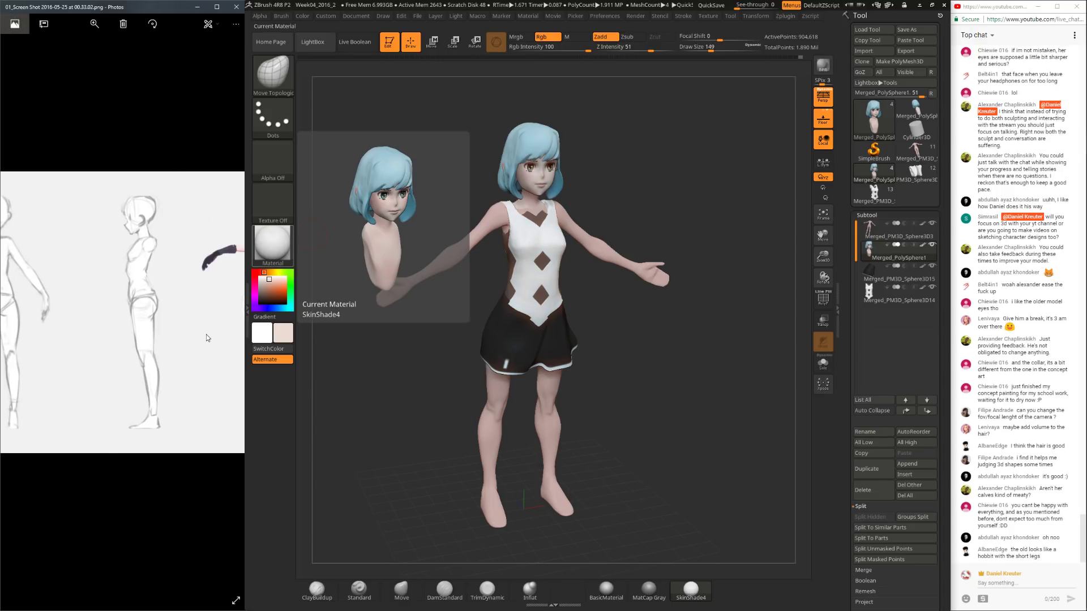
scroll(206, 334, "left", 3)
left_click(95, 24)
left_click_drag(101, 44, 57, 44)
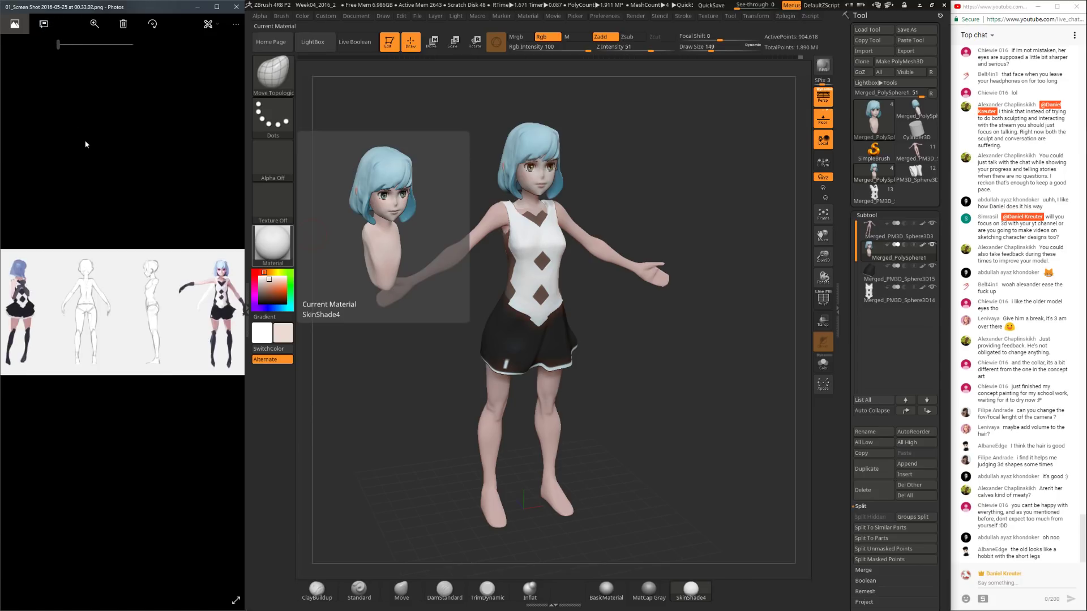
Step: Browse the body, hair and head reference images through to 07_char08.png
key("Right")
key("Left")
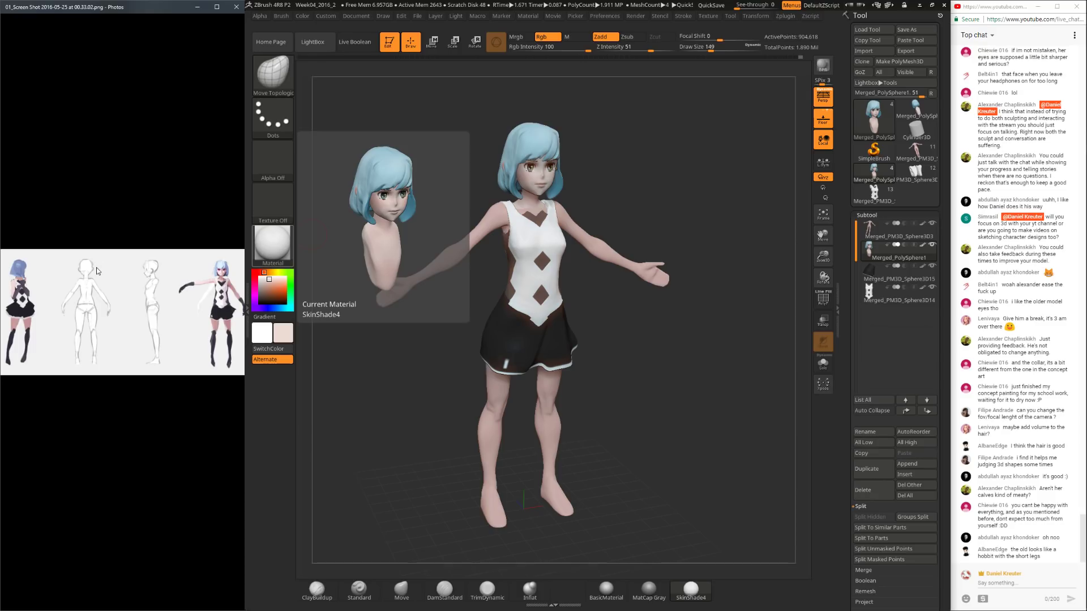
key("Right")
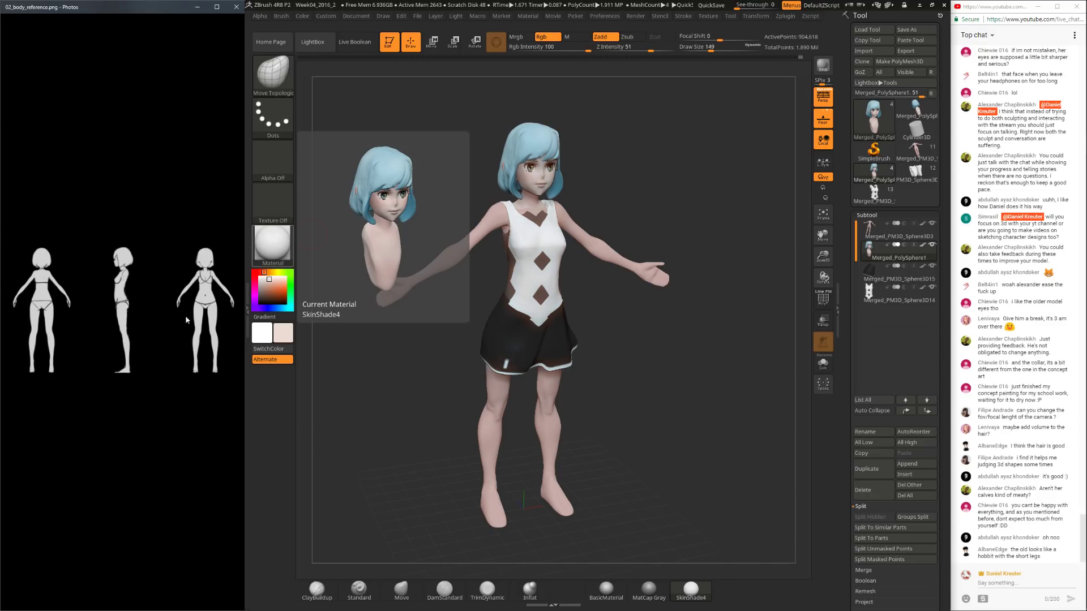
key("Left")
key("Right")
key("Right")
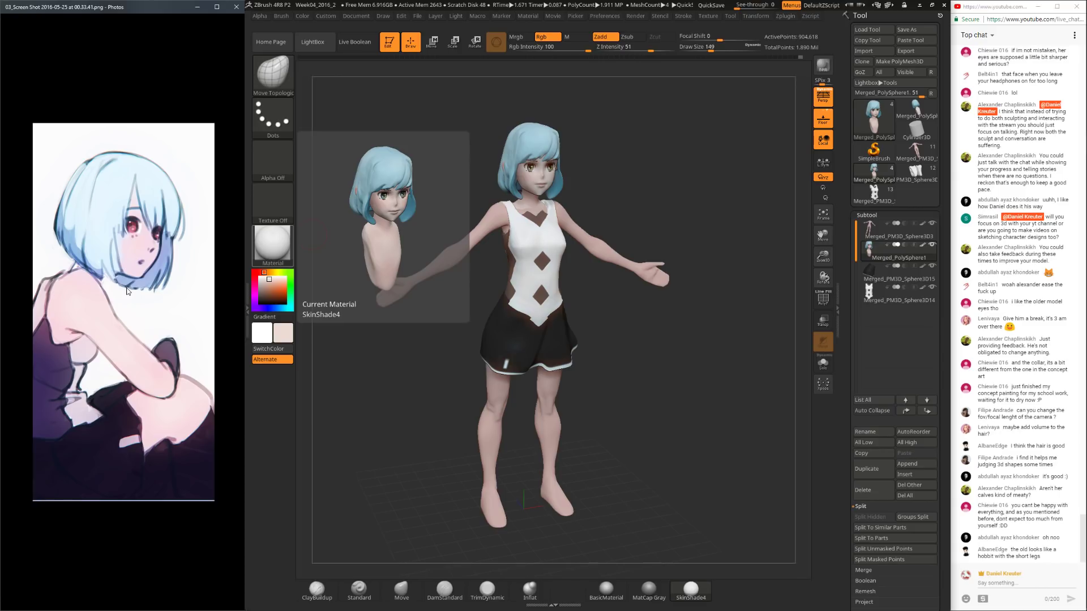
key("Right")
key("Left")
key("Right")
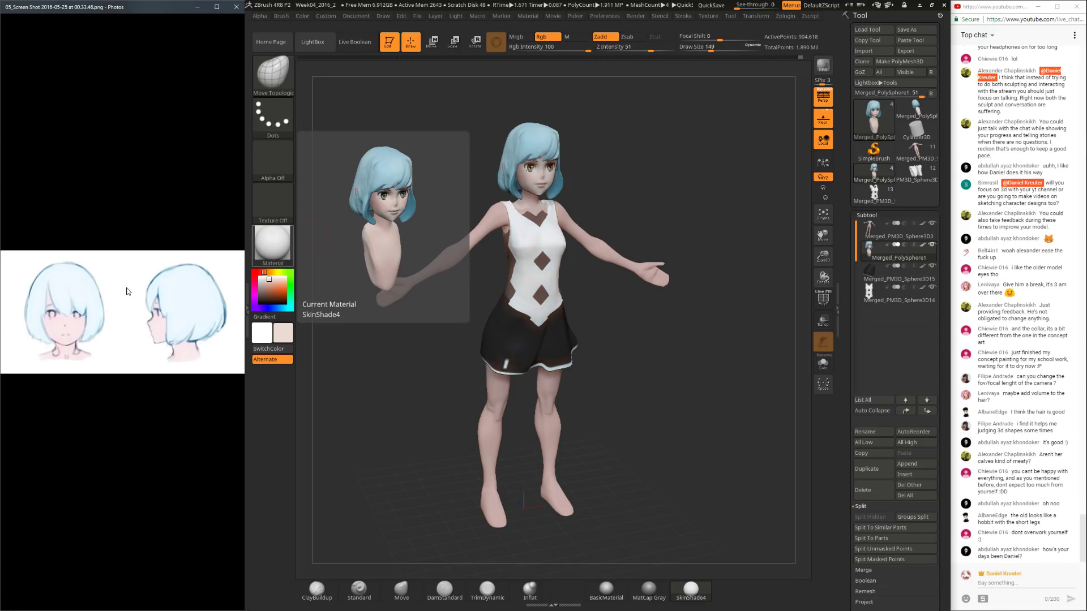
key("Right")
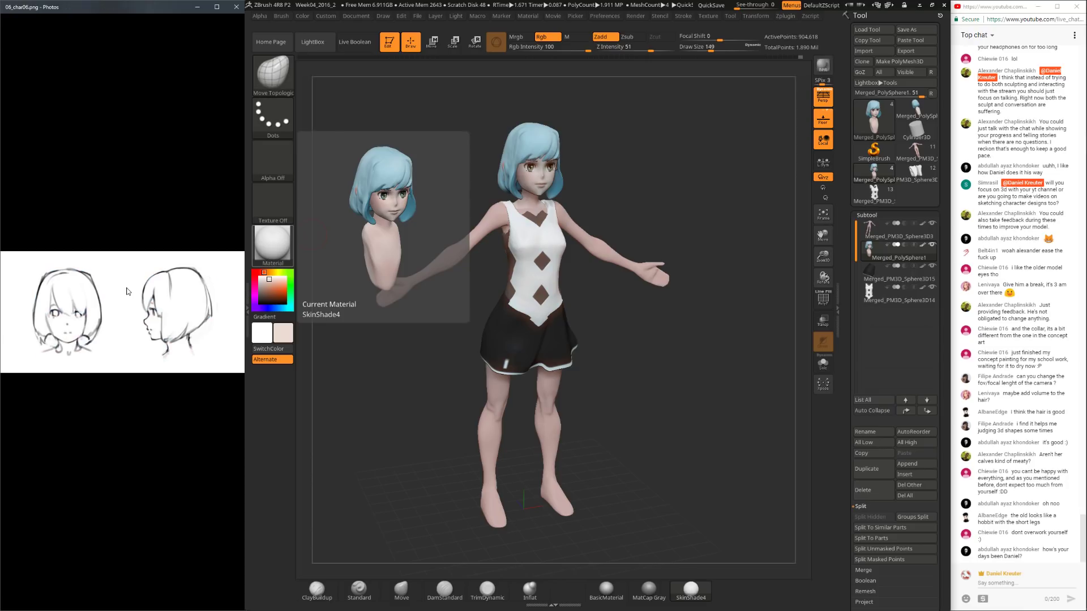
key("Right")
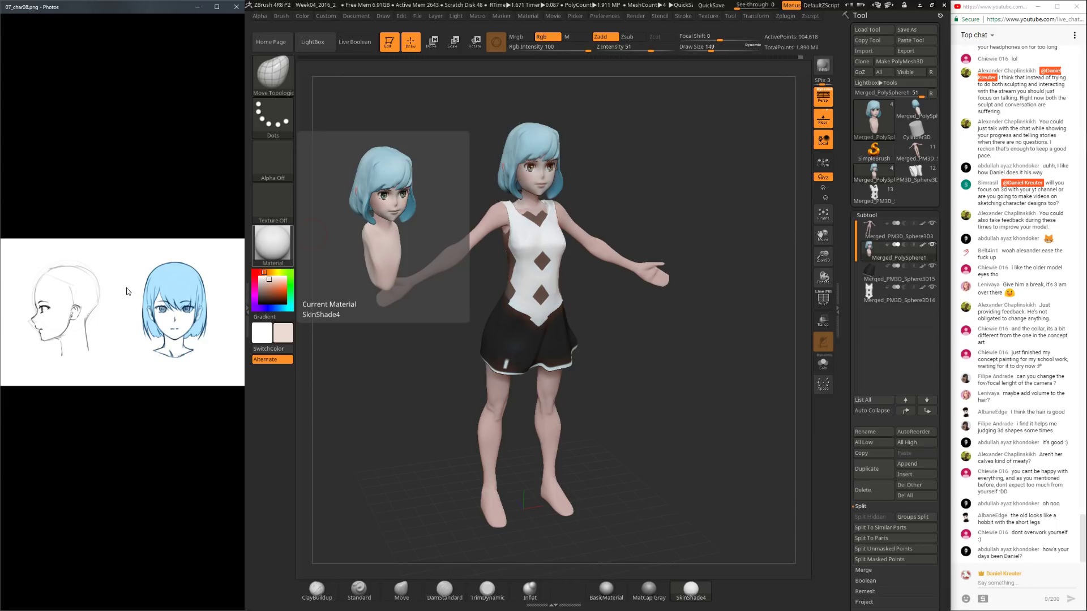
key("Left")
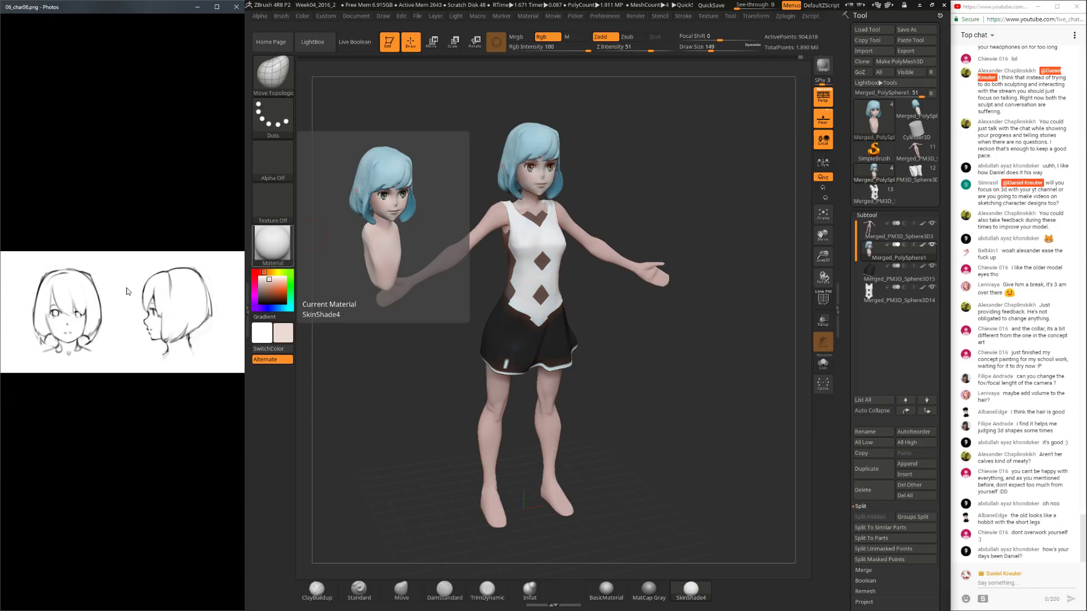
key("Right")
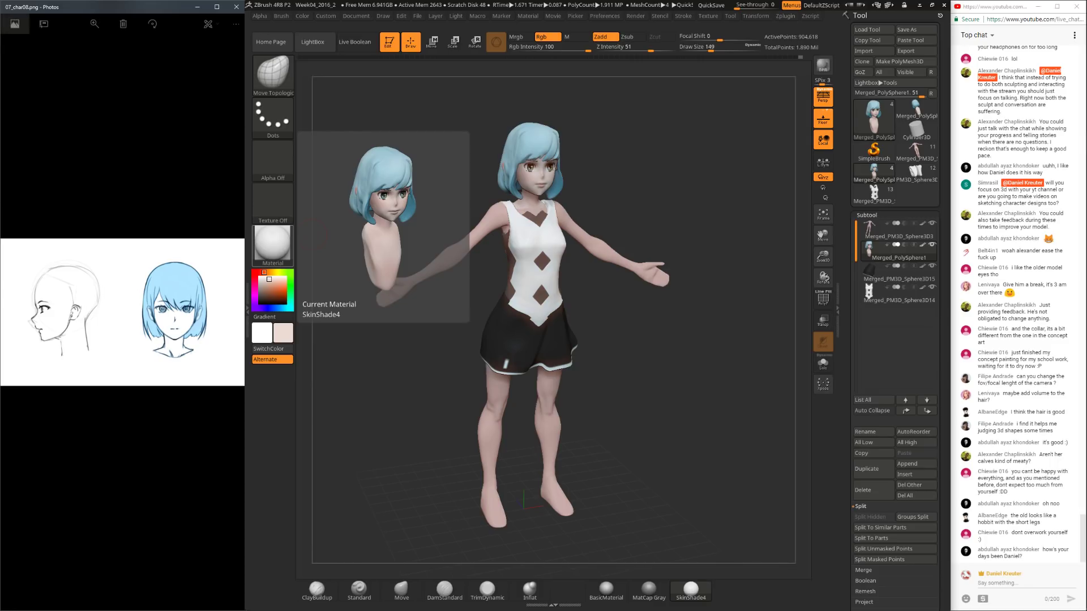
Step: Enlarge 07_char08.png and examine the front and profile drawings of the head
scroll(122, 312, "up", 3)
scroll(122, 312, "down", 3)
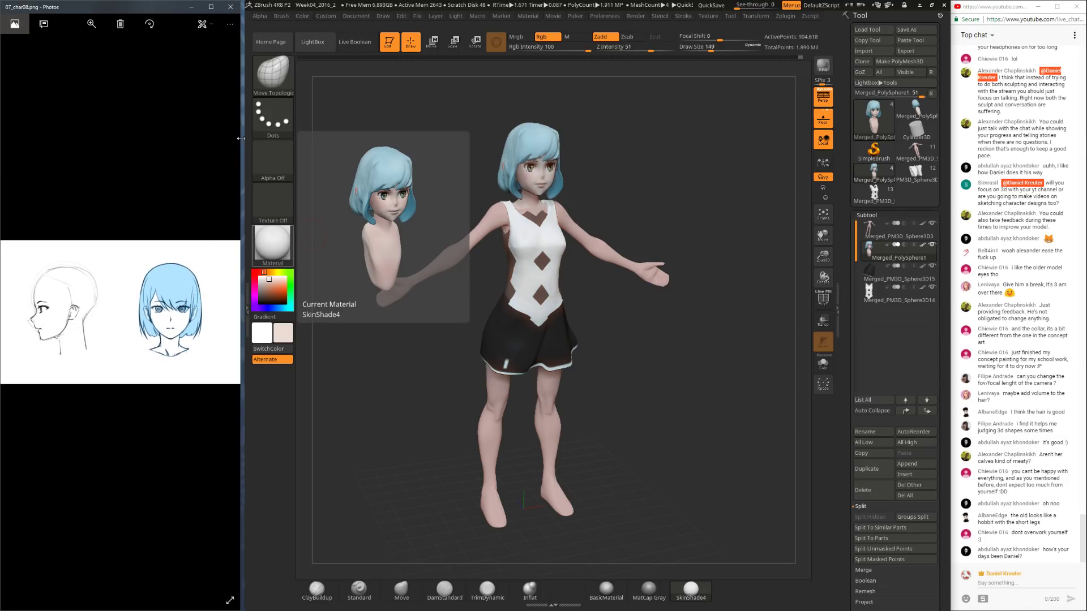
left_click(94, 24)
left_click_drag(62, 44, 67, 44)
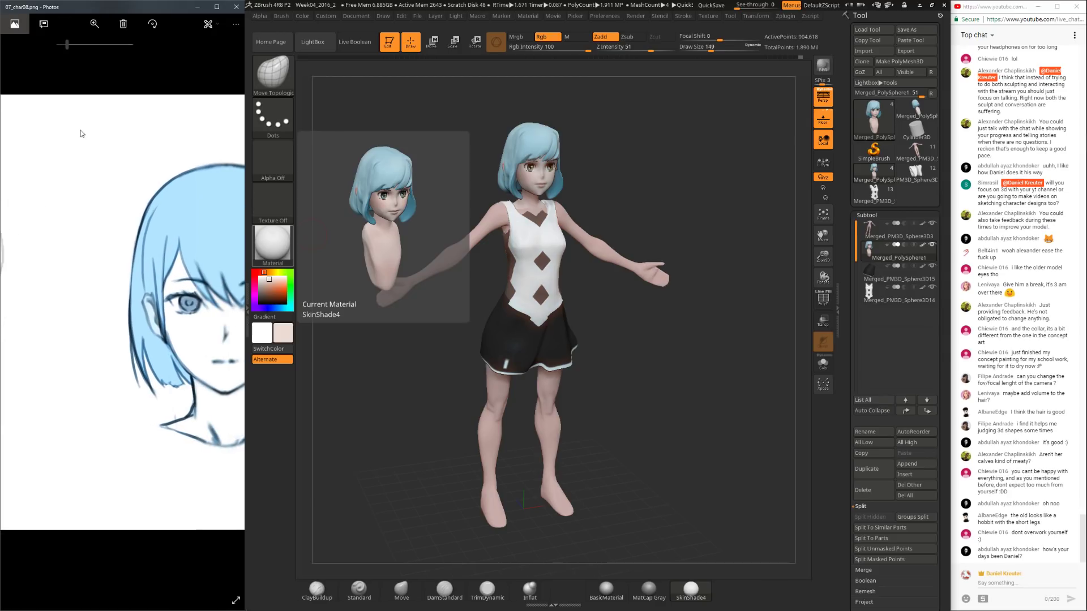
left_click_drag(88, 134, 4, 126)
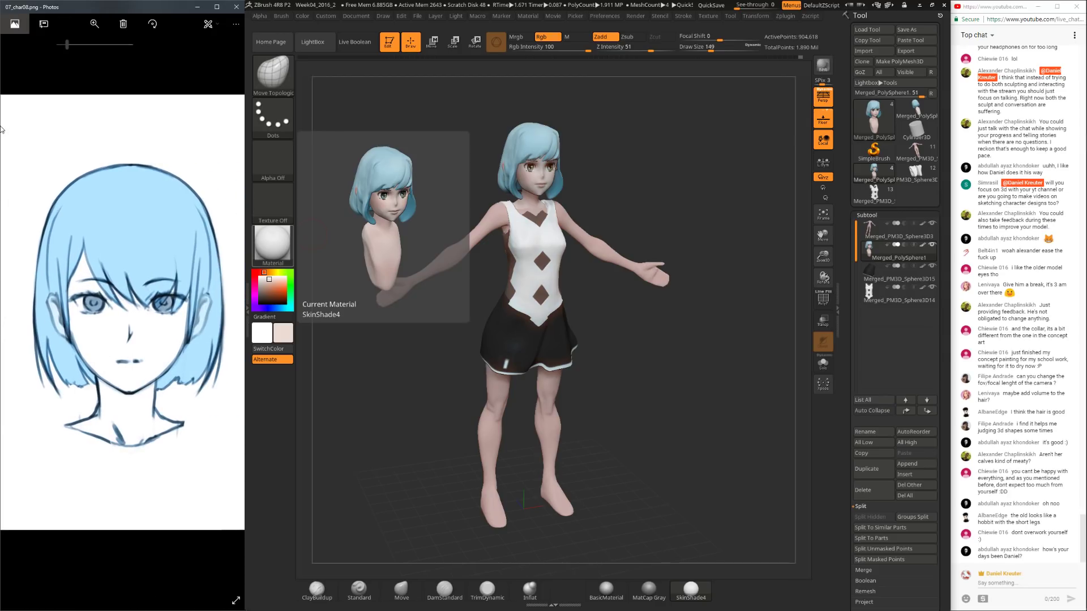
left_click(95, 24)
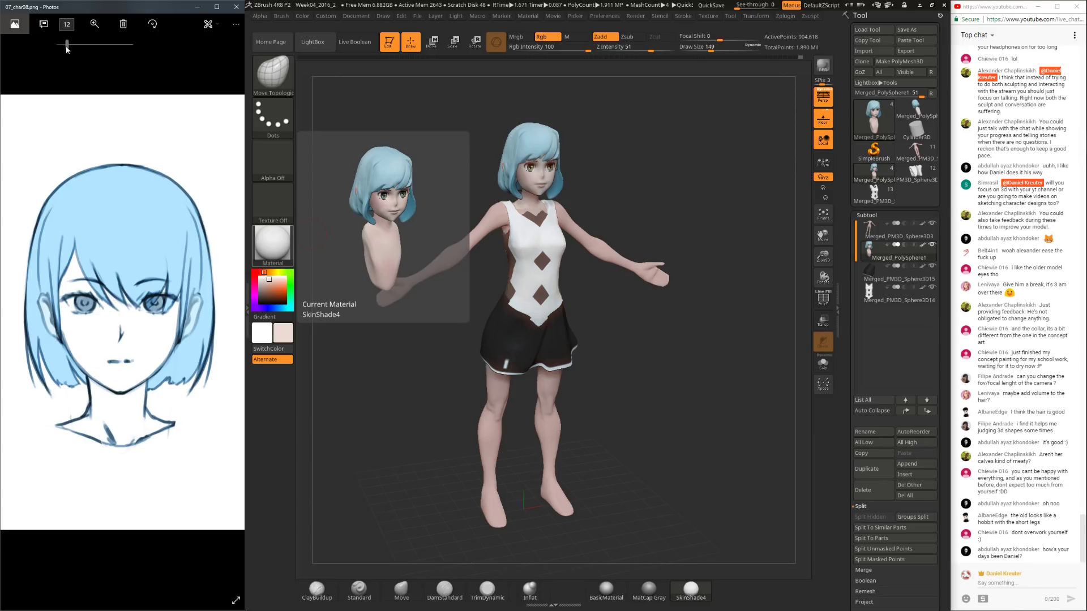
left_click_drag(67, 45, 68, 45)
left_click_drag(141, 114, 206, 137)
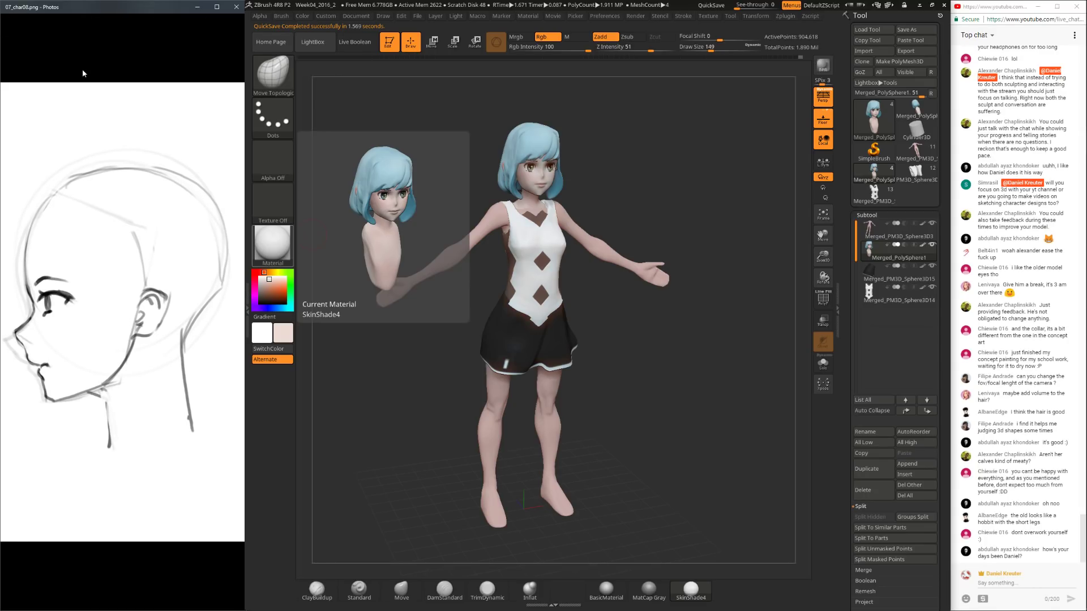
Step: Return to the full-body reference sheet in 01_Screen Shot 2016-05-25 and keep the image by cancelling its deletion
key("Left")
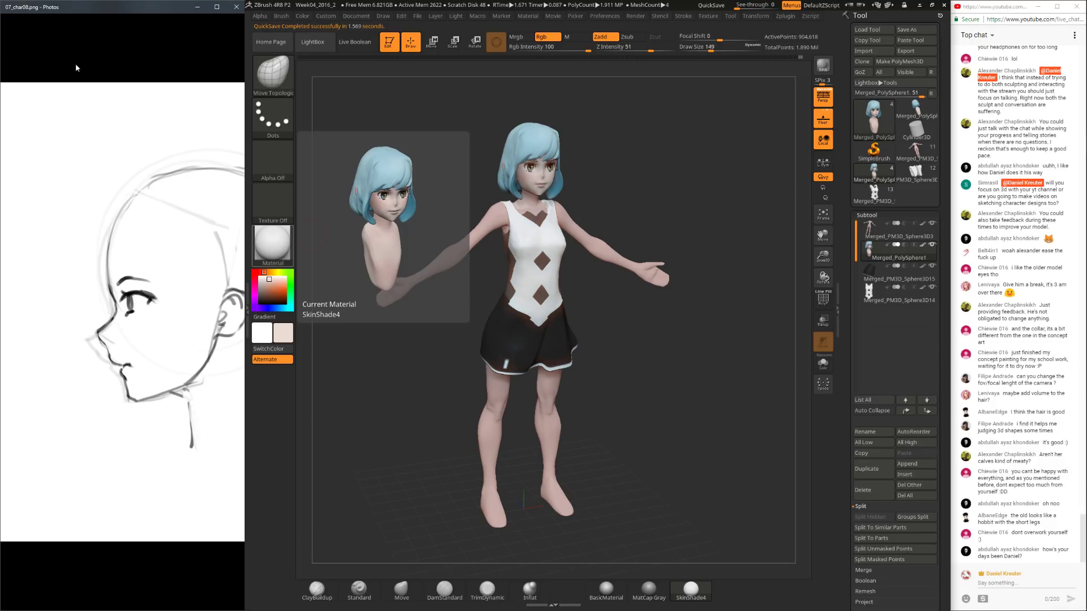
mouse_move(97, 27)
key("Left")
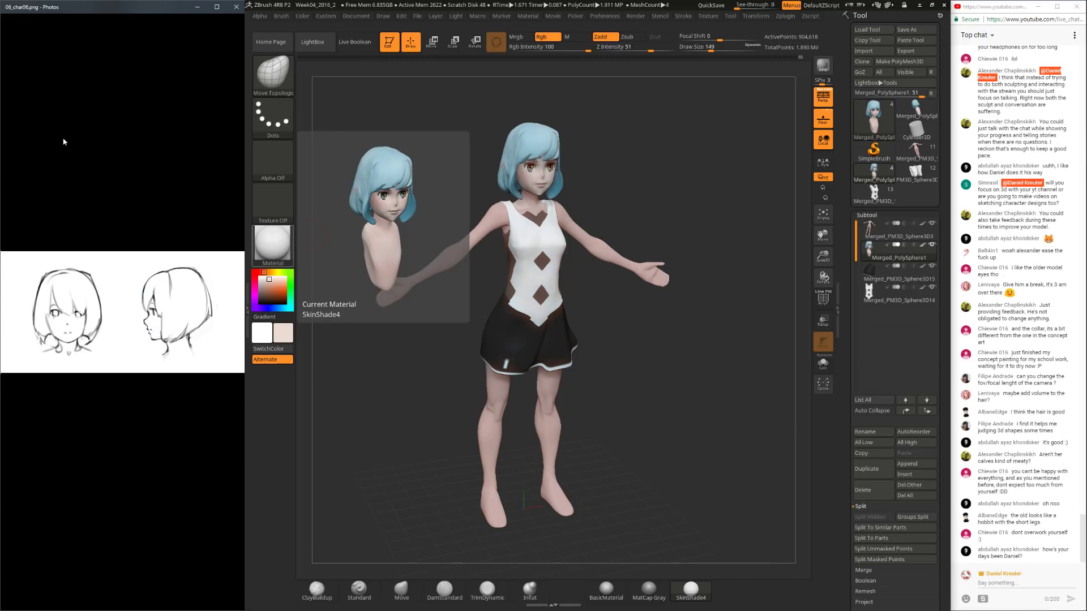
key("Left")
key("Left")
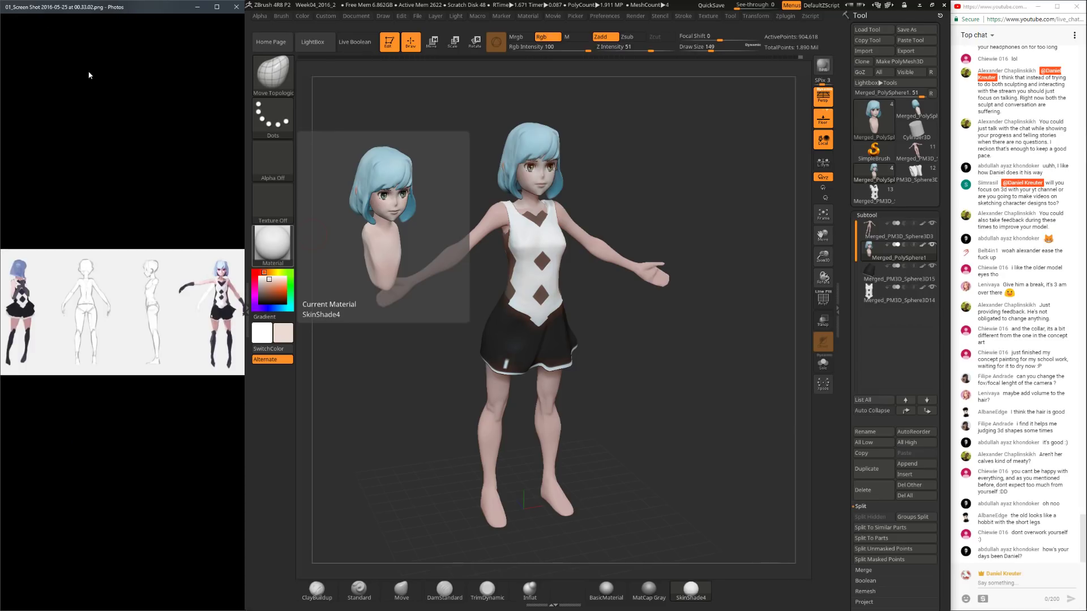
key("Delete")
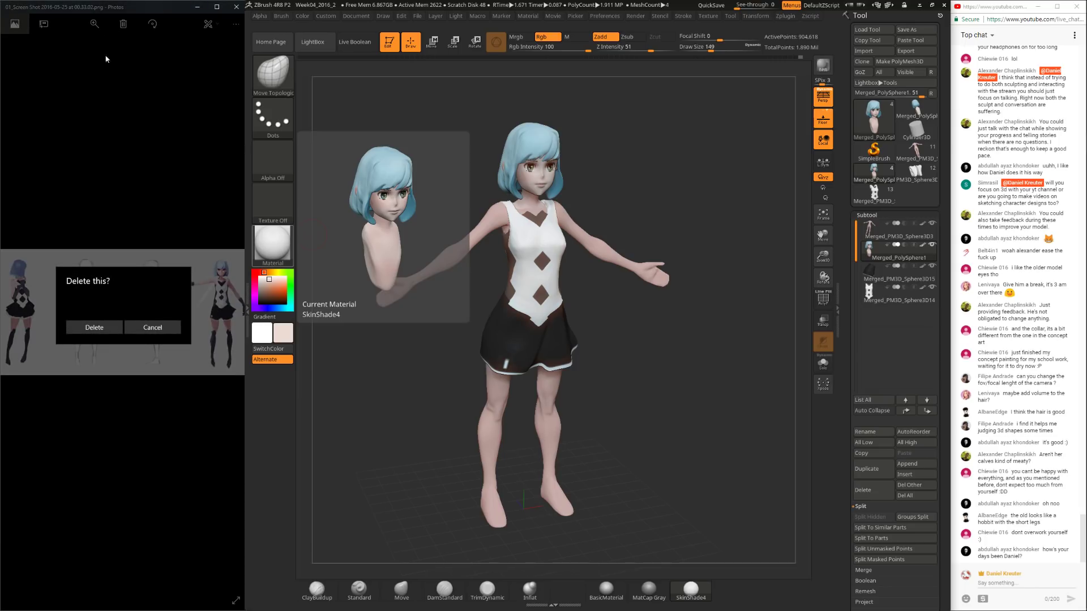
left_click(153, 327)
Step: Examine the coloured front view of the character up close, then fit the whole reference sheet again
left_click(94, 24)
left_click_drag(59, 46, 85, 44)
mouse_move(74, 175)
left_mouse_down()
mouse_move(50, 188)
mouse_move(195, 189)
left_mouse_up()
mouse_move(121, 191)
left_mouse_down()
mouse_move(12, 178)
mouse_move(110, 181)
mouse_move(32, 179)
mouse_move(56, 180)
left_mouse_up()
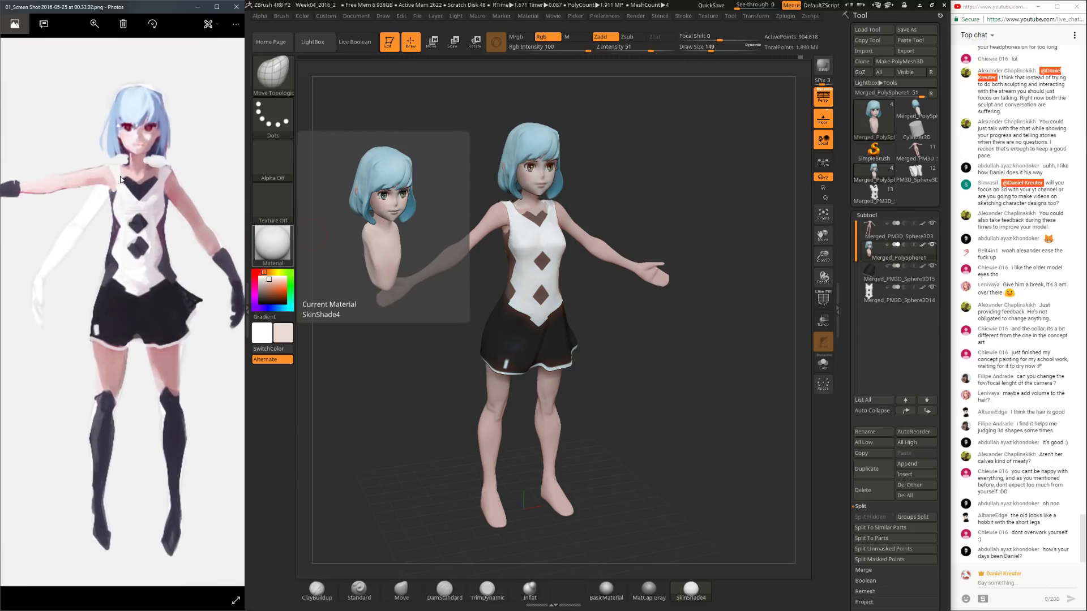
left_click_drag(99, 41, 47, 33)
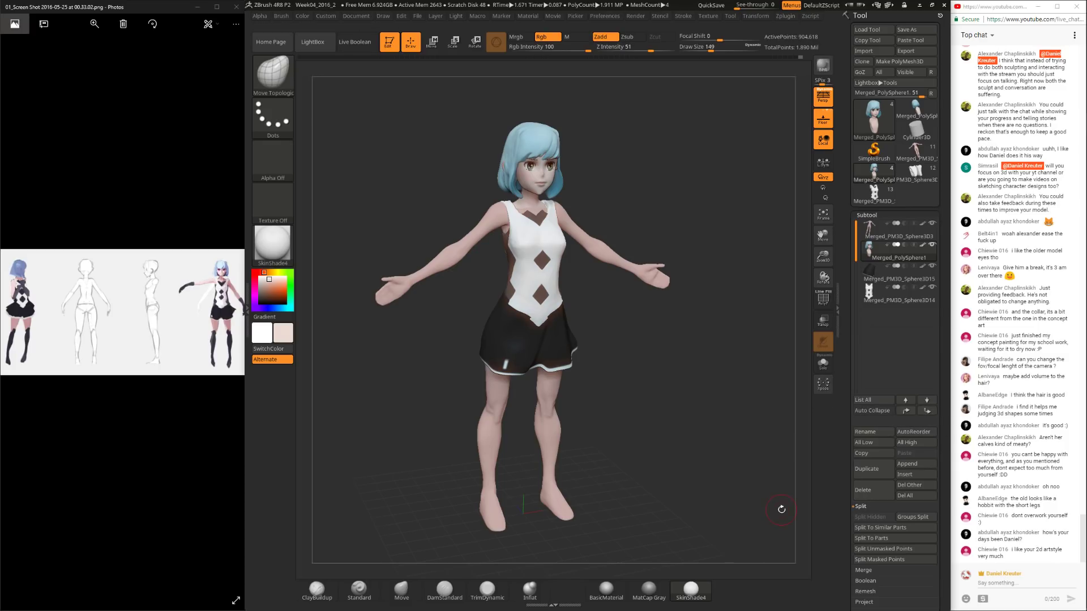
left_click_drag(658, 399, 685, 359)
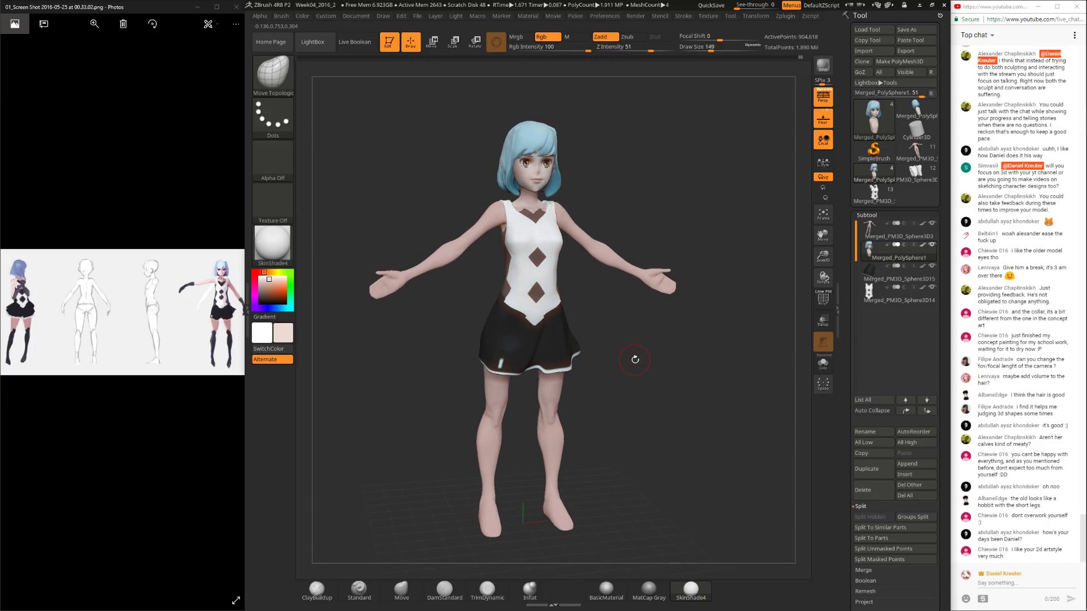
left_click_drag(670, 342, 698, 364)
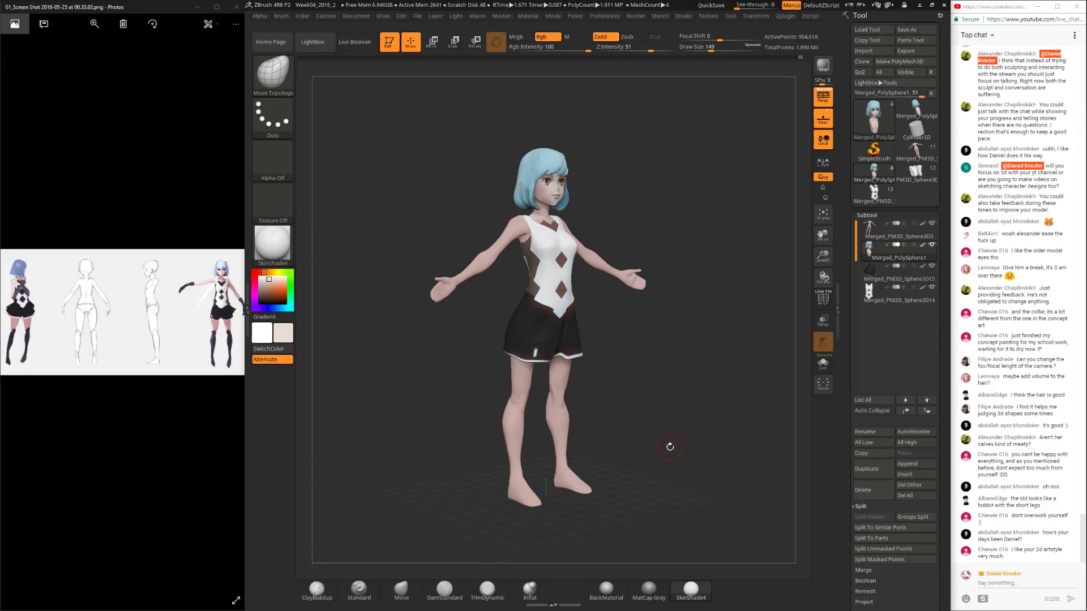
left_click_drag(677, 439, 709, 407)
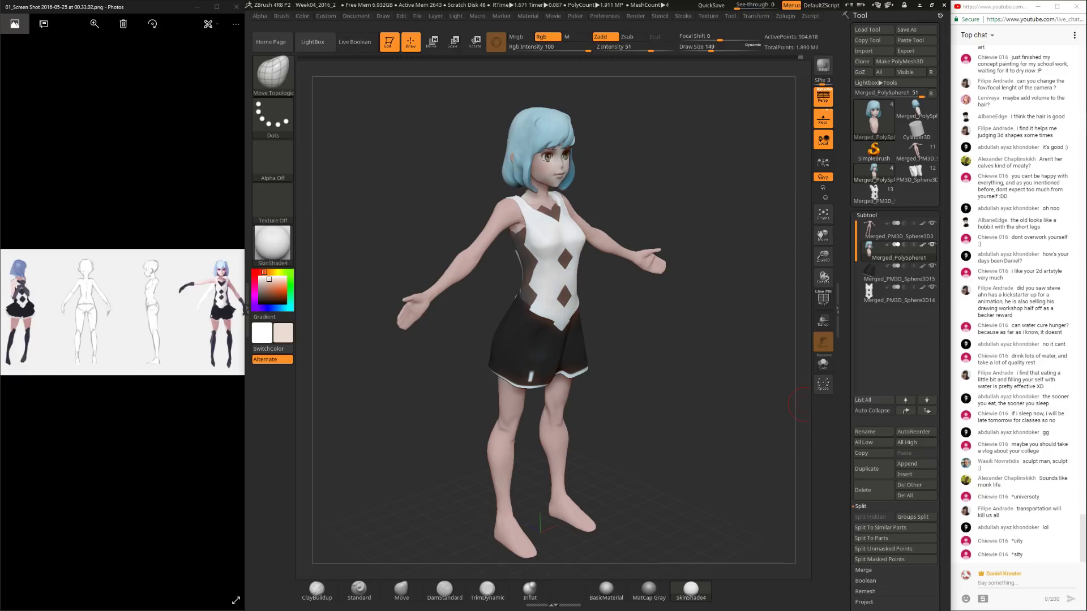
mouse_move(1078, 108)
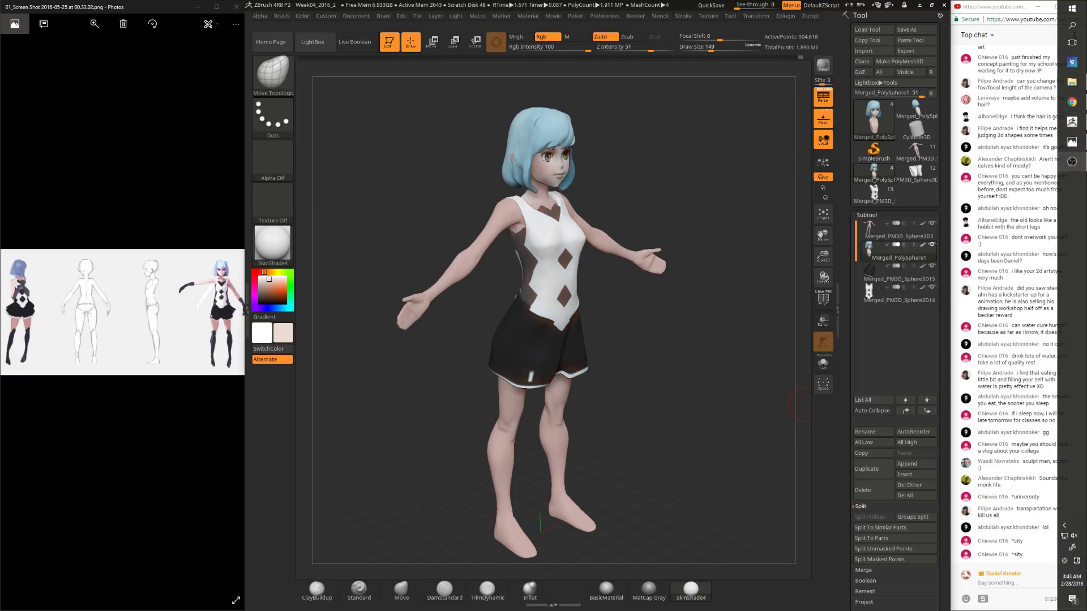